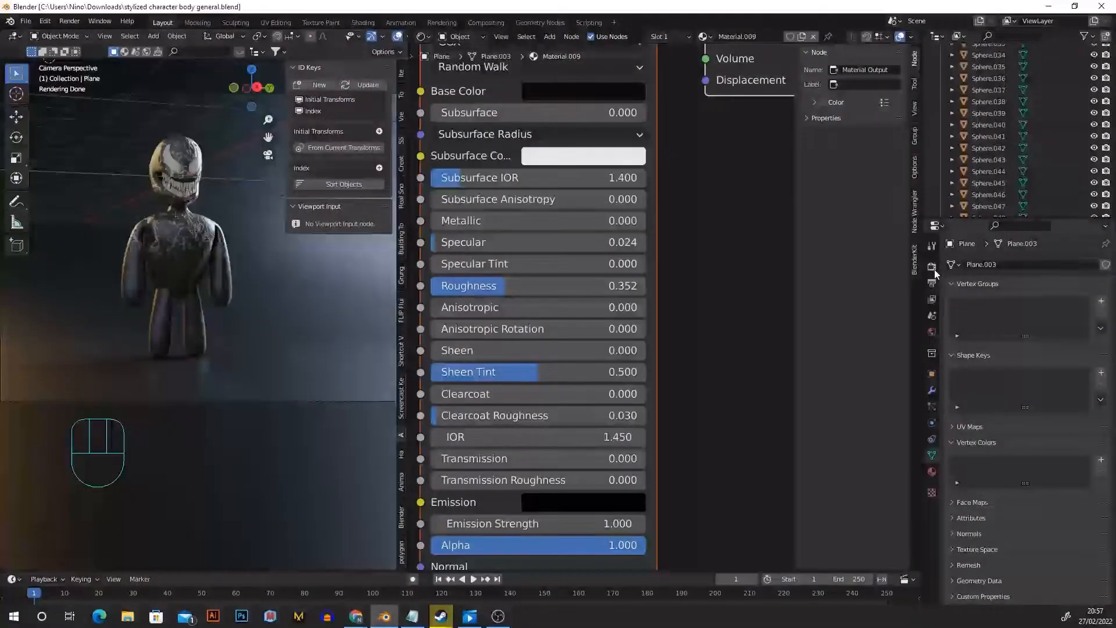
- Check the Render sampling settings of the finished octopus file
left_click(932, 267)
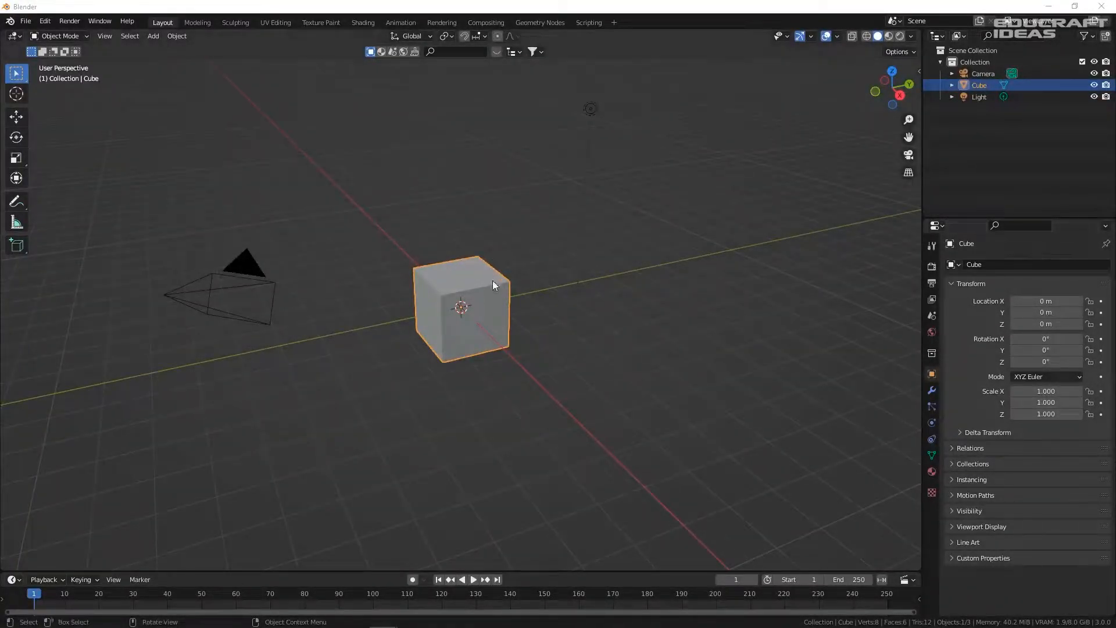
- Show the sidebar and turn on Screencast Keys so inputs appear on screen
scroll(491, 291, "up", 3)
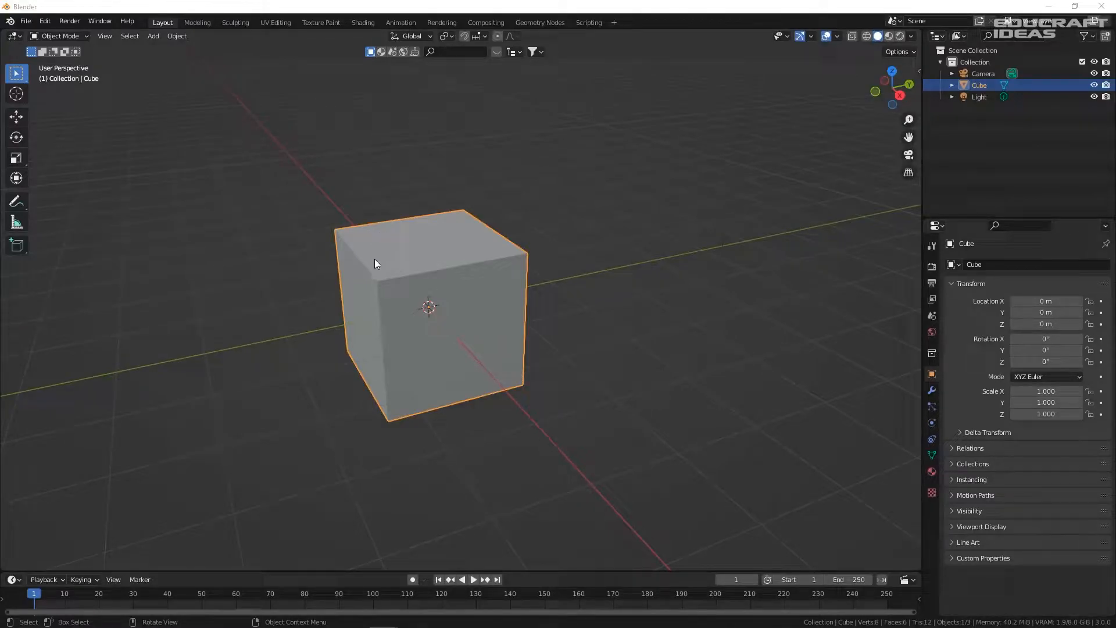
scroll(374, 263, "down", 1)
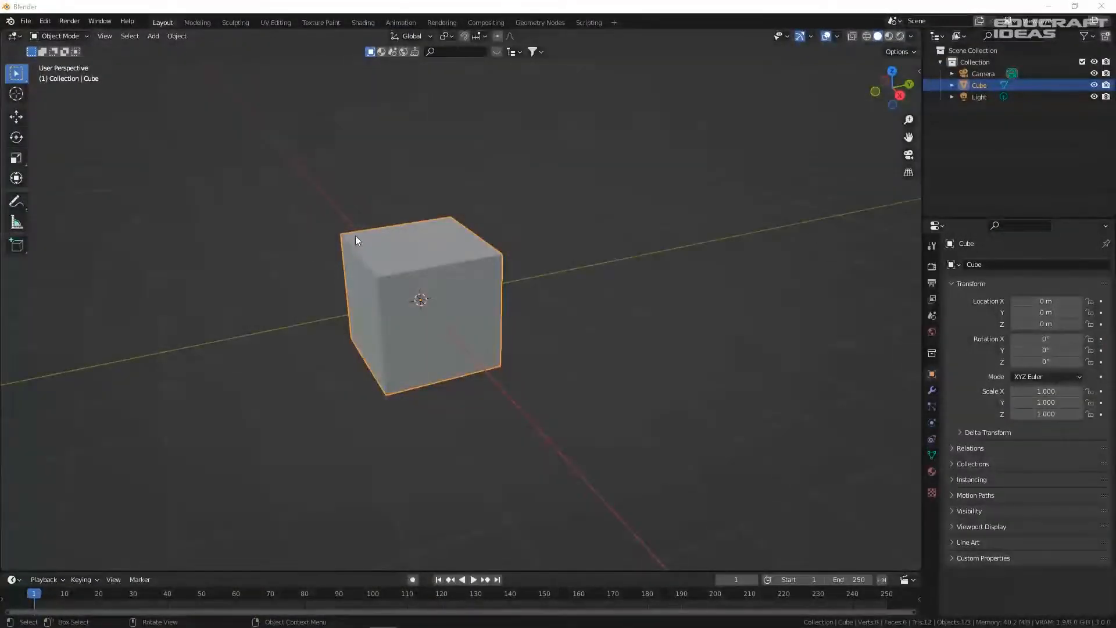
middle_click_drag(355, 235, 401, 227)
key("KP_3")
middle_click_drag(490, 243, 516, 278)
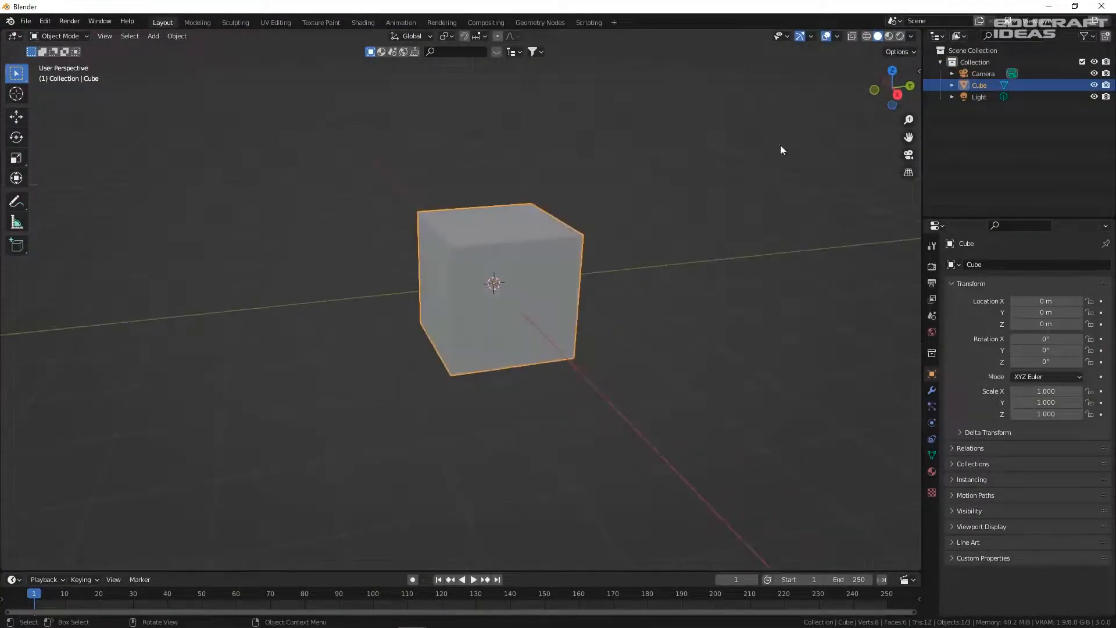
left_click(919, 71)
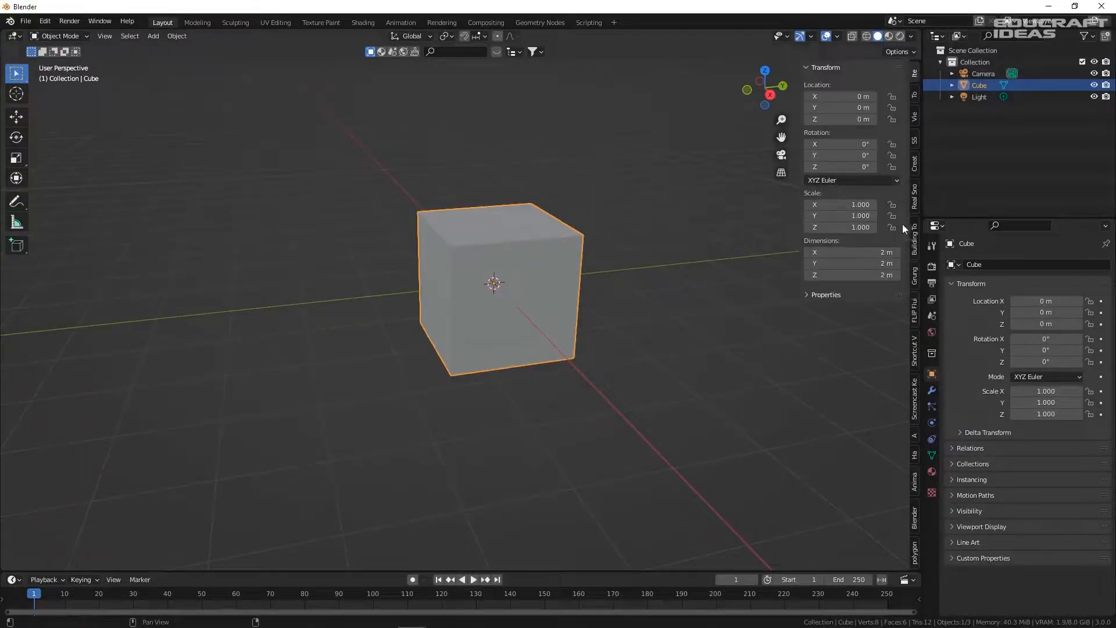
left_click(913, 395)
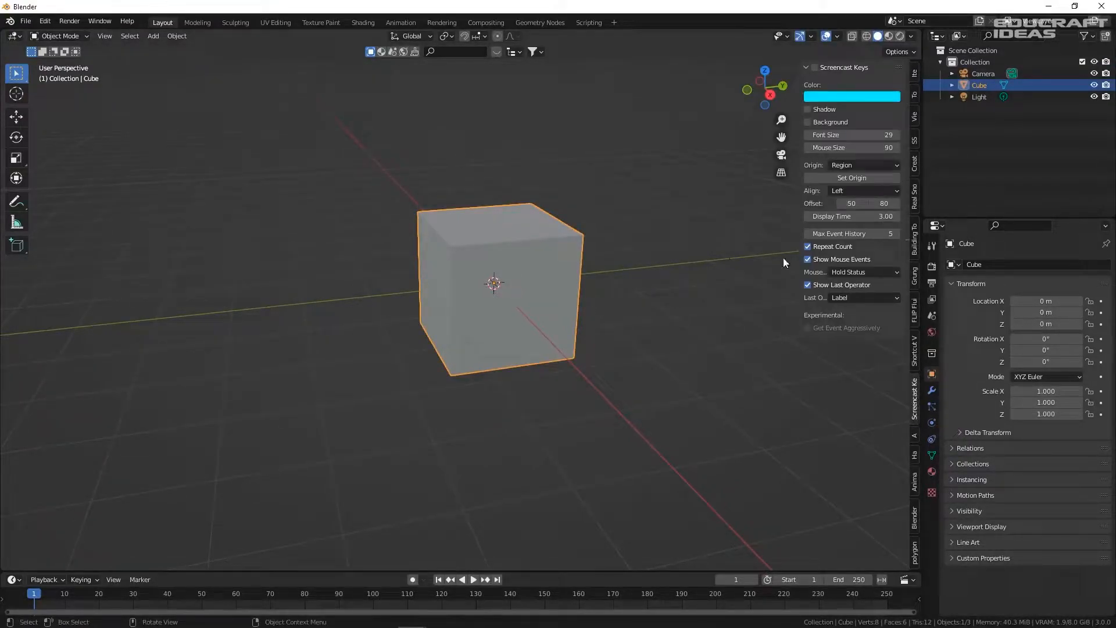
left_click(815, 68)
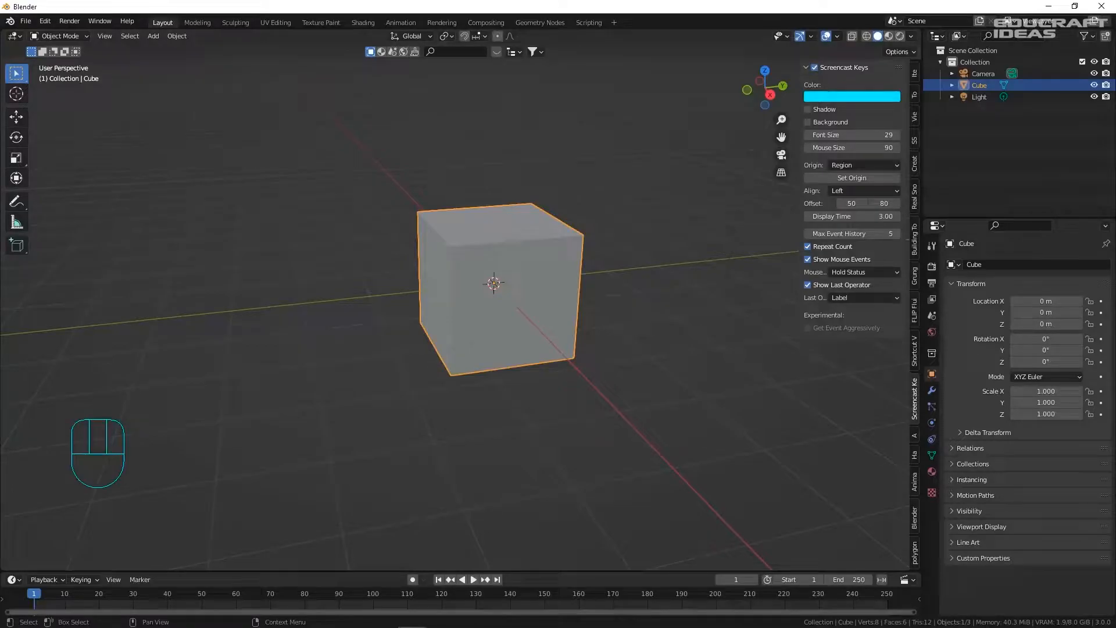
- Select and delete the default cube
left_click(467, 177)
left_click(476, 284)
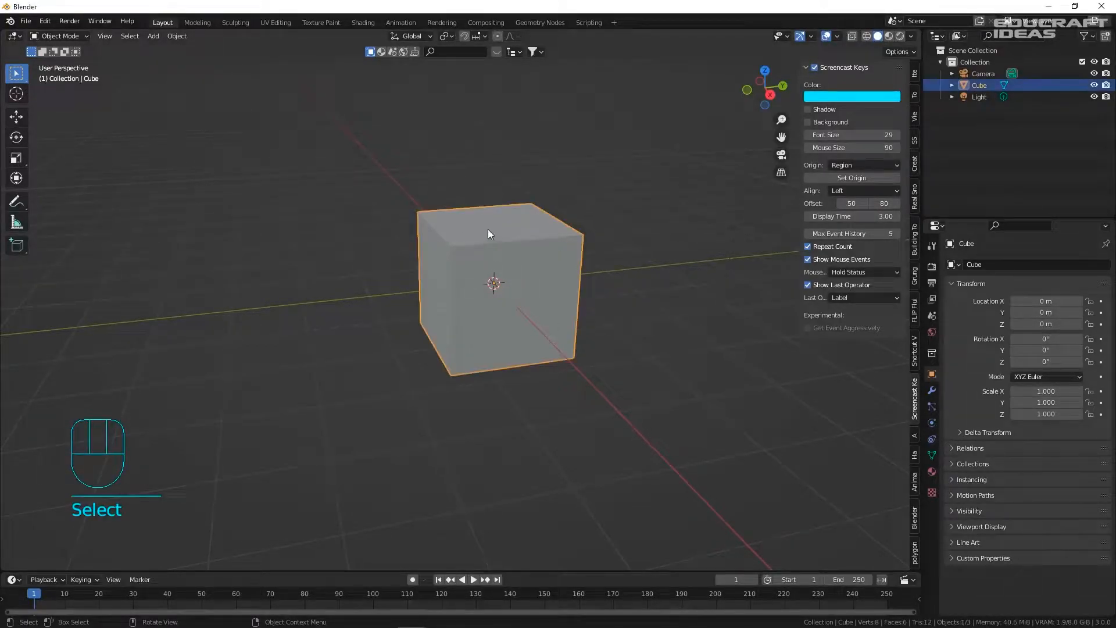
key("Delete")
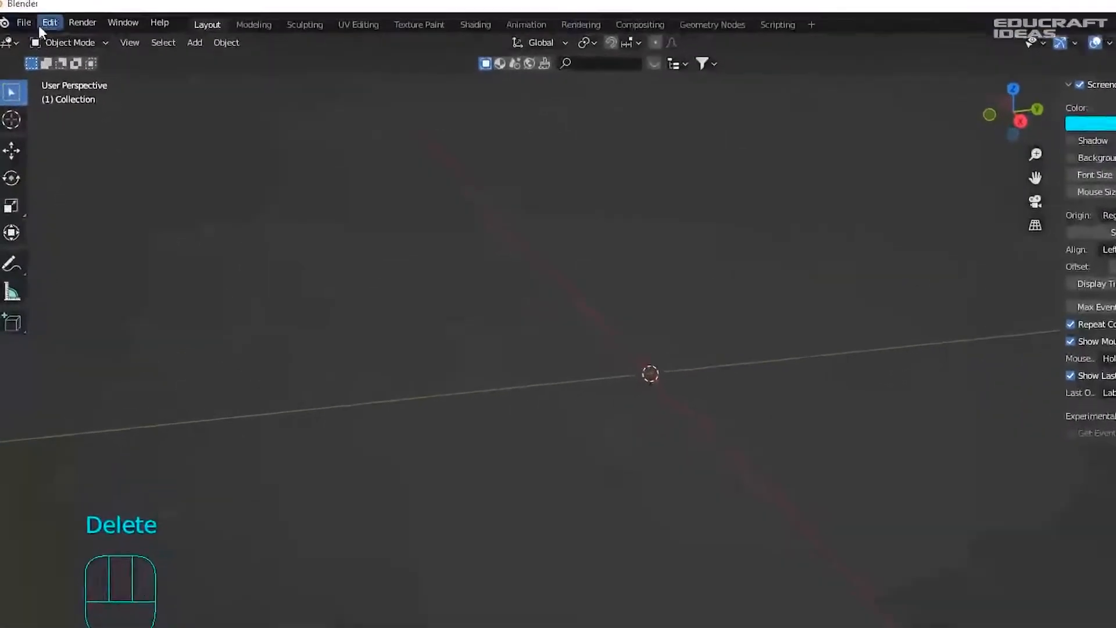
- Enable the Extra Objects add-ons found by searching 'extra', and save the preferences
left_click(42, 24)
left_click(154, 242)
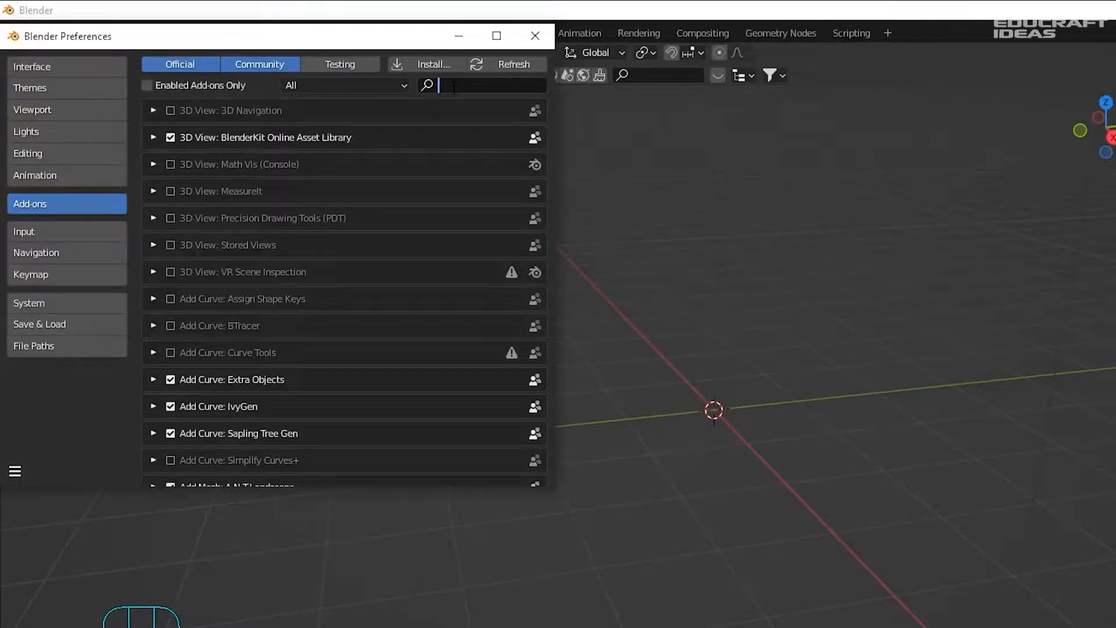
type("extra")
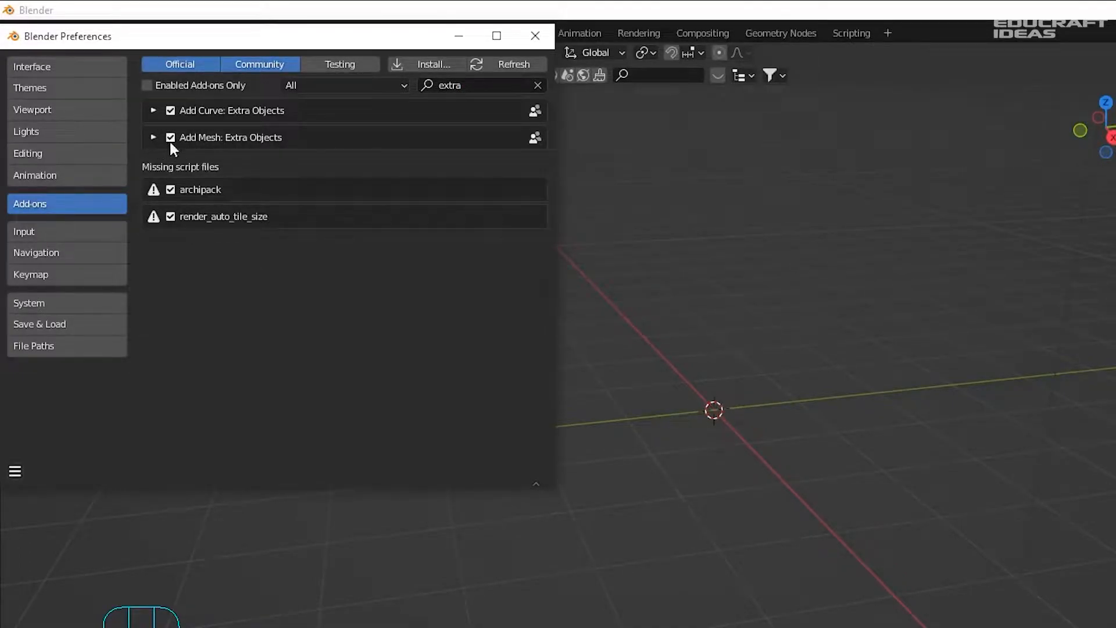
left_click(15, 471)
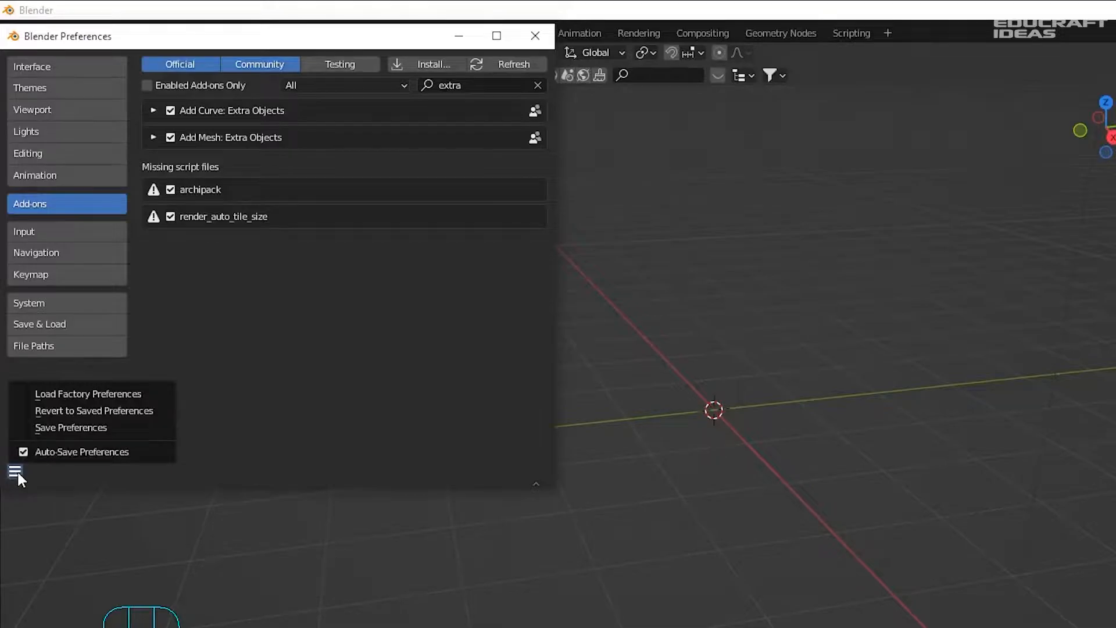
left_click(74, 428)
left_click(535, 36)
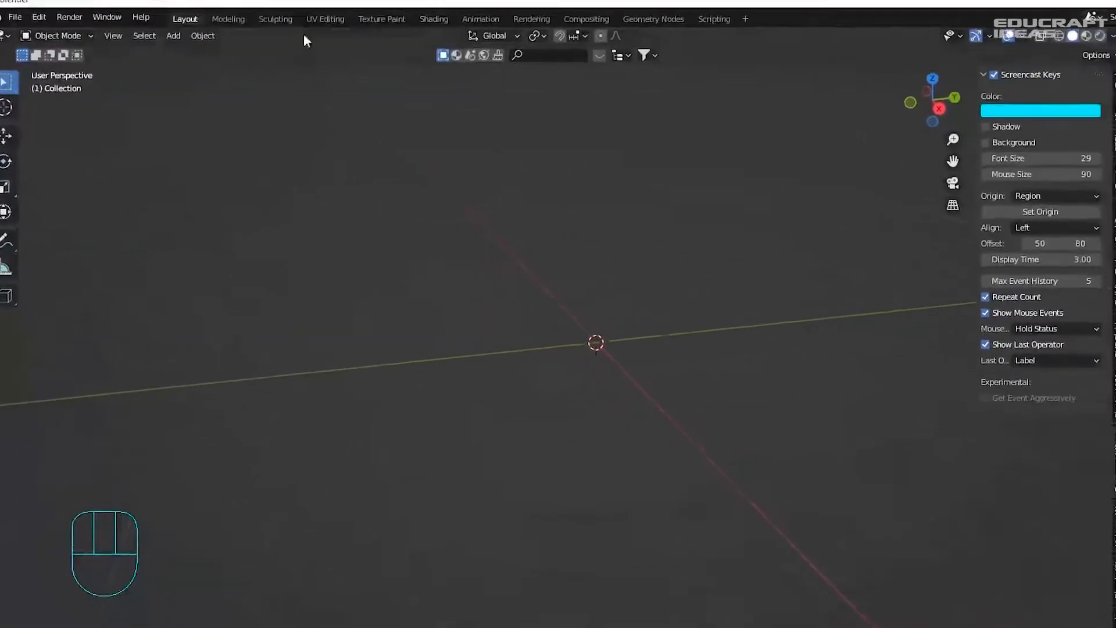
middle_click_drag(510, 256, 444, 201, "shift")
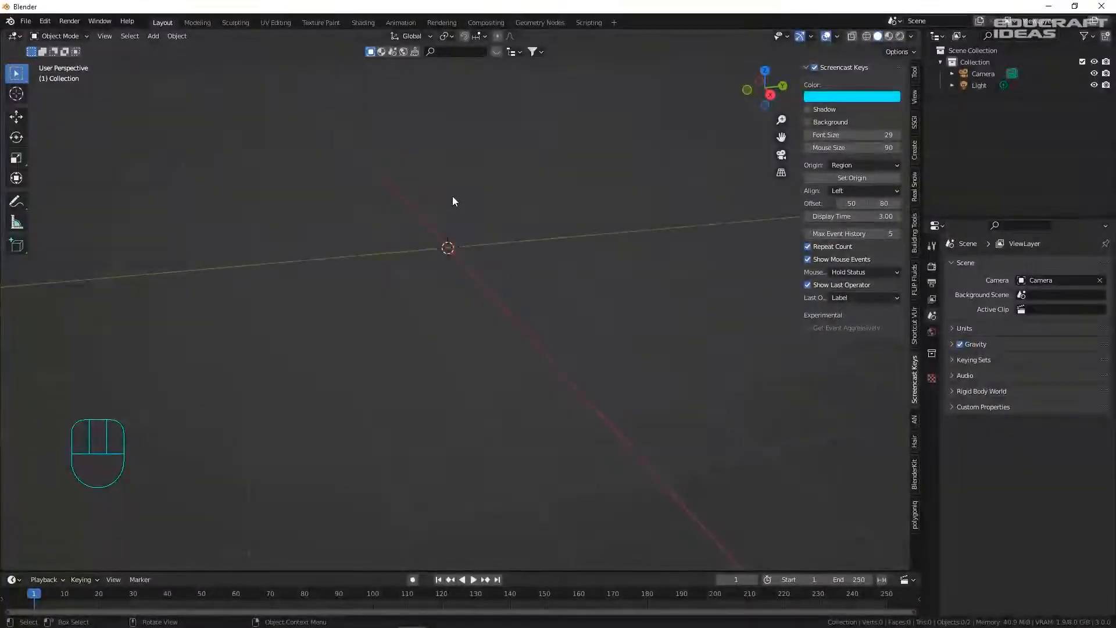
- Add a Round Cube mesh with radius 1, making it a sphere
key("shift+a")
mouse_move(455, 196)
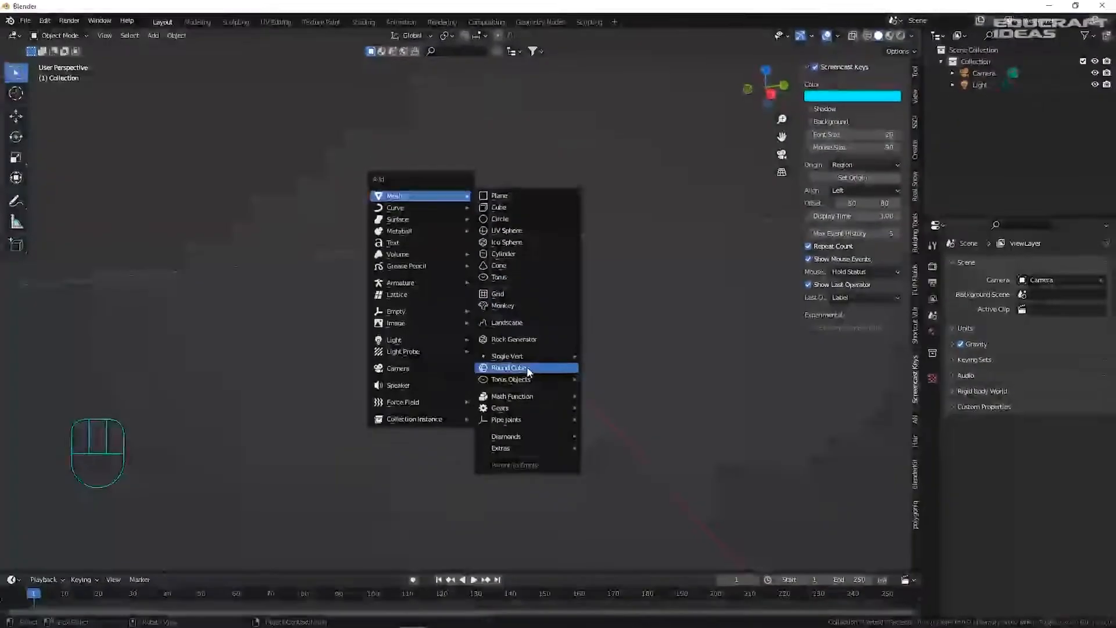
left_click(589, 379)
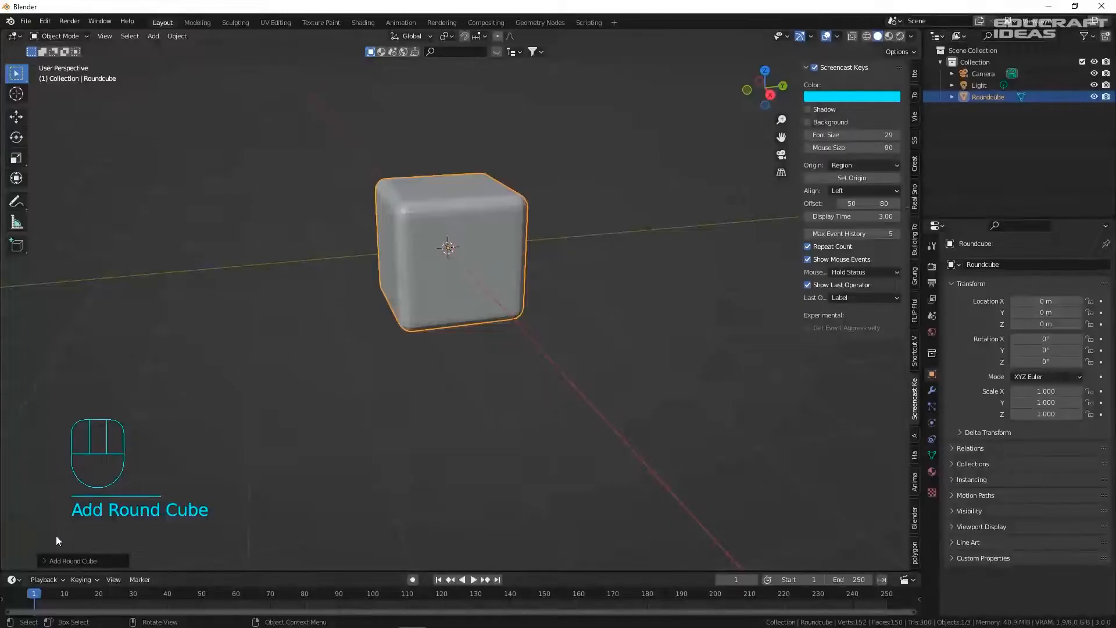
left_click(43, 560)
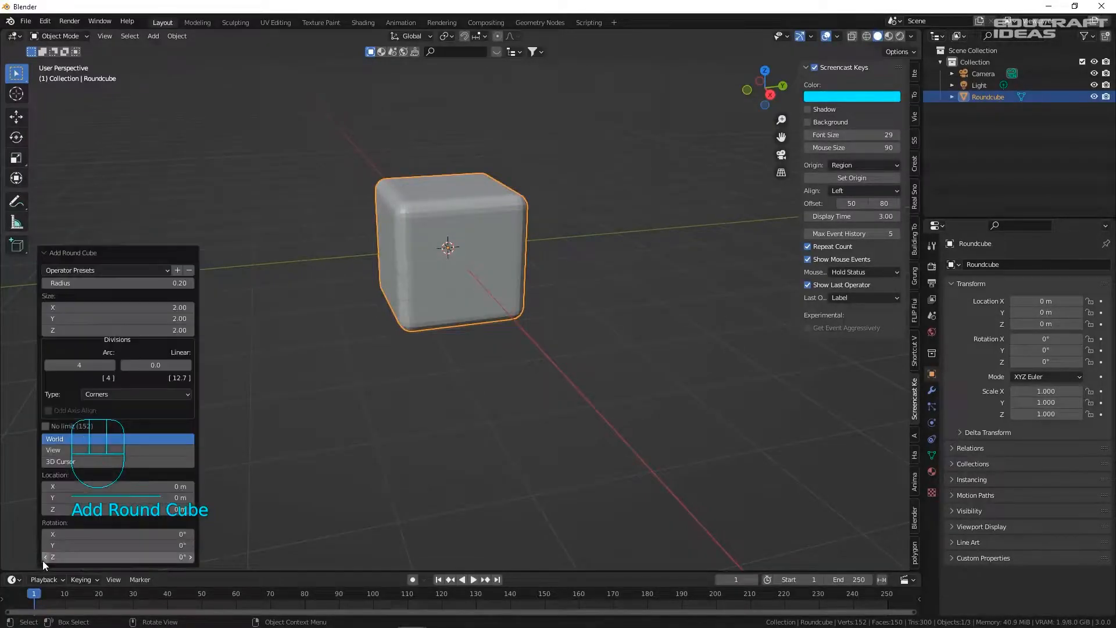
left_click(162, 283)
type("1")
key("Return")
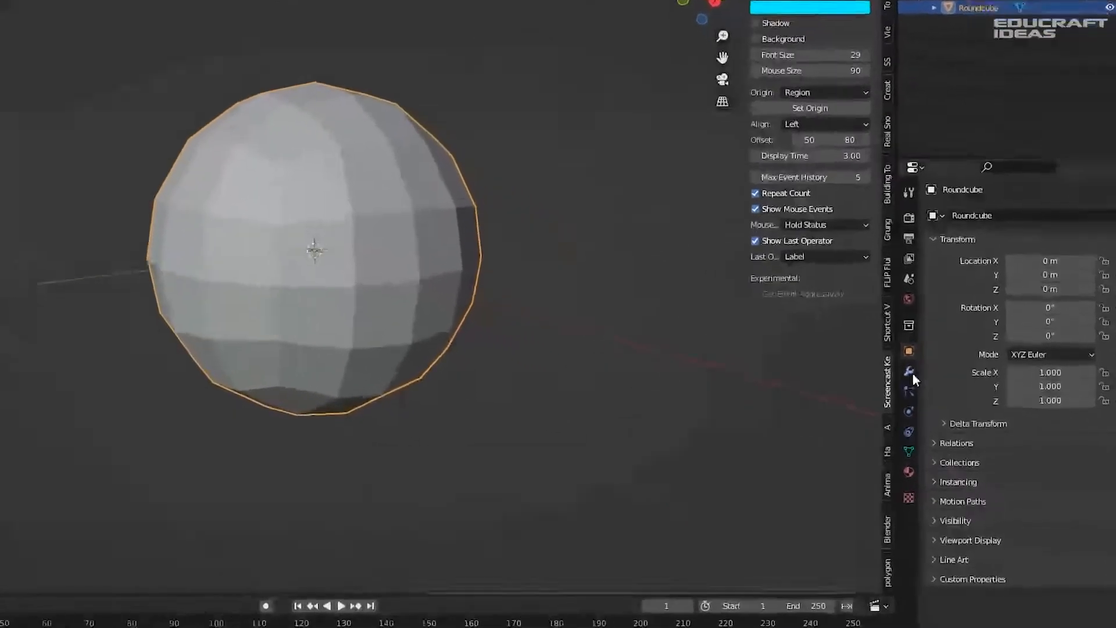
- Add a Subdivision Surface modifier with viewport level 2
left_click(931, 390)
left_click(978, 264)
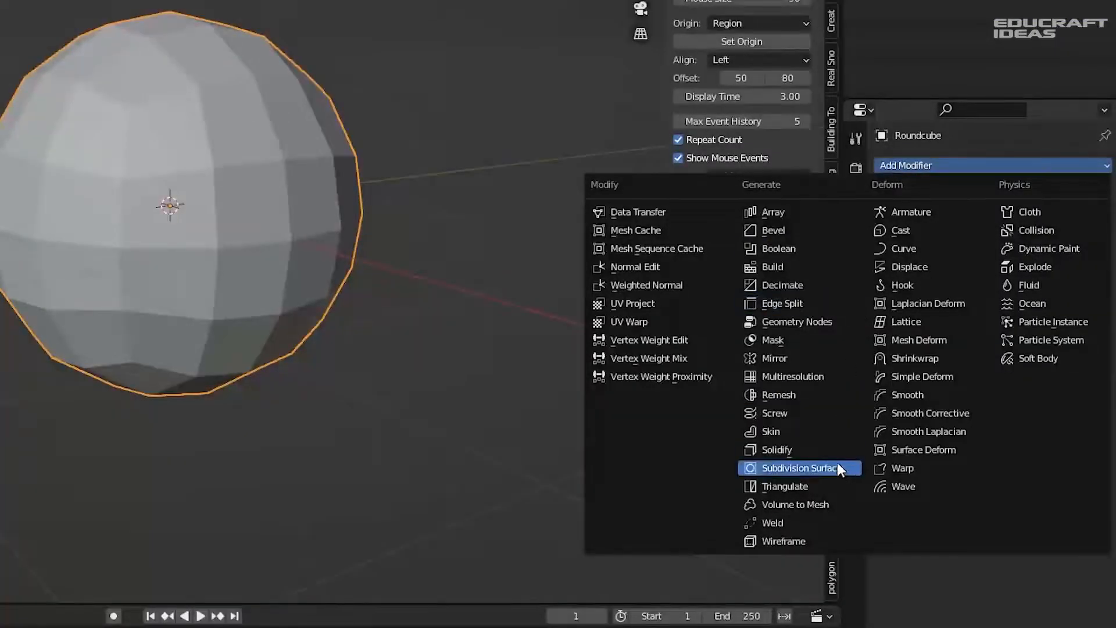
left_click(796, 467)
left_click(1032, 240)
type("2")
key("Tab")
key("Return")
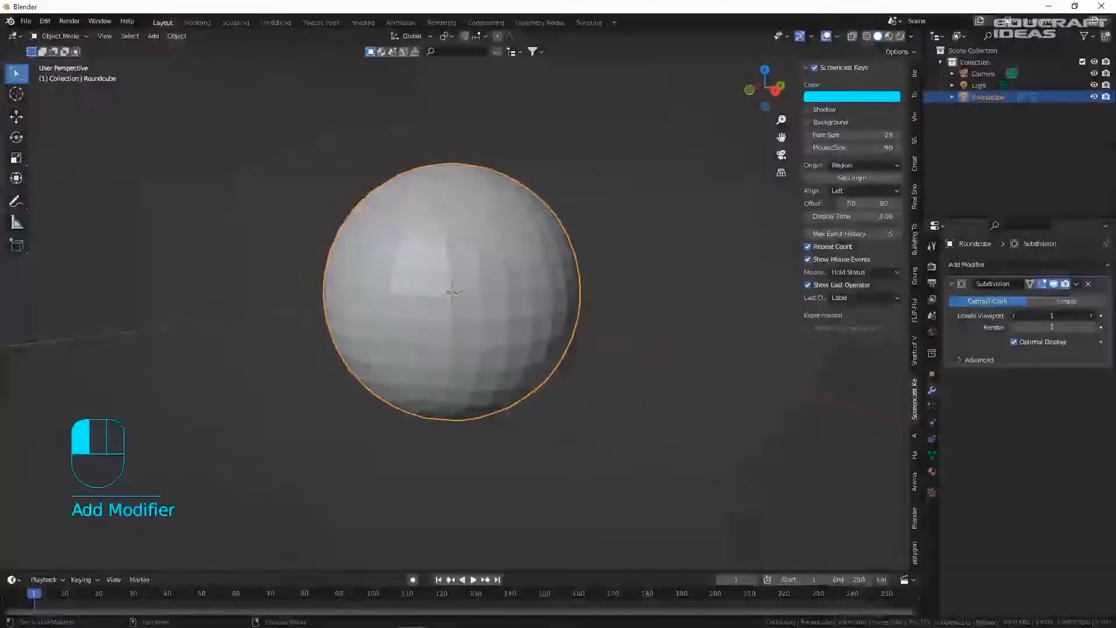
- Frame the sphere from the front and right views, then enter Edit Mode
middle_click_drag(516, 303, 439, 303)
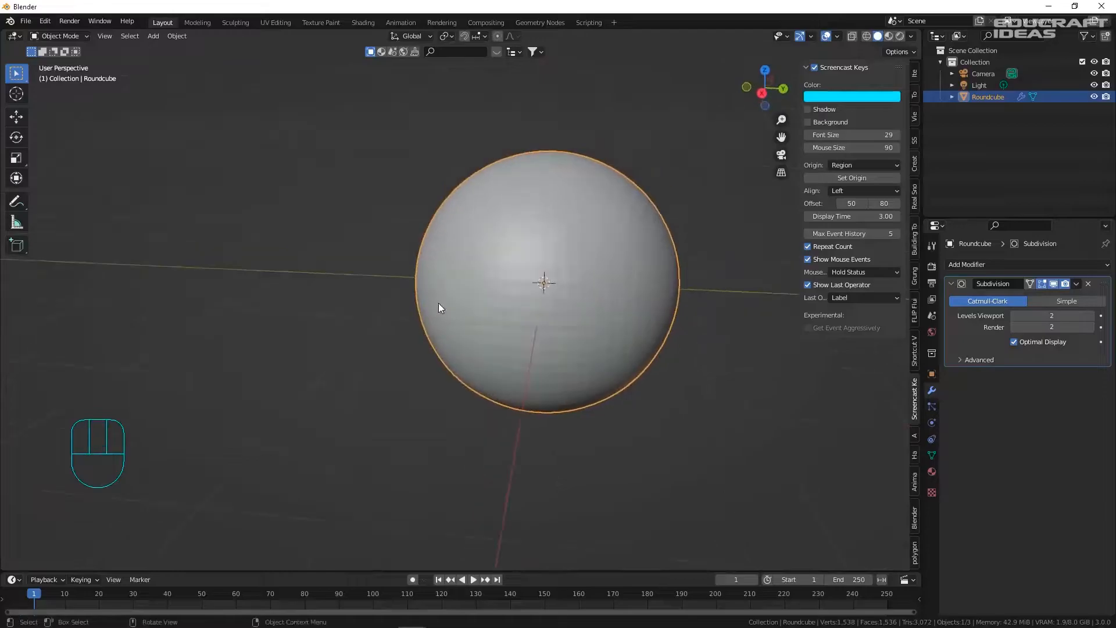
key("KP_1")
key("KP_3")
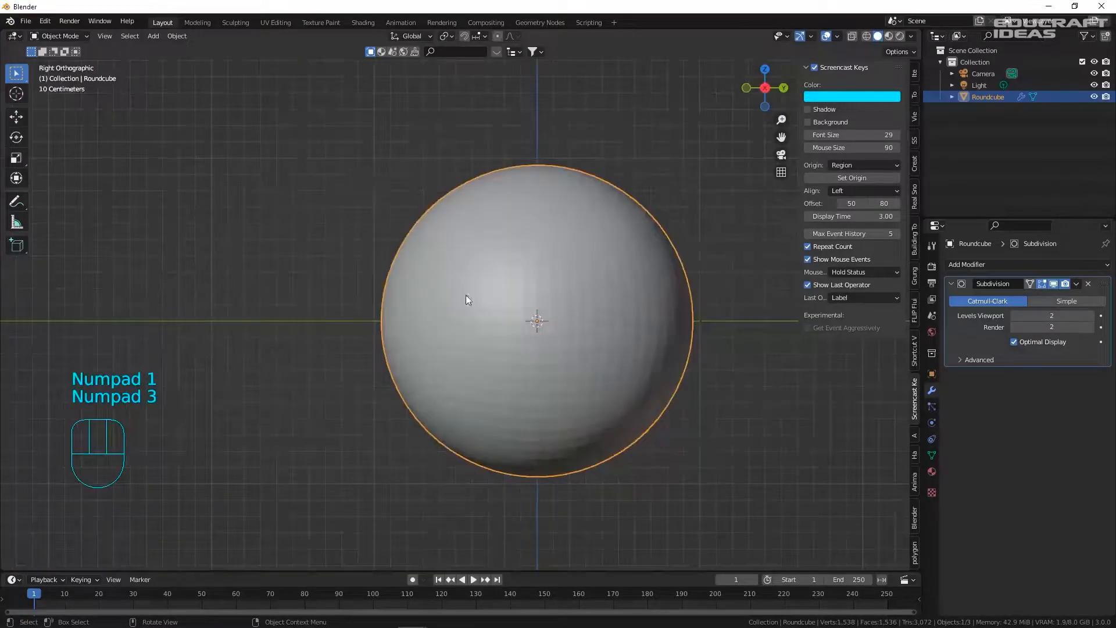
middle_click_drag(677, 312, 541, 228, "shift")
key("KP_3")
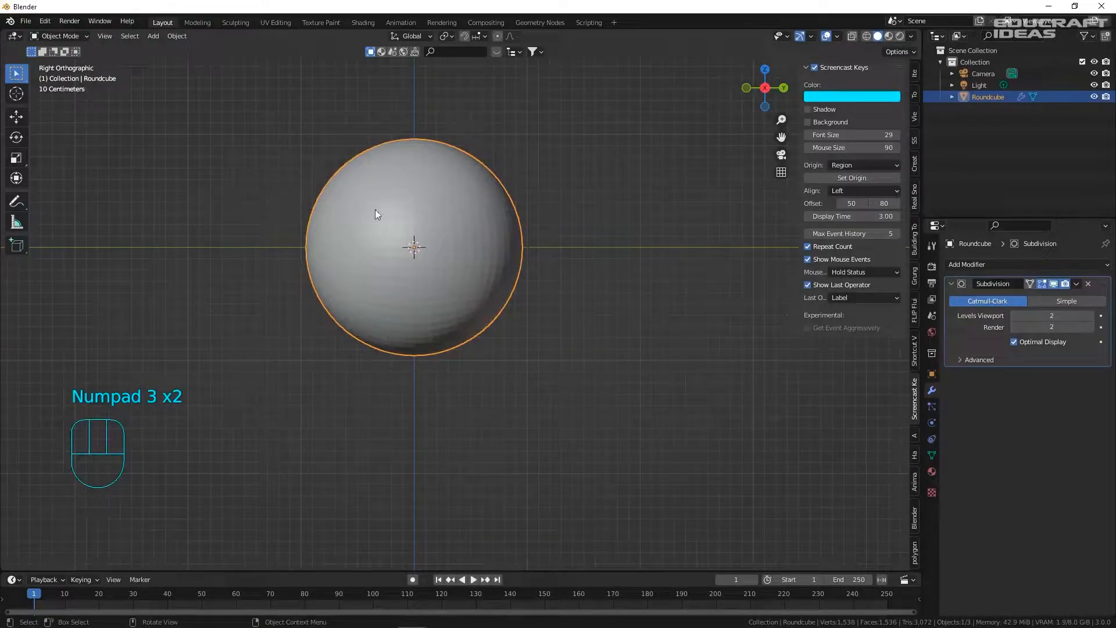
middle_click_drag(254, 231, 311, 278, "shift")
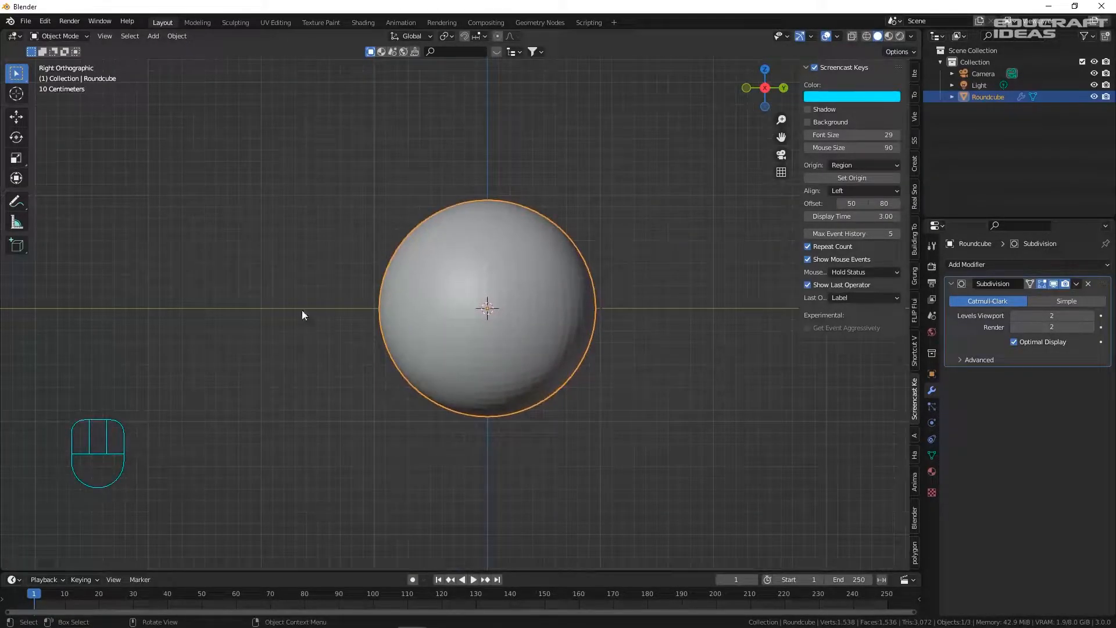
middle_click_drag(629, 309, 561, 308, "shift")
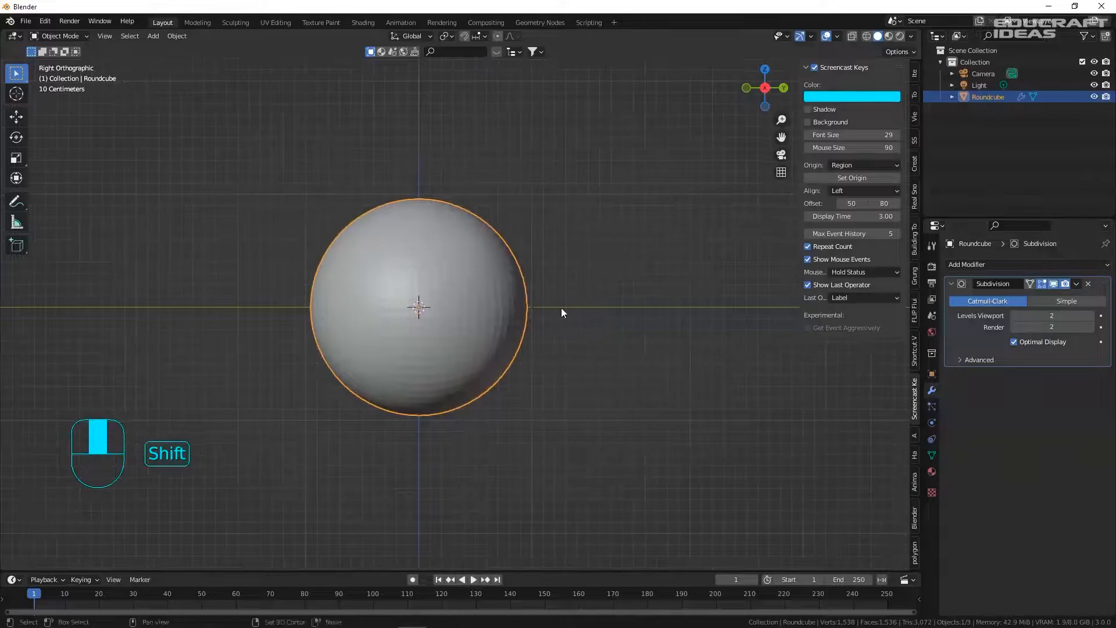
scroll(465, 305, "up", 1)
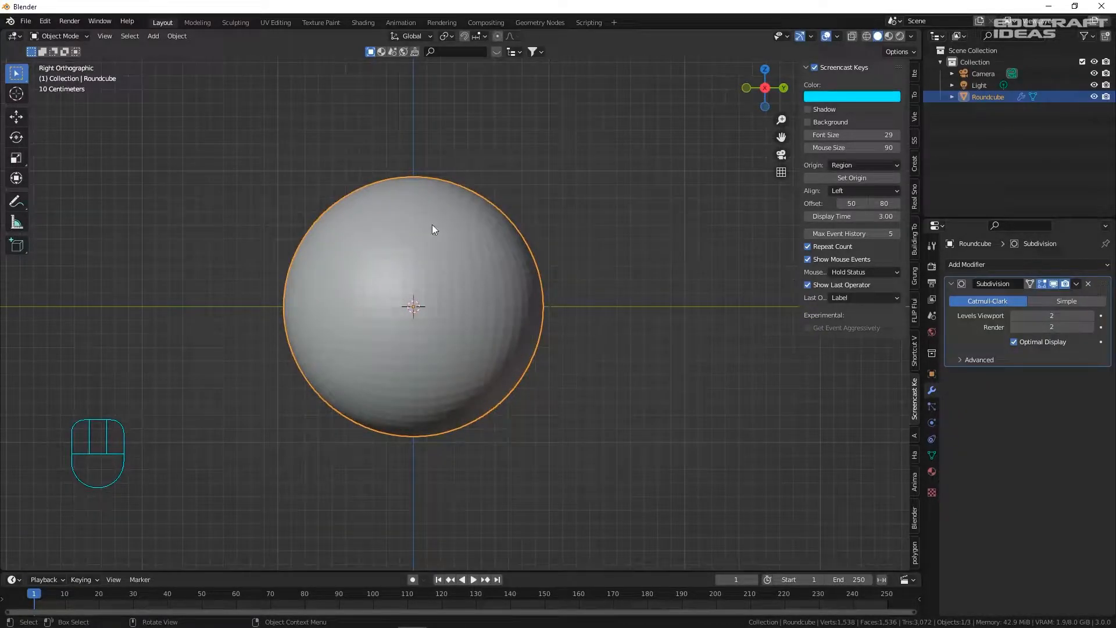
middle_click_drag(416, 292, 416, 234, "shift")
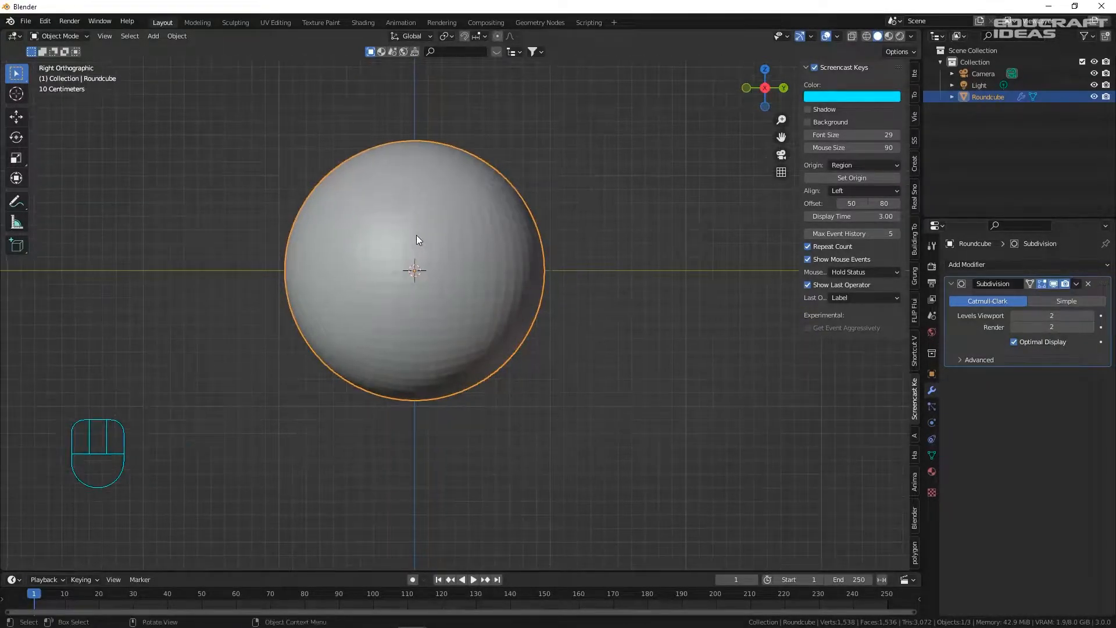
key("Tab")
- In vertex mode with X-ray on, delete the right half of the sphere's vertices
key("1")
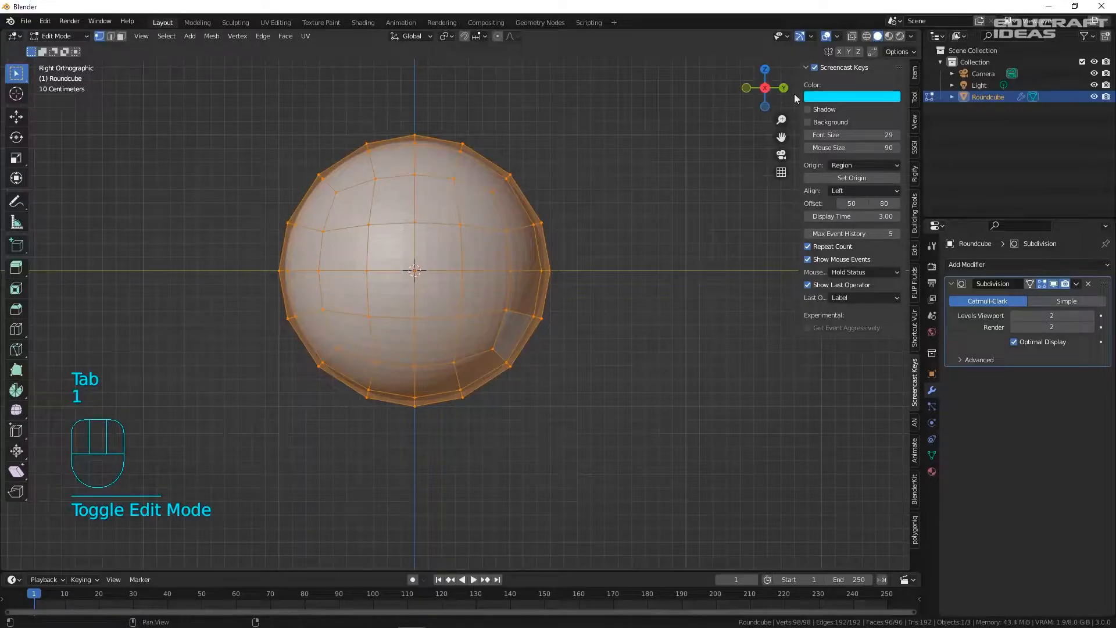
left_click(853, 37)
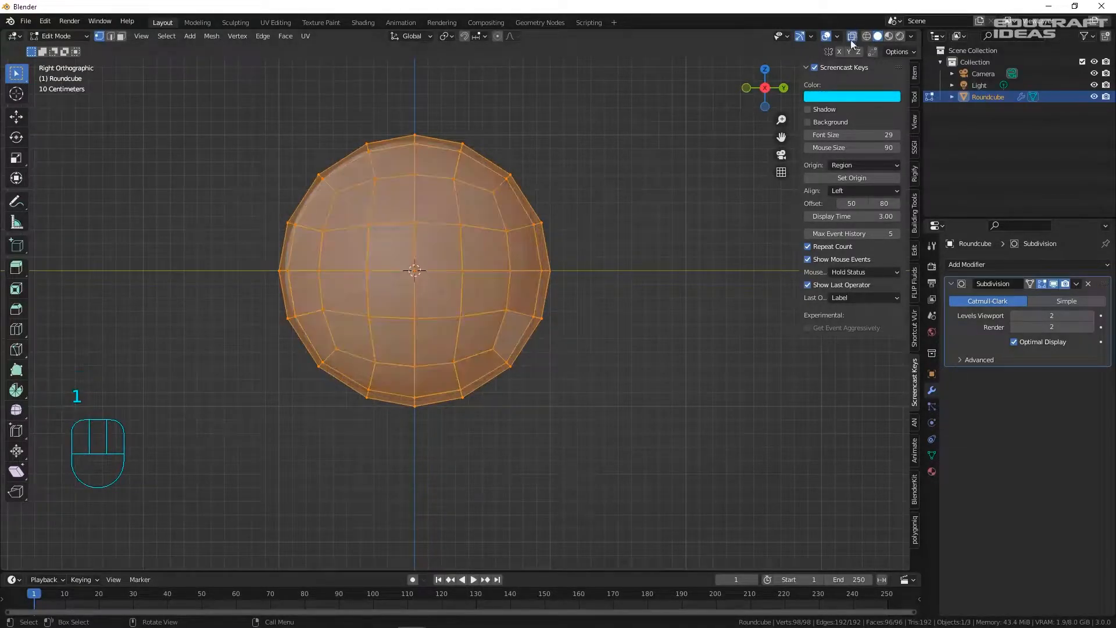
left_click(652, 182)
left_click_drag(710, 523, 433, 67)
key("x")
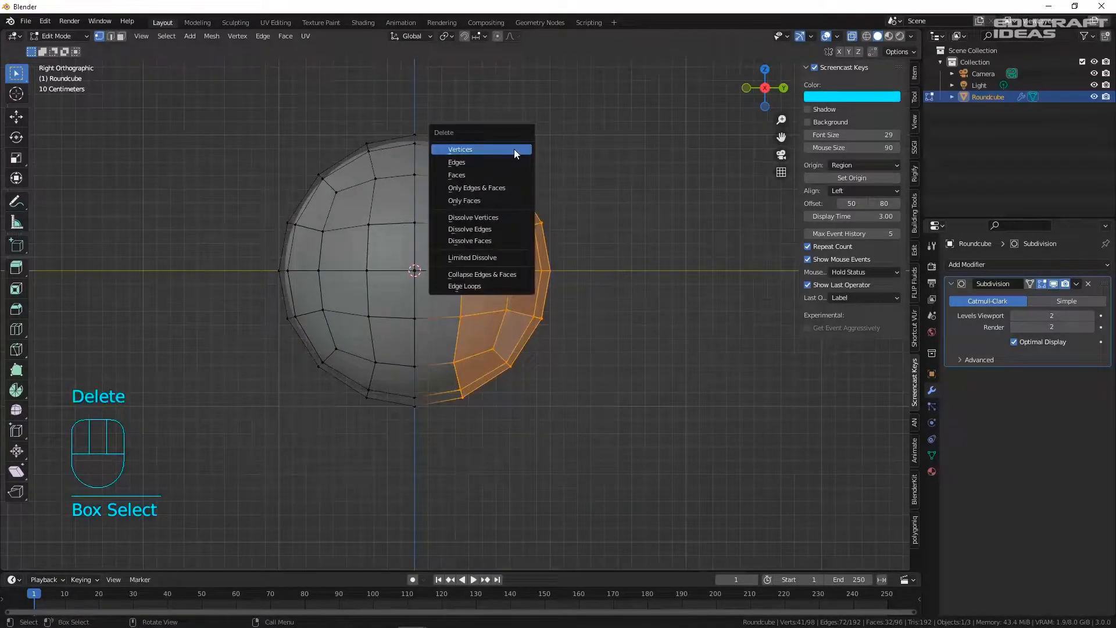
left_click(513, 149)
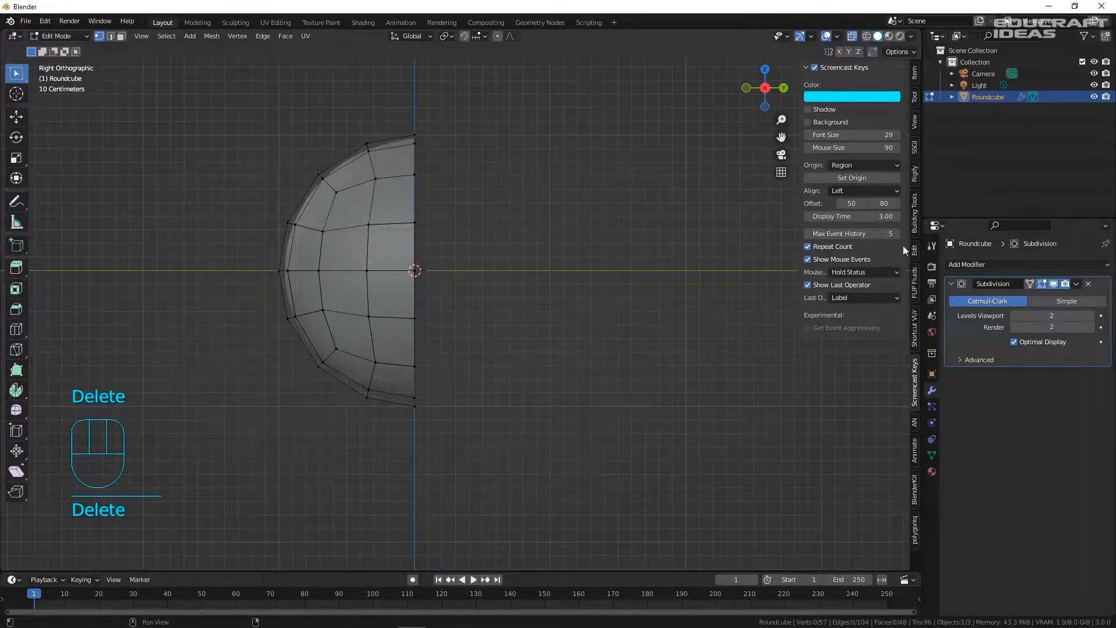
- Add a Y-axis Mirror modifier above Subdivision in the stack and return to Object Mode
left_click(966, 264)
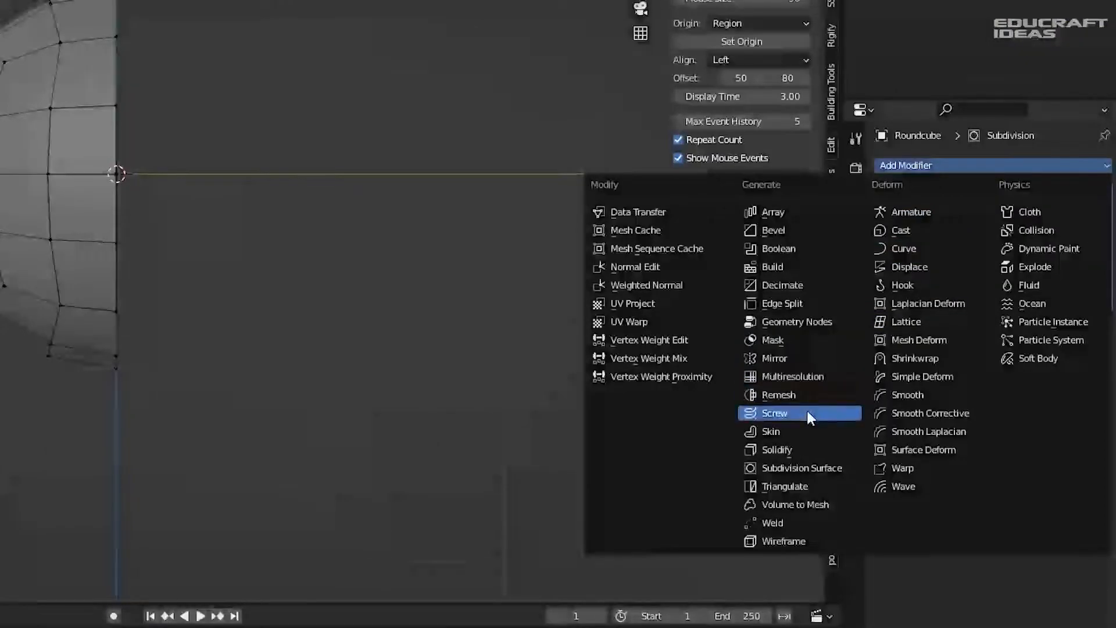
left_click(800, 359)
left_click(1029, 350)
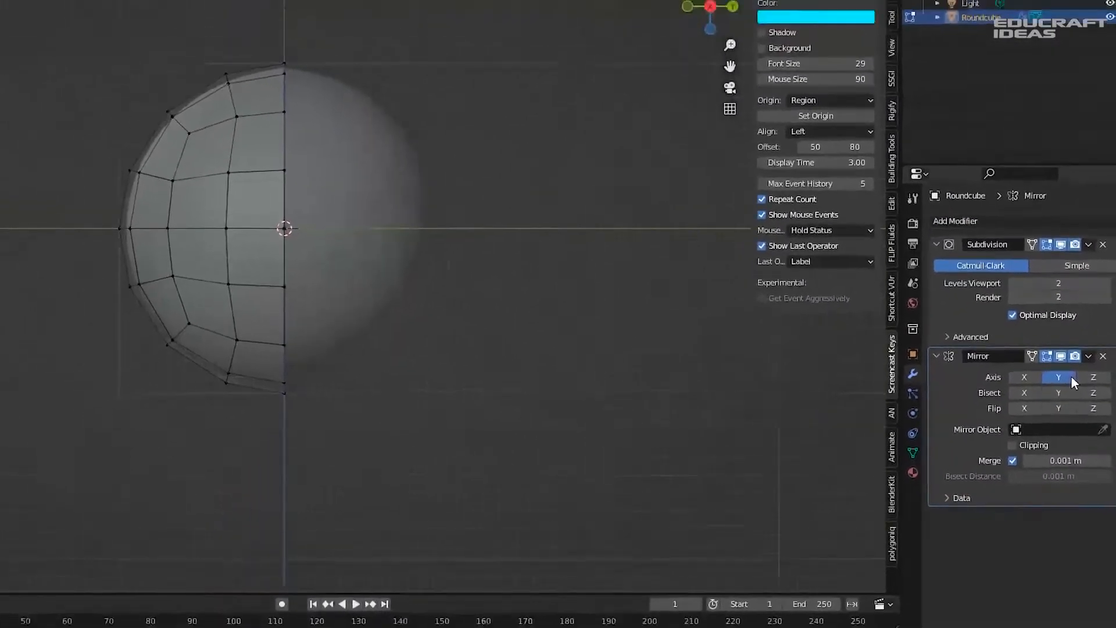
left_click_drag(1102, 324, 1073, 184)
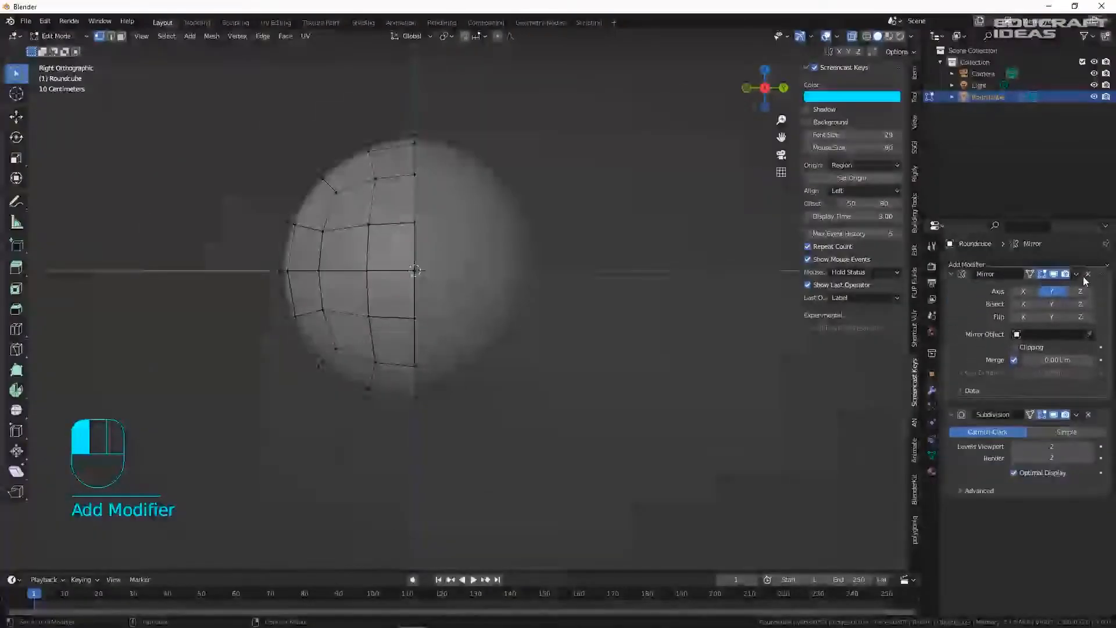
left_click_drag(1083, 281, 1076, 261)
key("Tab")
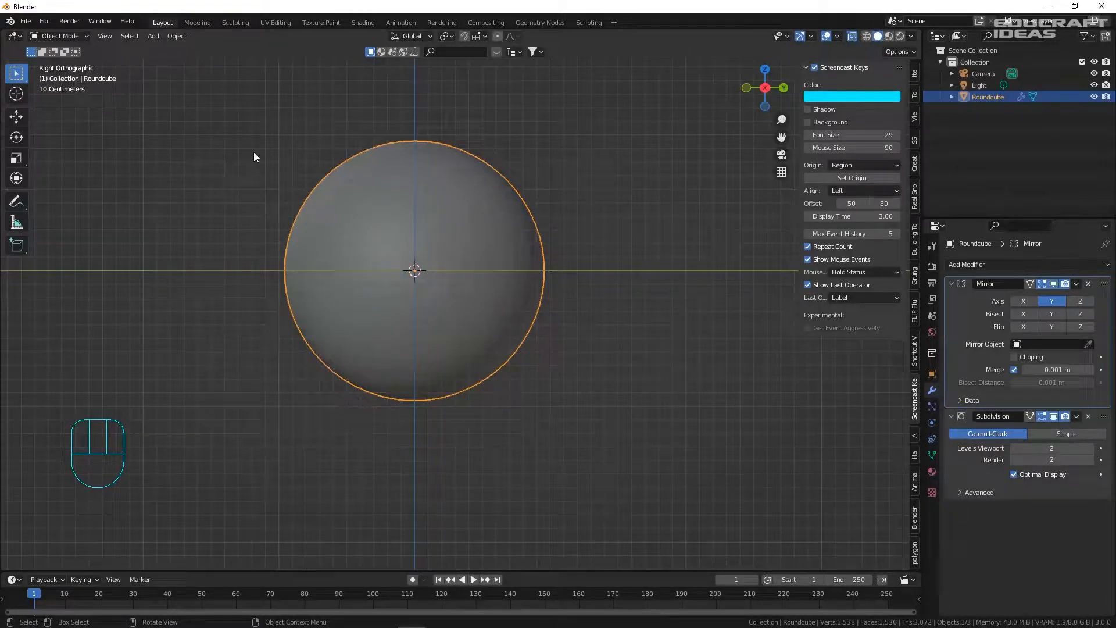
- In Edit Mode, raise the sphere's top vertex along Z
scroll(392, 194, "down", 3)
key("Tab")
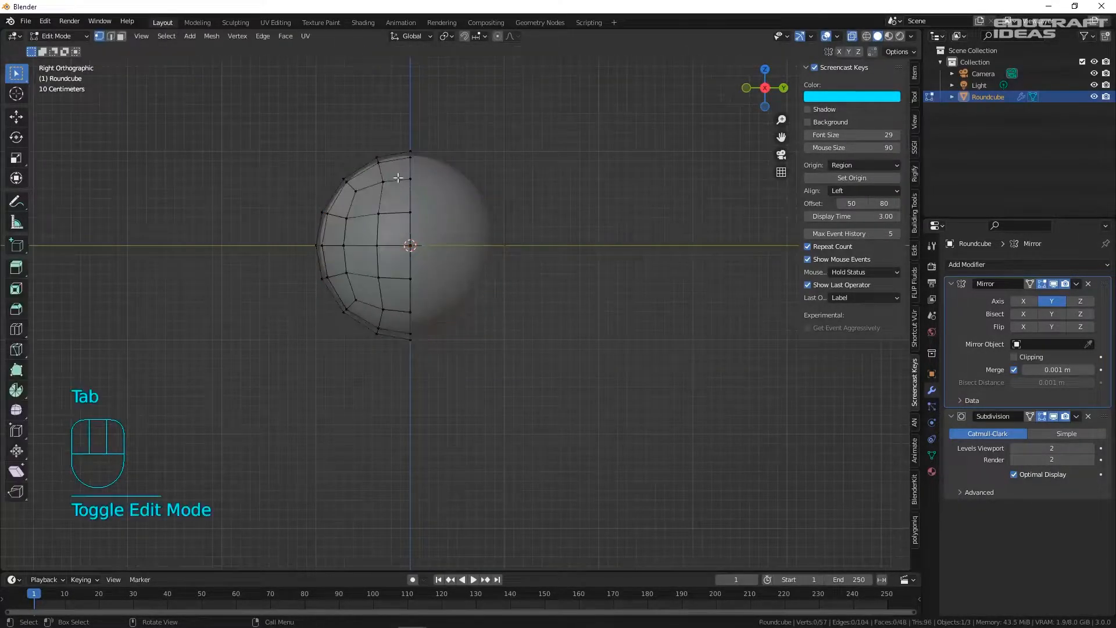
scroll(398, 177, "up", 2)
left_click(407, 154)
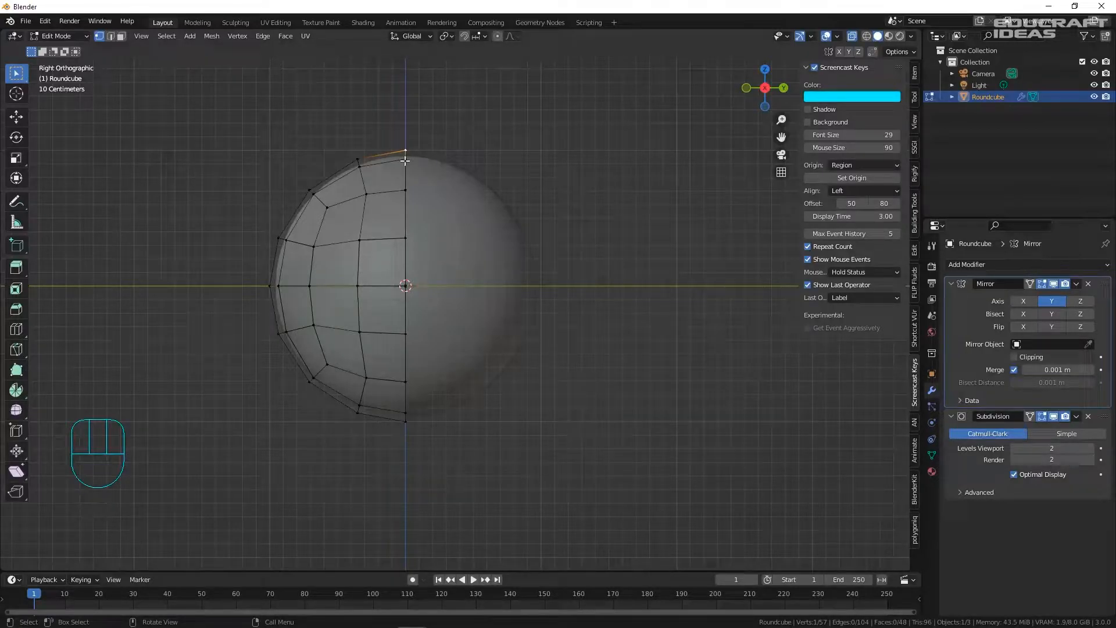
scroll(362, 255, "down", 2)
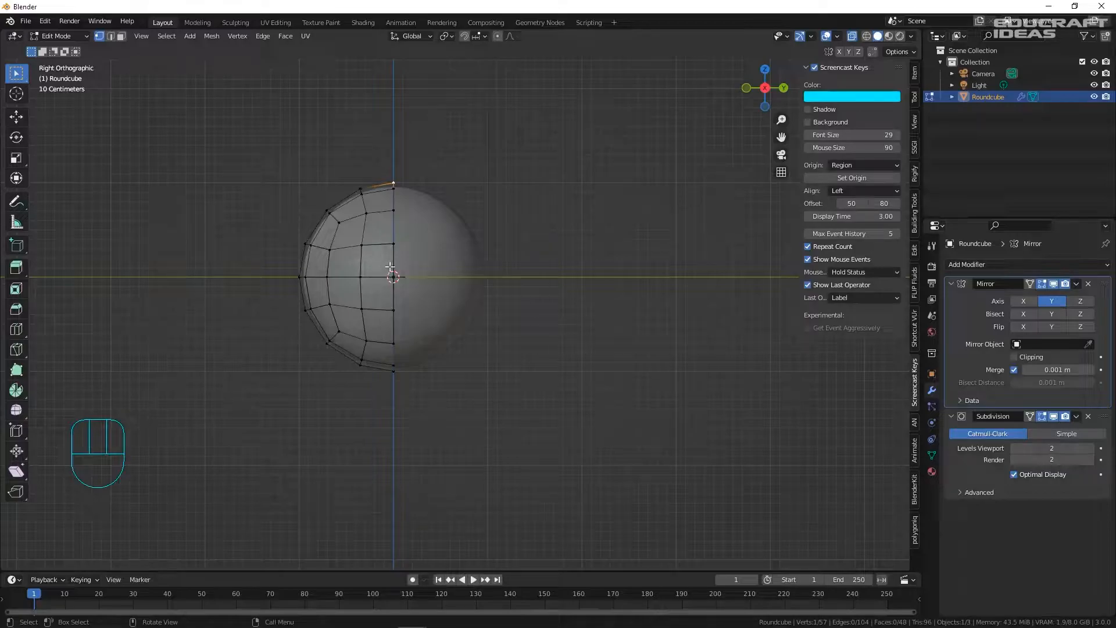
scroll(377, 214, "up", 1)
key("g")
key("z")
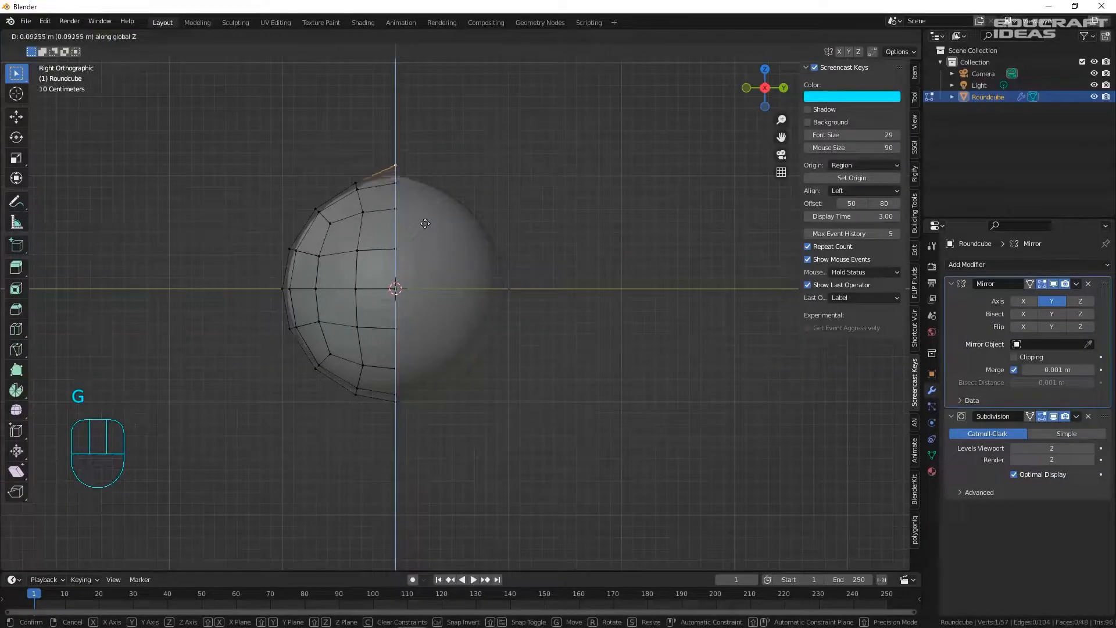
left_click(425, 226)
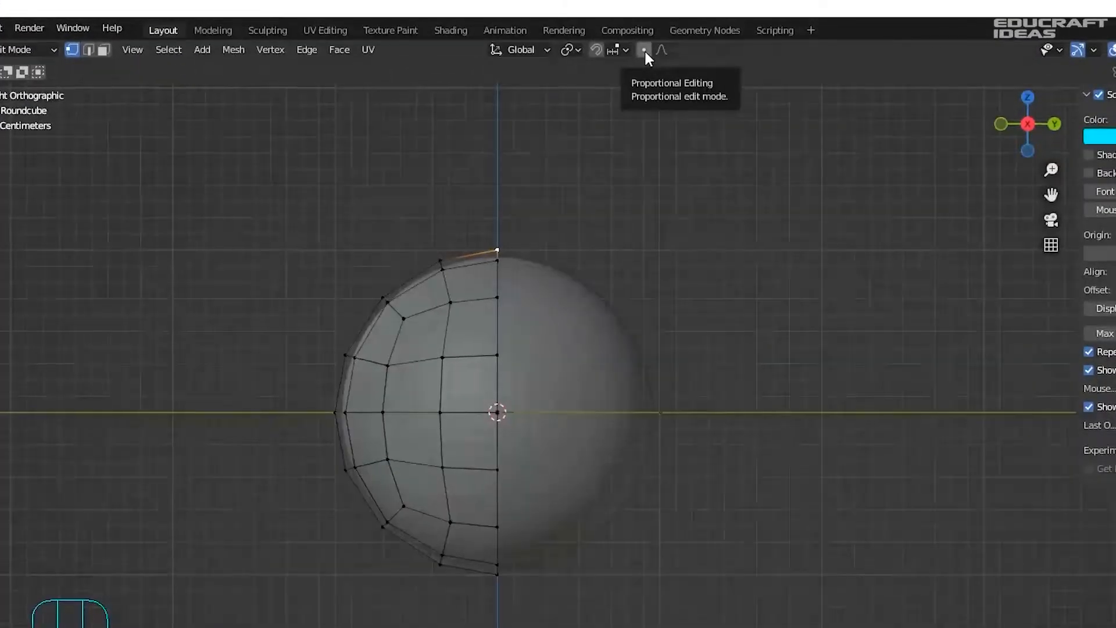
- With proportional editing on, scale the top and bottom vertices along Z to stretch the sphere
left_click(644, 49)
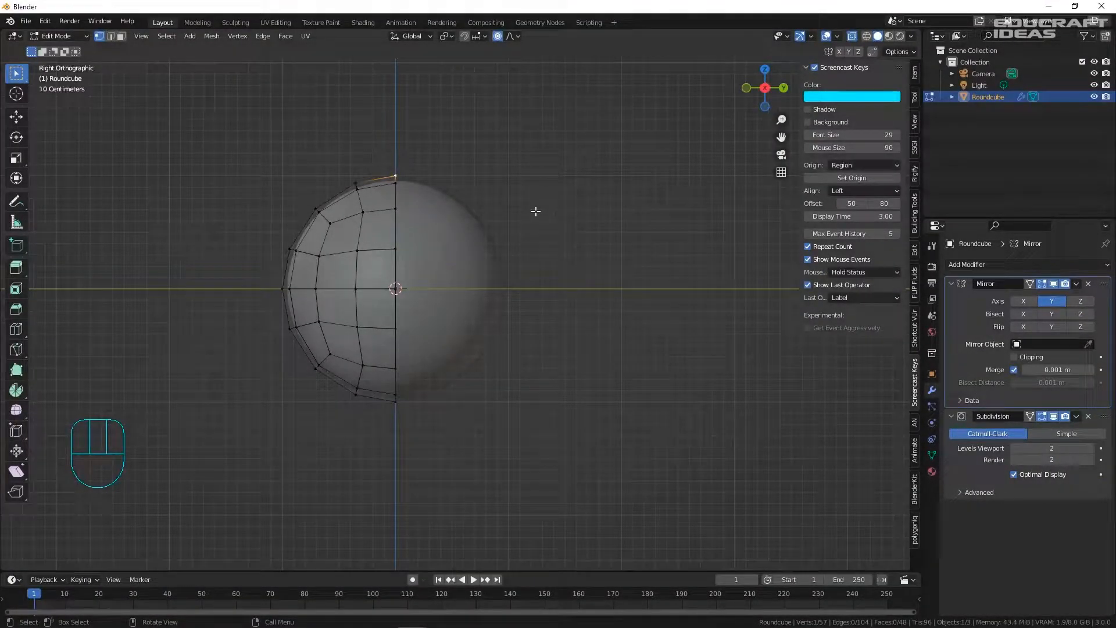
left_click(397, 401, "shift")
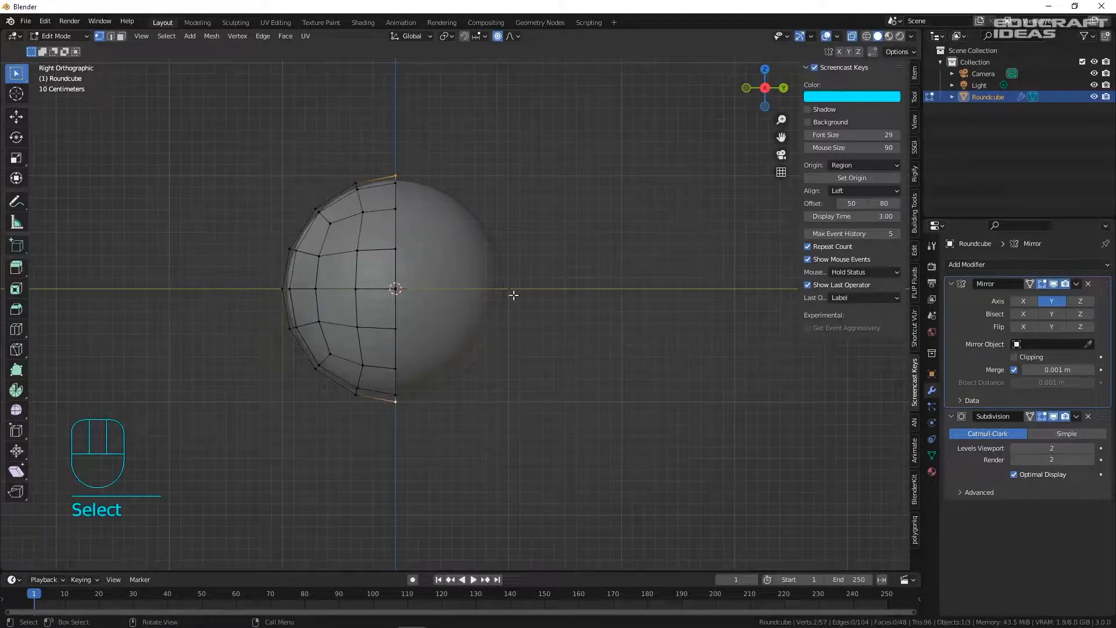
key("s")
key("z")
scroll(662, 261, "down", 12)
left_click(663, 257)
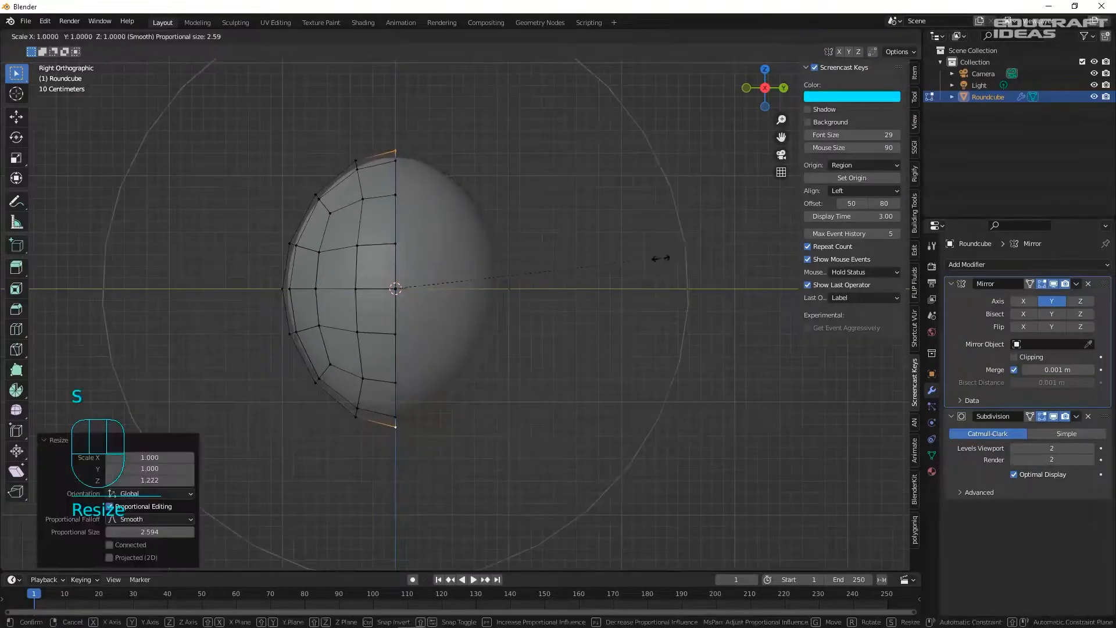
- Shift the top and bottom vertices along the Y axis
left_click(316, 194)
key("g")
key("y")
scroll(308, 216, "up", 18)
scroll(303, 216, "down", 2)
left_click(303, 217)
scroll(378, 148, "up", 6)
scroll(421, 206, "down", 7)
- Enable Clipping on the Mirror modifier and reposition the top centre vertex
left_click(1015, 356)
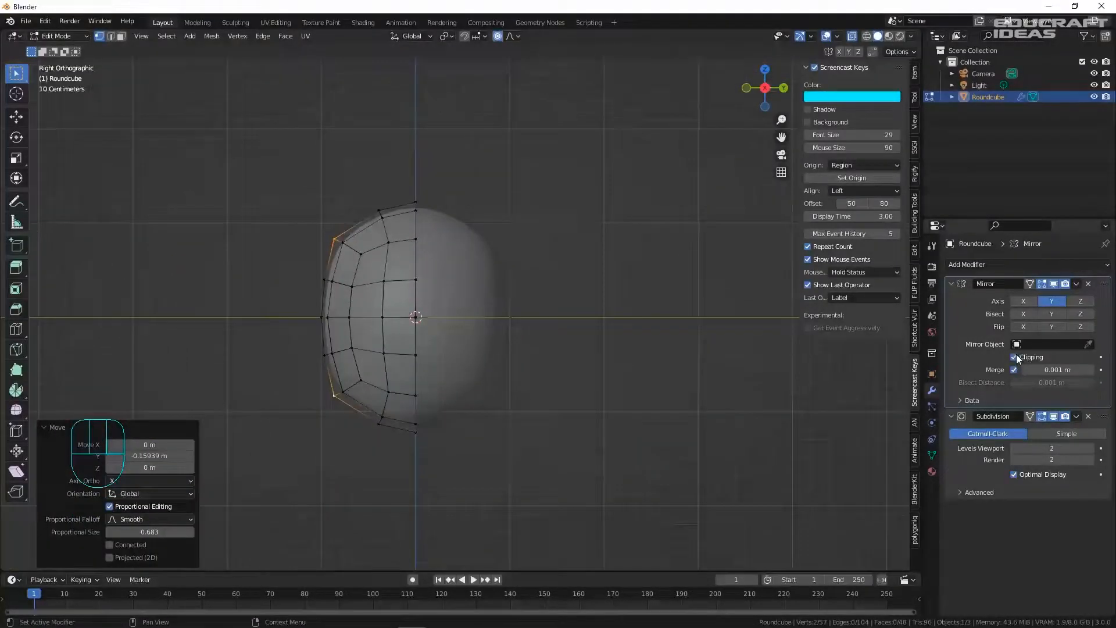
scroll(453, 226, "up", 5)
left_click(366, 169)
key("g")
left_click(247, 232)
scroll(378, 227, "down", 5)
key("Tab")
- Raise the two upper side vertices to round out the top of the body
left_click(276, 354)
left_click(354, 324)
middle_click_drag(360, 319, 351, 254)
key("Tab")
scroll(234, 246, "up", 2)
left_click(237, 247)
middle_click_drag(244, 250, 314, 256)
left_click(405, 238, "shift")
middle_click_drag(459, 267, 413, 273)
key("g")
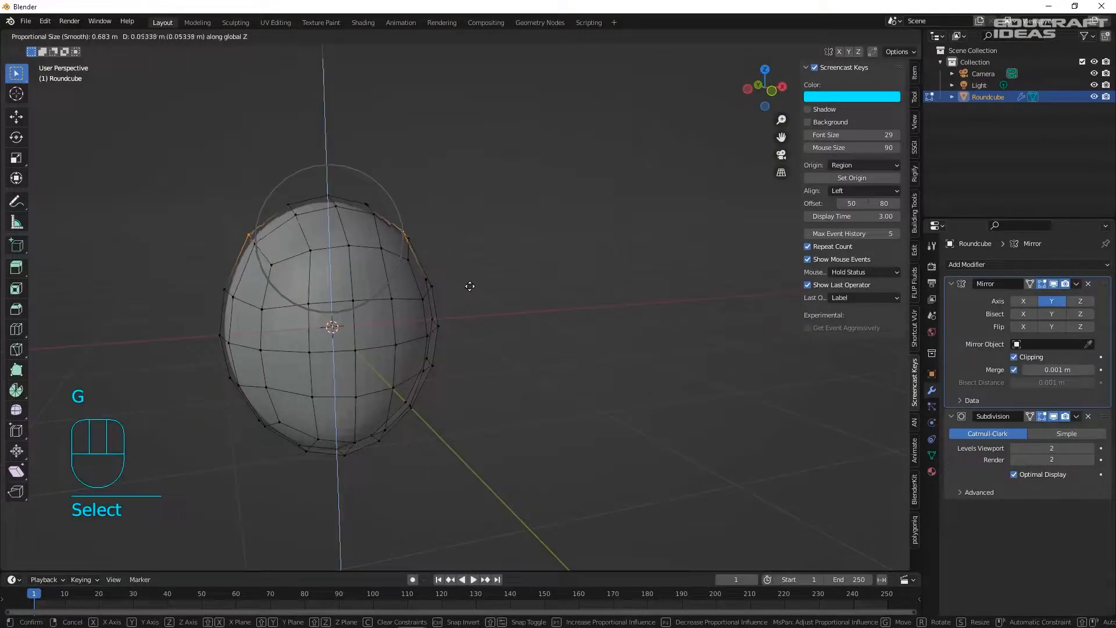
left_click(469, 278)
middle_click_drag(419, 289, 207, 279)
key("Tab")
- Inspect the egg-shaped body in front and side orthographic views, deselected and recentred
middle_click_drag(408, 320, 458, 321)
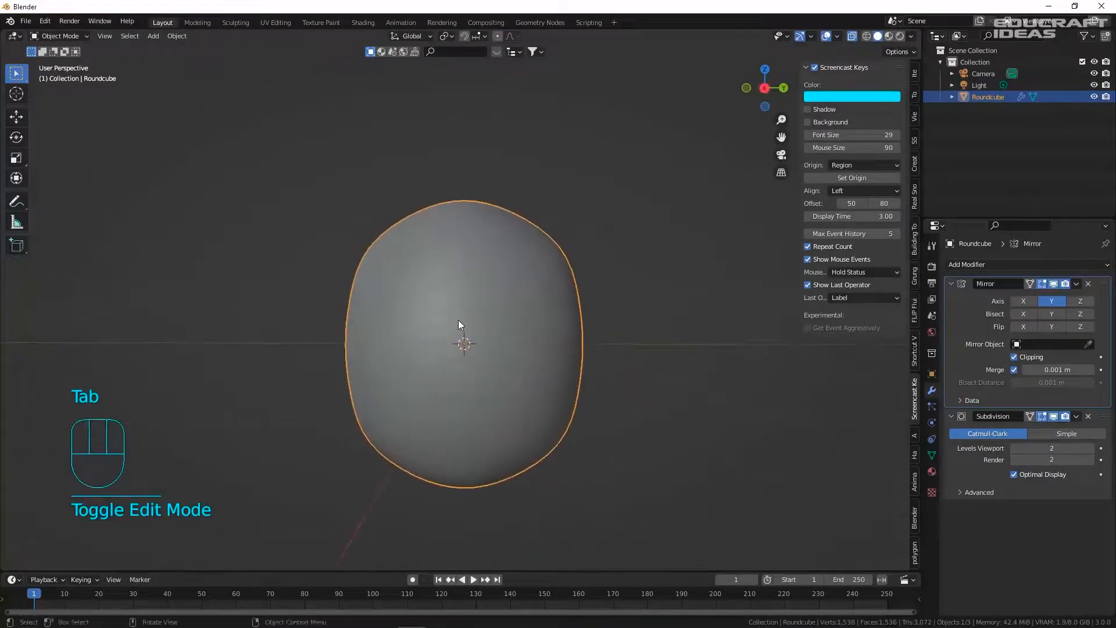
key("KP_1")
key("KP_3")
left_click(654, 287)
scroll(618, 314, "down", 3)
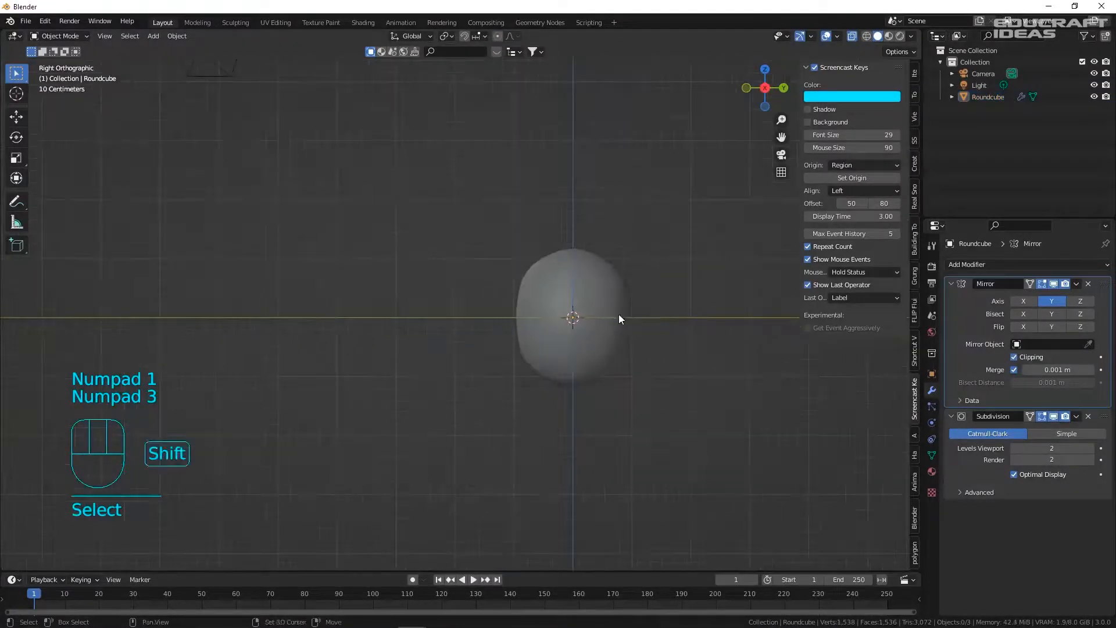
middle_click_drag(618, 314, 482, 219, "shift")
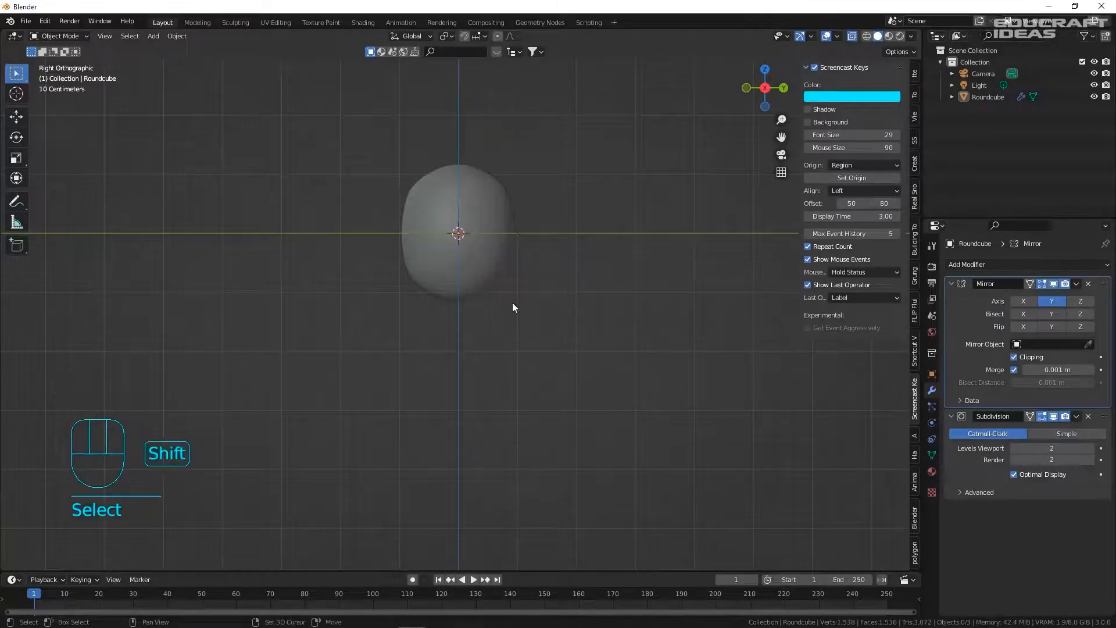
middle_click_drag(511, 303, 468, 240, "shift")
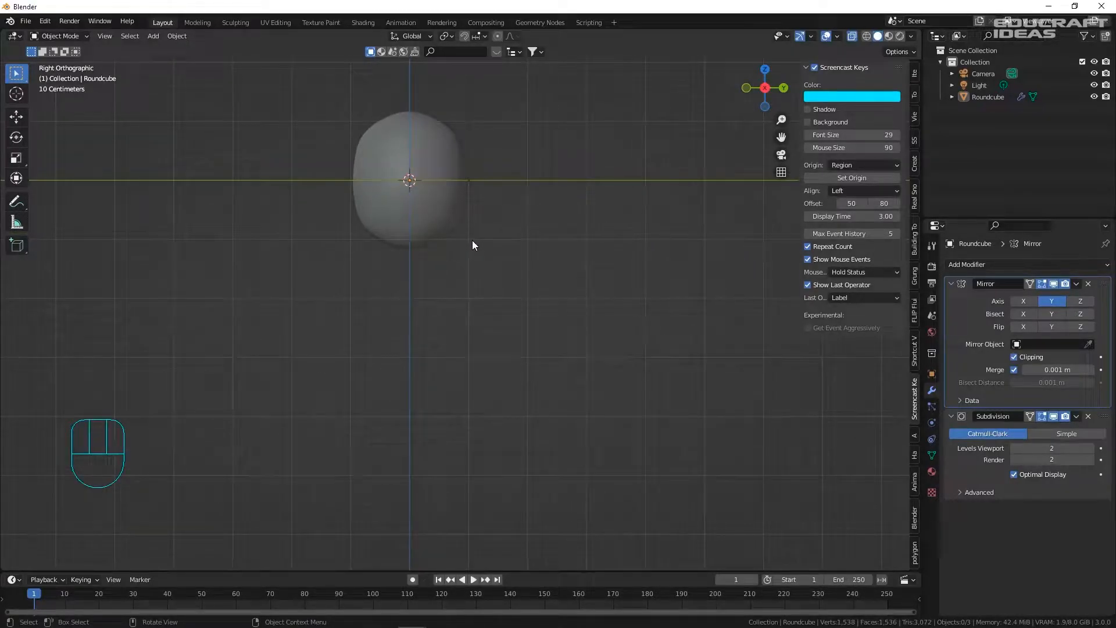
- Add Roundcube.001 at the origin, then Shift-select the body as the active object
left_click(451, 220)
scroll(368, 121, "up", 2)
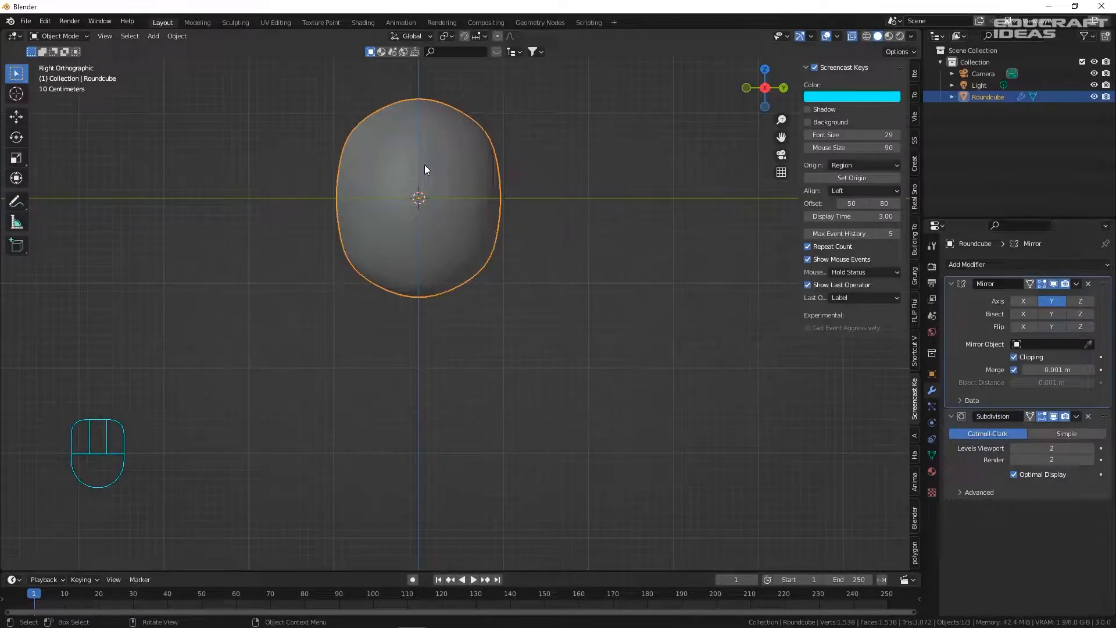
scroll(424, 165, "down", 2)
middle_click_drag(419, 205, 400, 153, "shift")
key("shift+a")
mouse_move(400, 154)
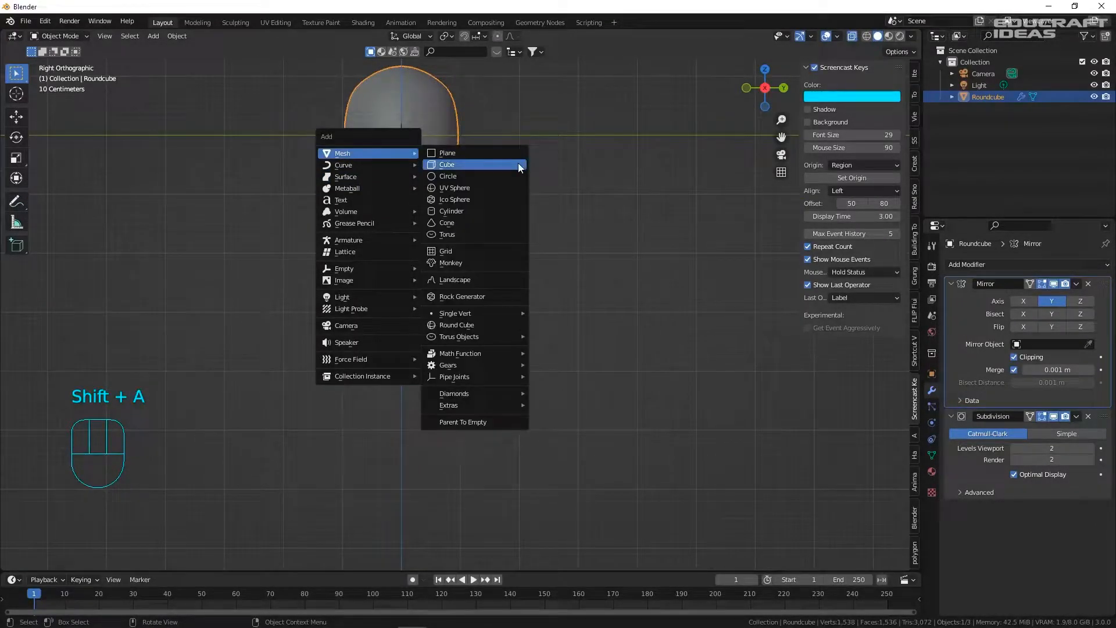
left_click(472, 321)
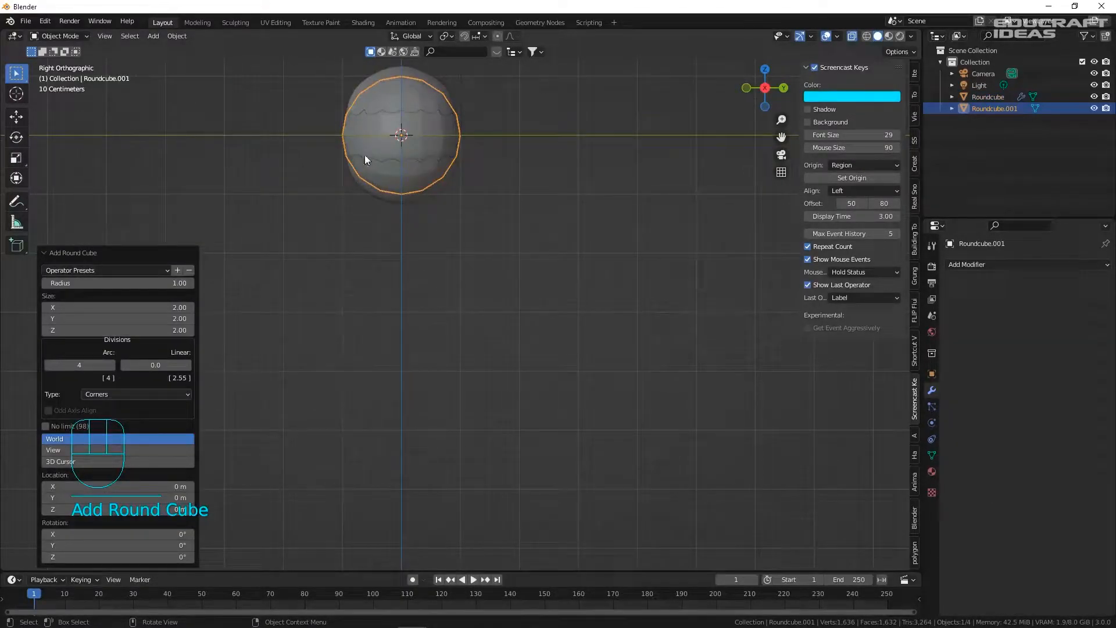
scroll(394, 120, "up", 4)
scroll(394, 120, "down", 4)
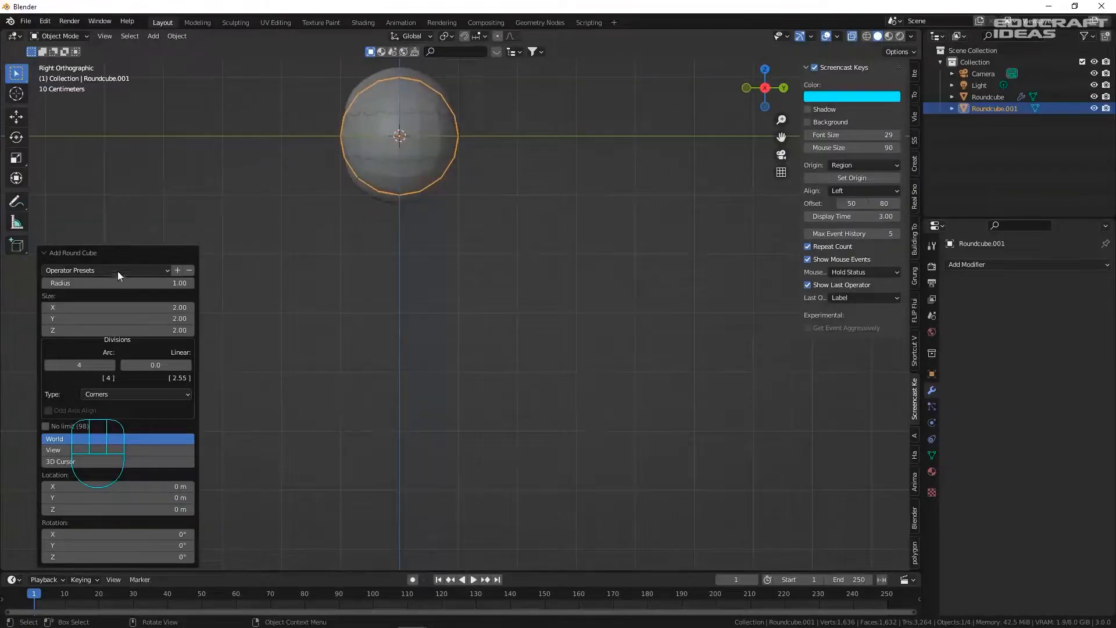
middle_click_drag(284, 166, 438, 180, "shift")
scroll(386, 162, "up", 2)
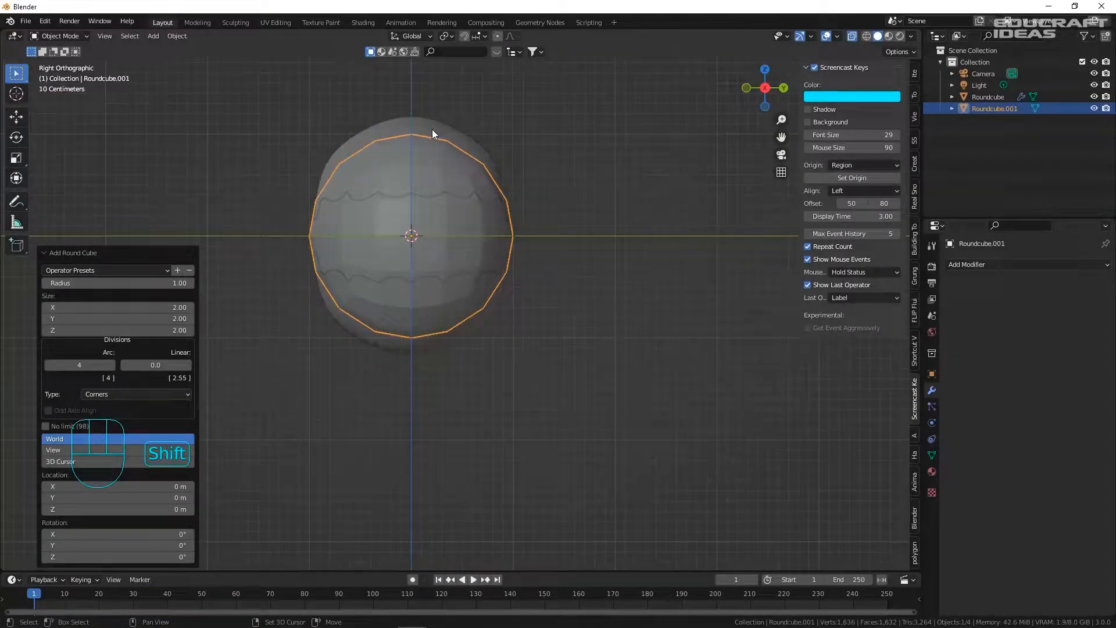
left_click(431, 129, "shift")
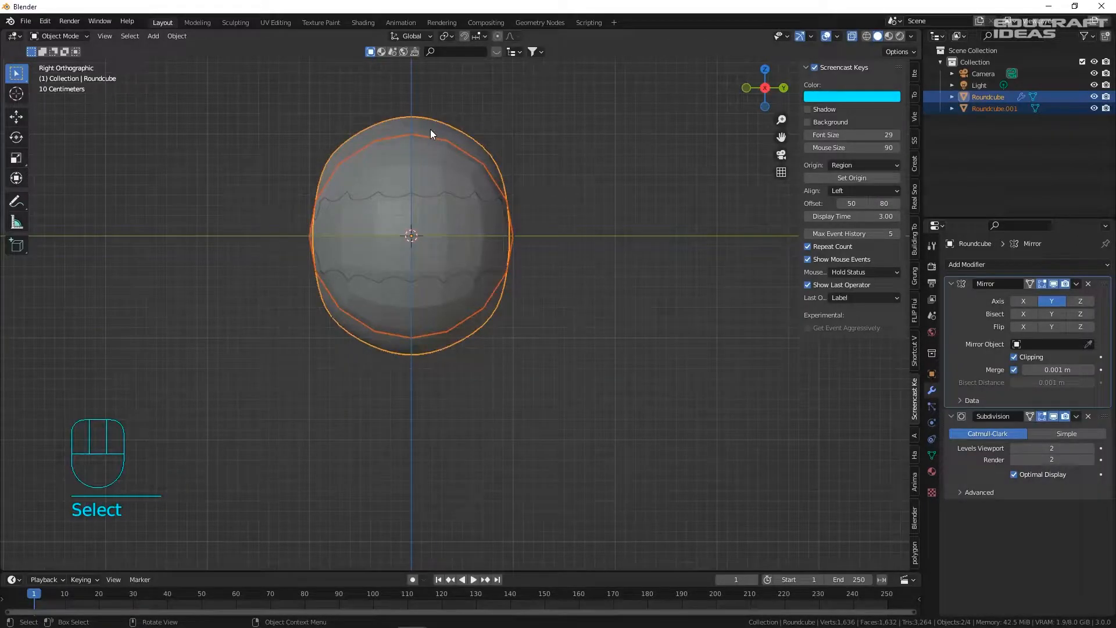
- Copy the body's modifiers onto Roundcube.001 and move it down along Z
key("ctrl+l")
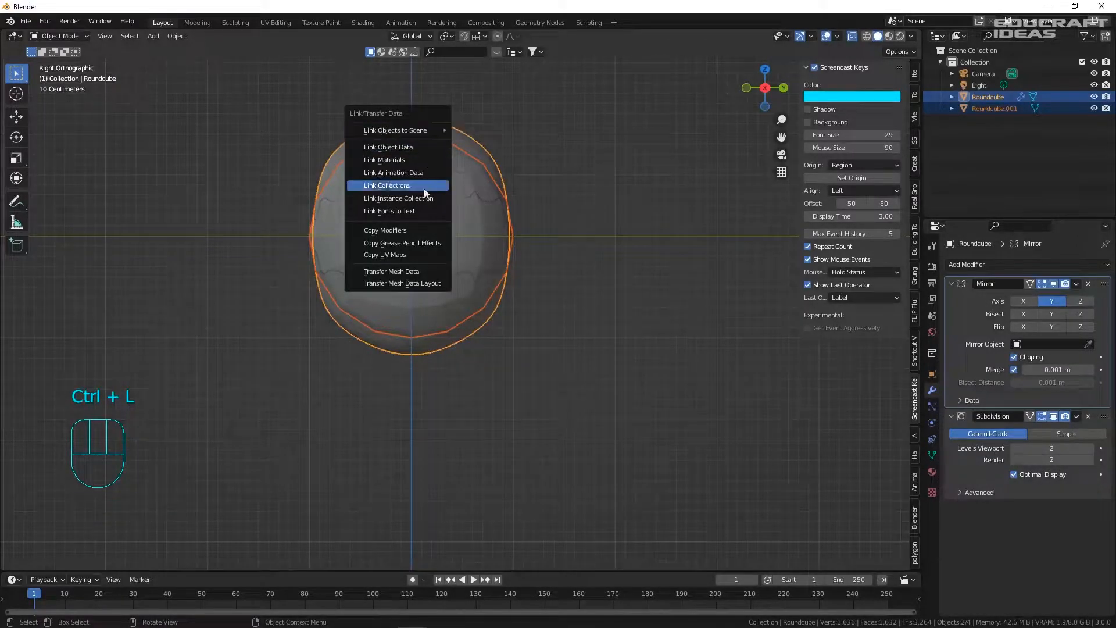
left_click(406, 233)
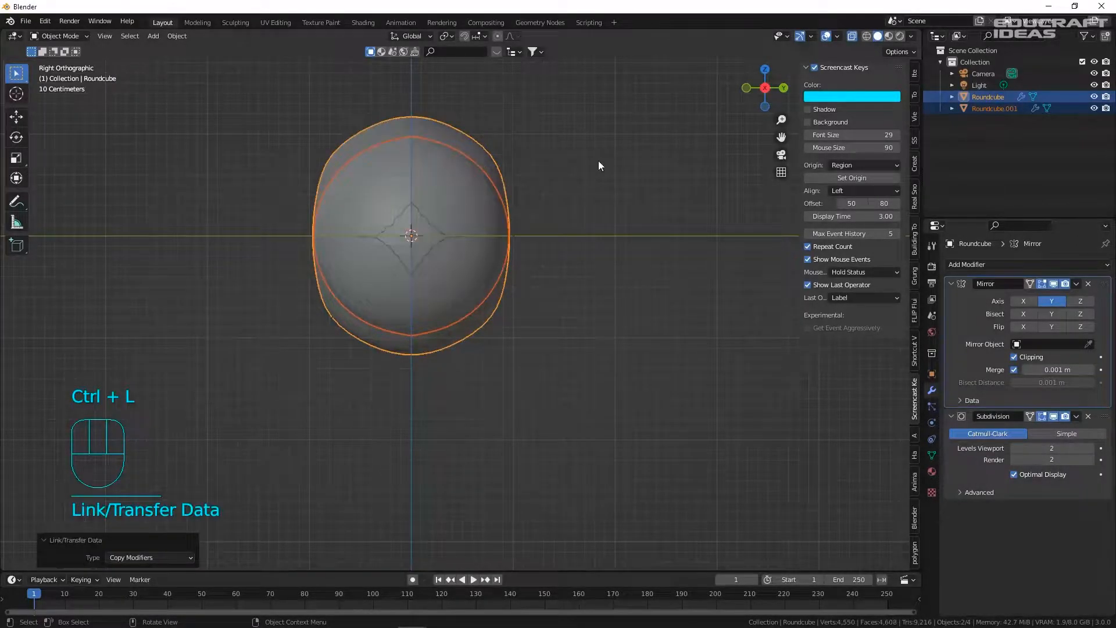
left_click(464, 175)
key("g")
left_click(511, 367)
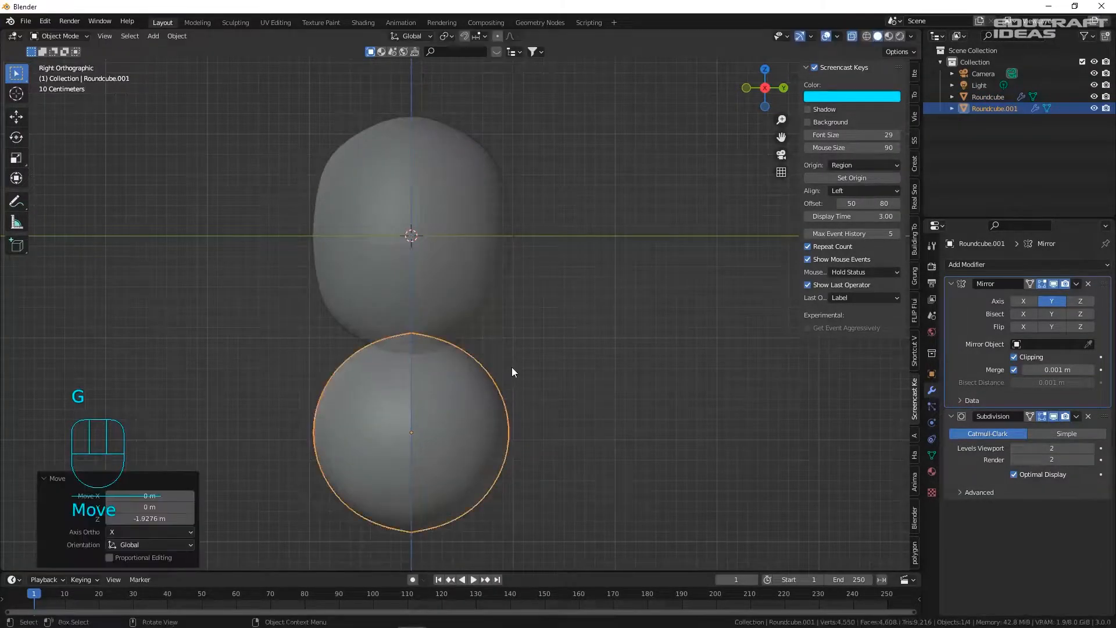
key("g")
key("z")
left_click(507, 401)
middle_click_drag(493, 320, 512, 203, "shift")
scroll(498, 259, "up", 1)
mouse_move(498, 259)
middle_mouse_down("shift")
mouse_move(499, 199)
mouse_move(500, 269)
mouse_move(488, 252)
middle_mouse_up("shift")
- Try putting Subdivision ahead of Mirror on the lower sphere and upper body, then undo it
left_click(523, 197)
left_click(488, 252)
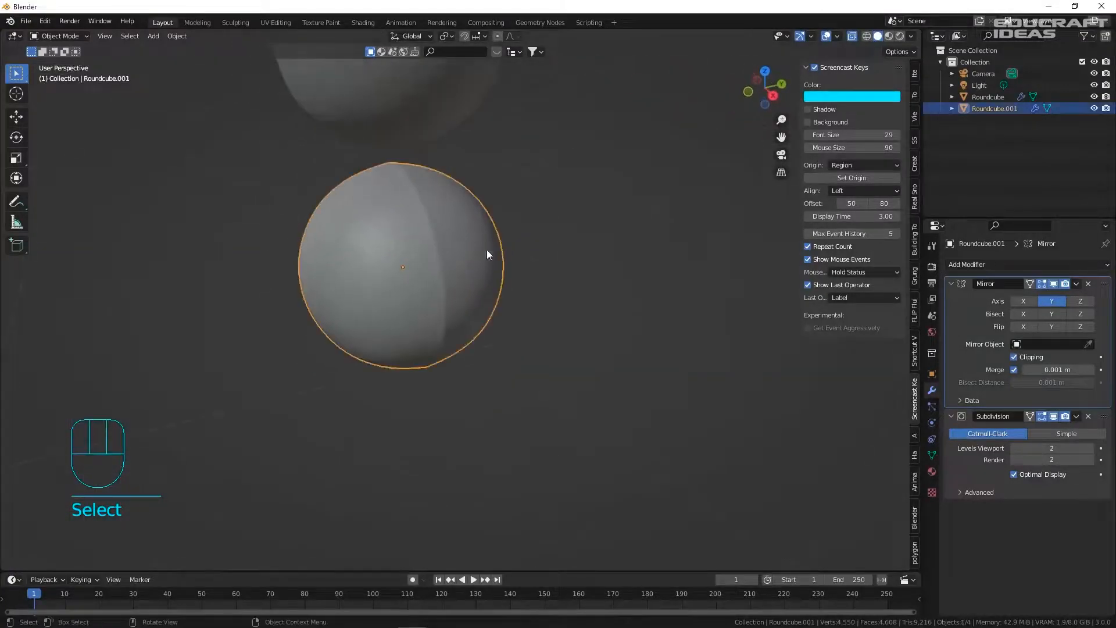
left_click_drag(1072, 416, 1072, 272)
left_click(561, 253)
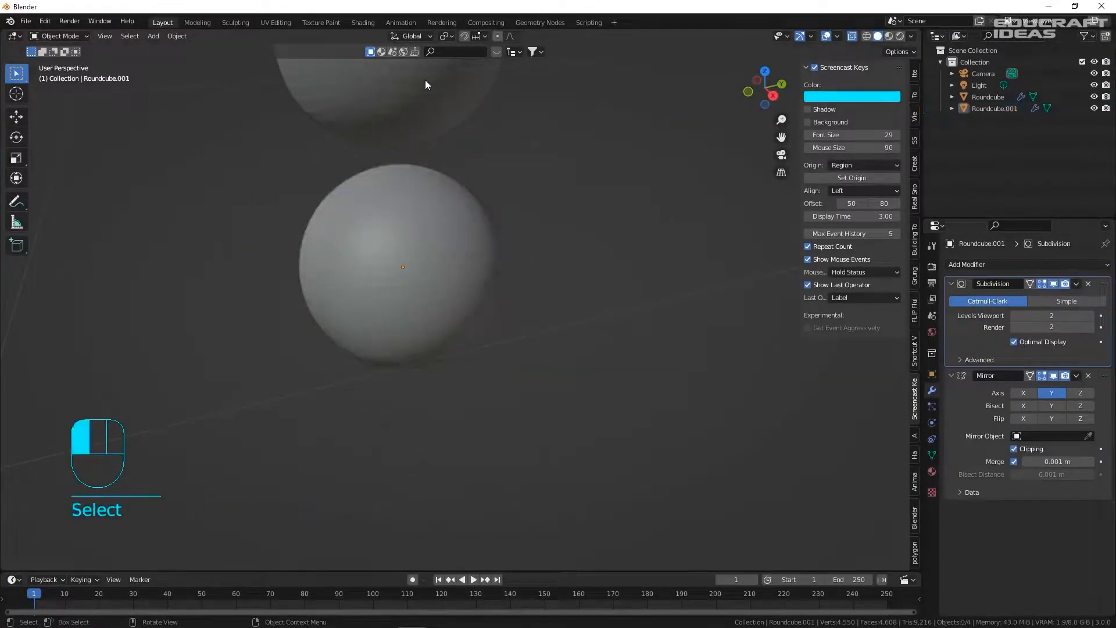
left_click(425, 82)
scroll(444, 76, "down", 4)
middle_click_drag(446, 74, 427, 256, "shift")
scroll(427, 256, "up", 2)
left_click_drag(1104, 416, 1038, 203)
key("ctrl+z")
- Delete the right half of the lower sphere's vertices
left_click(461, 357)
left_click_drag(596, 485, 413, 216)
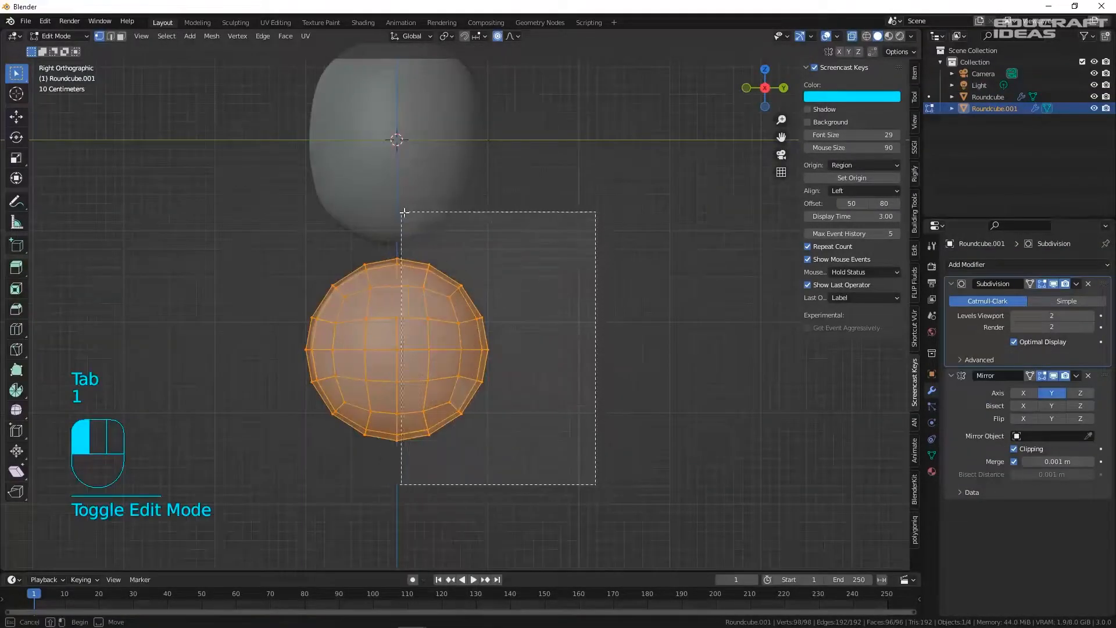
key("Delete")
left_click(412, 216)
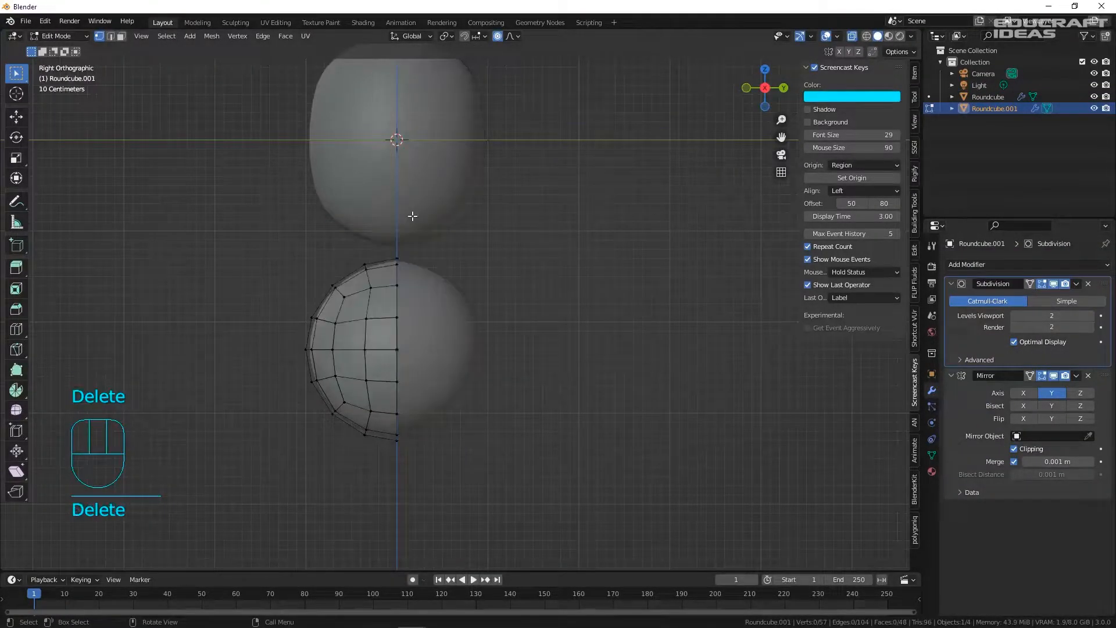
key("Tab")
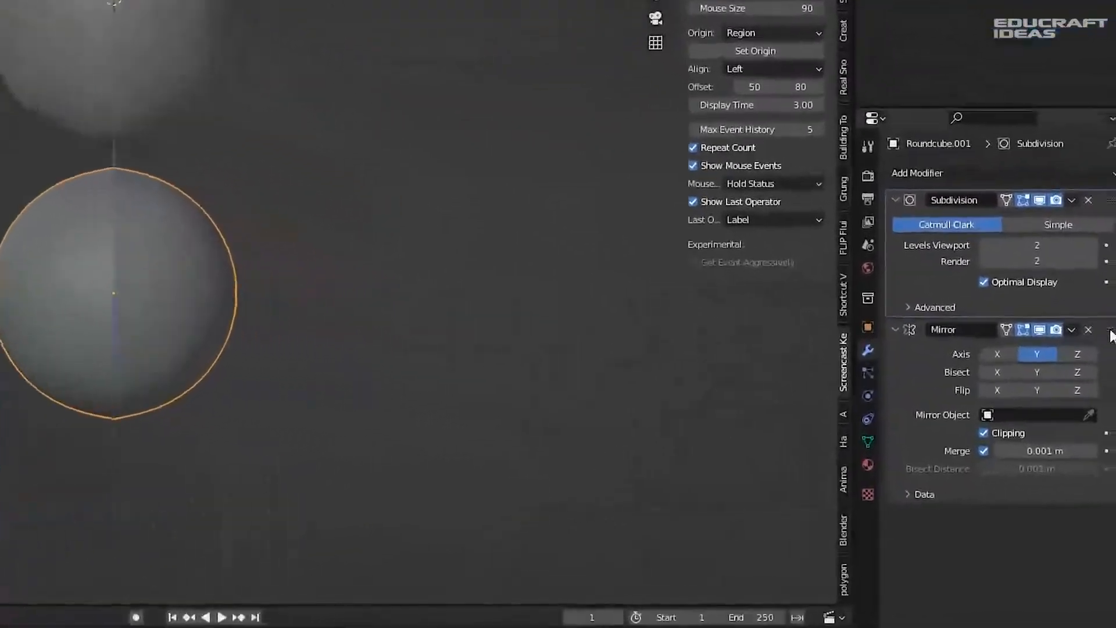
- Move the Mirror modifier above Subdivision on the lower sphere
left_click_drag(1105, 374, 1052, 250)
left_click(332, 224)
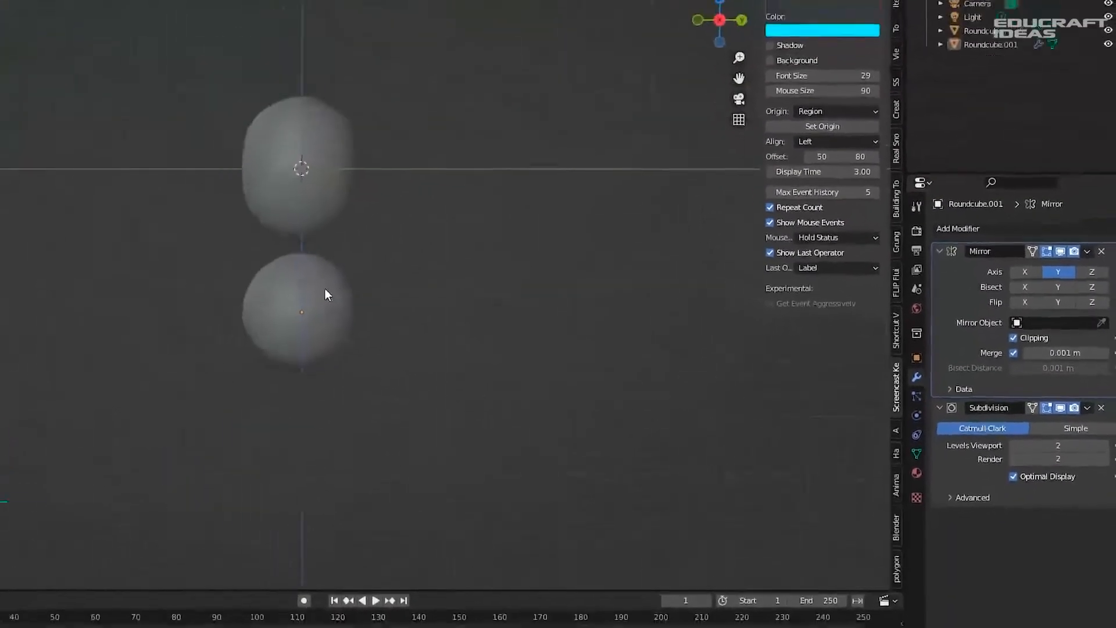
left_click(455, 325)
- Raise the lower sphere along Z so it sits just beneath the head
scroll(508, 337, "down", 1)
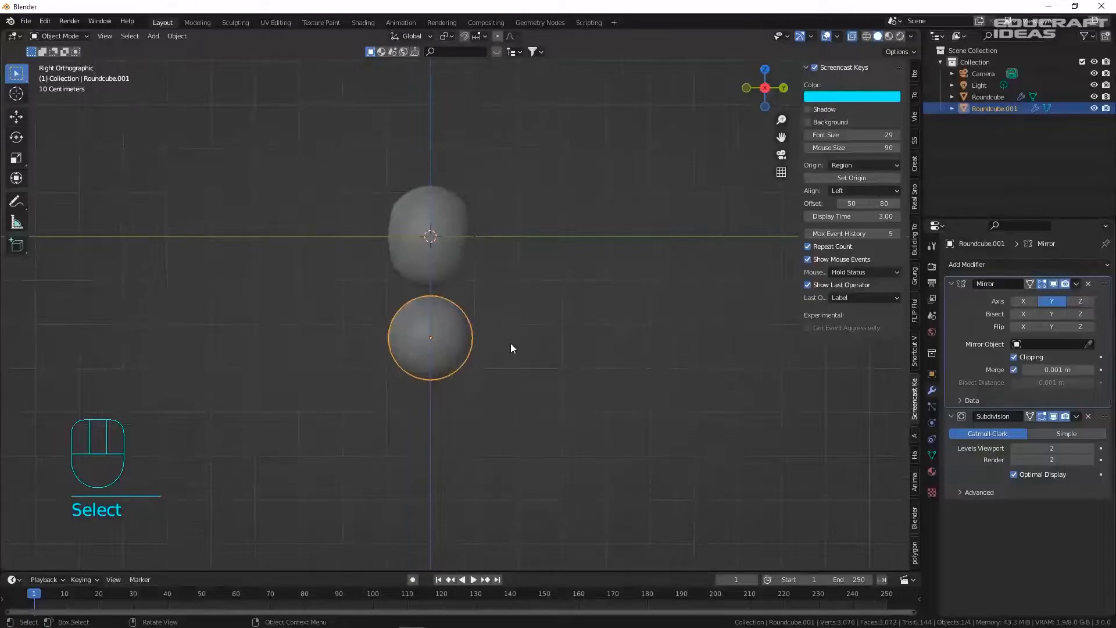
middle_click_drag(510, 343, 507, 241, "shift")
scroll(493, 247, "up", 2)
scroll(494, 251, "up", 2)
middle_click_drag(347, 264, 451, 331, "shift")
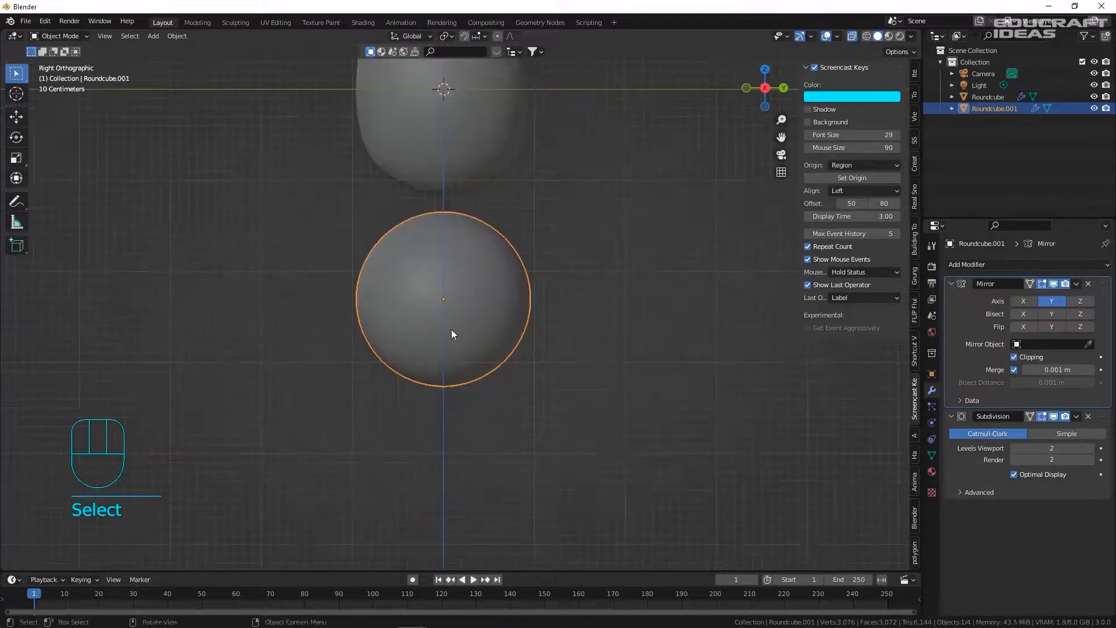
key("g")
key("z")
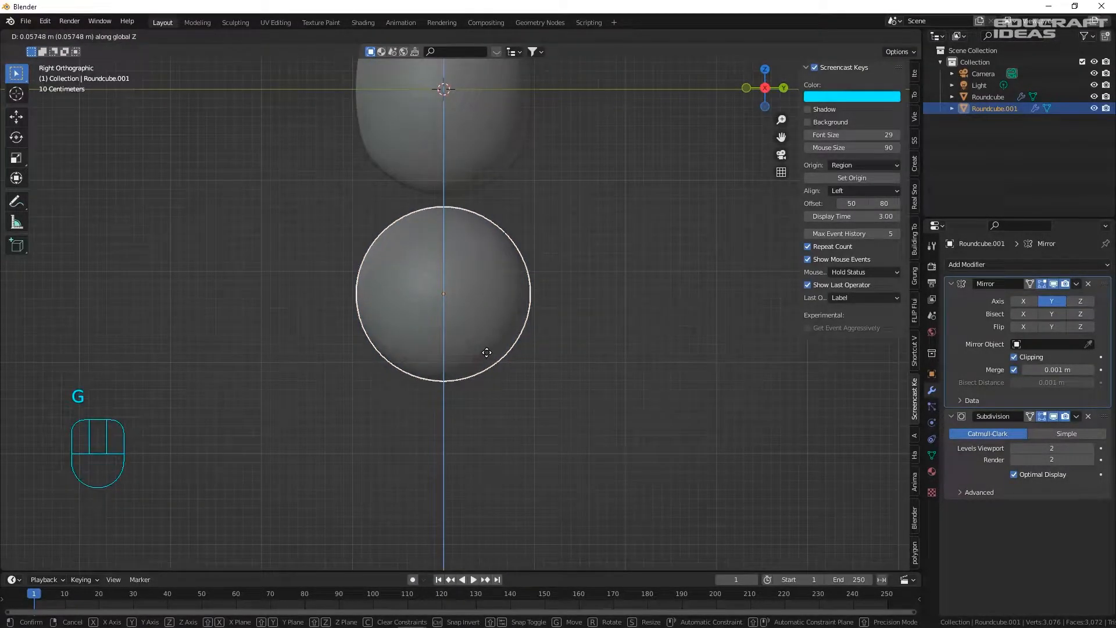
left_click(485, 351)
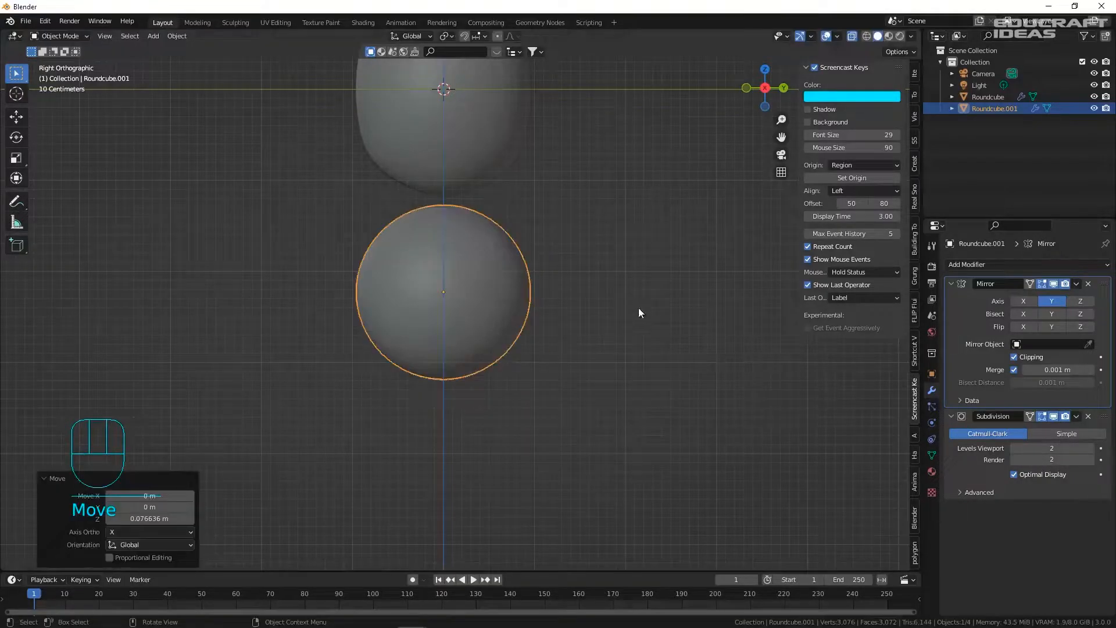
middle_click_drag(465, 252, 469, 247)
- Pull the sphere's bottom vertex down into a point with proportional editing
key("Tab")
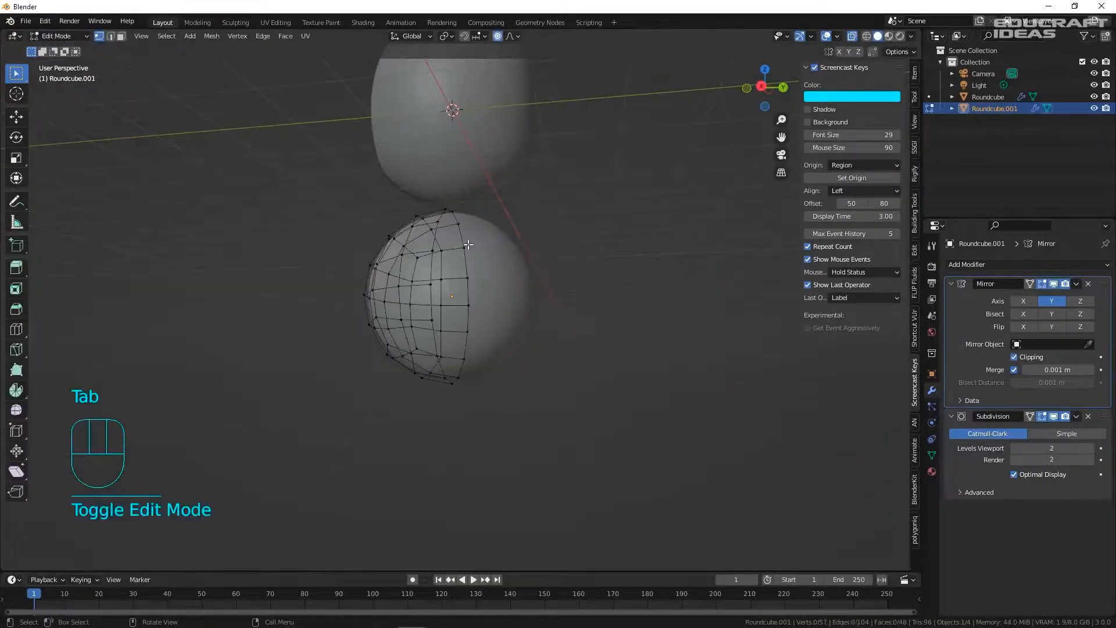
key("KP_3")
key("1")
left_click(448, 385)
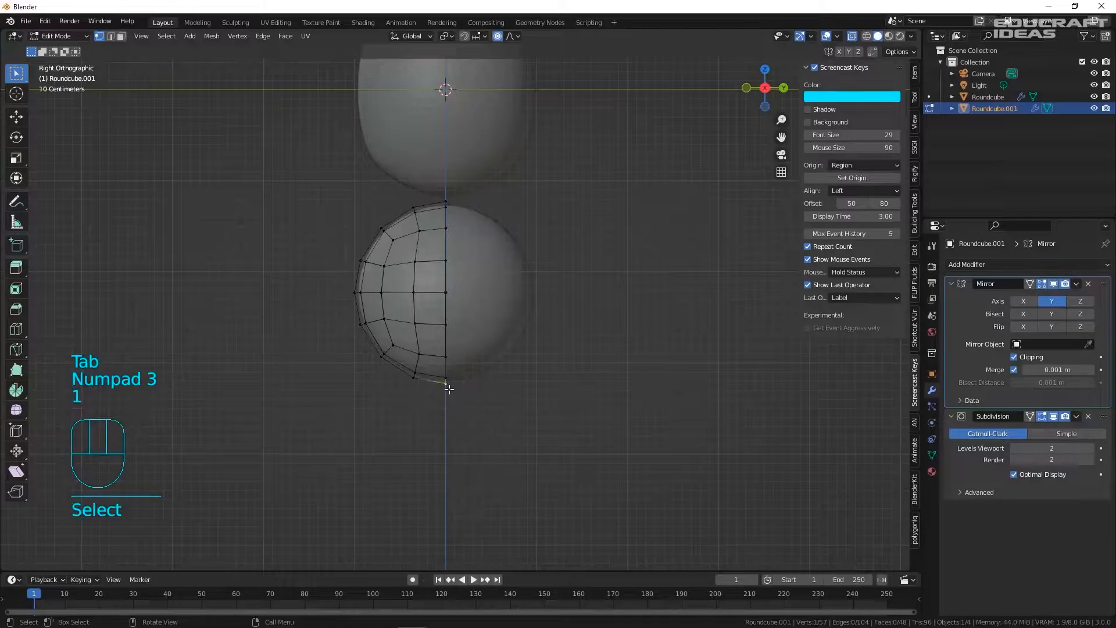
middle_click_drag(463, 365, 445, 263, "shift")
scroll(440, 266, "up", 4)
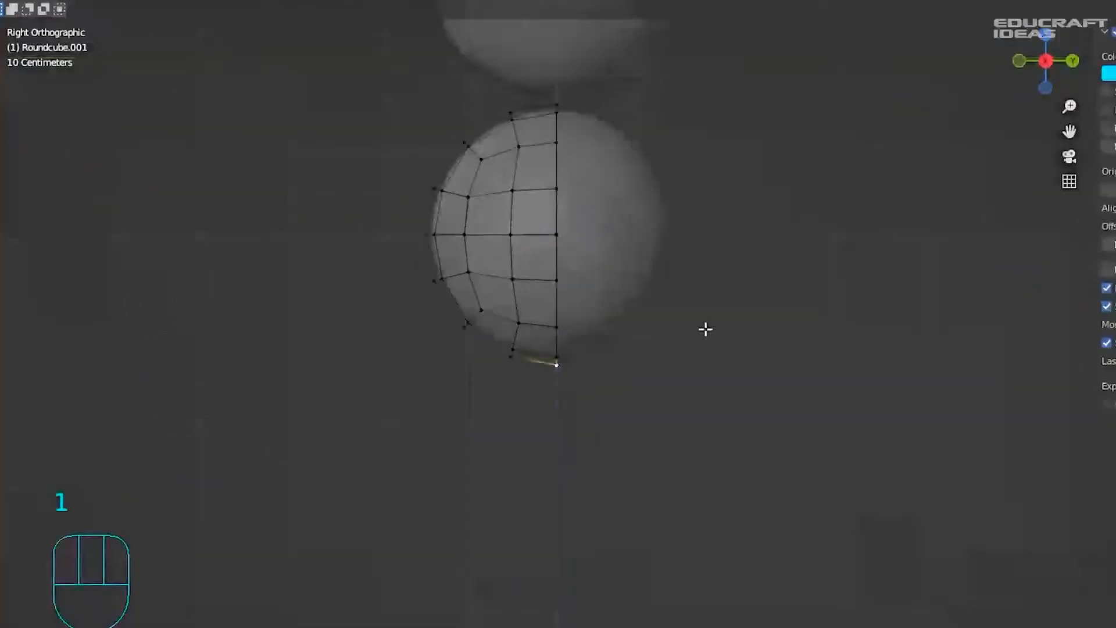
key("g")
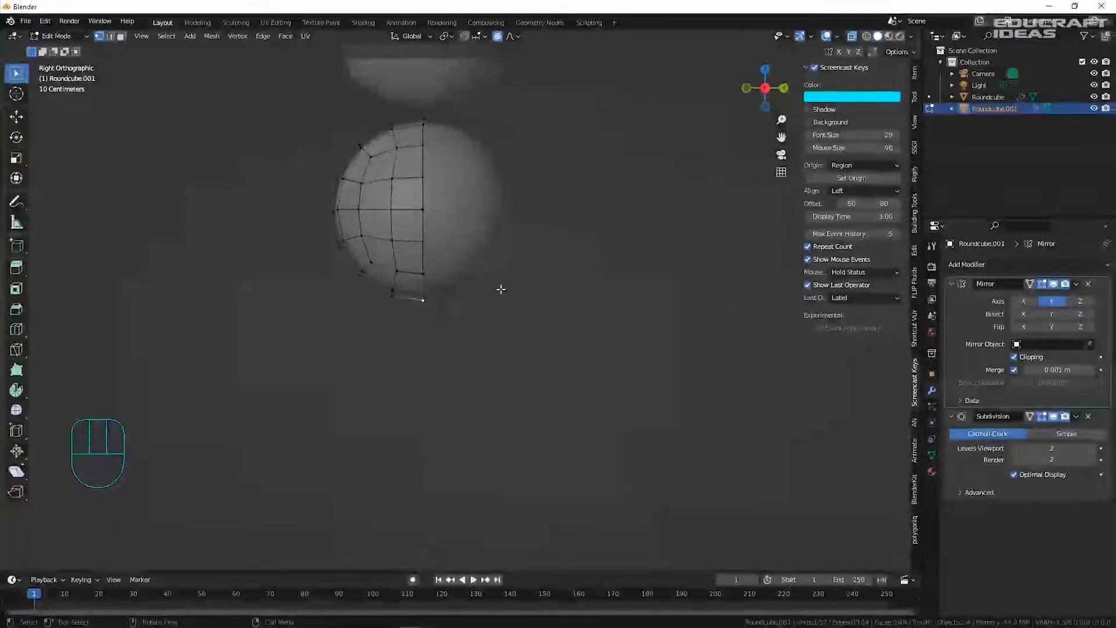
scroll(500, 289, "down", 10)
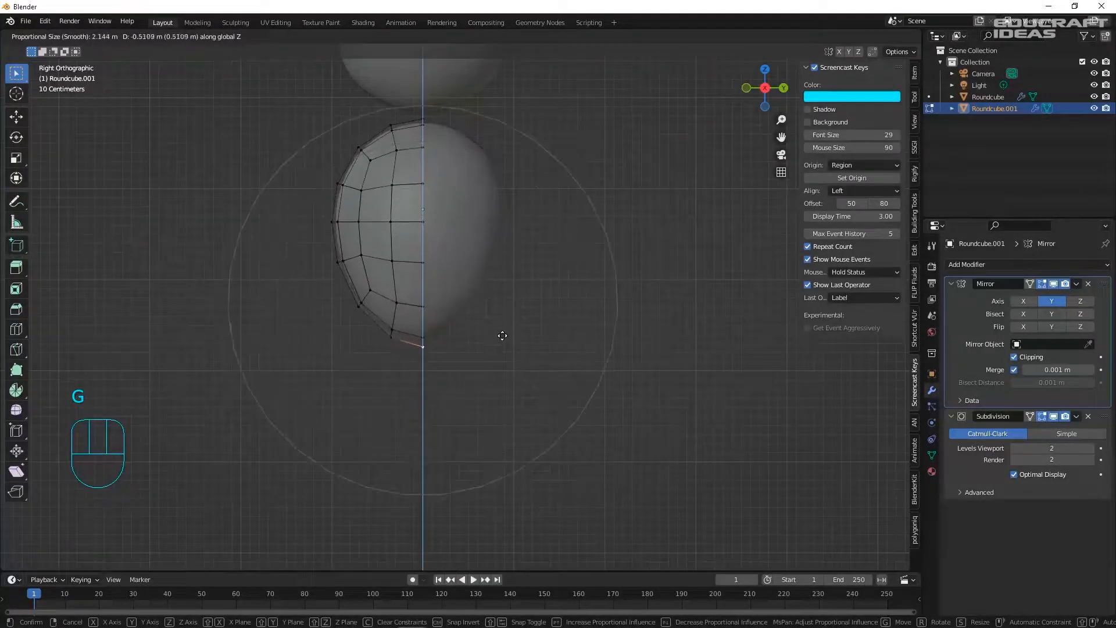
left_click(509, 394)
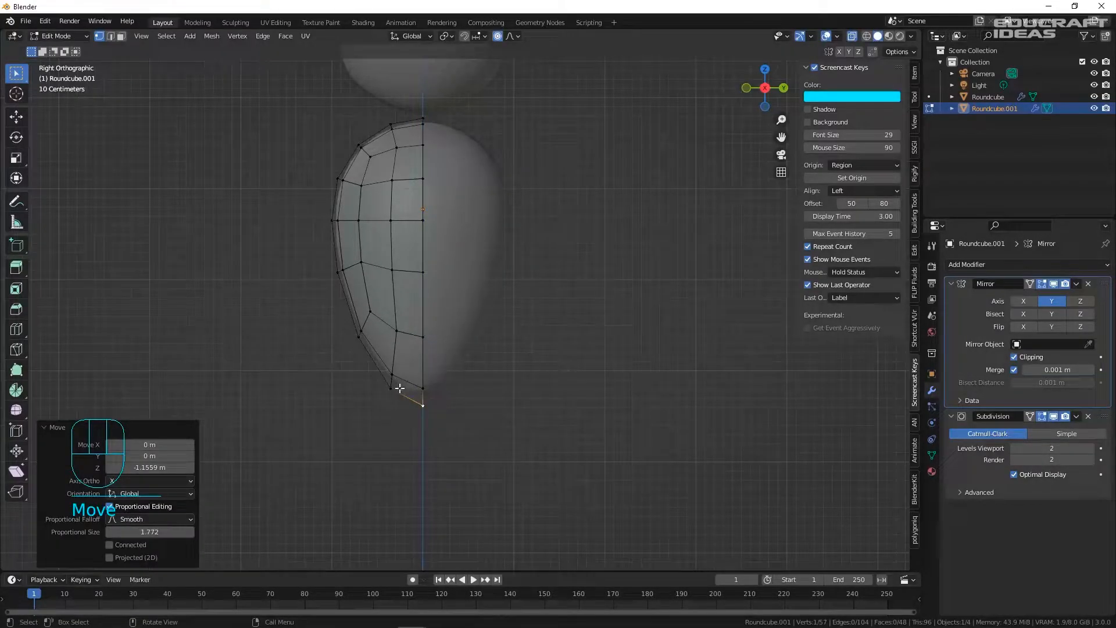
- Widen the egg-shaped body by scaling it along Y and then along X
key("s")
key("y")
left_click(648, 412)
middle_click_drag(418, 363, 523, 350)
scroll(482, 346, "down", 2)
key("s")
key("x")
left_click(555, 342)
middle_click_drag(378, 296, 235, 272)
key("KP_3")
- Leave Edit Mode, clear the selection, and return to editing the body's mesh in perspective
key("Tab")
left_click(572, 205)
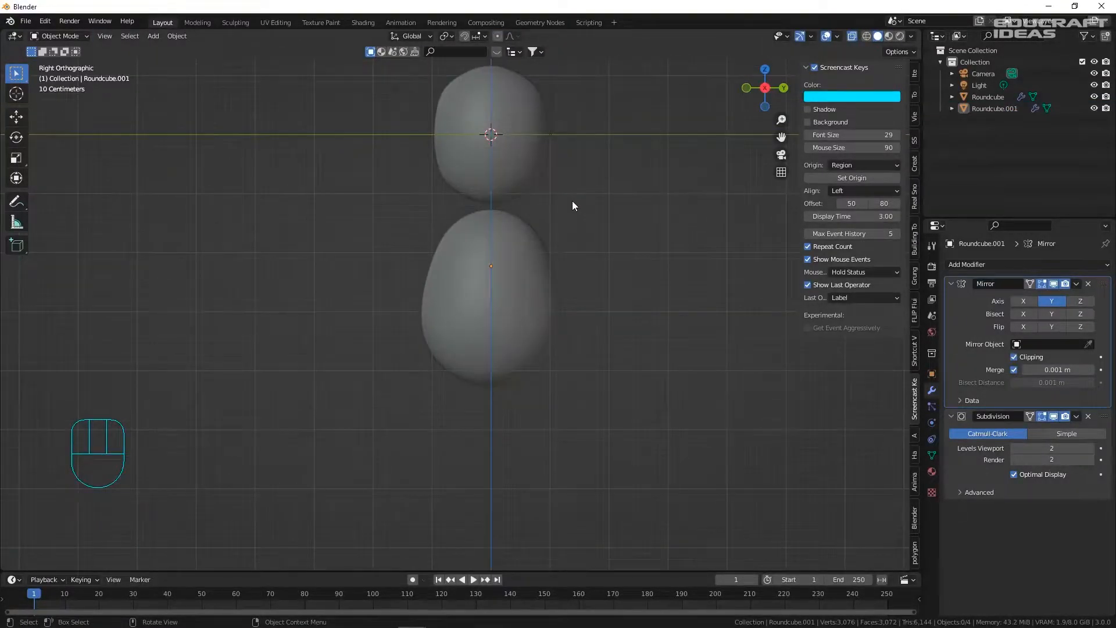
key("Delete")
key("Tab")
middle_click_drag(612, 293, 503, 242)
- Delete a vertex high on the body's side to open the arm hole
key("1")
left_click(383, 230)
scroll(389, 235, "up", 4)
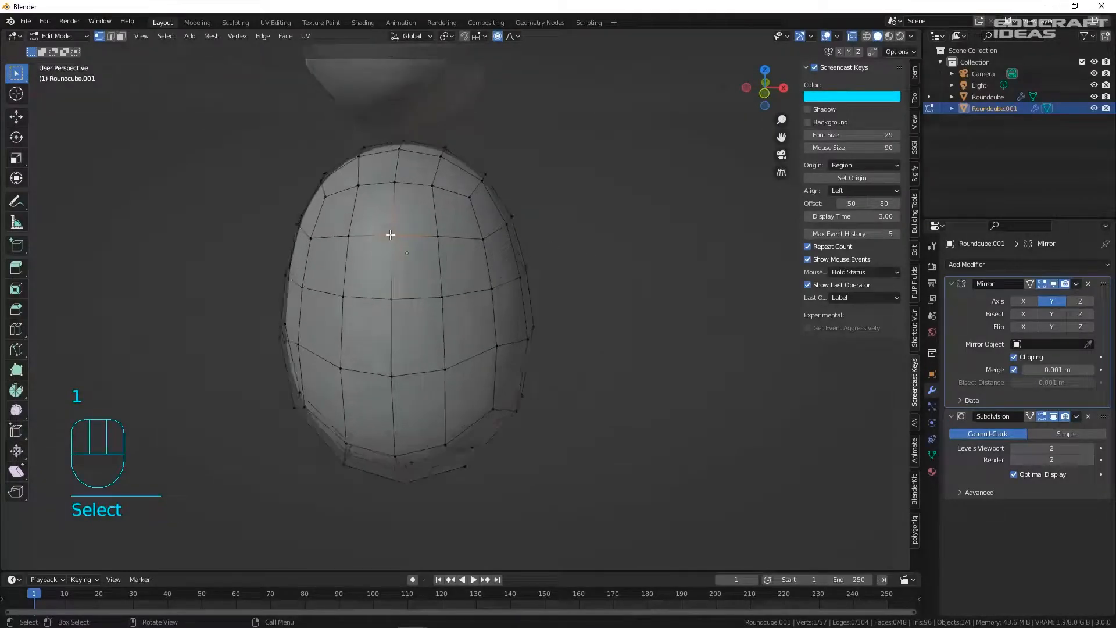
middle_click_drag(394, 234, 455, 235, "shift")
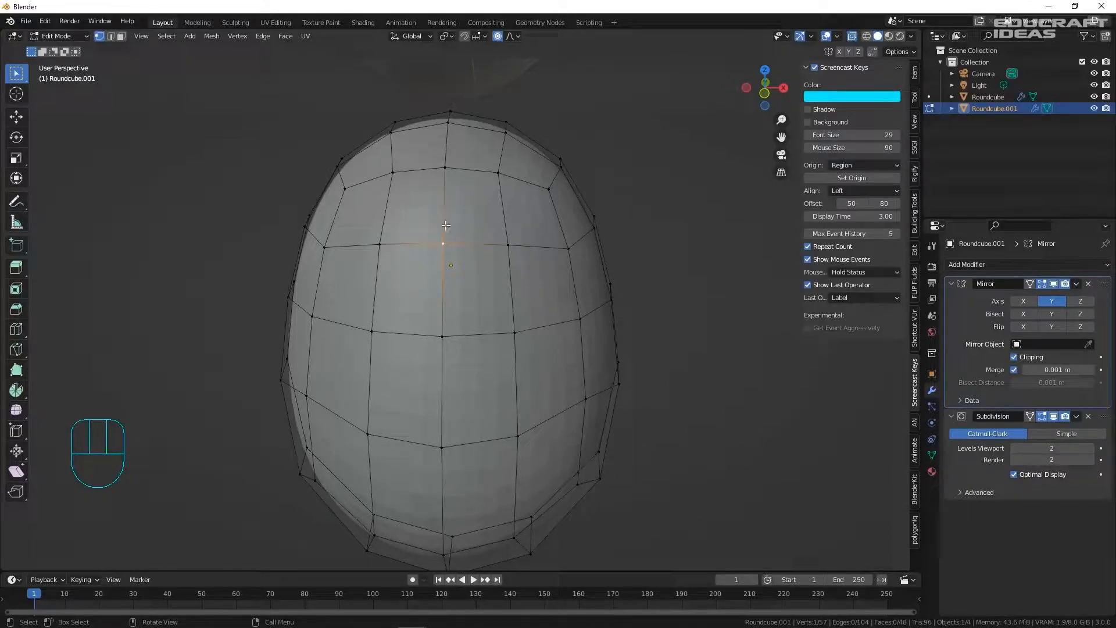
middle_click_drag(433, 227, 454, 247)
key("Delete")
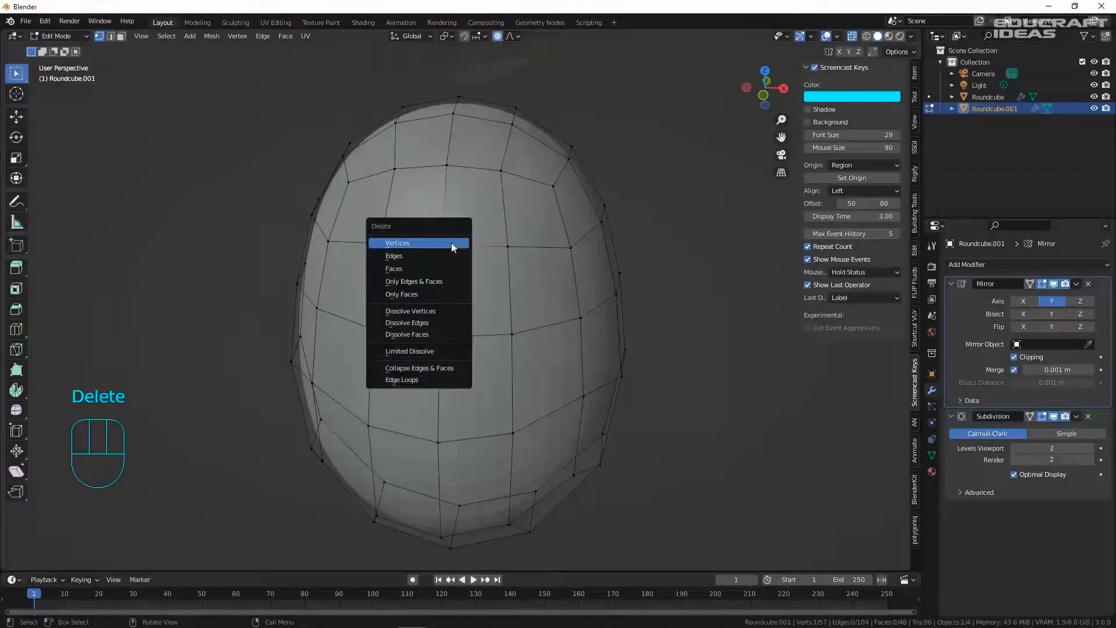
left_click(451, 242)
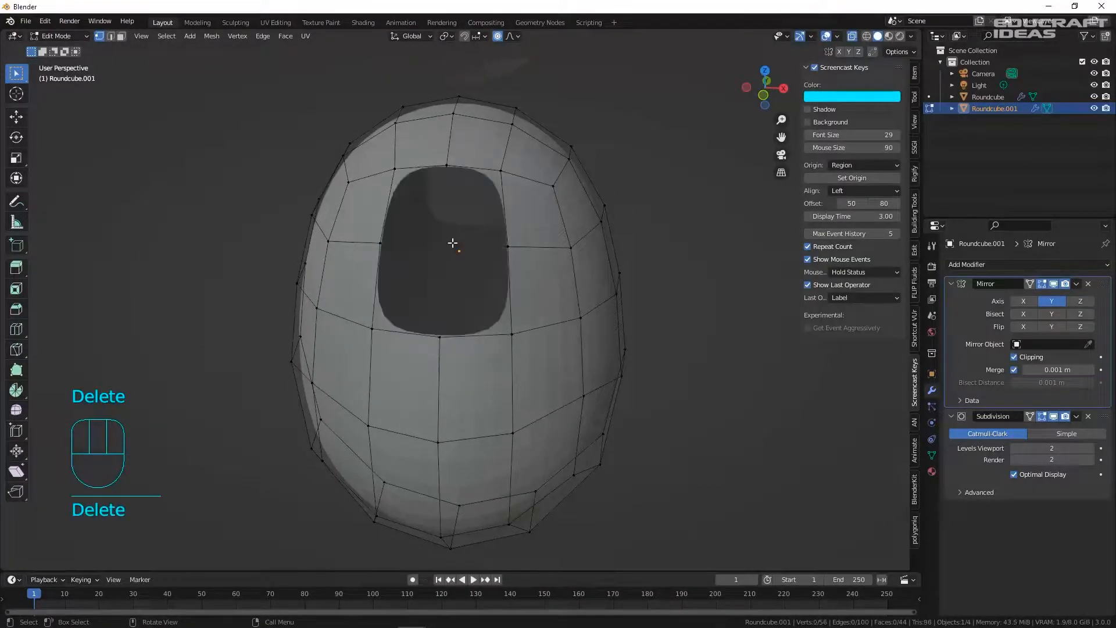
- Round the hole's edge loop with LoopTools Circle, then undo to redo it
key("2")
left_click(436, 168, "alt")
right_click(462, 196)
mouse_move(462, 197)
left_click(555, 211)
middle_click_drag(564, 220, 529, 230)
scroll(573, 223, "down", 4)
scroll(508, 207, "up", 2)
key("ctrl+z")
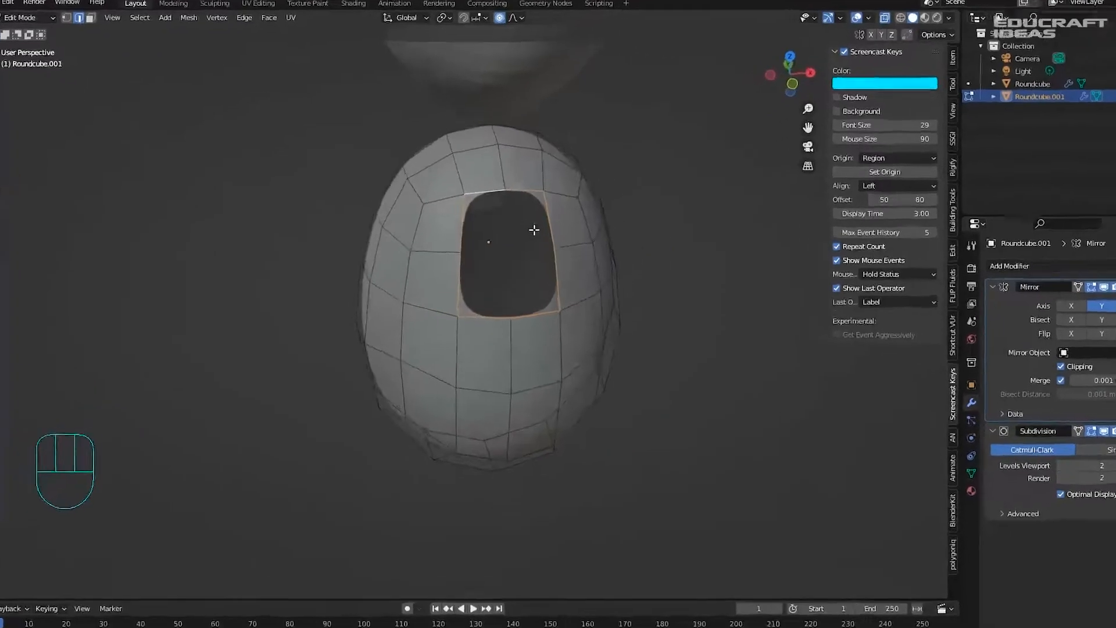
right_click(533, 230)
- Round the hole's ring with LoopTools Circle and tilt it about -8.6°
mouse_move(530, 228)
left_click(605, 242)
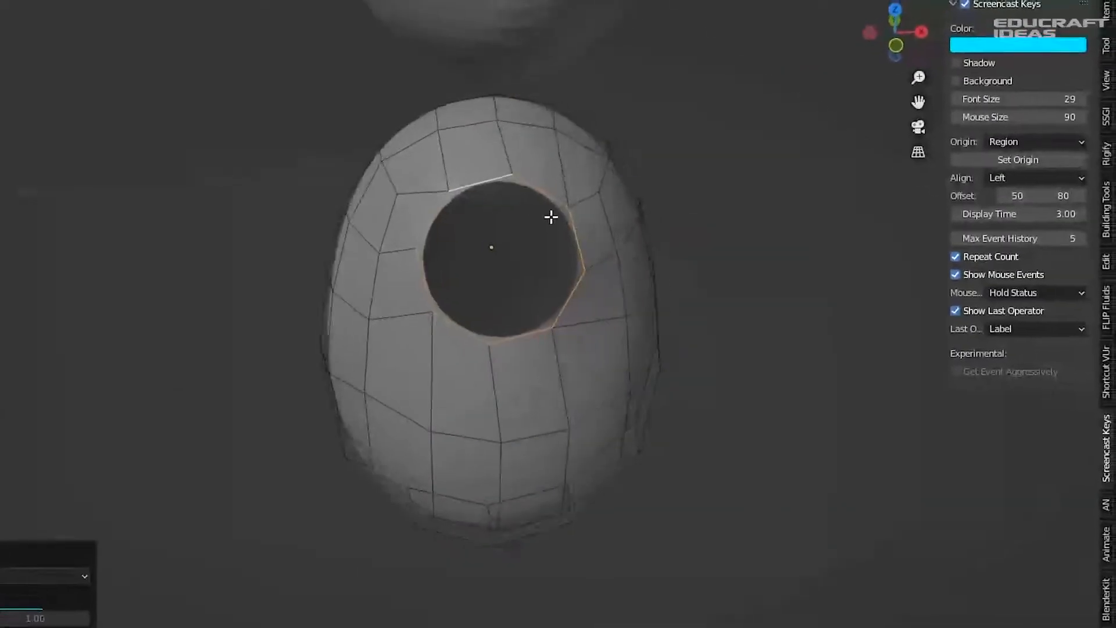
middle_click_drag(555, 216, 513, 174)
scroll(510, 169, "up", 1)
key("r")
right_click(553, 178)
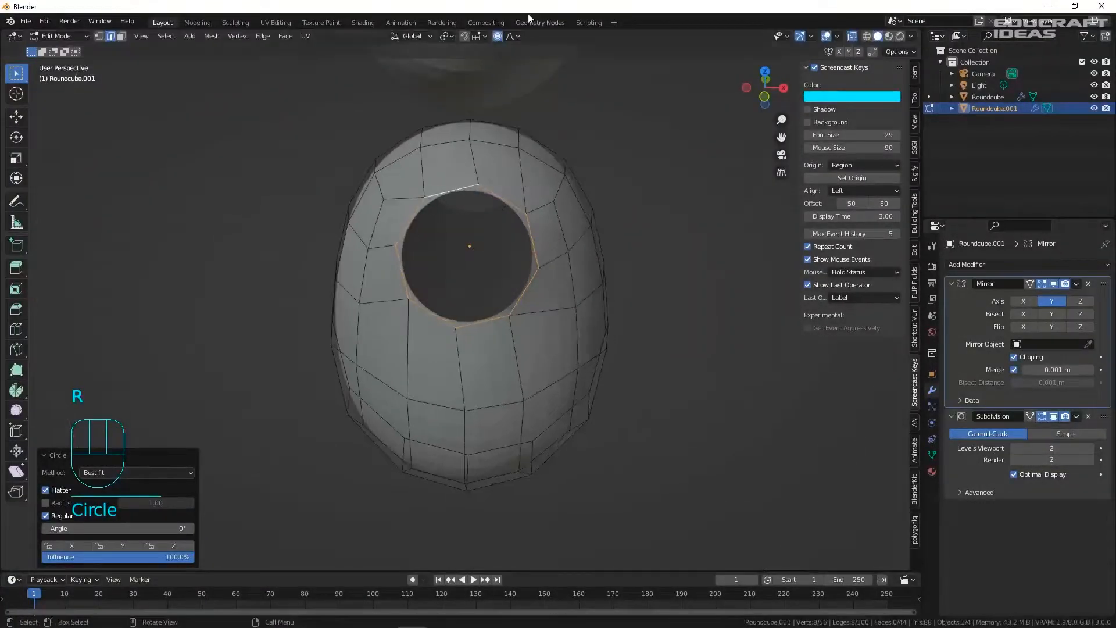
key("r")
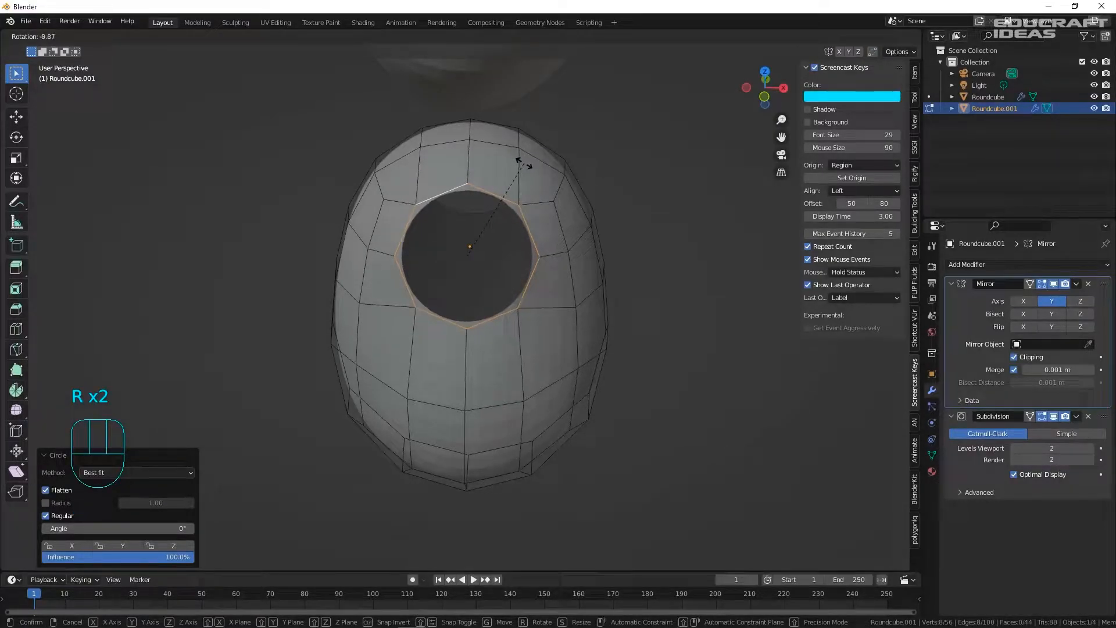
left_click(523, 162)
- Shrink the hole's ring to 0.885 from the side view, then fine-scale it by 0.994
middle_click_drag(523, 162, 492, 195)
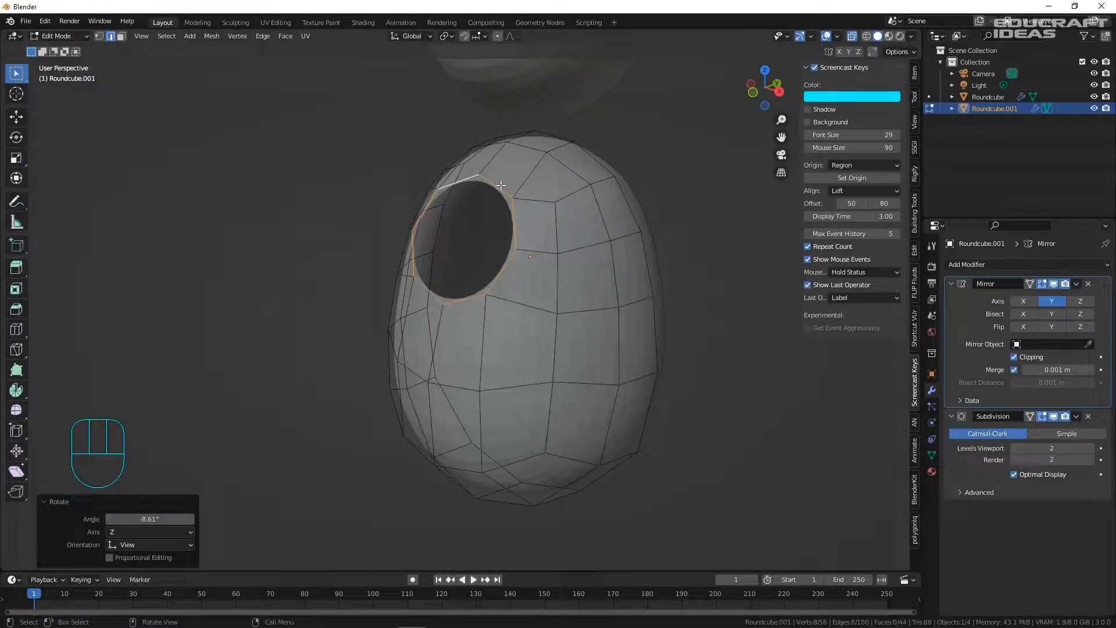
key("KP_3")
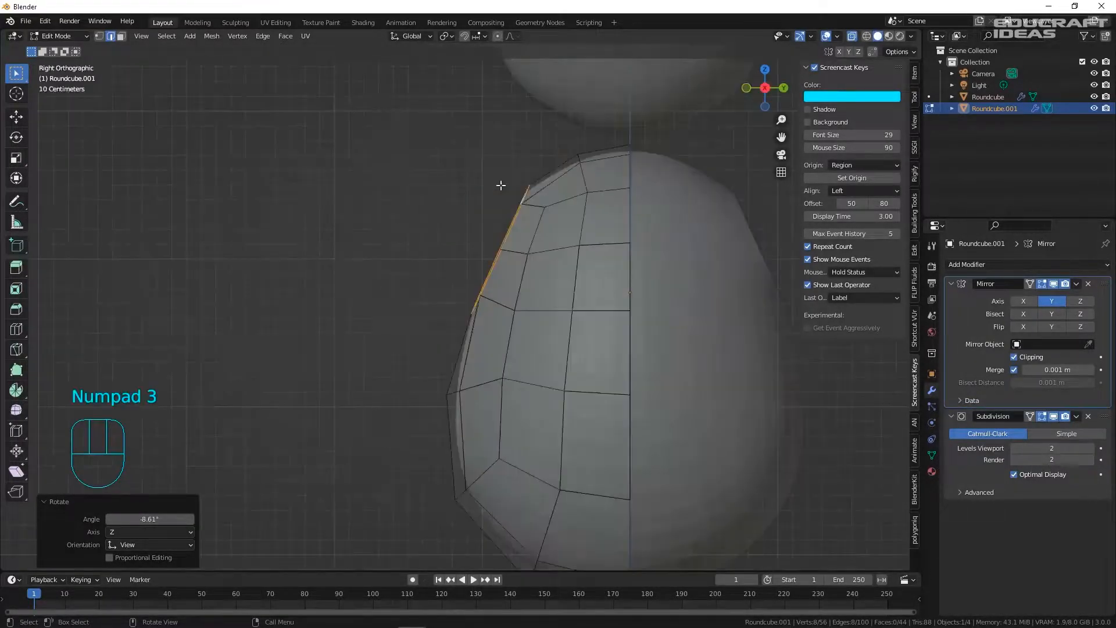
scroll(483, 168, "down", 4)
scroll(520, 170, "up", 3)
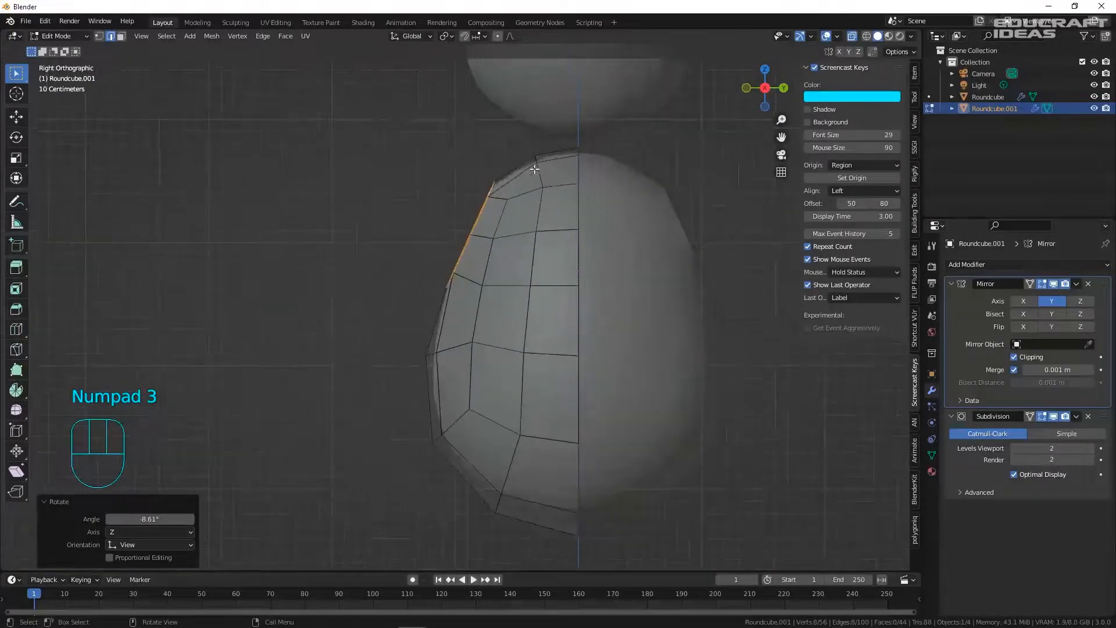
key("s")
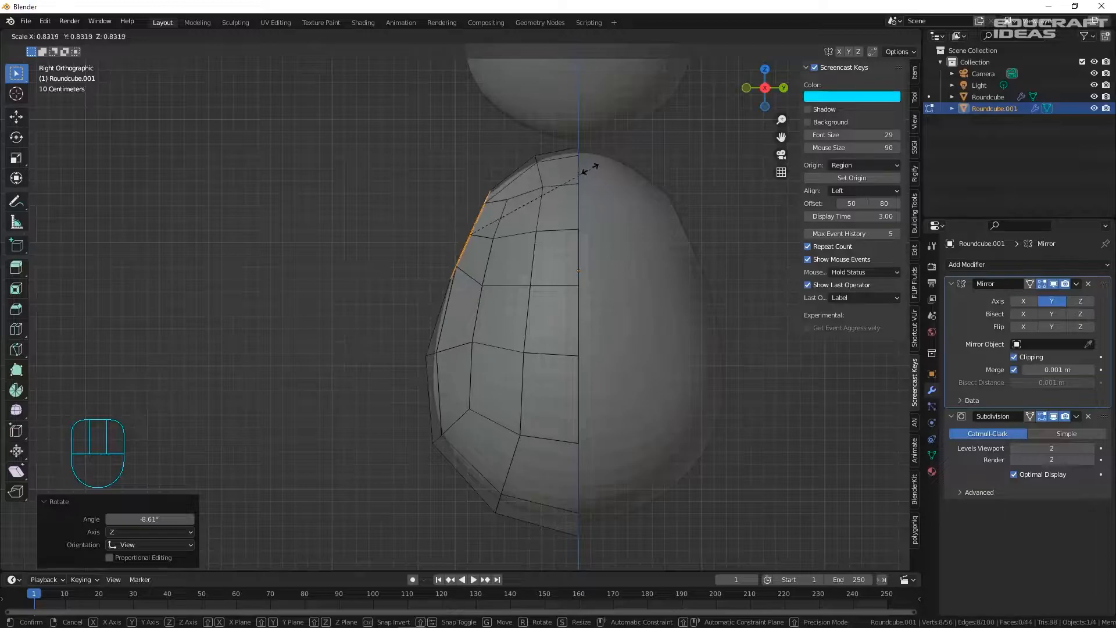
left_click(597, 165)
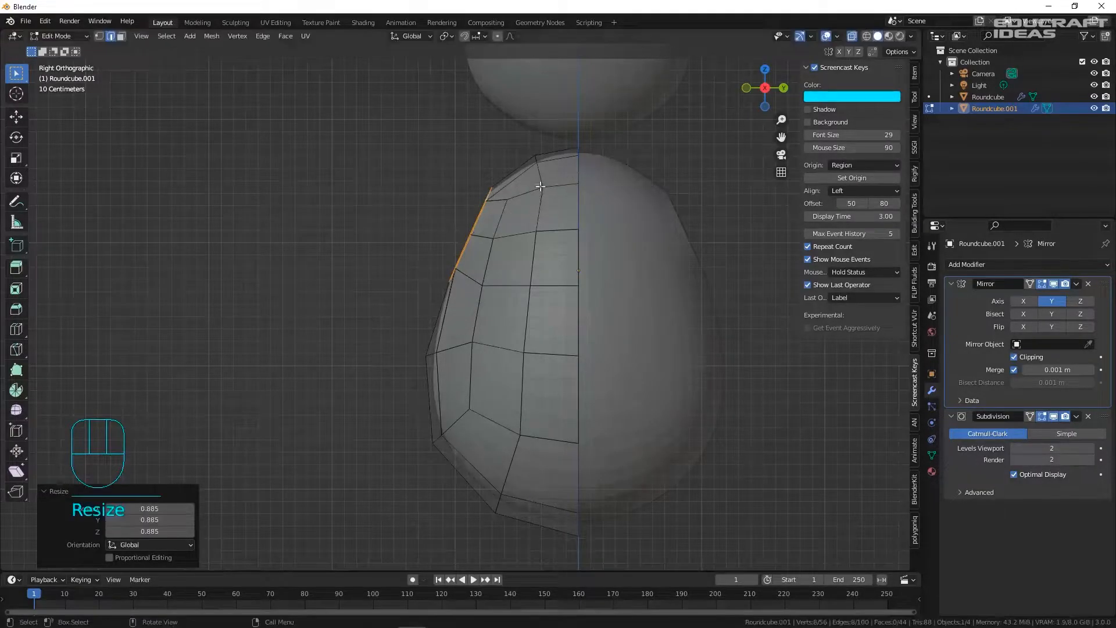
key("s")
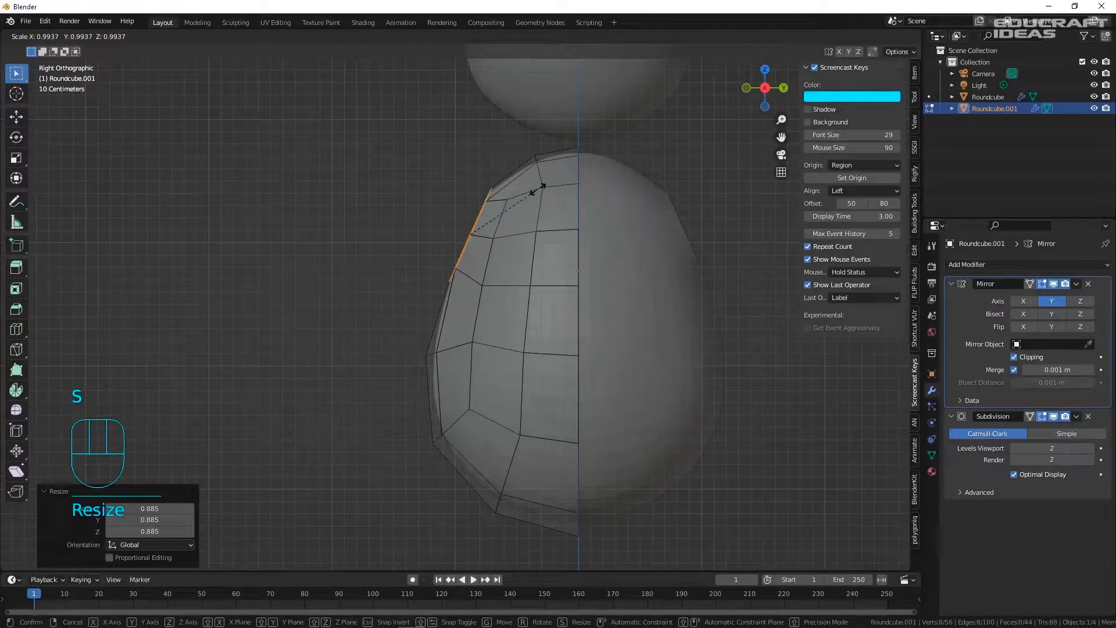
left_click(538, 187)
- Move the hole's ring up toward the shoulder
key("g")
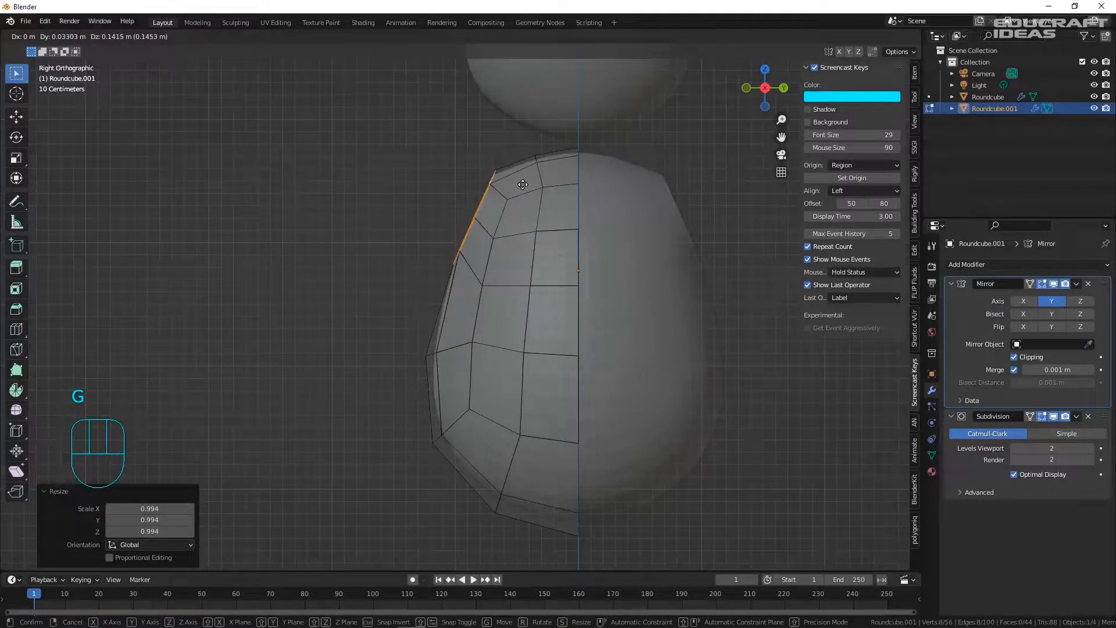
left_click(522, 184)
scroll(515, 187, "down", 1)
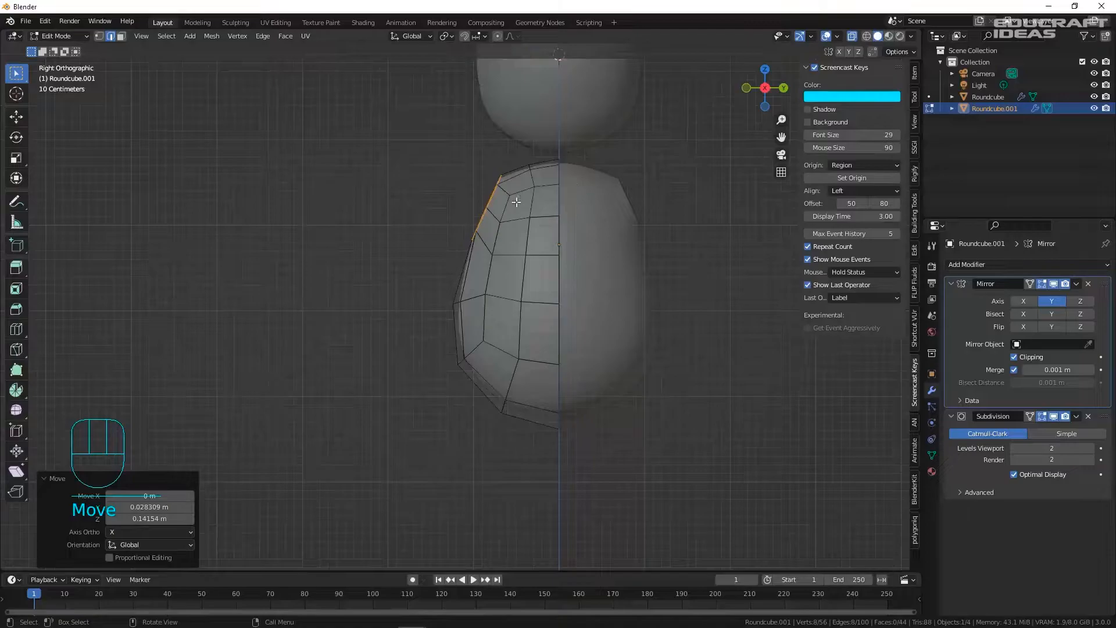
scroll(543, 196, "up", 1)
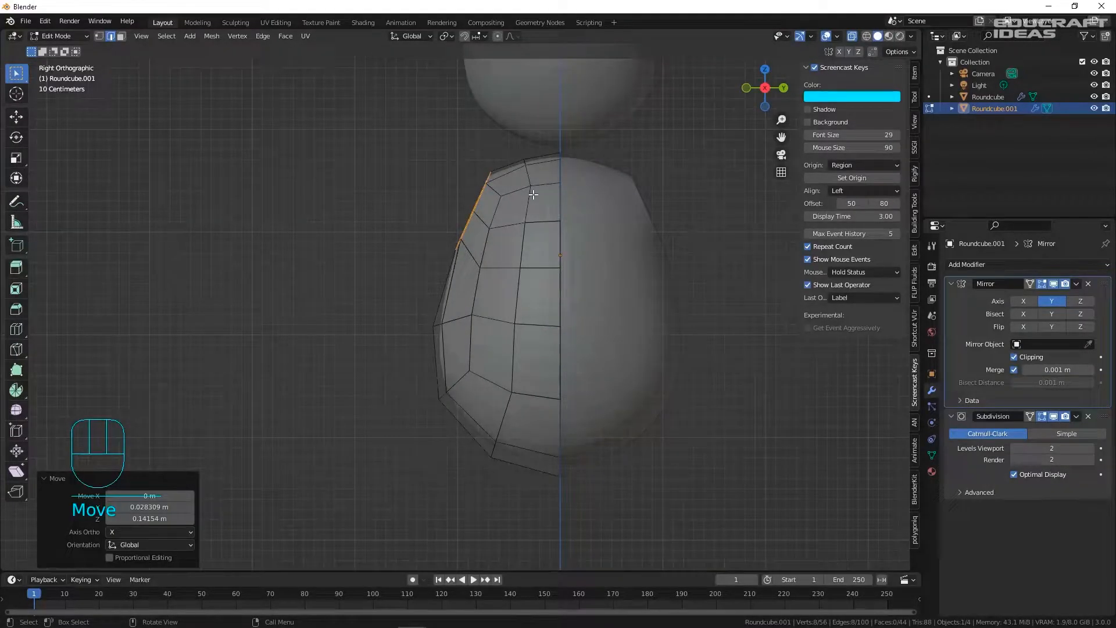
- Extrude a flap from the shoulder opening, tilted about -24.8° and scaled to 0.863
key("r")
right_click(521, 159)
key("e")
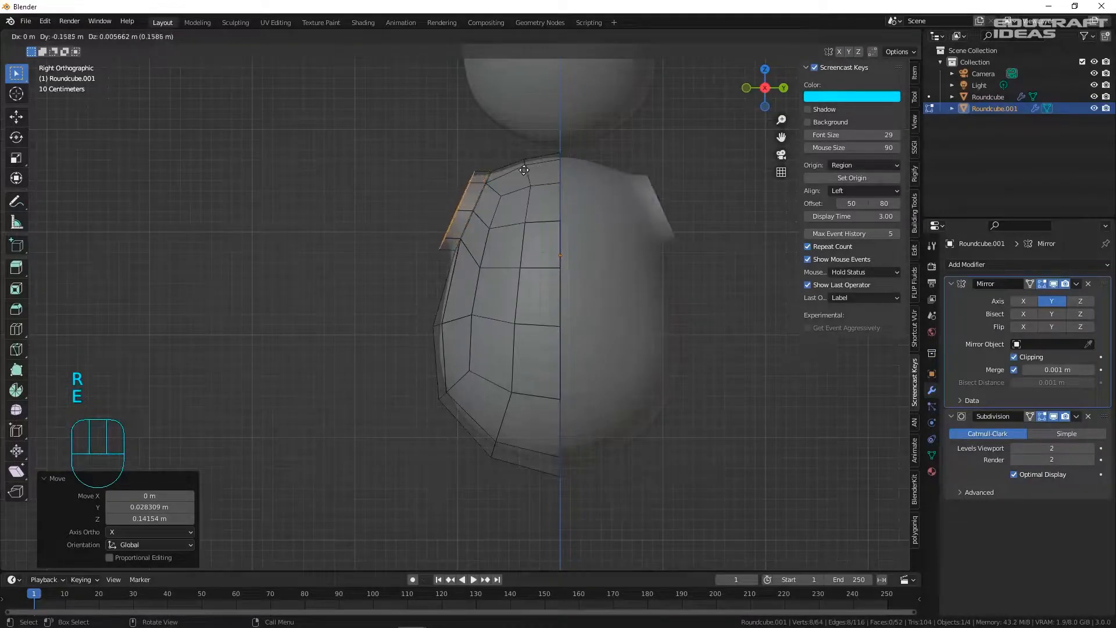
key("r")
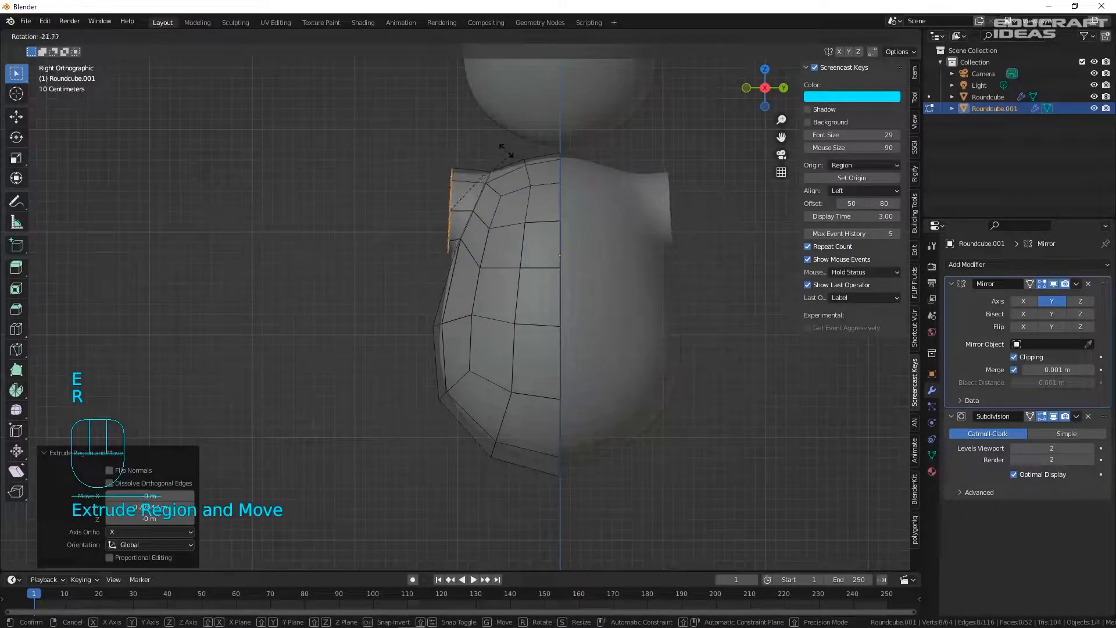
left_click(501, 150)
key("s")
left_click(491, 154)
key("g")
left_click(511, 150)
- Extrude a second ring from the flap and adjust its size and position
key("e")
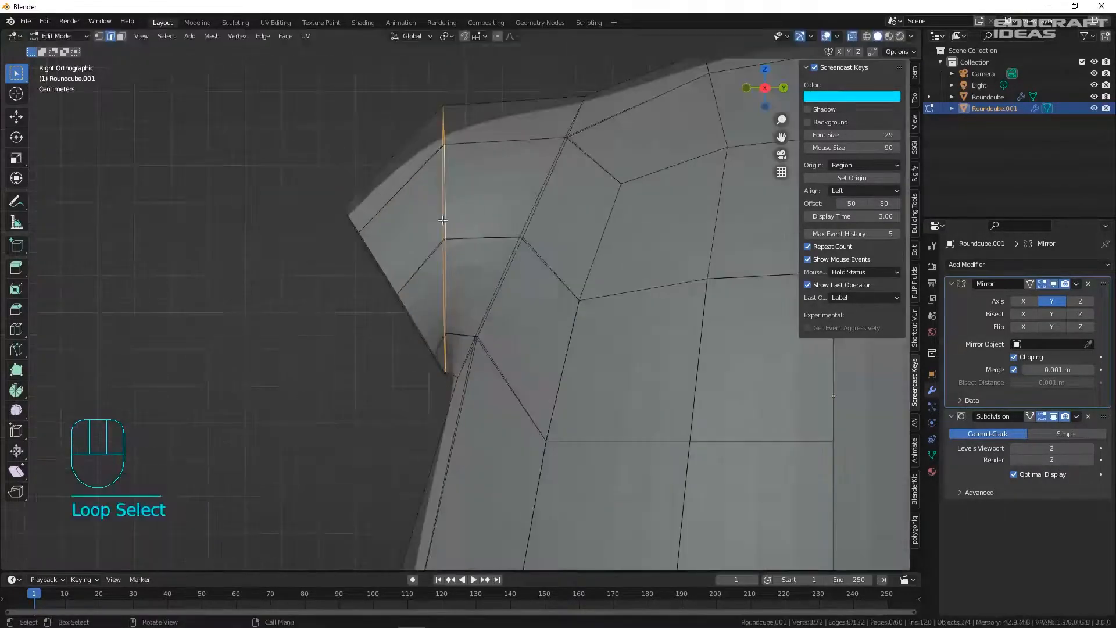
key("g")
left_click(453, 222)
key("s")
left_click(496, 234)
scroll(498, 236, "down", 7)
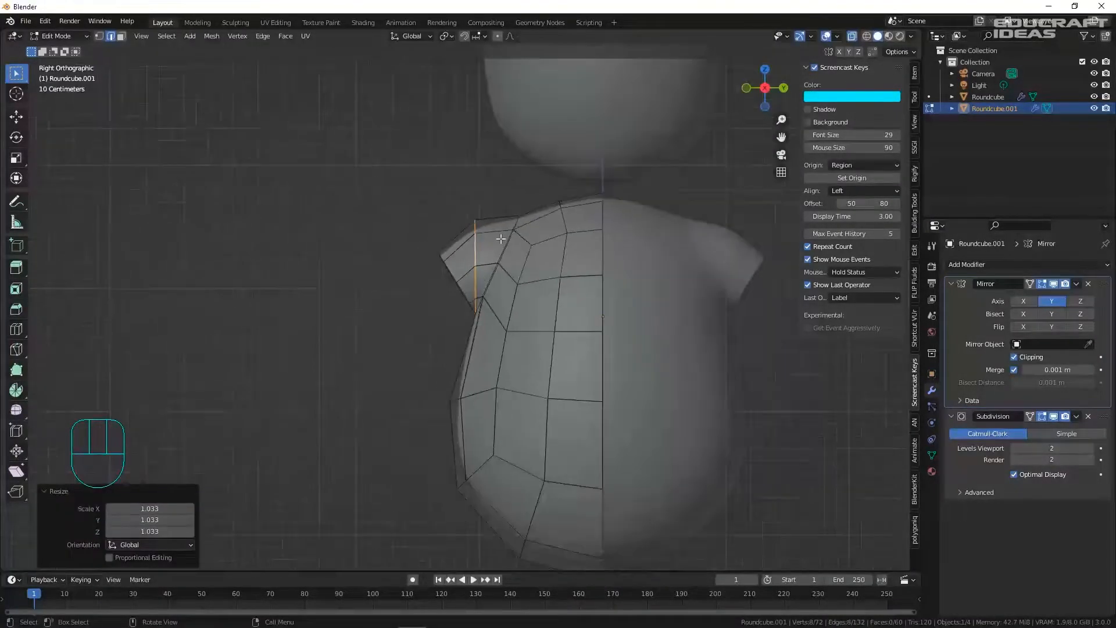
middle_click_drag(498, 236, 460, 110, "shift")
- Extrude the sleeve's end ring downward and widen it to about 1.262
left_click(406, 174, "alt")
key("e")
left_click(409, 285)
key("s")
key("g")
key("s")
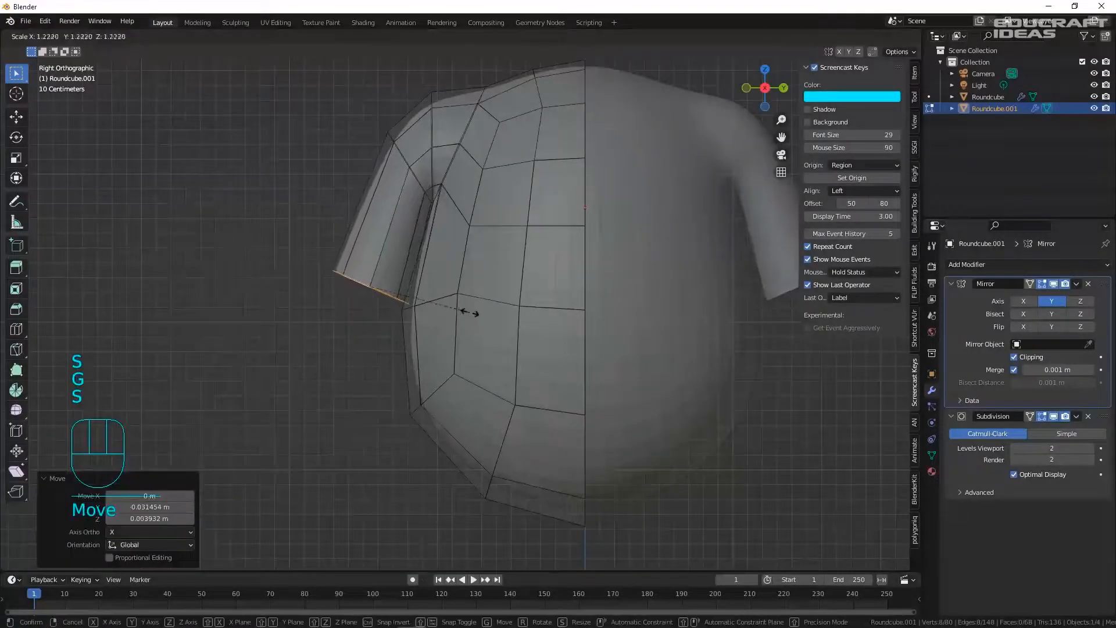
left_click(479, 309)
scroll(473, 279, "down", 3)
middle_click_drag(635, 226, 428, 251, "shift")
- Add another sleeve loop, resizing, rotating and moving it near the armpit
key("s")
left_click(282, 271)
key("e")
key("s")
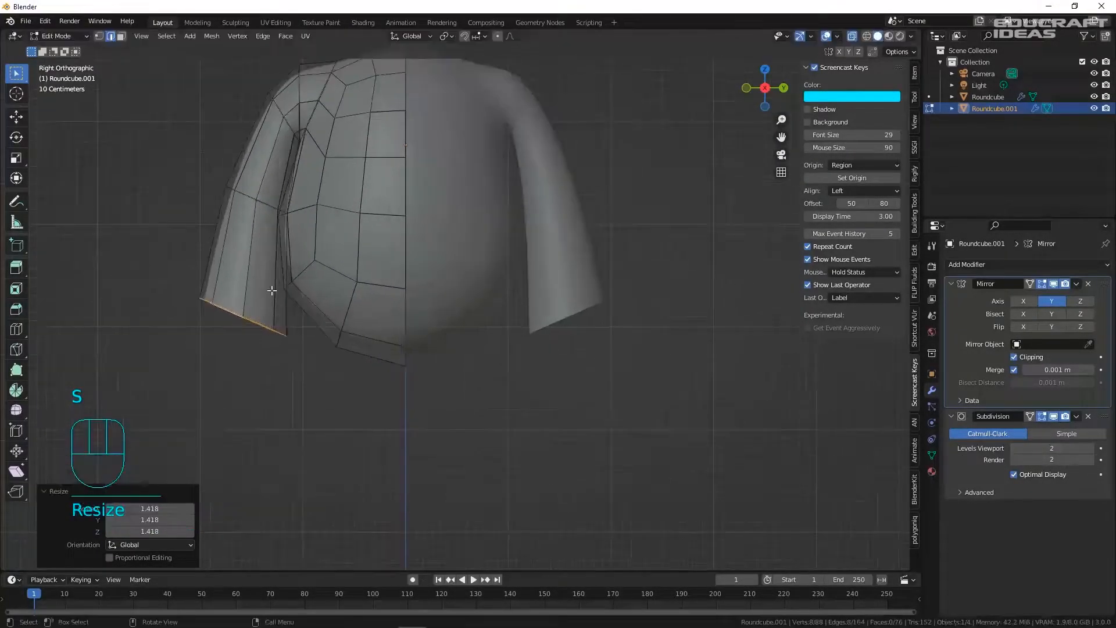
key("r")
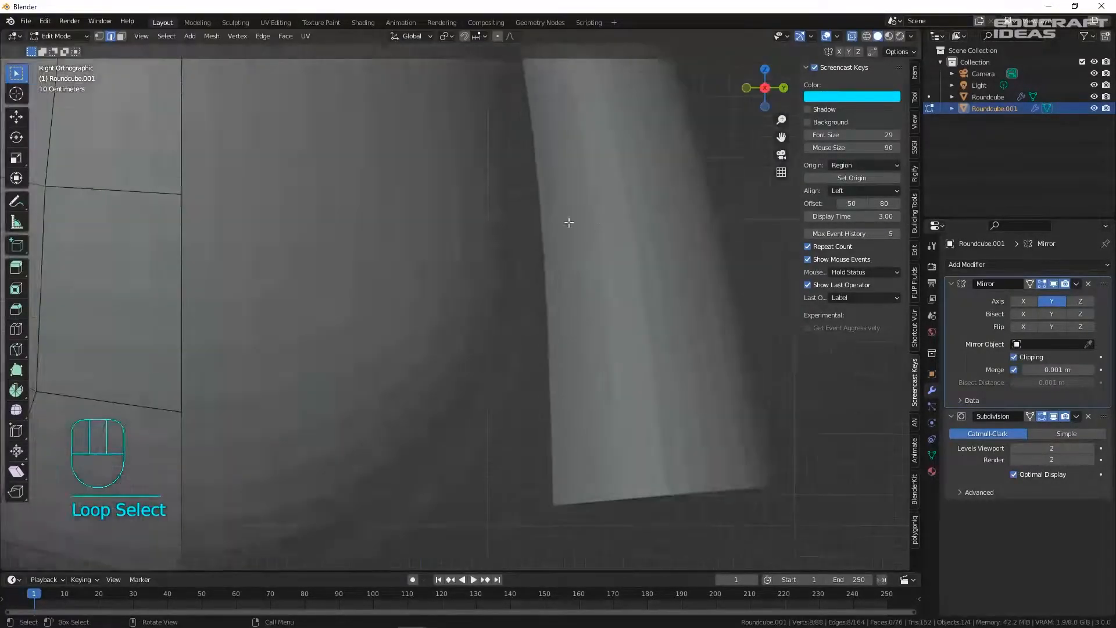
key("g")
left_click(264, 142, "alt")
key("g")
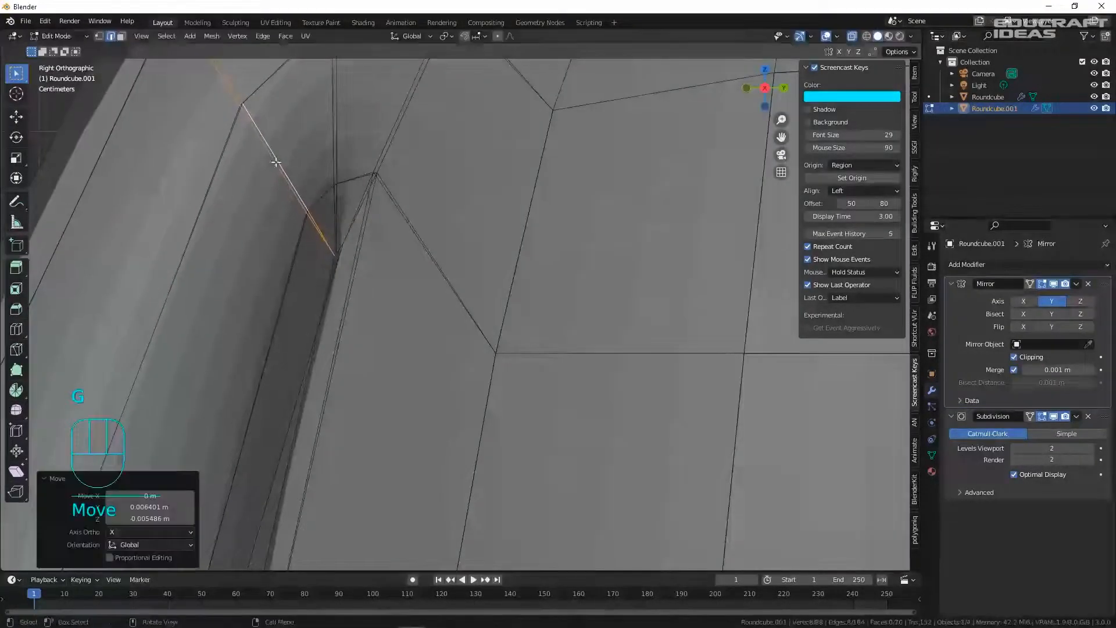
scroll(326, 233, "down", 10)
left_click(264, 299, "alt")
- Extrude a final sleeve section downward, rotating, resizing and lowering its end loop
key("e")
left_click(321, 381)
key("r")
key("s")
key("g")
left_click(334, 398)
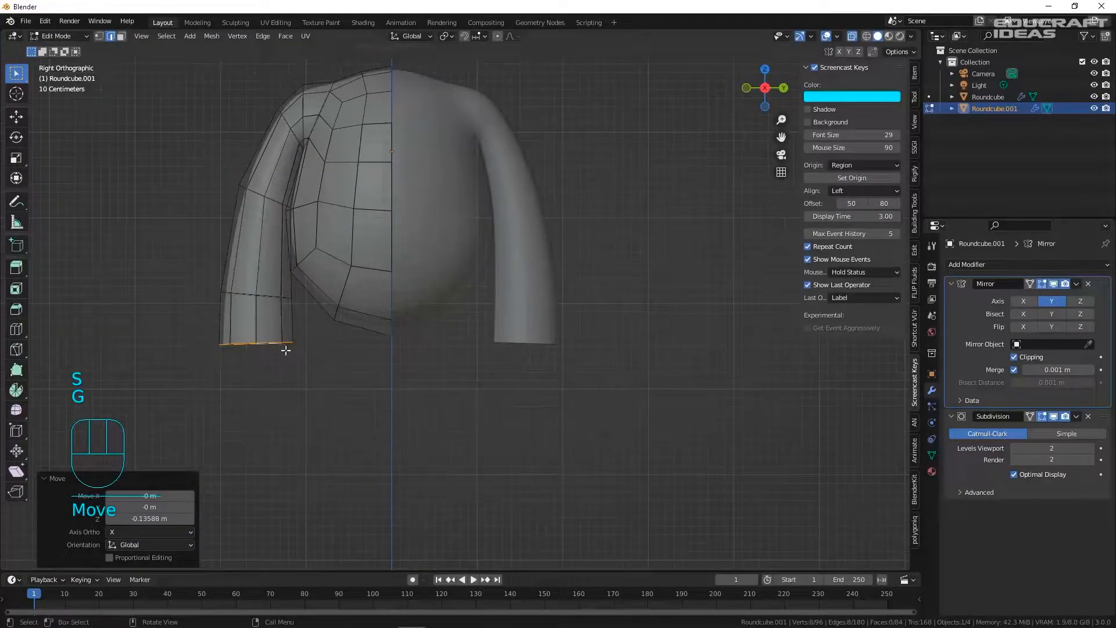
- Merge the sleeve's end loop At Center into one point and select that tip vertex
key("m")
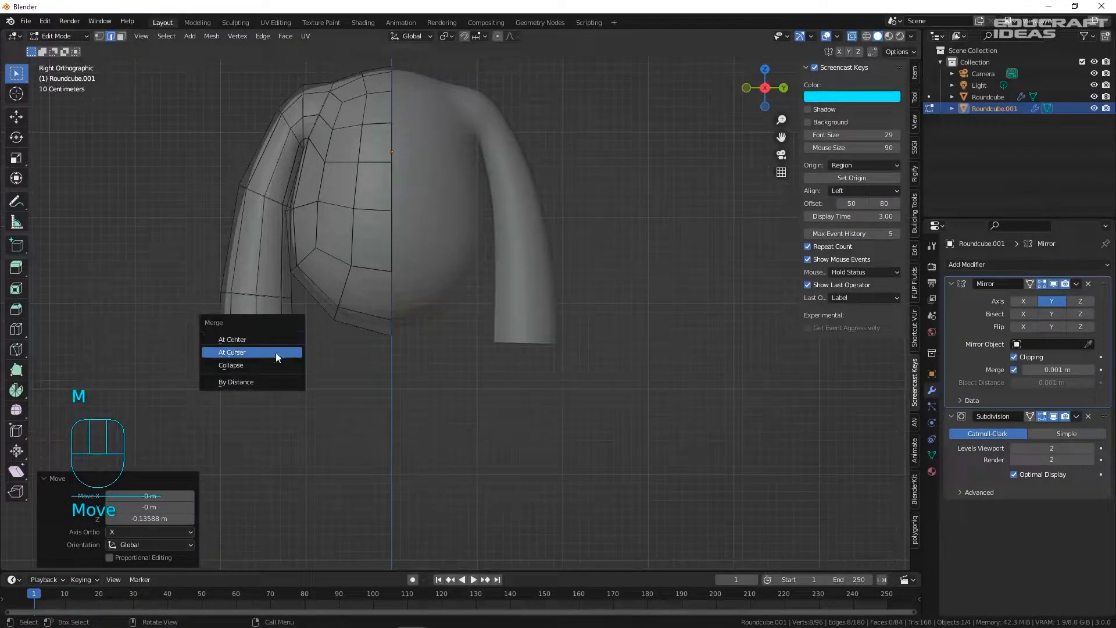
left_click(274, 339)
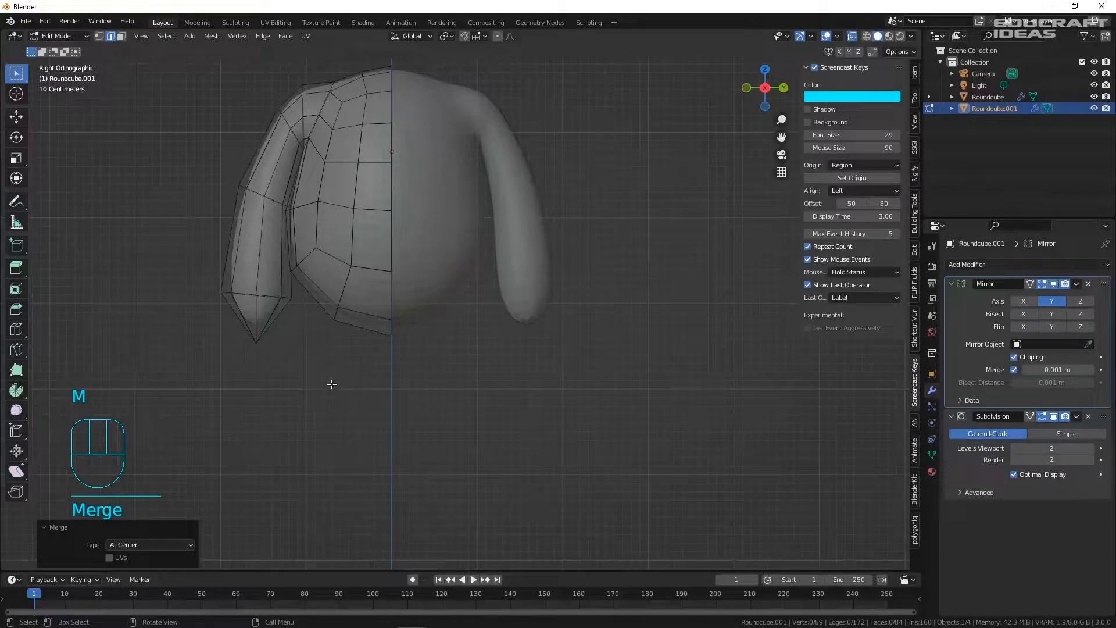
key("1")
left_click(262, 348)
- Round off the sleeve tip by raising the tip vertex, then lowering and scaling the tip loop
key("g")
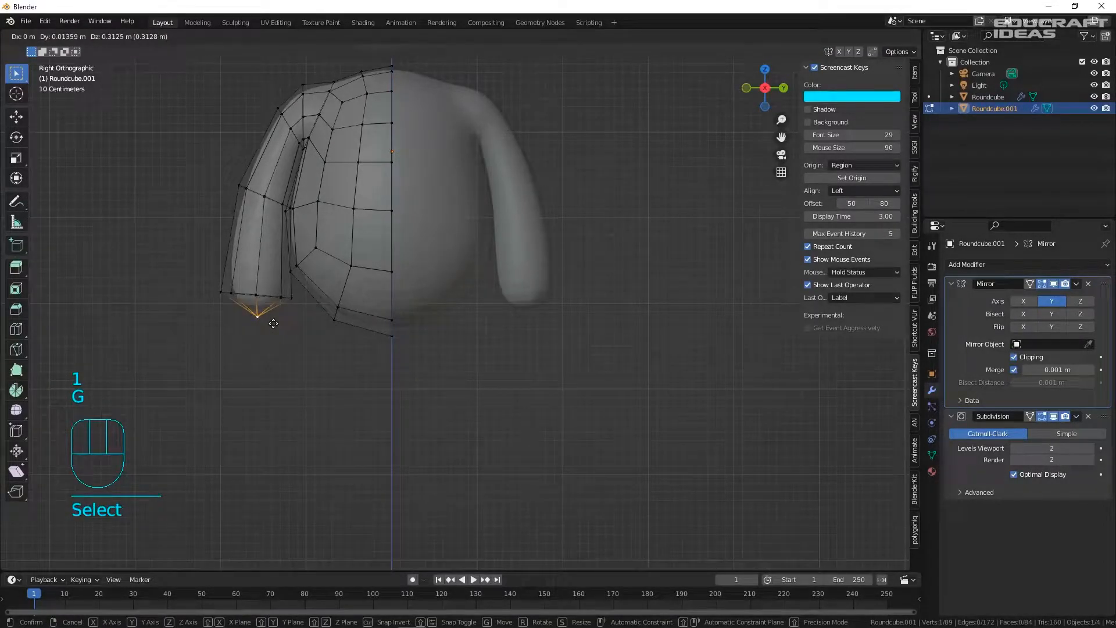
left_click(273, 323)
scroll(269, 294, "up", 5)
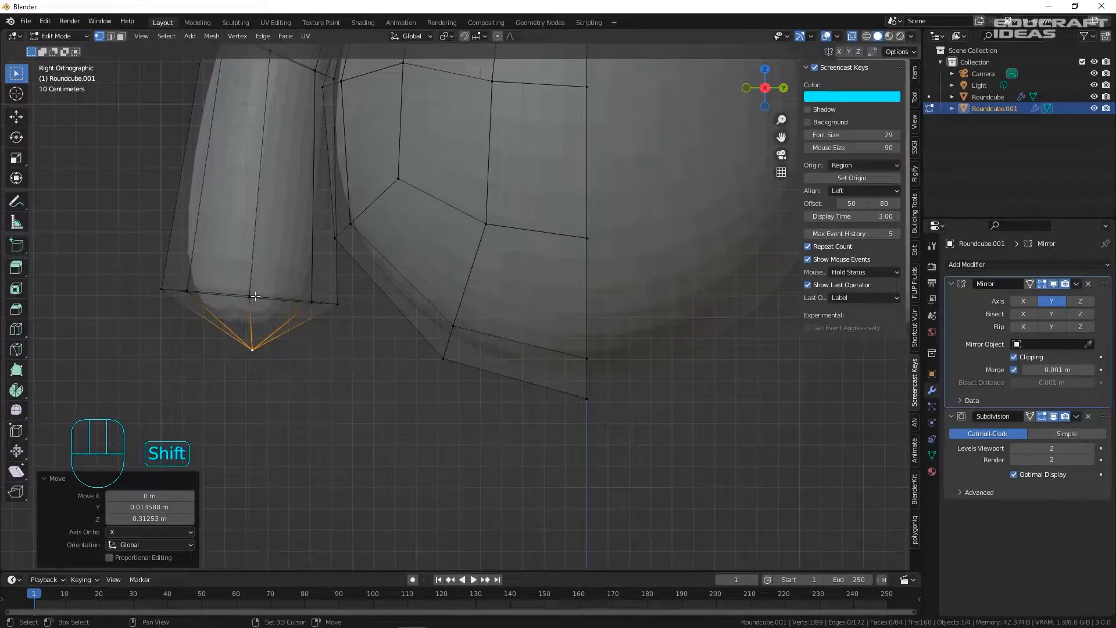
left_click(239, 297, "alt+shift")
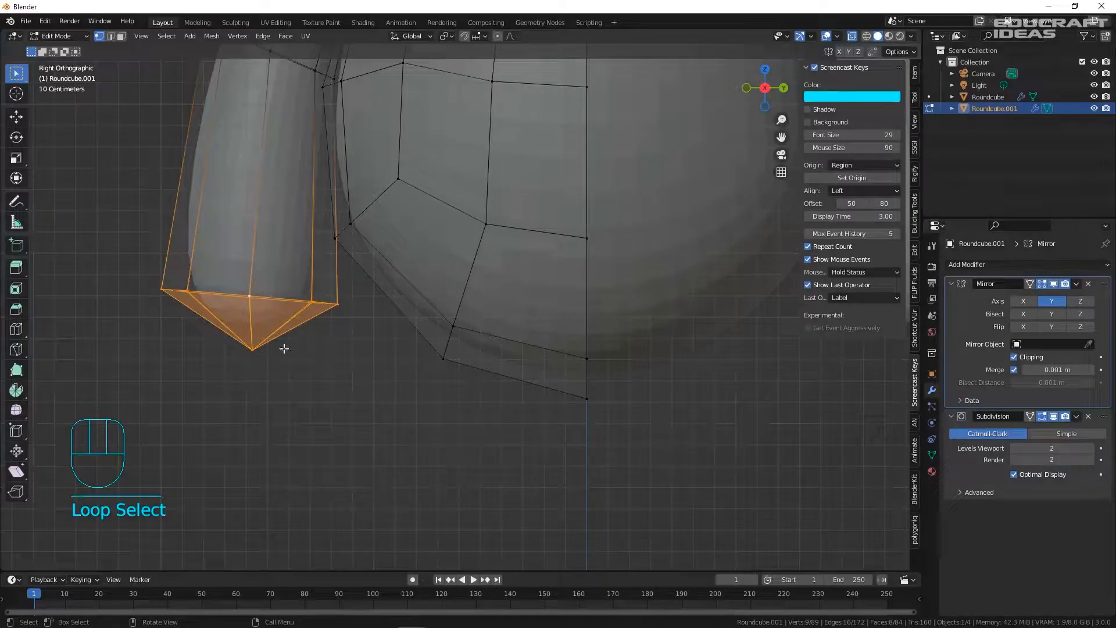
scroll(284, 348, "down", 3)
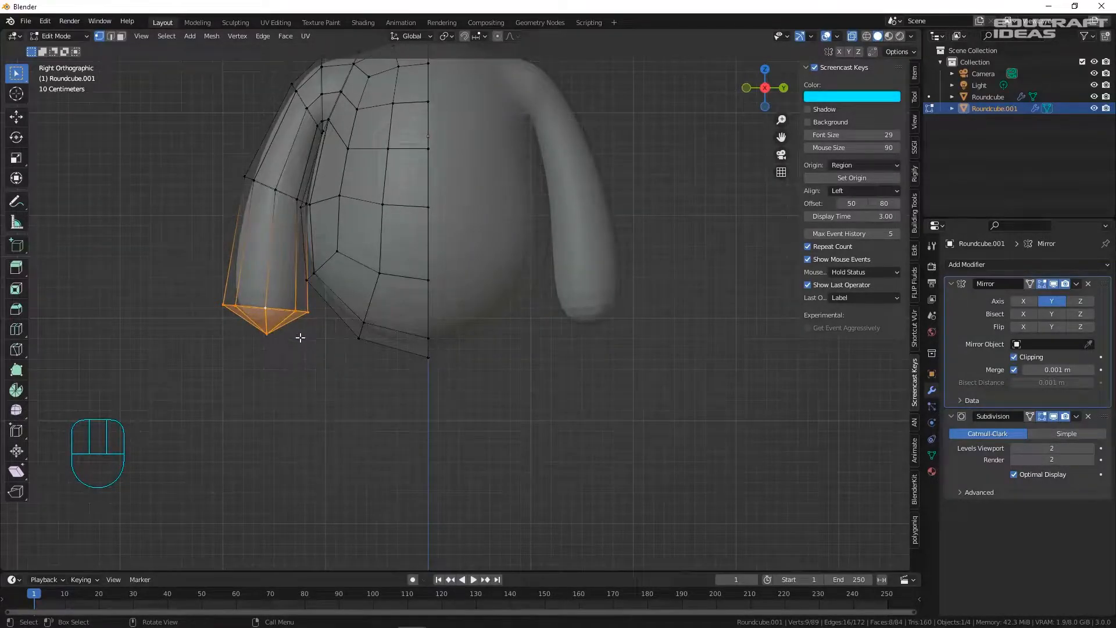
key("g")
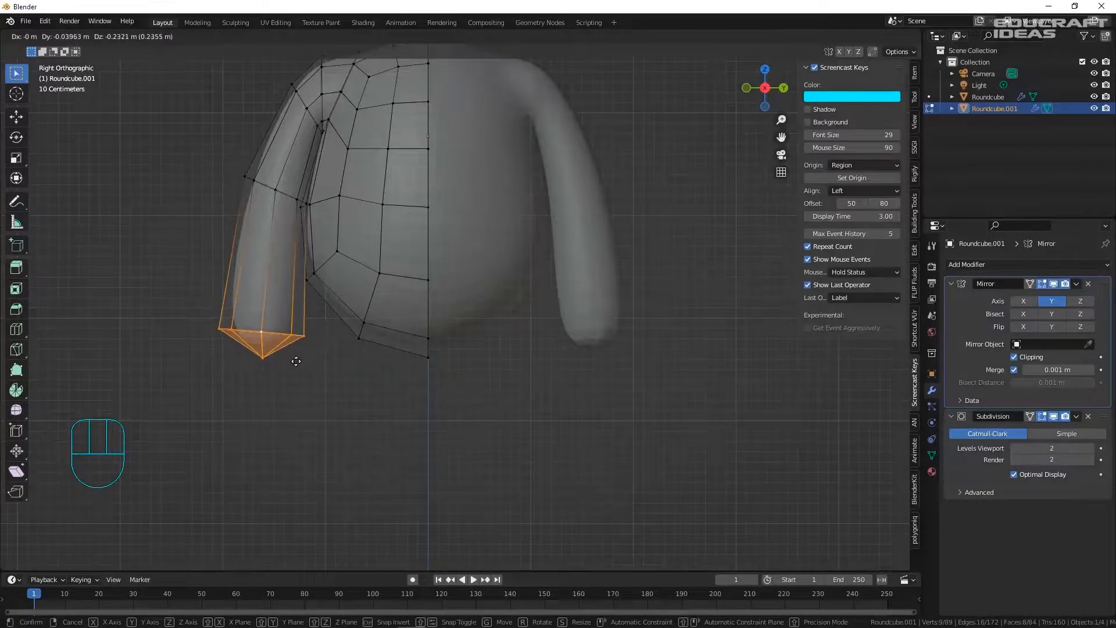
left_click(293, 359)
scroll(288, 351, "down", 3)
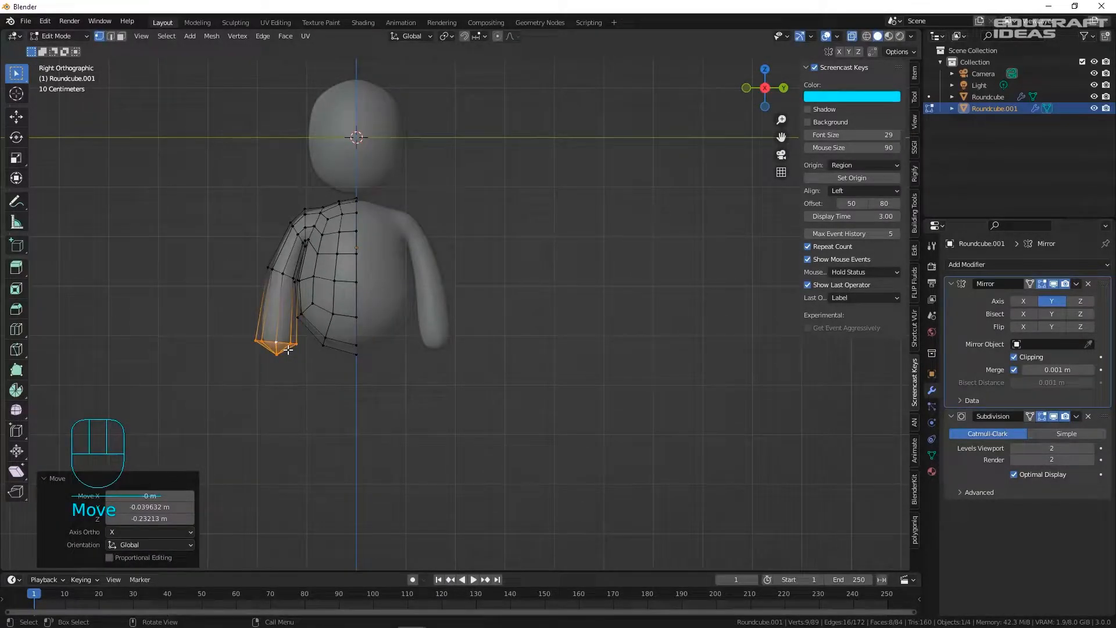
scroll(277, 341, "up", 2)
key("s")
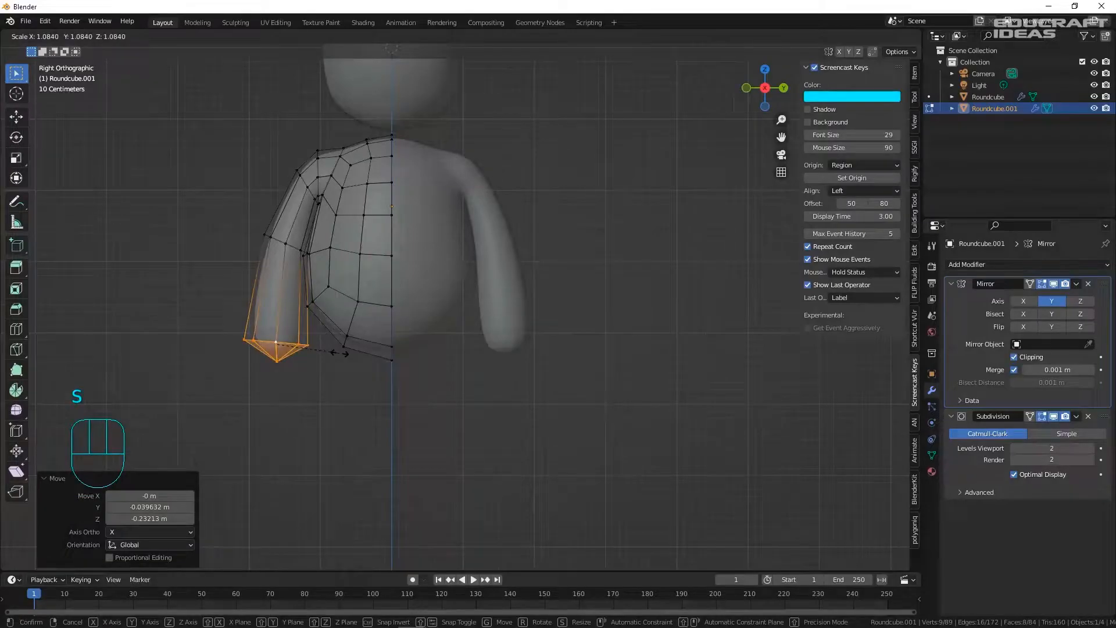
left_click(340, 353)
- Widen the selected arm loop along the X axis
middle_click_drag(340, 353, 431, 341)
scroll(421, 327, "down", 1)
key("s")
key("x")
left_click(429, 317)
- Select a horizontal ring around the arm and scale it along X
scroll(333, 265, "up", 3)
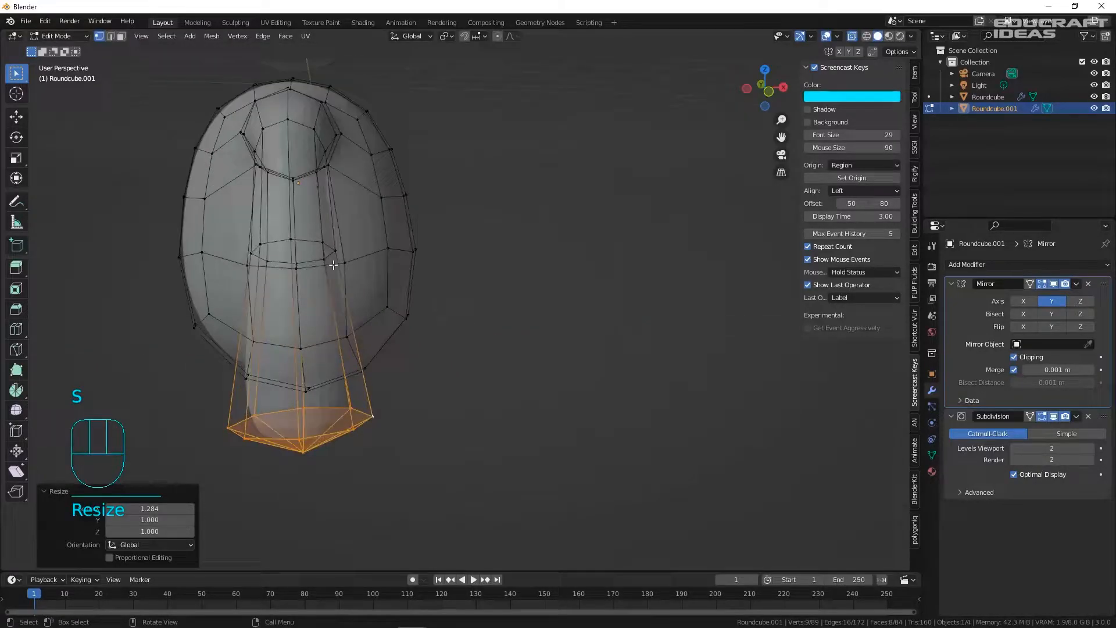
left_click(337, 263)
left_click(339, 263, "alt")
middle_click_drag(339, 262, 306, 262)
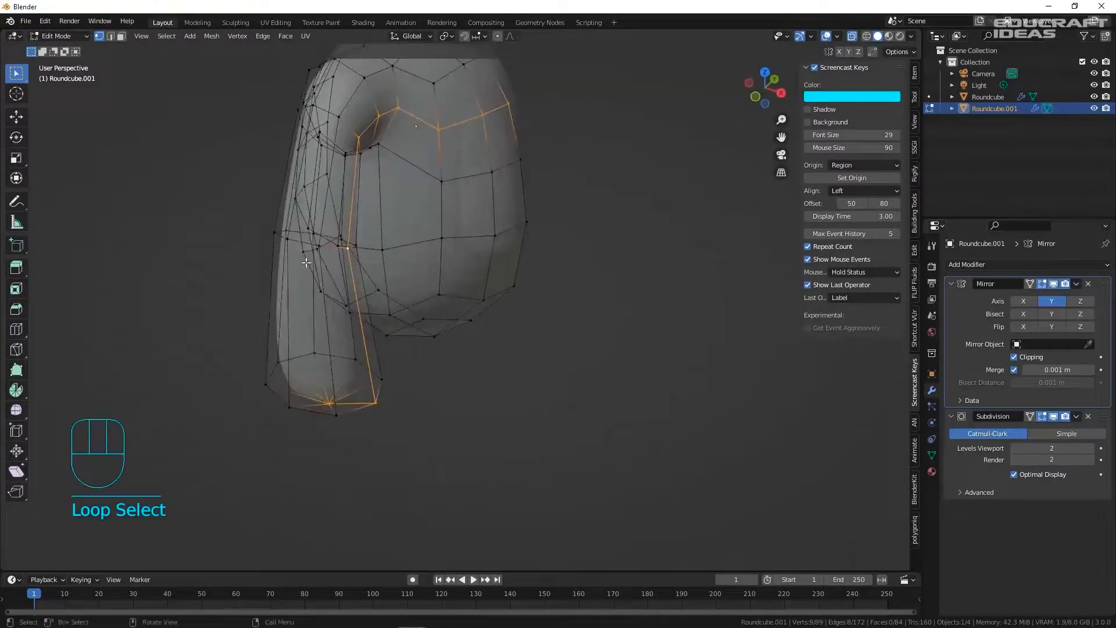
left_click(290, 246, "alt")
left_click(285, 240, "alt")
left_click(287, 238)
left_click(293, 240, "alt")
middle_click_drag(286, 247, 360, 245)
key("s")
key("x")
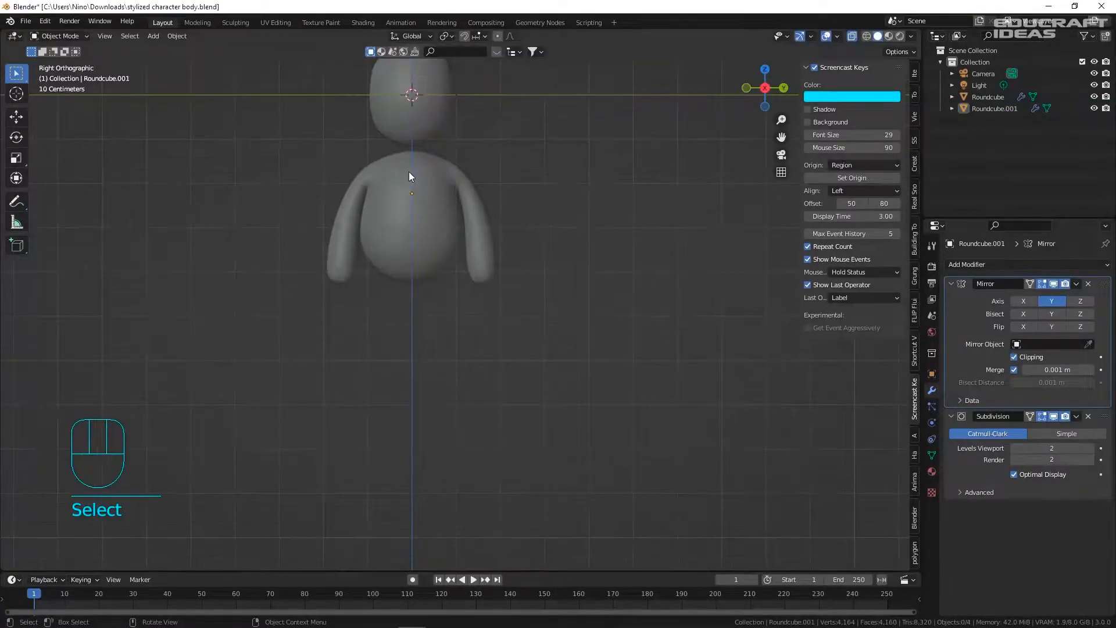
middle_click_drag(409, 172, 391, 244, "shift")
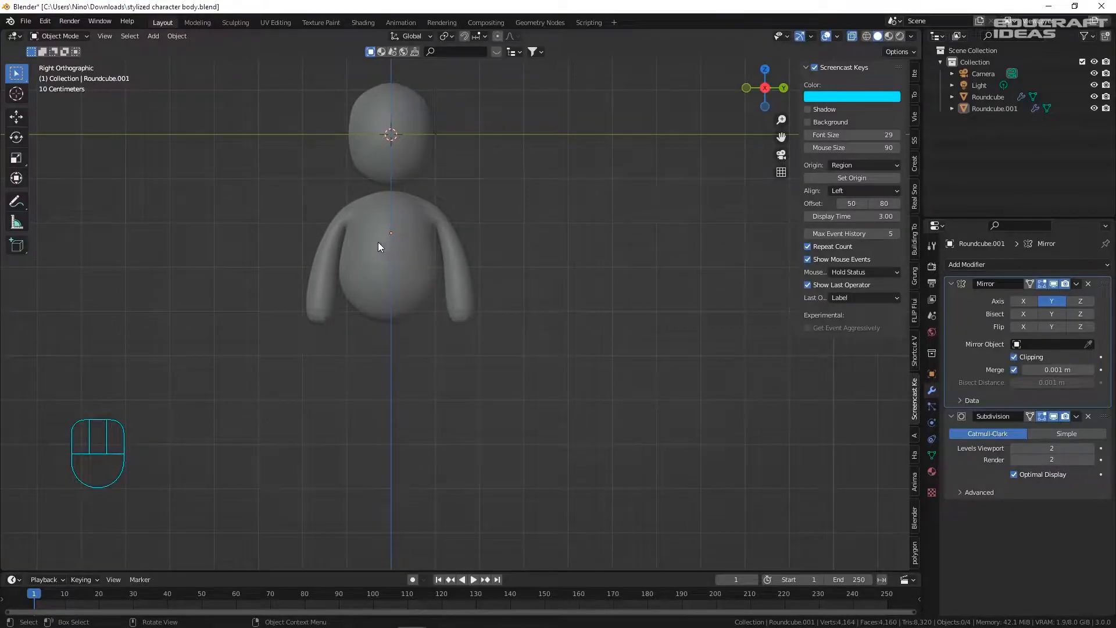
- Edit the body mesh in face select mode with X-ray turned off
scroll(363, 256, "up", 2)
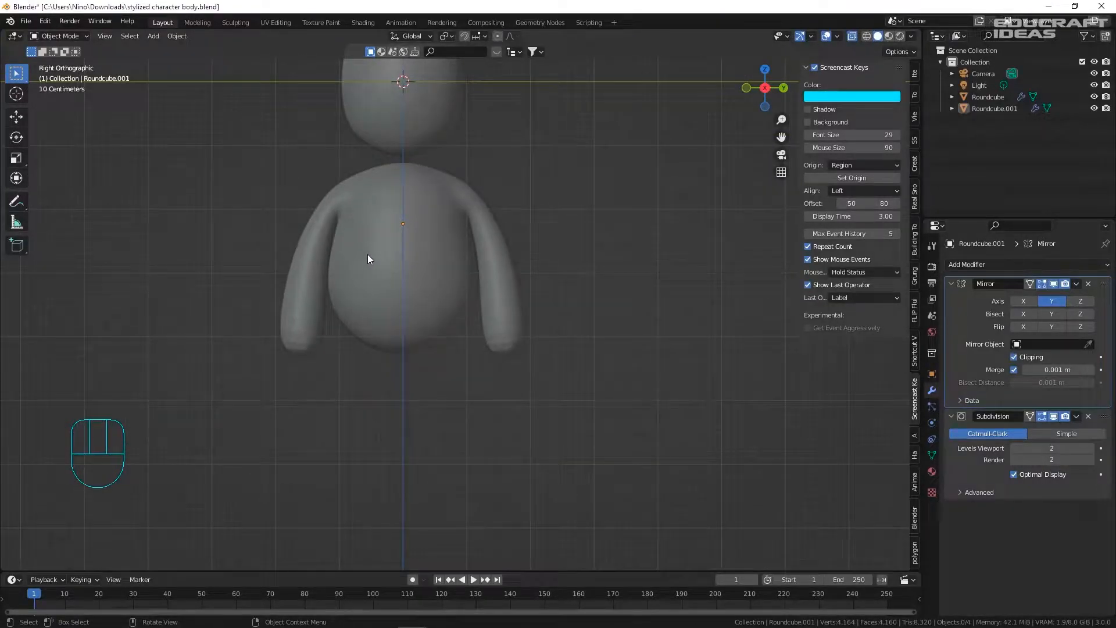
left_click(389, 316)
middle_click_drag(390, 316, 325, 244, "shift")
key("Tab")
key("3")
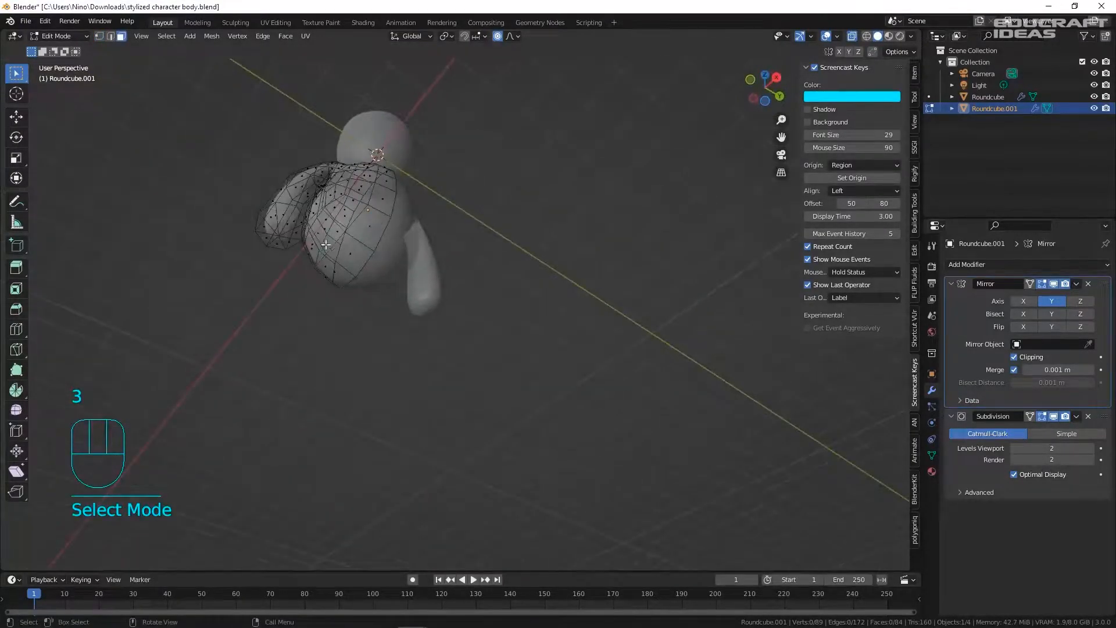
left_click(856, 38)
- Select faces on the body's underside and inset them by 0.2817 m
middle_click_drag(448, 211, 458, 198)
left_click(418, 194, "shift")
left_click(448, 230, "shift")
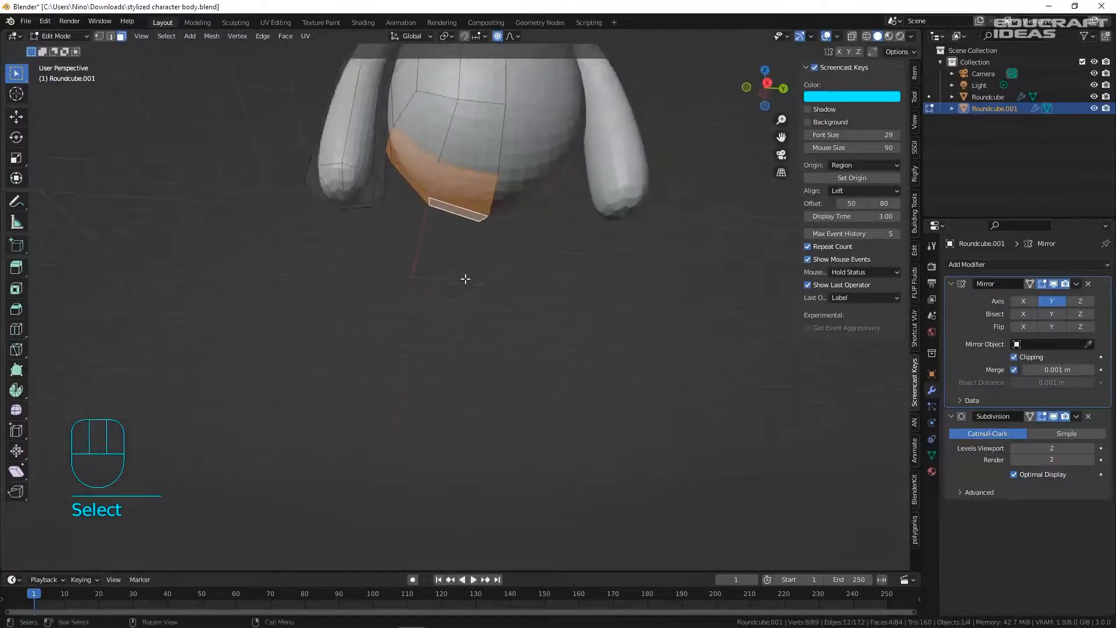
scroll(465, 279, "down", 4)
mouse_move(443, 194)
middle_mouse_down()
mouse_move(436, 220)
mouse_move(432, 187)
mouse_move(437, 195)
mouse_move(444, 178)
middle_mouse_up()
scroll(430, 213, "up", 2)
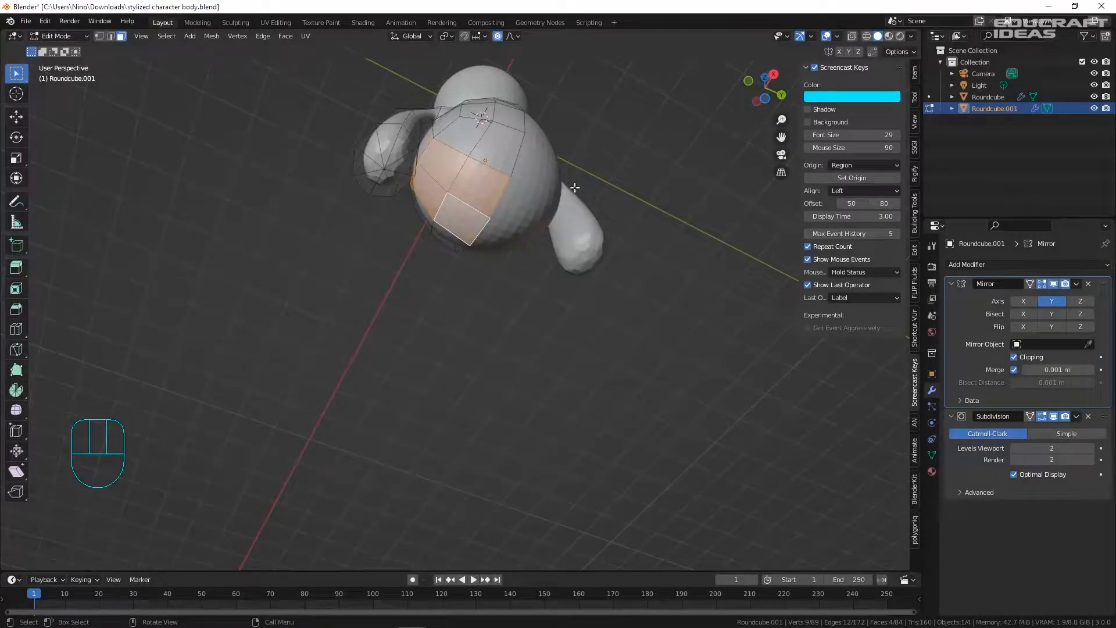
key("i")
left_click(631, 180)
- Make the inset faces a circle with LoopTools and tilt the patch 6.24°
middle_click_drag(631, 179, 440, 260)
middle_click_drag(458, 220, 443, 135)
right_click(452, 193)
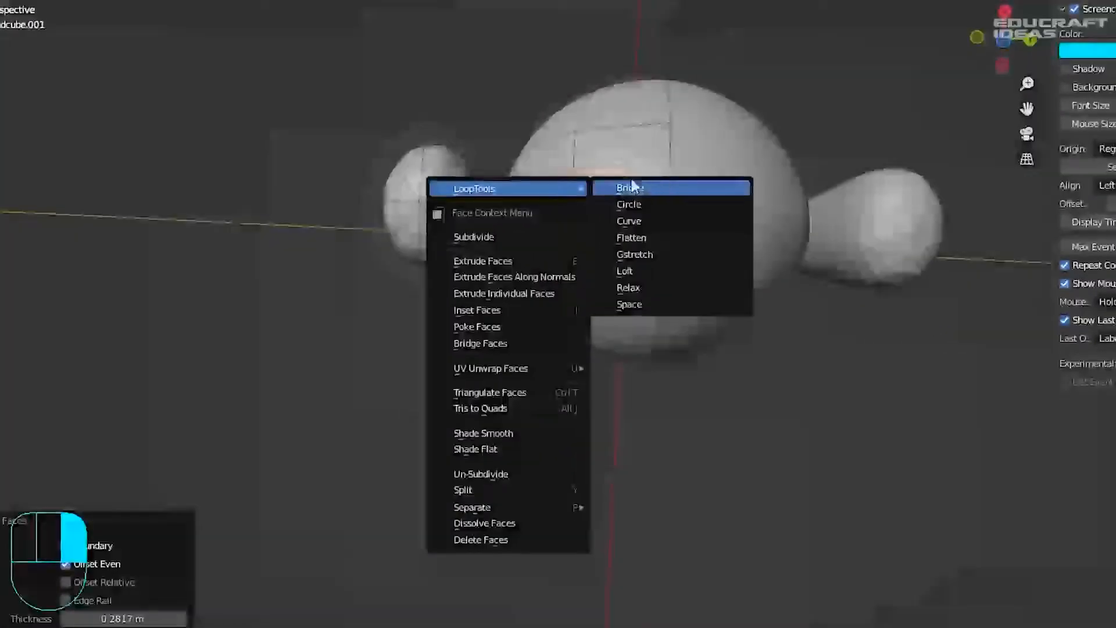
left_click(608, 202)
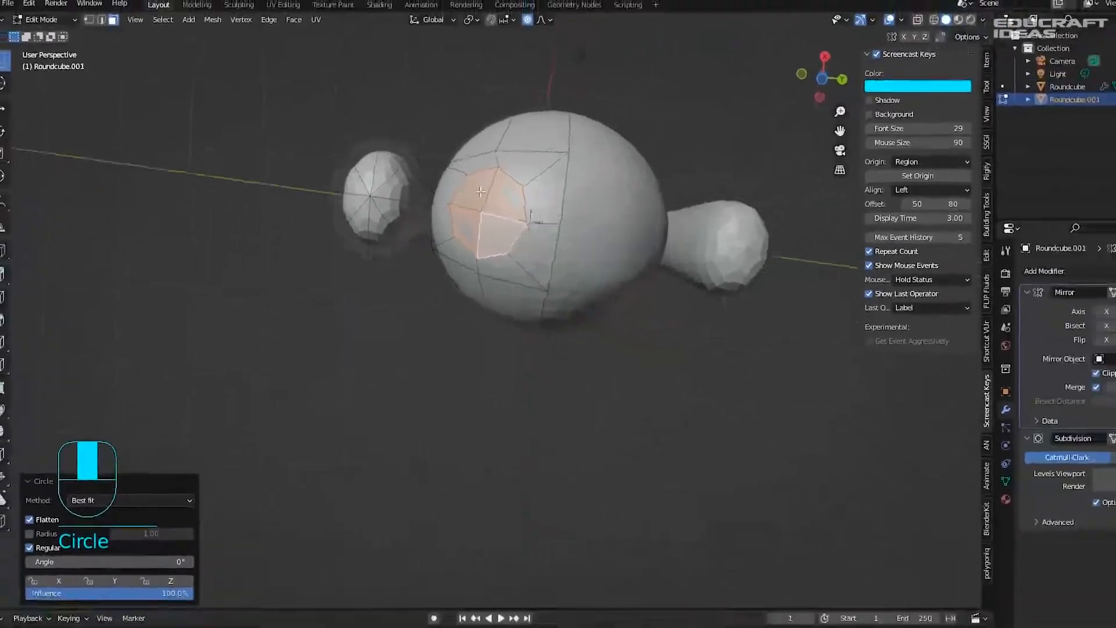
middle_click_drag(480, 191, 580, 232)
key("r")
left_click(568, 274)
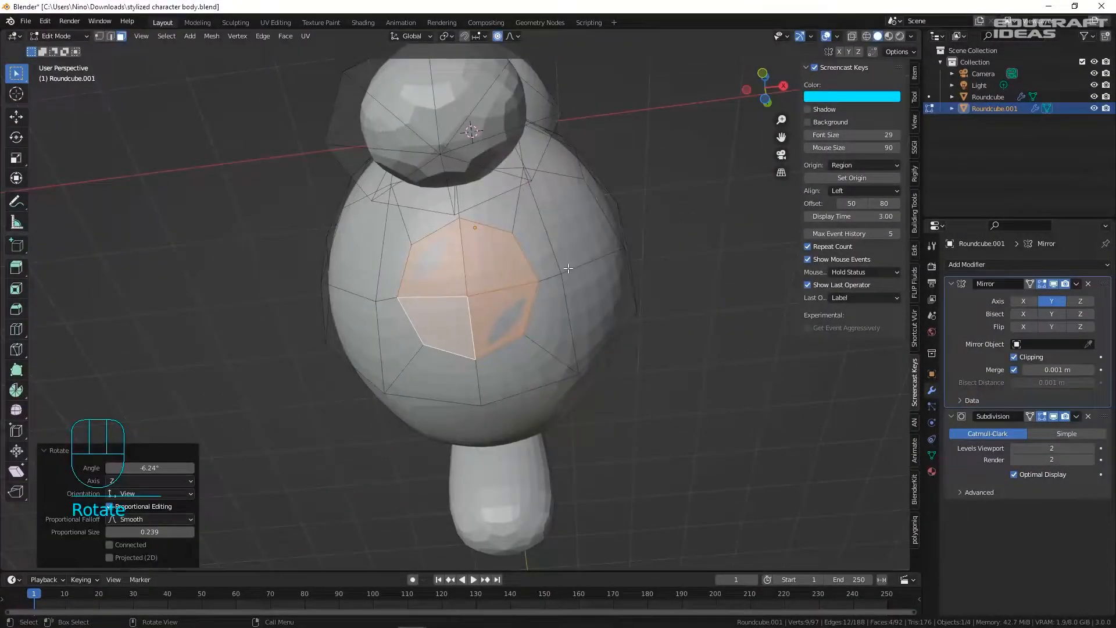
- From the side view, extrude the circular patch into a leg
key("KP_3")
scroll(583, 260, "down", 5)
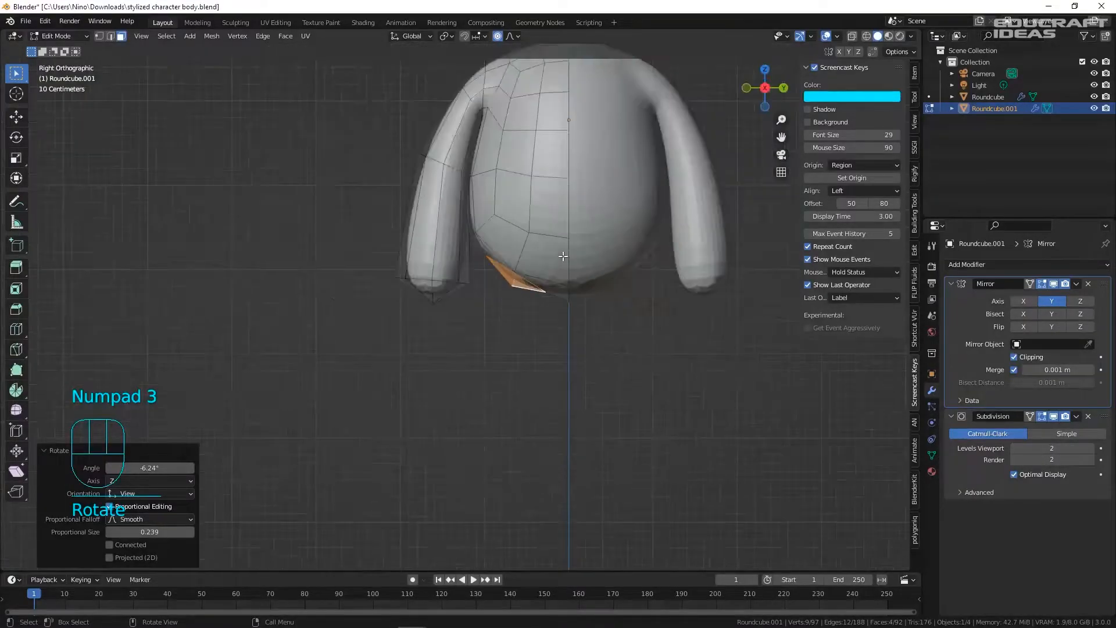
middle_click_drag(548, 305, 465, 232, "shift")
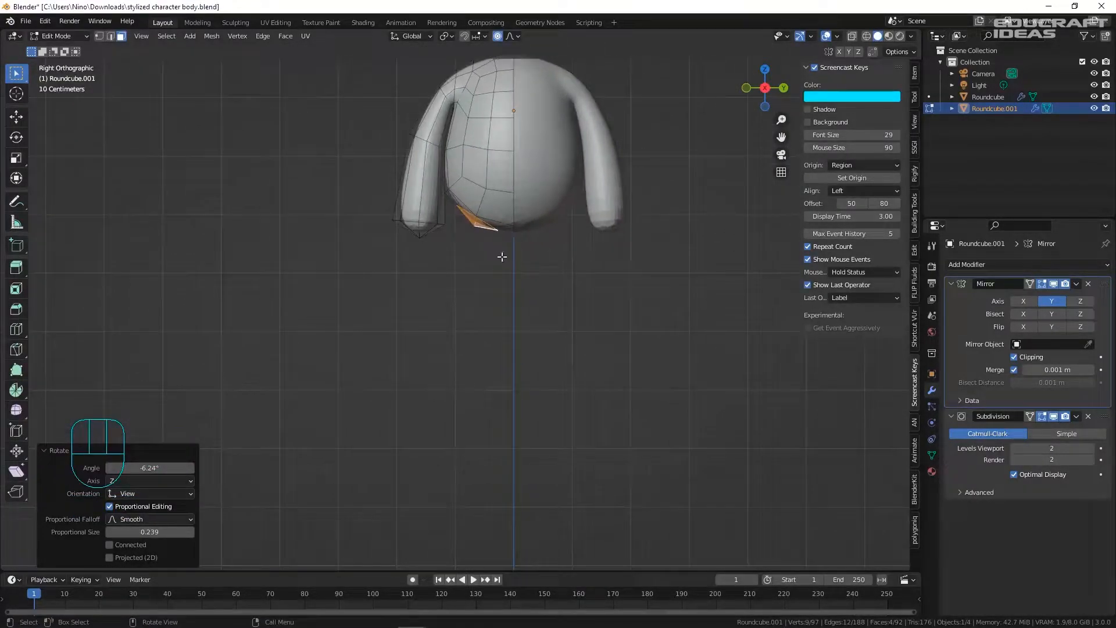
scroll(502, 256, "down", 2)
key("e")
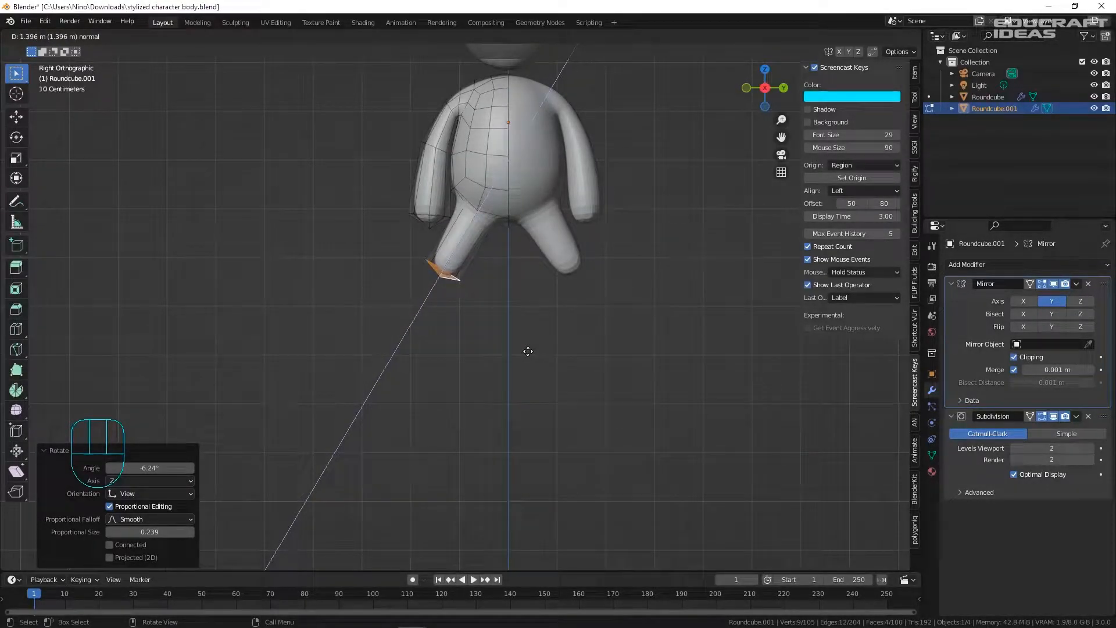
- Cancel the false-start leg extrusions and undo back to the original foot patch
right_click(528, 351)
scroll(533, 344, "up", 4)
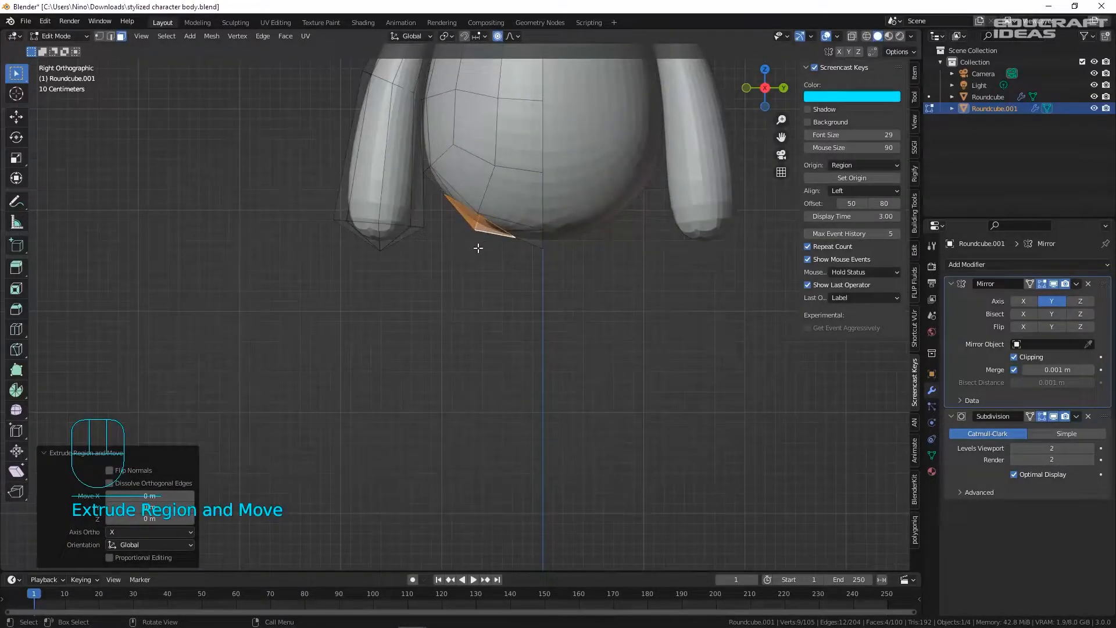
key("e")
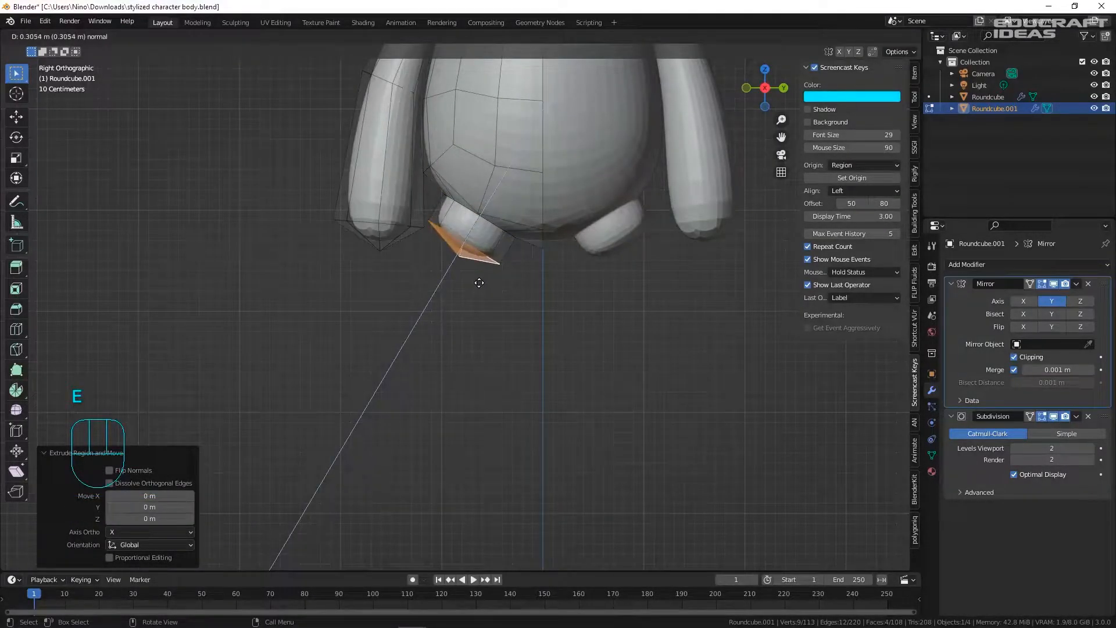
right_click(479, 282)
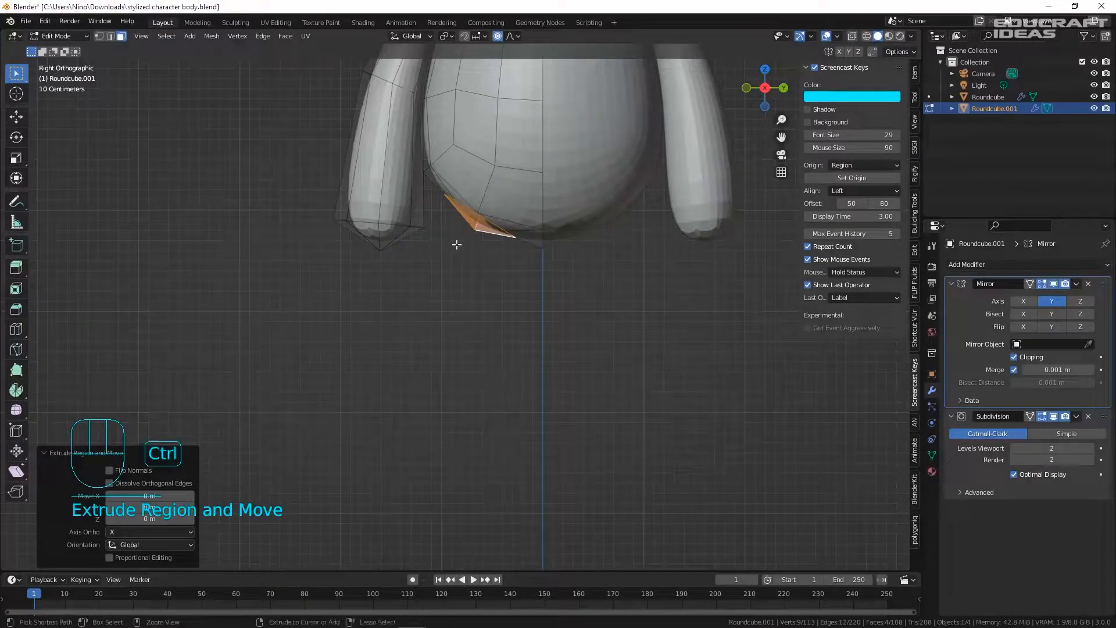
scroll(462, 227, "up", 4)
scroll(466, 212, "down", 4)
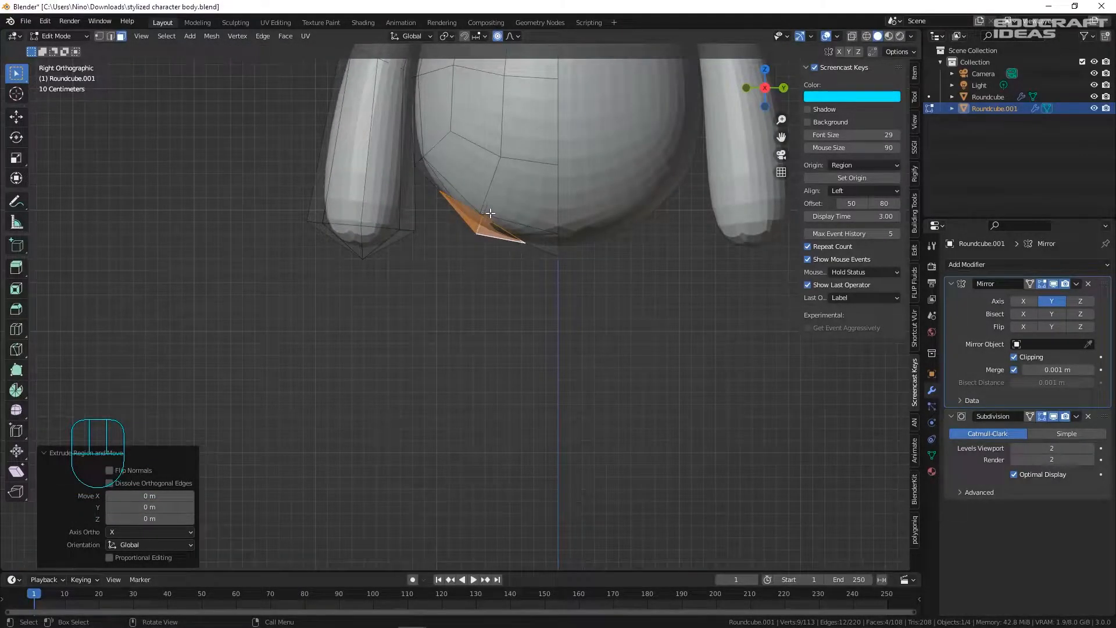
scroll(490, 212, "up", 2)
key("ctrl+z")
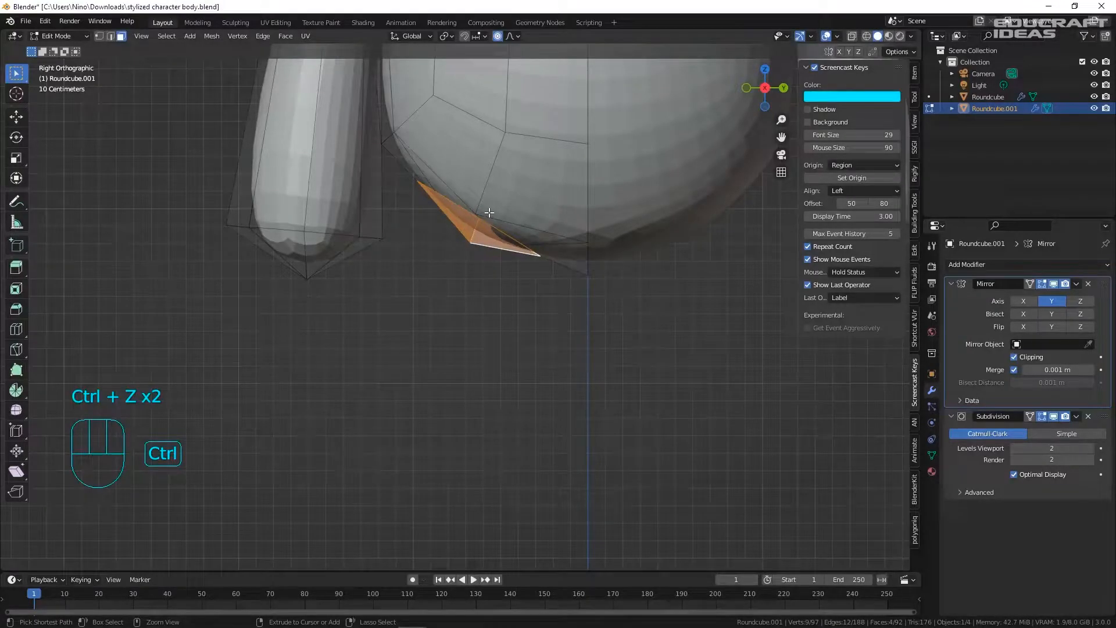
key("ctrl+shift+z")
scroll(497, 215, "up", 5)
key("ctrl+z")
key("ctrl+shift+z")
key("ctrl+z")
scroll(509, 237, "down", 6)
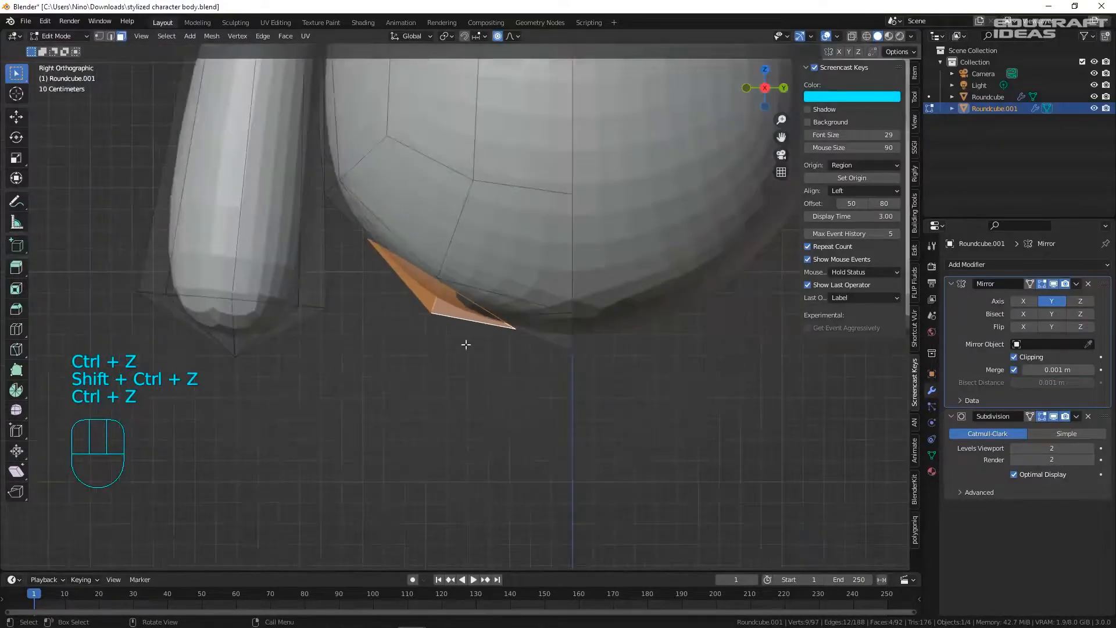
- Extrude the foot tip, flatten it with scale 0, and stretch it to 1.256 along Y
key("e")
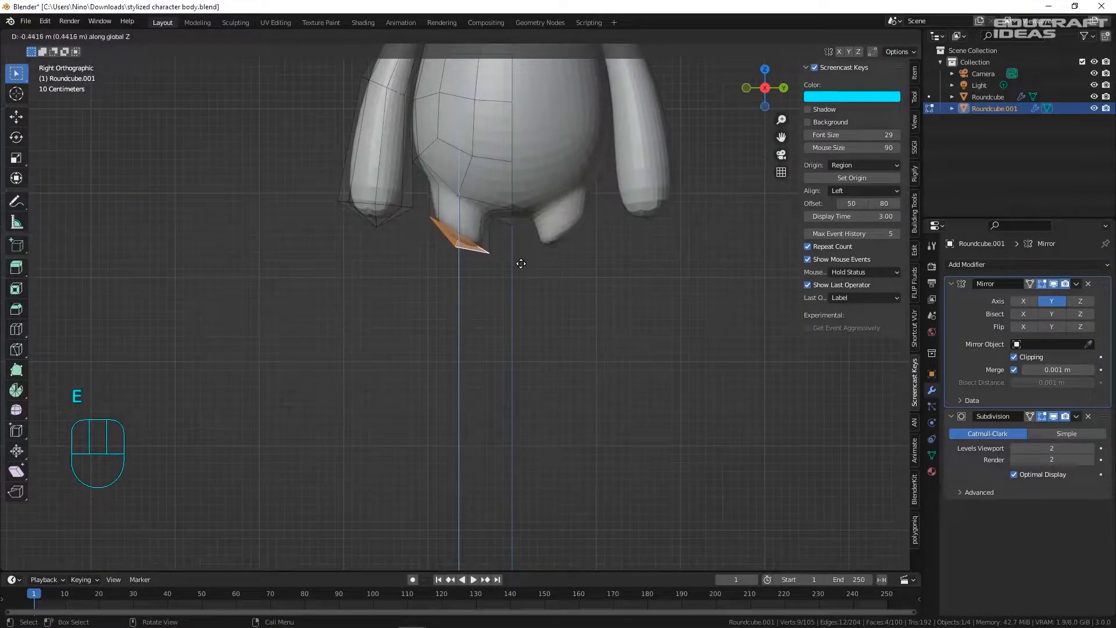
left_click(519, 258)
key("s")
key("0")
left_click(584, 267)
middle_click_drag(585, 266, 588, 174)
scroll(589, 250, "up", 3)
key("s")
key("y")
left_click(621, 263)
middle_click_drag(622, 263, 600, 274)
- In the right side view, lower the foot face vertically along Z
key("KP_3")
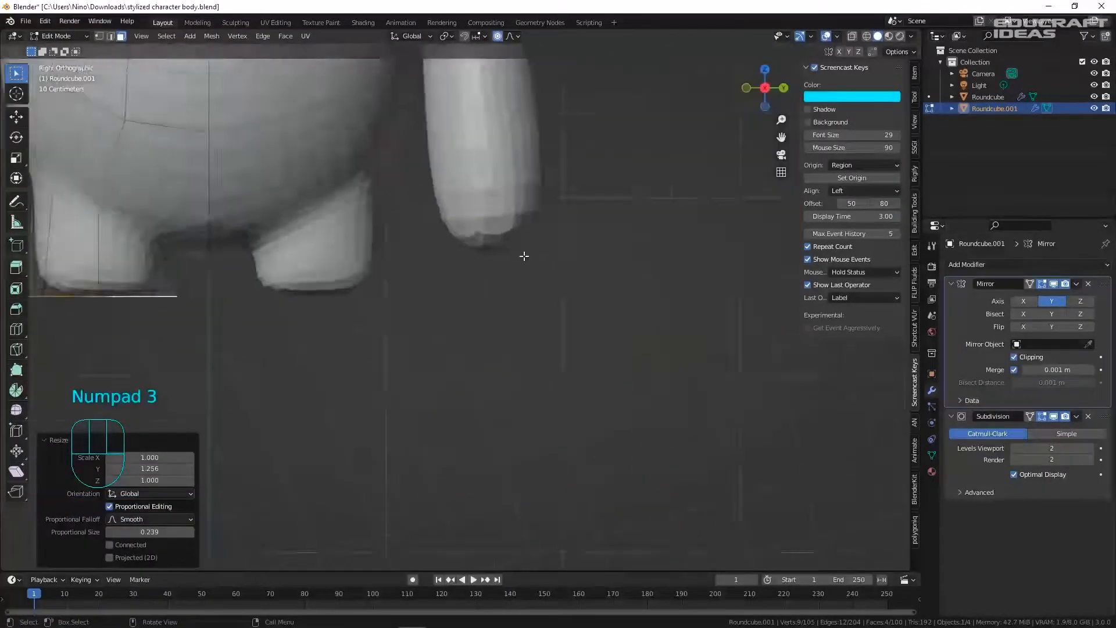
scroll(523, 254, "down", 3)
middle_click_drag(317, 268, 389, 249, "shift")
key("g")
key("z")
left_click(406, 319)
scroll(411, 324, "down", 4)
scroll(411, 324, "up", 1)
key("g")
key("z")
left_click(408, 313)
- Extrude the foot face 0.9165 m downward to lengthen the leg
key("e")
middle_click_drag(408, 313, 433, 274, "shift")
left_click(424, 289)
scroll(419, 333, "down", 1)
scroll(432, 273, "up", 2)
scroll(413, 201, "up", 5)
scroll(413, 201, "up", 2)
- Add a loop cut along the leg, return to object mode, and save the file
key("ctrl+r")
left_click(488, 291)
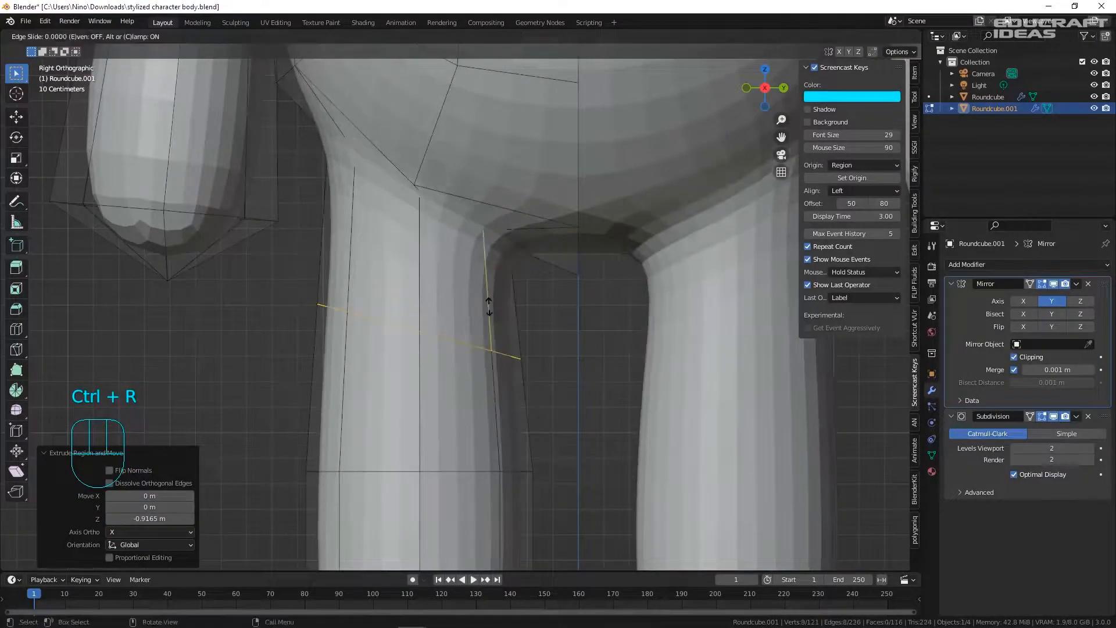
left_click(489, 189)
scroll(490, 190, "down", 6)
scroll(546, 164, "down", 1)
middle_click_drag(546, 164, 526, 203, "shift")
key("Tab")
key("ctrl+s")
left_click(655, 296)
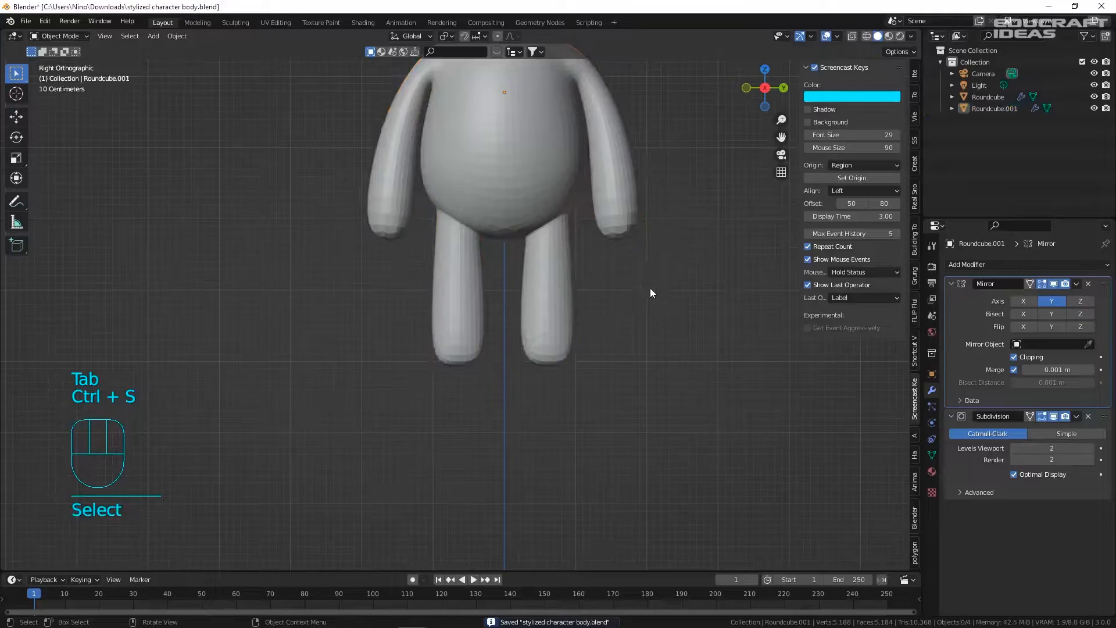
- Reframe the character in right side view and select the body for mesh editing
scroll(538, 229, "up", 6)
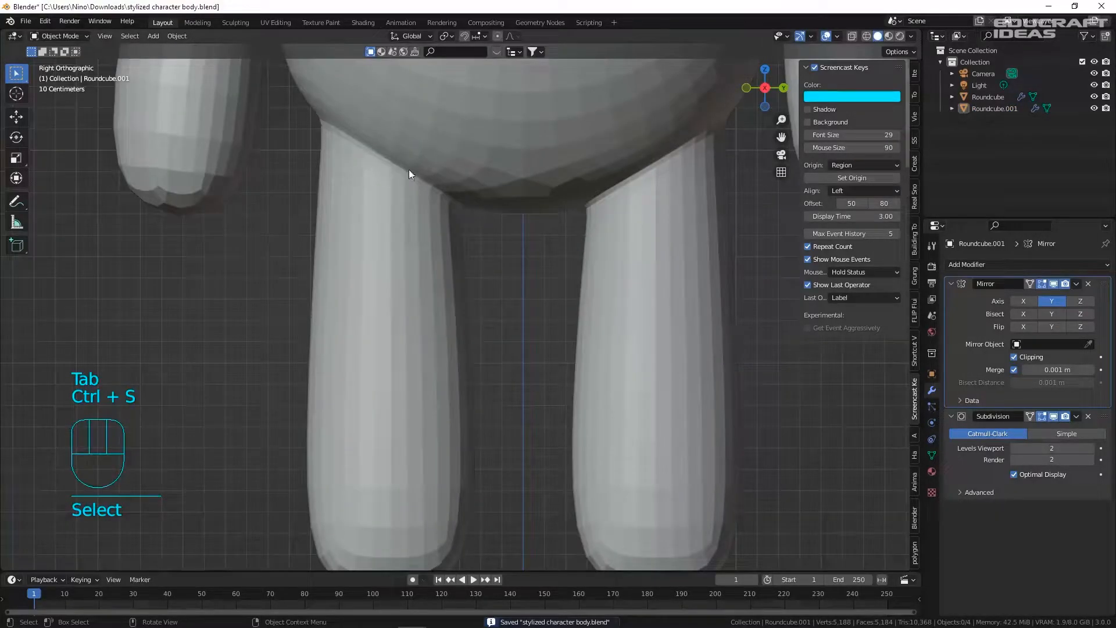
scroll(327, 129, "down", 7)
middle_click_drag(412, 103, 417, 112, "ctrl+shift")
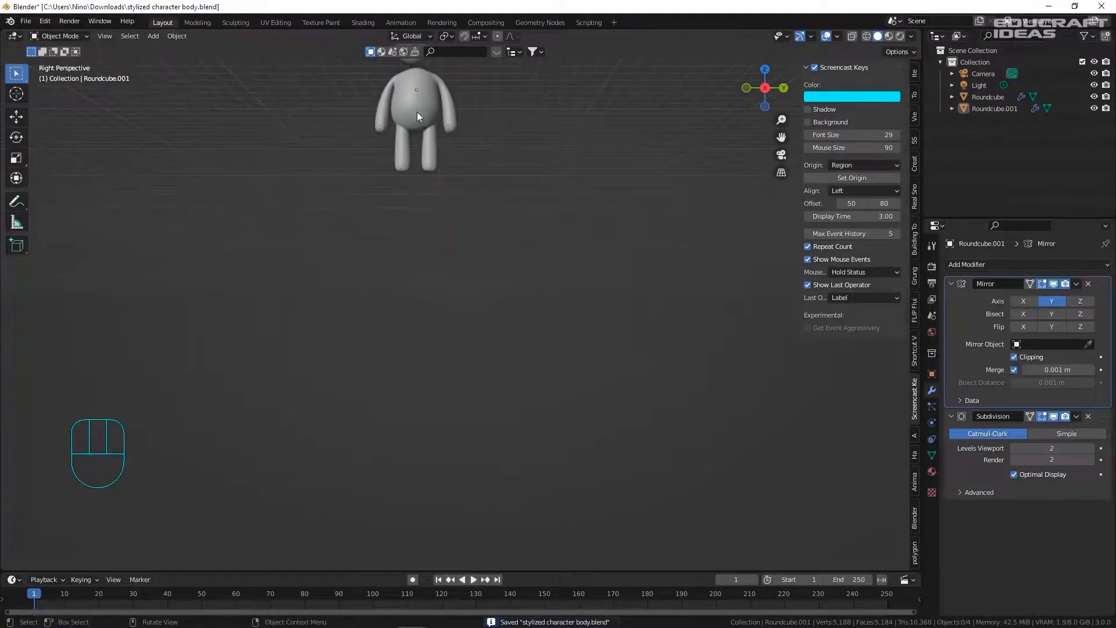
key("KP_3")
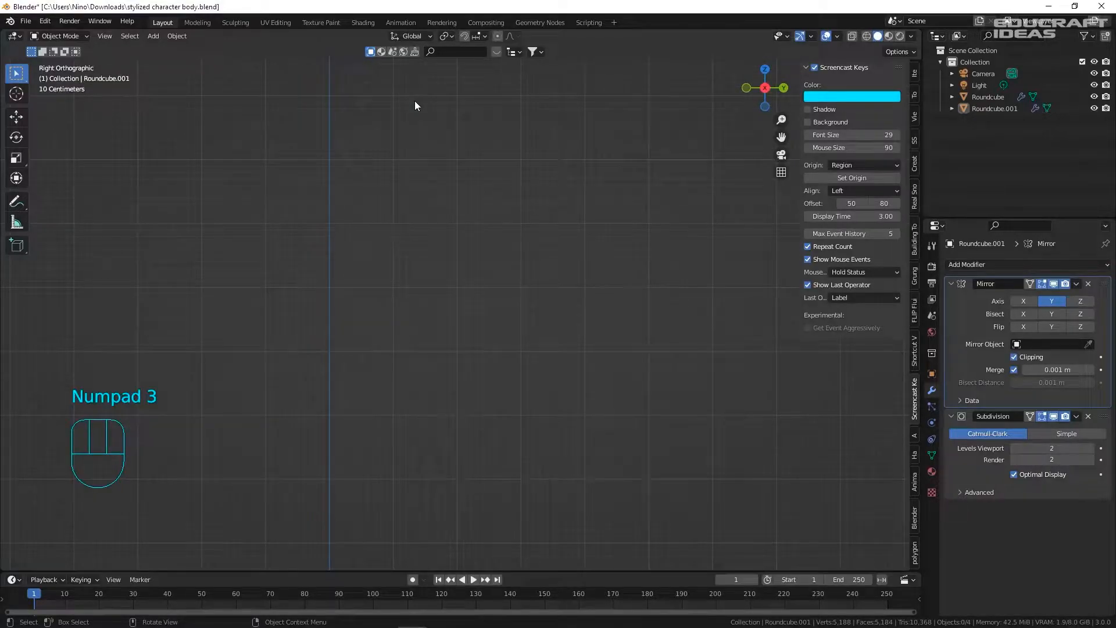
key("KP_1")
key("KP_3")
right_click(433, 198)
scroll(494, 292, "down", 8)
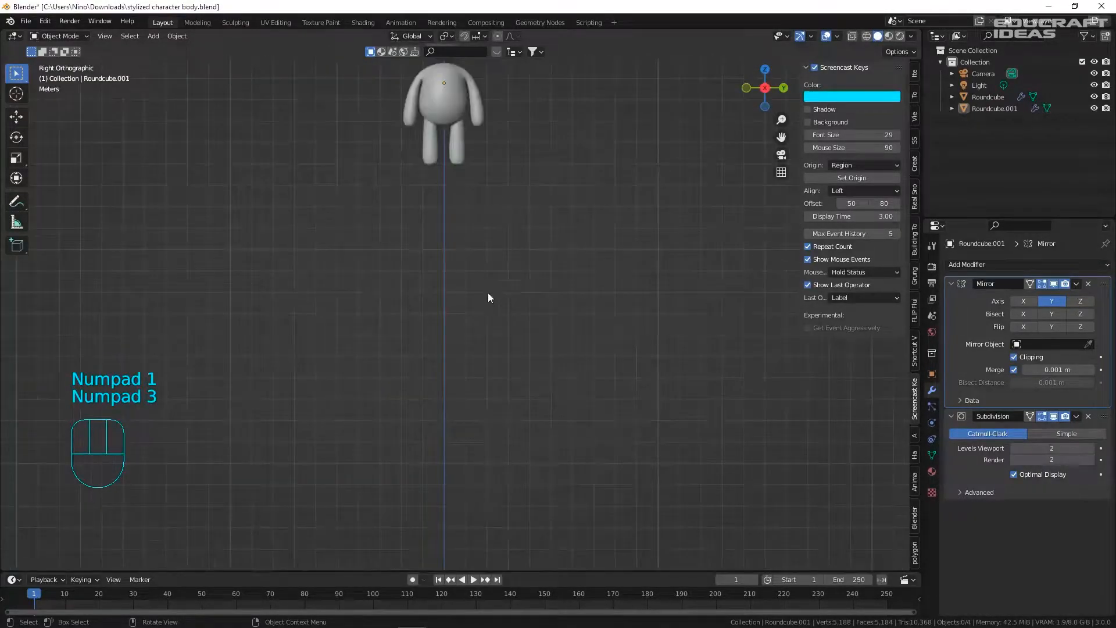
scroll(441, 128, "up", 10)
left_click(476, 275)
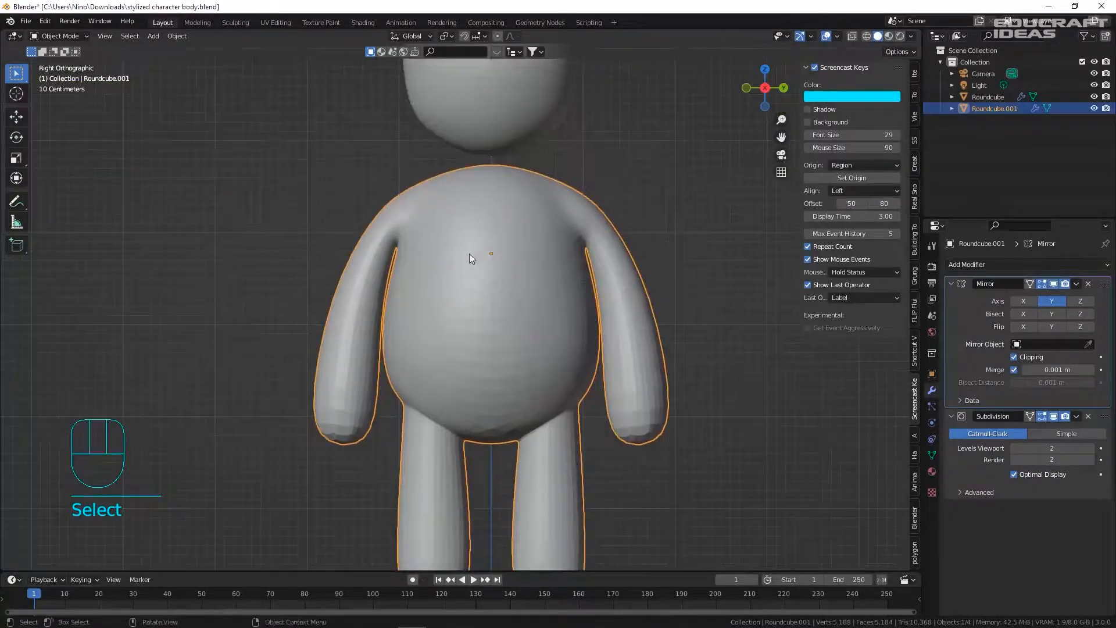
key("Tab")
scroll(436, 168, "up", 6)
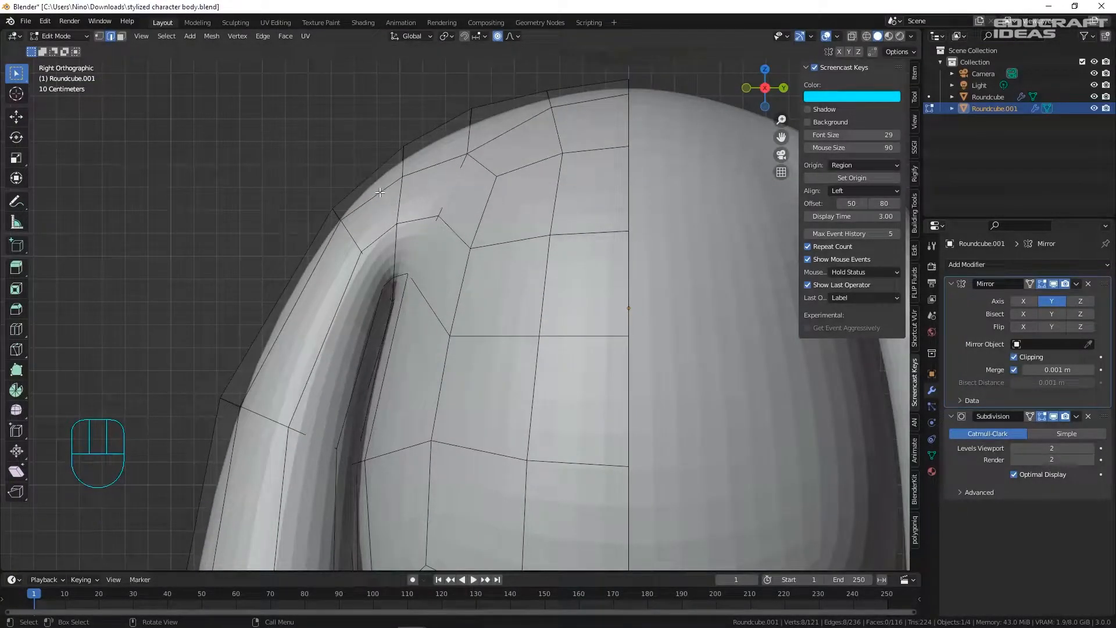
- Add an edge loop at the shoulder and proportionally scale it to 0.733
key("ctrl+r")
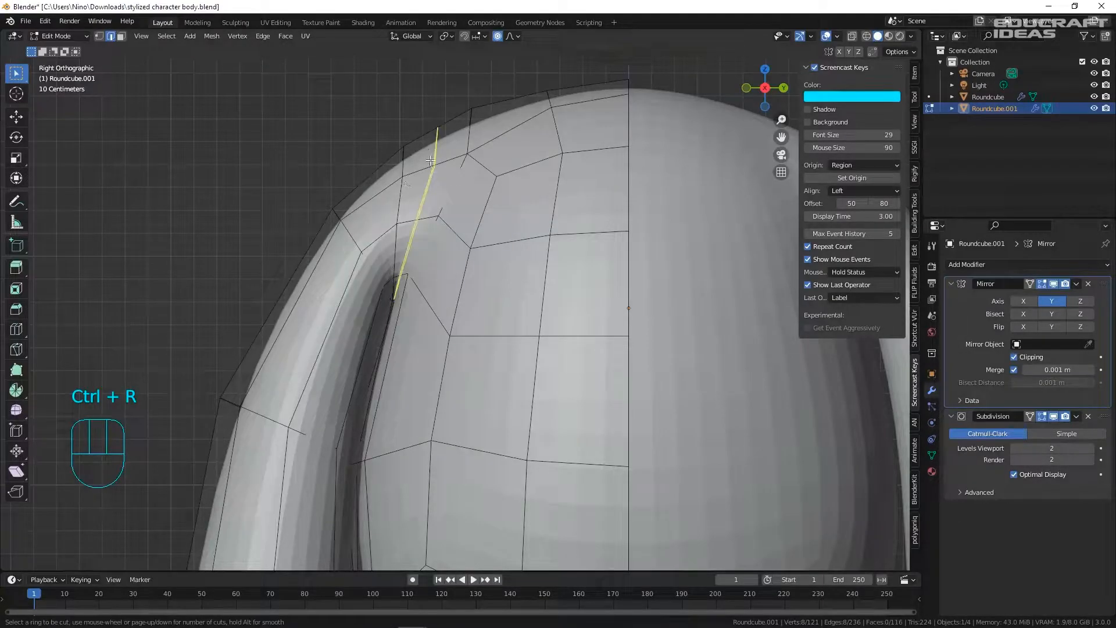
left_click(440, 139)
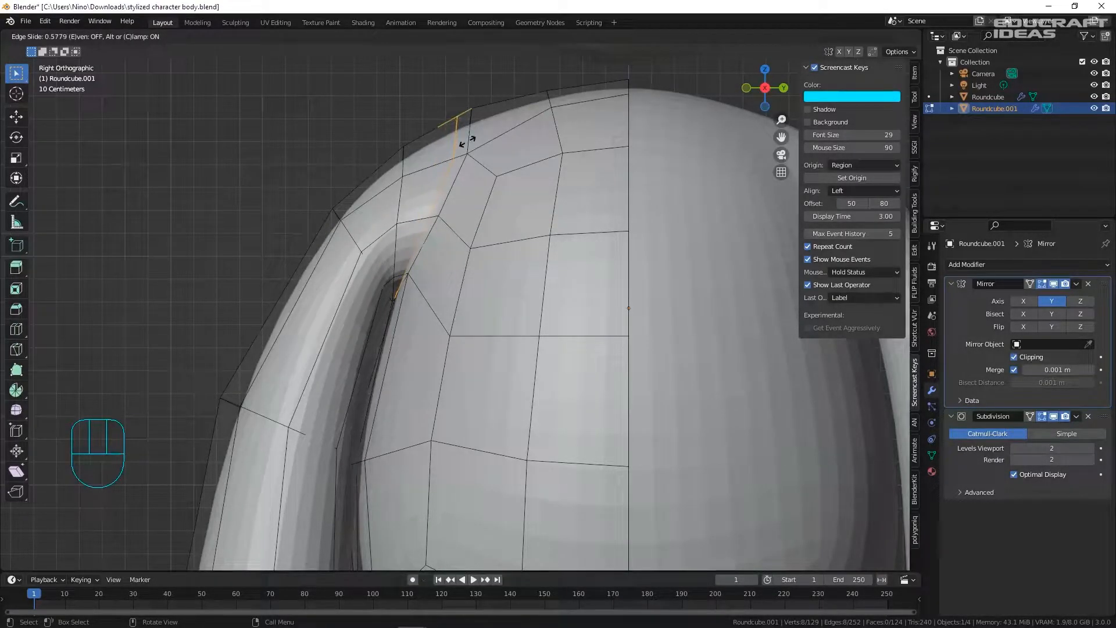
left_click(466, 141)
key("s")
scroll(511, 125, "up", 4)
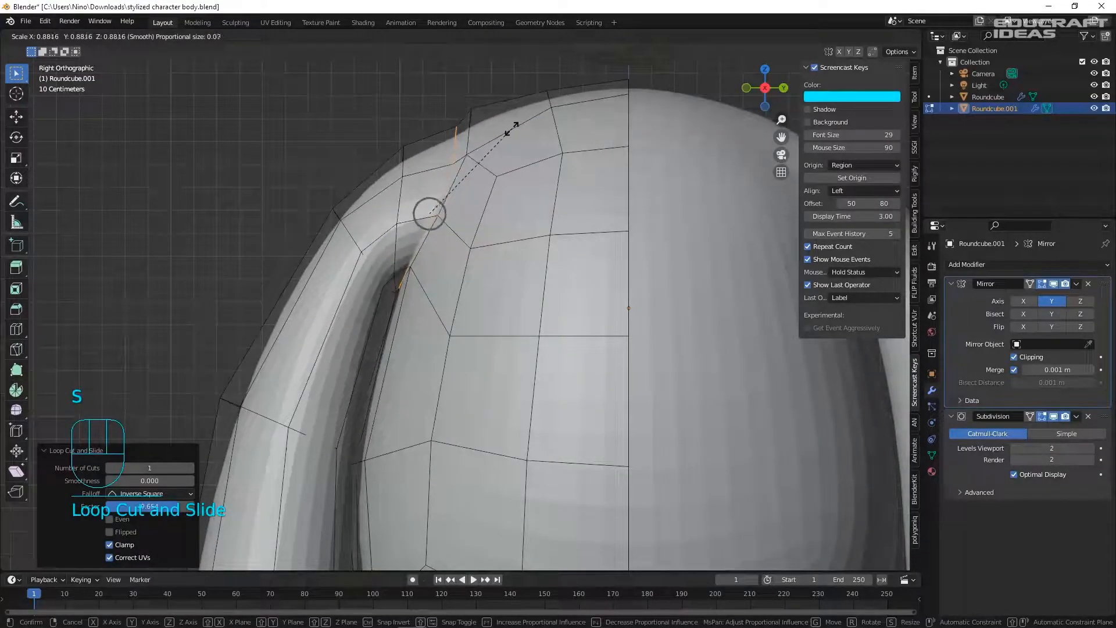
scroll(510, 129, "up", 1)
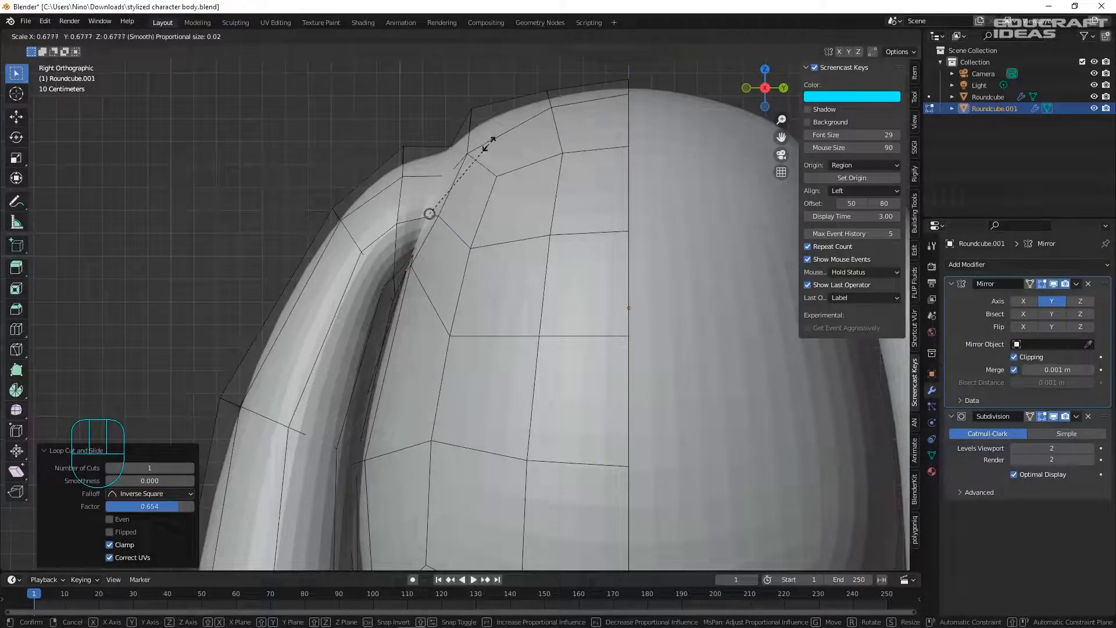
left_click(493, 140)
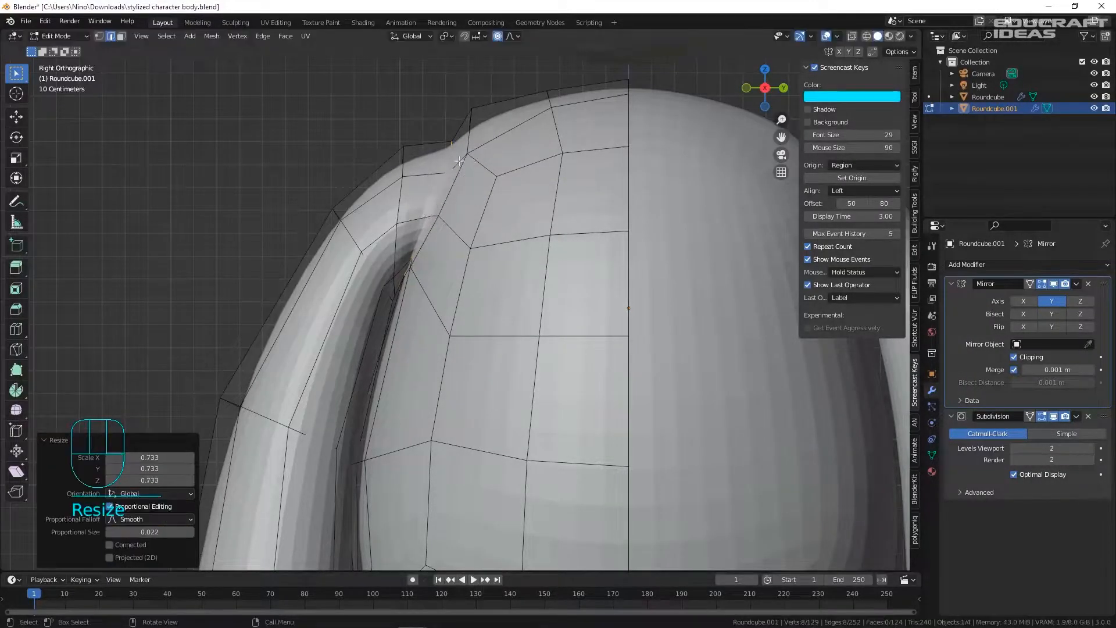
- Scale the shoulder edge loop inward, return to object mode, and save the file
left_click(401, 189, "alt")
key("s")
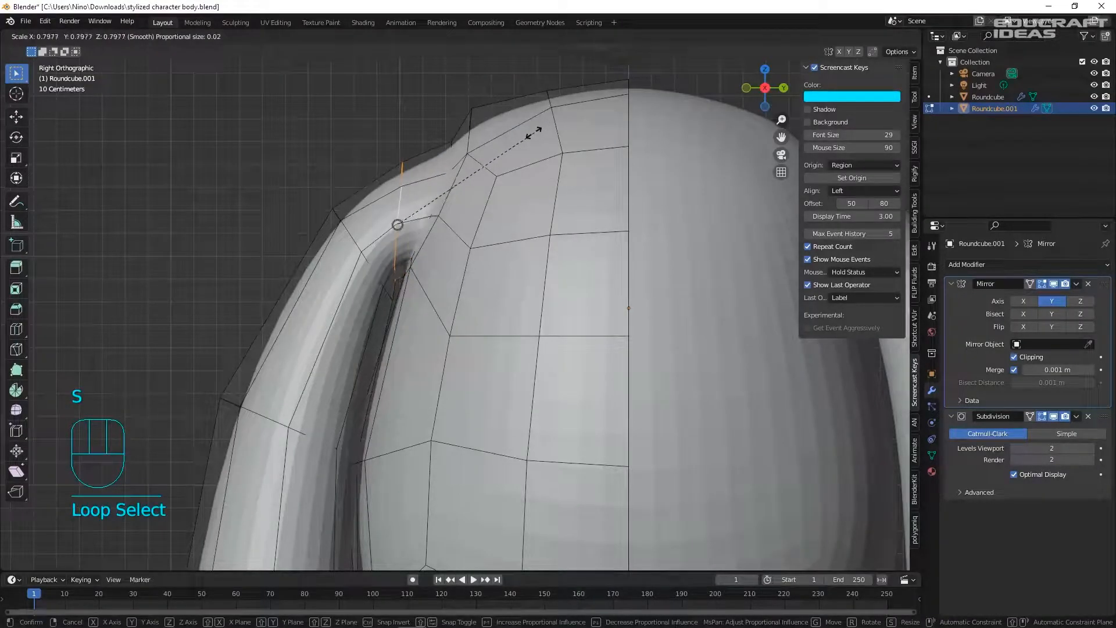
left_click(528, 132)
key("Tab")
scroll(520, 157, "down", 5)
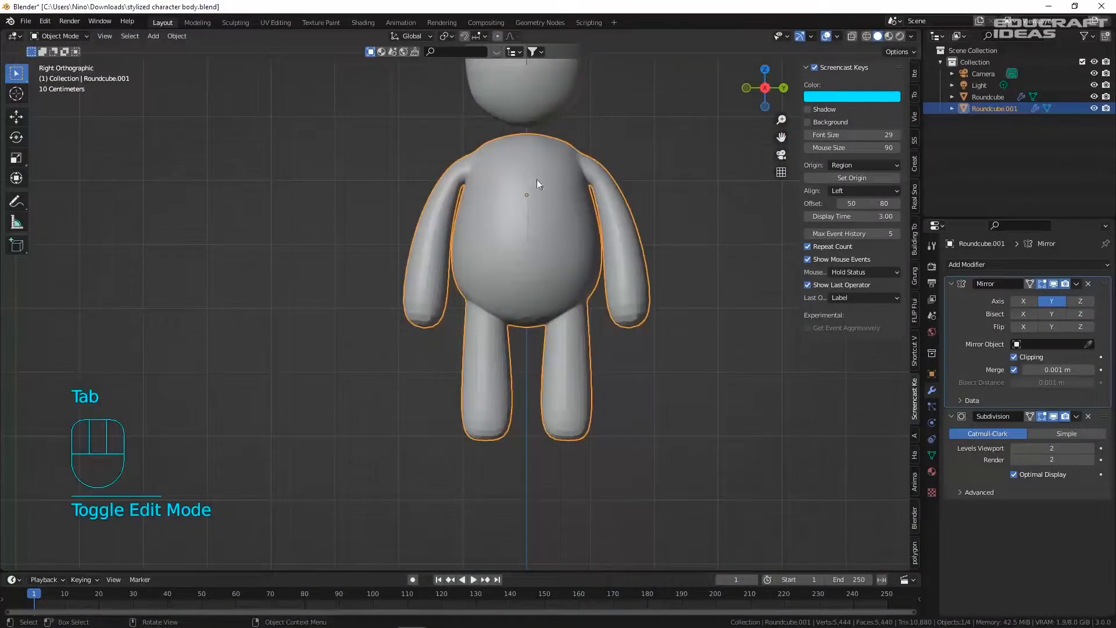
left_click(632, 172)
middle_click_drag(419, 203, 647, 190)
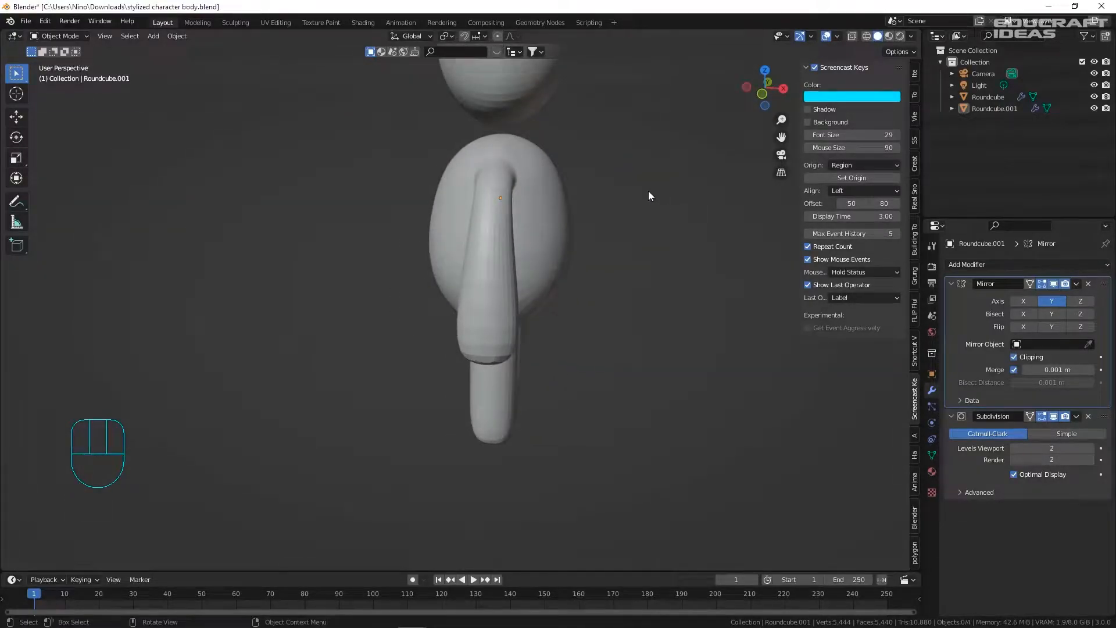
key("KP_3")
key("ctrl+s")
- Re-enter edit mode on the character and adjust the zoom
scroll(453, 155, "up", 2)
scroll(450, 155, "down", 3)
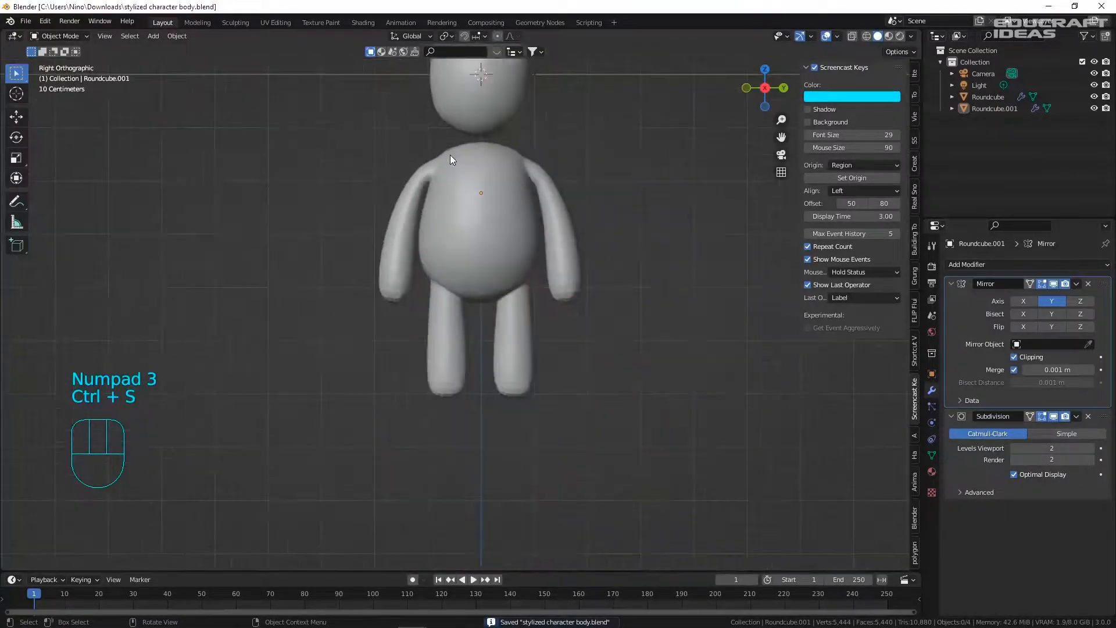
key("Tab")
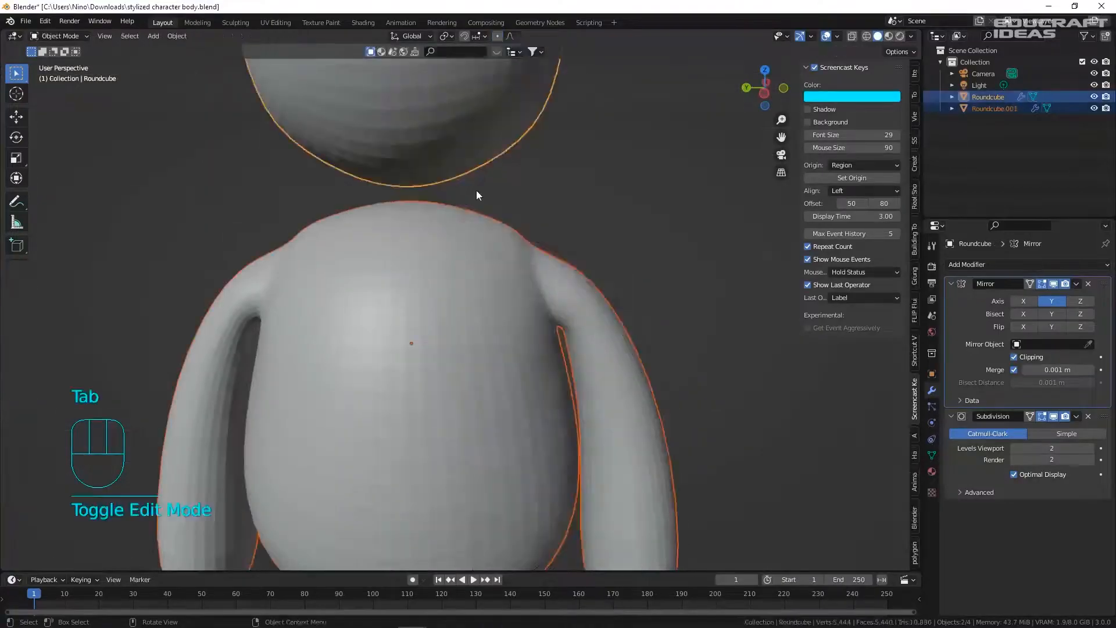
scroll(476, 190, "down", 2)
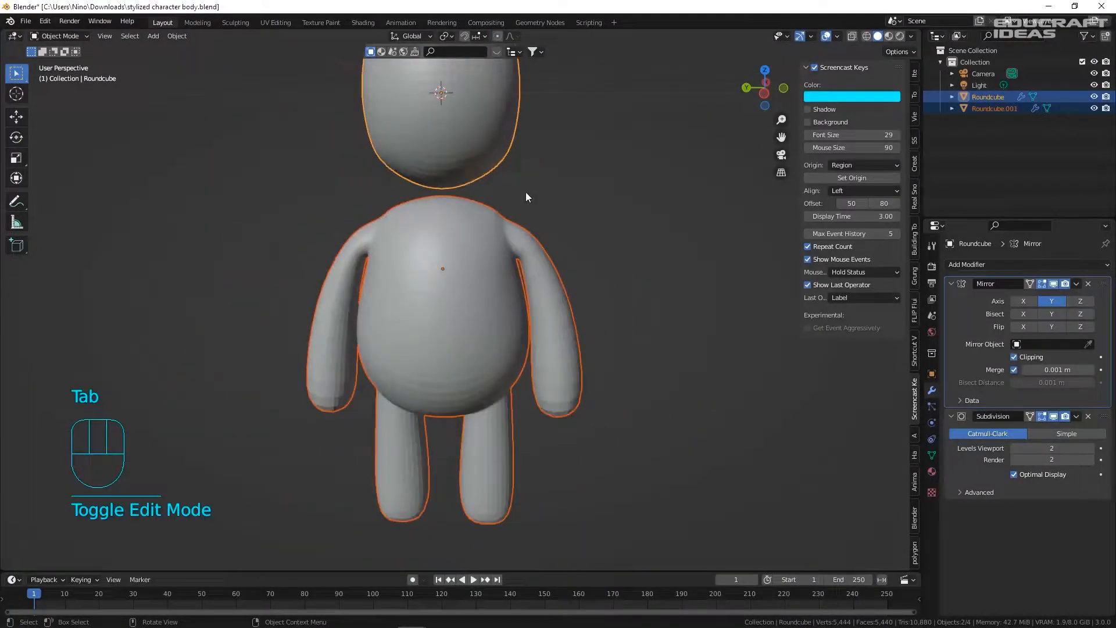
scroll(526, 194, "down", 2)
scroll(525, 193, "up", 2)
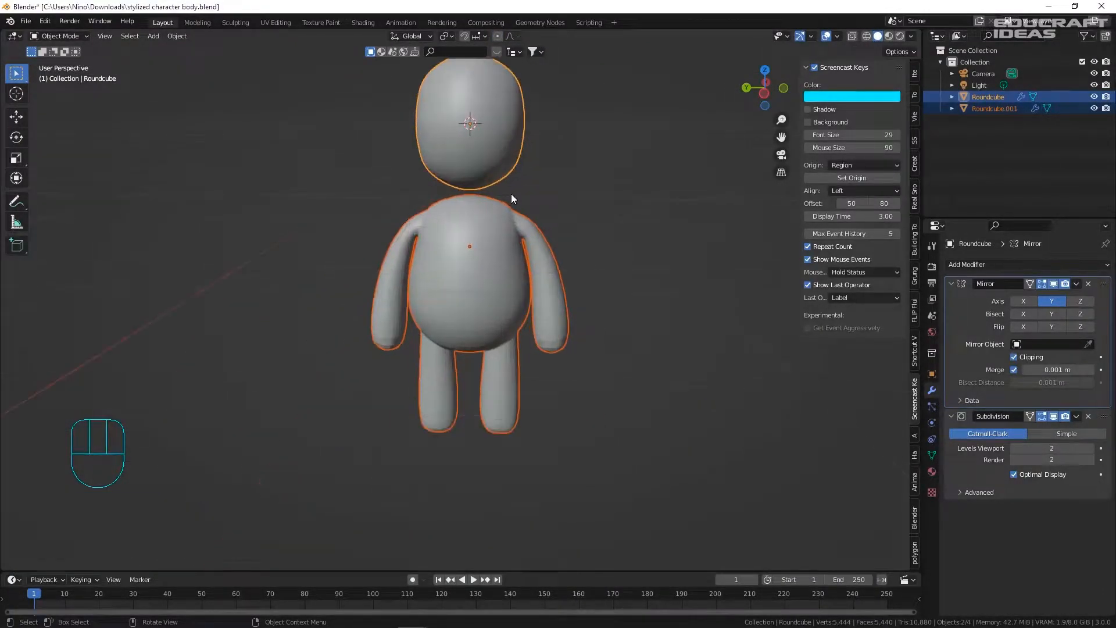
scroll(511, 193, "up", 1)
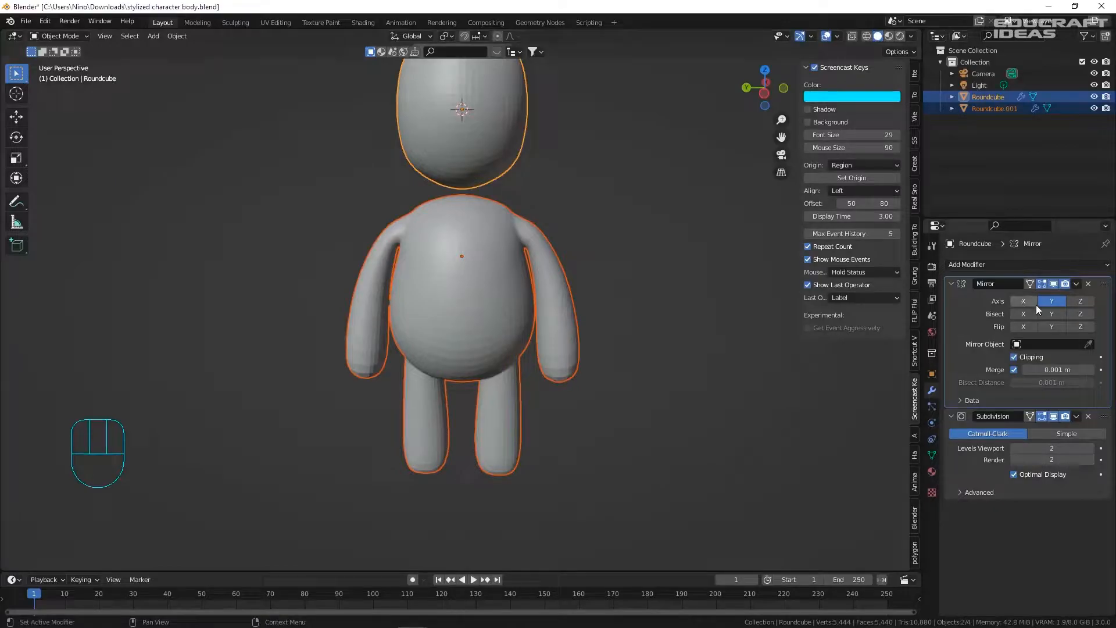
- Apply the Mirror modifier on head and body, join them into Roundcube, and edit the mesh
key("ctrl+a")
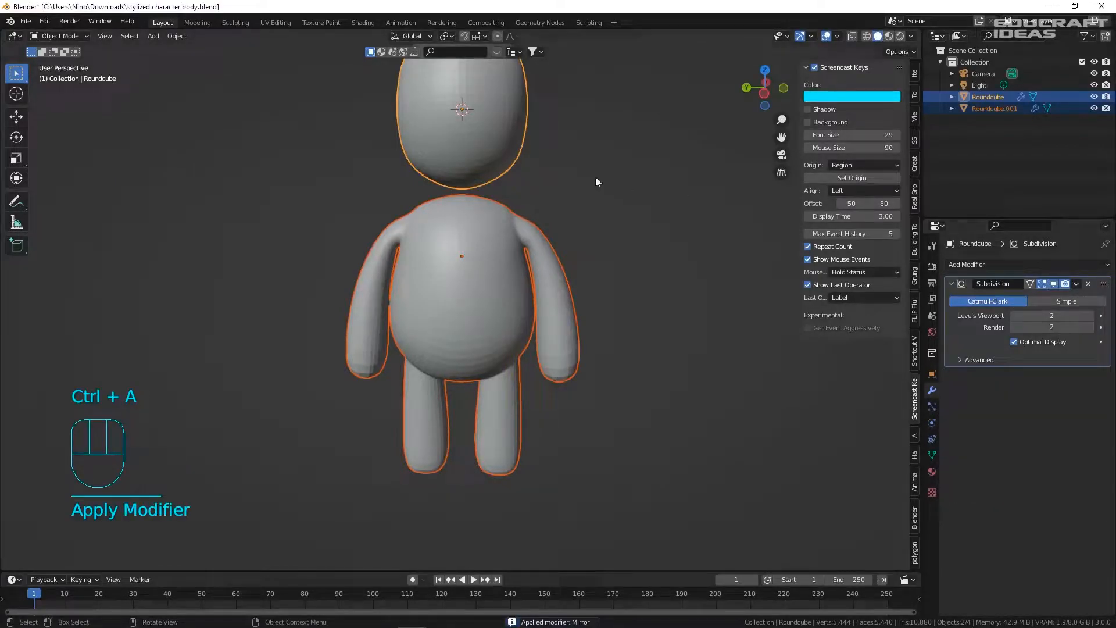
left_click(519, 238)
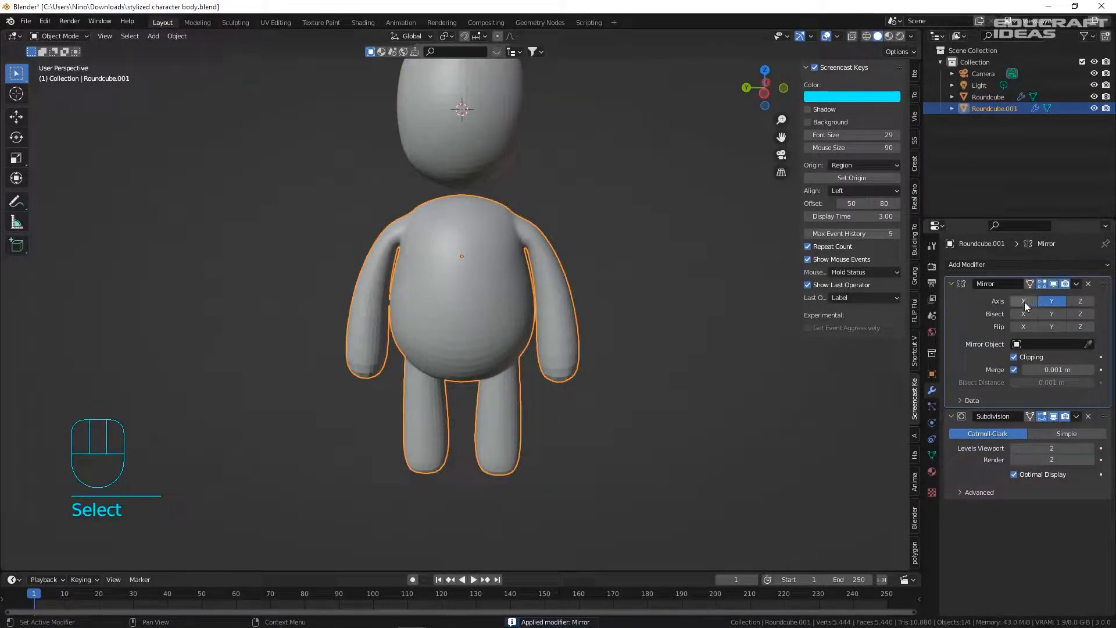
key("ctrl+a")
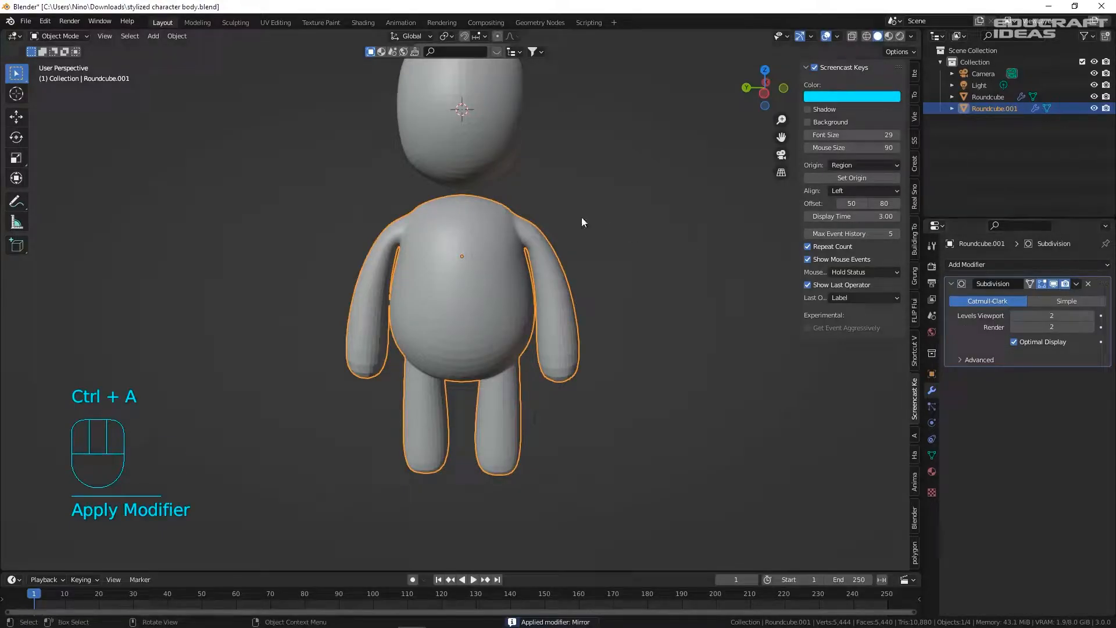
left_click(477, 166, "shift")
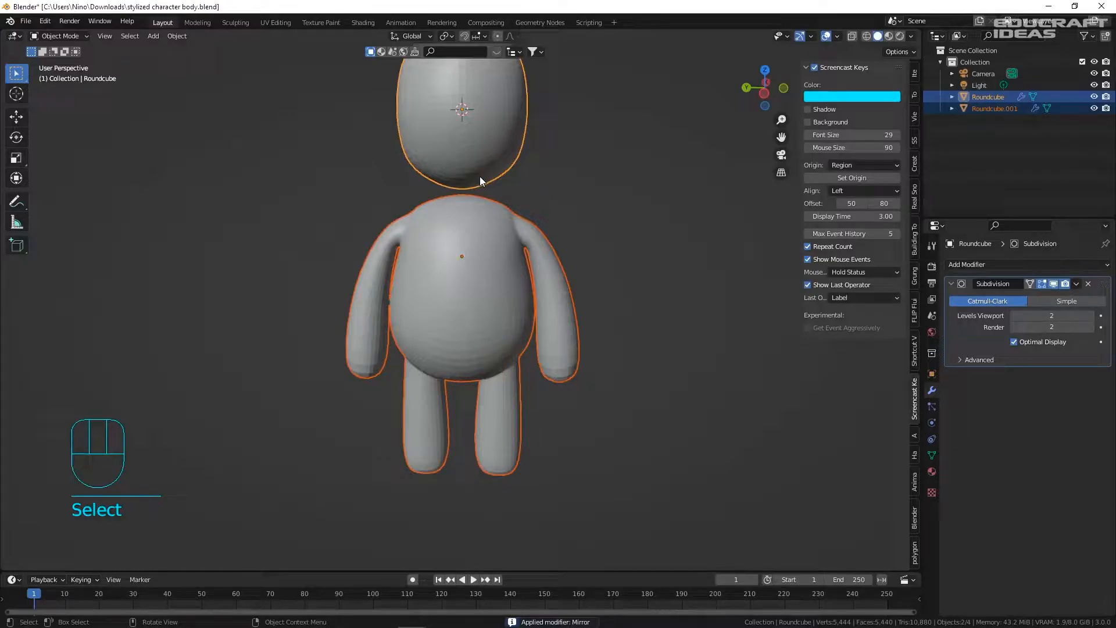
key("ctrl+j")
left_click(517, 175)
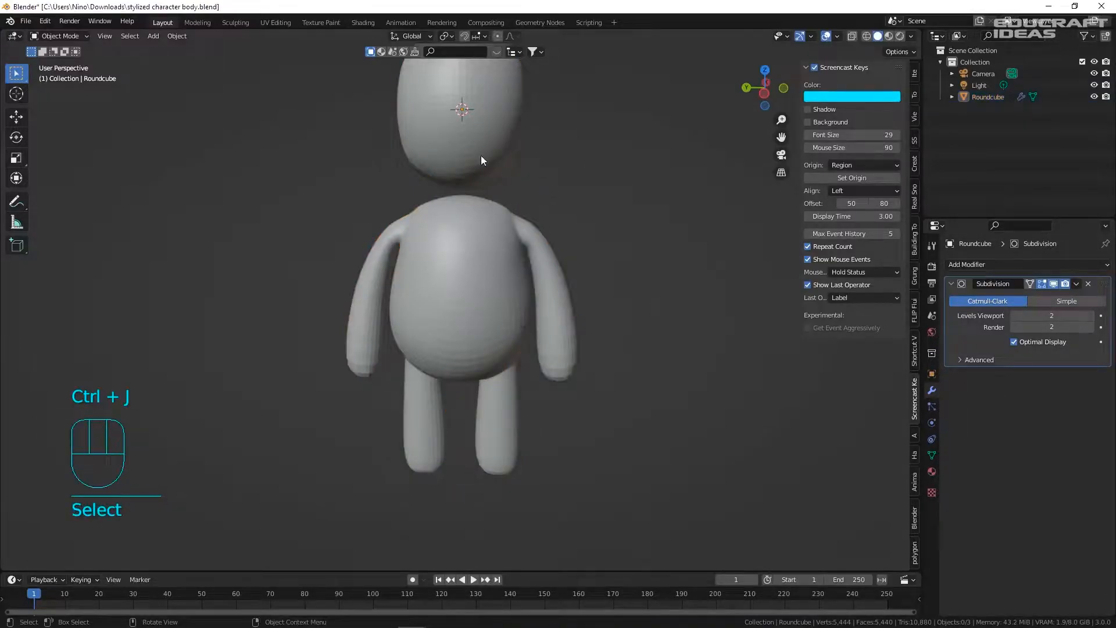
left_click(480, 155)
key("g")
right_click(584, 205)
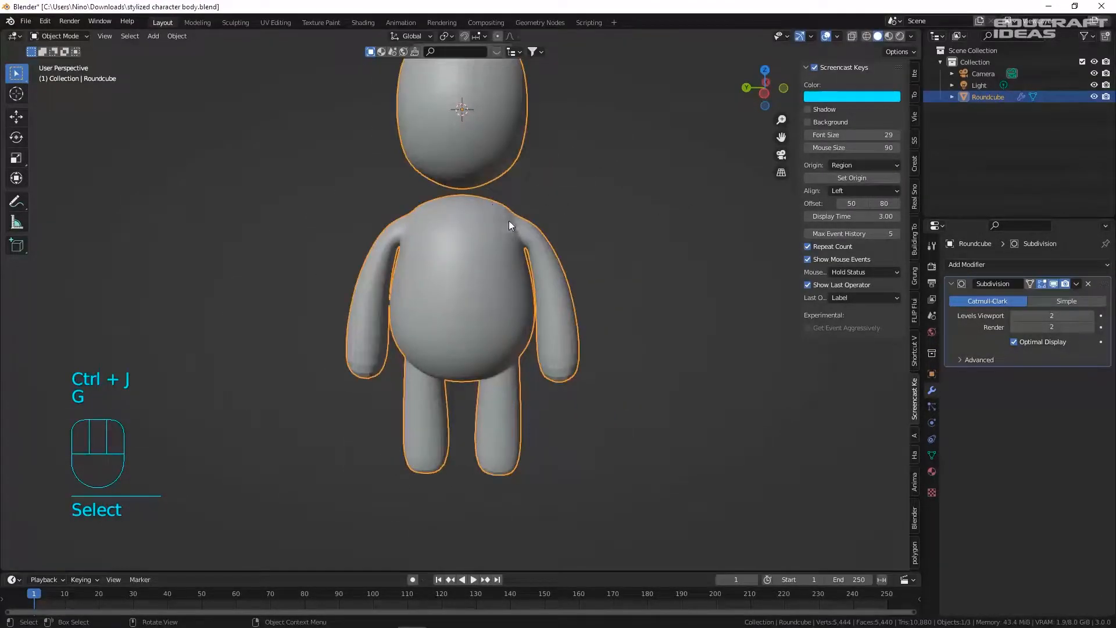
key("Tab")
scroll(468, 169, "up", 6)
- Delete the two stray overlapping vertices at the neck
middle_click_drag(449, 160, 445, 210)
scroll(550, 242, "up", 2)
scroll(517, 247, "up", 4)
scroll(488, 227, "down", 4)
scroll(455, 238, "up", 5)
key("1")
left_click(459, 244)
left_click(459, 246, "shift")
scroll(462, 230, "up", 3)
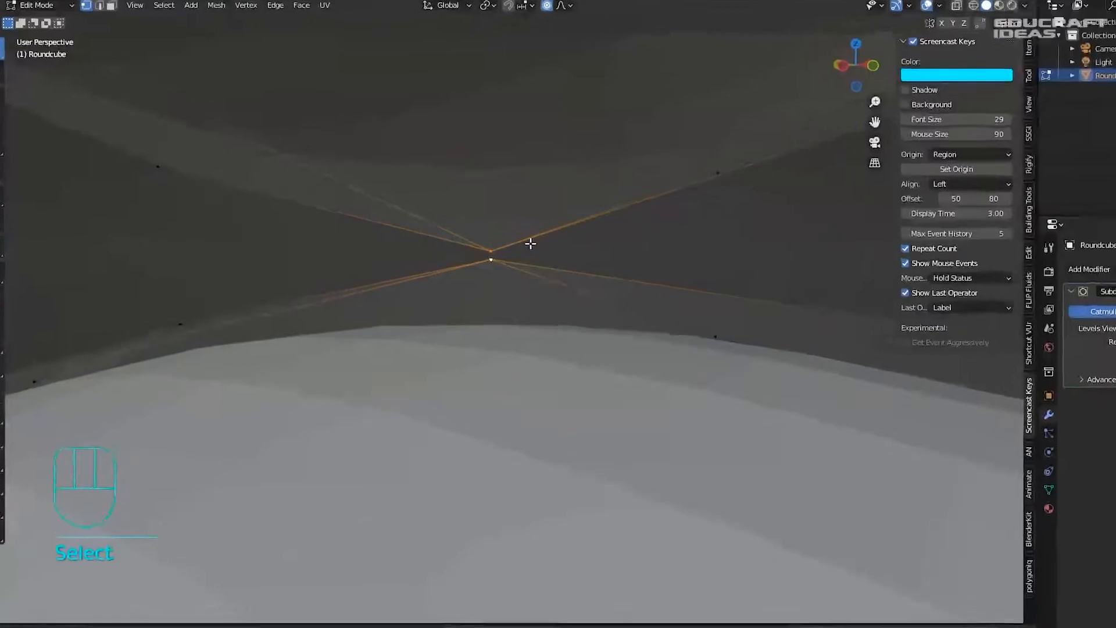
key("x")
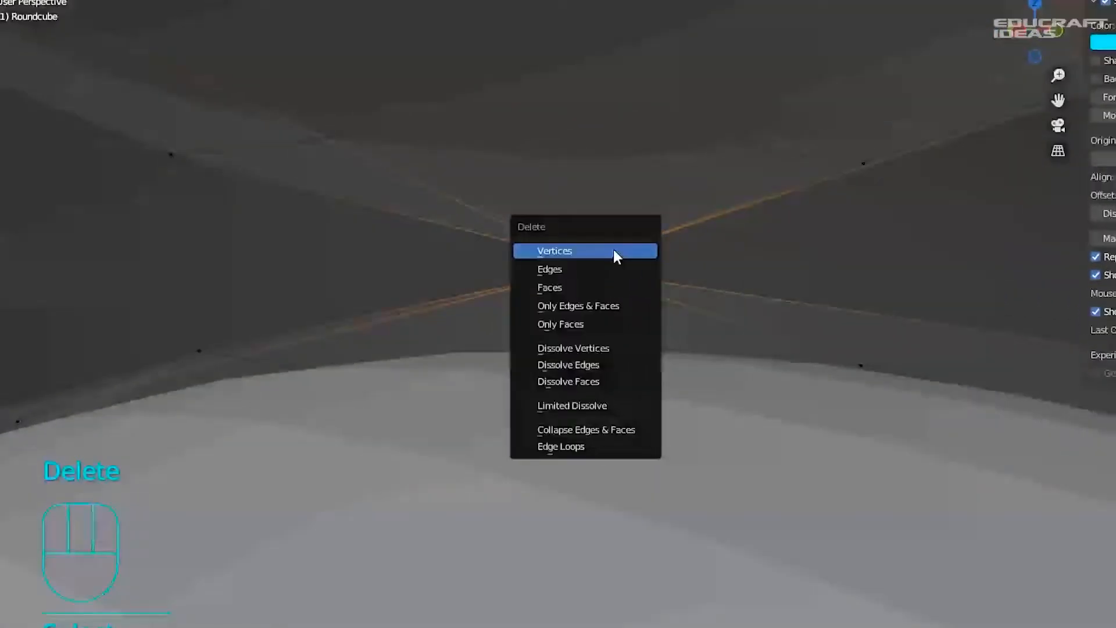
left_click(481, 244)
- Make the head's neck loop and the body's neck-hole loop perfectly round with LoopTools Circle
scroll(507, 251, "down", 5)
middle_click_drag(459, 229, 505, 227)
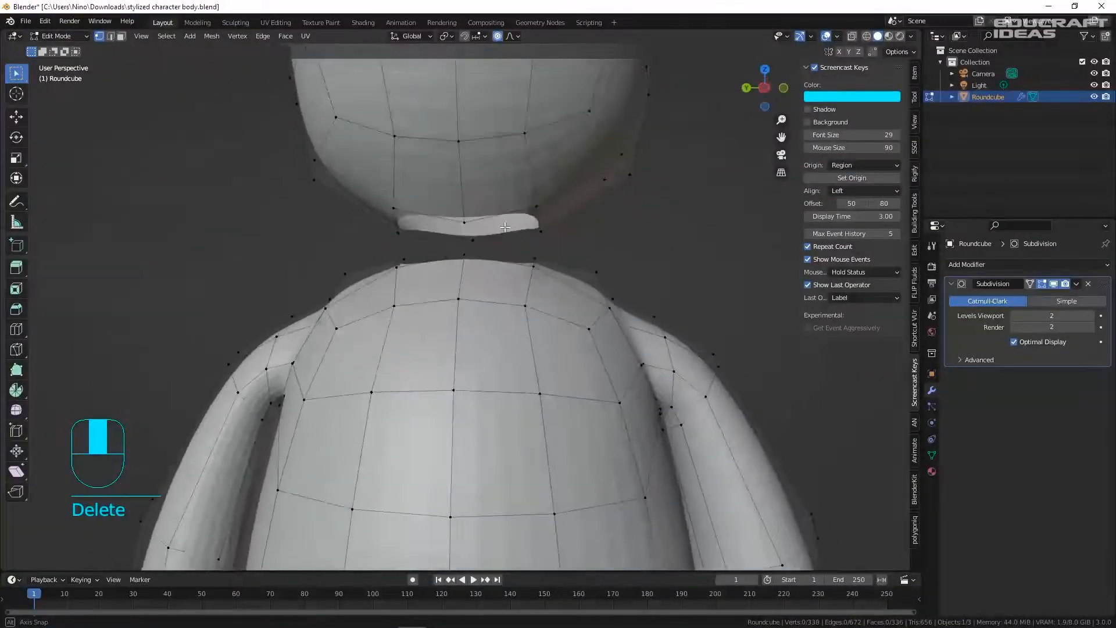
scroll(503, 225, "down", 5)
left_click(499, 222, "alt")
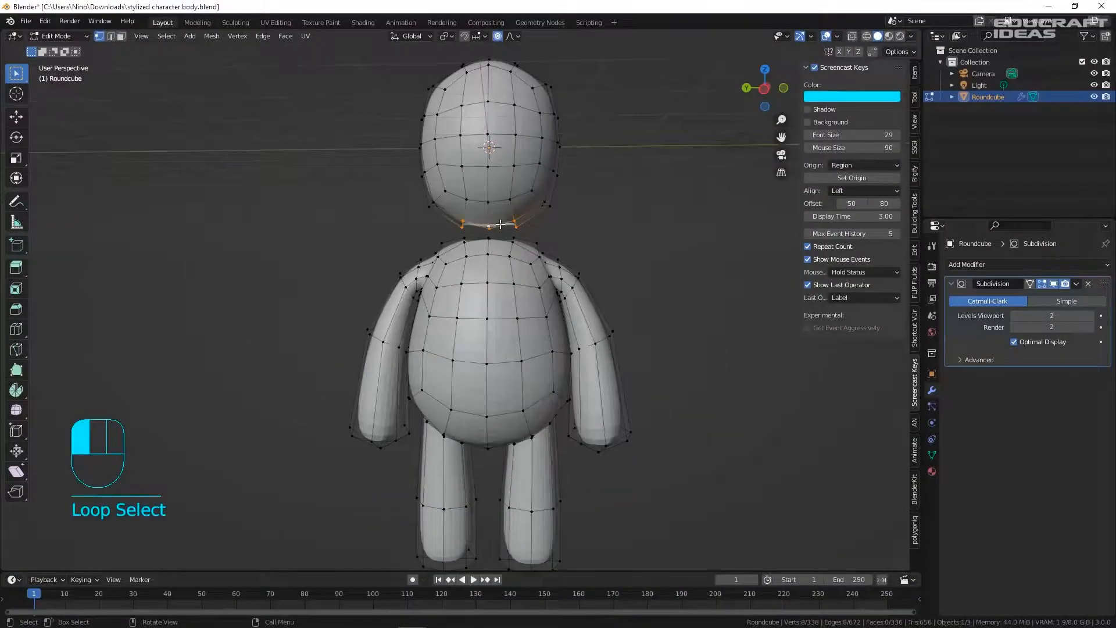
scroll(499, 221, "up", 5)
key("2")
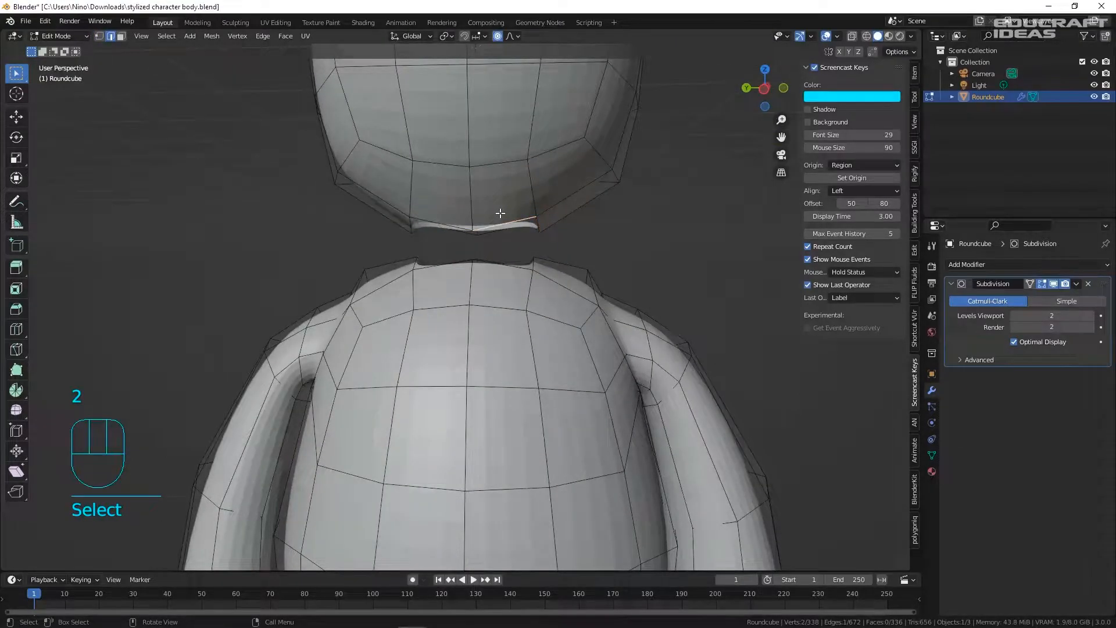
left_click(498, 223, "alt")
mouse_move(498, 224)
middle_mouse_down()
mouse_move(456, 251)
mouse_move(486, 282)
mouse_move(516, 218)
middle_mouse_up()
left_click(472, 255, "shift")
left_click(473, 253, "alt+shift")
right_click(518, 217)
mouse_move(518, 217)
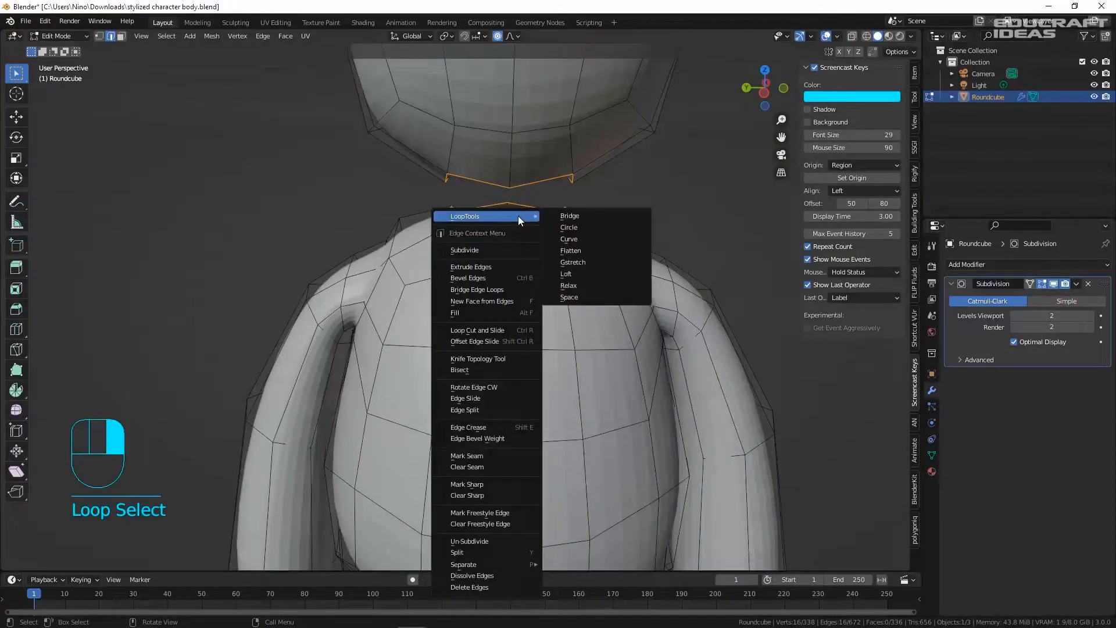
left_click(581, 227)
- Bridge Edge Loops between the two neck loops to form the neck
mouse_move(523, 219)
middle_mouse_down()
mouse_move(519, 196)
mouse_move(531, 224)
middle_mouse_up()
right_click(520, 220)
mouse_move(520, 221)
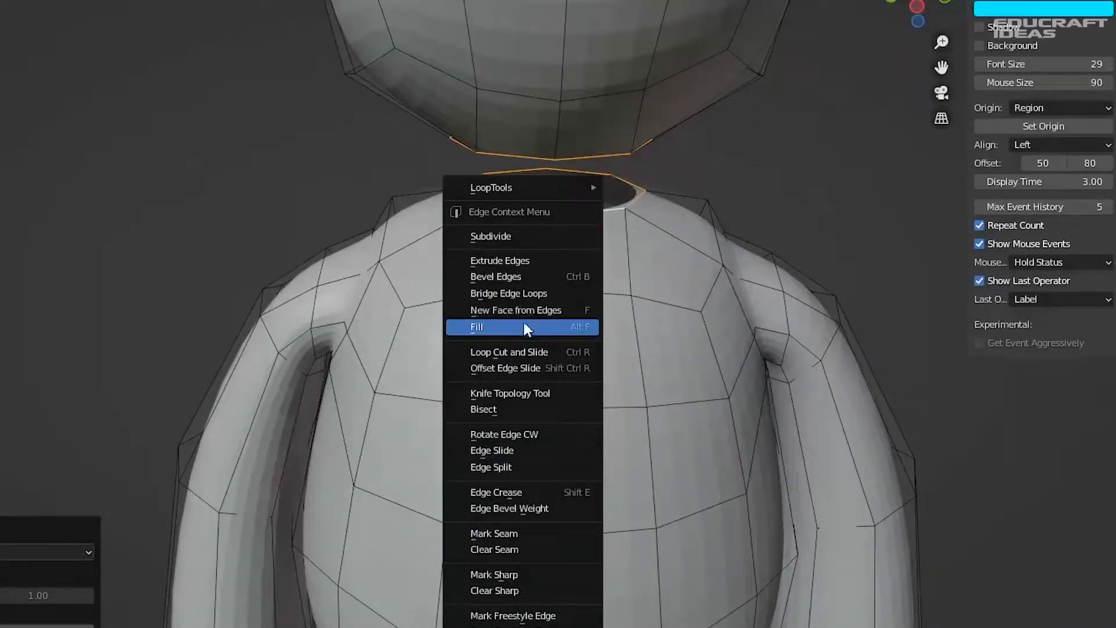
left_click(528, 293)
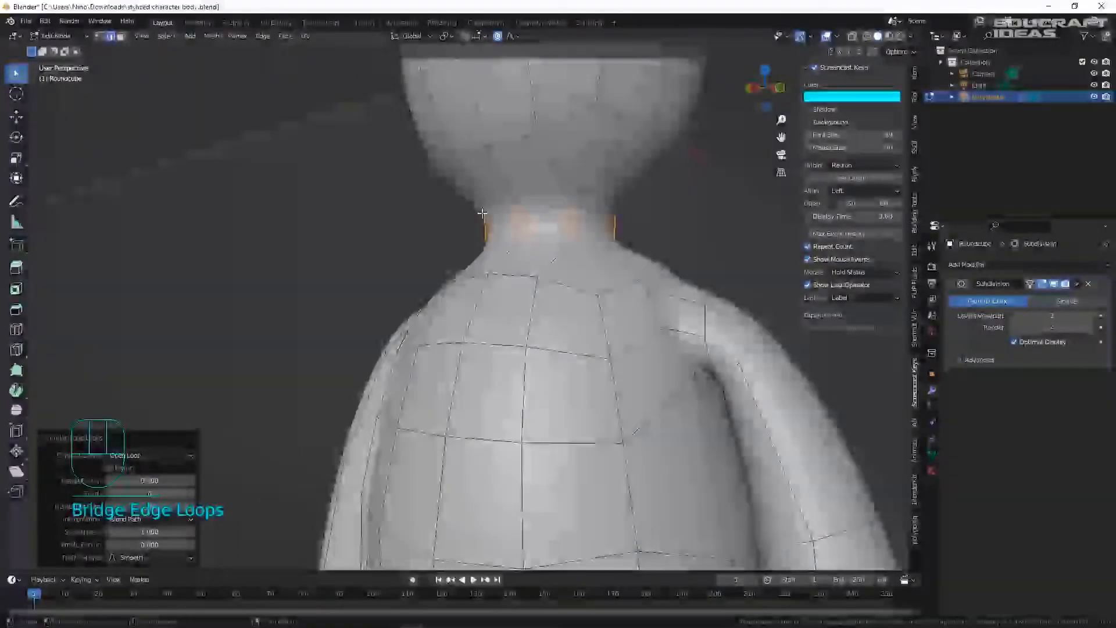
scroll(481, 213, "down", 5)
scroll(512, 225, "up", 6)
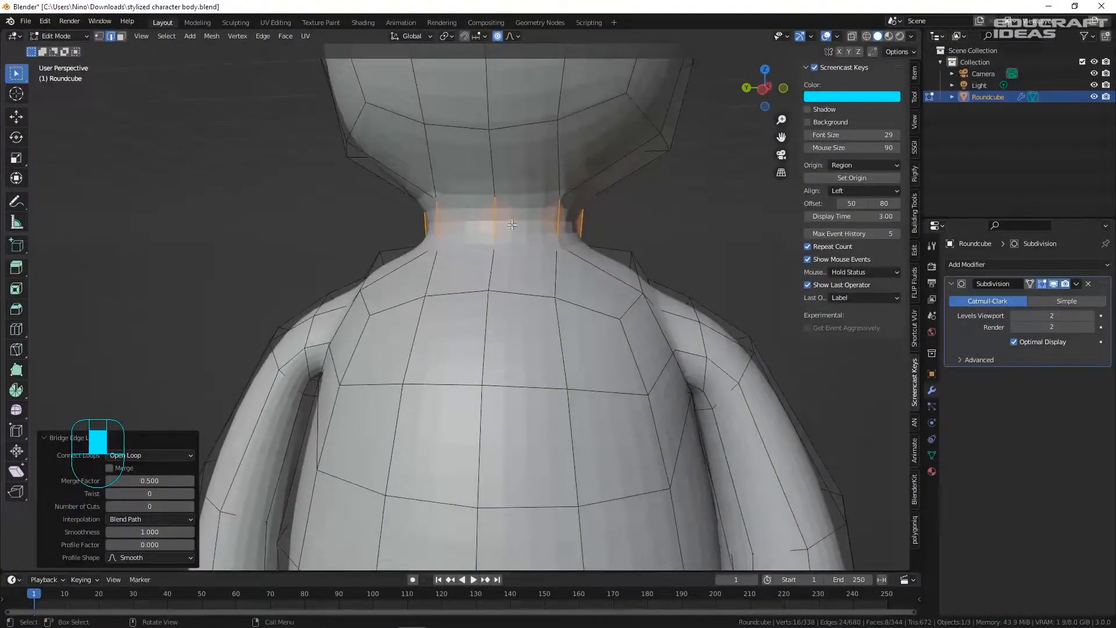
- Shrink the neck loop, then stretch it taller along Z
key("s")
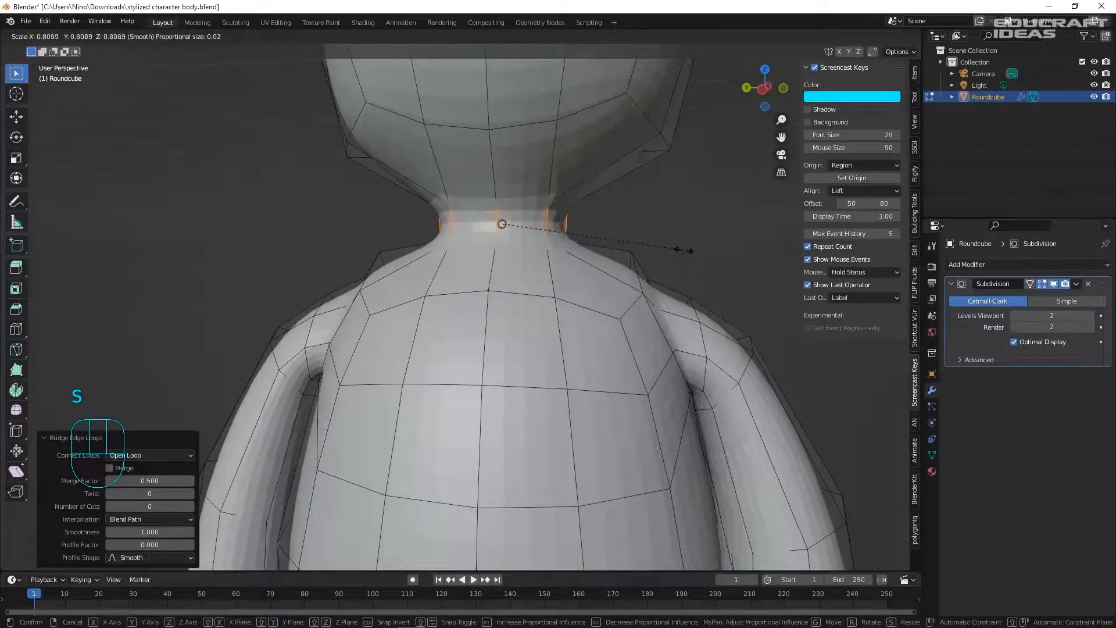
left_click(692, 250)
key("s")
key("z")
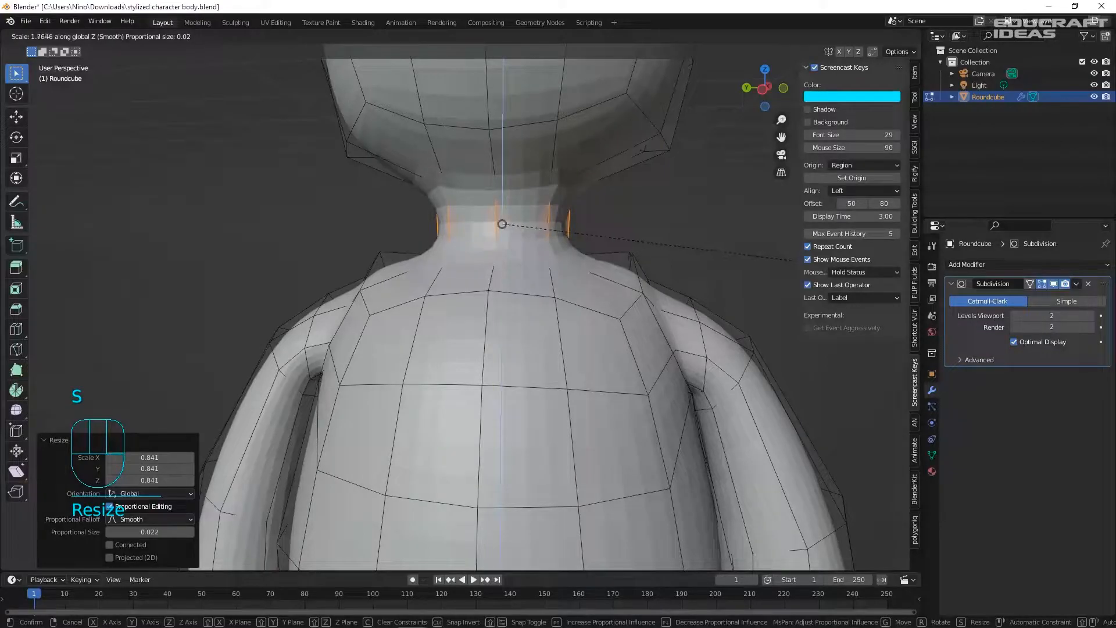
left_click(757, 257)
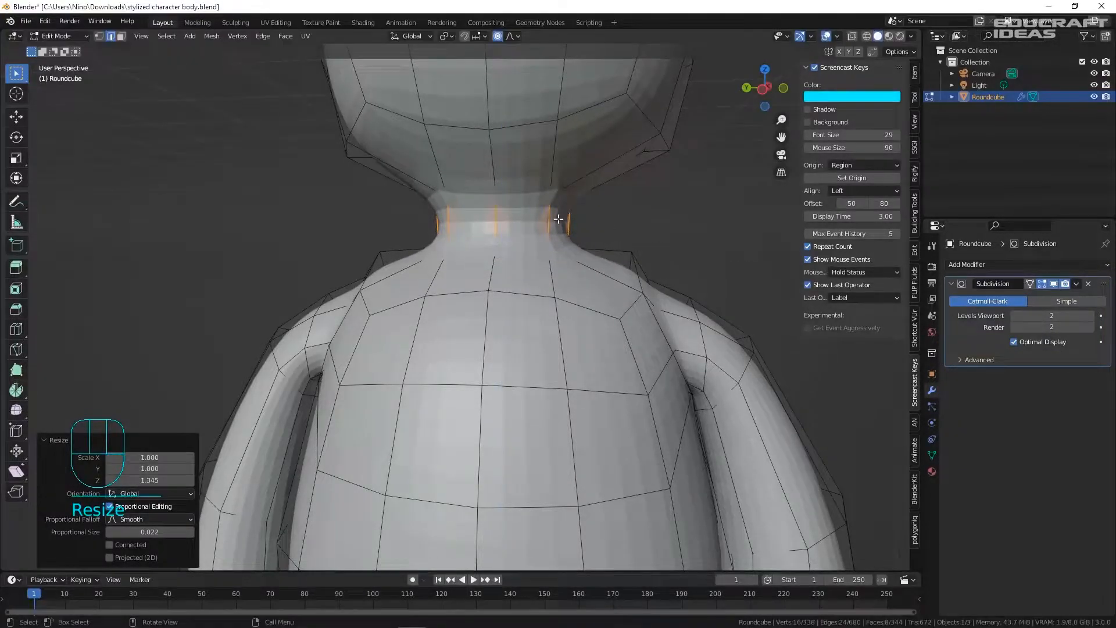
- Cut two edge rings around the neck and spread them apart vertically
scroll(552, 224, "up", 2)
key("ctrl+r")
scroll(467, 210, "up", 2)
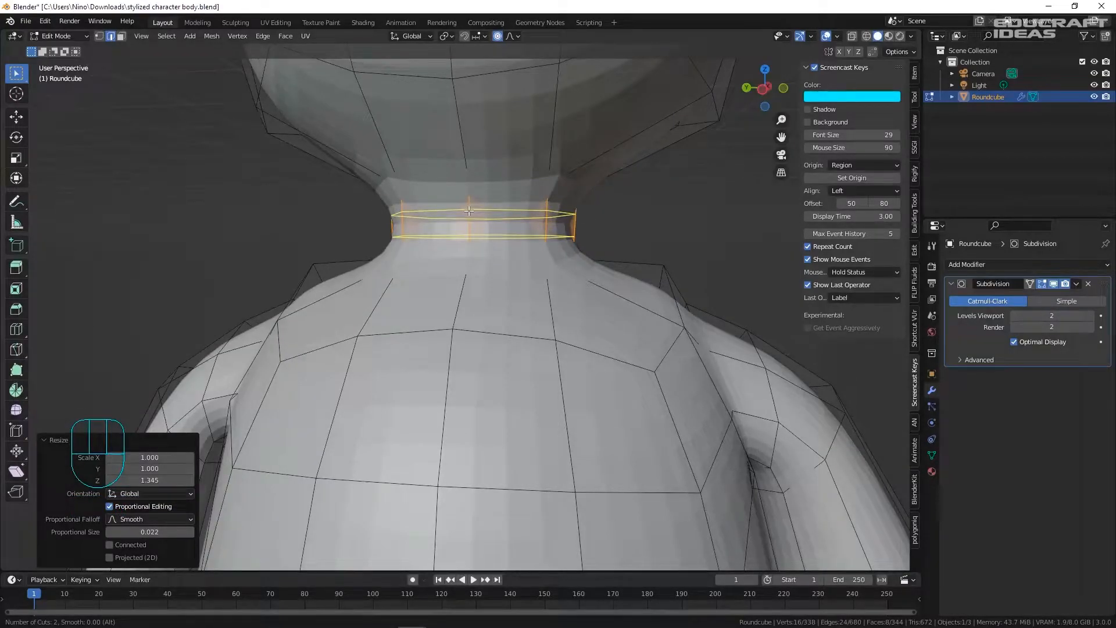
left_click(469, 211)
right_click(468, 211)
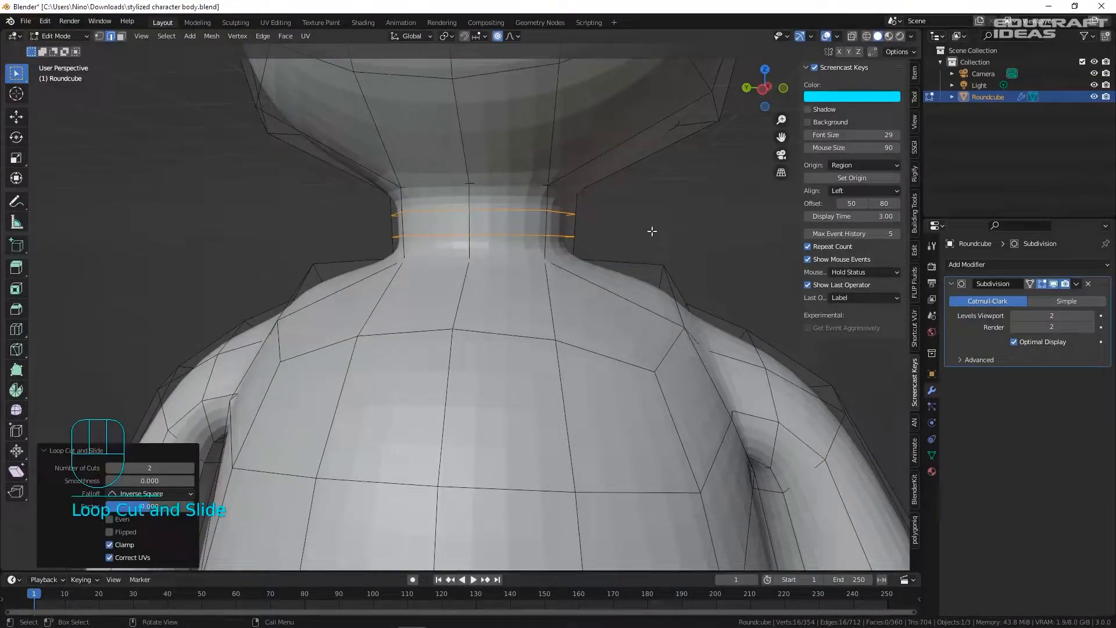
key("s")
key("z")
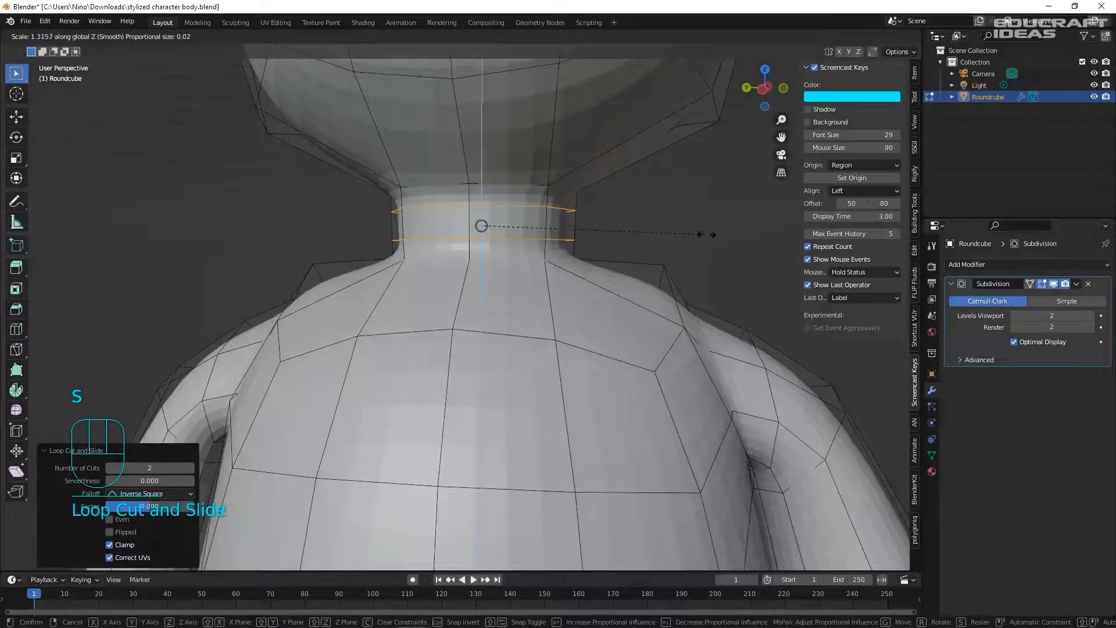
left_click(481, 225)
- Return to Object Mode to save the file, then go back into Edit Mode
key("Tab")
key("Tab")
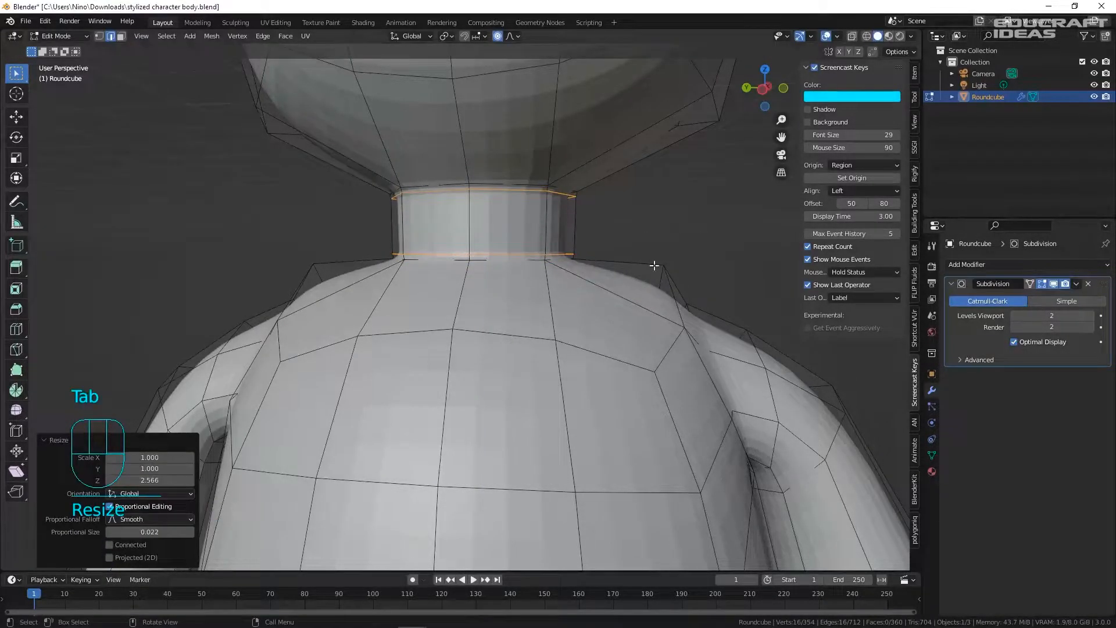
scroll(600, 225, "down", 5)
key("ctrl+s")
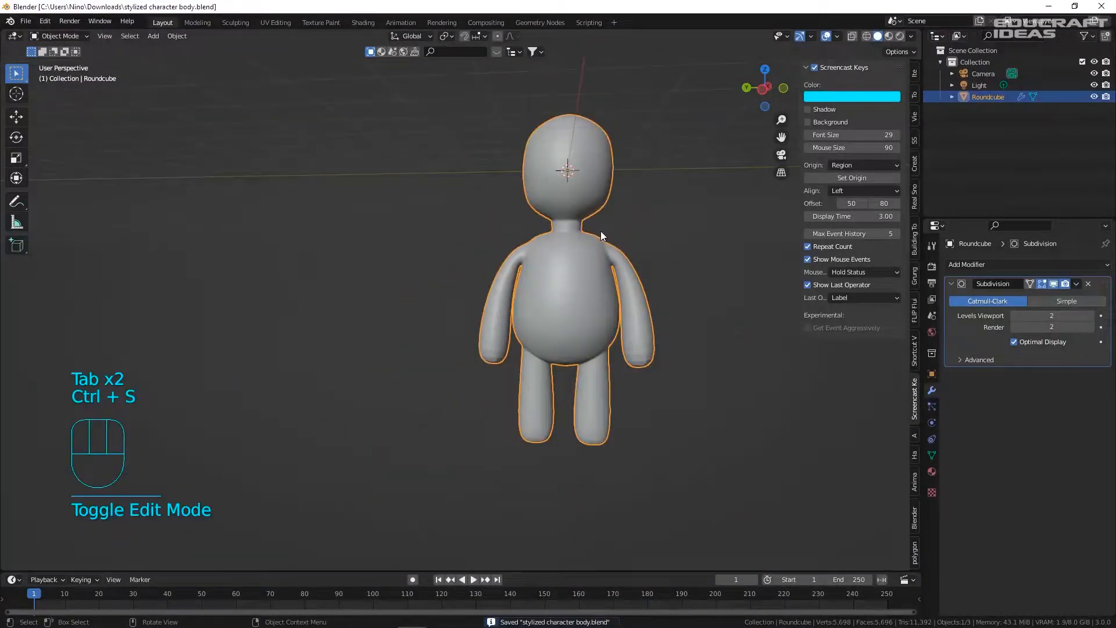
middle_click_drag(626, 214, 653, 232)
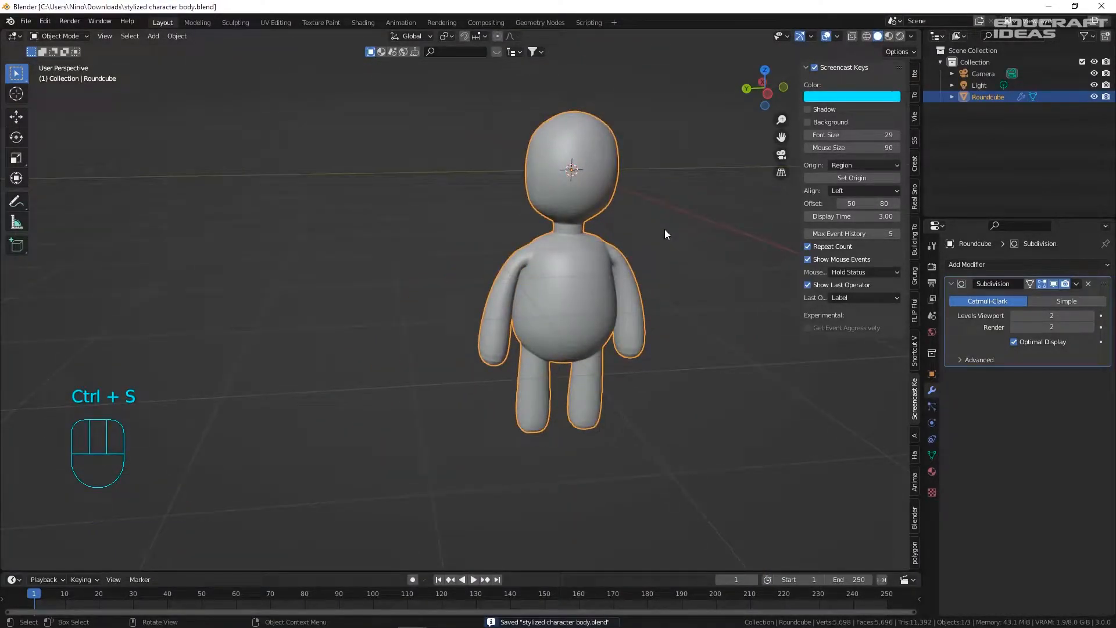
key("Tab")
scroll(442, 261, "up", 8)
- Dissolve the edge loop at the base of the neck
scroll(442, 261, "up", 2)
left_click(442, 239)
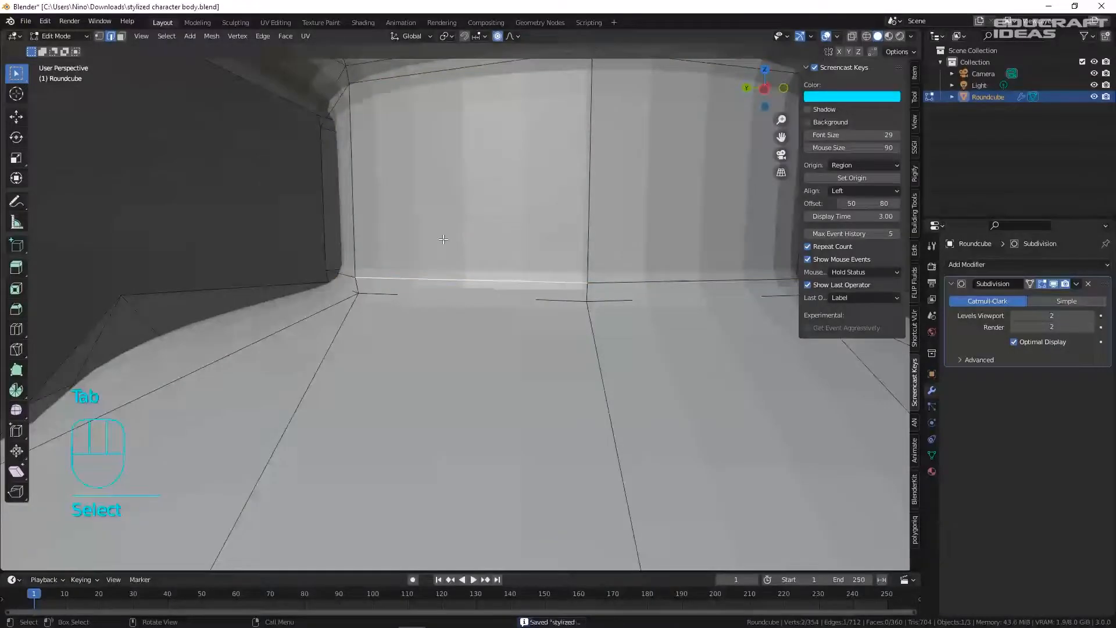
left_click(415, 280, "alt")
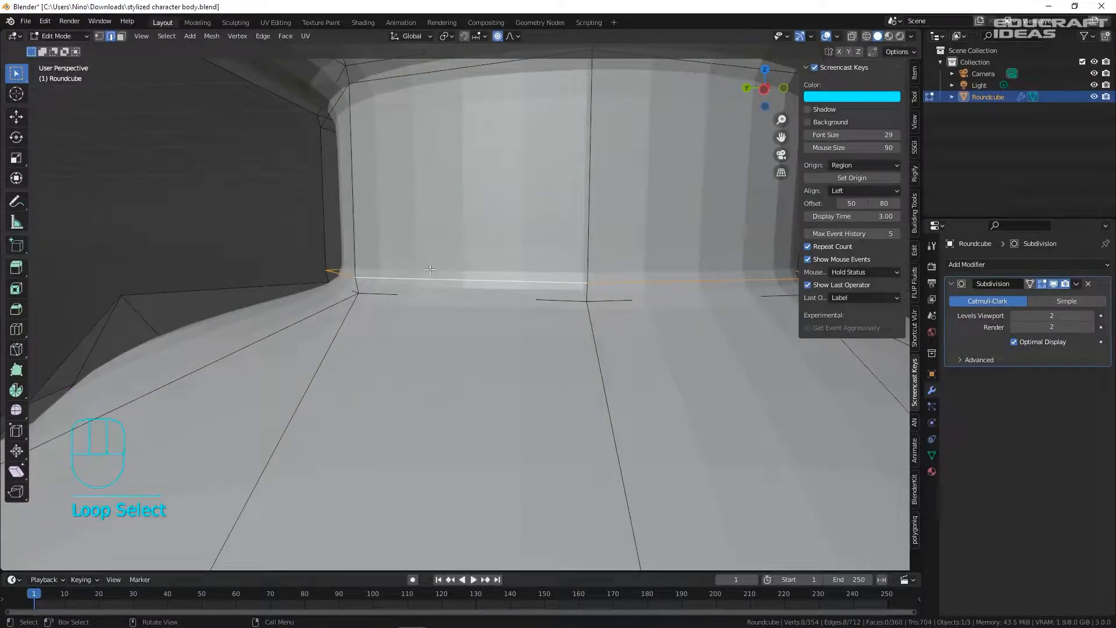
right_click(447, 265)
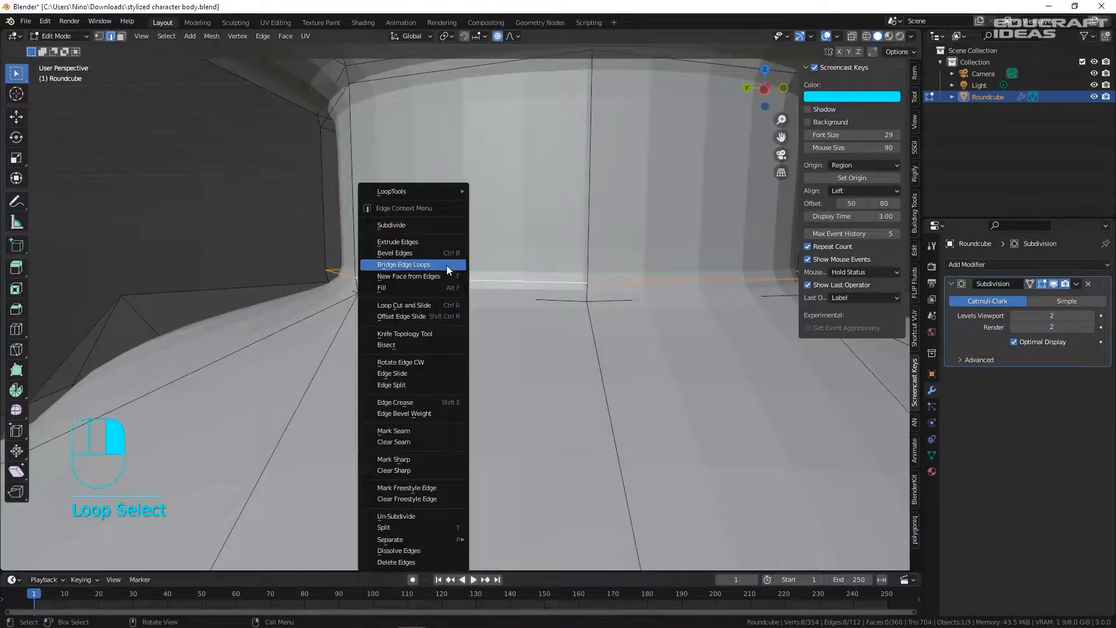
left_click(421, 550)
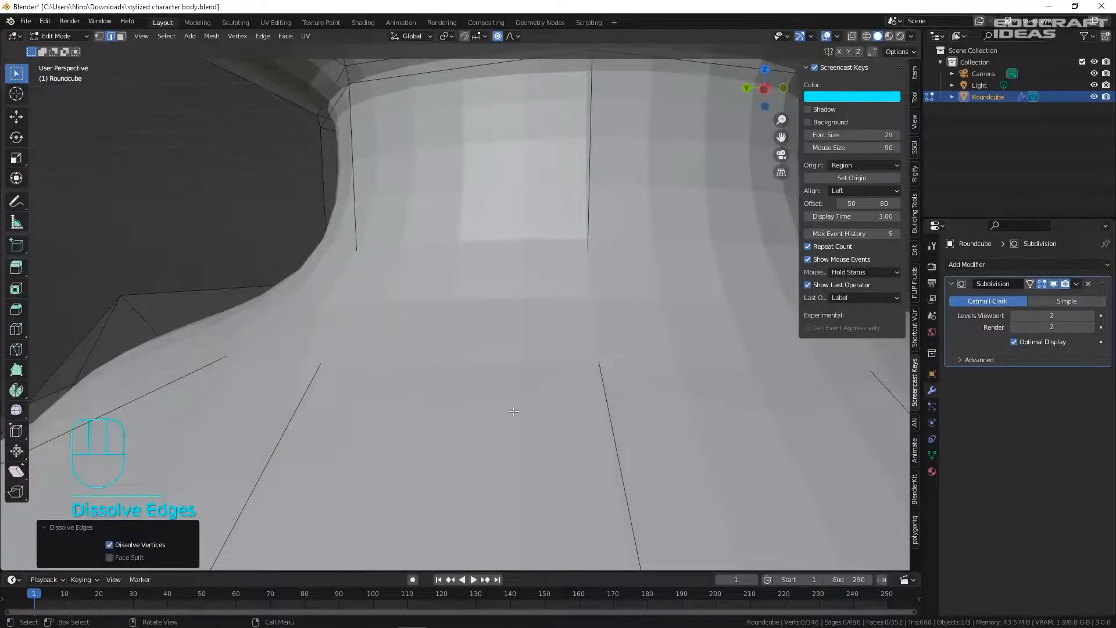
- Go back to Object Mode, deselect the character and save the file
key("Tab")
scroll(503, 338, "down", 8)
left_click(617, 343)
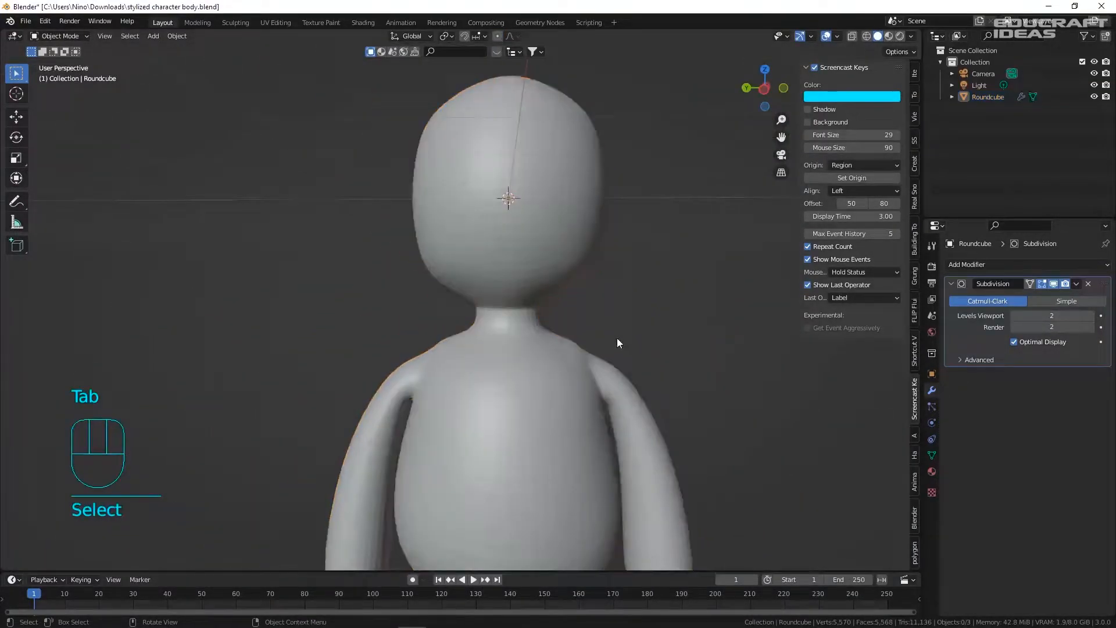
scroll(547, 377, "down", 5)
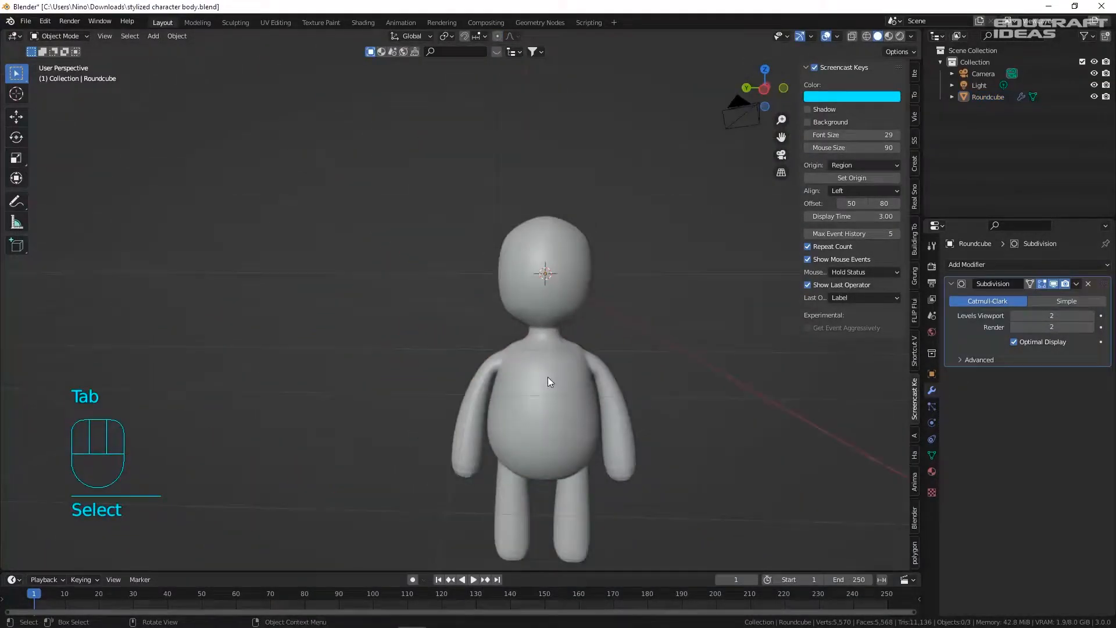
key("ctrl+s")
- Check the character in the right side view, save, and reopen the body mesh for editing
middle_click_drag(564, 367, 485, 291, "shift")
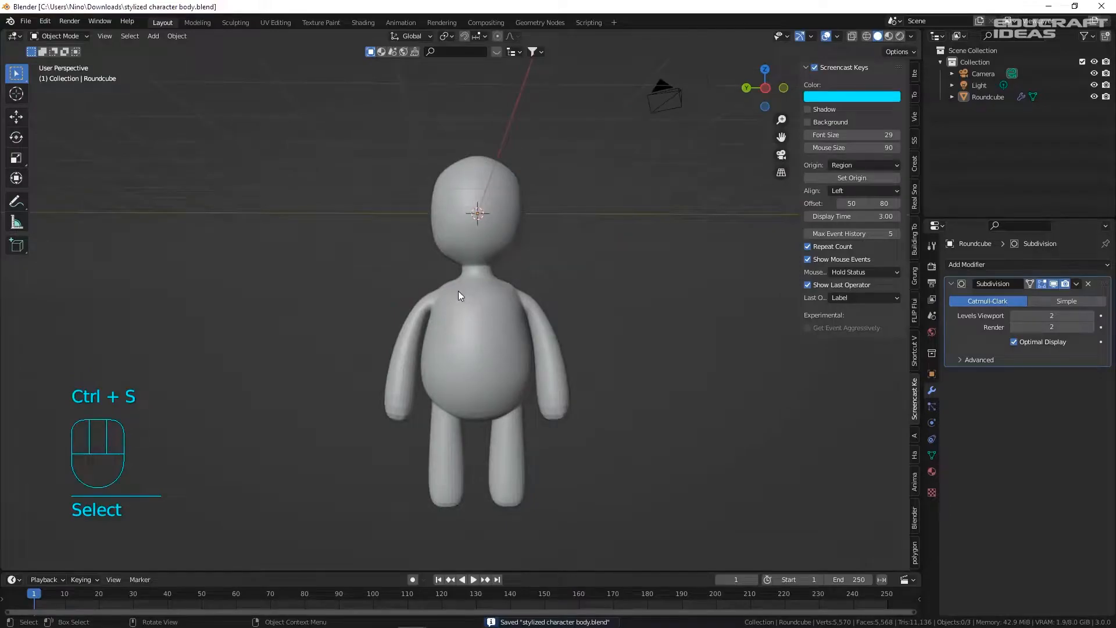
scroll(465, 282, "up", 7)
middle_click_drag(514, 255, 477, 212)
scroll(493, 241, "down", 6)
key("KP_3")
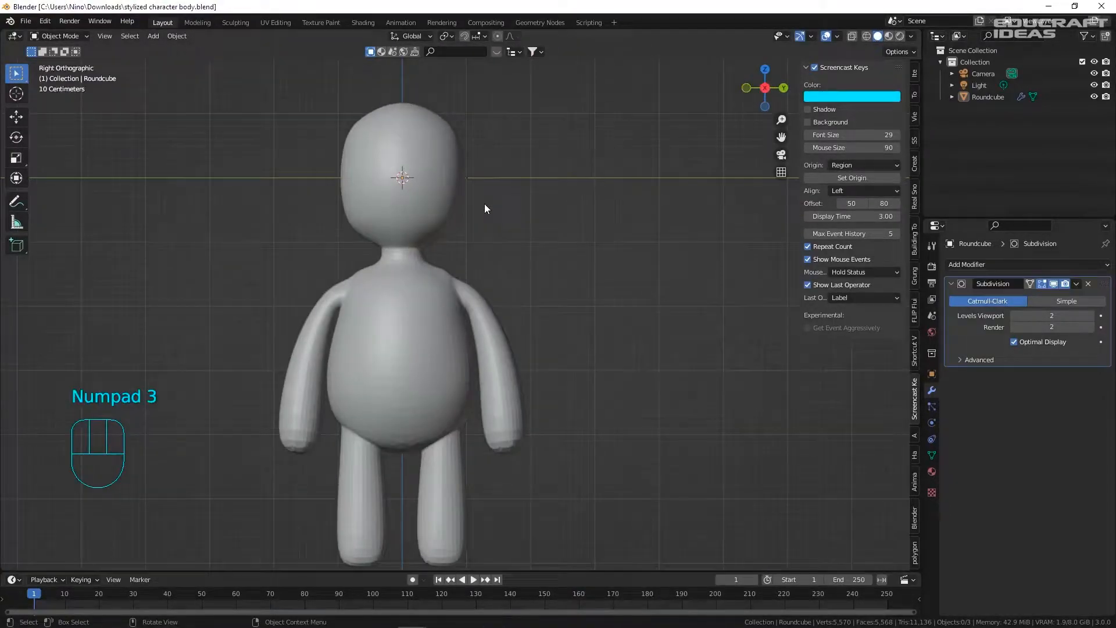
key("ctrl+s")
scroll(502, 206, "down", 3)
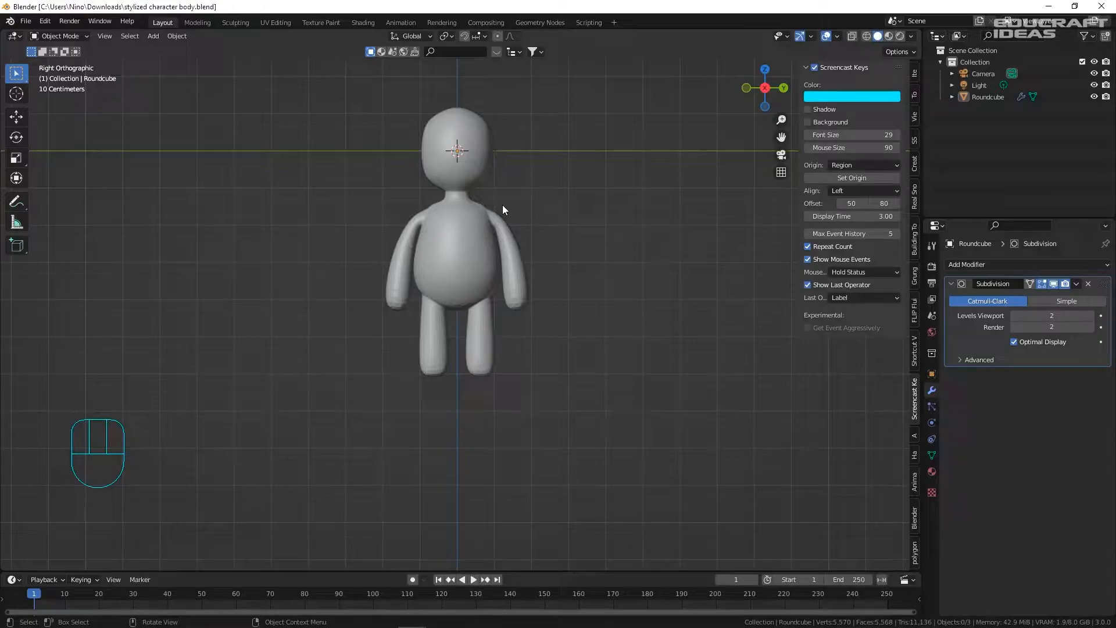
left_click(444, 235)
key("Tab")
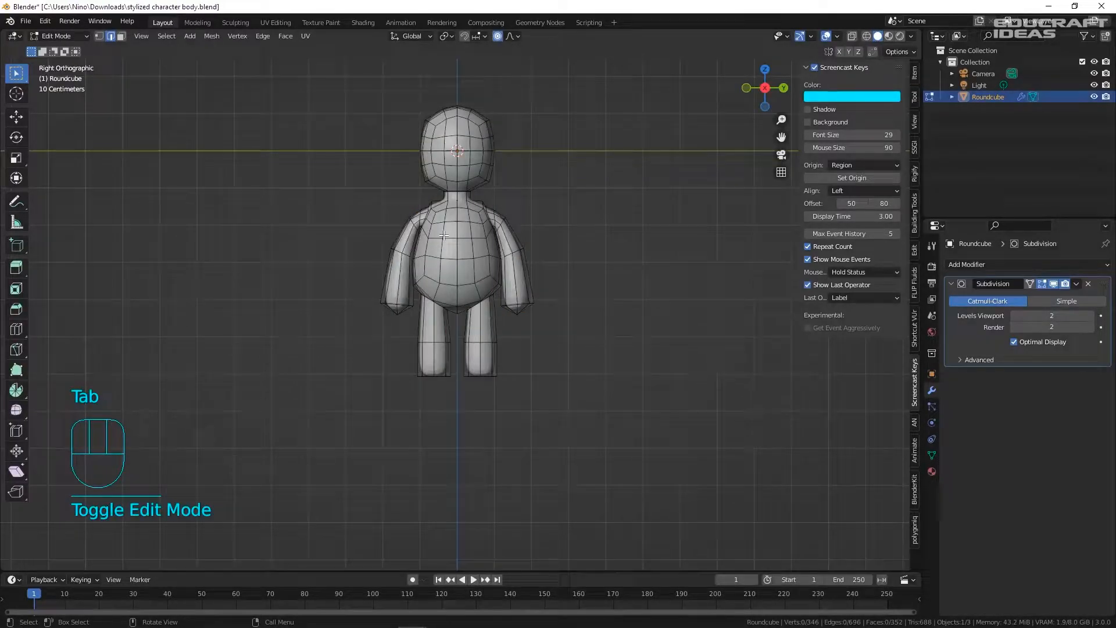
- Add the Spider-Man photo to the scene as a reference image
key("Tab")
key("Tab")
key("Tab")
key("shift+a")
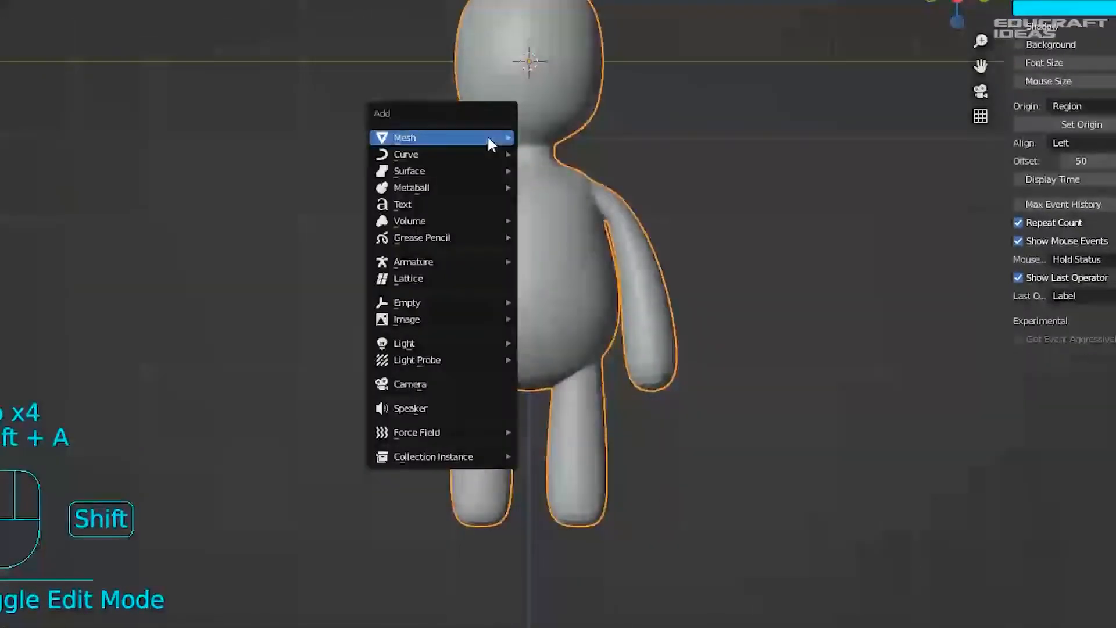
mouse_move(451, 314)
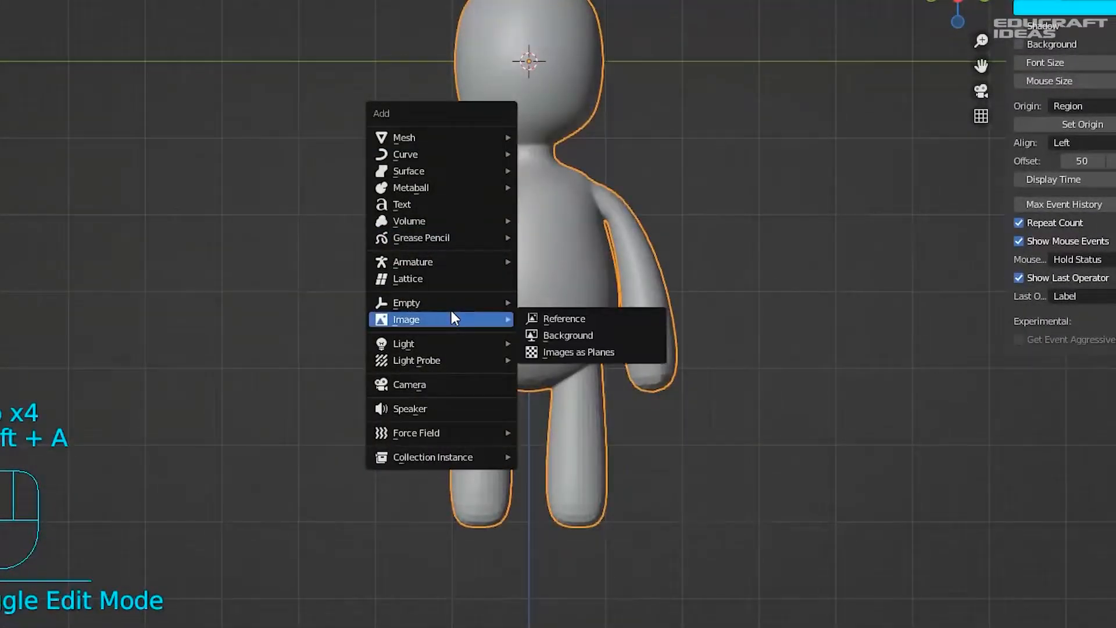
left_click(563, 318)
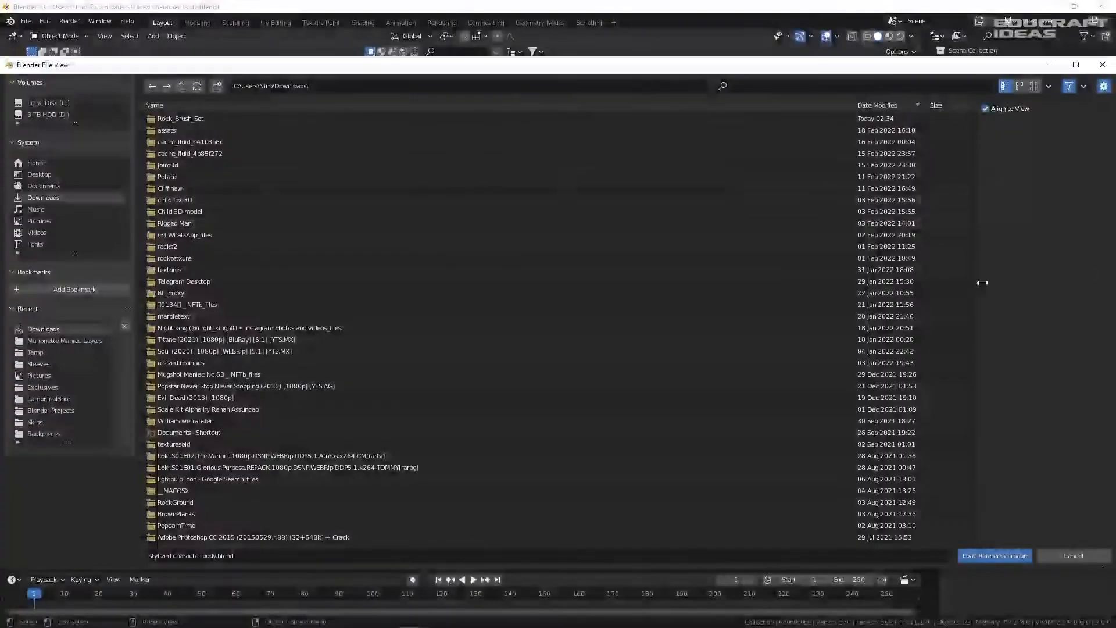
scroll(369, 242, "down", 4)
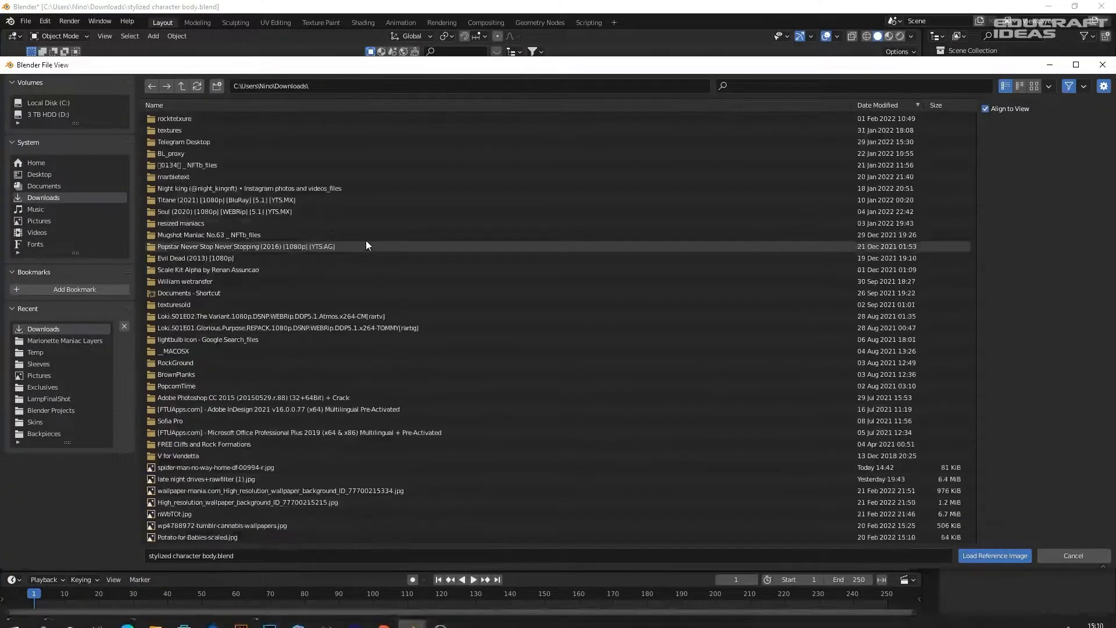
double_click(252, 442)
- Place the reference image behind the character and scale it to 3.045
middle_click_drag(555, 255, 605, 223)
key("g")
left_click(492, 204)
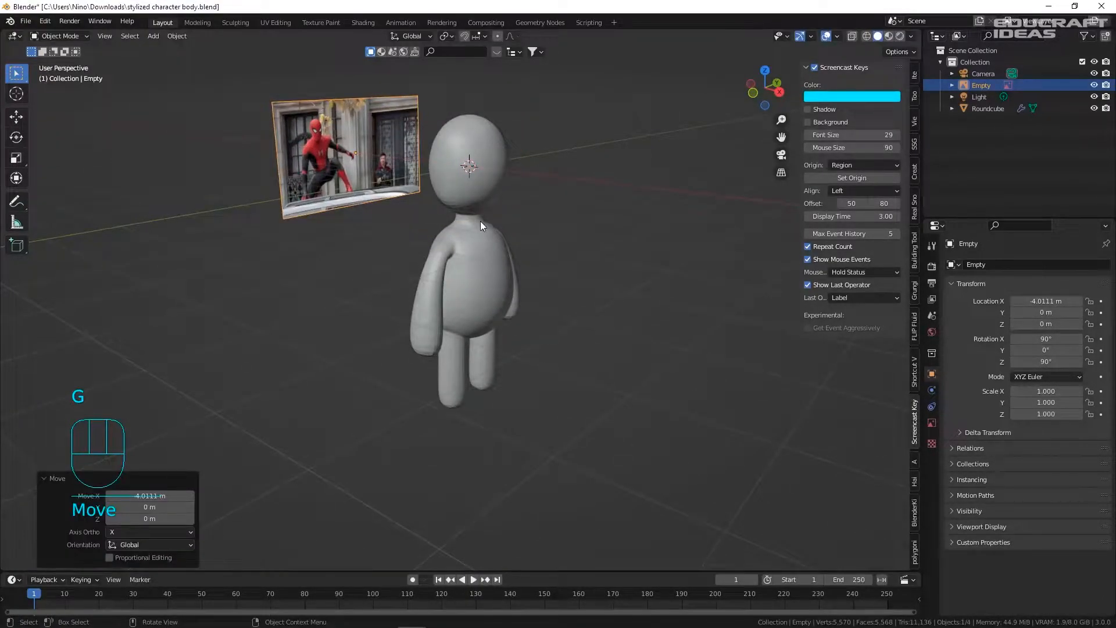
key("s")
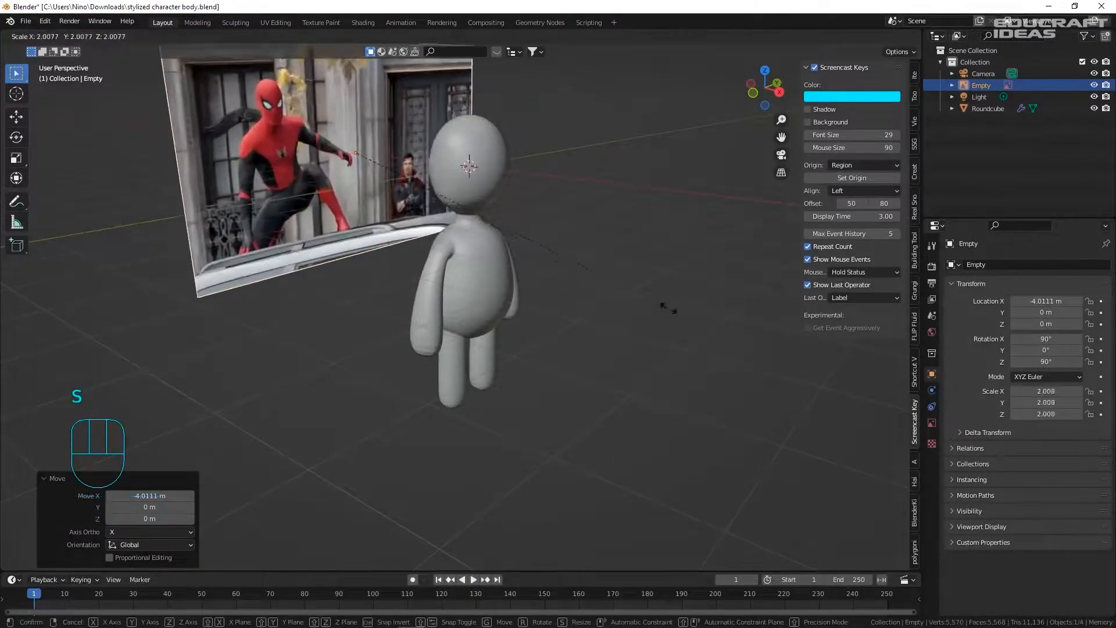
left_click(856, 322)
- Shrink the reference image slightly and move it along X to -8.7168 m
scroll(475, 213, "down", 4)
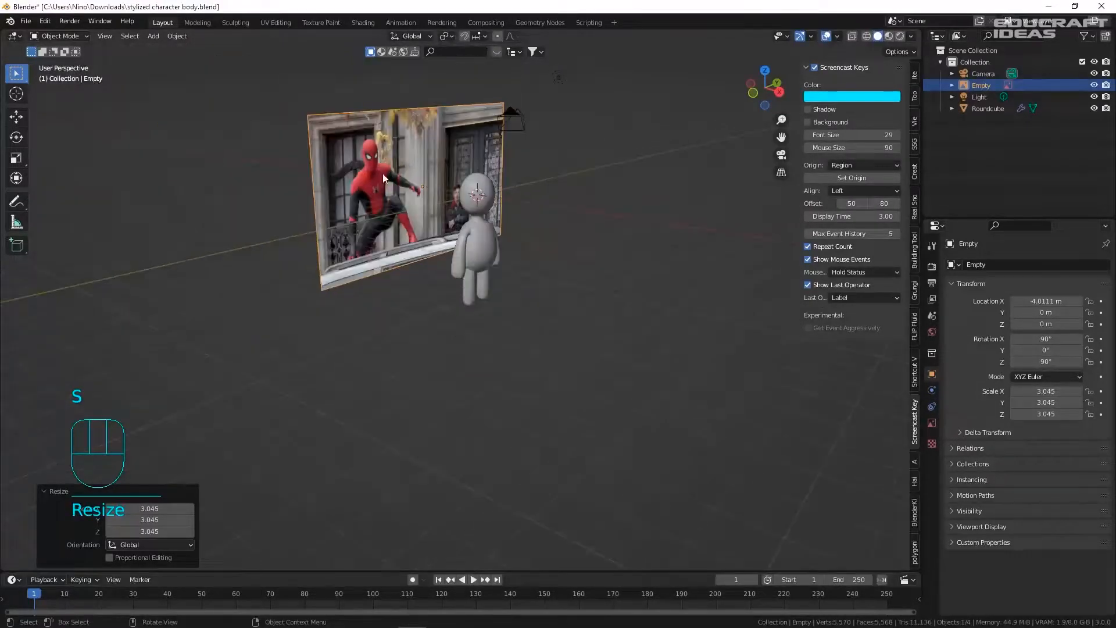
scroll(383, 173, "up", 2)
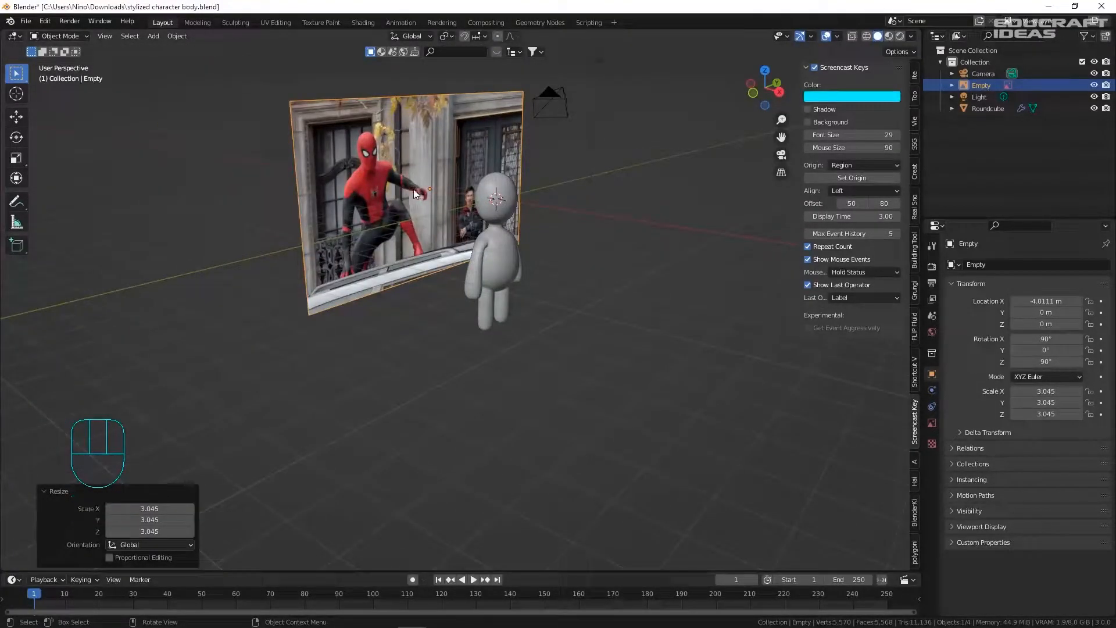
key("s")
left_click(512, 218)
key("g")
key("x")
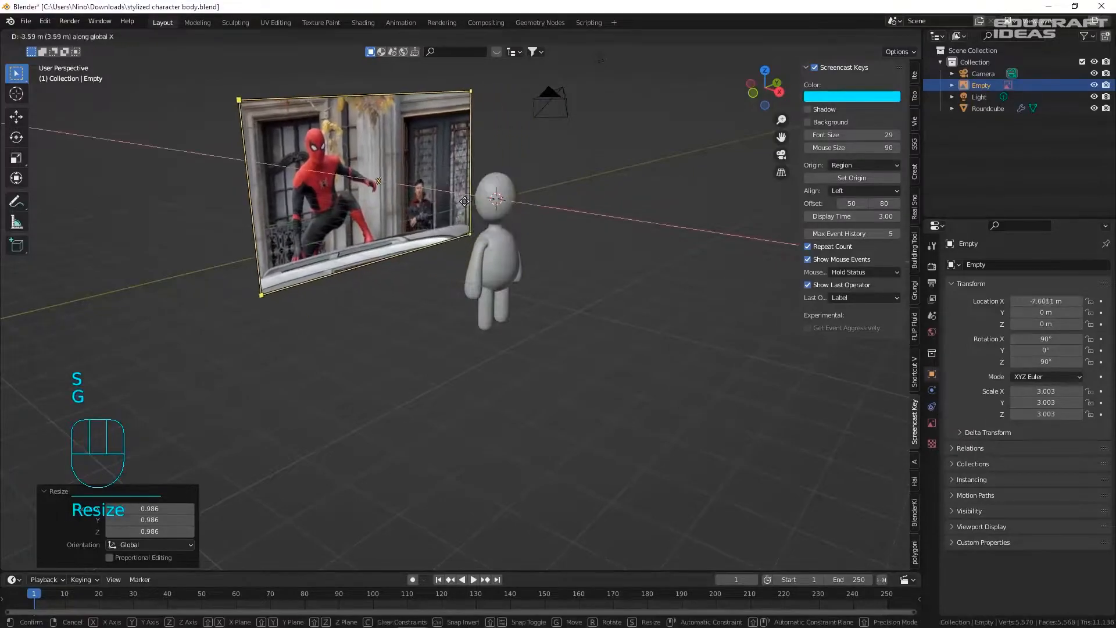
left_click(427, 206)
- Save the file after viewing the image and character from the front
middle_click_drag(578, 227, 646, 256)
scroll(650, 259, "up", 3)
middle_click_drag(494, 183, 392, 128)
scroll(391, 128, "up", 2)
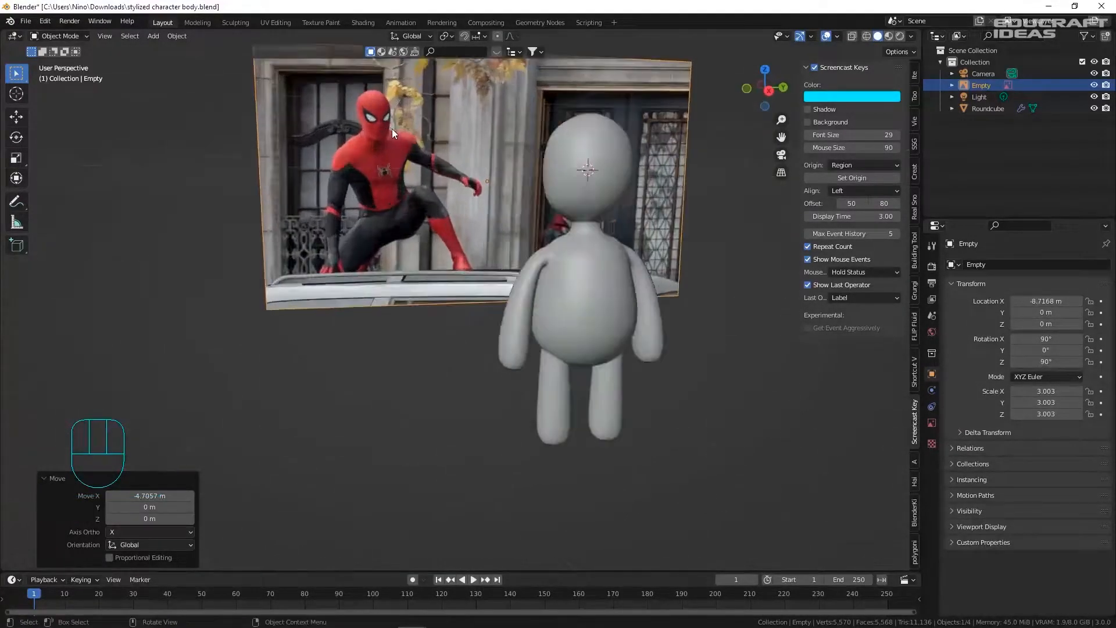
key("ctrl+s")
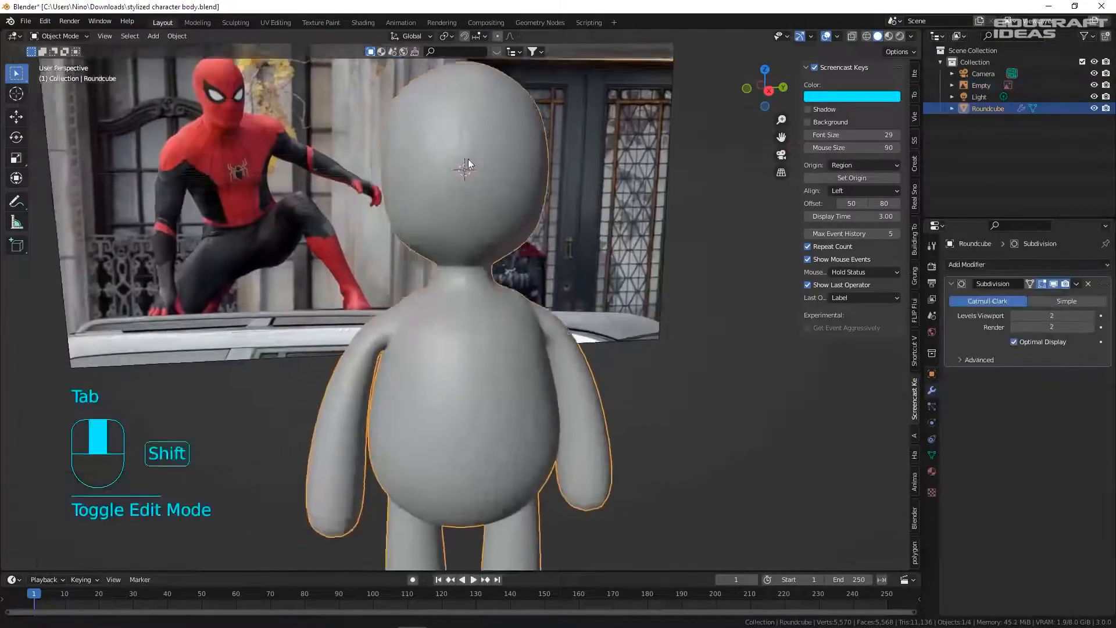
middle_click_drag(468, 159, 465, 159, "shift")
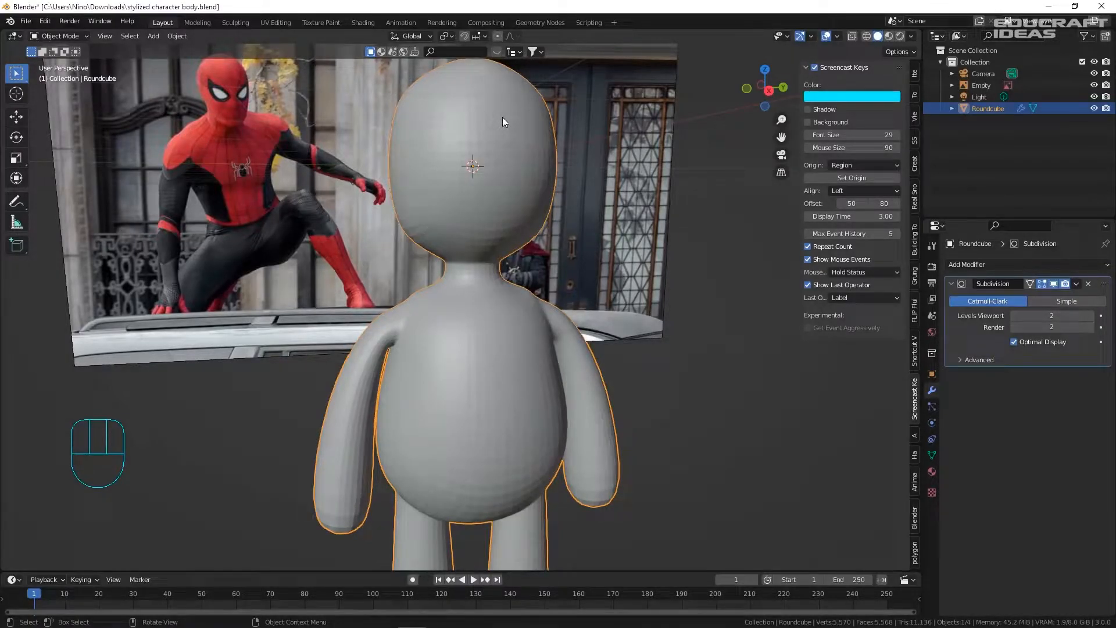
- Enter Edit Mode on the character with face selection active
scroll(214, 158, "up", 3)
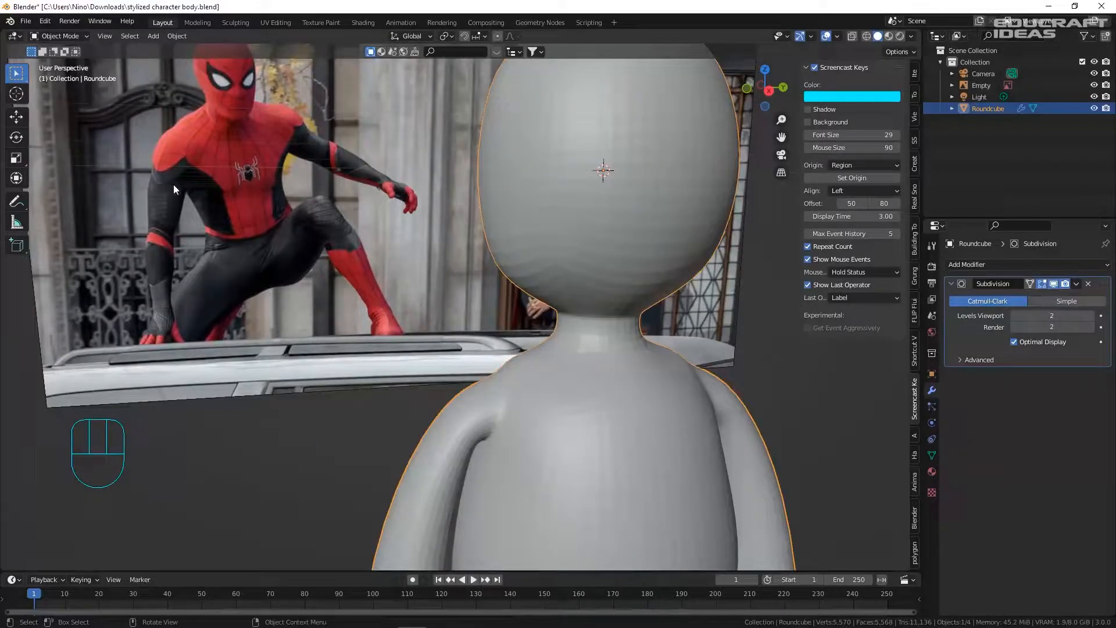
scroll(171, 183, "up", 5)
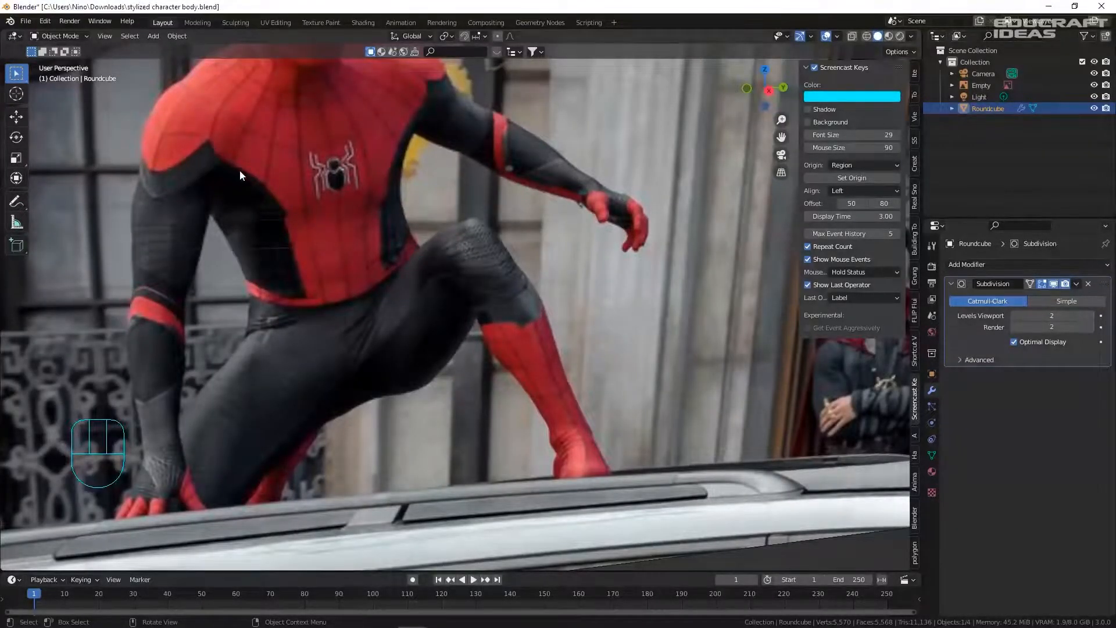
scroll(239, 222, "down", 8)
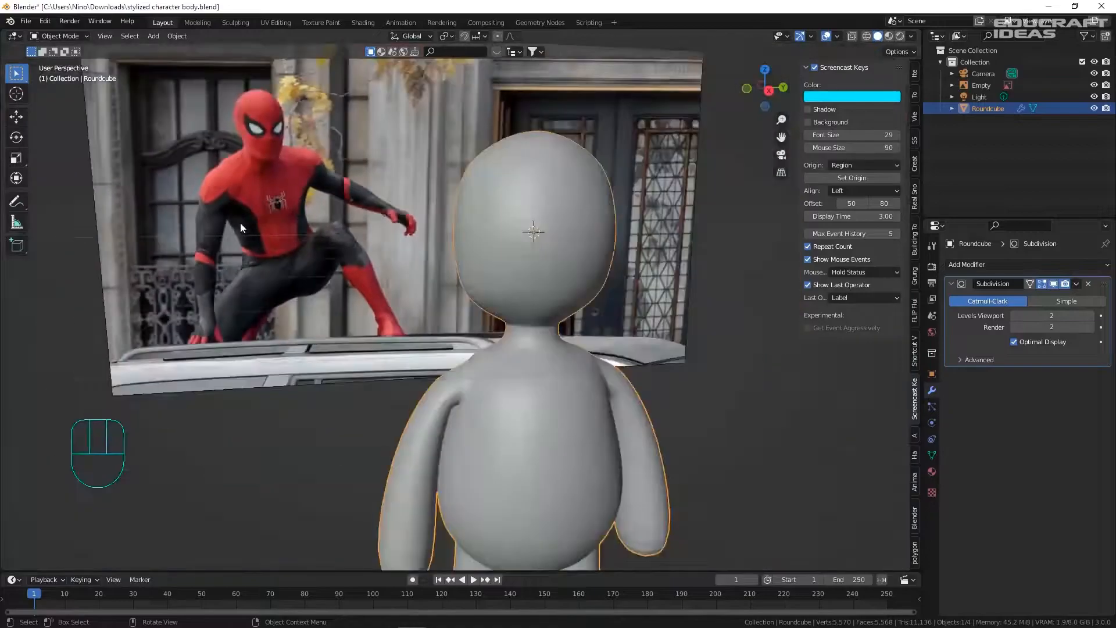
middle_click_drag(411, 341, 511, 261, "shift")
key("Tab")
key("3")
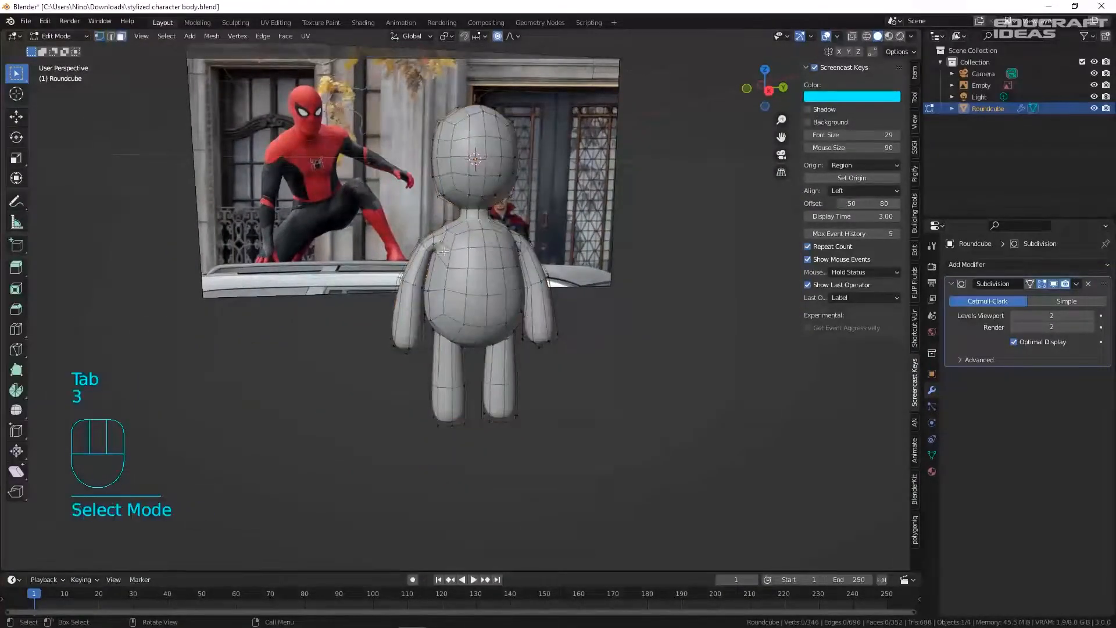
scroll(416, 235, "up", 3)
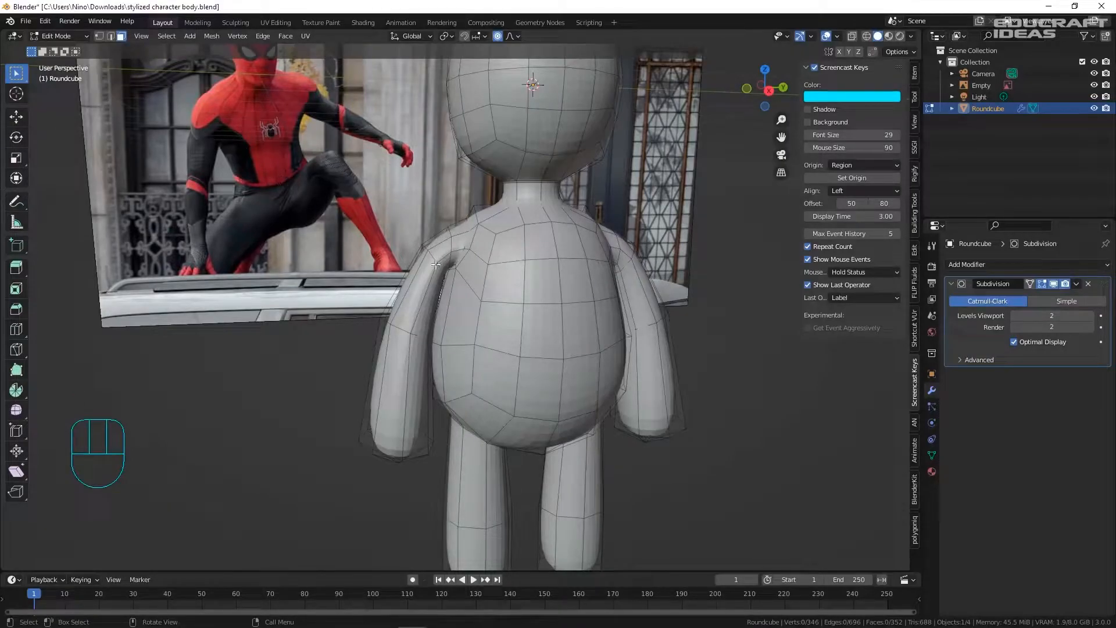
scroll(437, 264, "up", 6)
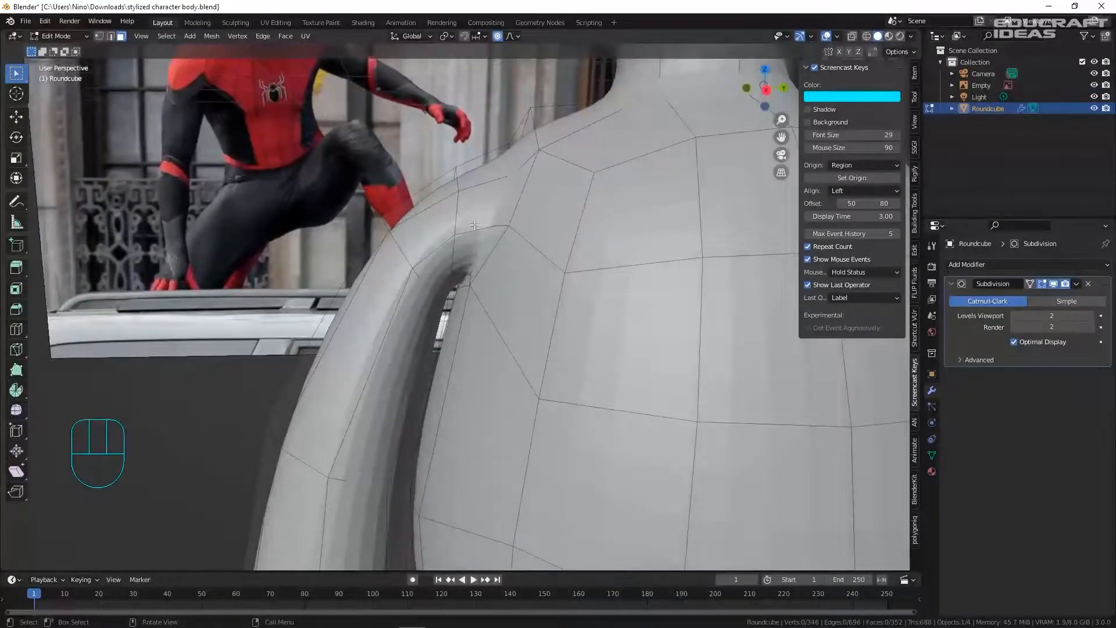
- Select the armpit and arm face rings on the first arm, plus torso-side and shoulder faces
left_click(474, 225, "alt")
scroll(467, 221, "down", 5)
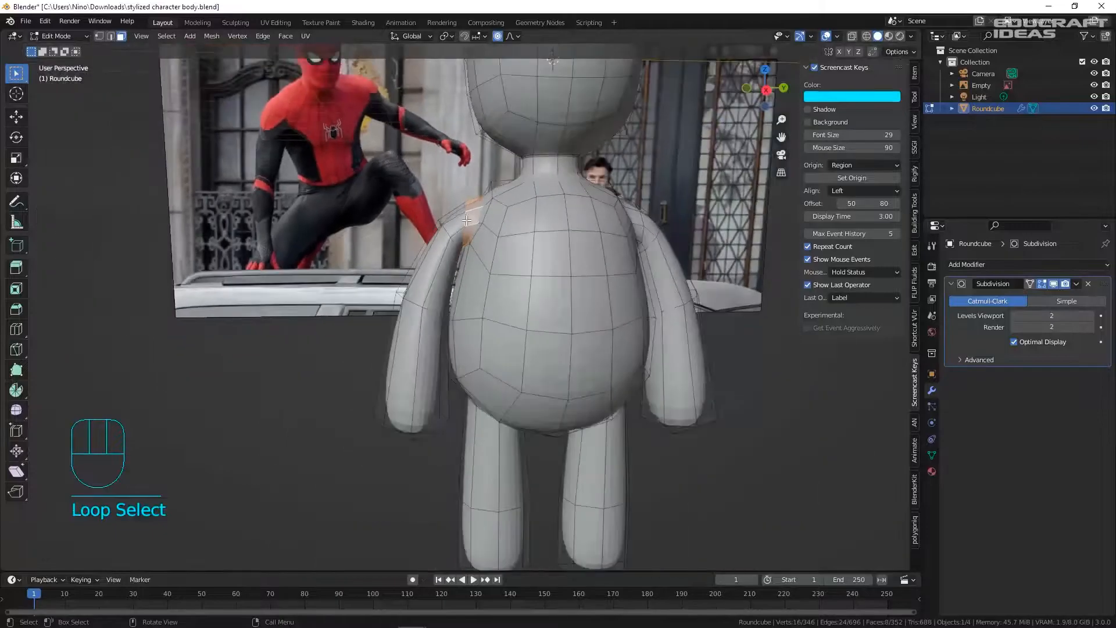
scroll(467, 207, "up", 3)
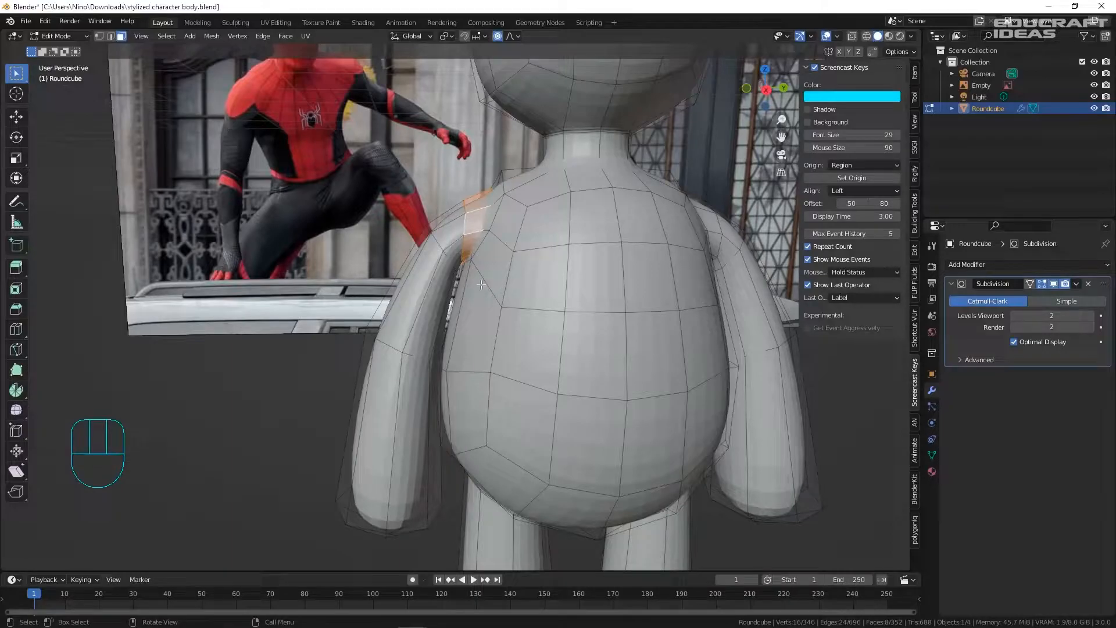
left_click(451, 239, "alt+shift")
left_click(428, 271, "alt+shift")
middle_click_drag(425, 282, 416, 256)
scroll(401, 276, "down", 3)
left_click(412, 276, "shift")
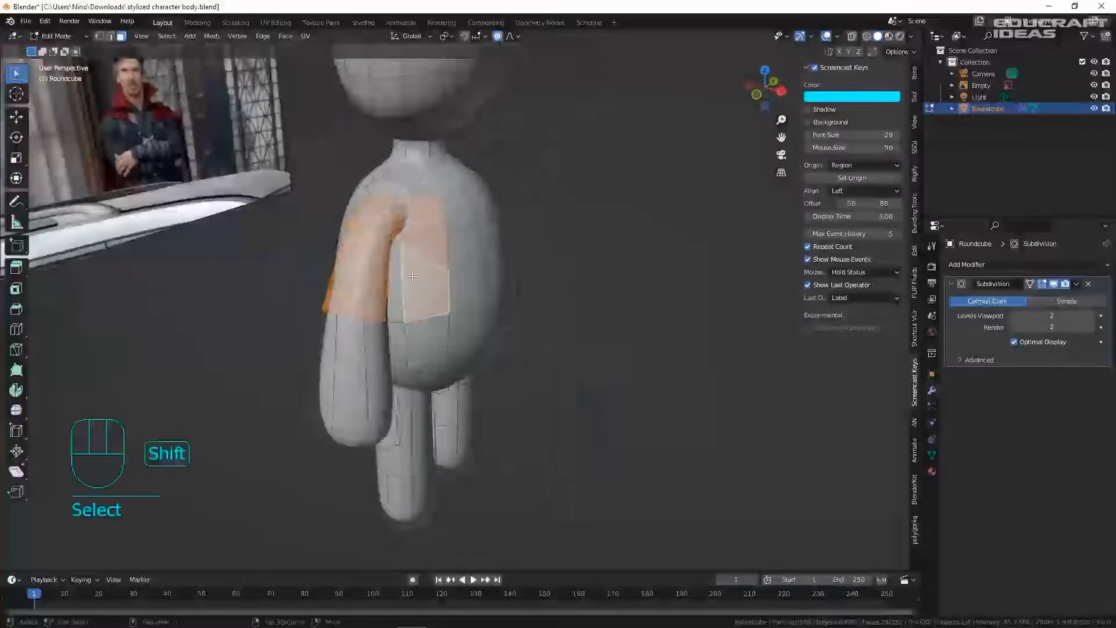
left_click(426, 340, "shift")
middle_click_drag(426, 340, 466, 343)
left_click(337, 320, "shift")
middle_click_drag(372, 325, 465, 261)
scroll(523, 250, "up", 5)
scroll(581, 233, "down", 5)
middle_click_drag(581, 233, 470, 263)
left_click(555, 178, "shift")
scroll(564, 186, "down", 5)
- Add three face loops on the right arm to the selection
key("KP_1")
key("KP_3")
scroll(471, 262, "up", 1)
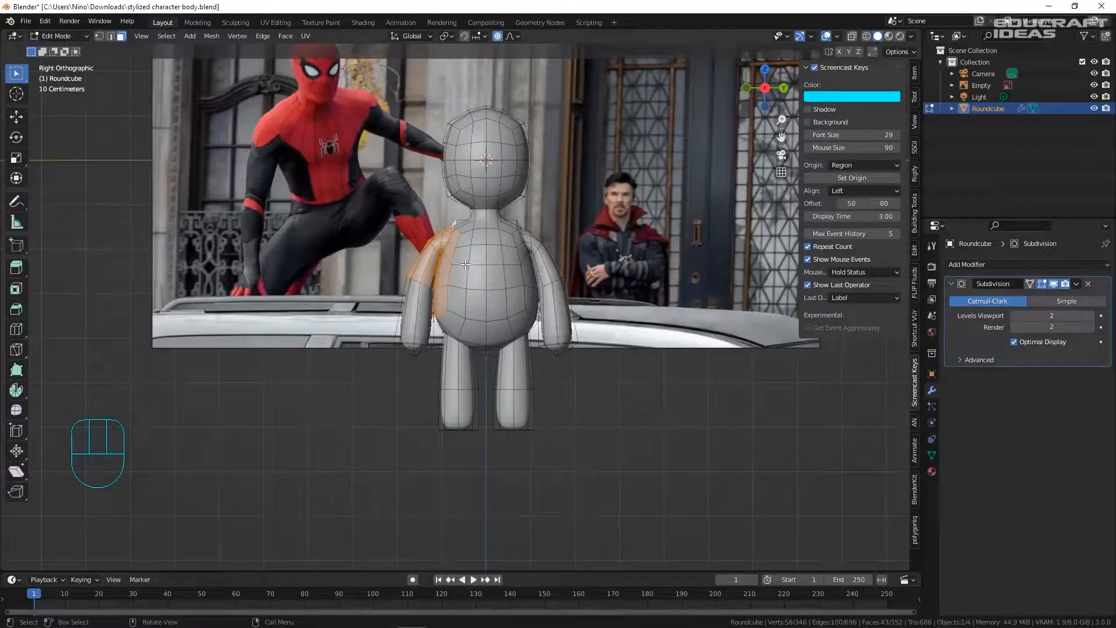
scroll(492, 251, "up", 2)
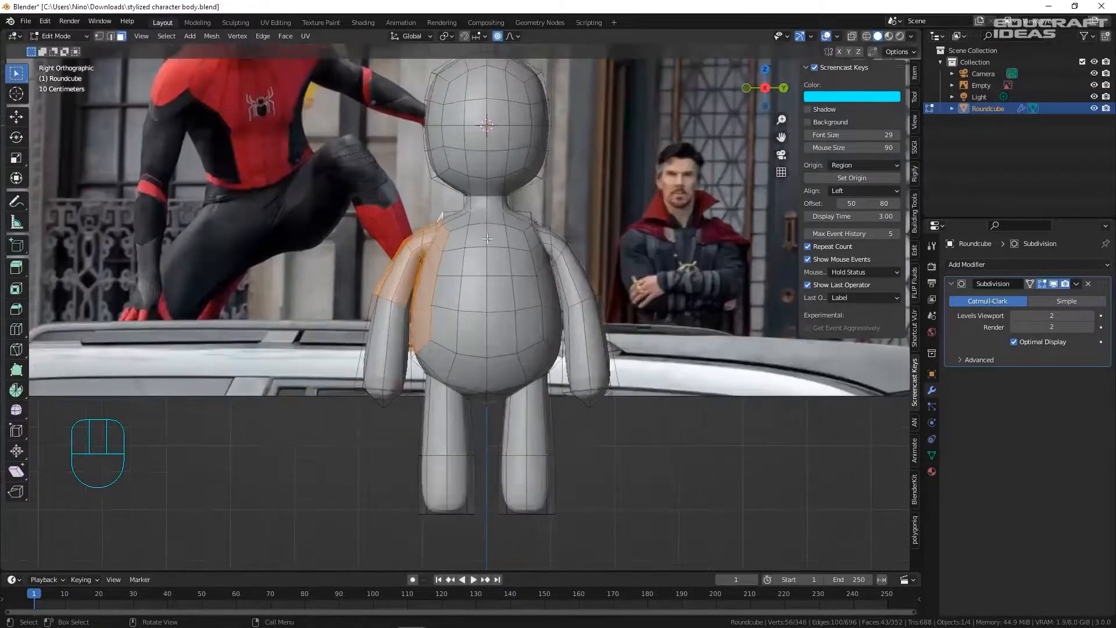
middle_click_drag(520, 239, 473, 279)
scroll(578, 216, "up", 4)
mouse_move(578, 216)
middle_mouse_down()
mouse_move(727, 209)
mouse_move(569, 210)
middle_mouse_up()
double_click(572, 209, "shift")
double_click(615, 226, "shift")
double_click(653, 274, "shift")
middle_click_drag(654, 272, 562, 273)
- Add the torso faces beside the right arm to the selection
left_click(573, 268, "shift")
left_click_drag(575, 325, 580, 333, "shift")
middle_click_drag(580, 332, 532, 327)
left_click(590, 343, "shift")
left_click(569, 389, "shift")
middle_click_drag(586, 386, 546, 378)
left_click(614, 414, "shift")
scroll(622, 244, "up", 4)
left_click(674, 372, "shift")
left_click(582, 401, "shift")
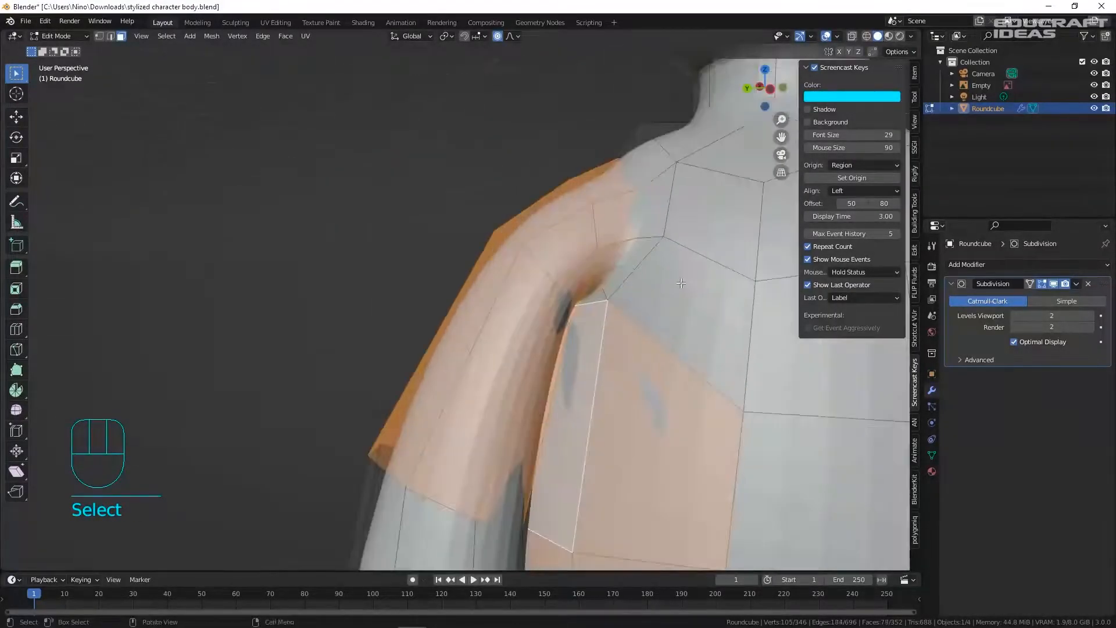
left_click(637, 274, "shift")
scroll(697, 236, "down", 4)
- Add the right shoulder faces to the selection
left_click(665, 224, "shift")
middle_click_drag(666, 222, 706, 220)
left_click(618, 190, "shift")
left_click(591, 201, "shift")
scroll(593, 209, "down", 6)
middle_click_drag(593, 215, 698, 252)
scroll(464, 150, "up", 4)
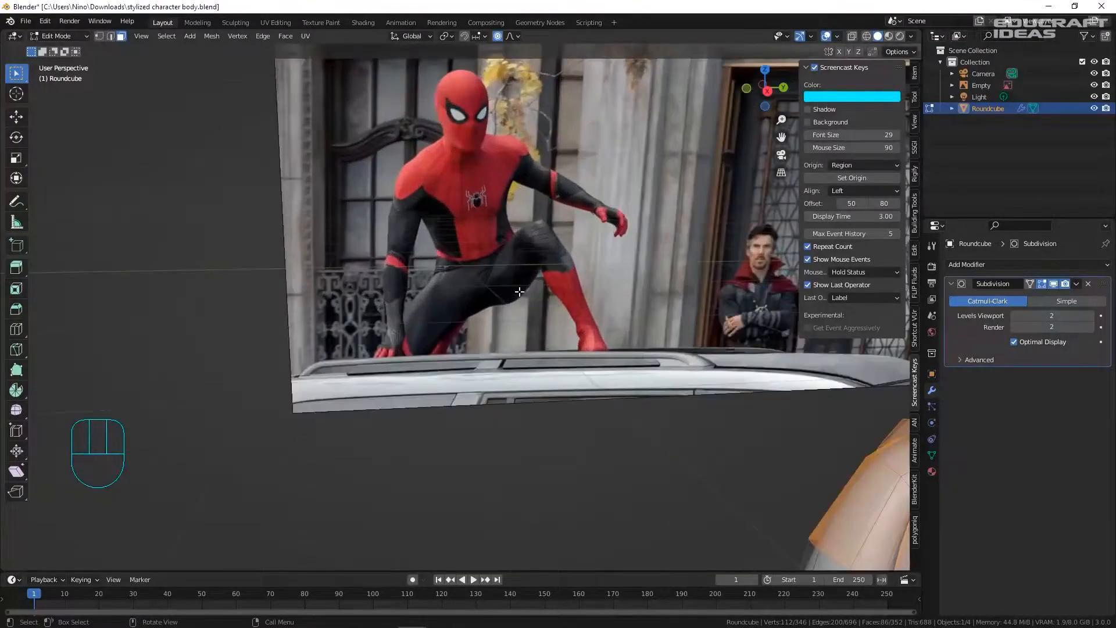
scroll(521, 282, "up", 1)
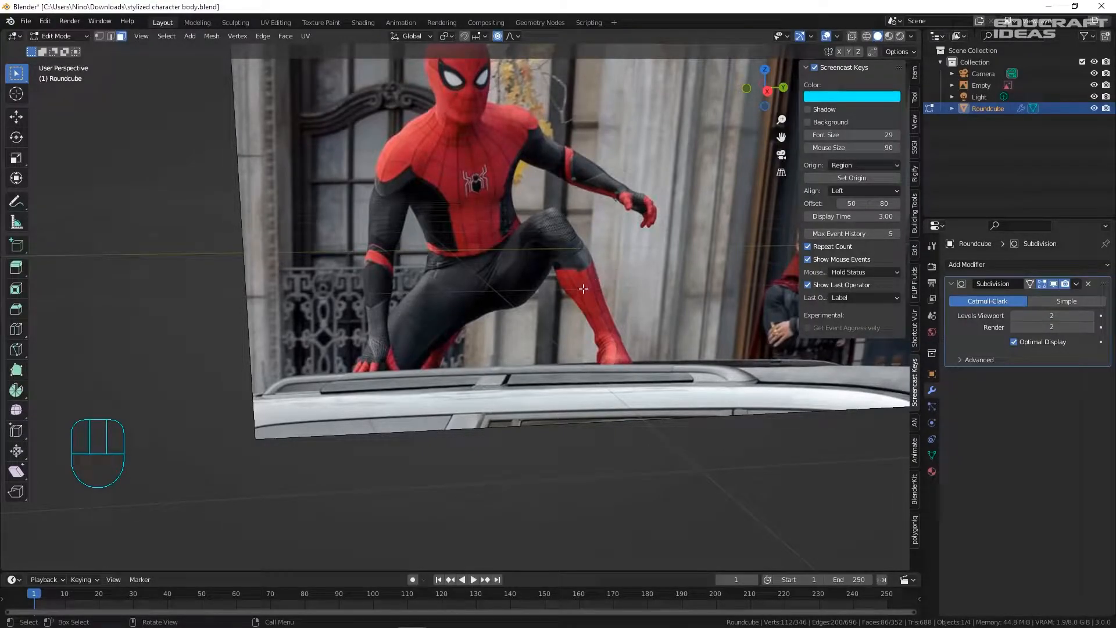
scroll(583, 288, "down", 6)
middle_click_drag(593, 314, 503, 319, "shift")
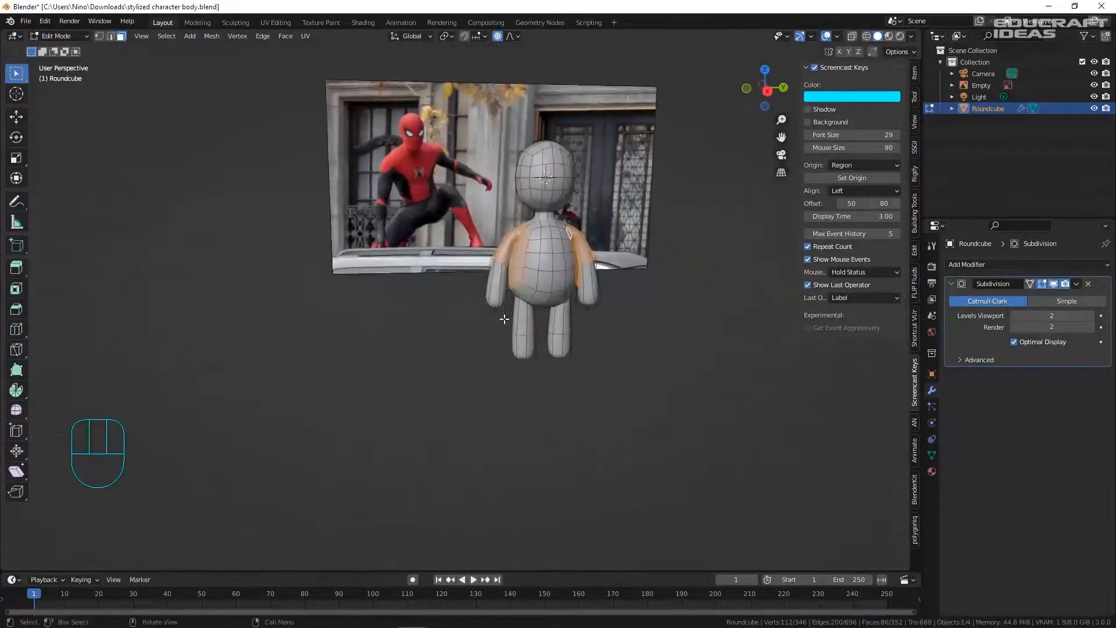
scroll(504, 319, "up", 6)
scroll(538, 319, "down", 1)
- Add face strips on the left and right upper legs to the selection
left_click(515, 343, "alt+shift")
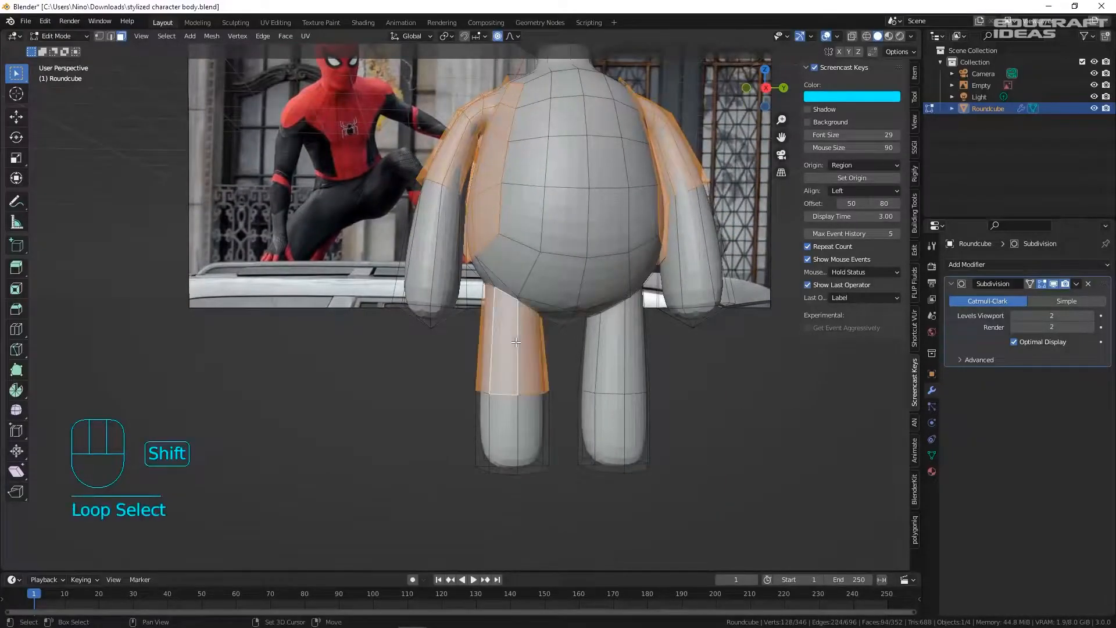
left_click(621, 344, "alt+shift")
middle_click_drag(620, 344, 570, 283)
scroll(359, 244, "up", 5)
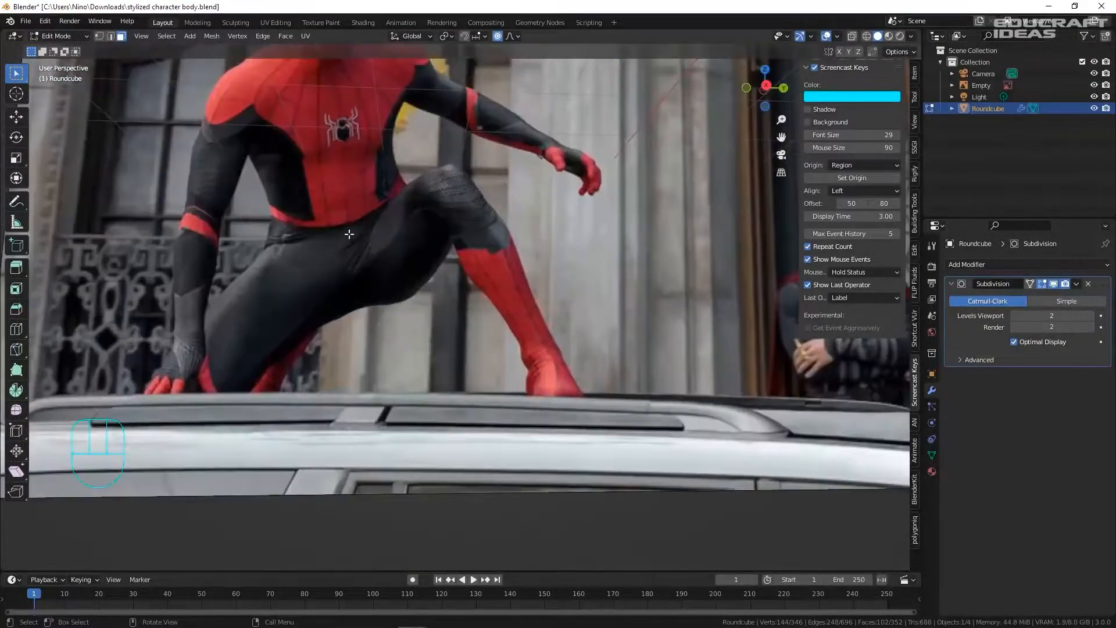
scroll(437, 234, "down", 5)
middle_click_drag(579, 251, 496, 269, "shift")
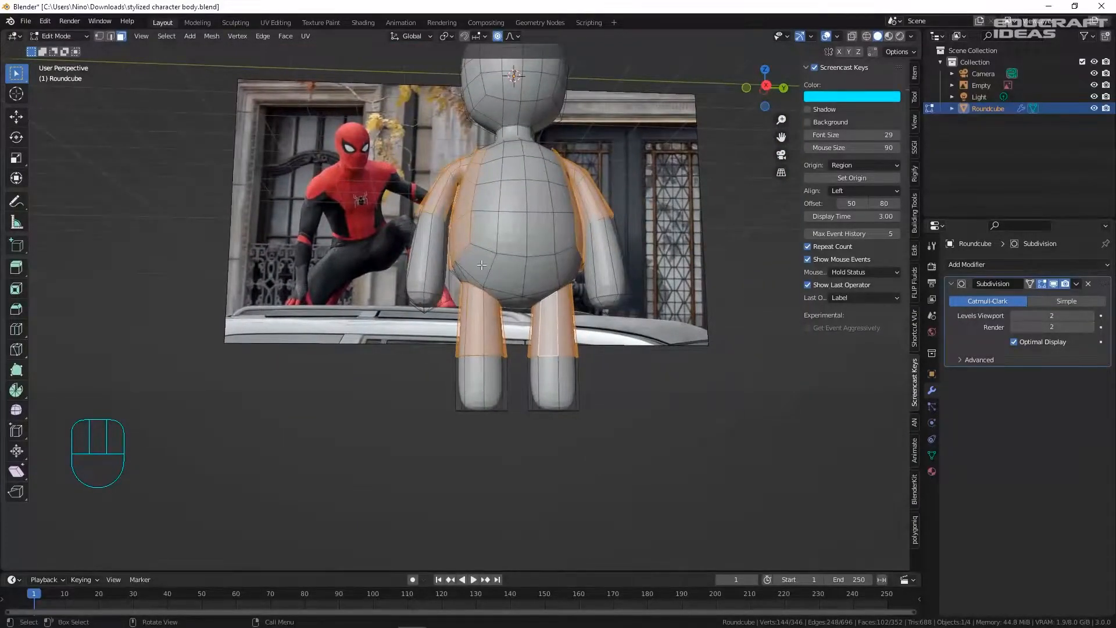
scroll(531, 268, "up", 2)
- Try loop cuts across the torso, cancelling the first and undoing the second
key("ctrl+r")
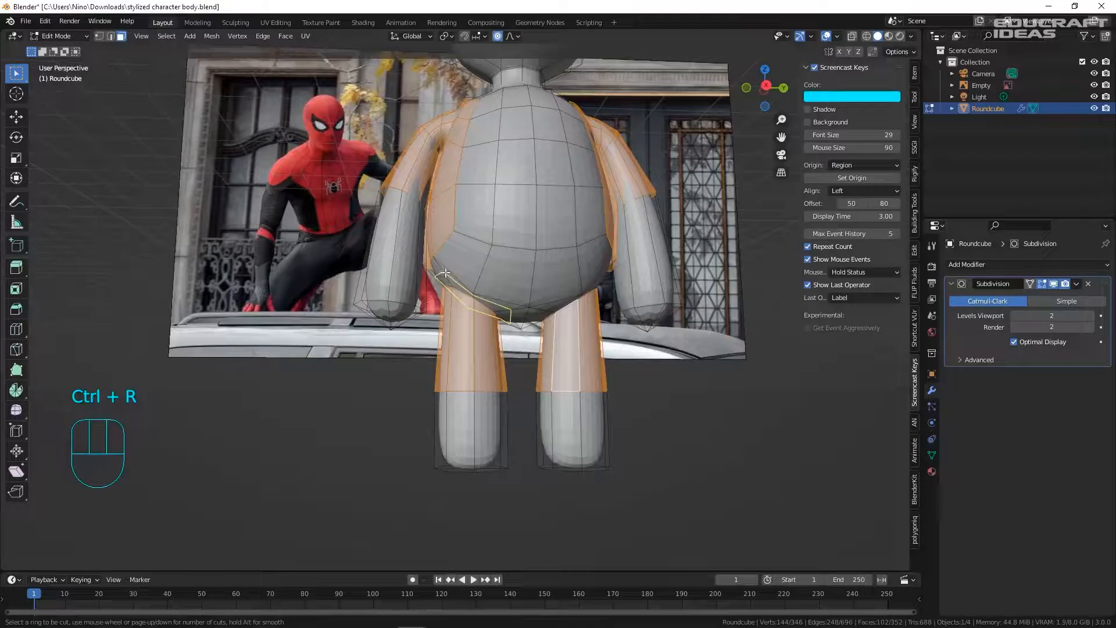
right_click(528, 287)
middle_click_drag(441, 260, 463, 227)
key("ctrl+r")
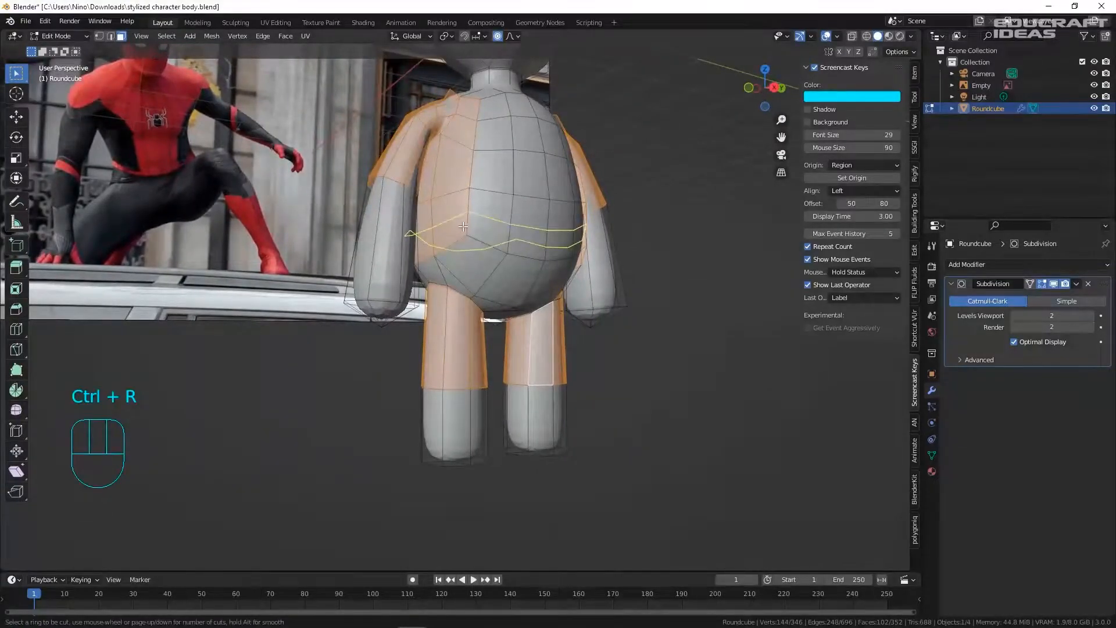
left_click(463, 226)
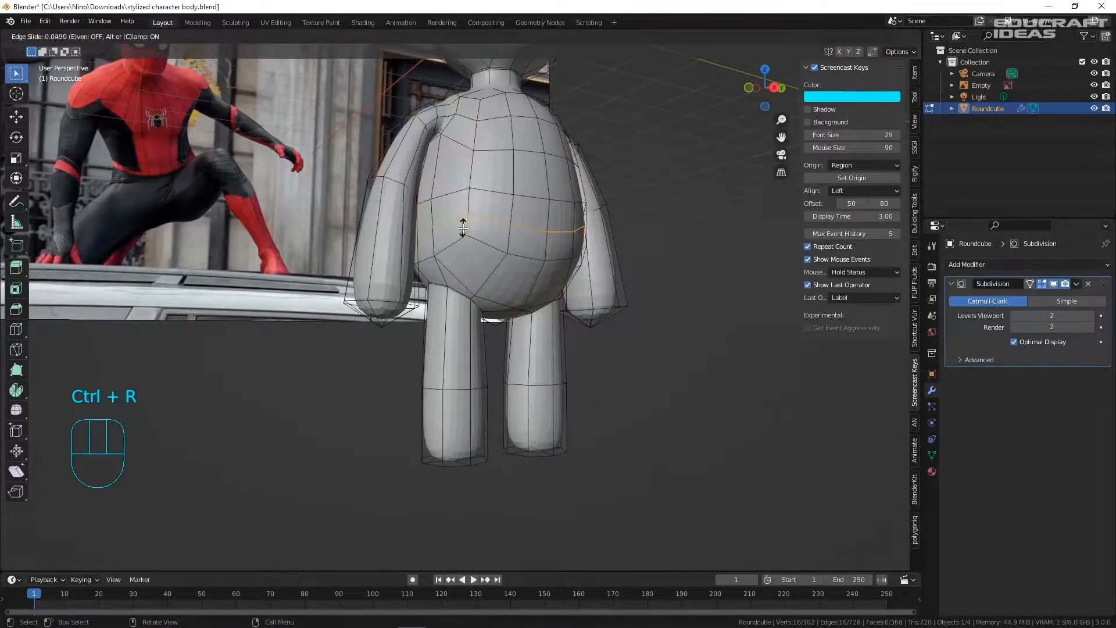
left_click(463, 227)
key("ctrl+z")
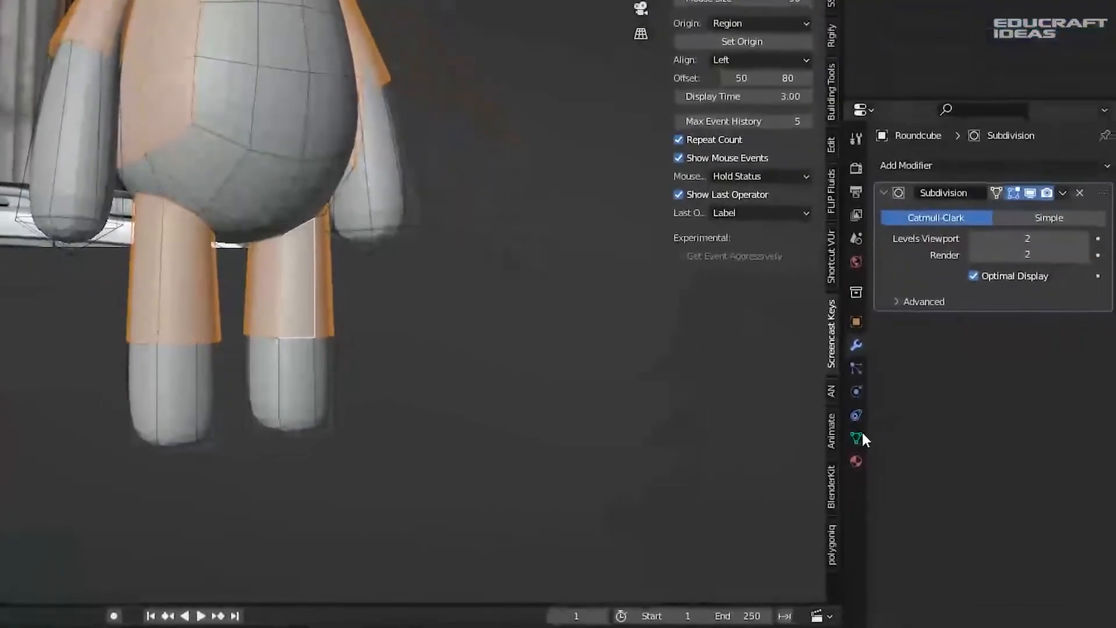
- Create vertex group 'Group' in Object Data properties and assign the selected faces to it
left_click(857, 438)
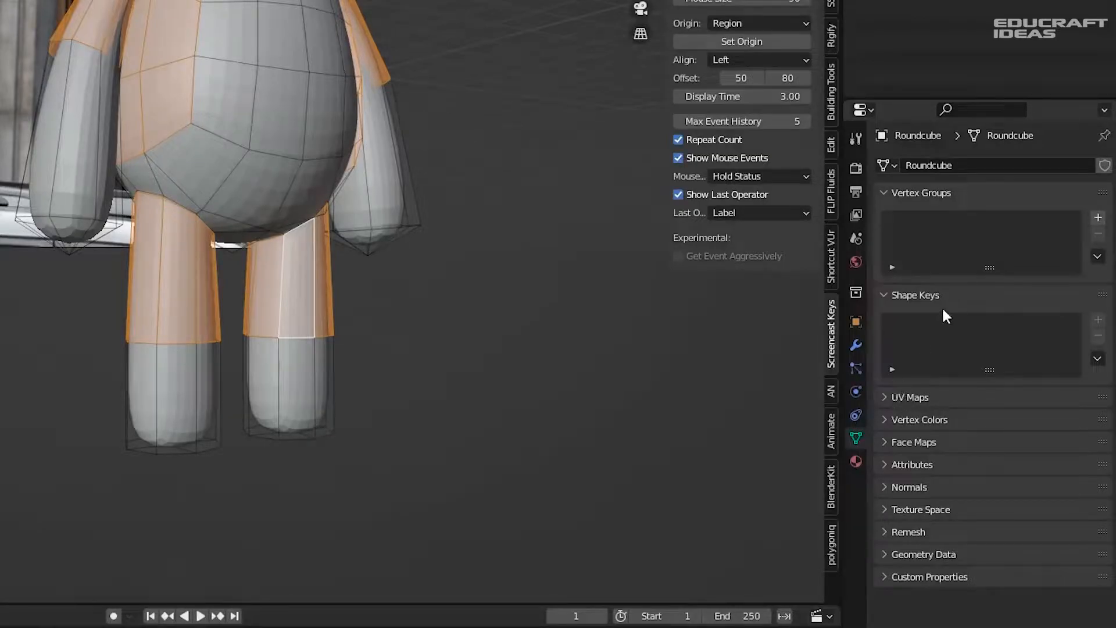
left_click(1096, 219)
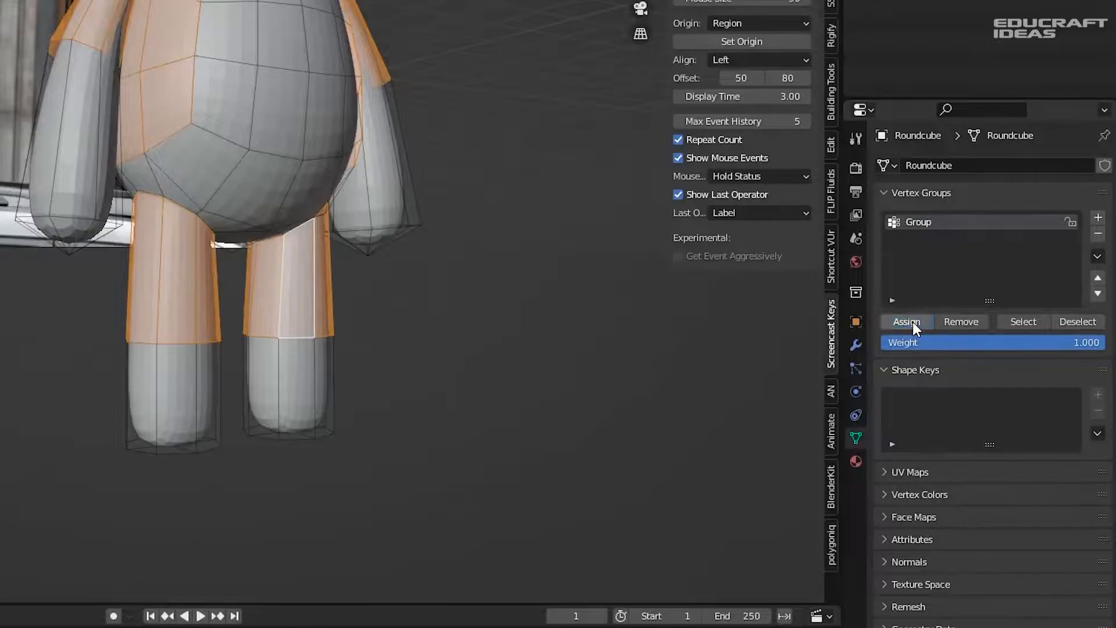
left_click(912, 322)
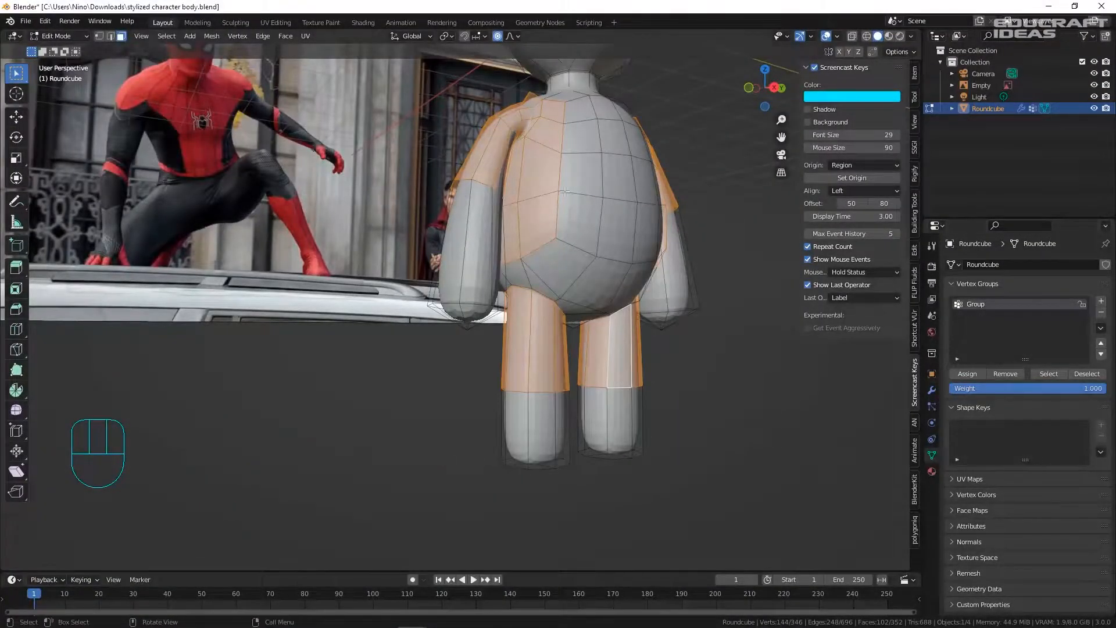
- Add a horizontal edge loop across the character's torso with a loop cut
key("Tab")
key("Tab")
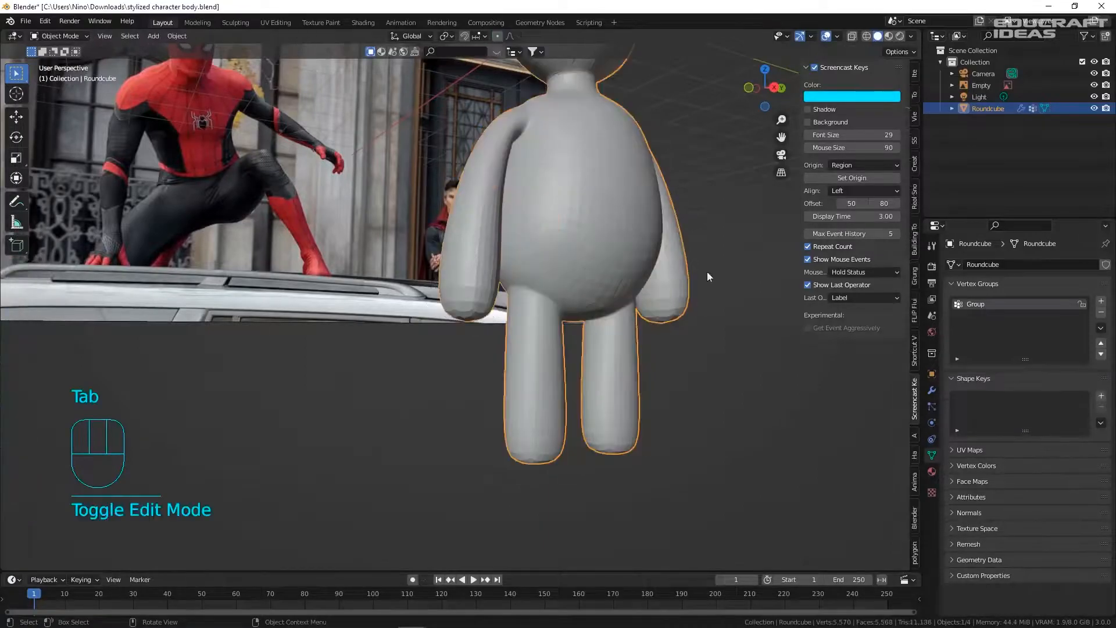
left_click(604, 208)
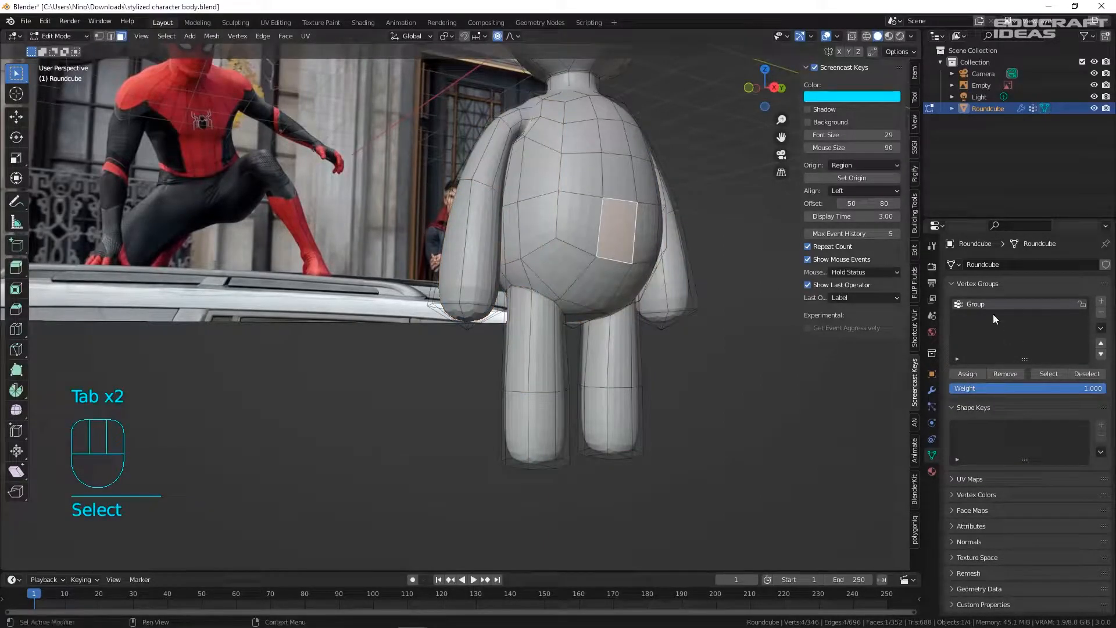
left_click(1041, 372)
left_click(747, 318)
key("ctrl+r")
left_click(563, 229)
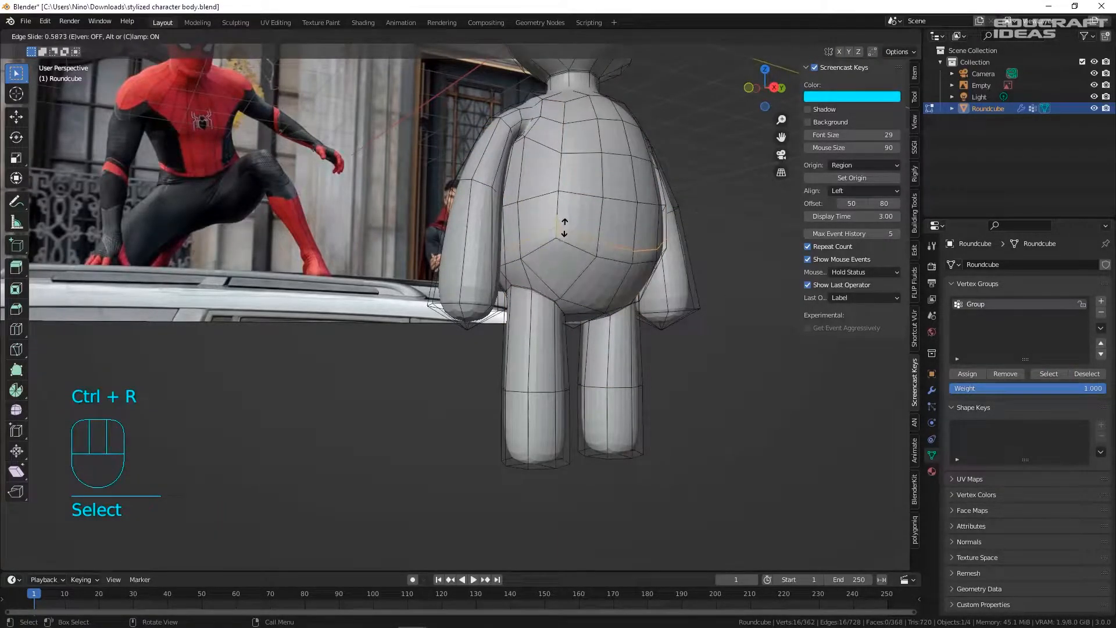
left_click(563, 228)
middle_click_drag(564, 228, 494, 239)
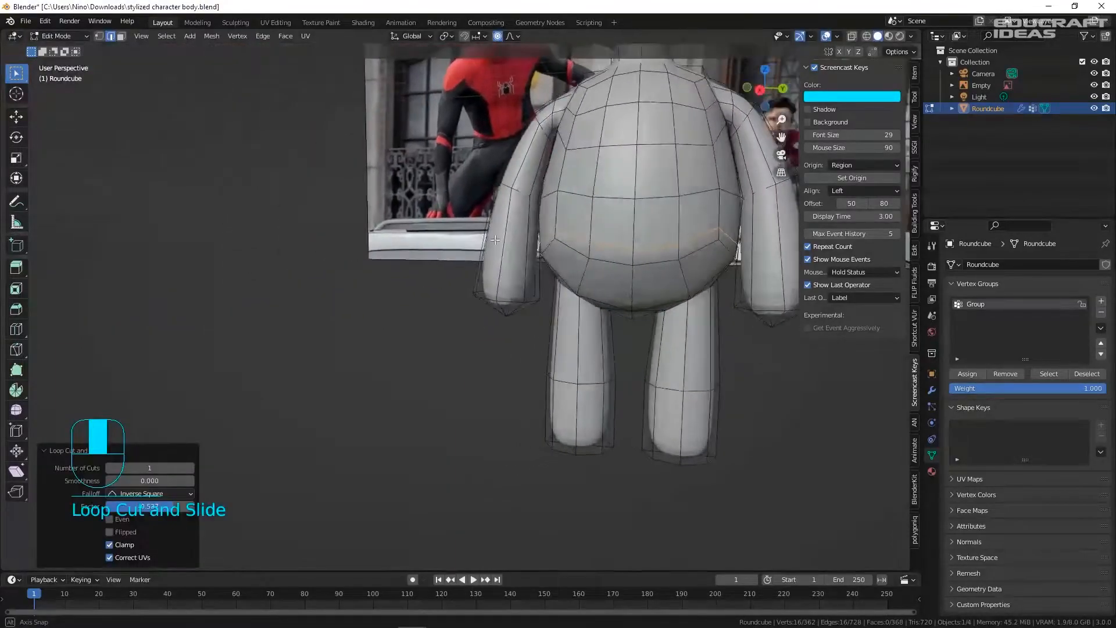
key("Tab")
- Frame the body in Edit Mode, highlight the vertex group, and switch to face select
scroll(595, 238, "down", 3)
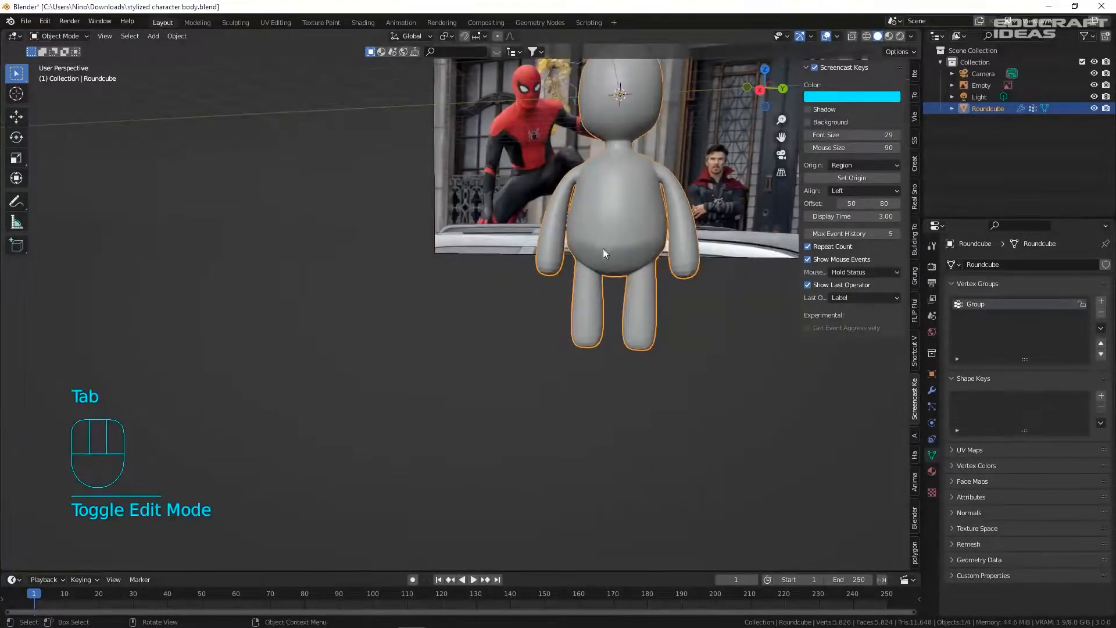
scroll(583, 245, "up", 2)
middle_click_drag(626, 226, 650, 223)
key("Tab")
middle_click_drag(572, 238, 633, 251, "shift")
scroll(633, 251, "up", 1)
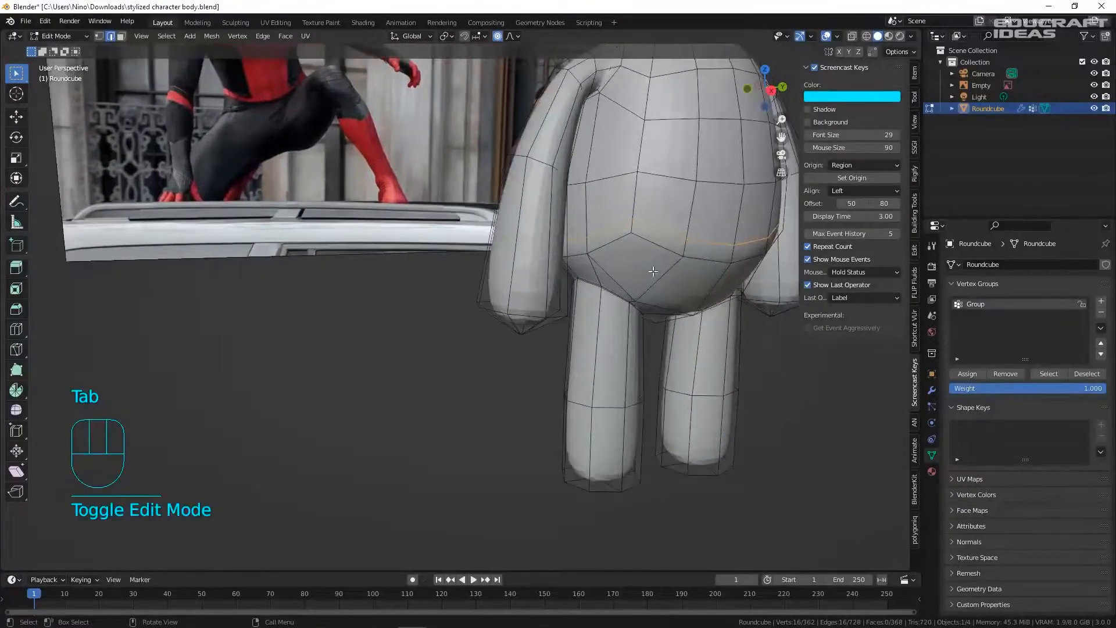
middle_click_drag(690, 278, 618, 257, "shift")
left_click(1062, 375)
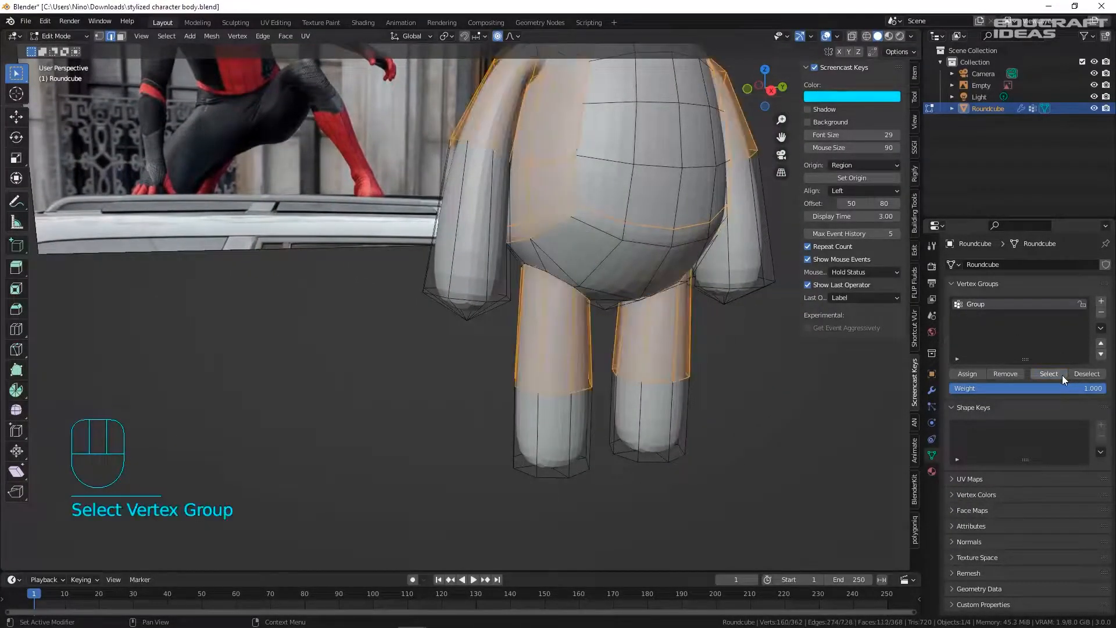
key("3")
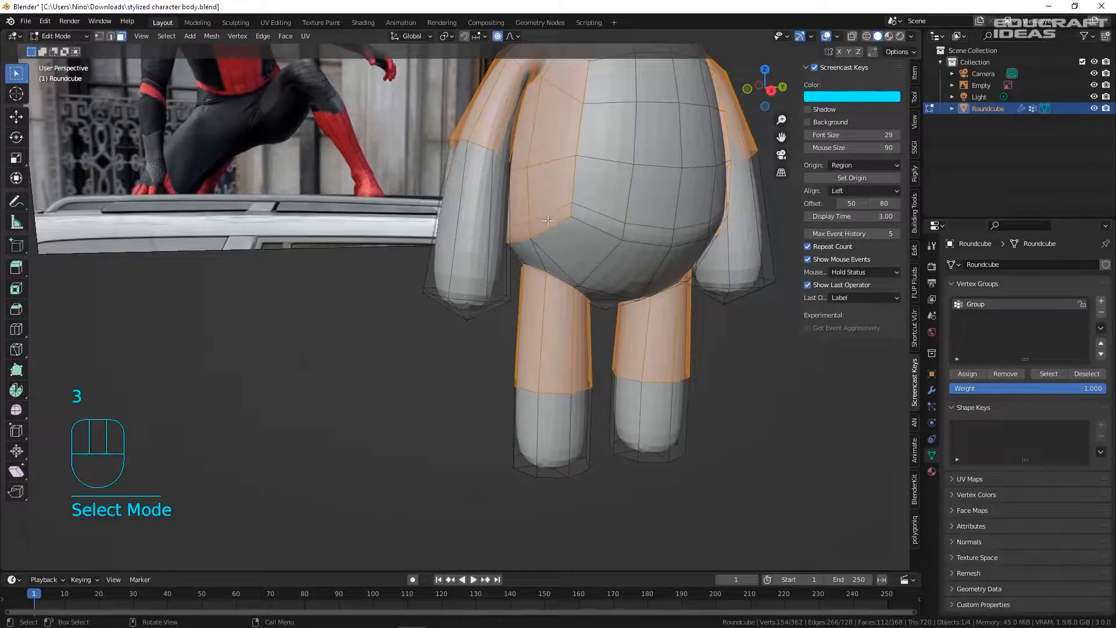
- Remove a strip of torso-side faces from the vertex group Group
left_click(547, 220)
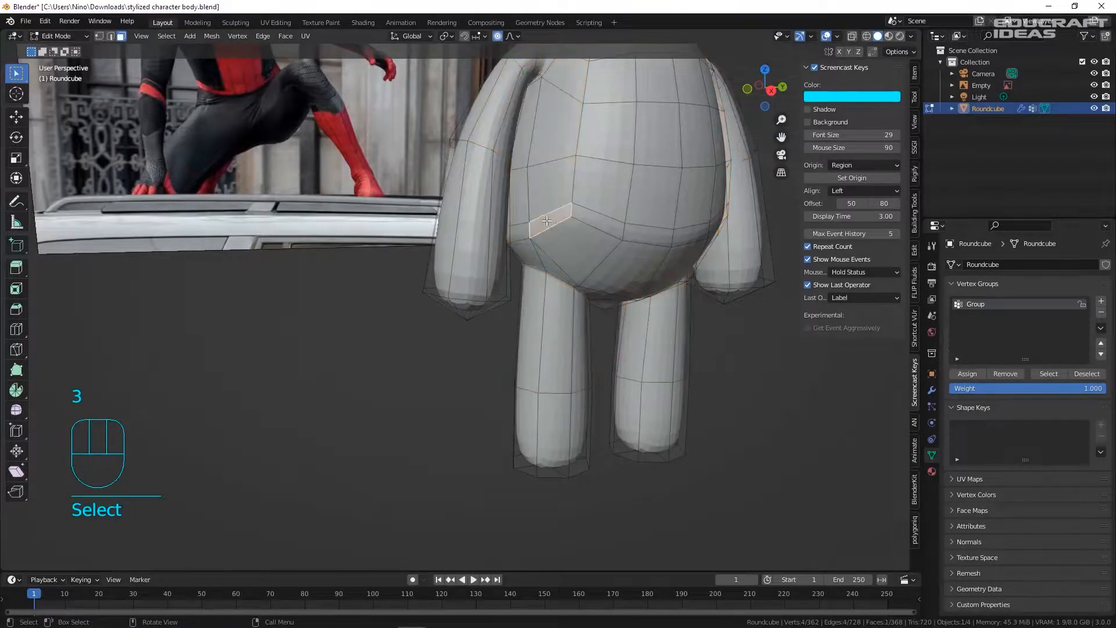
left_click(519, 232, "shift")
left_click(1049, 374)
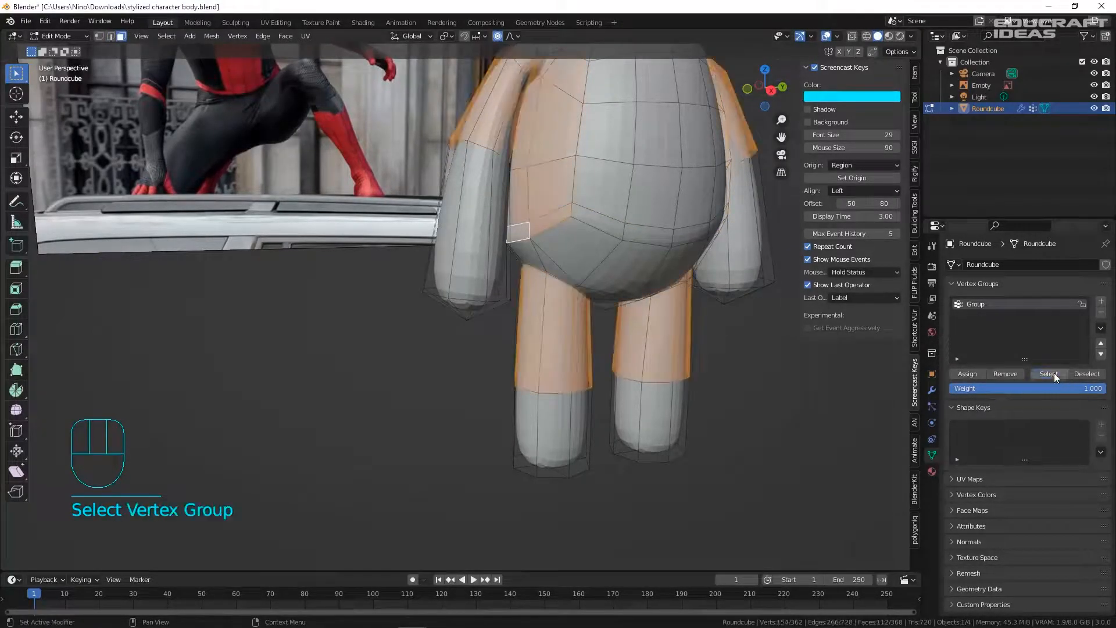
middle_click_drag(577, 175, 547, 191)
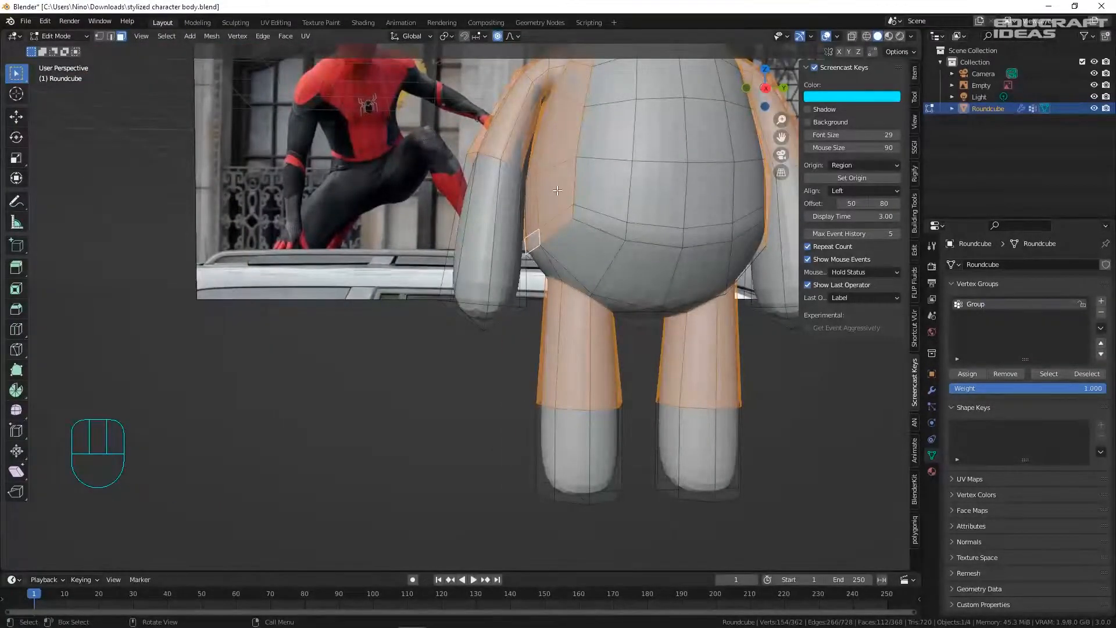
scroll(551, 191, "up", 3)
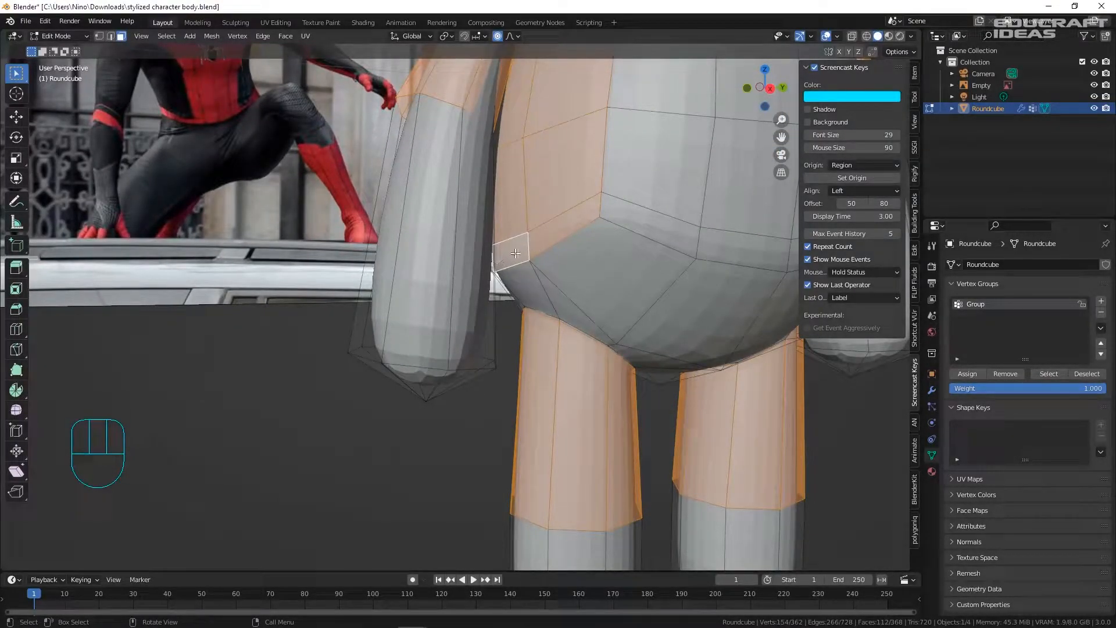
left_click(553, 240)
left_click(555, 235, "shift")
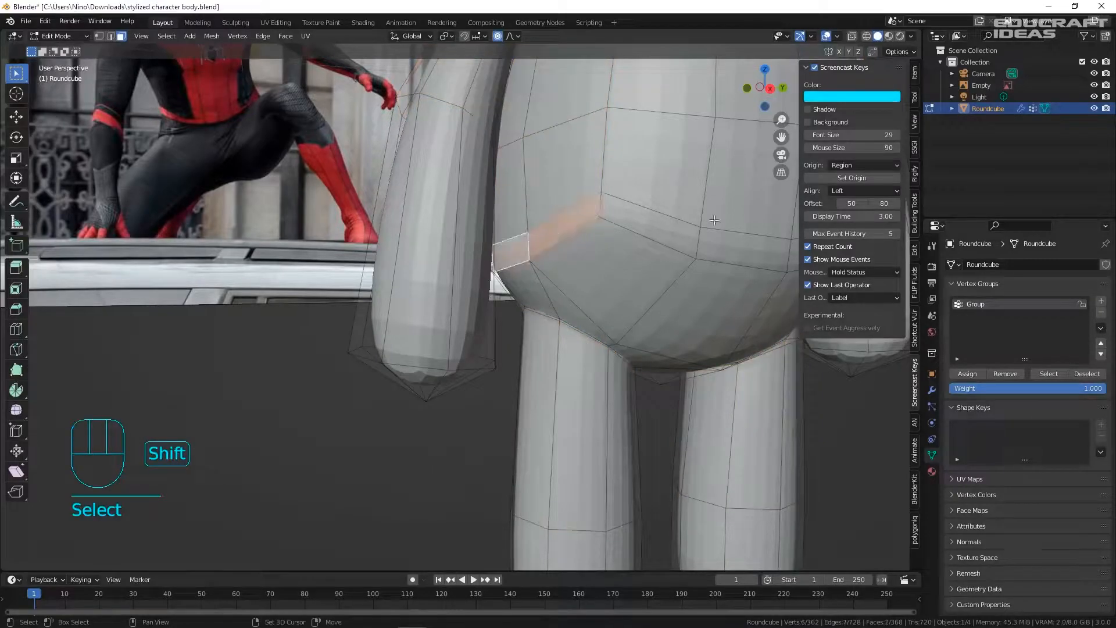
left_click(1006, 378)
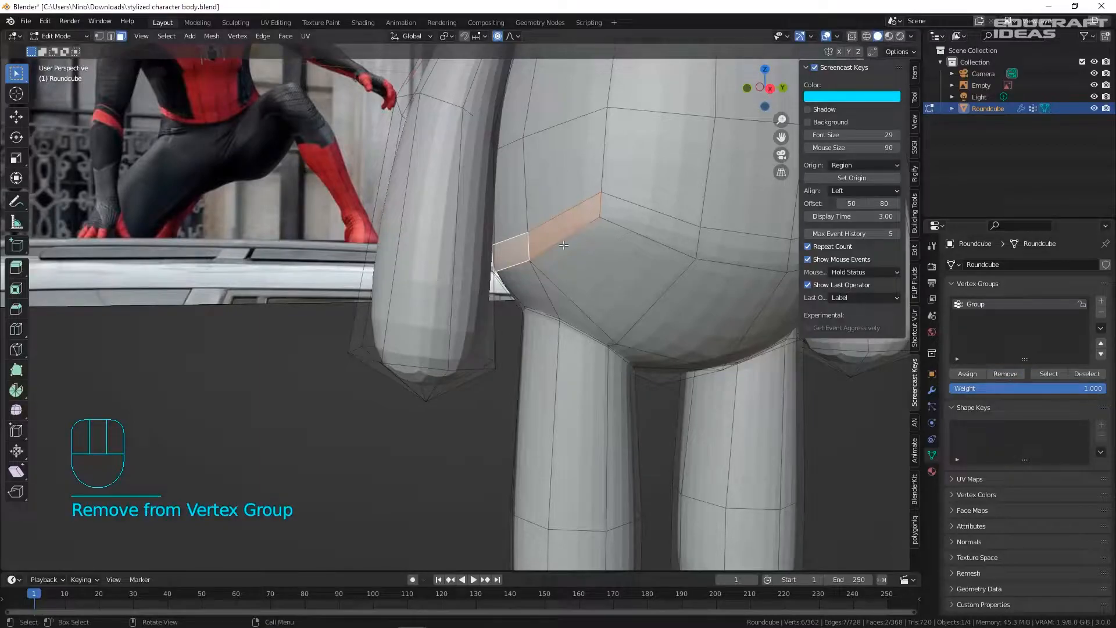
- Inspect which torso, arm and leg faces belong to the vertex group
left_click(613, 279)
left_click(1052, 374)
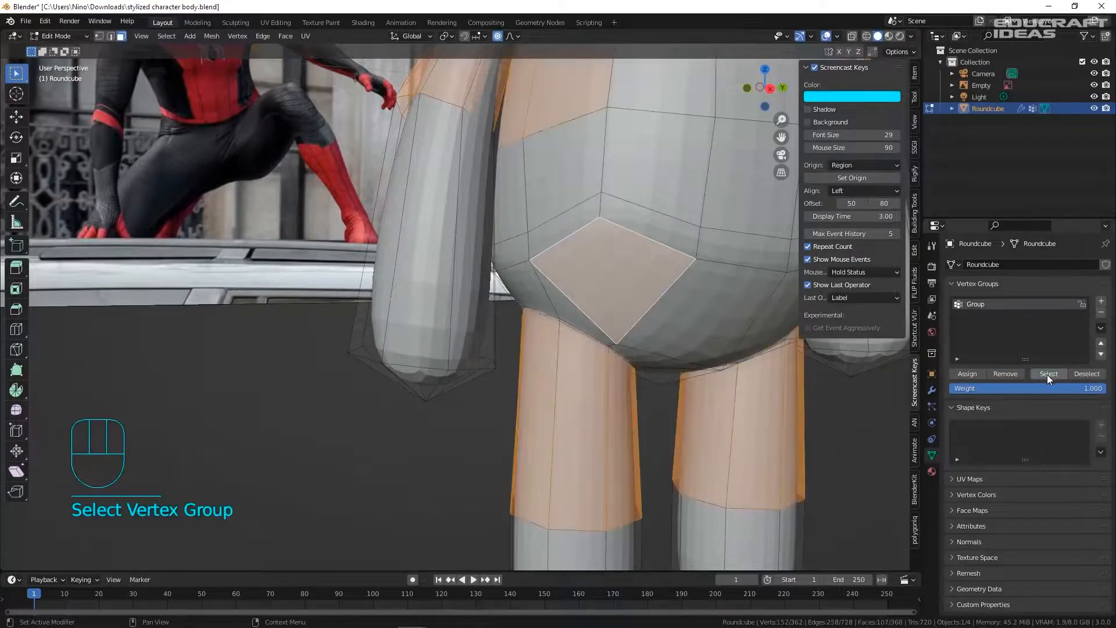
scroll(831, 380, "down", 2)
middle_click_drag(825, 381, 682, 390, "shift")
left_click(737, 425)
scroll(416, 211, "up", 2)
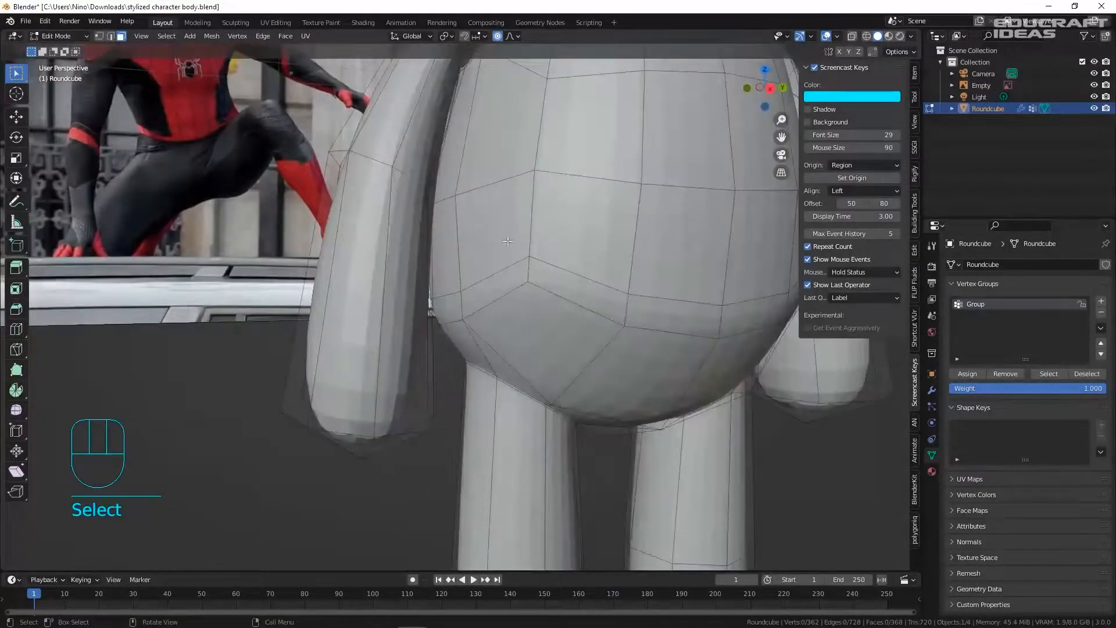
left_click(1057, 375)
- Remove further torso faces, including a thin front face, from the vertex group
left_click(477, 226)
left_click(448, 247, "shift")
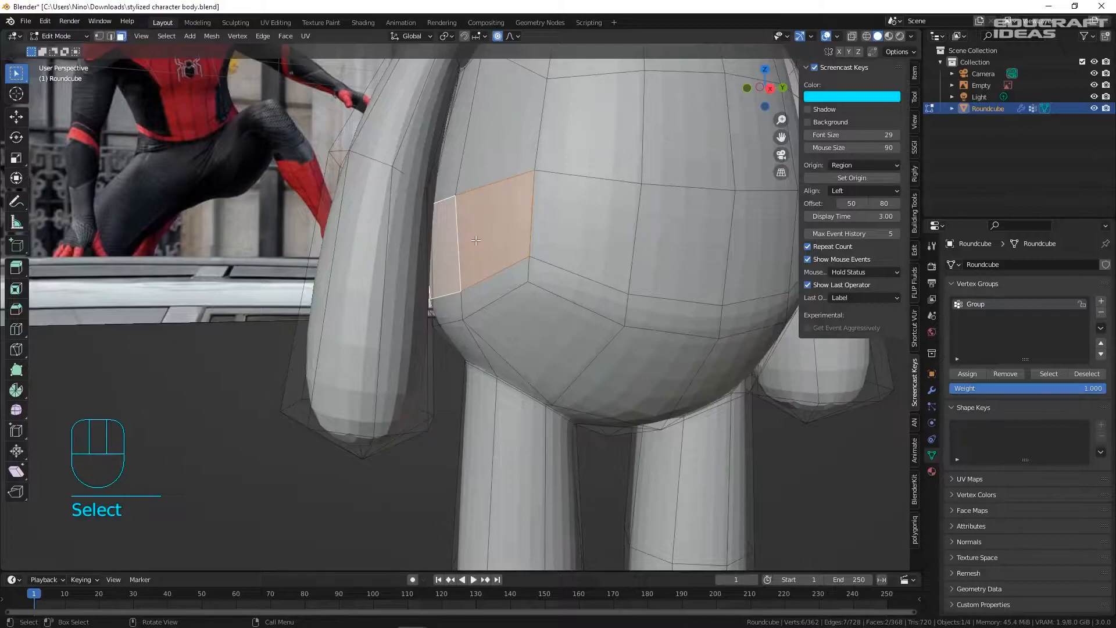
scroll(476, 240, "down", 1)
left_click(1053, 377)
mouse_move(730, 229)
middle_mouse_down()
mouse_move(686, 235)
mouse_move(751, 232)
middle_mouse_up()
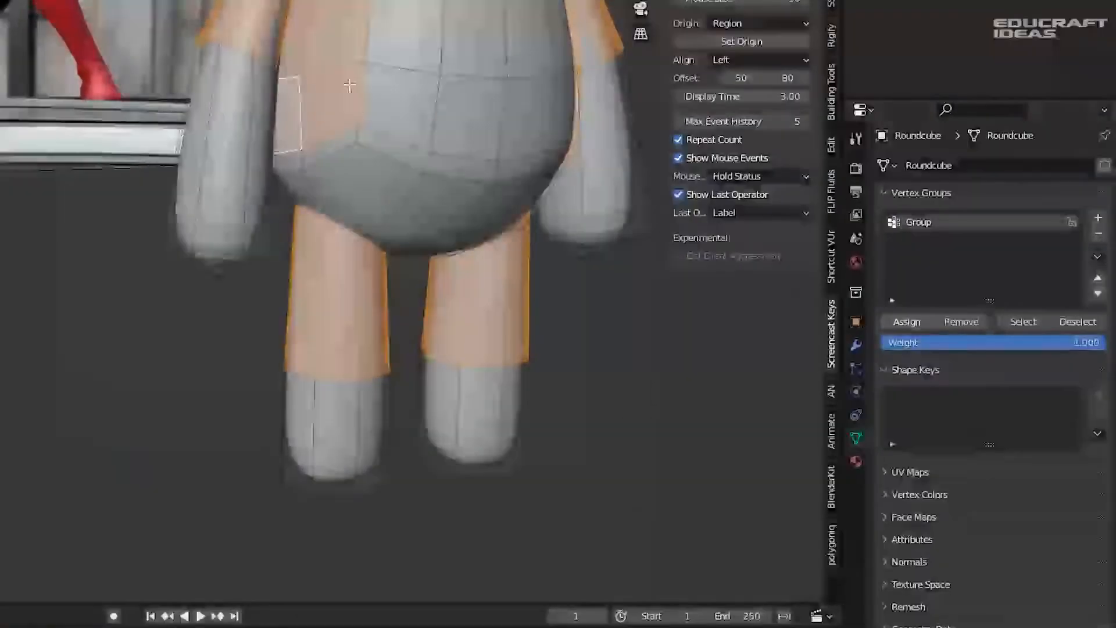
middle_click_drag(437, 107, 414, 151)
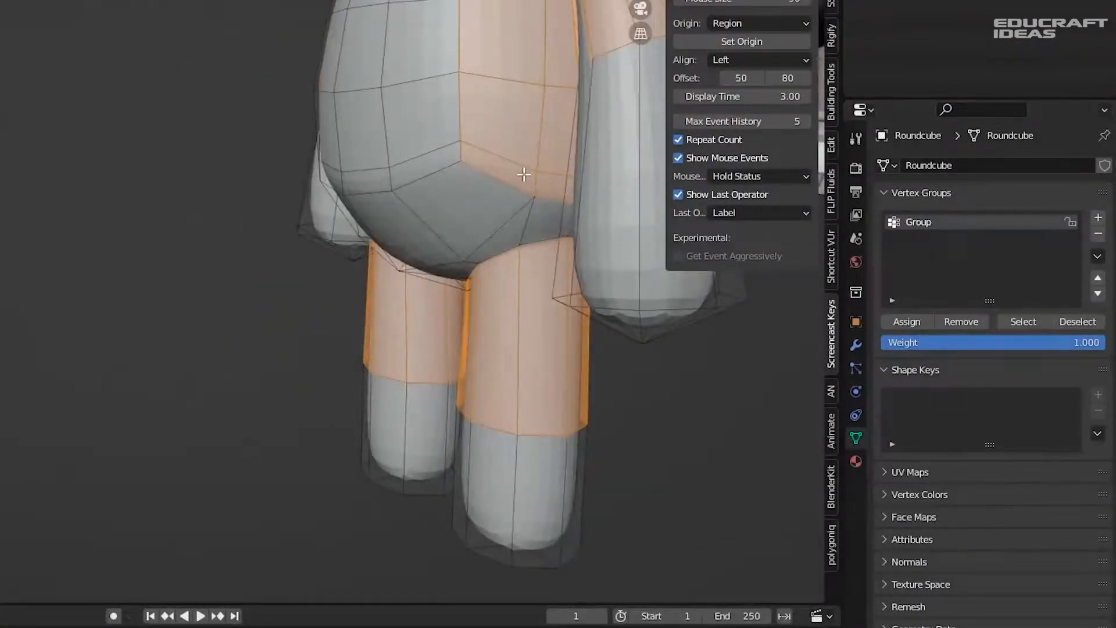
left_click(523, 174)
left_click(546, 182, "shift")
middle_click_drag(543, 183, 364, 181)
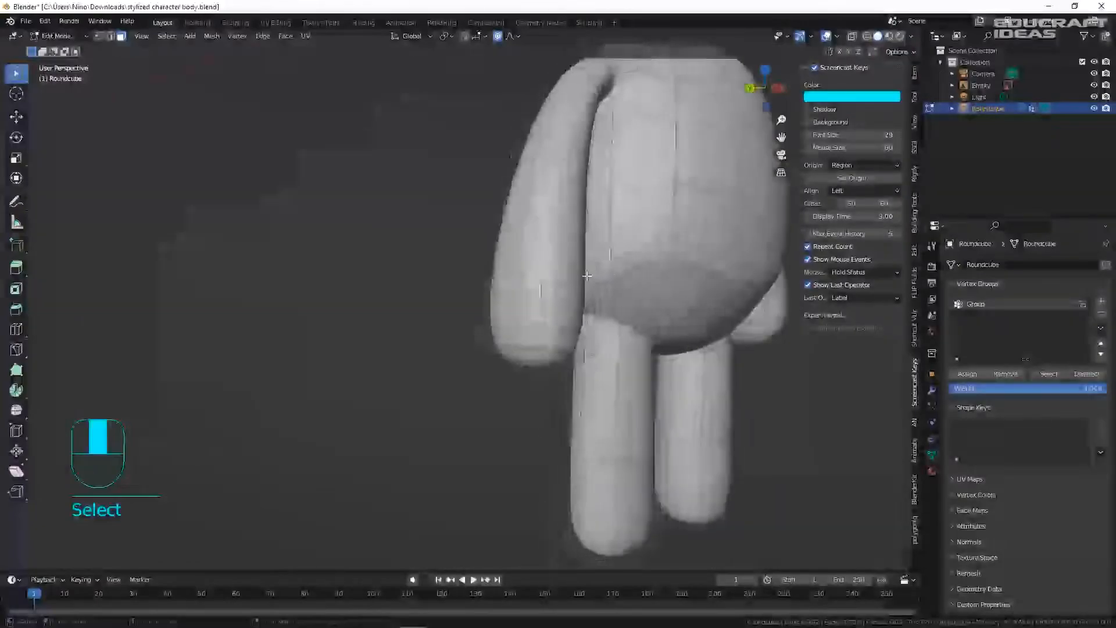
left_click(640, 258, "shift")
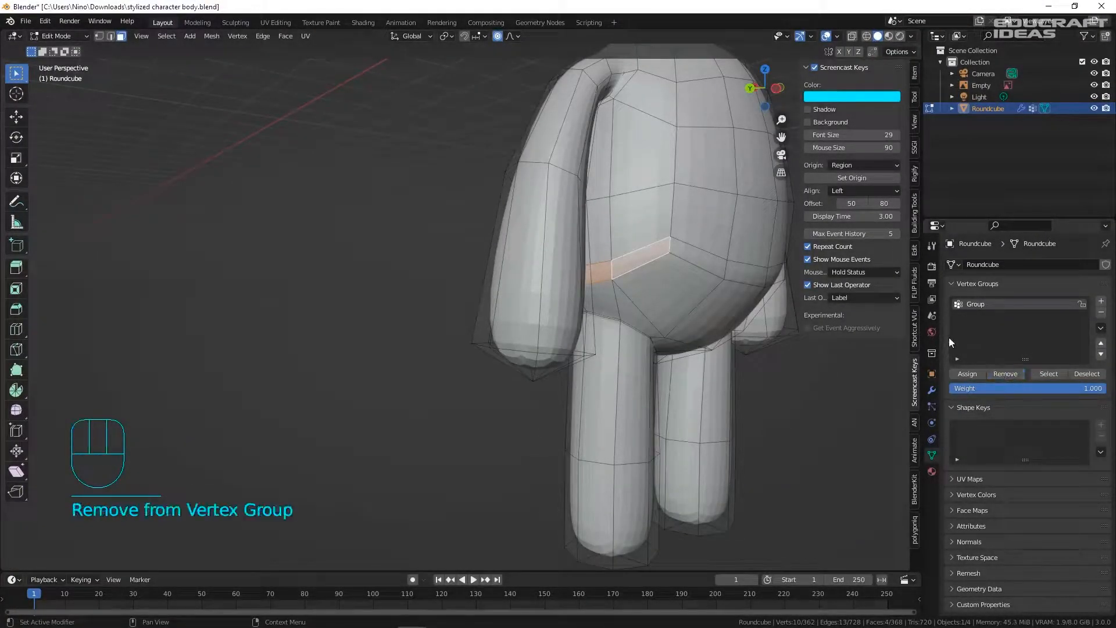
left_click(866, 369)
- Remove one more single torso face from the vertex group
left_click(1045, 375)
middle_click_drag(476, 267, 496, 224)
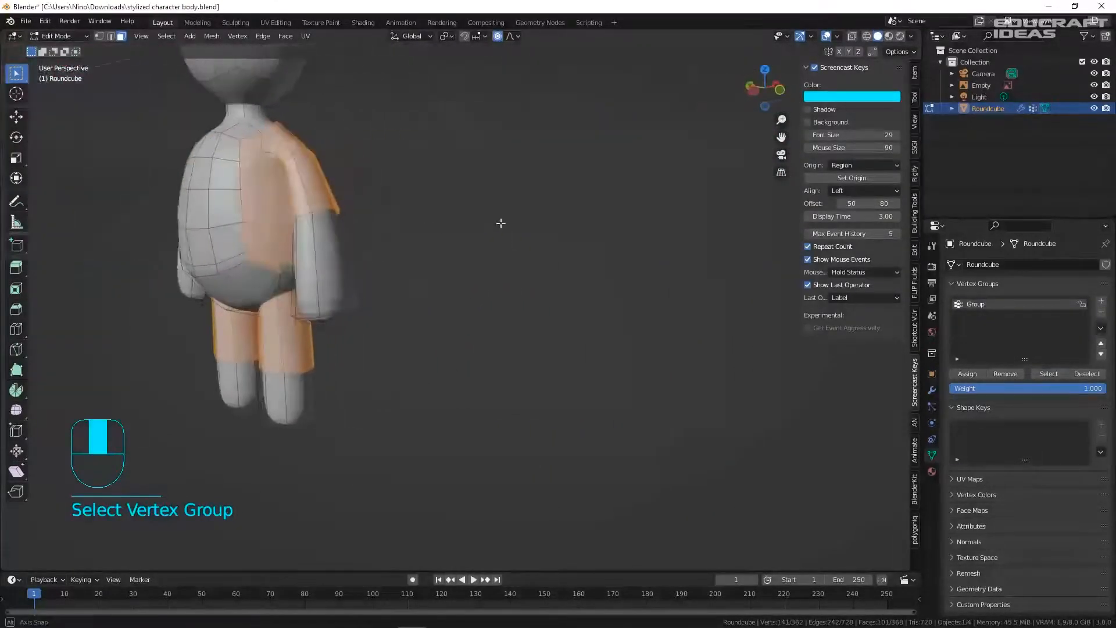
scroll(293, 243, "up", 4)
left_click(263, 304)
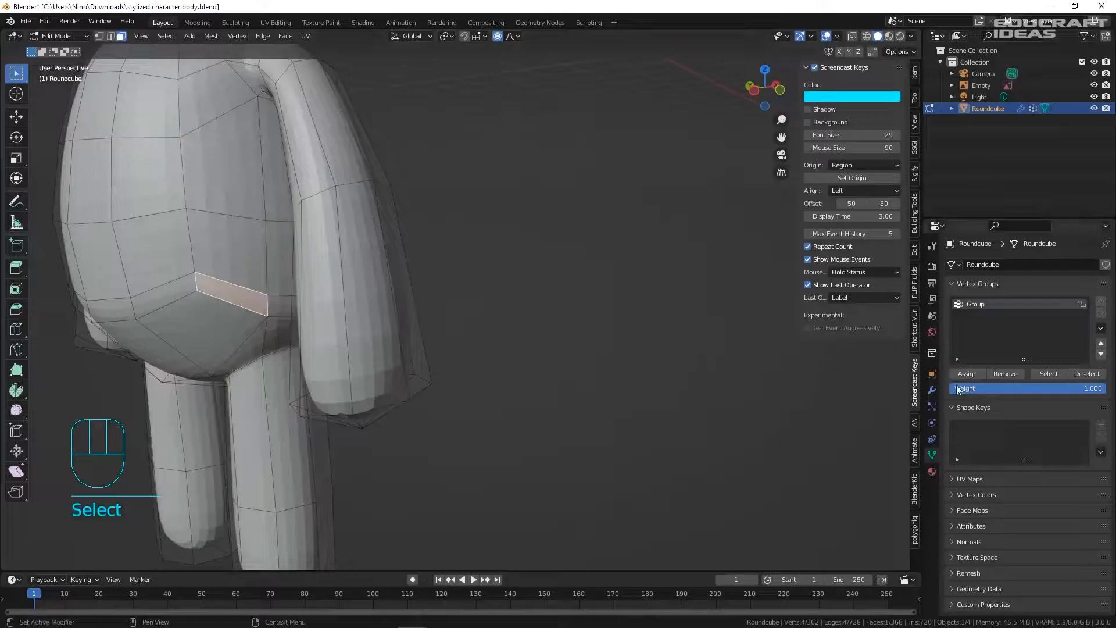
left_click(1004, 373)
left_click(717, 324)
- Highlight the vertex group and add extra faces on one side of the body
left_click(1046, 374)
middle_click_drag(402, 243, 499, 256)
scroll(551, 267, "down", 3)
middle_click_drag(668, 265, 570, 266)
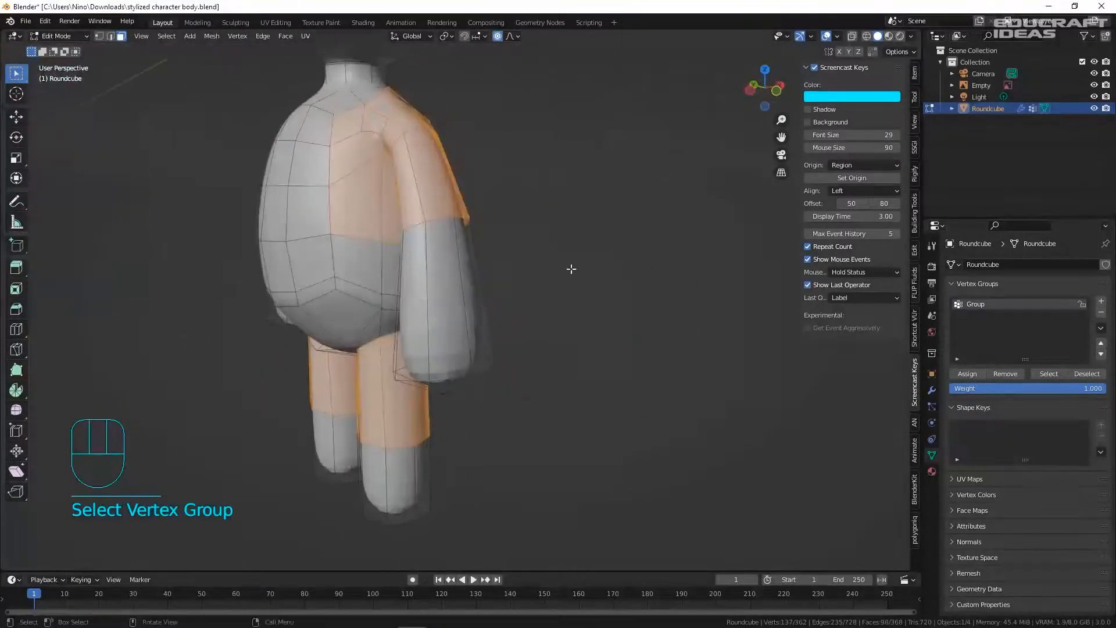
left_click(402, 269, "shift")
middle_click_drag(402, 269, 462, 273)
left_click(479, 266, "shift")
- Add the other side's torso faces, assign them to Group, and return to Object Mode
left_click(509, 256, "shift")
middle_click_drag(580, 245, 487, 247)
left_click(634, 271, "shift")
left_click(668, 264, "shift")
scroll(639, 262, "down", 3)
middle_click_drag(610, 261, 563, 225)
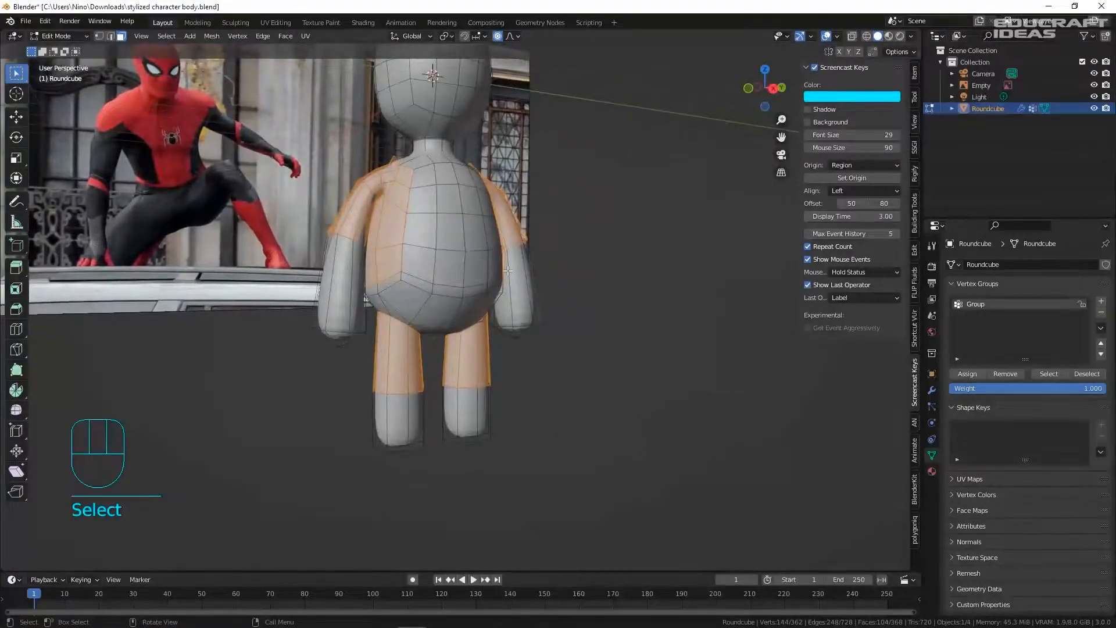
left_click(969, 375)
middle_click_drag(523, 261, 761, 291, "shift")
scroll(776, 337, "up", 2)
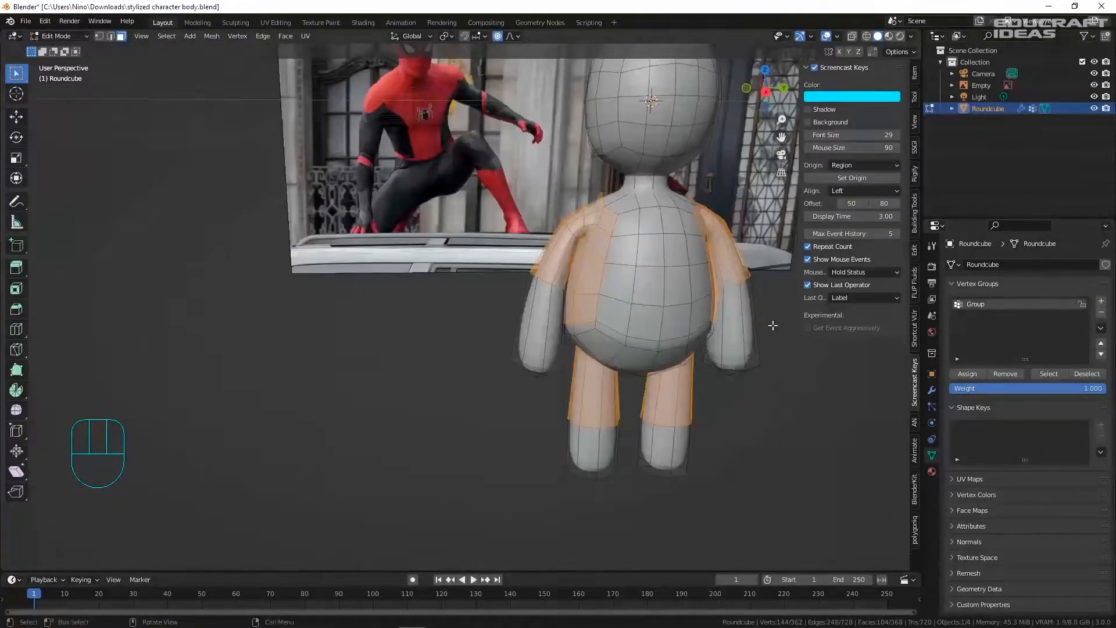
key("Tab")
- Save the file as stylized character body.blend
key("ctrl+s")
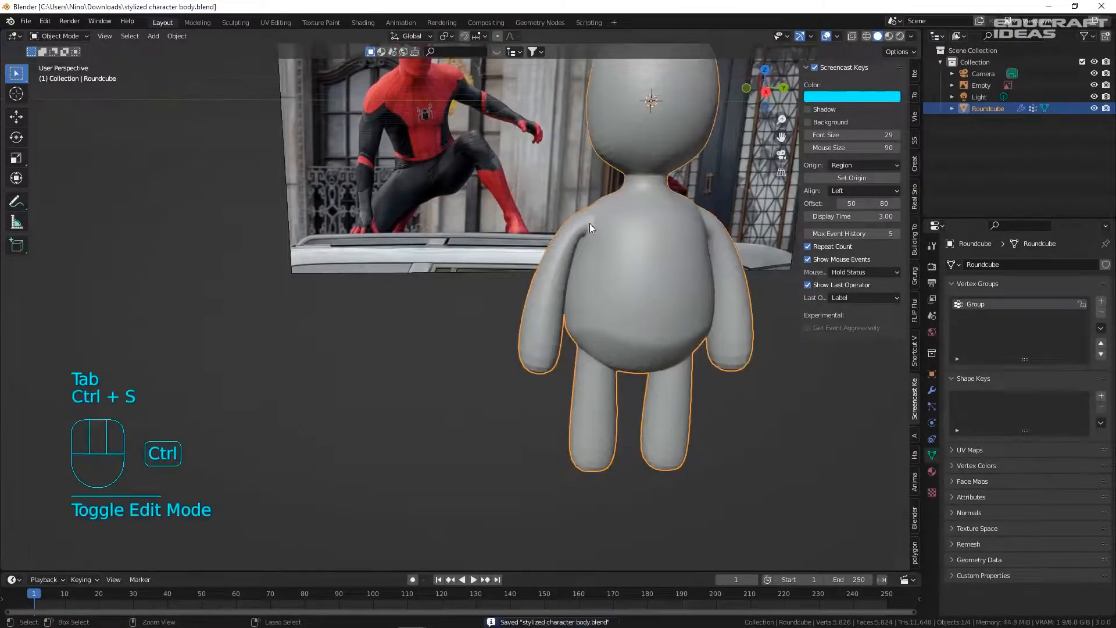
scroll(682, 295, "down", 3)
middle_click_drag(682, 295, 695, 242)
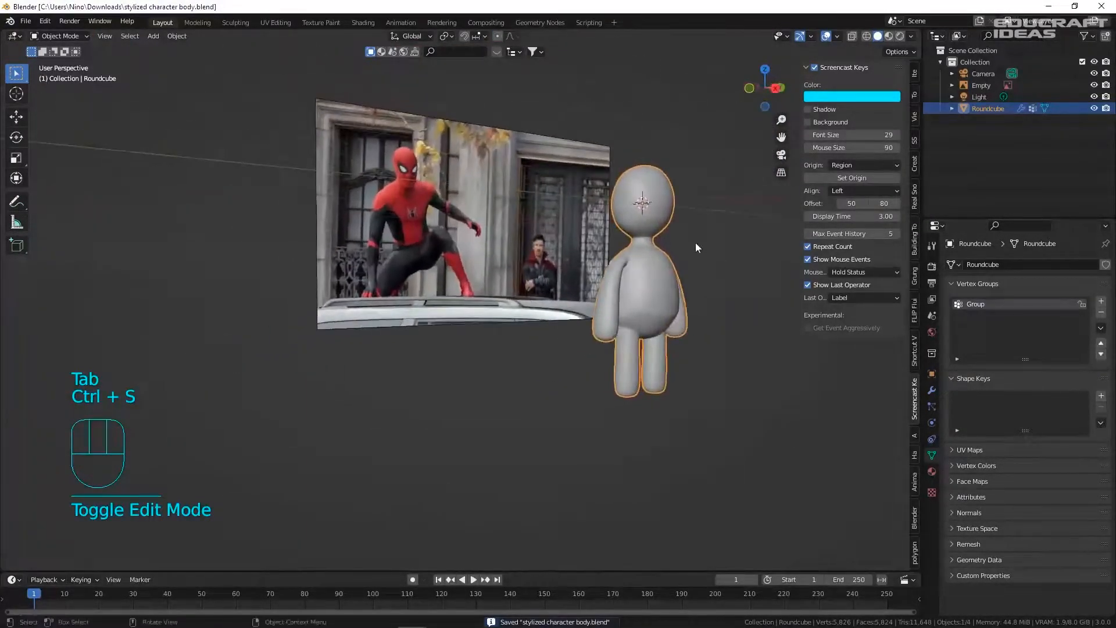
- Centre the character in Right Orthographic view and split the viewport into two side by side
key("KP_1")
key("KP_3")
scroll(651, 210, "up", 2)
middle_click_drag(673, 228, 278, 135, "shift")
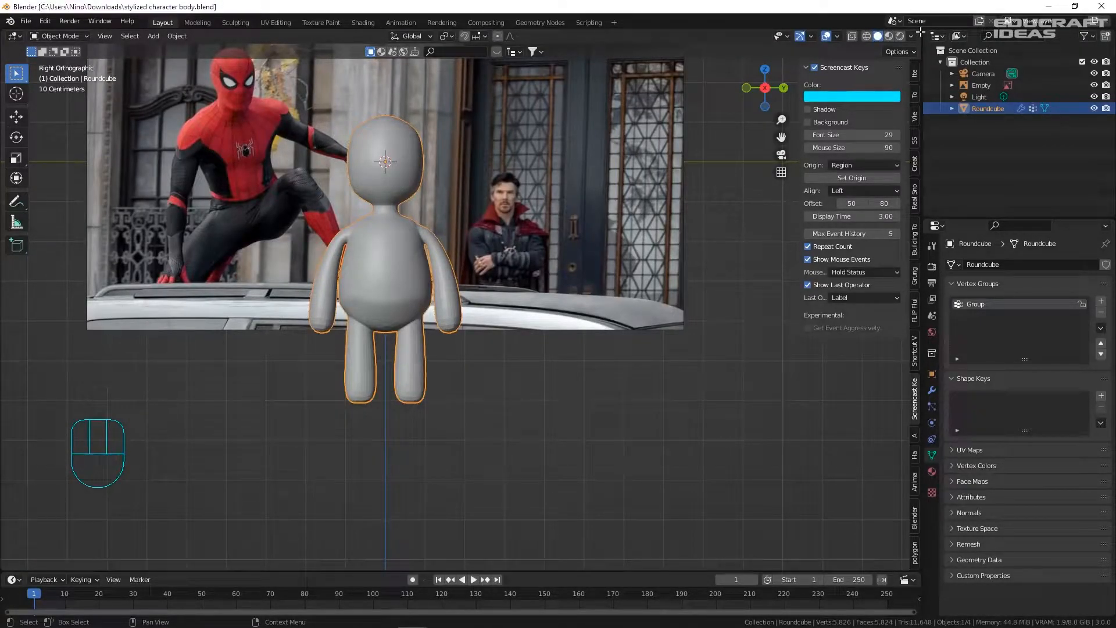
left_click_drag(920, 31, 459, 226)
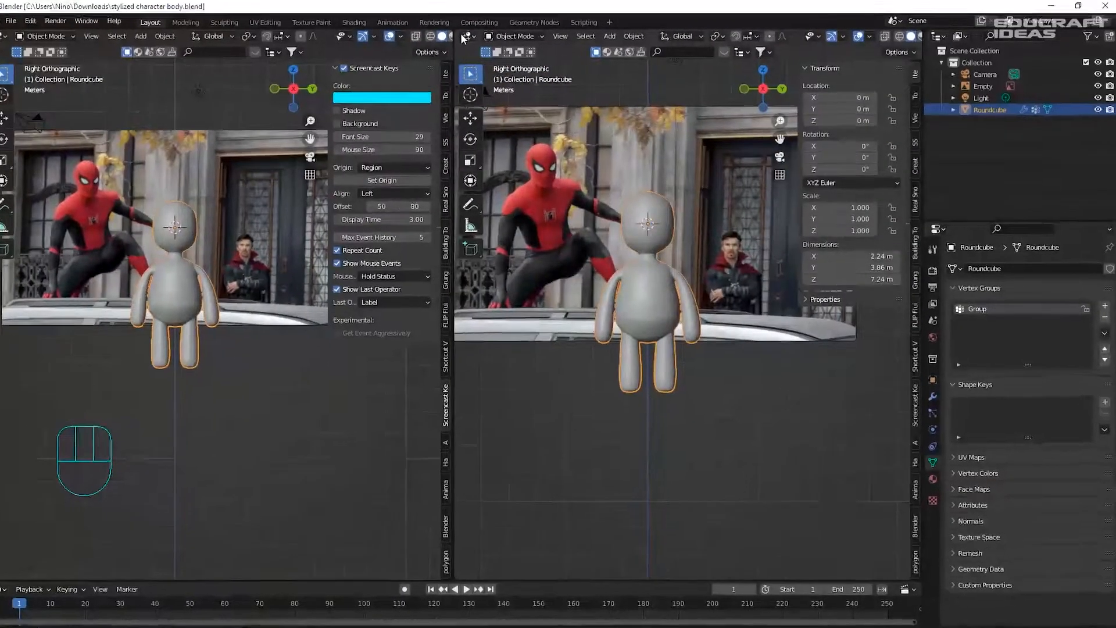
- Turn the right view into a Shader Editor, widen the left viewport, and show rendered preview
left_click(477, 36)
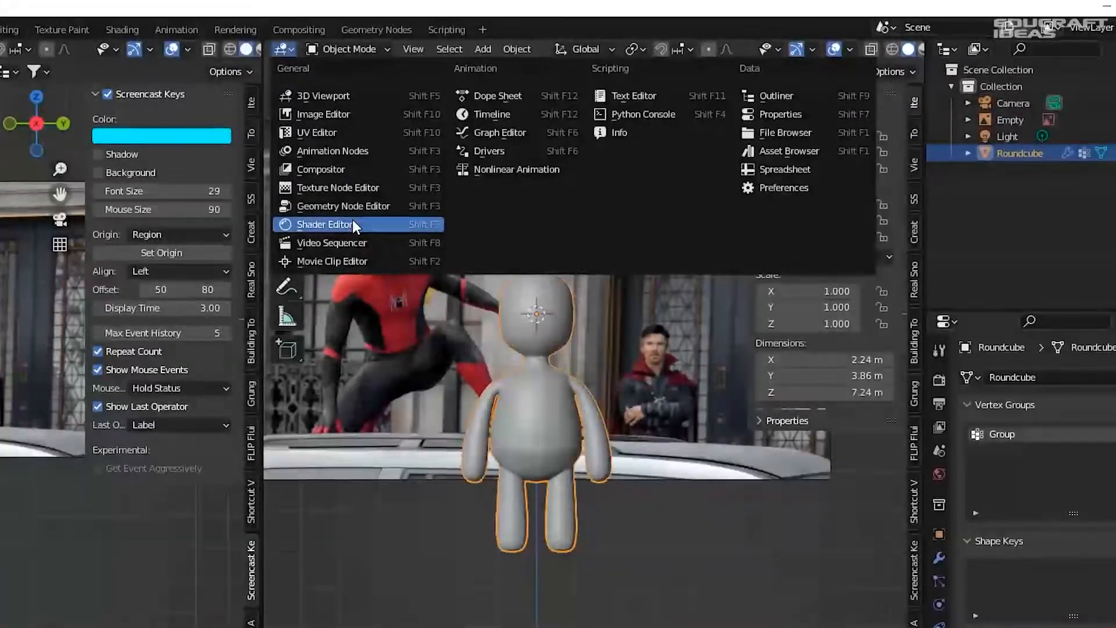
left_click(352, 219)
left_click_drag(262, 81, 364, 108)
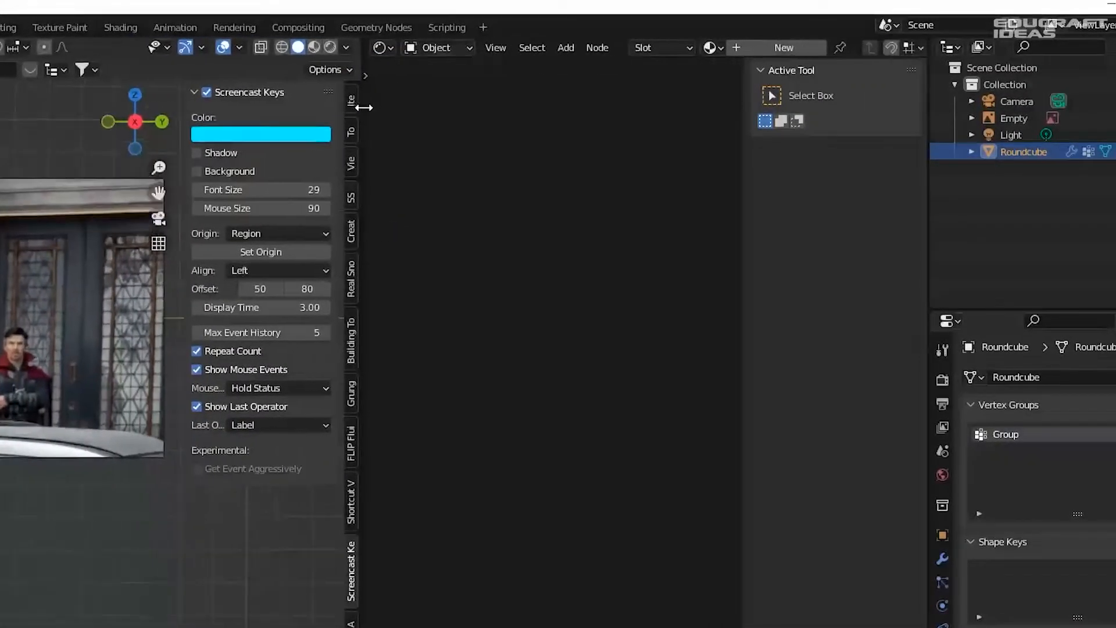
left_click(330, 48)
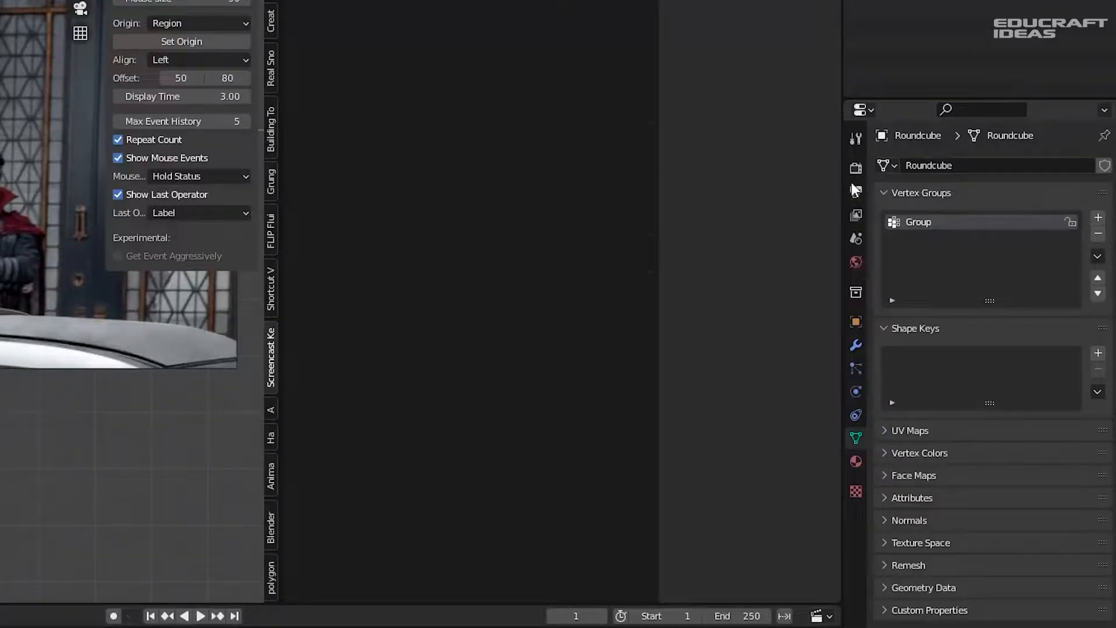
- Set the render engine to Cycles with the GPU Compute device and save
left_click(853, 173)
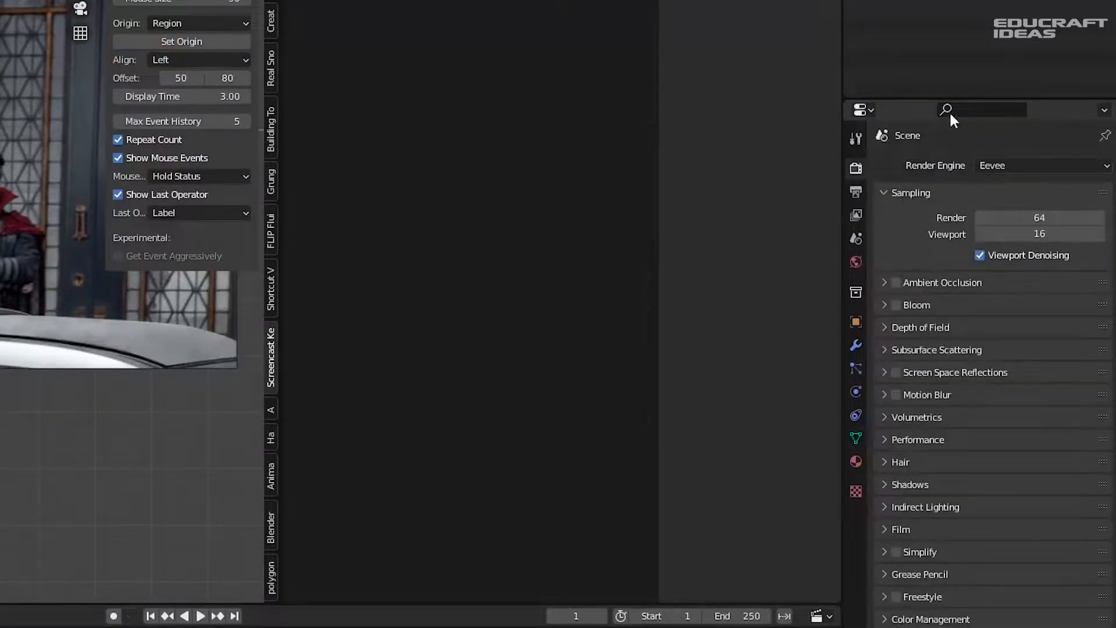
left_click(1028, 166)
left_click(1006, 221)
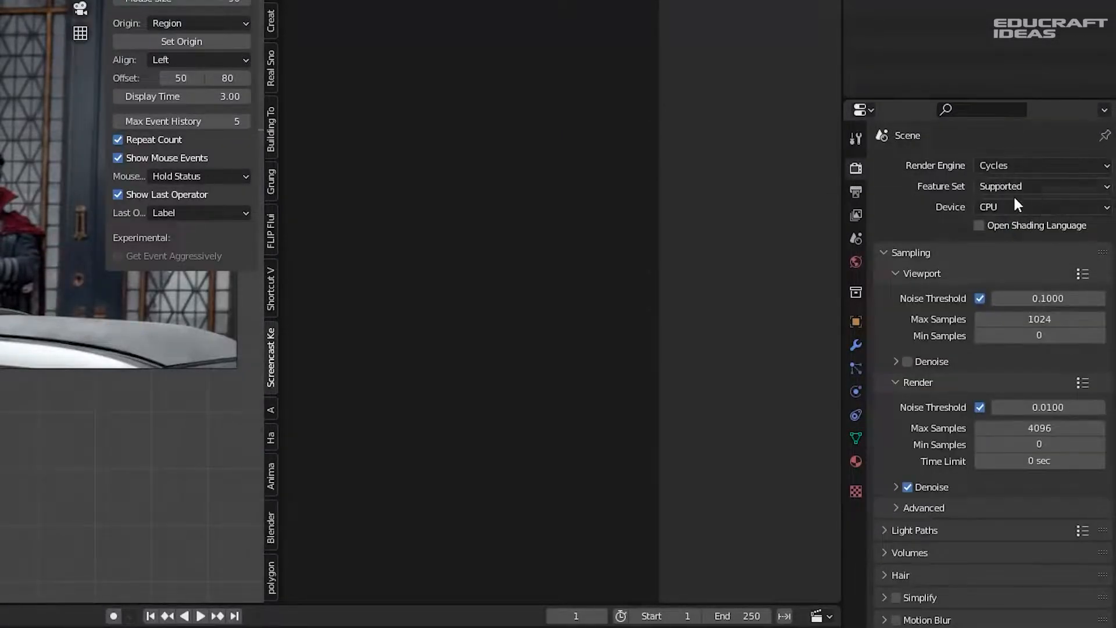
left_click(1013, 203)
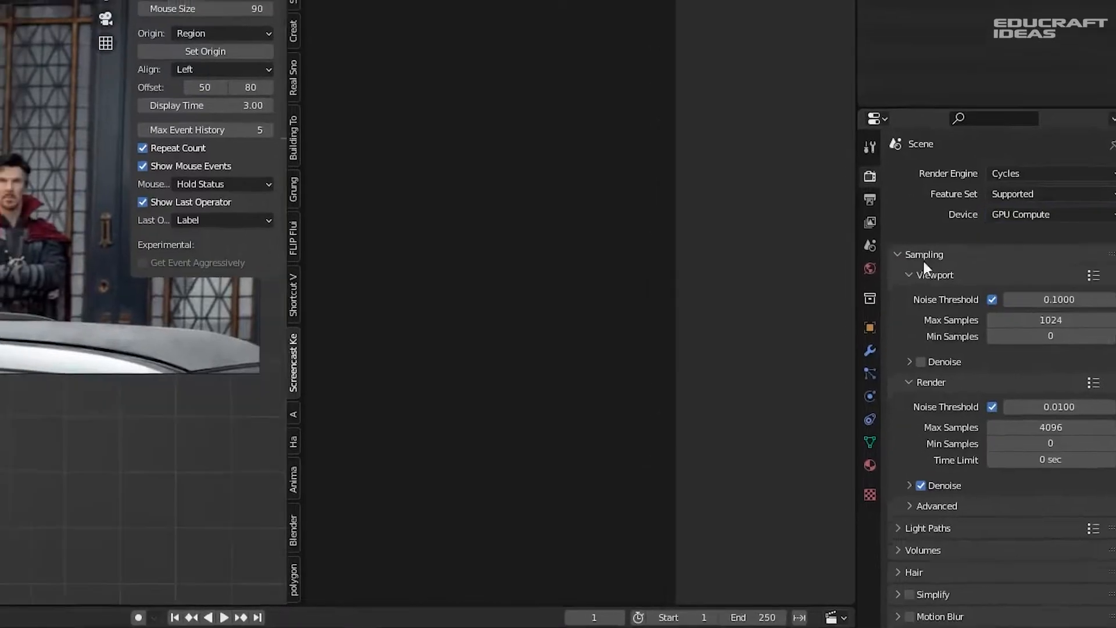
left_click(991, 252)
key("ctrl+s")
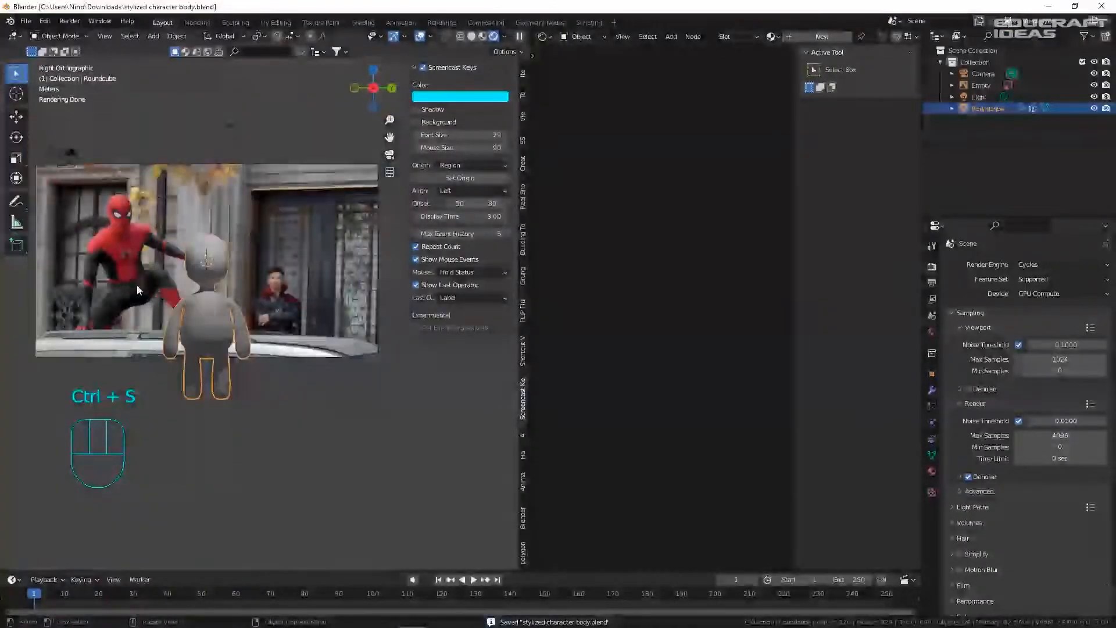
- Apply Shade Smooth to the Roundcube character and save
right_click(255, 250)
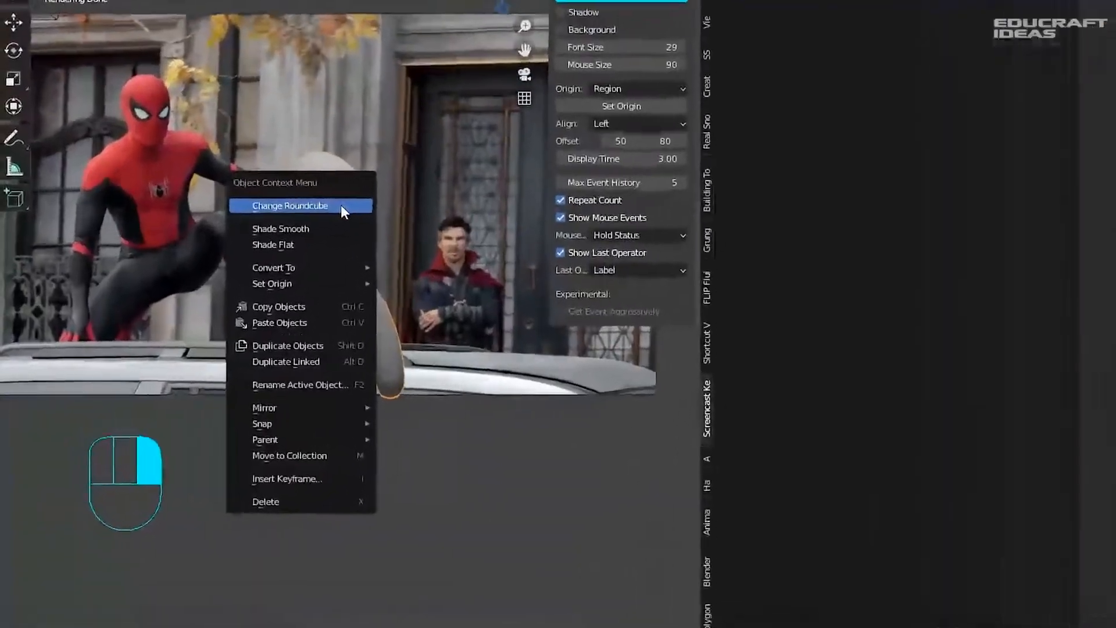
left_click(318, 230)
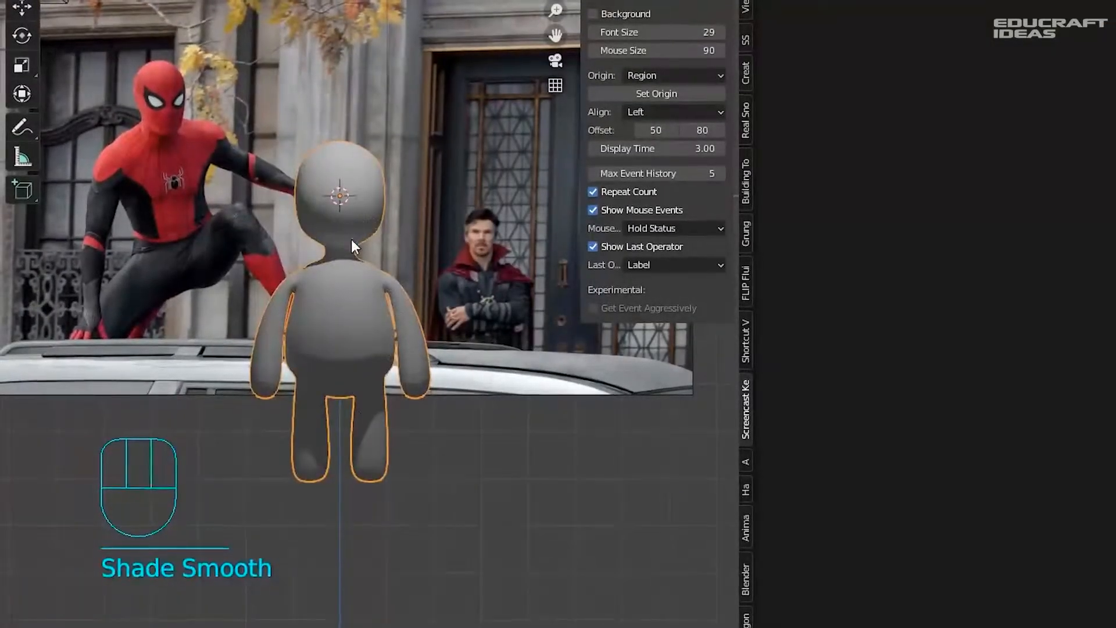
left_click(459, 492)
key("ctrl+s")
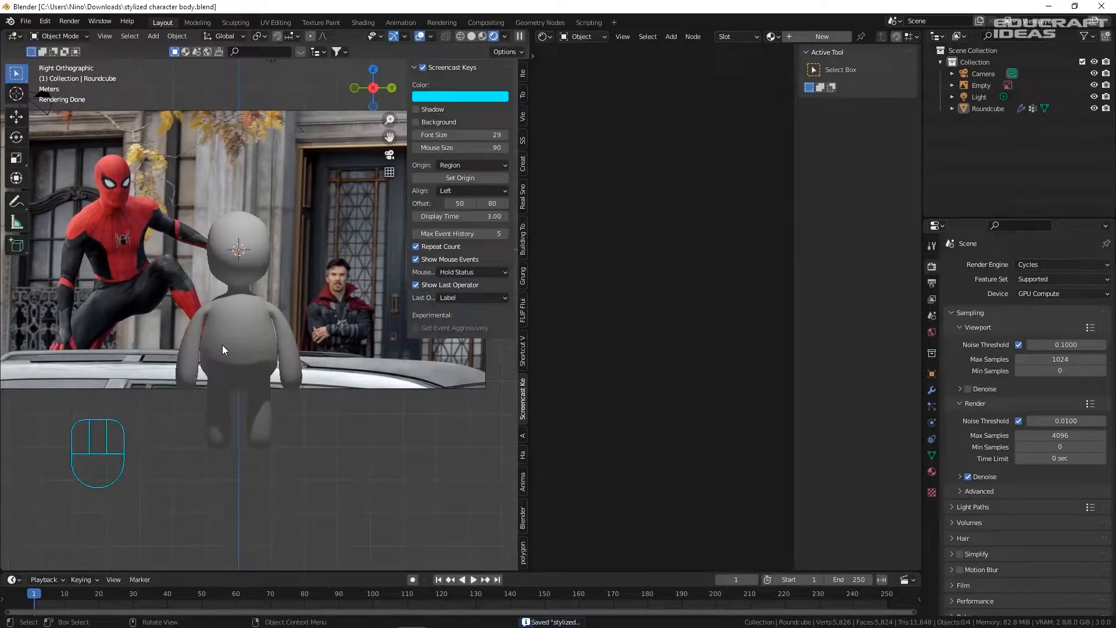
- Return to the right orthographic view and reselect the character body
middle_click_drag(228, 338, 395, 340)
key("KP_3")
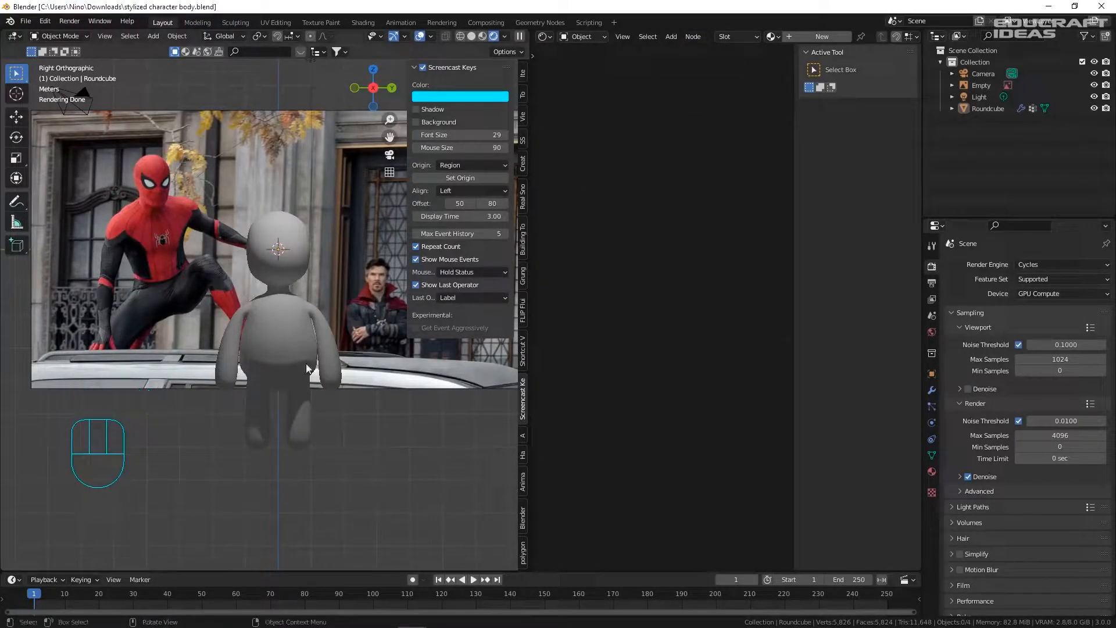
scroll(301, 326, "up", 2)
left_click(299, 326)
left_click(675, 273)
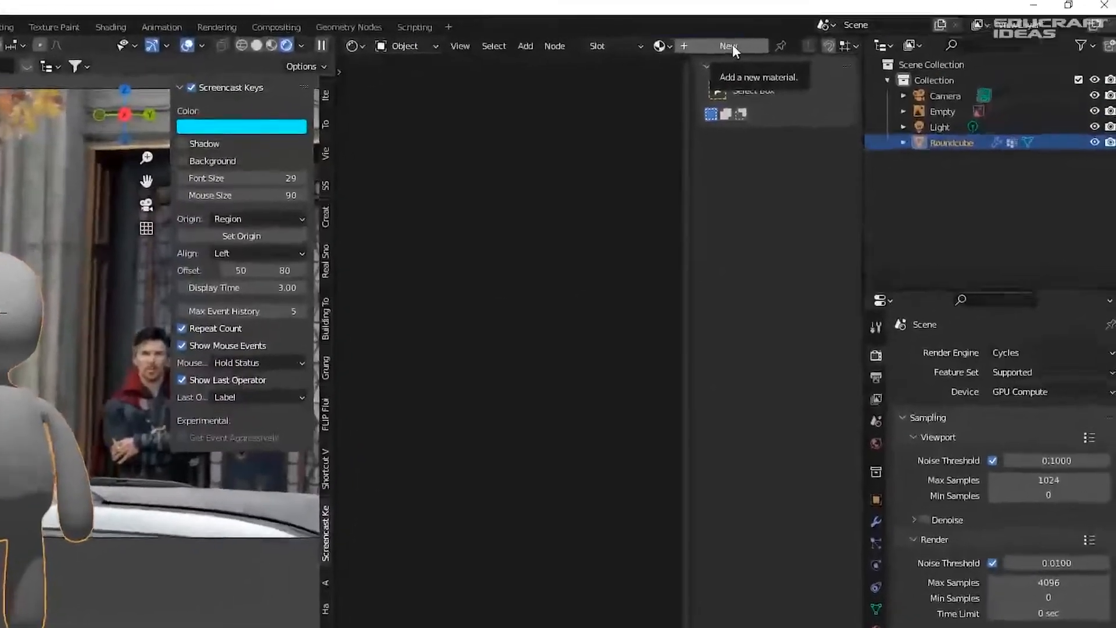
- Create a new material for the body with a pure red base colour and save
left_click(825, 36)
middle_click_drag(382, 534, 406, 467)
scroll(458, 413, "up", 5)
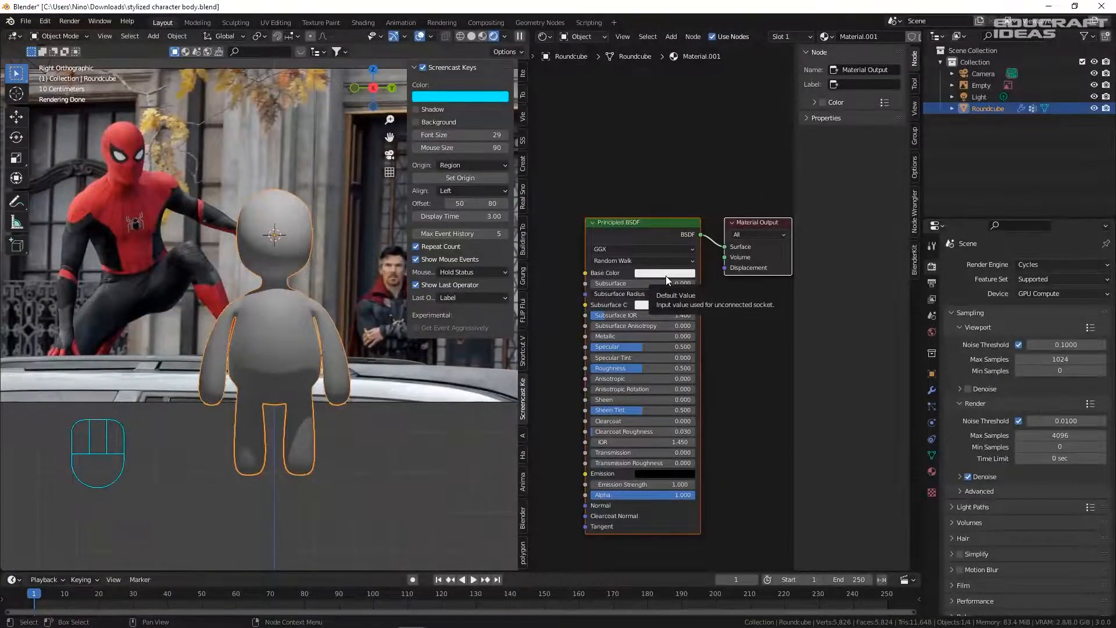
left_click(666, 274)
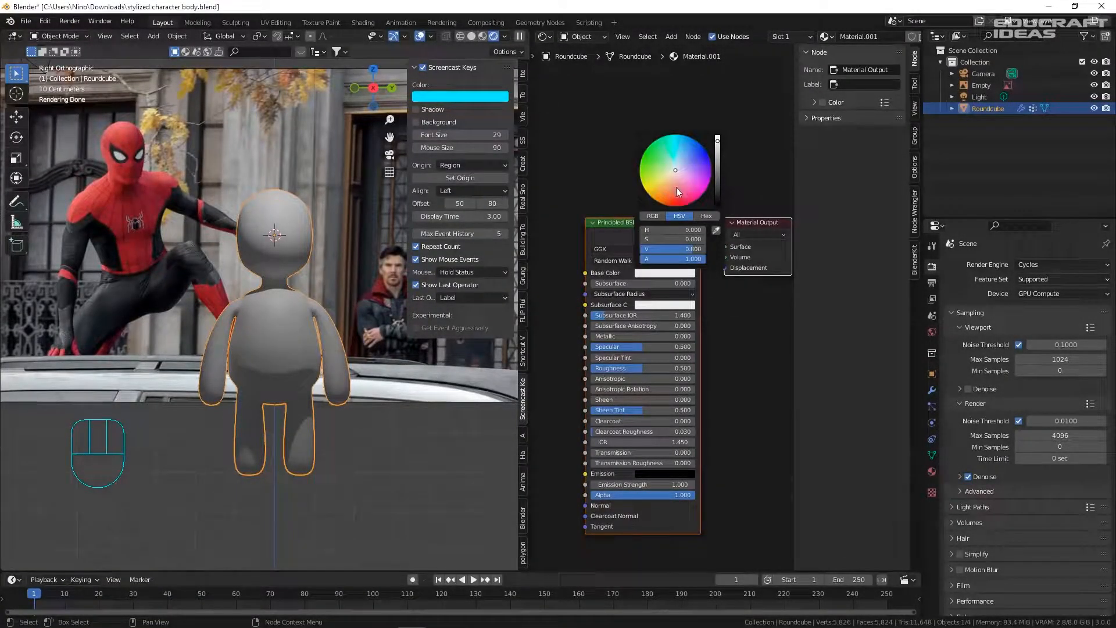
left_click(672, 207)
left_click_drag(717, 163, 718, 152)
left_click(675, 206)
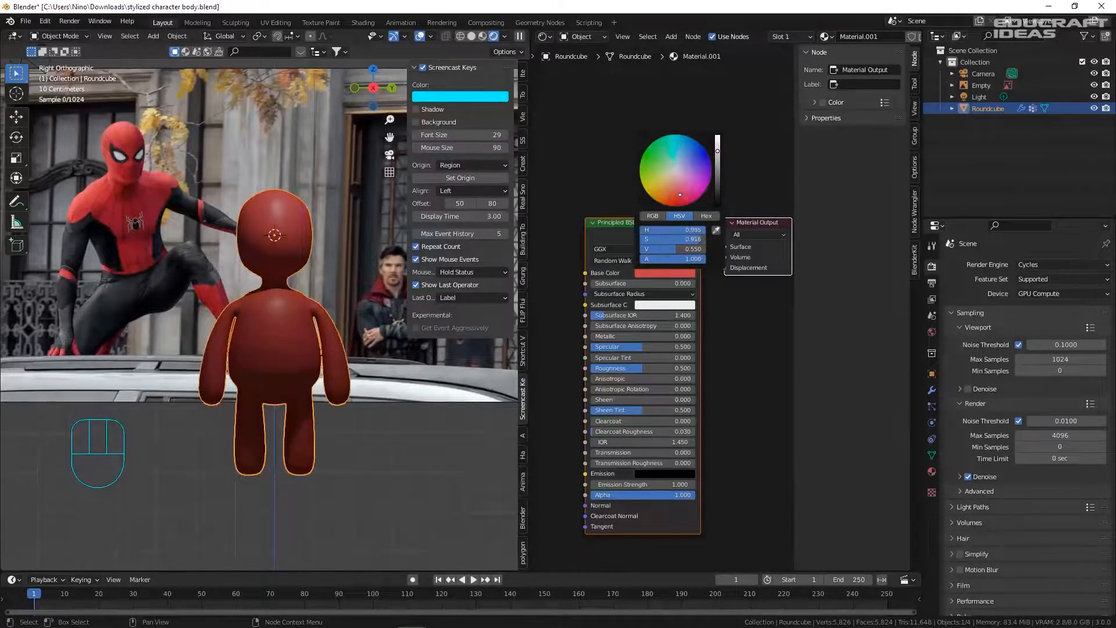
key("KP_3")
key("ctrl+s")
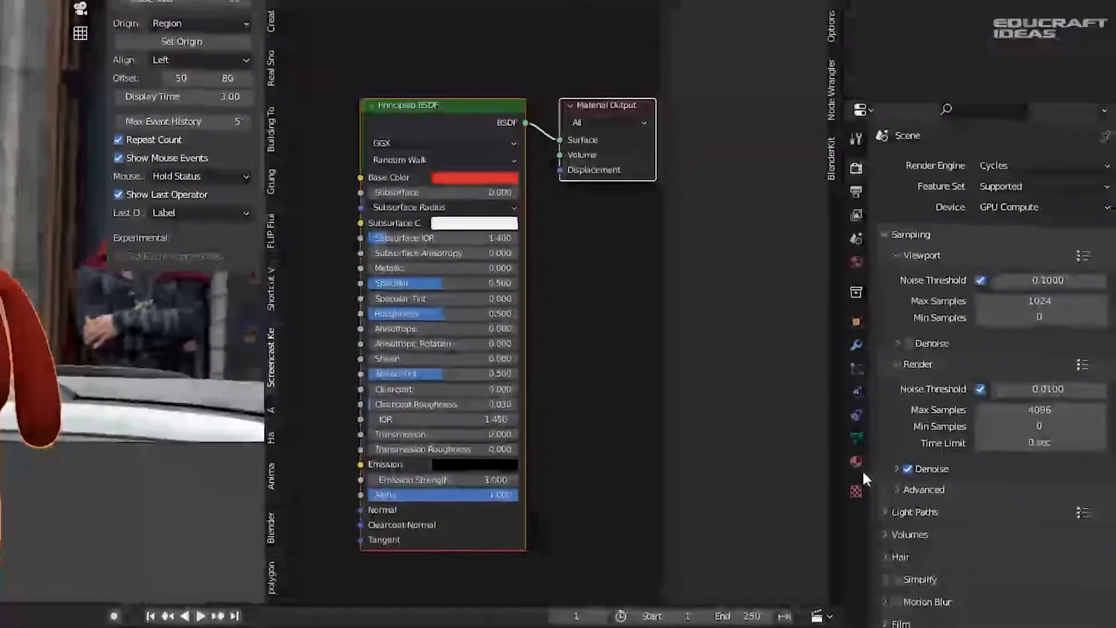
- Add a second material slot holding a new white Material.002
left_click(914, 471)
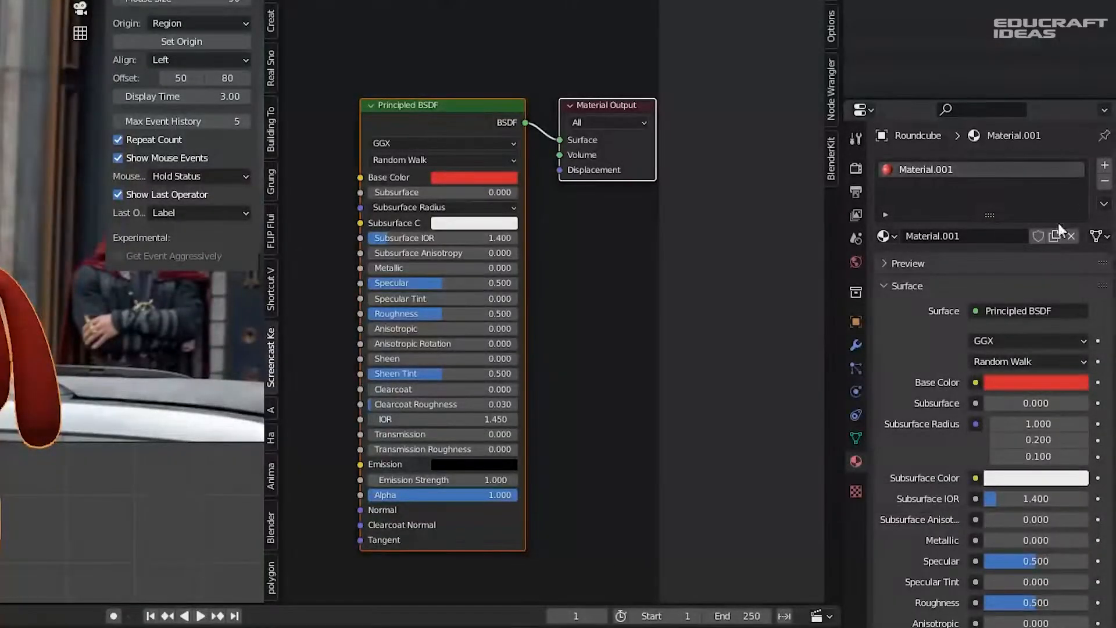
left_click(1105, 166)
left_click(967, 262)
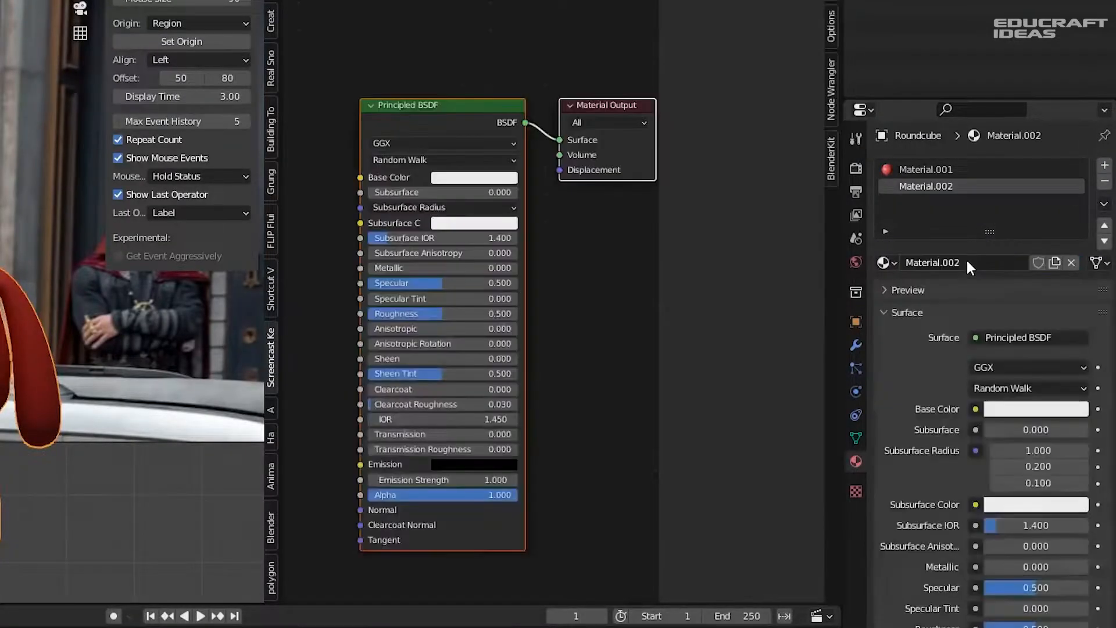
- Assign Material.002 to the faces of vertex group Group and save
left_click(856, 445)
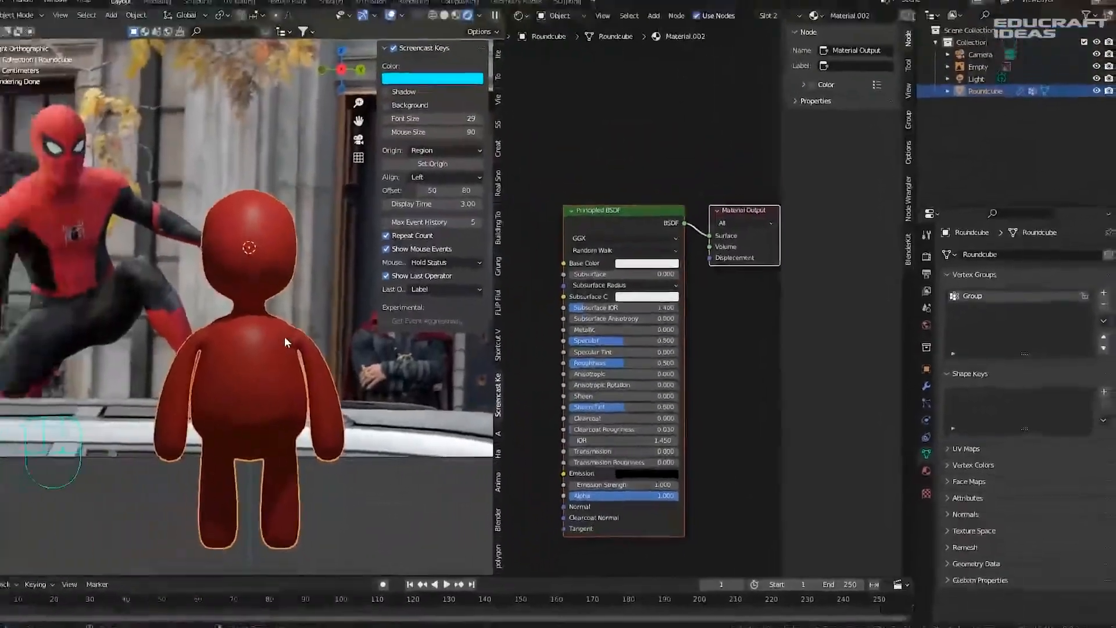
key("Tab")
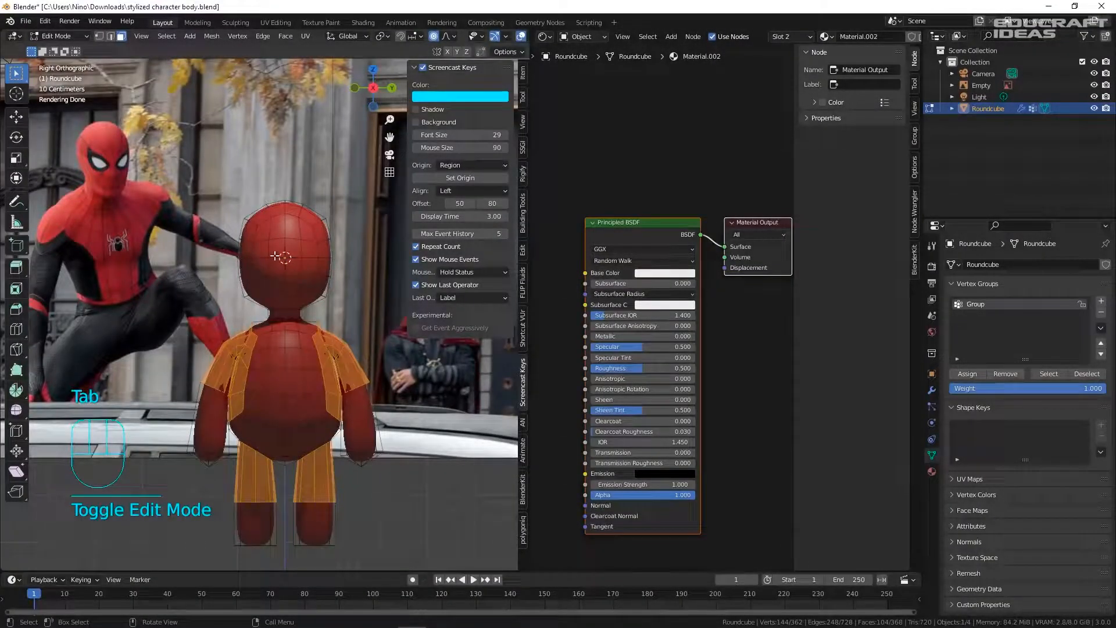
left_click(1050, 374)
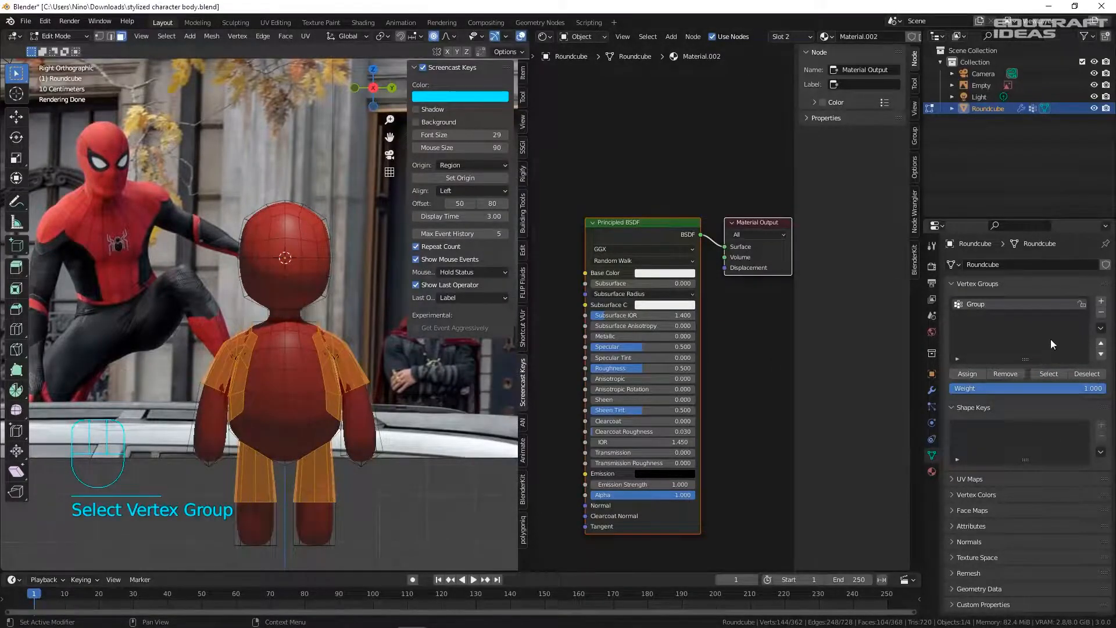
left_click(932, 471)
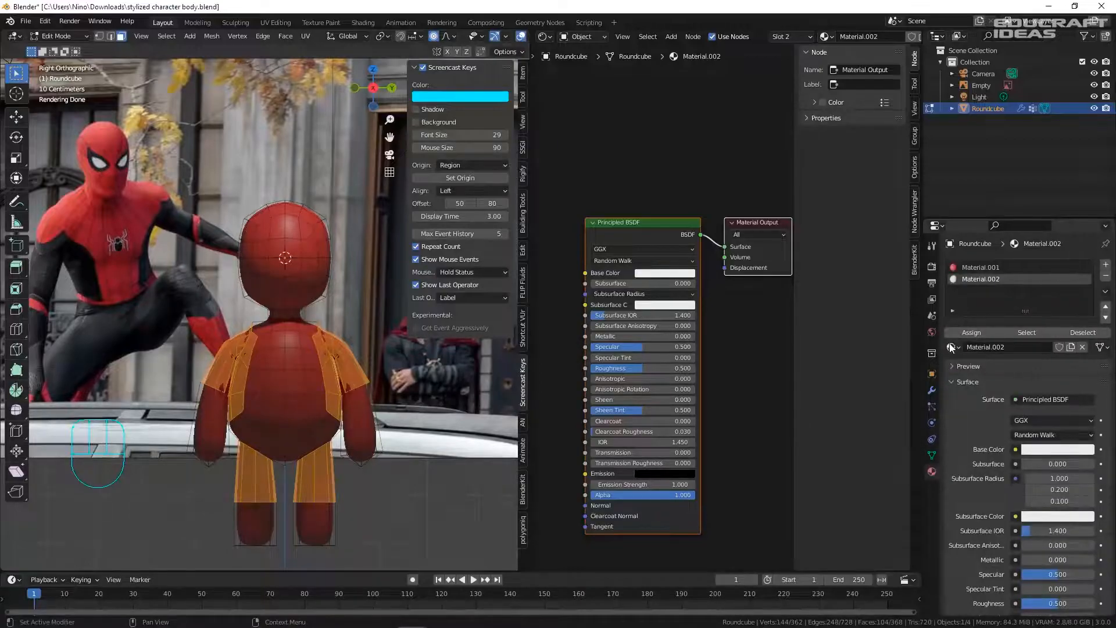
left_click(969, 333)
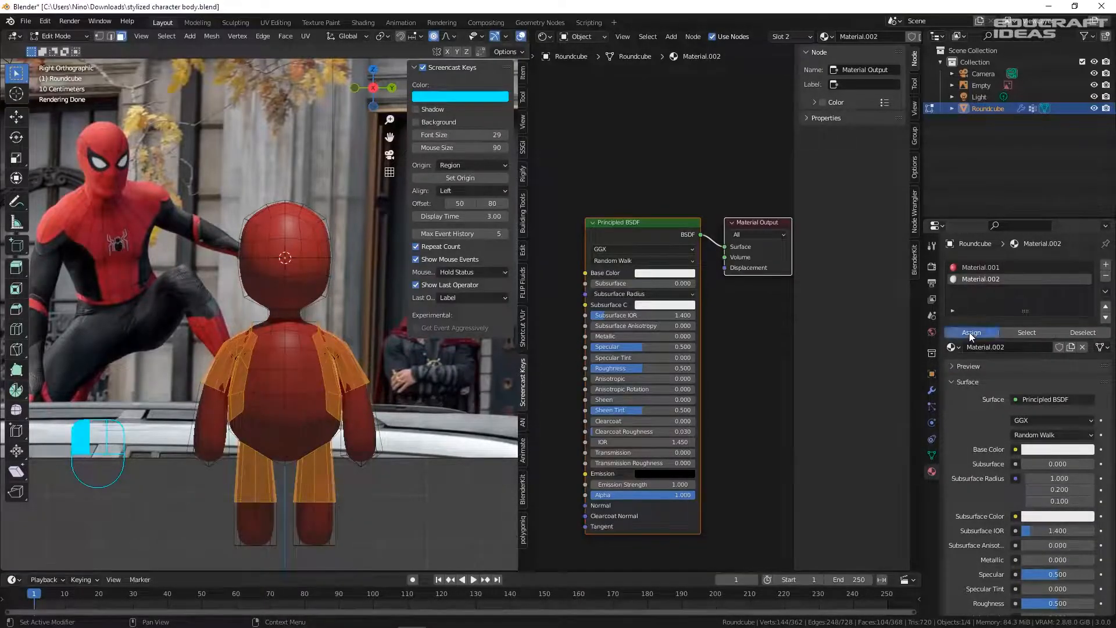
key("Tab")
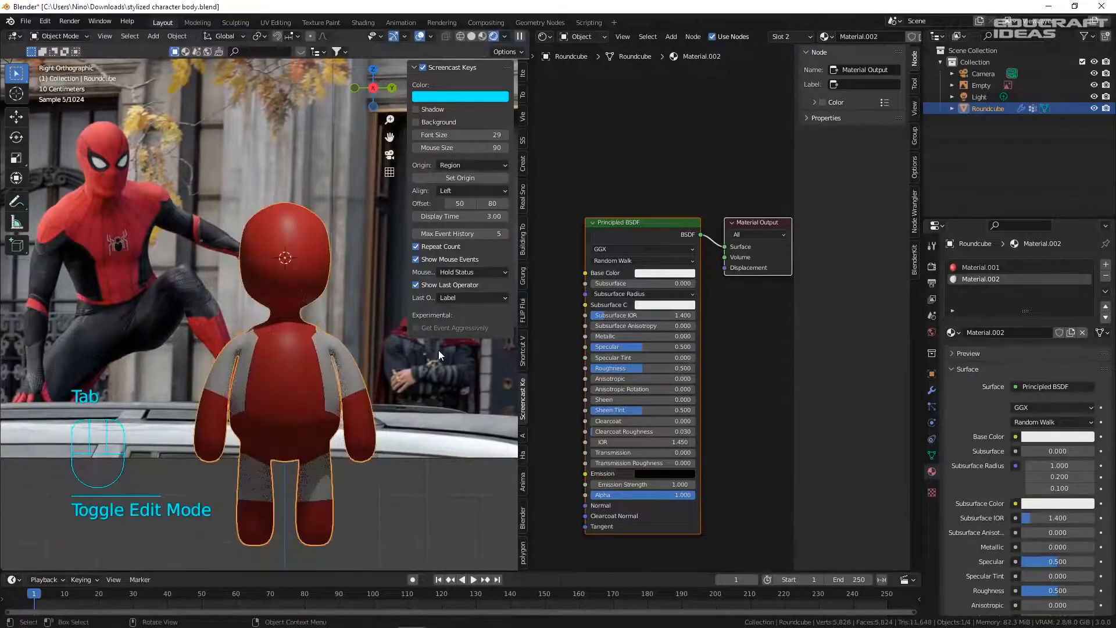
key("ctrl+s")
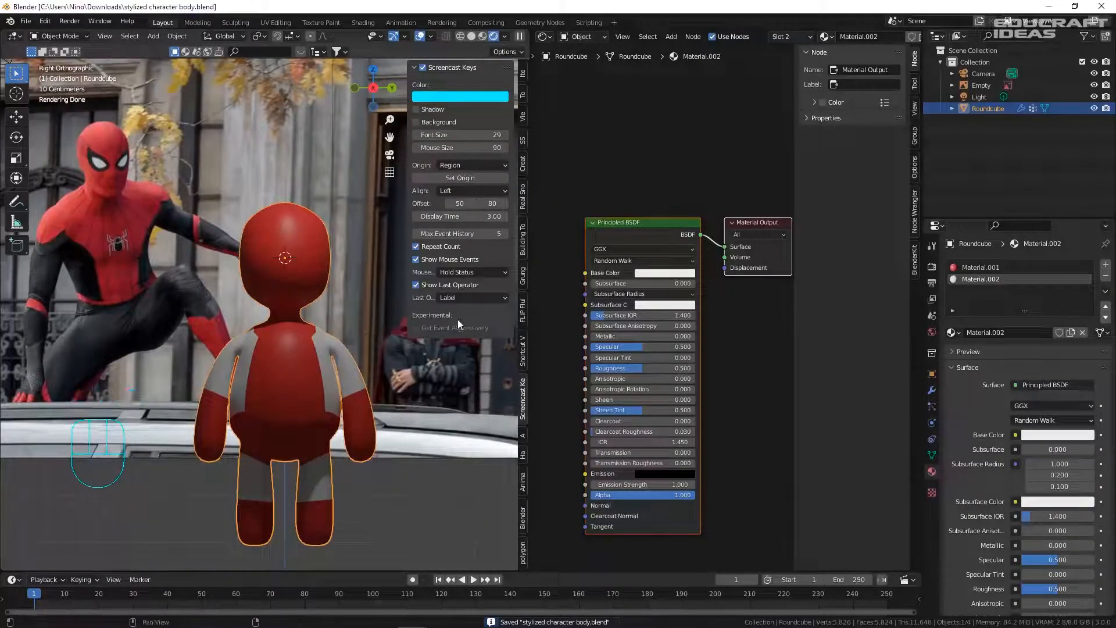
- Set Material.002's base colour to a very dark navy blue and save
left_click(668, 274)
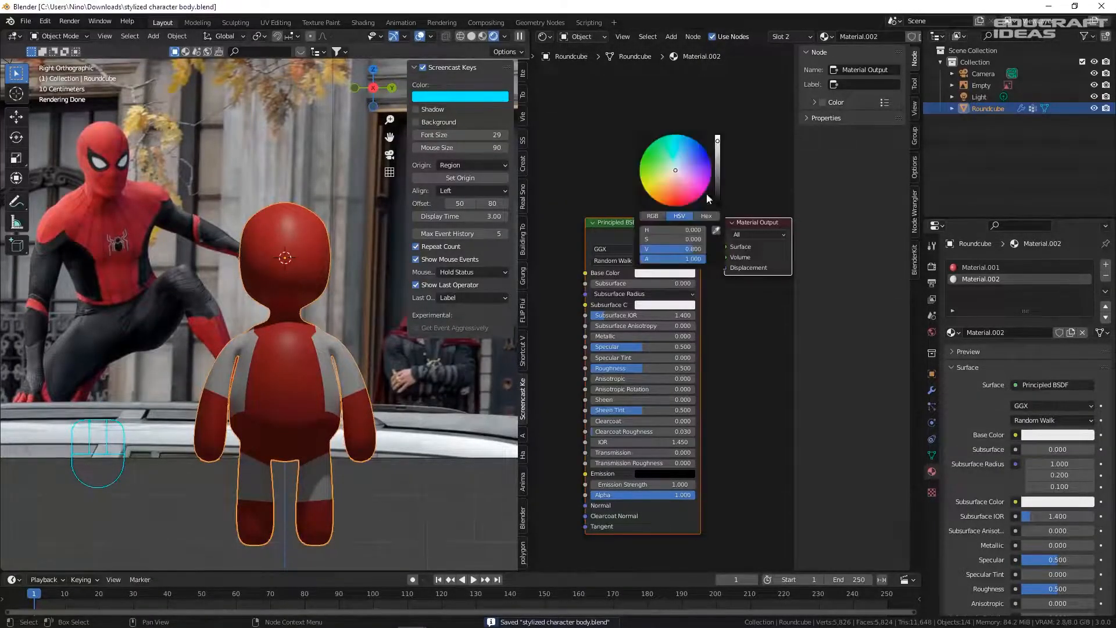
left_click(696, 156)
left_click_drag(717, 162, 718, 190)
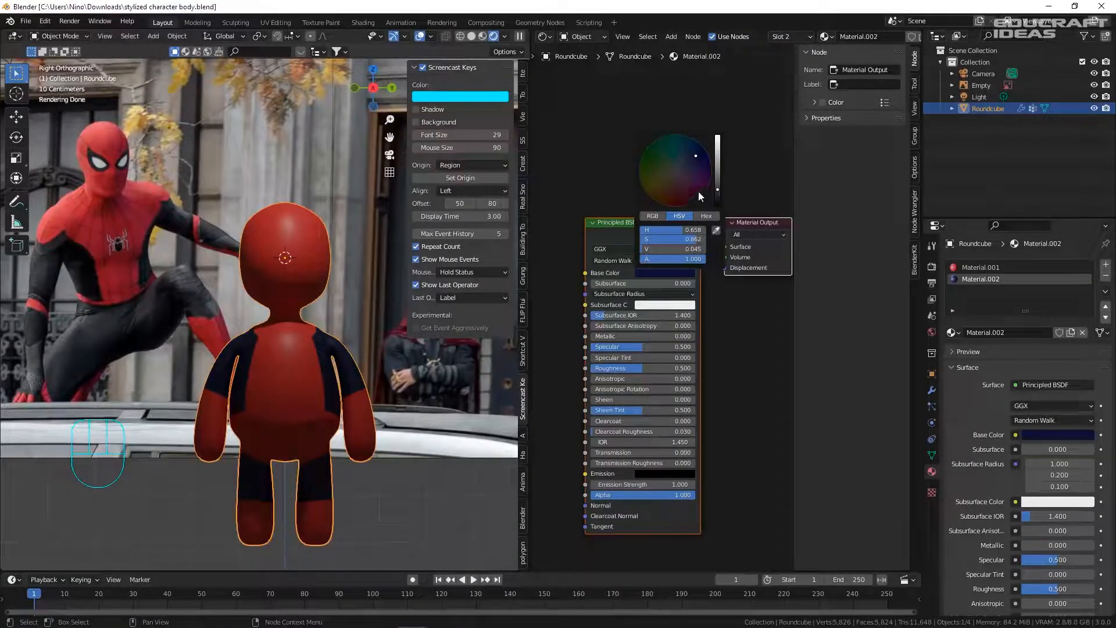
left_click(687, 164)
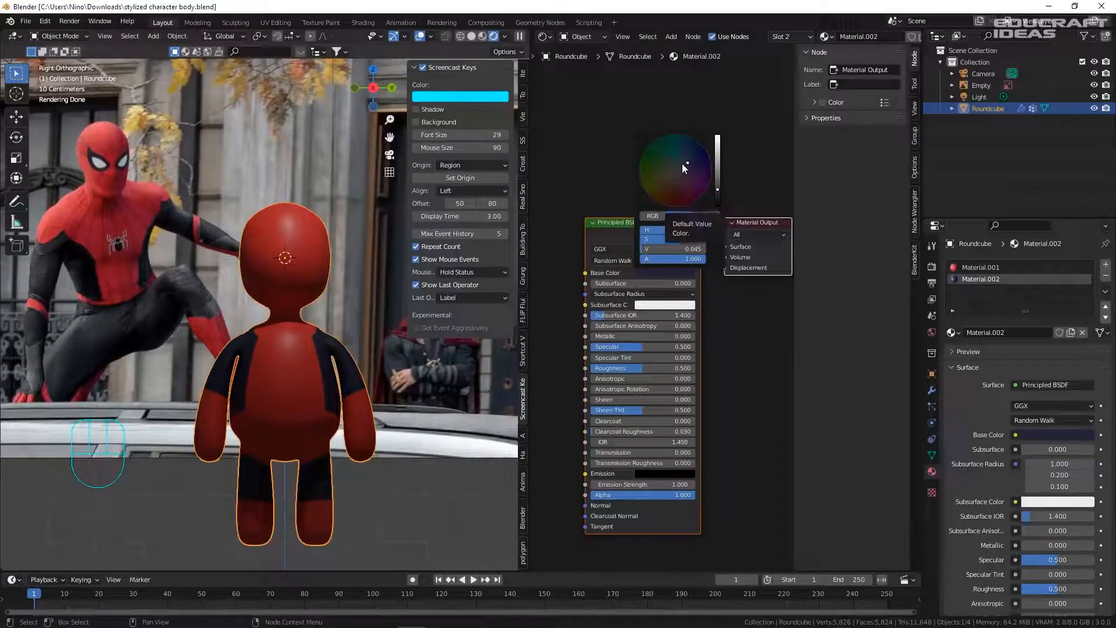
key("ctrl+s")
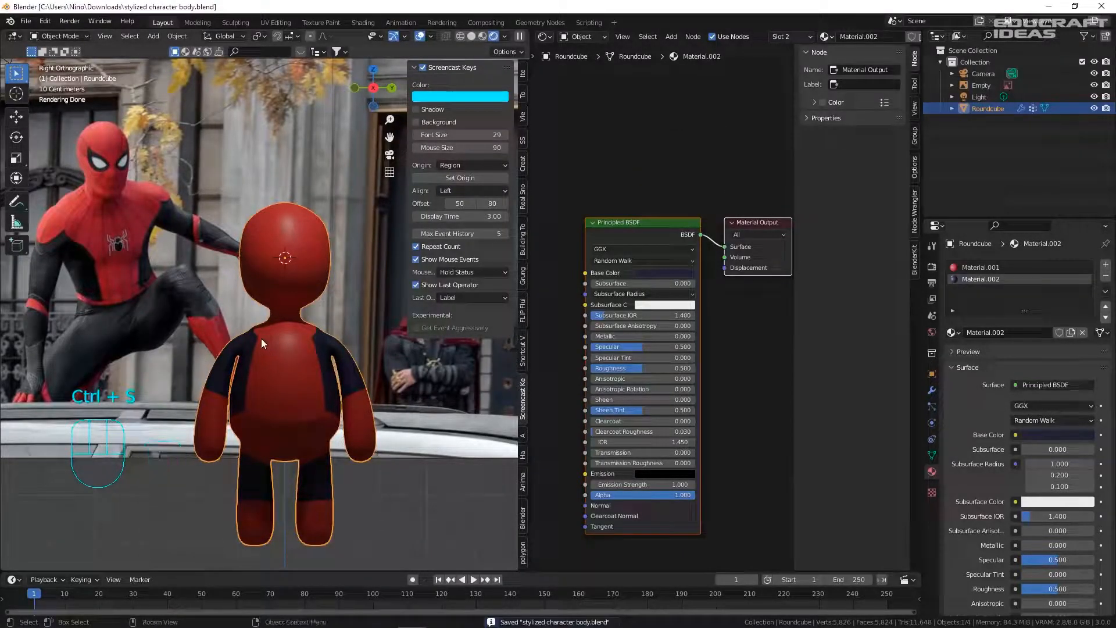
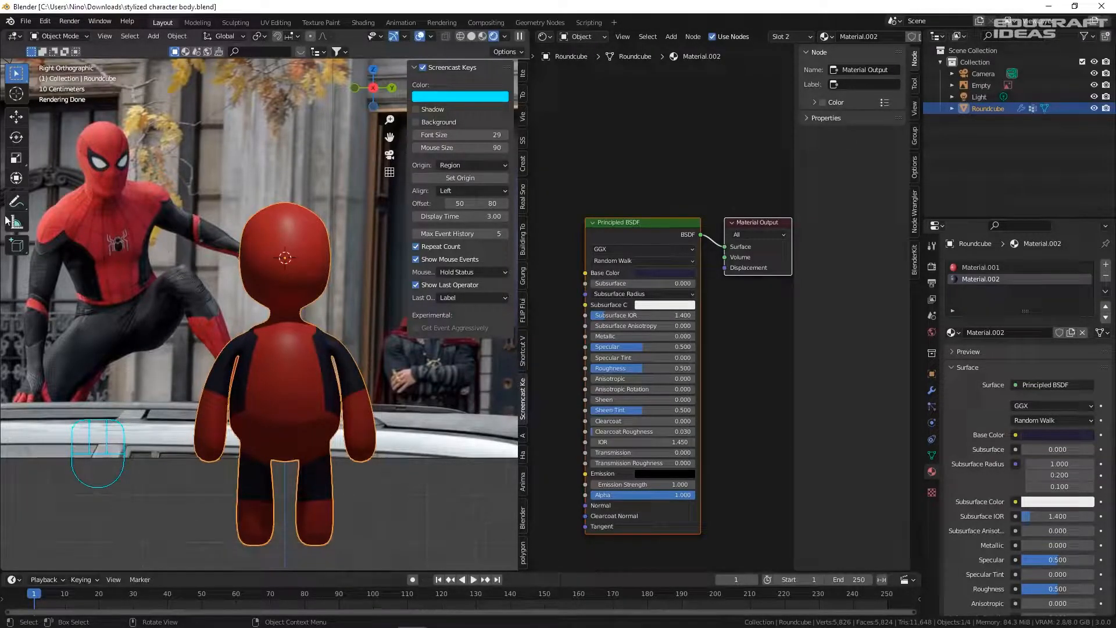
- Zoom and pan the viewport so the whole character body is framed
scroll(58, 218, "up", 8)
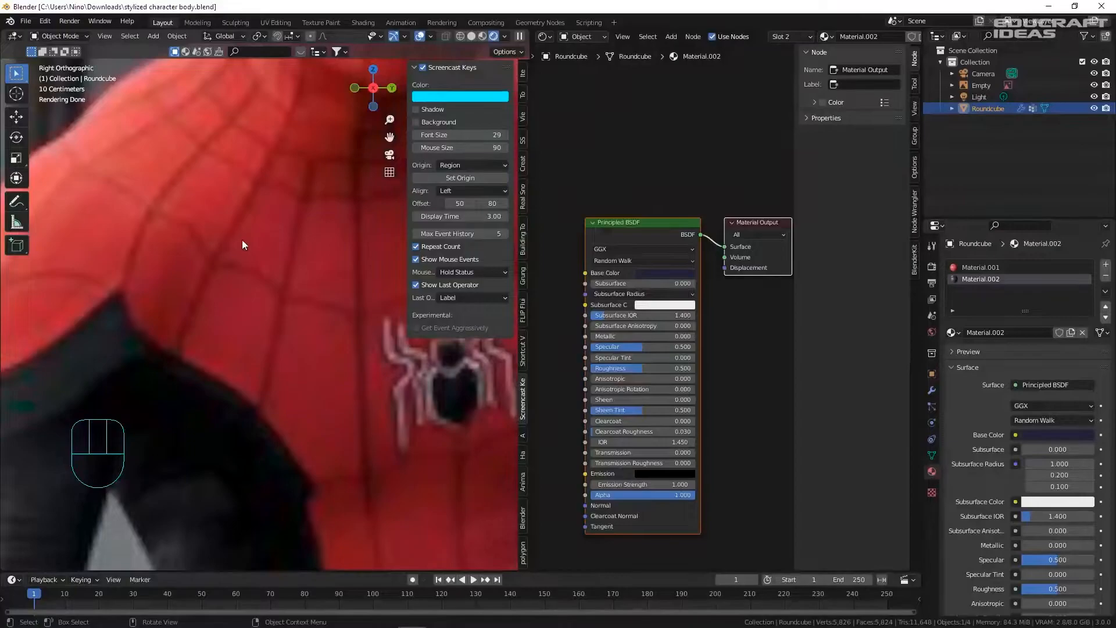
scroll(242, 240, "down", 8)
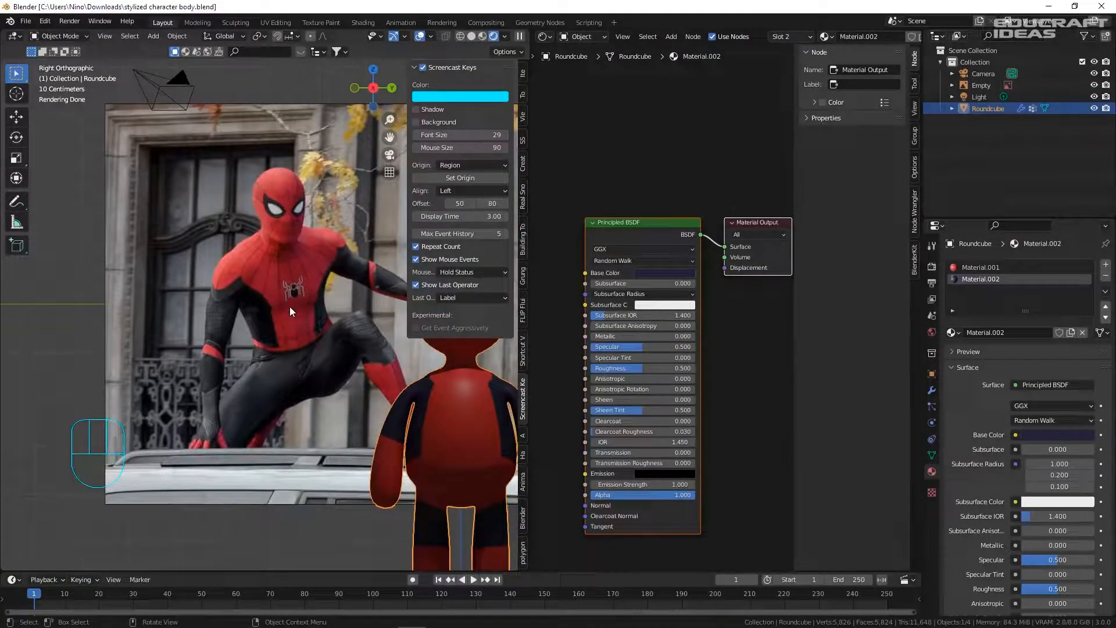
middle_click_drag(309, 344, 218, 299, "shift")
scroll(358, 280, "up", 1)
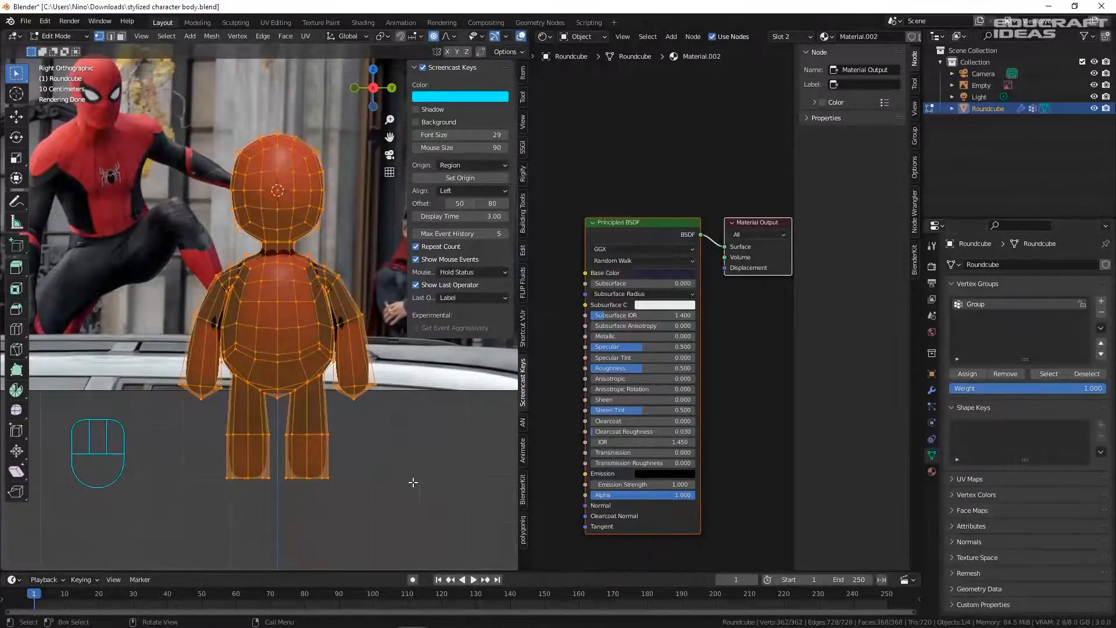
- Select the whole mesh except the vertex group Group, in face select mode
left_click(412, 482)
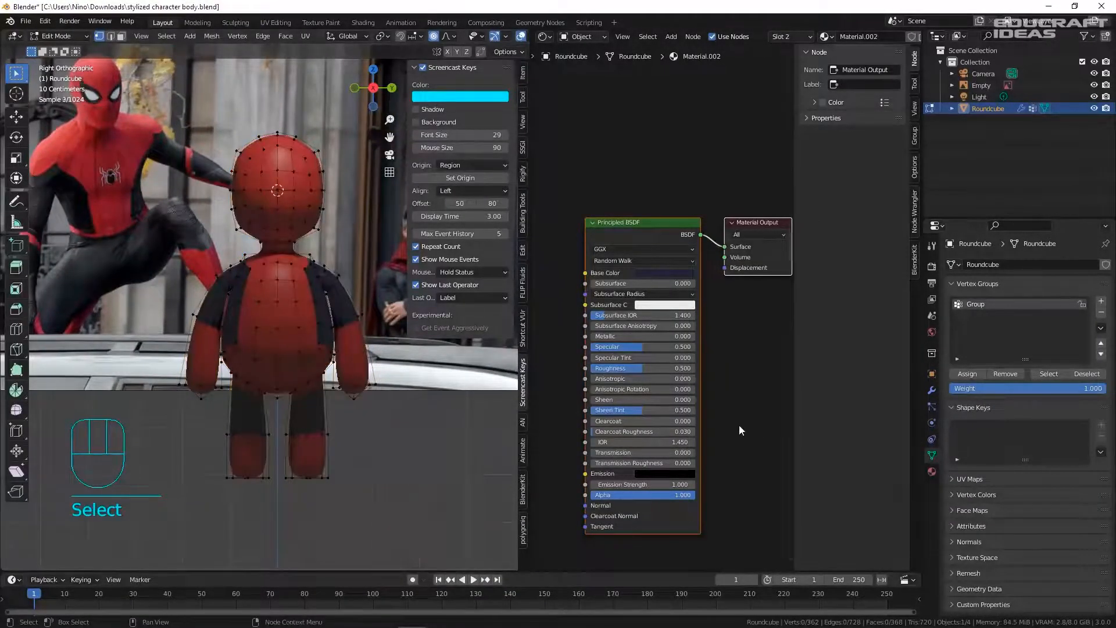
left_click(1047, 374)
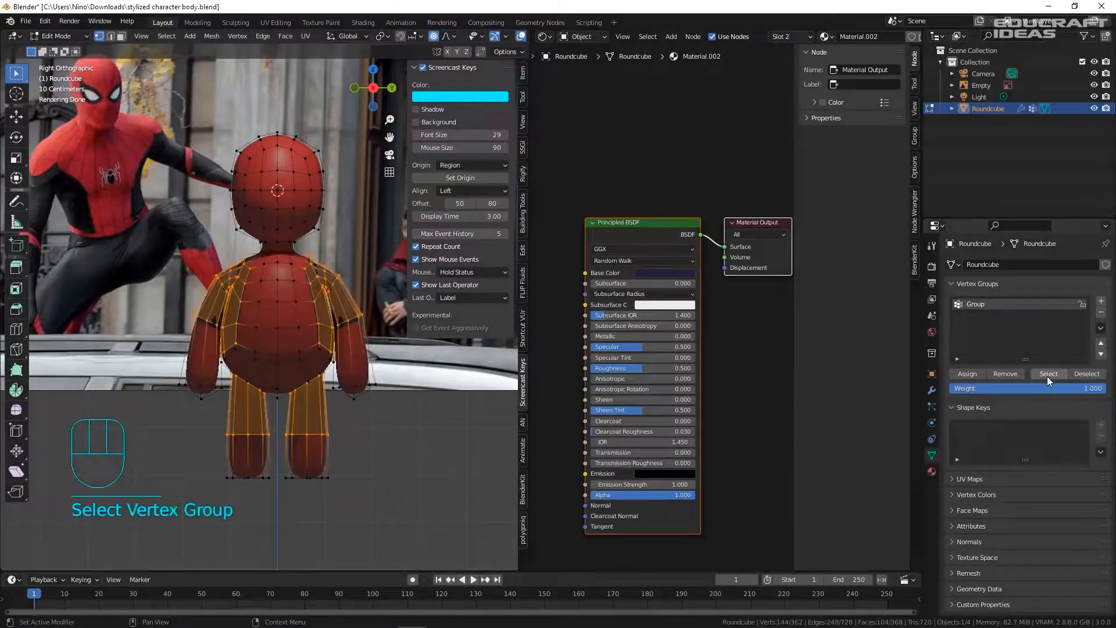
key("a")
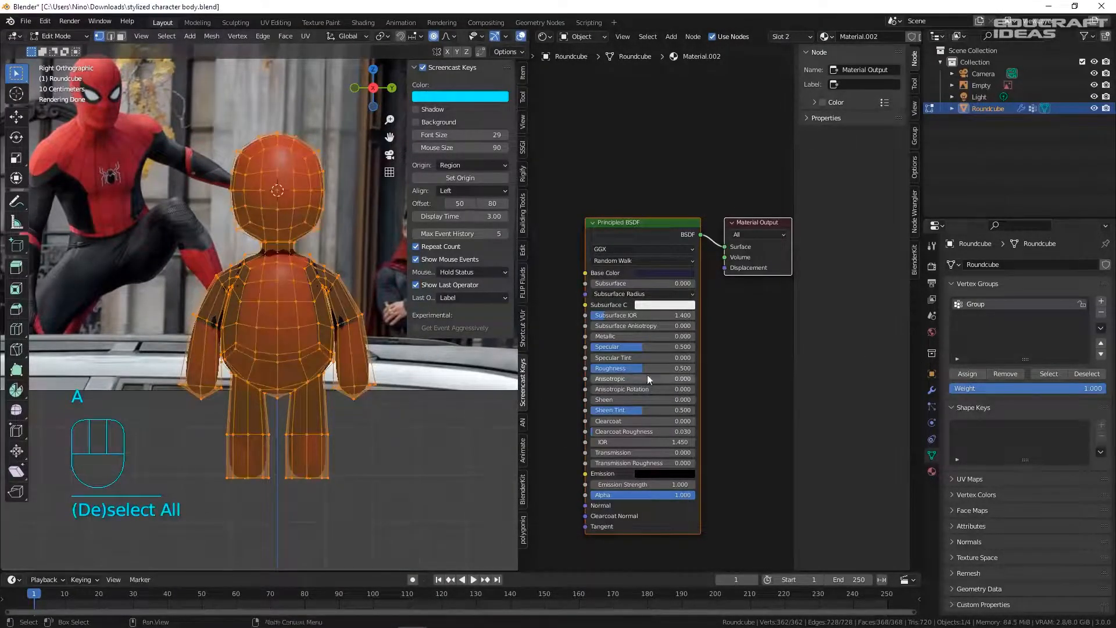
left_click(1086, 375)
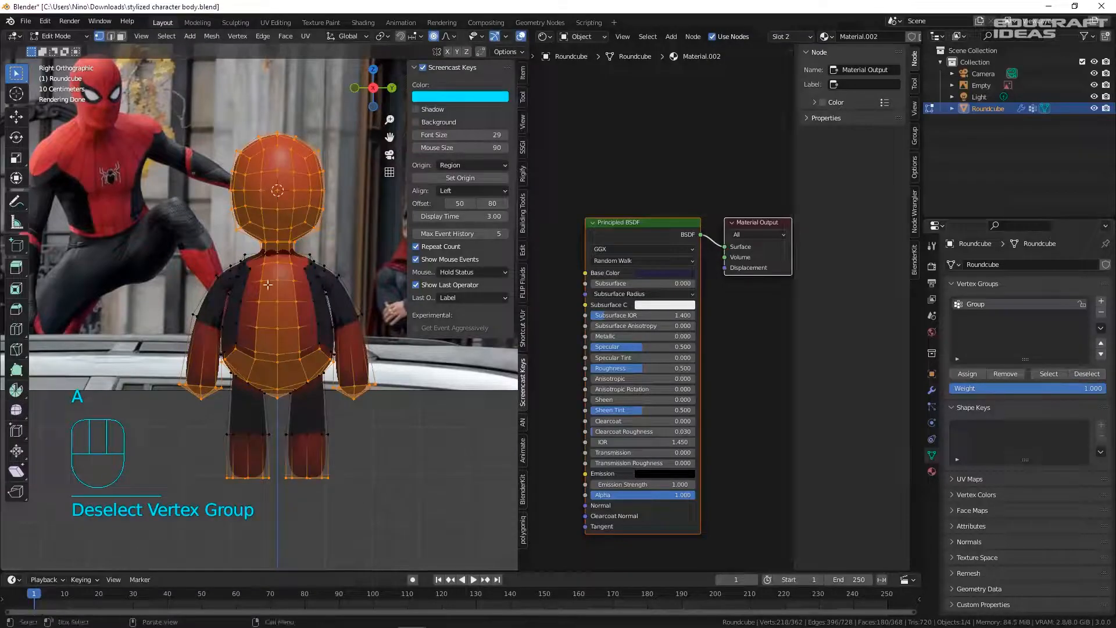
key("3")
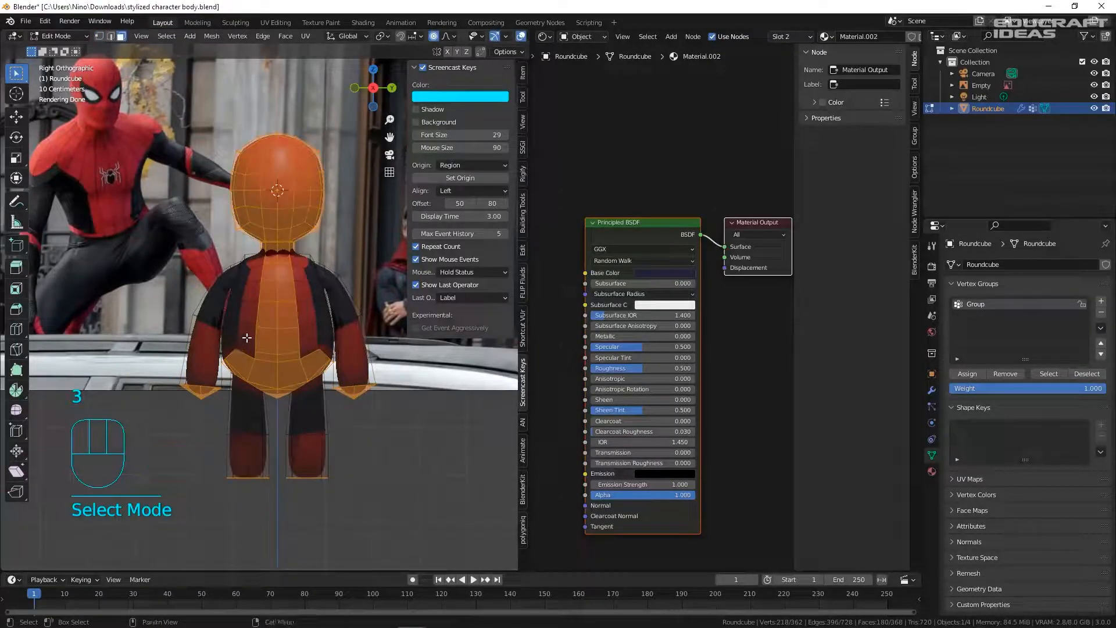
- Add the arm and leg face loops to the face selection
scroll(247, 361, "up", 2)
scroll(252, 355, "down", 4)
scroll(268, 277, "up", 2)
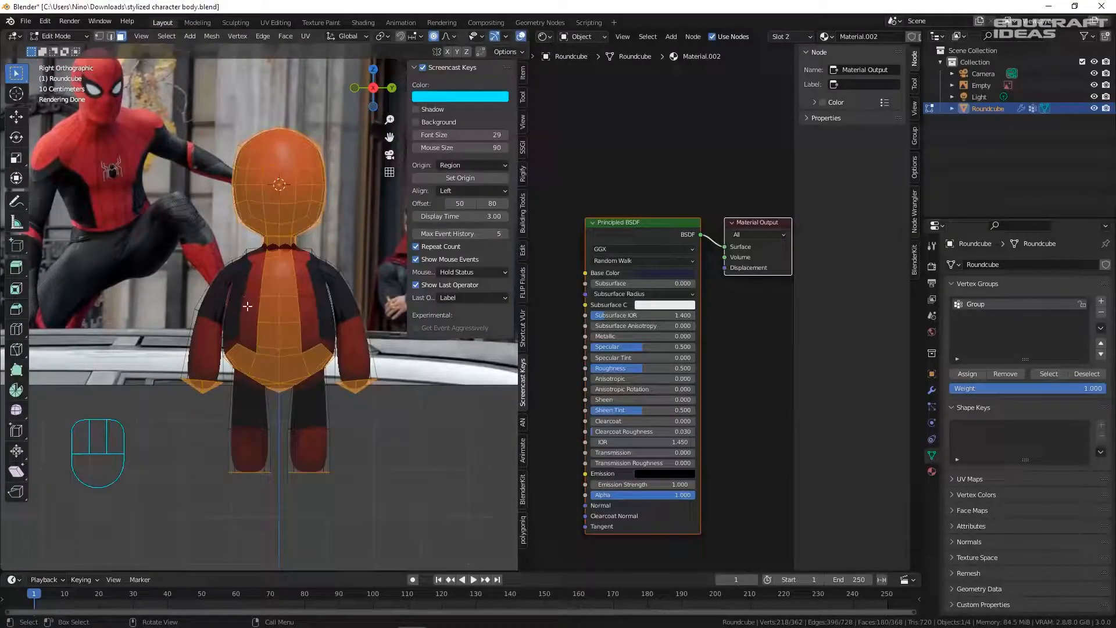
scroll(205, 359, "up", 3)
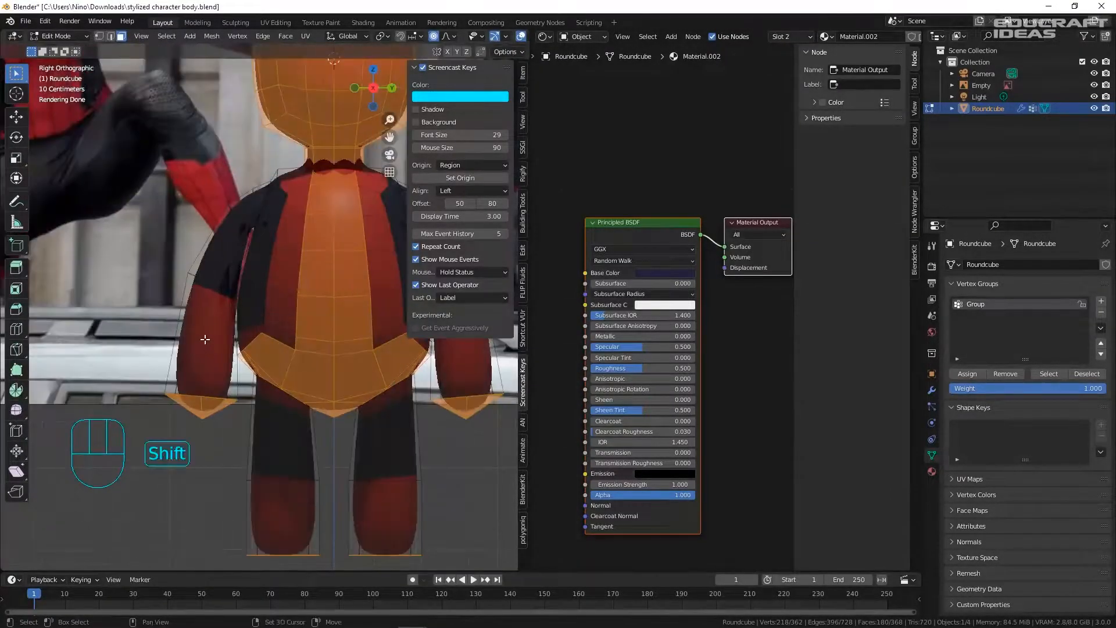
left_click(205, 338, "alt+shift")
left_click(283, 514, "alt+shift")
left_click(385, 514, "alt+shift")
middle_click_drag(419, 446, 347, 531, "shift")
left_click(381, 431, "alt+shift")
key("ctrl+z")
- Add the remaining red torso faces to the selection, then return to side orthographic view
middle_click_drag(244, 429, 314, 325)
scroll(312, 363, "down", 5)
left_click(313, 353, "alt+shift")
scroll(308, 349, "down", 2)
key("ctrl+z")
key("ctrl+z")
key("ctrl+z")
scroll(320, 262, "up", 4)
left_click(322, 234, "shift")
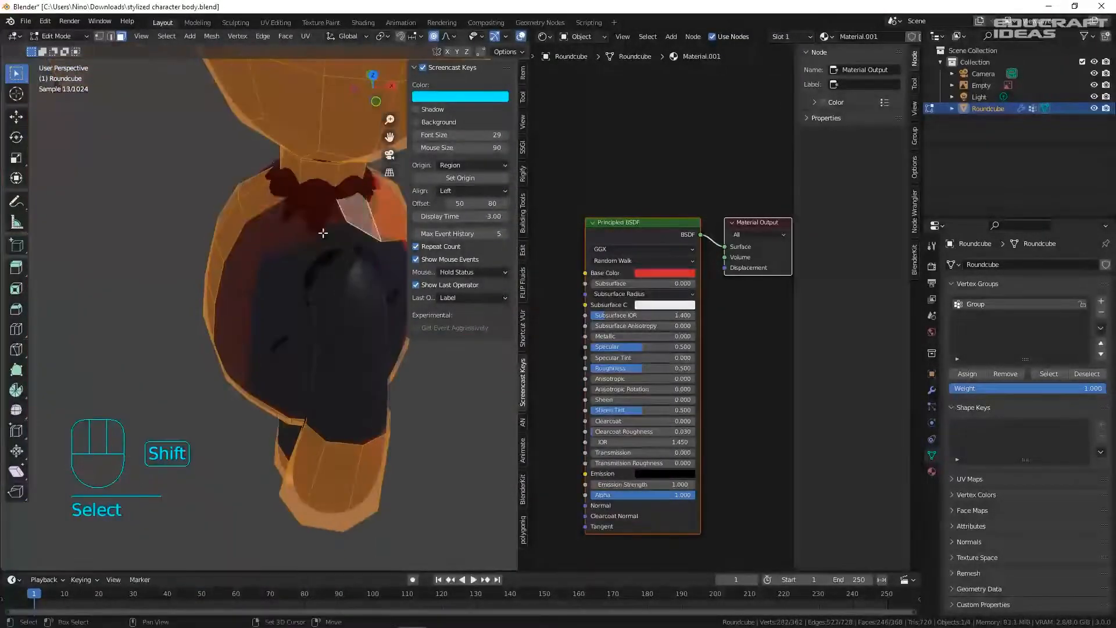
middle_click_drag(323, 233, 233, 238)
left_click(101, 414, "shift")
left_click(120, 355, "shift")
middle_click_drag(102, 411, 279, 326)
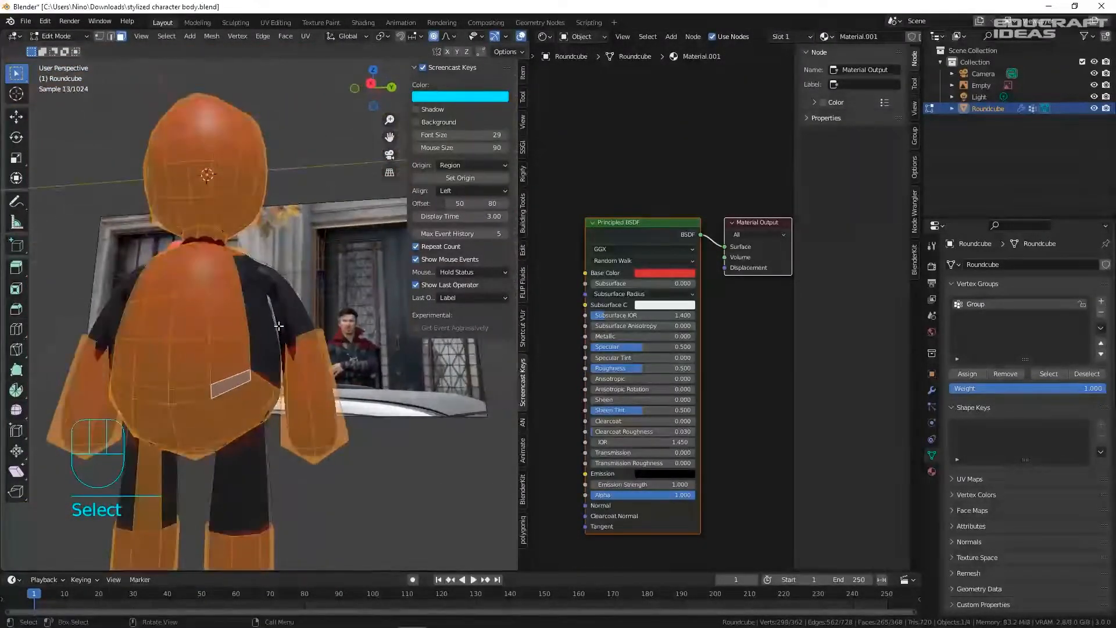
key("KP_3")
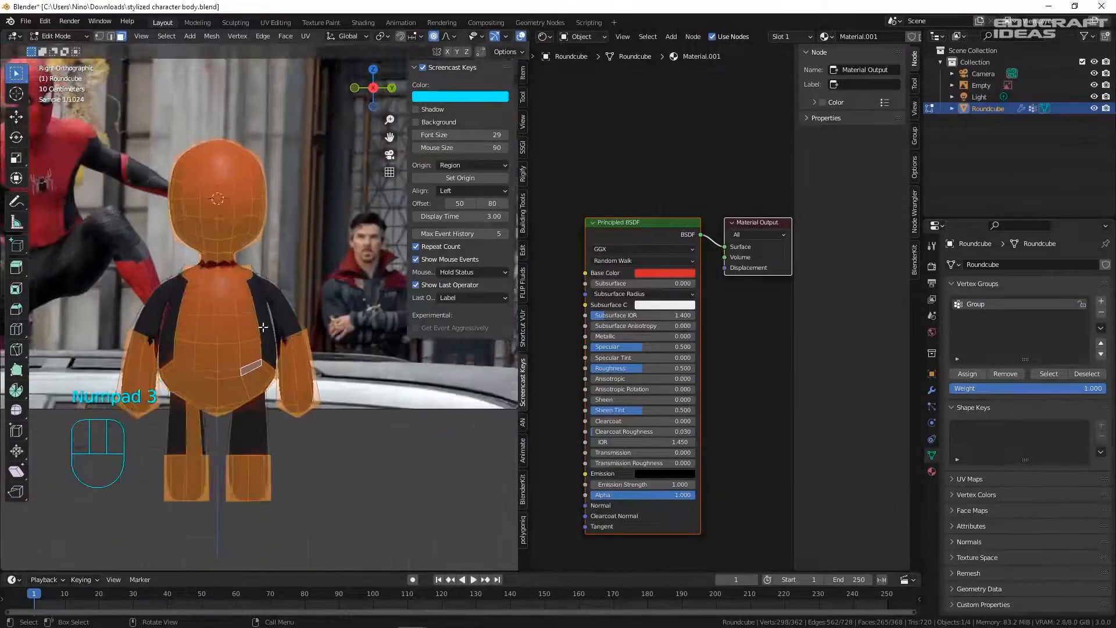
- Duplicate the selected faces in place and separate them into a new object, Roundcube.001
key("shift+d")
right_click(305, 340)
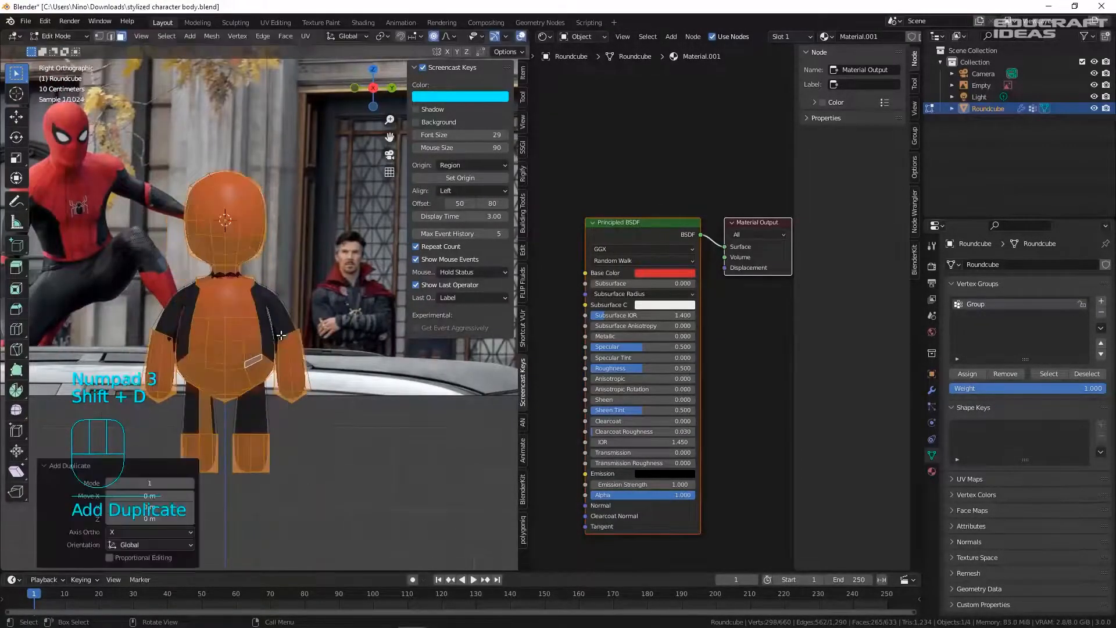
key("p")
left_click(281, 335)
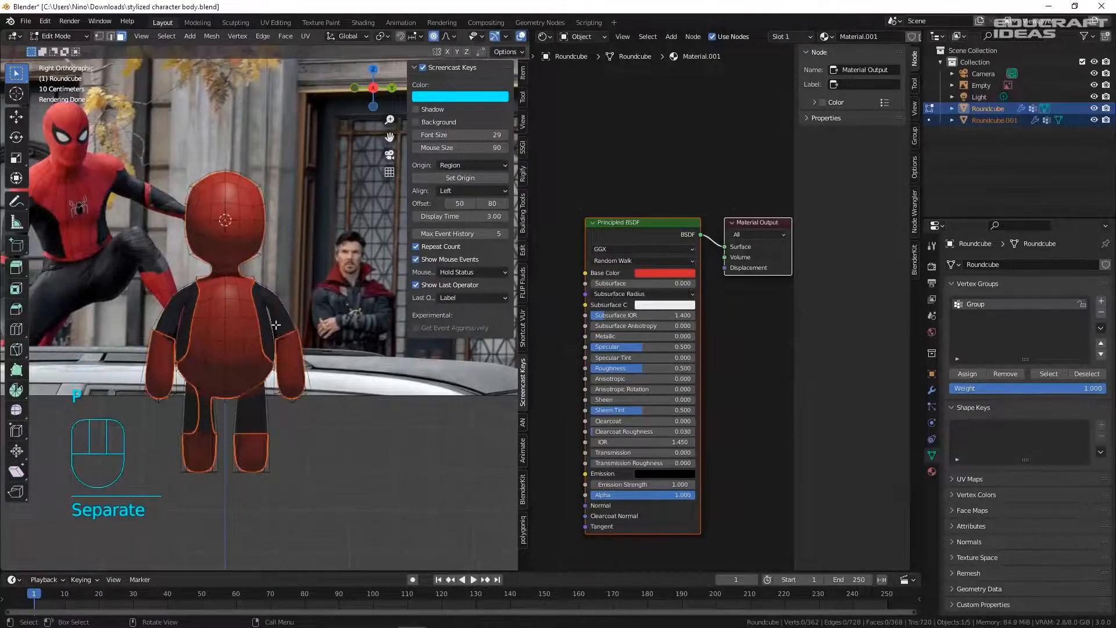
- Select the new Roundcube.001 object in Object Mode, leaving it in place
key("Tab")
left_click(243, 225)
key("g")
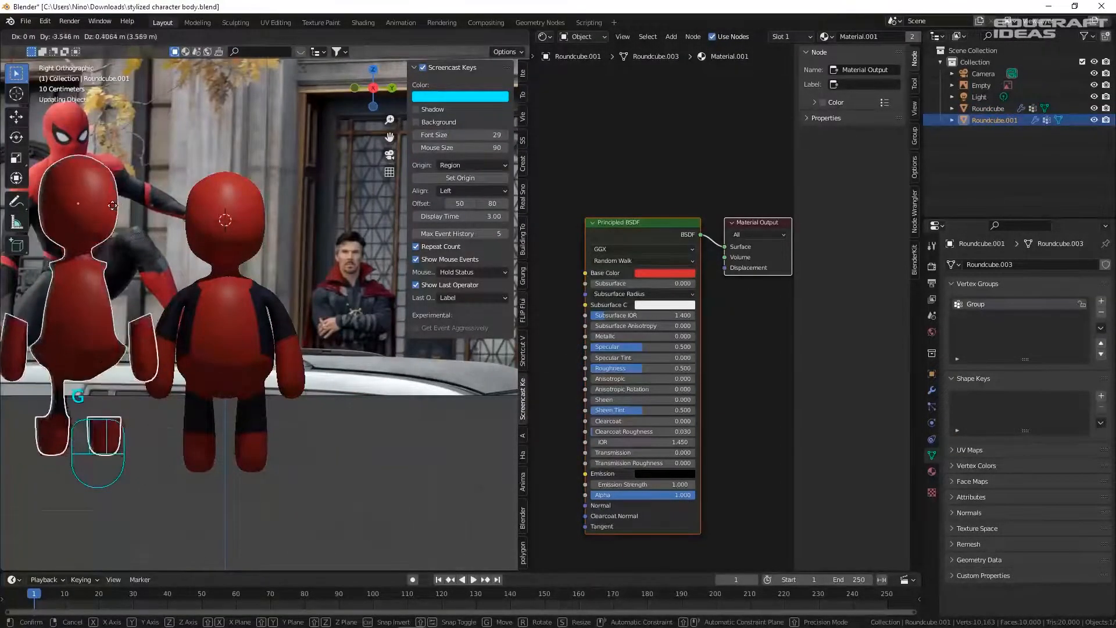
right_click(107, 161)
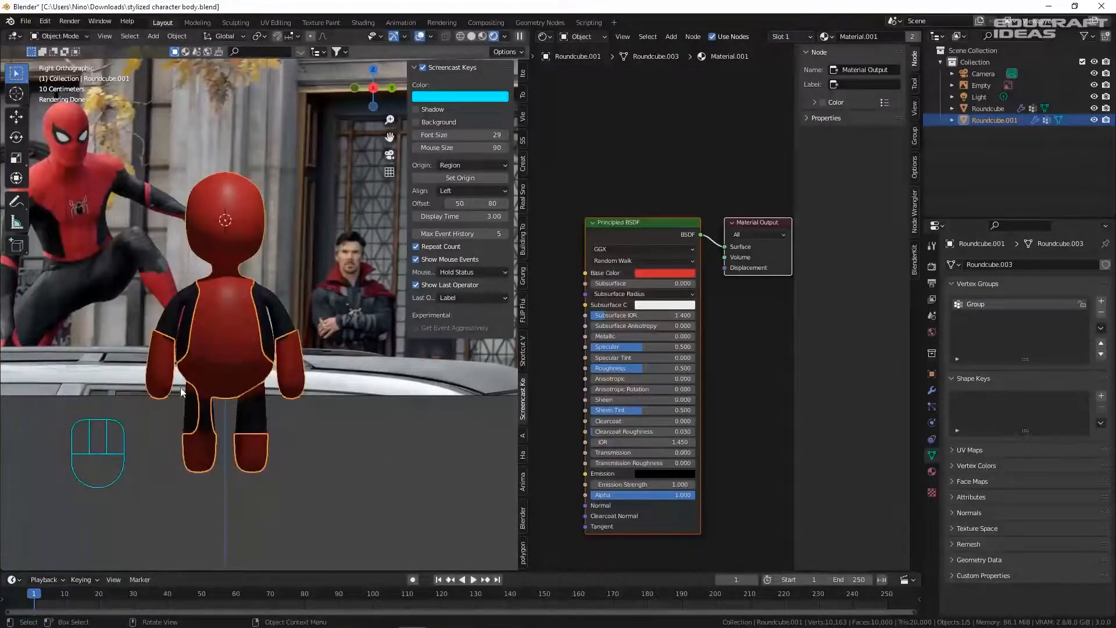
scroll(187, 428, "up", 2)
- Delete the stray hip face from Roundcube.001's mesh
key("Tab")
key("3")
left_click(212, 383)
key("Delete")
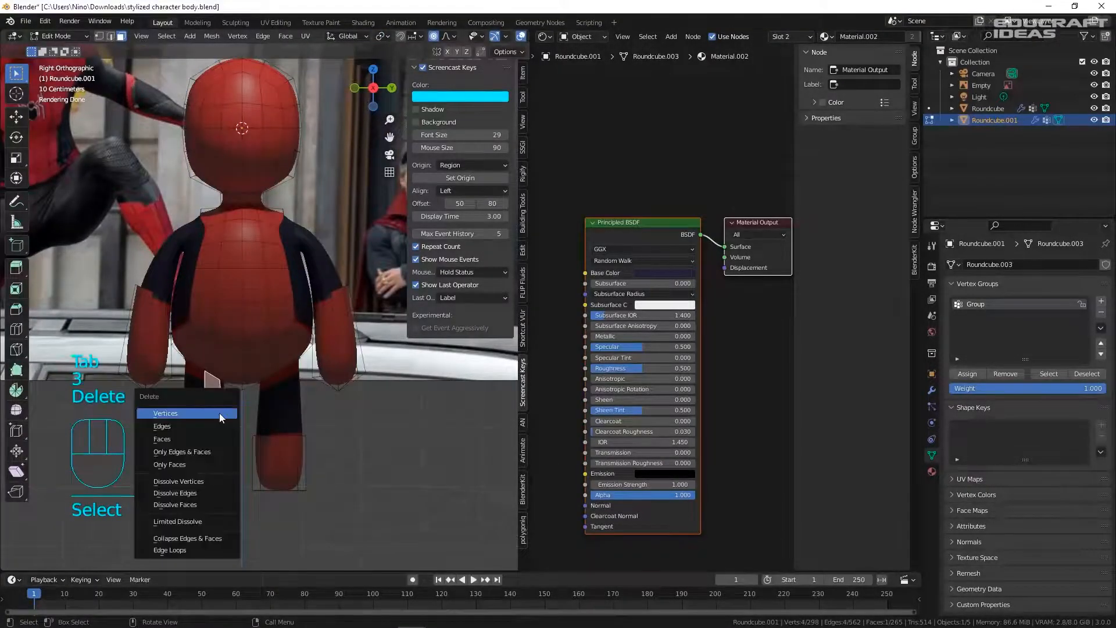
left_click(198, 442)
key("Tab")
- Select the lower-torso waist edge loops of Roundcube.001 in edge select mode
scroll(313, 395, "down", 7)
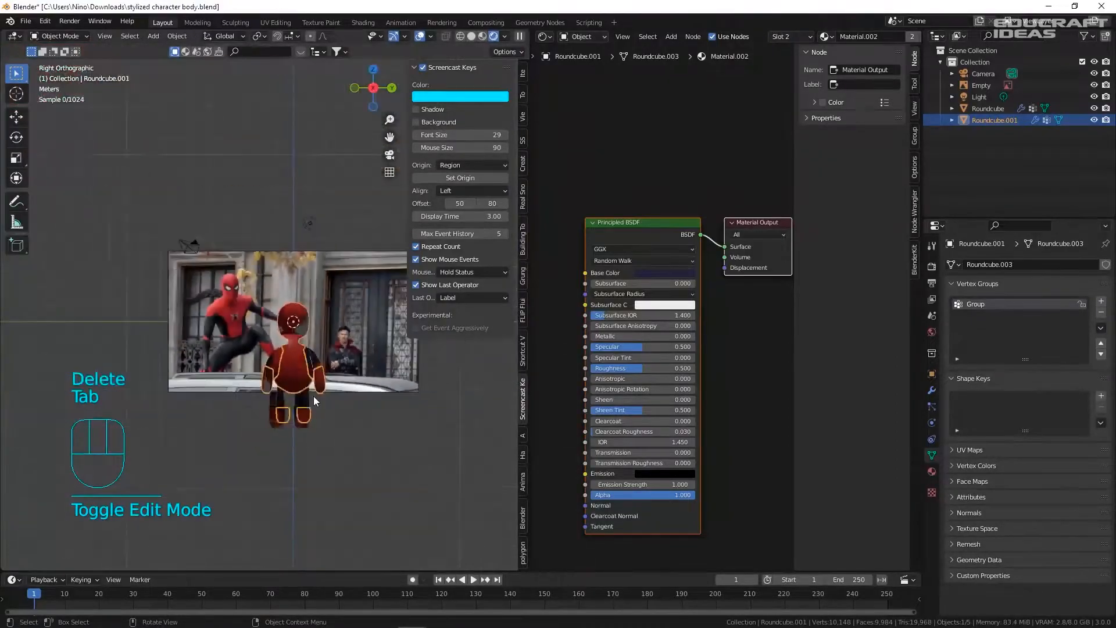
scroll(283, 361, "up", 5)
scroll(254, 400, "up", 4)
key("Tab")
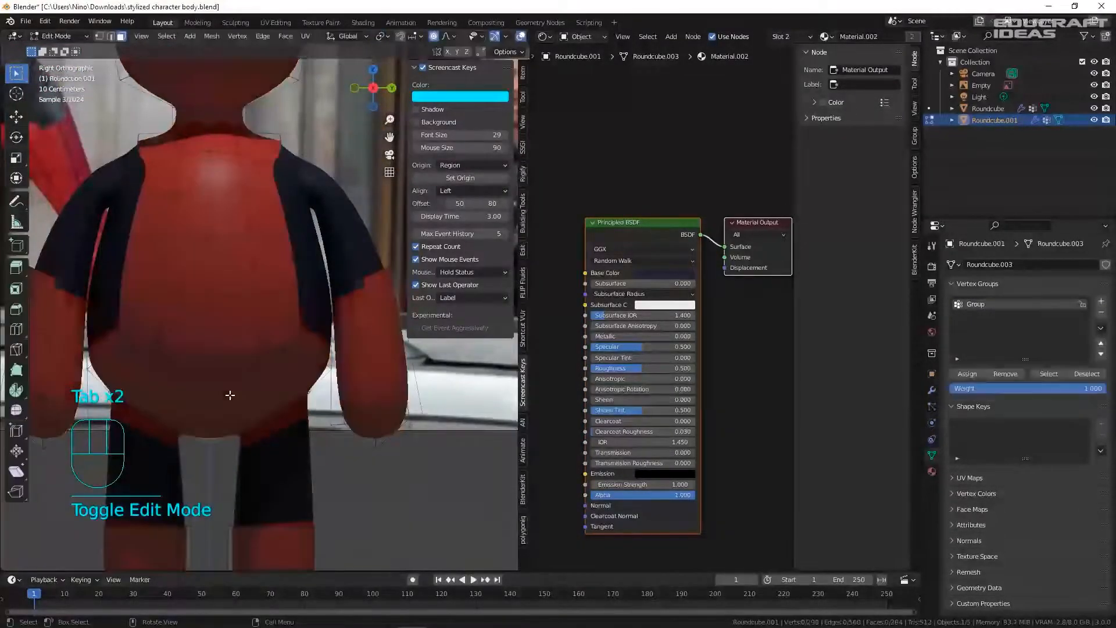
middle_click_drag(196, 384, 260, 341, "shift")
scroll(211, 313, "up", 1)
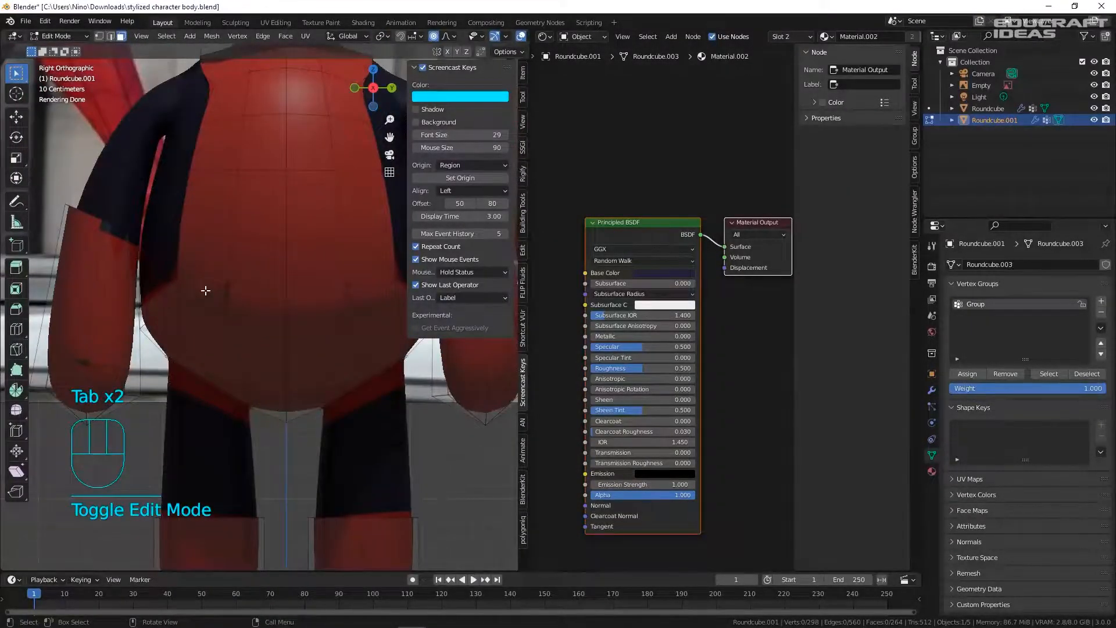
key("2")
left_click(193, 308, "alt")
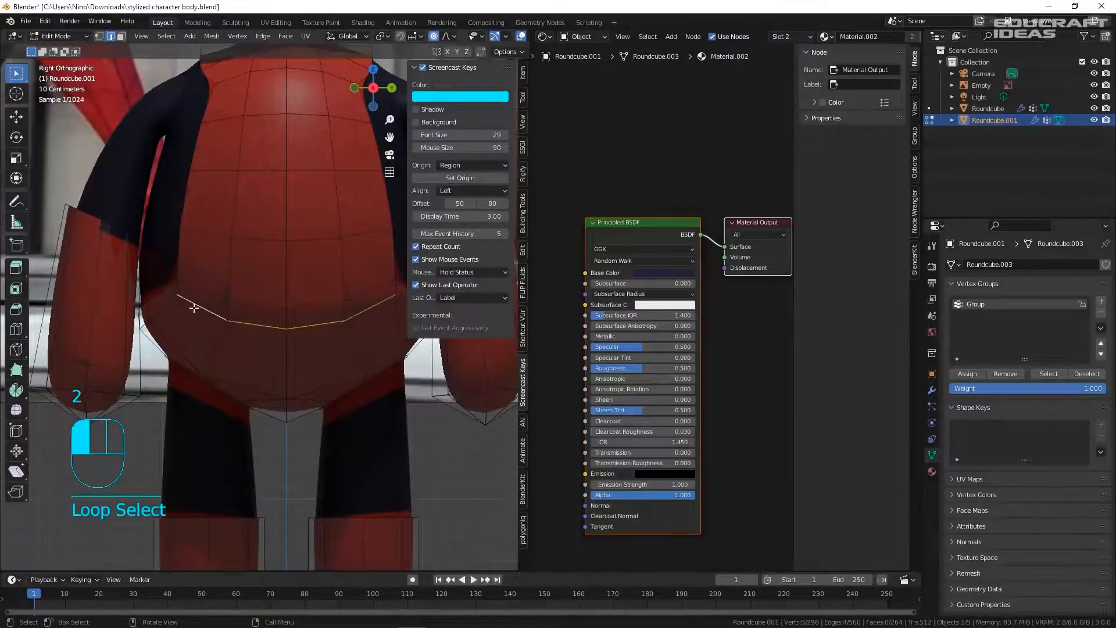
scroll(241, 322, "down", 2)
scroll(195, 323, "up", 2)
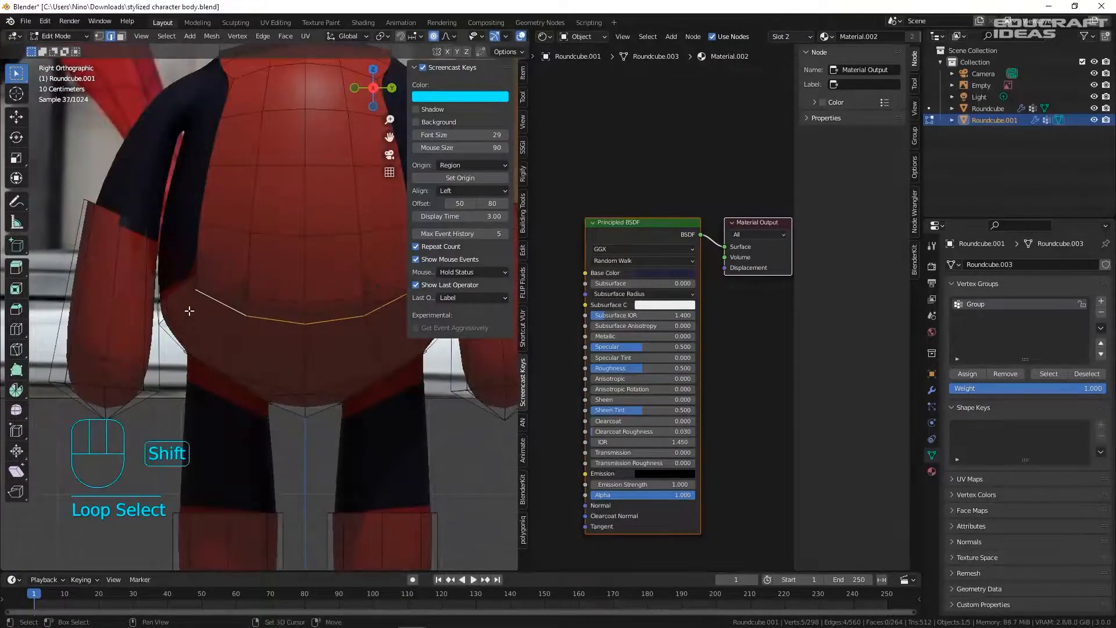
middle_click_drag(252, 318, 389, 344)
left_click(142, 319, "shift")
left_click(348, 318, "shift")
- Add the side and back waist edges to the edge selection
middle_click_drag(145, 319, 277, 282)
left_click(254, 316, "shift")
left_click(207, 289, "shift")
key("ctrl+z")
key("ctrl+z")
left_click(130, 304, "shift")
left_click(288, 279, "shift")
left_click(224, 294, "shift")
- Dissolve the selected waist edges and check the simplified torso edge
right_click(278, 282)
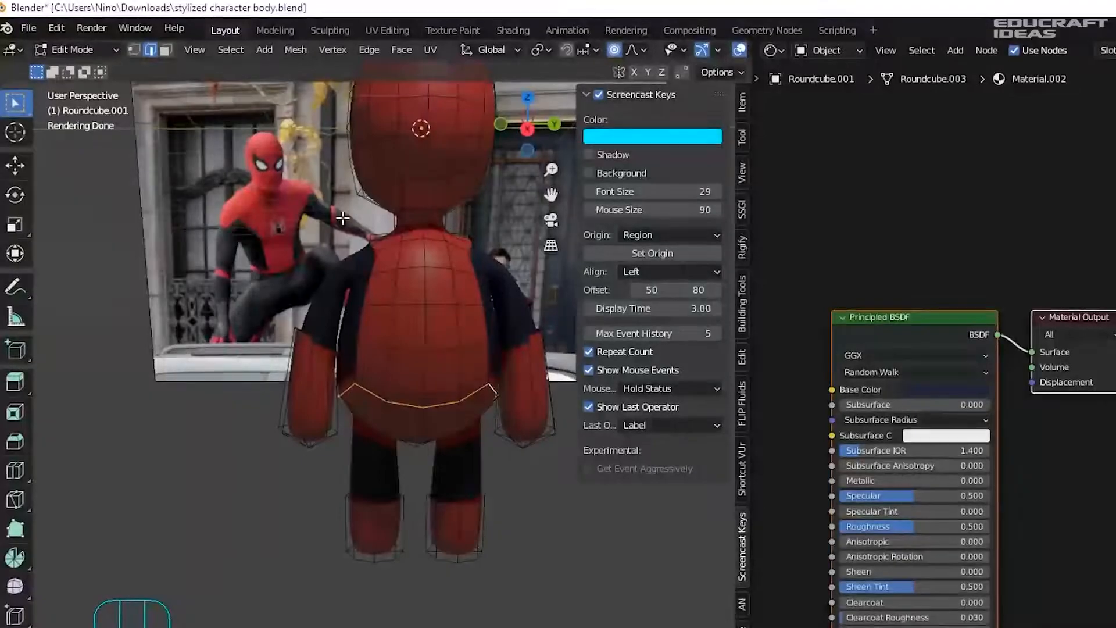
right_click(440, 239)
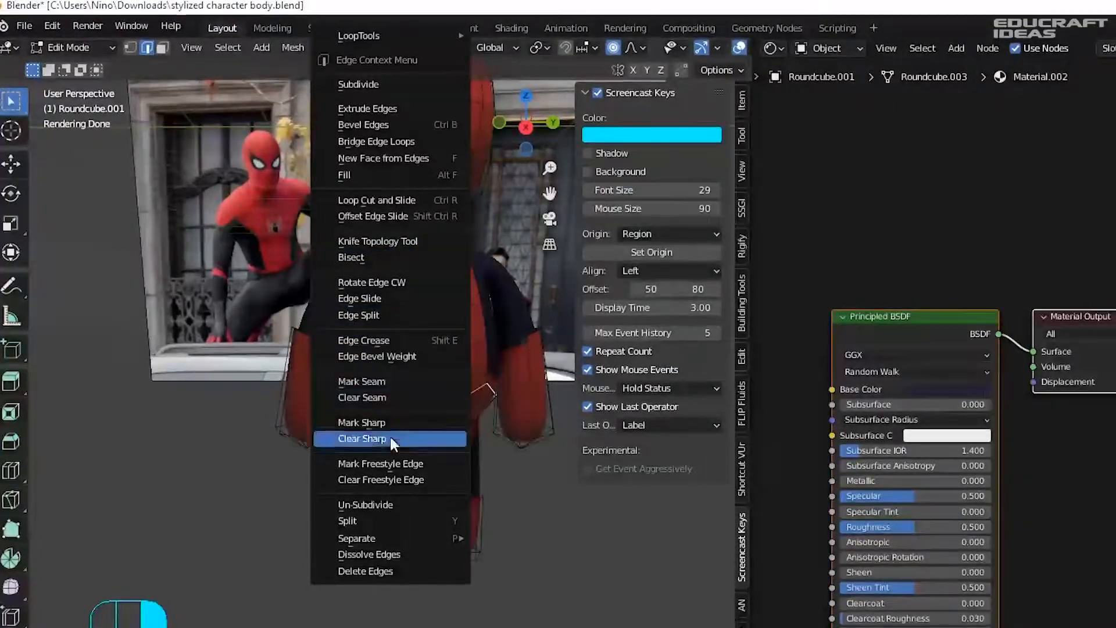
left_click(400, 554)
scroll(418, 361, "up", 3)
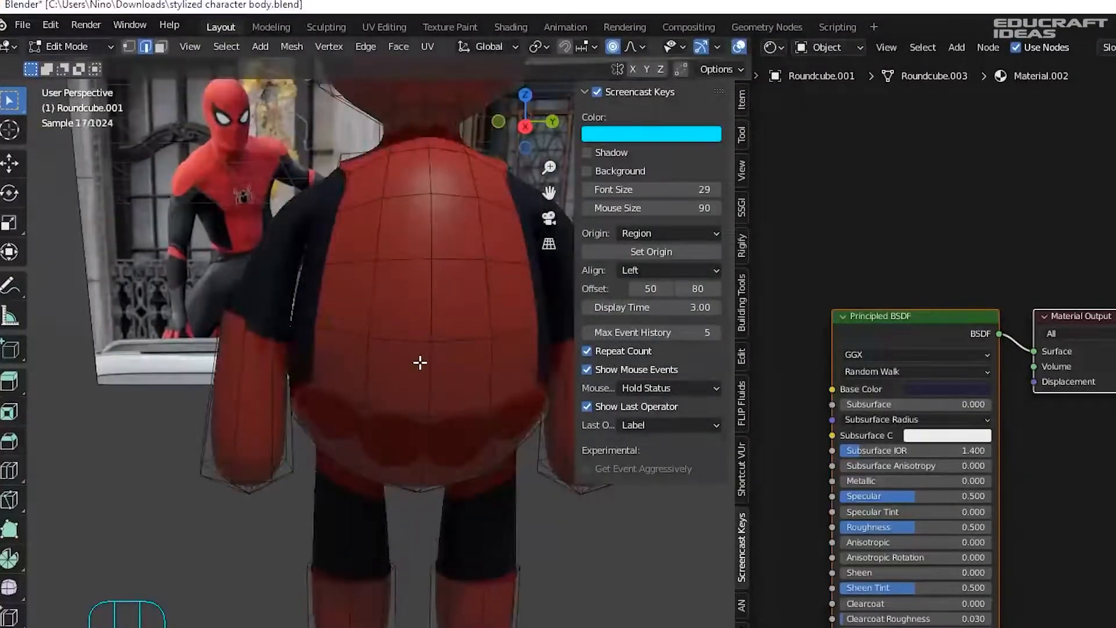
key("Tab")
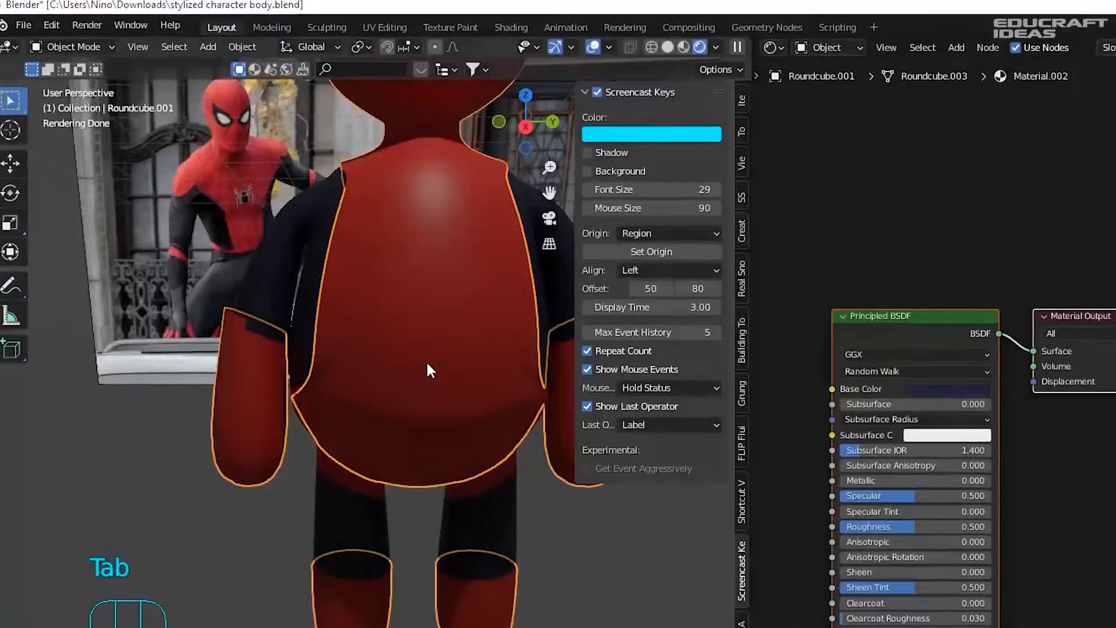
key("Tab")
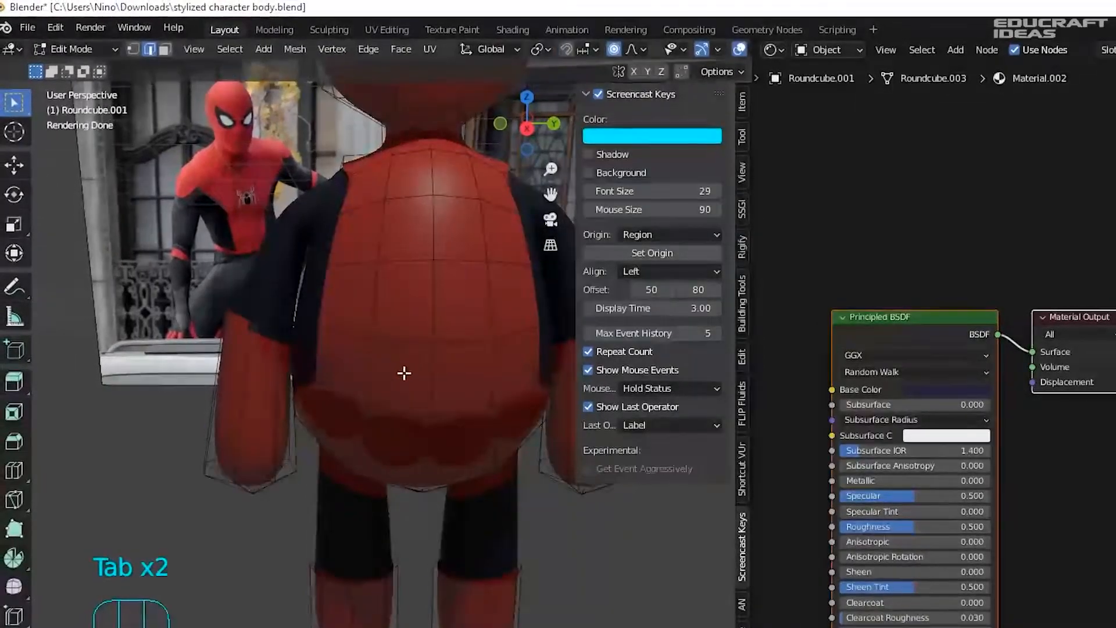
key("Tab")
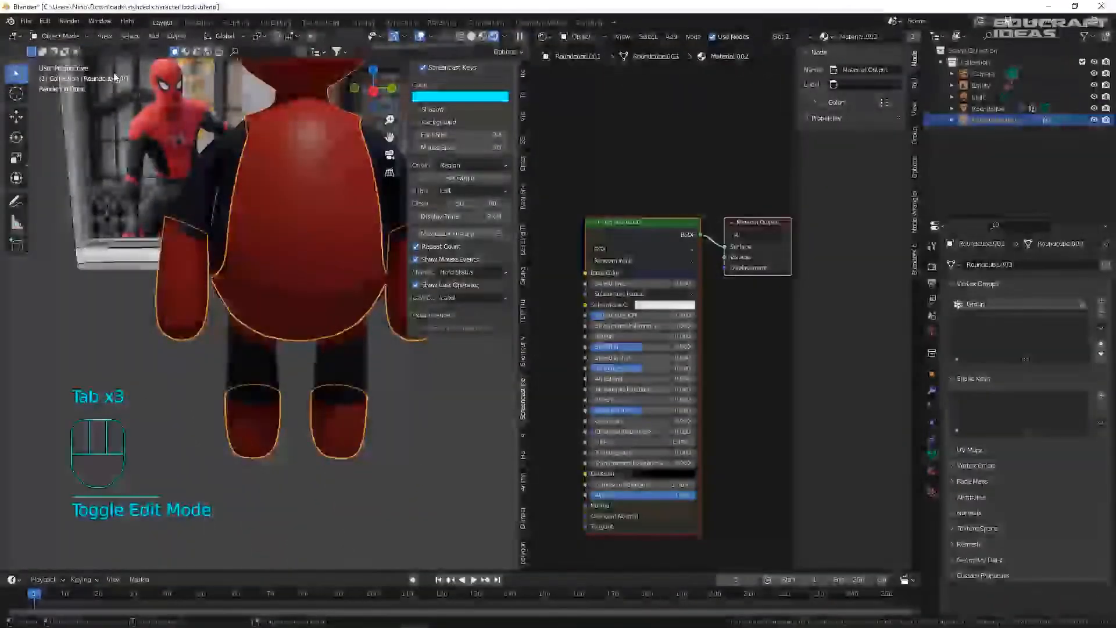
key("Tab")
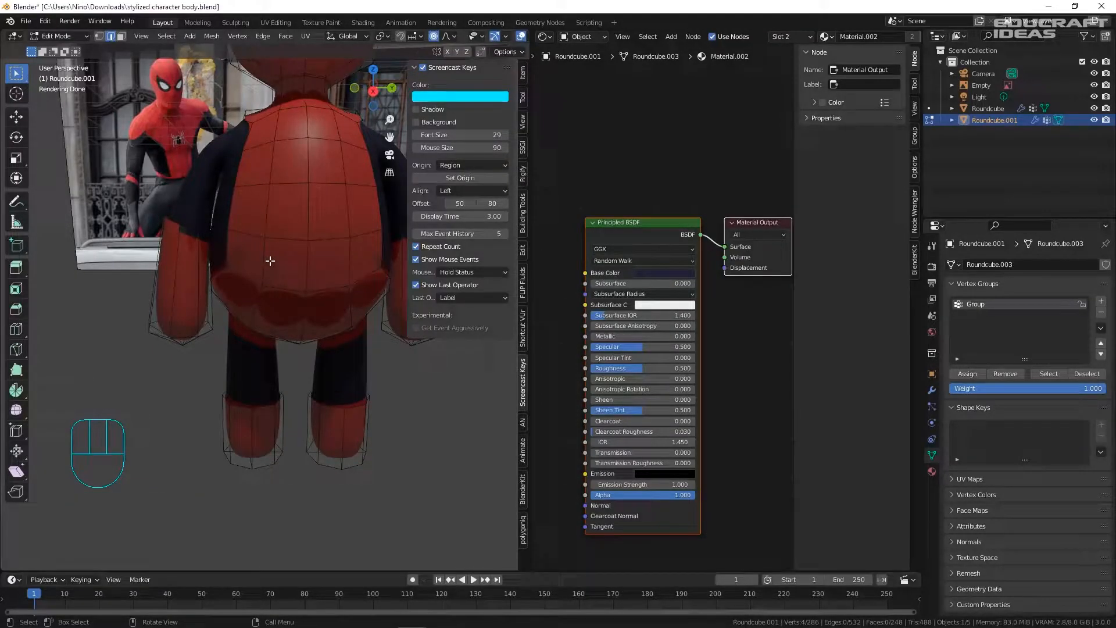
- Select two belly-loop vertices and lower them slightly along Z with proportional editing
key("1")
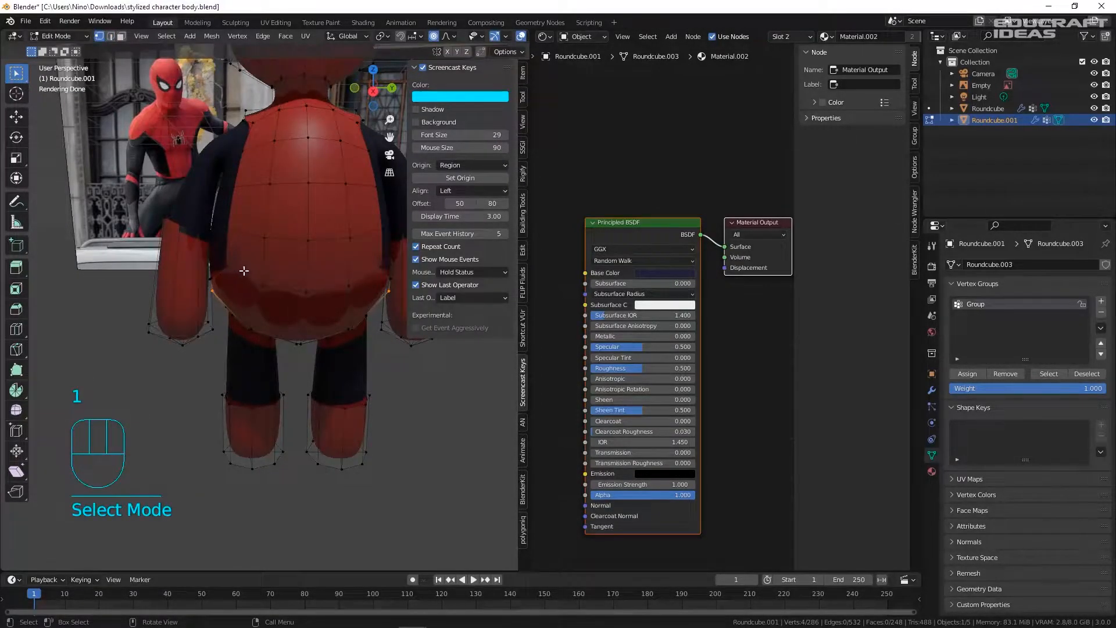
left_click(306, 294, "shift")
left_click(354, 289, "shift")
scroll(308, 270, "up", 2)
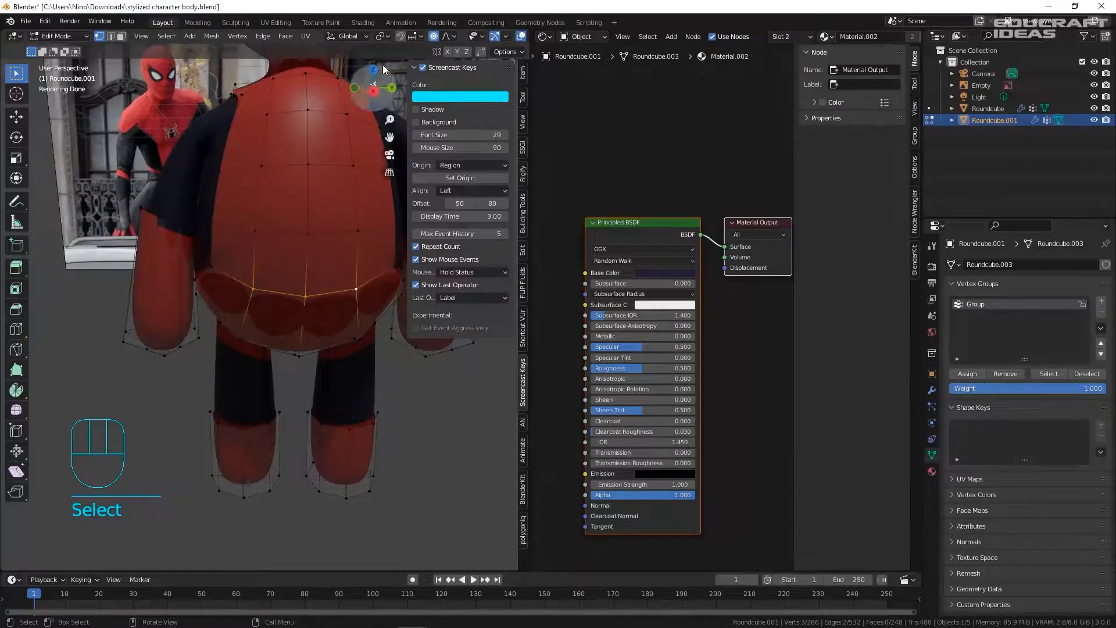
key("g")
key("z")
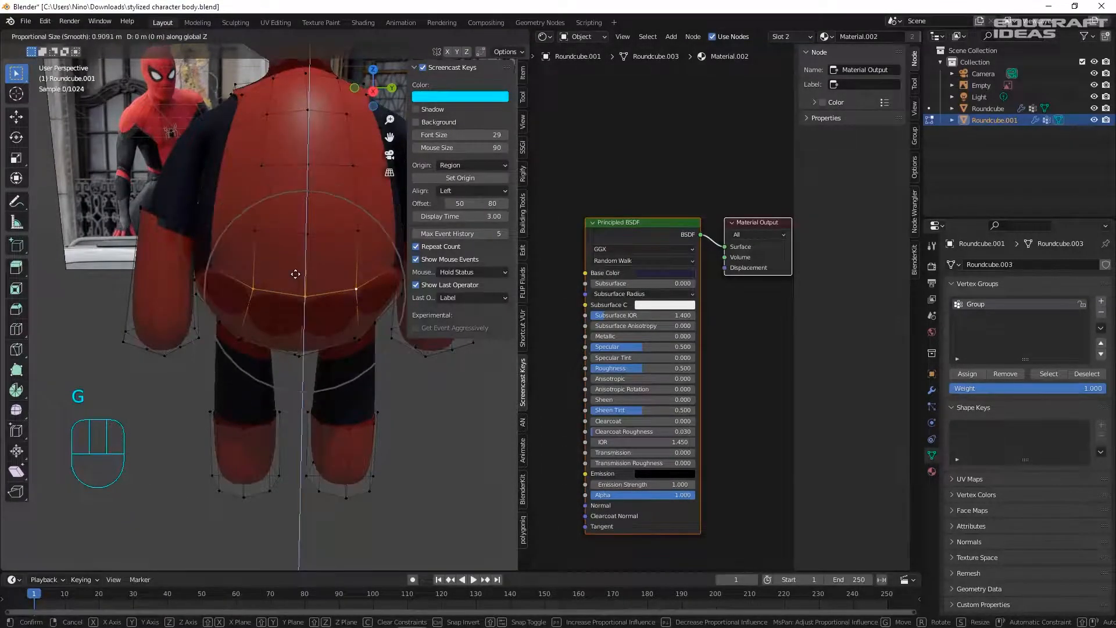
scroll(293, 279, "up", 4)
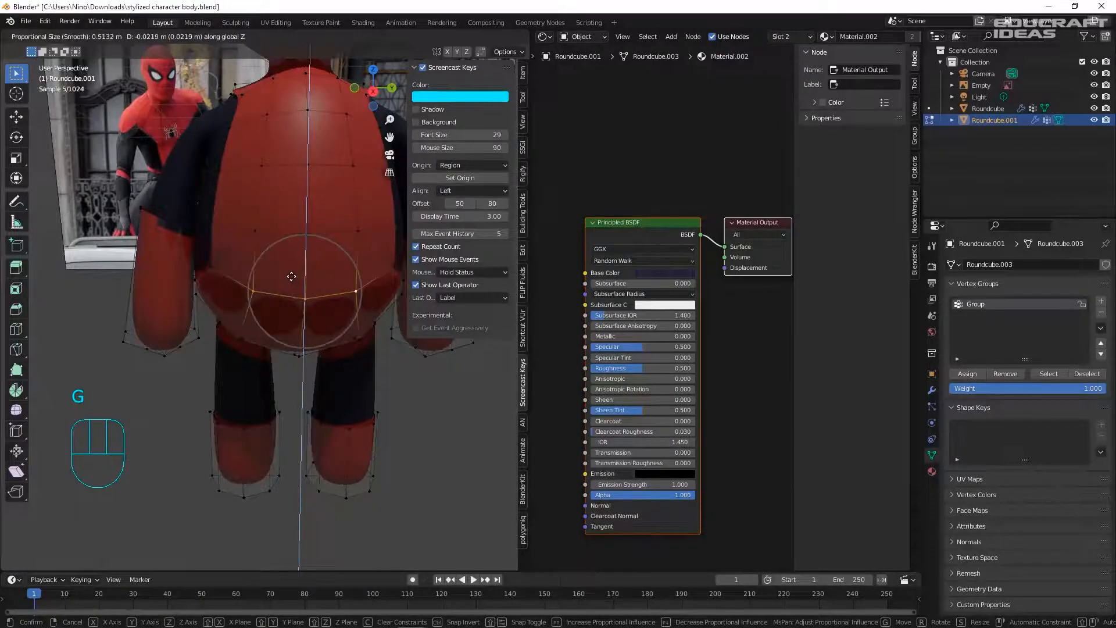
left_click(290, 279)
- Shift the selected belly vertices slightly sideways along X
key("g")
key("x")
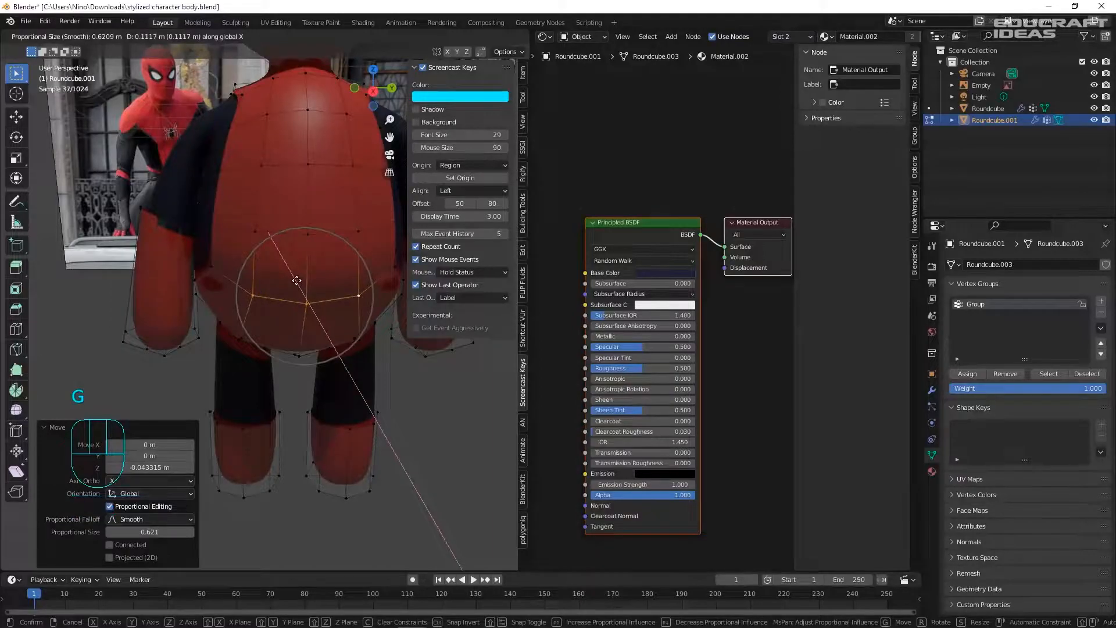
left_click(296, 282)
middle_click_drag(213, 320, 175, 280)
- Return to Object Mode and frame the whole reshaped character
key("Tab")
scroll(287, 284, "down", 1)
scroll(355, 285, "down", 1)
middle_click_drag(355, 287, 295, 273, "shift")
key("Tab")
scroll(283, 262, "up", 2)
key("Tab")
scroll(285, 264, "down", 3)
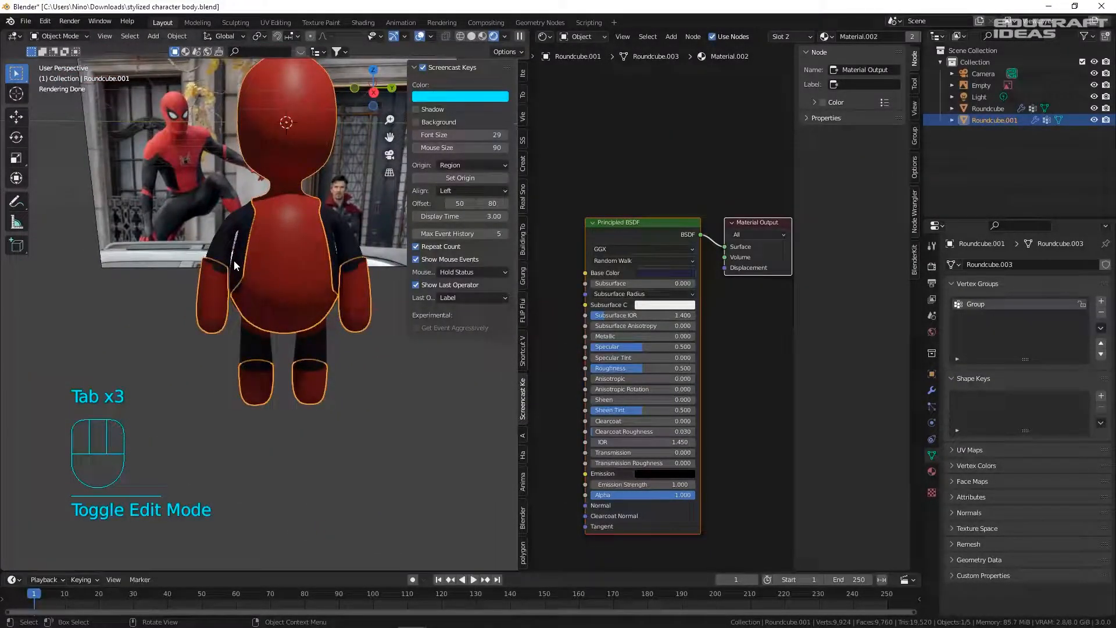
middle_click_drag(305, 230, 288, 265, "shift")
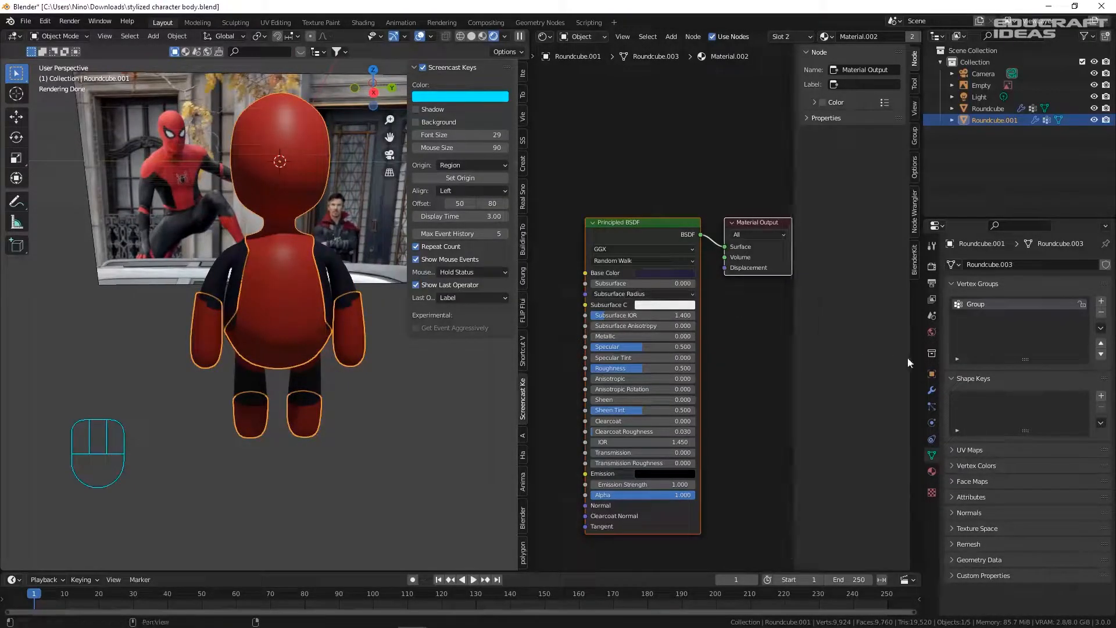
- Add a Wireframe modifier to Roundcube.001 and save the file
left_click(932, 391)
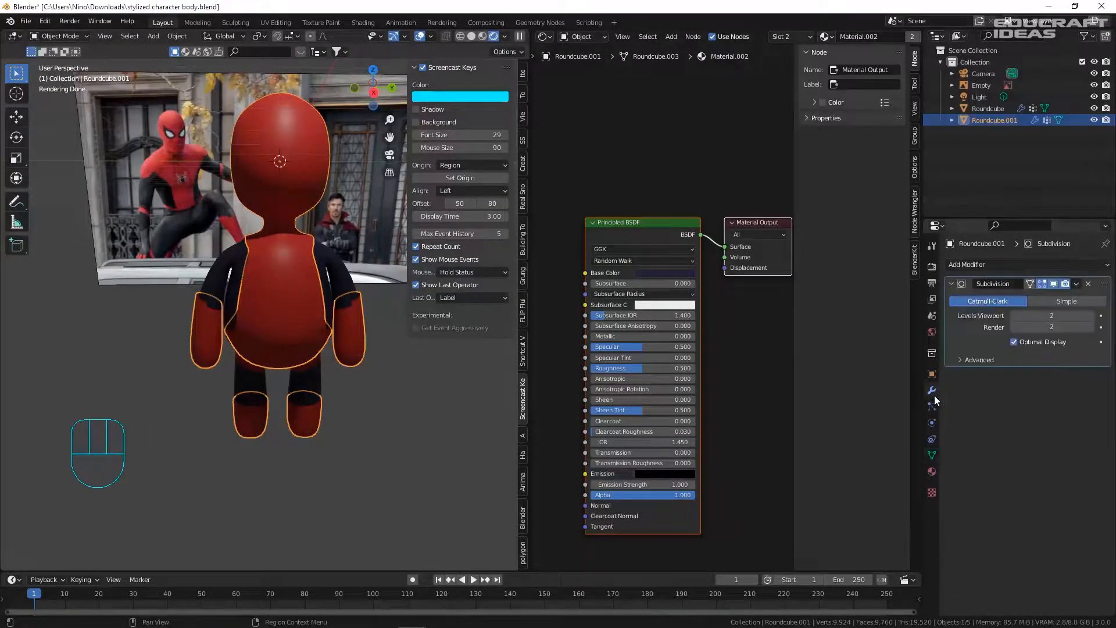
left_click(974, 263)
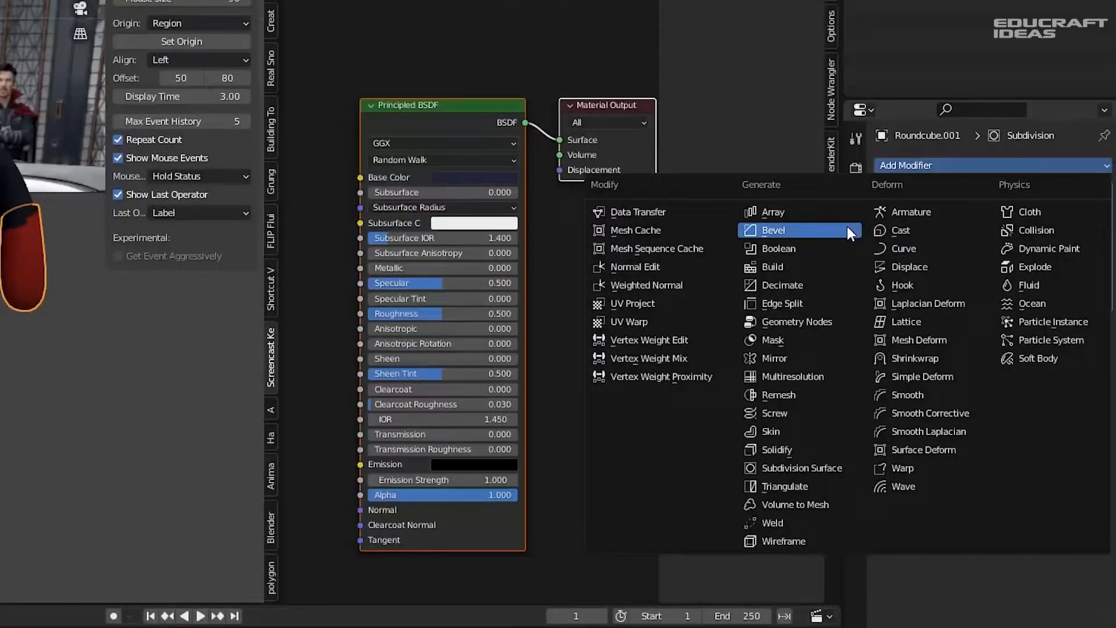
left_click(801, 541)
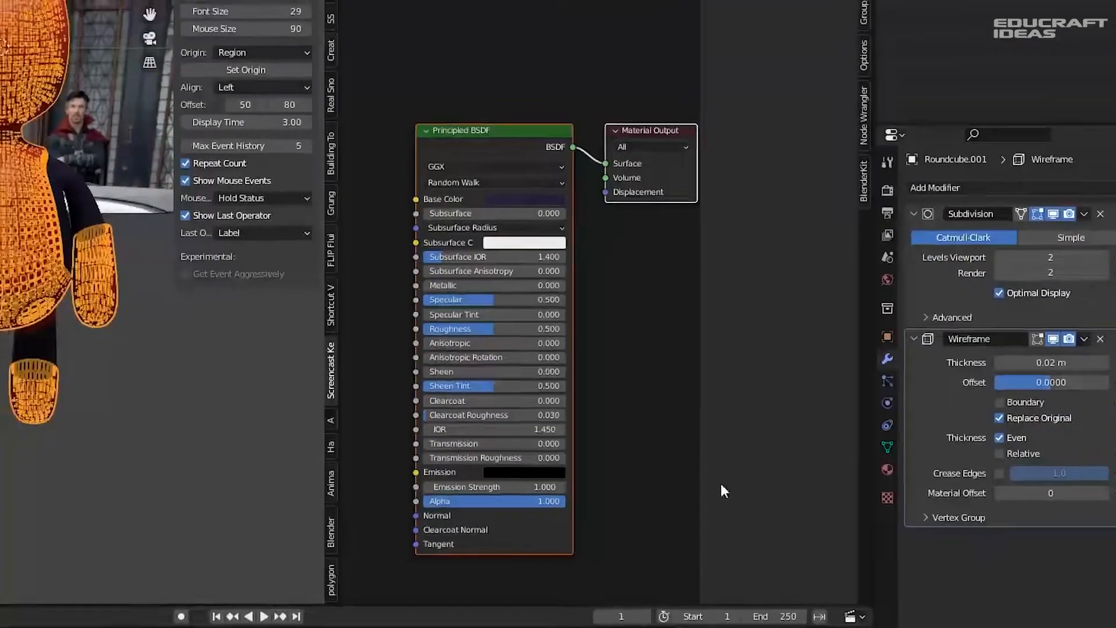
left_click(278, 271)
key("ctrl+s")
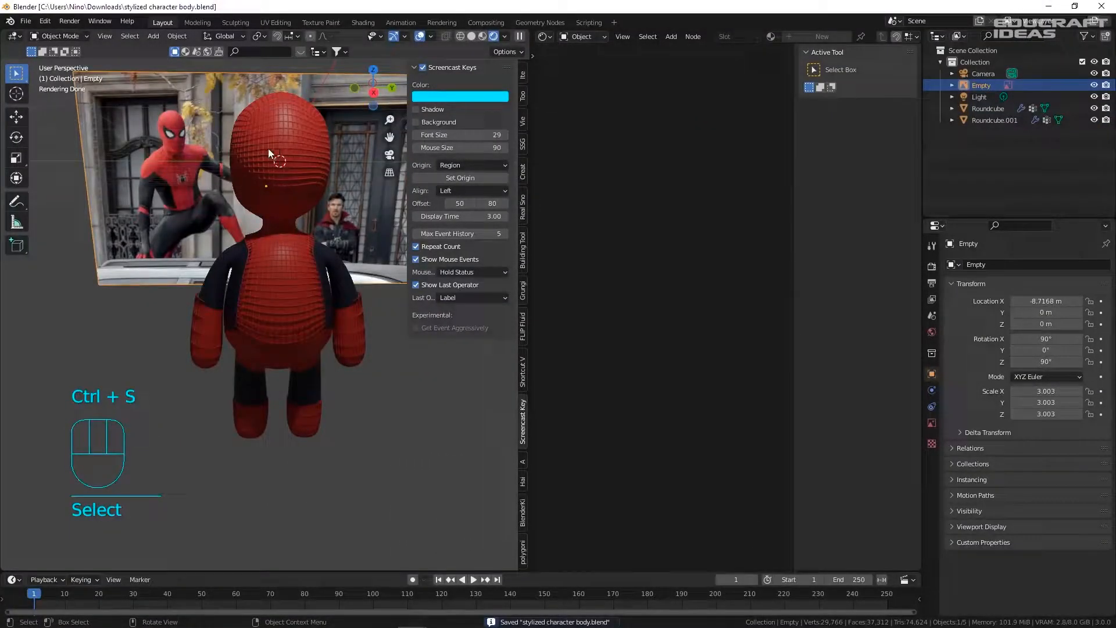
- Set the Subdivision modifier's viewport and render levels both to 1
left_click(268, 151)
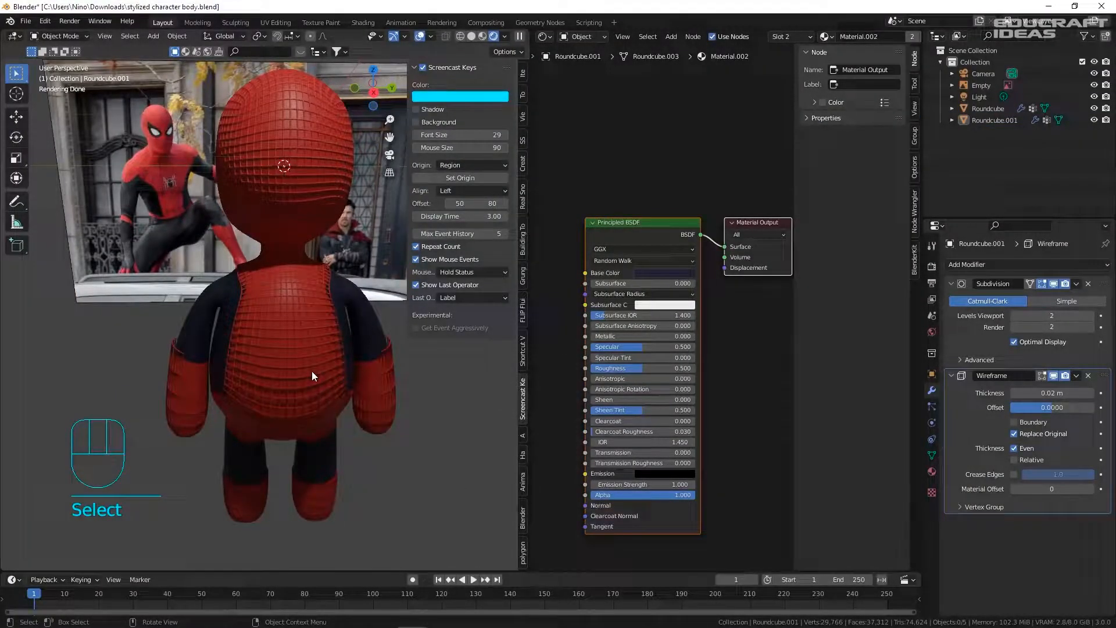
left_click(1052, 315)
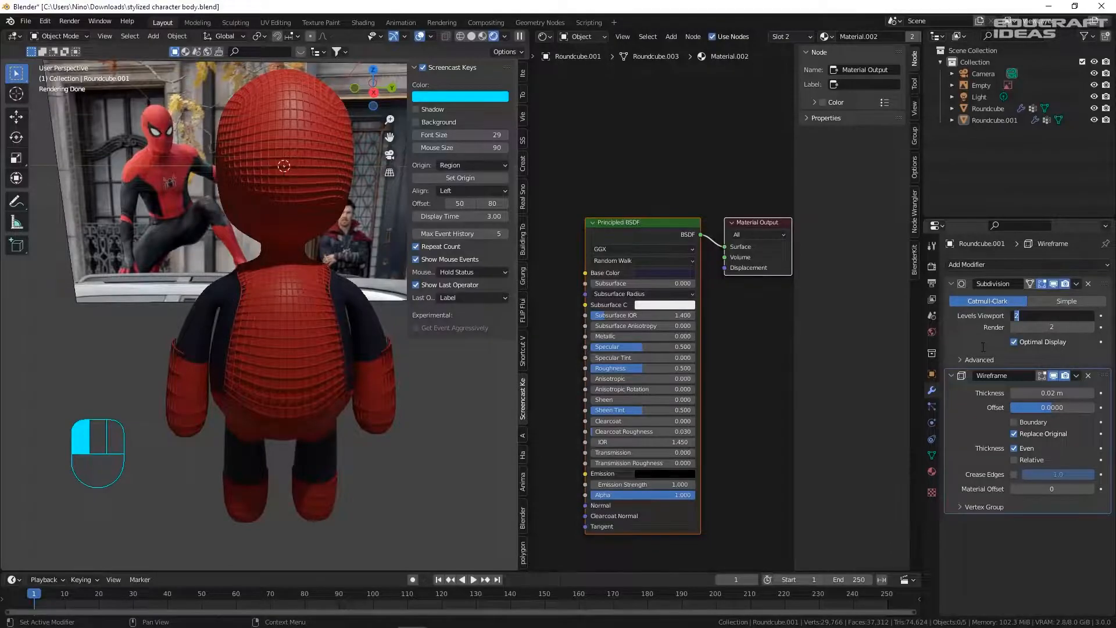
key("Tab")
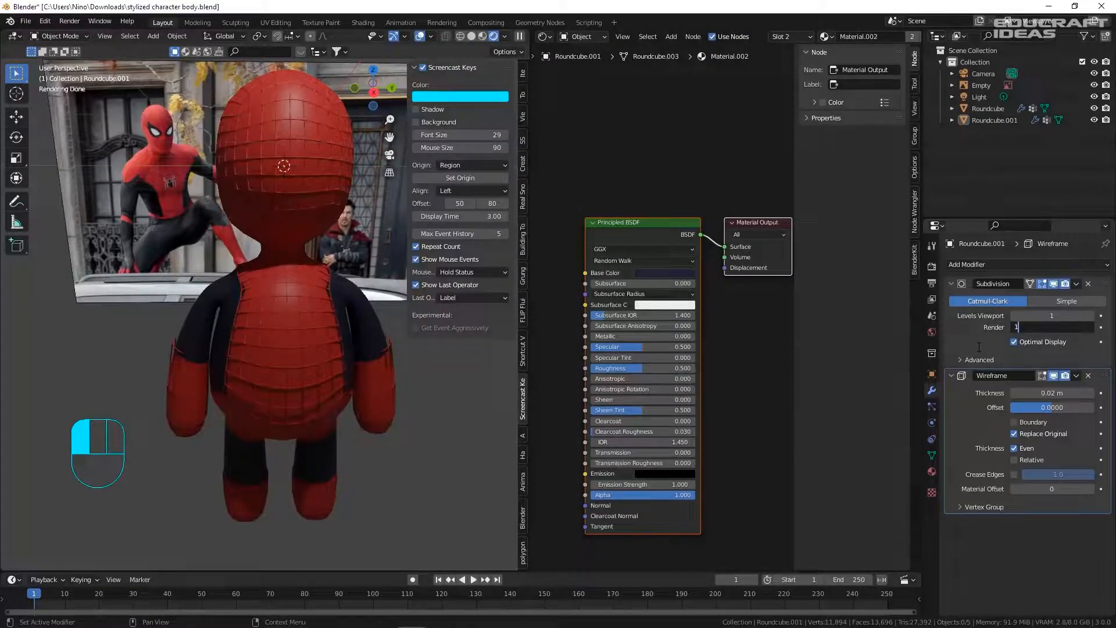
type("1")
key("Tab")
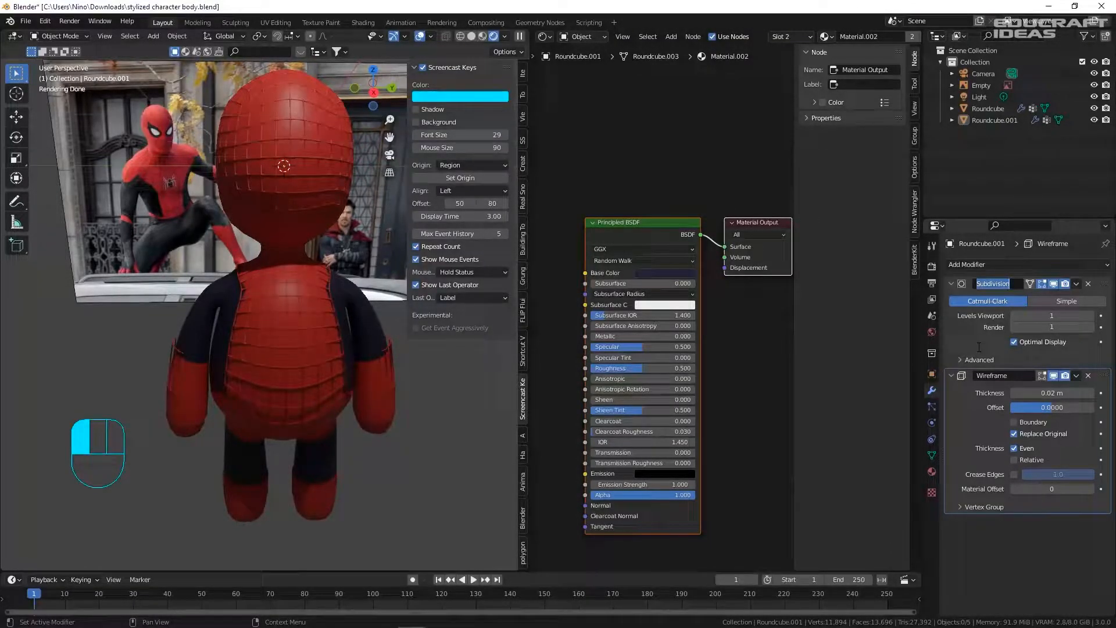
left_click(1052, 316)
type("0")
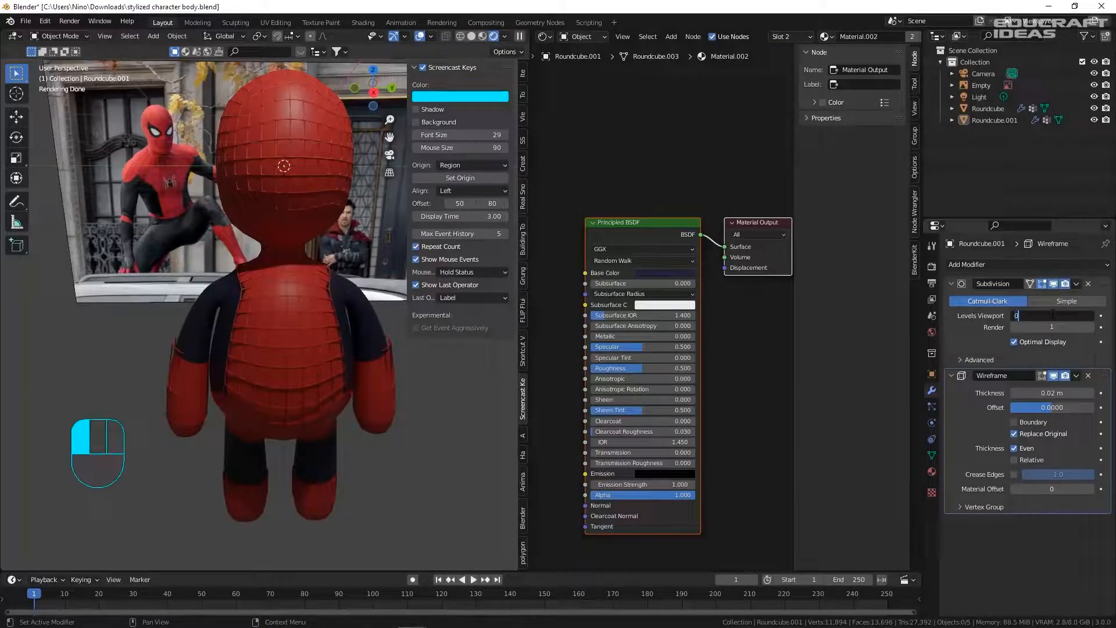
key("Tab")
type("0")
key("Tab")
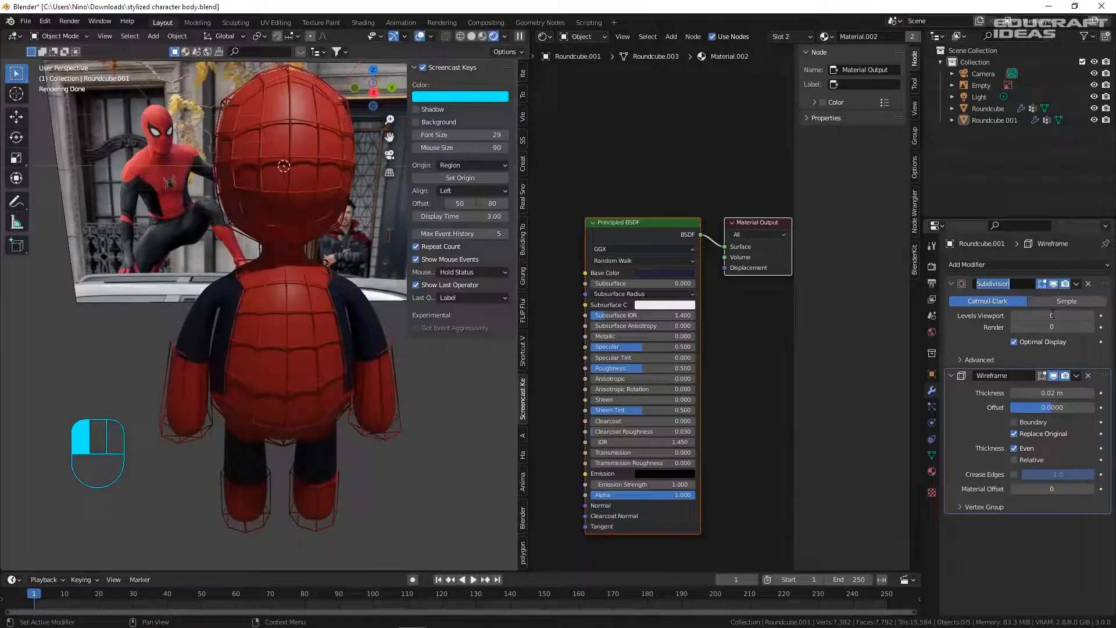
left_click(1053, 315)
type("1")
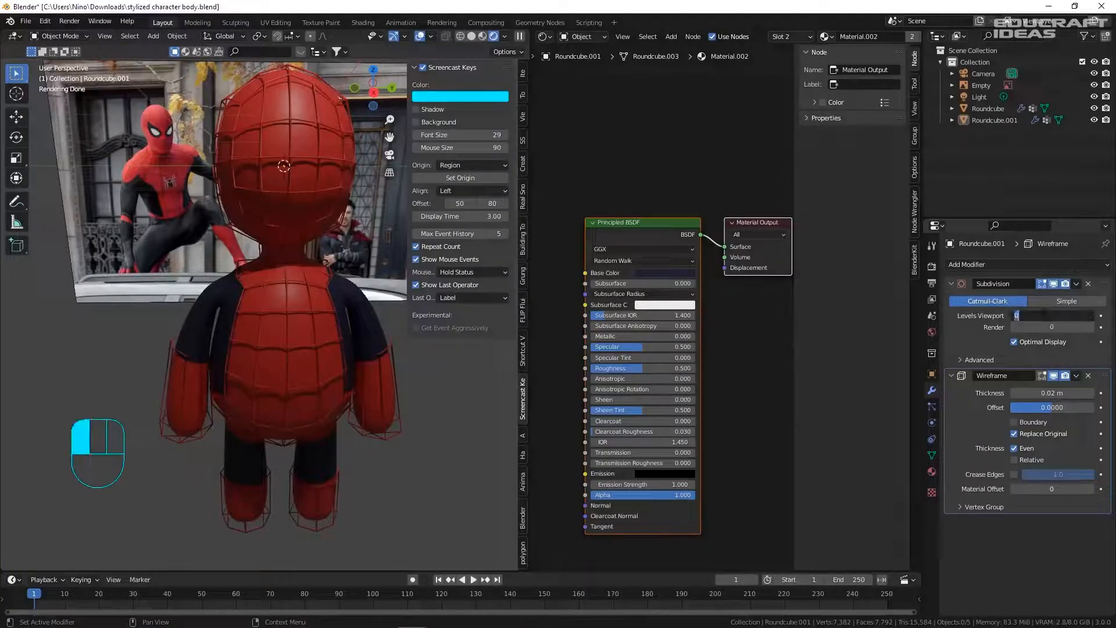
key("Tab")
type("1")
key("Tab")
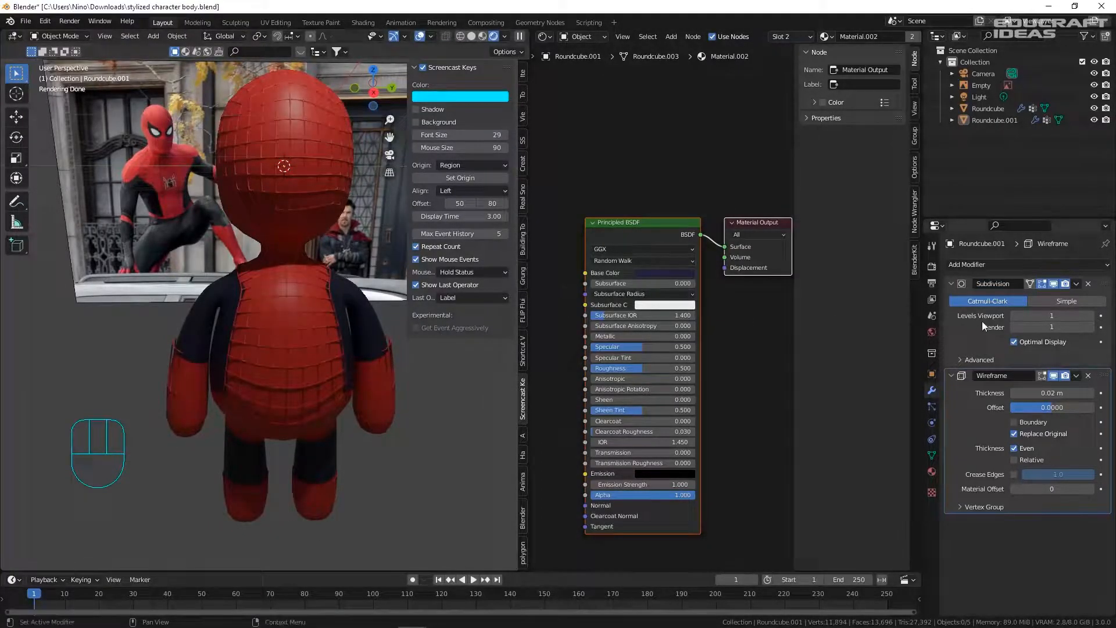
left_click(973, 266)
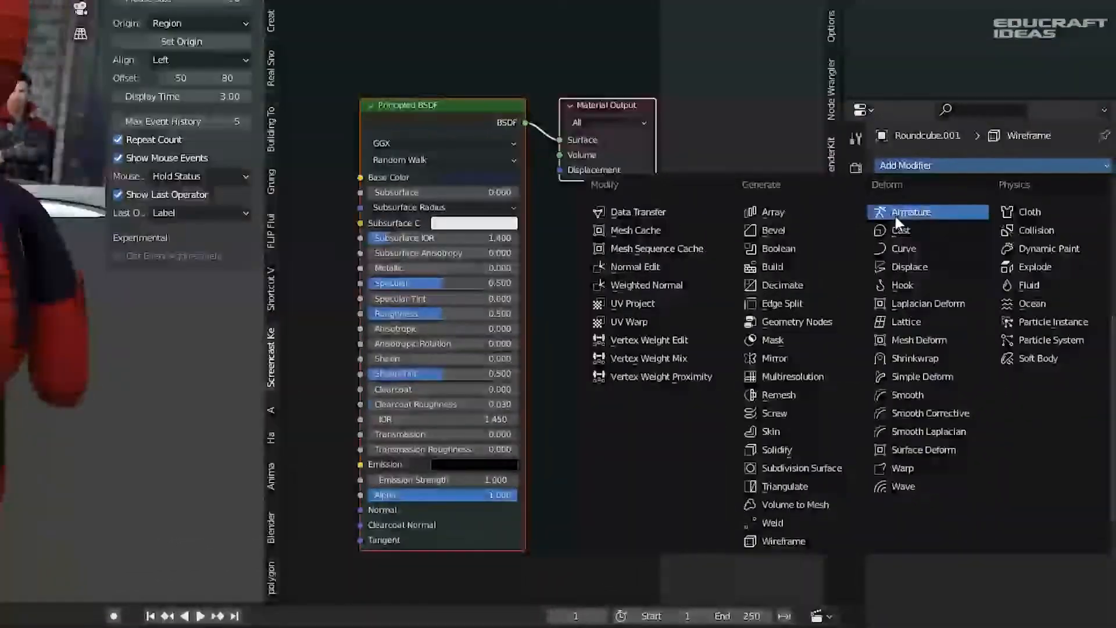
- Add a Shrinkwrap modifier targeting Roundcube and save the file
left_click(927, 360)
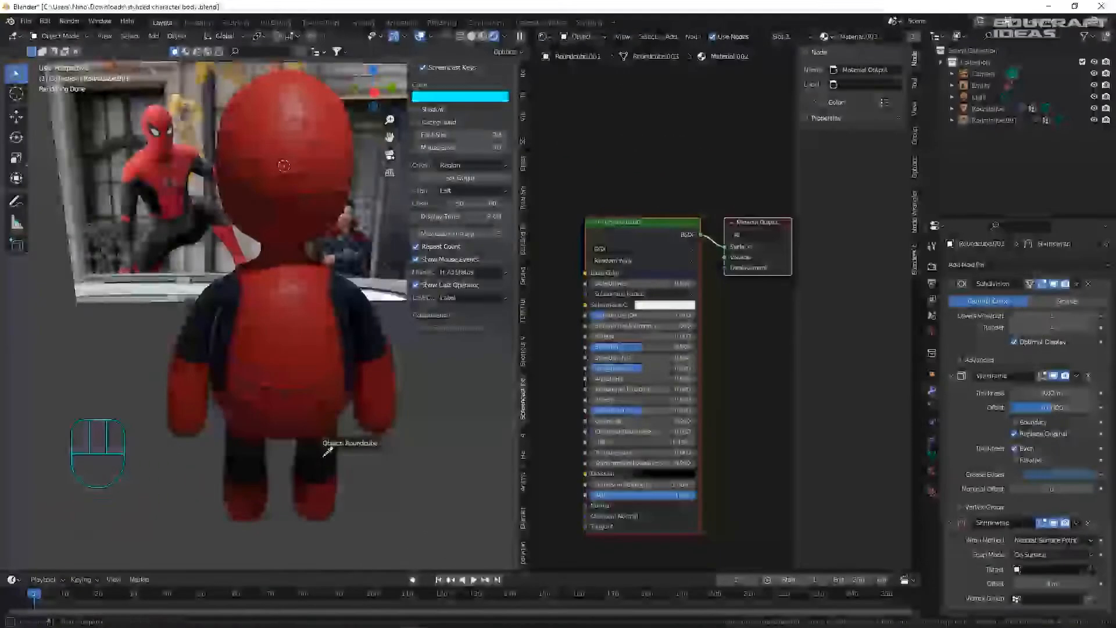
left_click(324, 455)
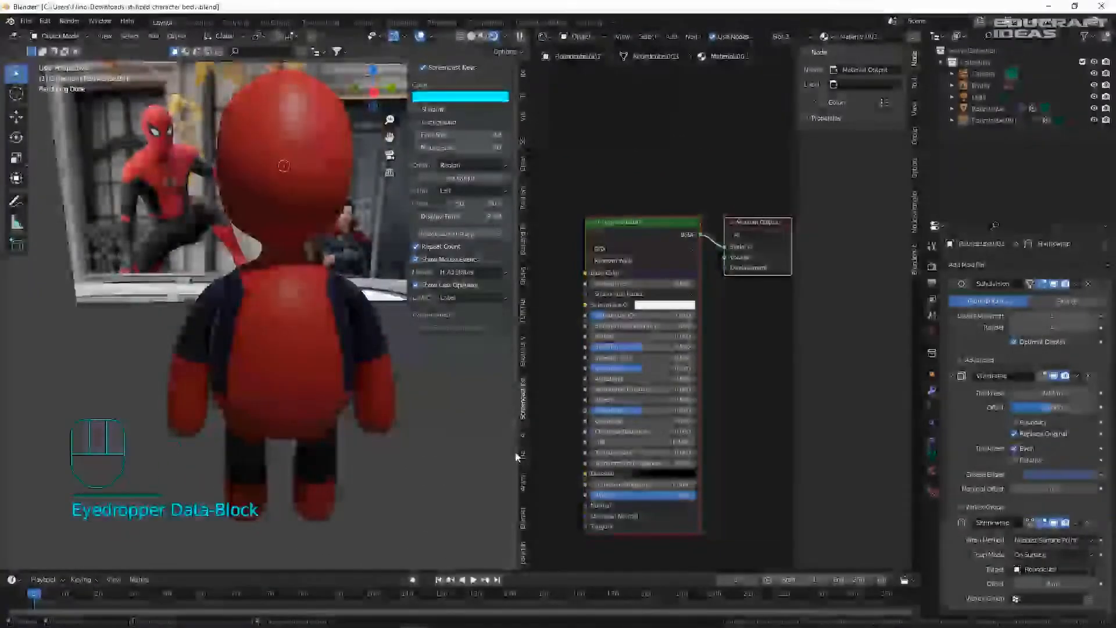
key("ctrl+s")
middle_click_drag(442, 396, 381, 343, "shift")
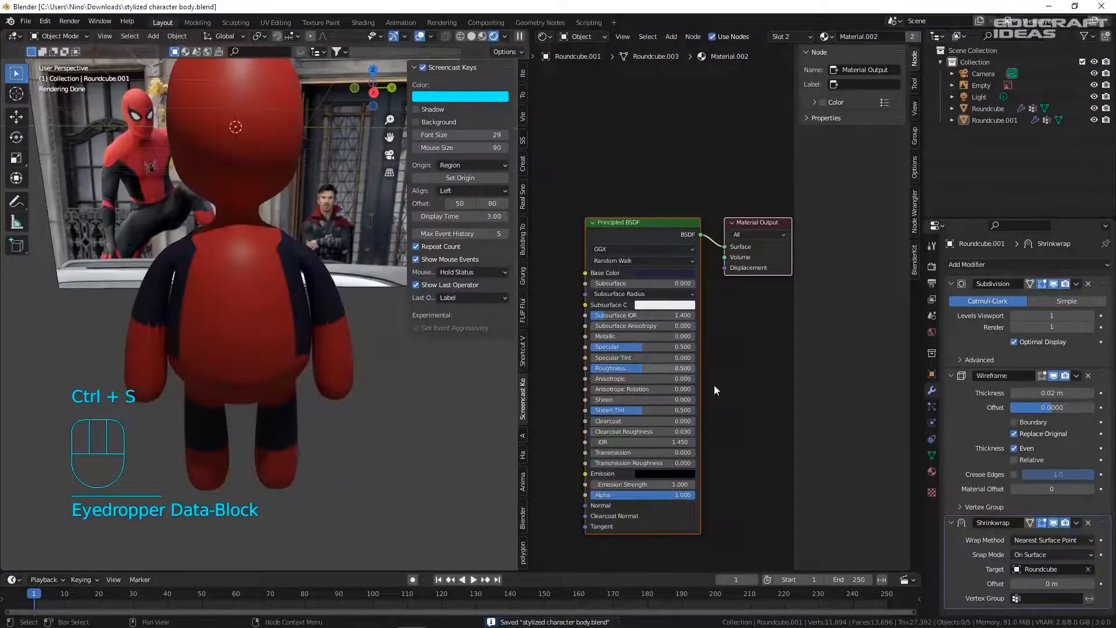
- Place Shrinkwrap between Subdivision and Wireframe, set its offset to 0.009 m, and save
left_click_drag(1102, 524, 1055, 256)
left_click_drag(1103, 284, 1084, 390)
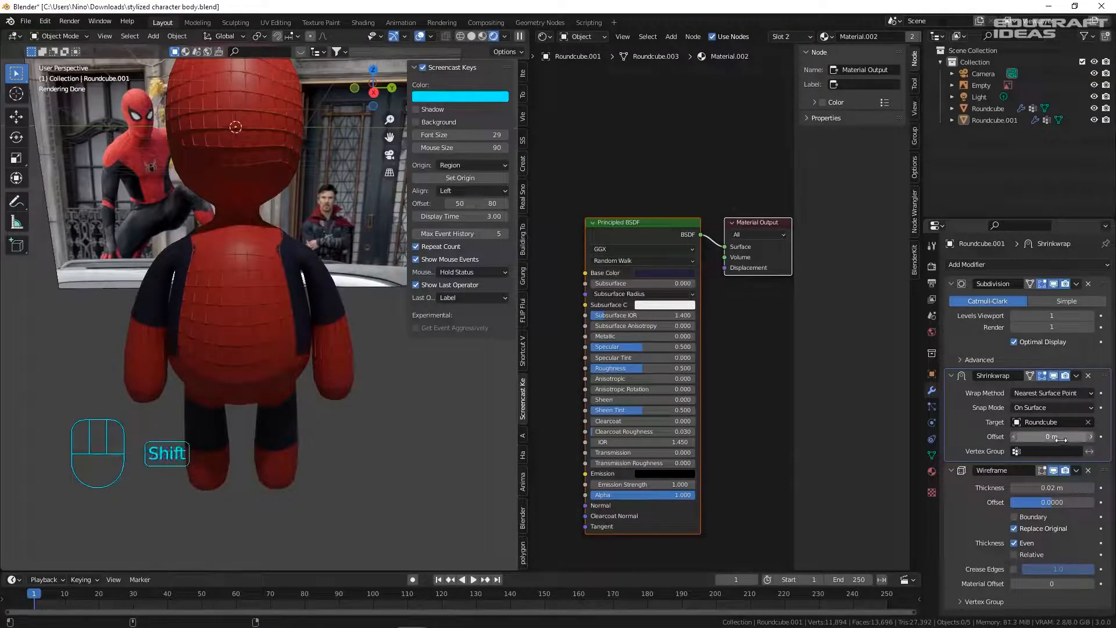
left_click_drag(1053, 436, 1055, 437, "shift")
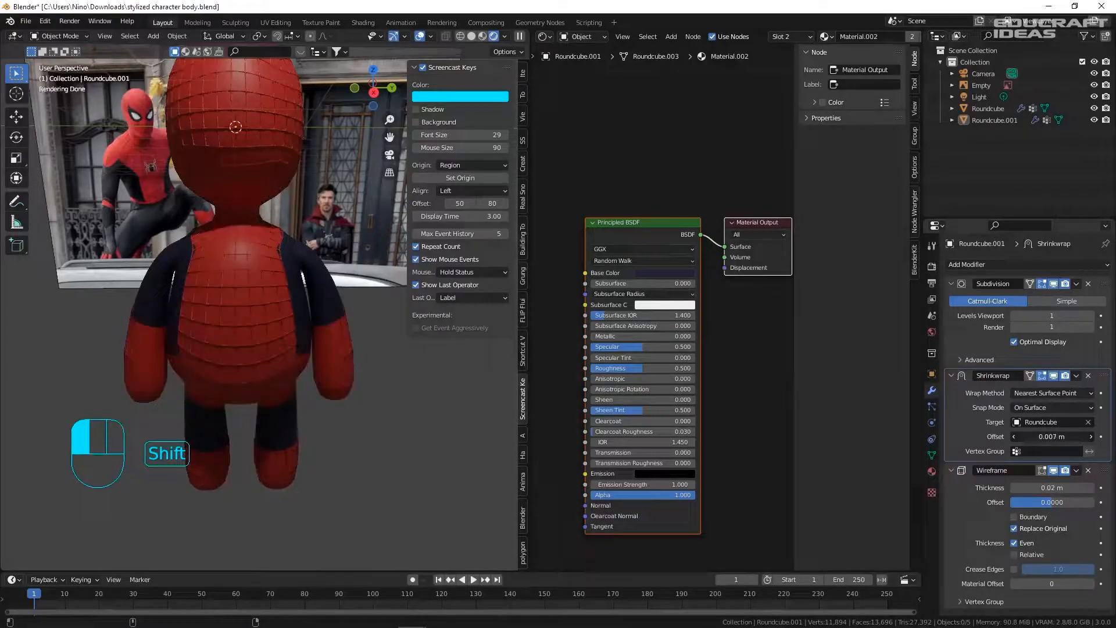
left_click_drag(1055, 437, 1055, 437, "shift")
key("ctrl+s")
middle_click_drag(290, 273, 326, 280, "shift")
scroll(330, 280, "up", 3)
- Inspect the character's leg, webbed torso and arm from closer viewpoints
key("Tab")
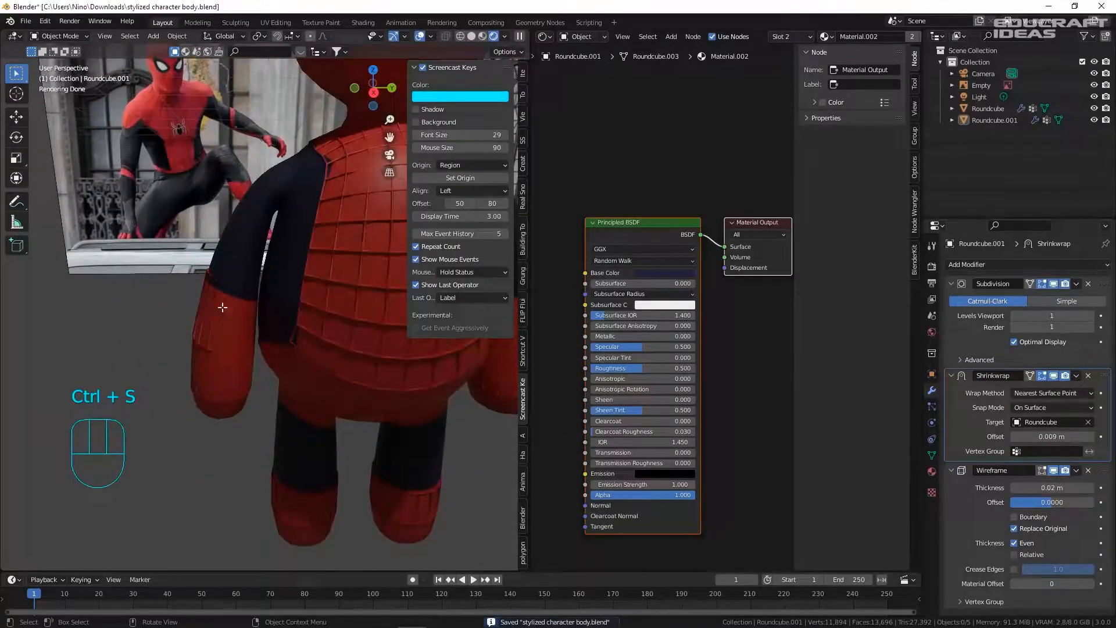
middle_click_drag(223, 283, 310, 531)
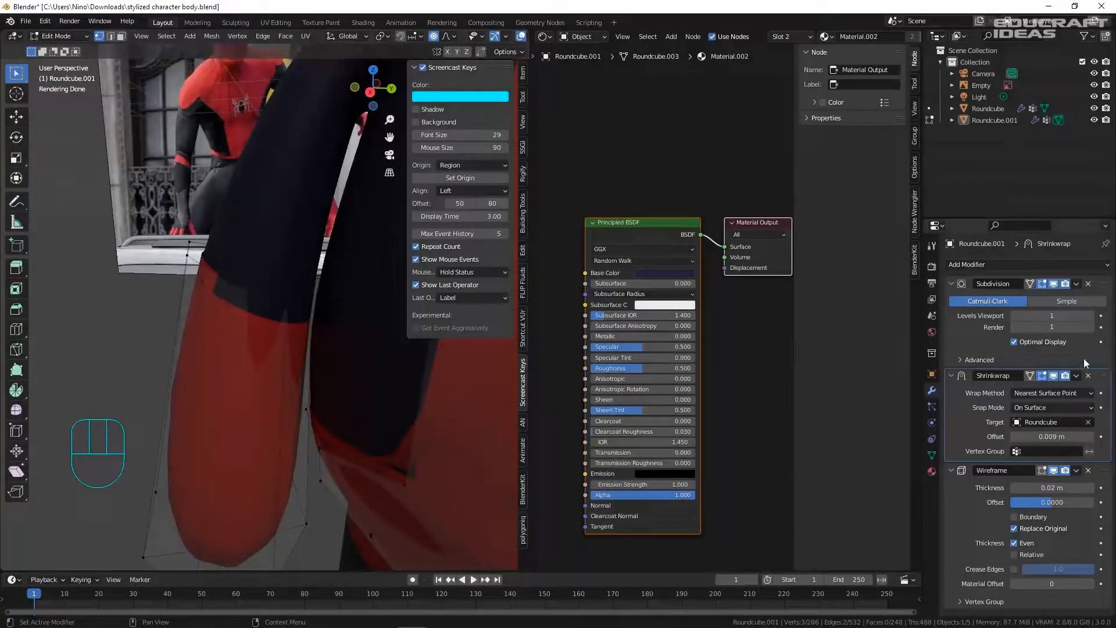
scroll(289, 314, "down", 4)
middle_click_drag(328, 321, 174, 312, "shift")
key("Tab")
scroll(107, 299, "up", 2)
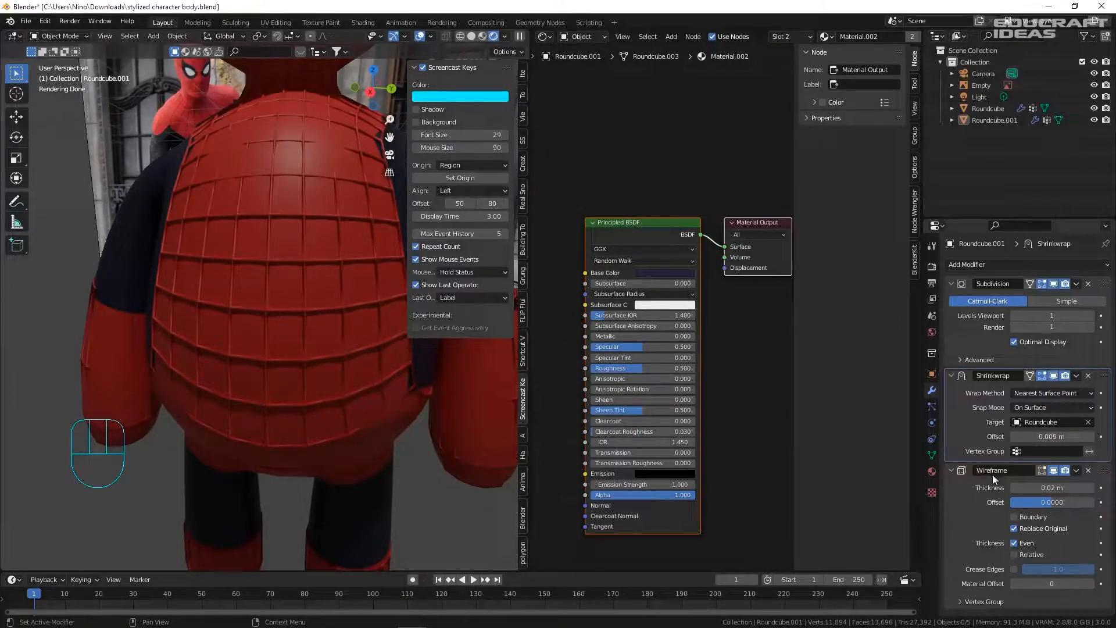
middle_click_drag(191, 276, 199, 266, "shift")
scroll(199, 271, "up", 2)
- Select the body, enter Edit Mode and pick a vertex on the shell's shoulder edge
left_click(142, 285)
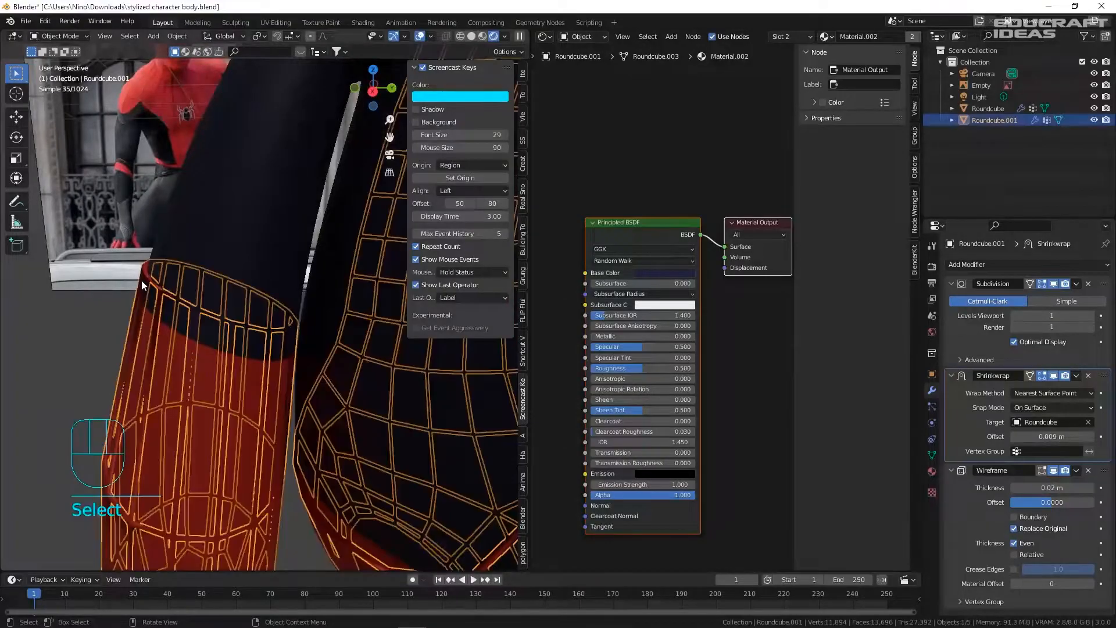
key("Tab")
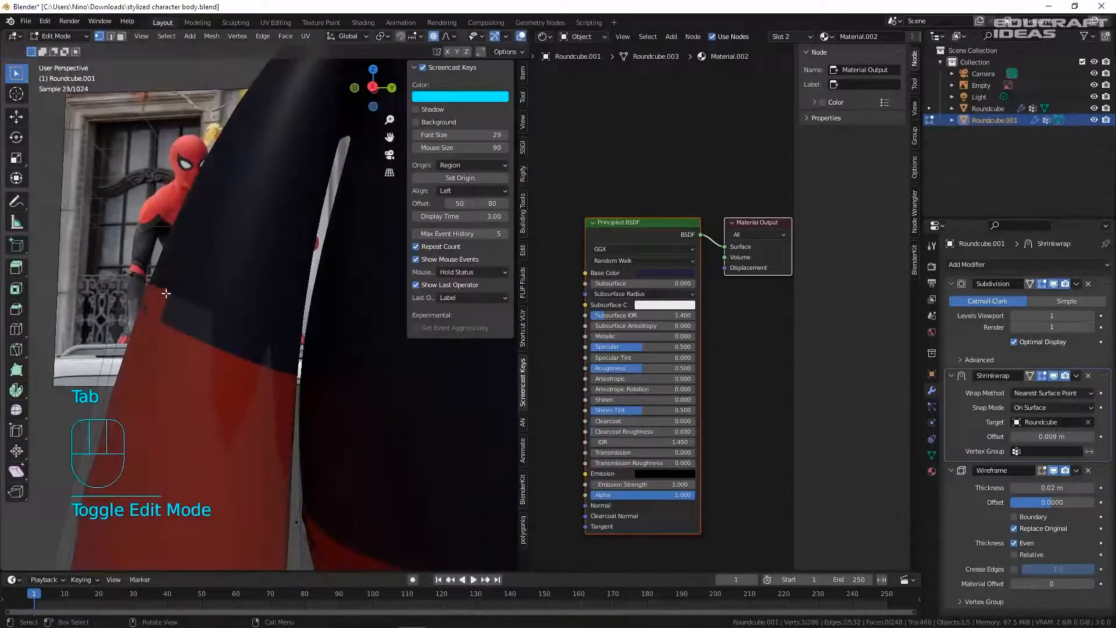
left_click(288, 347)
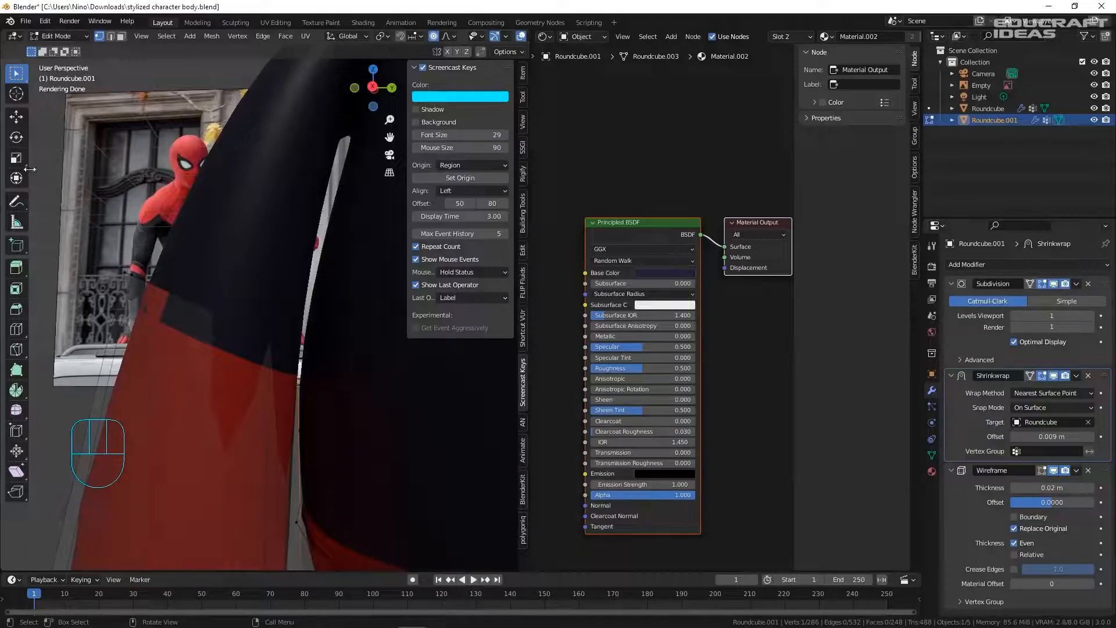
left_click(126, 272)
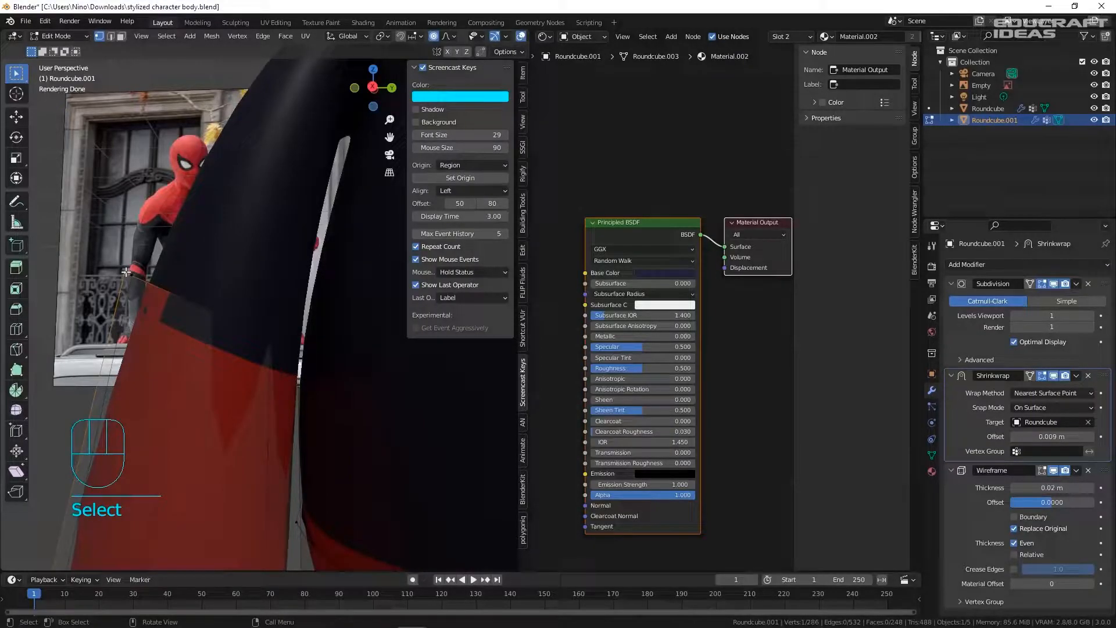
left_click(266, 328, "alt")
left_click(282, 335)
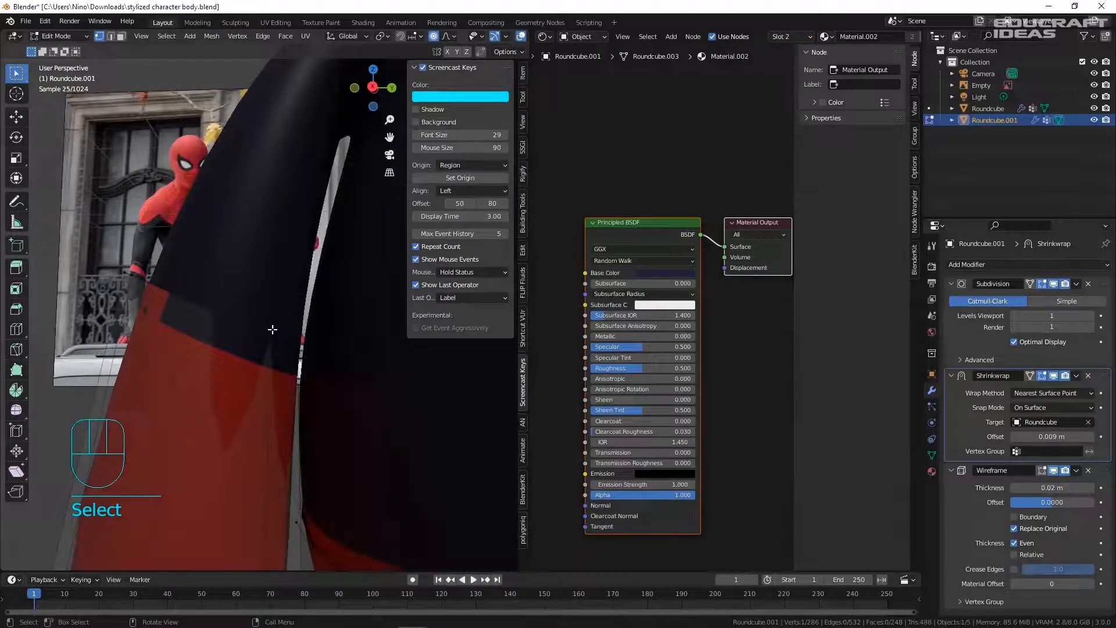
- Move the shoulder vertices with smooth proportional editing so the shell hugs the body
key("g")
scroll(296, 335, "up", 5)
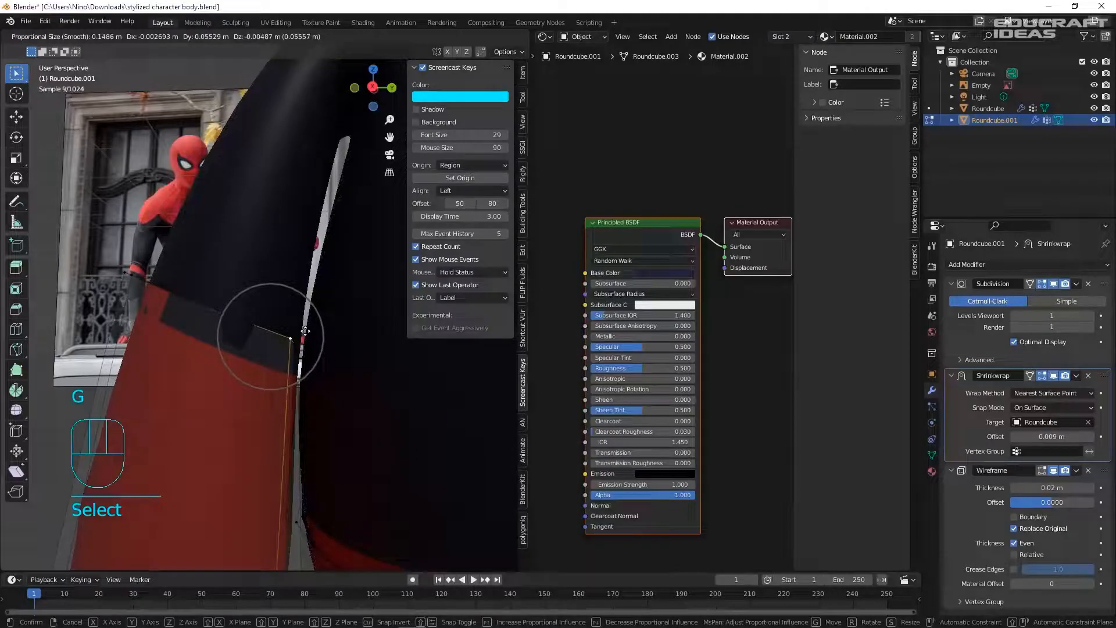
left_click(315, 332)
middle_click_drag(316, 332, 291, 279)
left_click(314, 278)
key("g")
left_click(326, 276)
middle_click_drag(358, 273, 336, 254)
key("g")
left_click(200, 315)
- Save the file, then try a 0.027 m Shrinkwrap offset and undo it
key("g")
key("Tab")
key("ctrl+s")
middle_click_drag(200, 315, 214, 315)
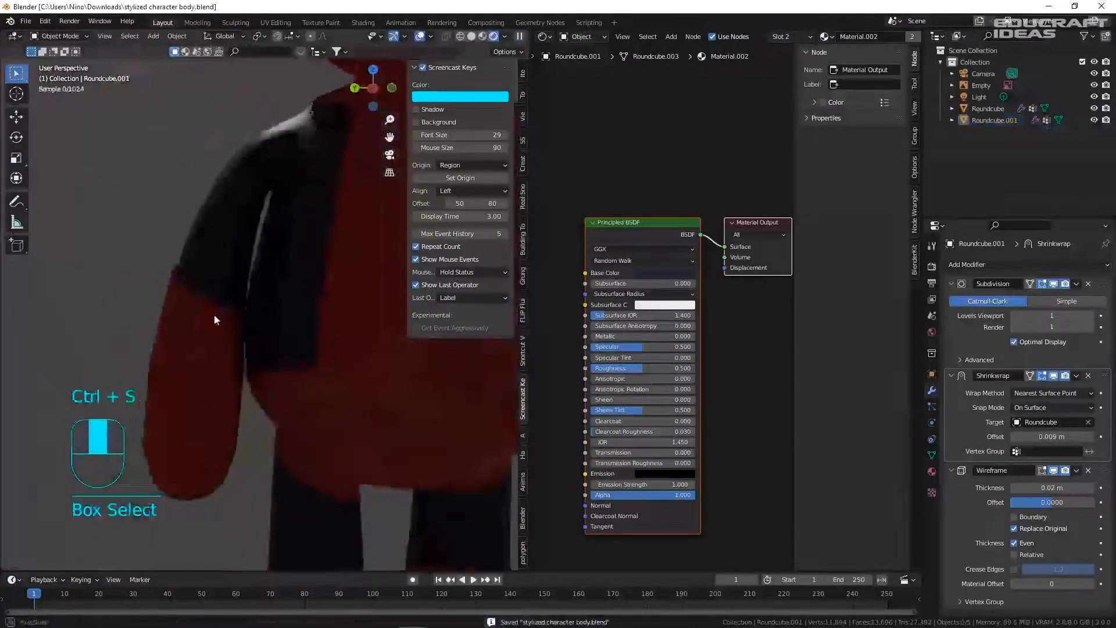
left_click_drag(1052, 436, 1075, 436, "shift")
key("ctrl+z")
- Nudge two more shoulder vertices of Roundcube.001 into place
key("Tab")
key("Tab")
key("Tab")
key("Tab")
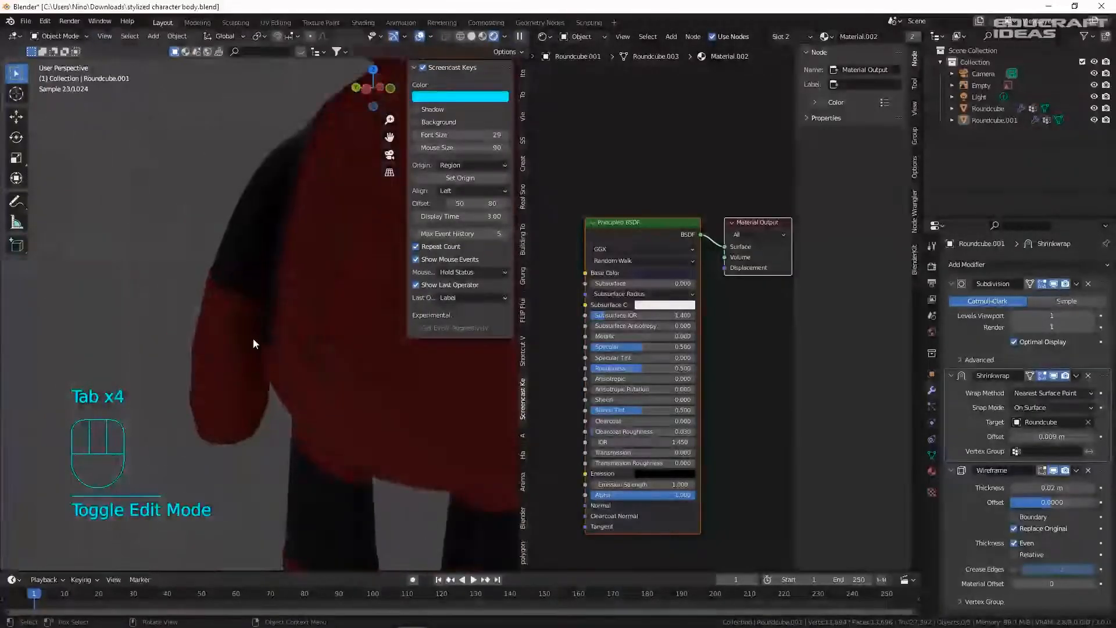
key("Tab")
left_click(232, 271)
middle_click_drag(232, 271, 255, 279)
key("g")
left_click(224, 274)
left_click(269, 287)
key("g")
left_click(295, 289)
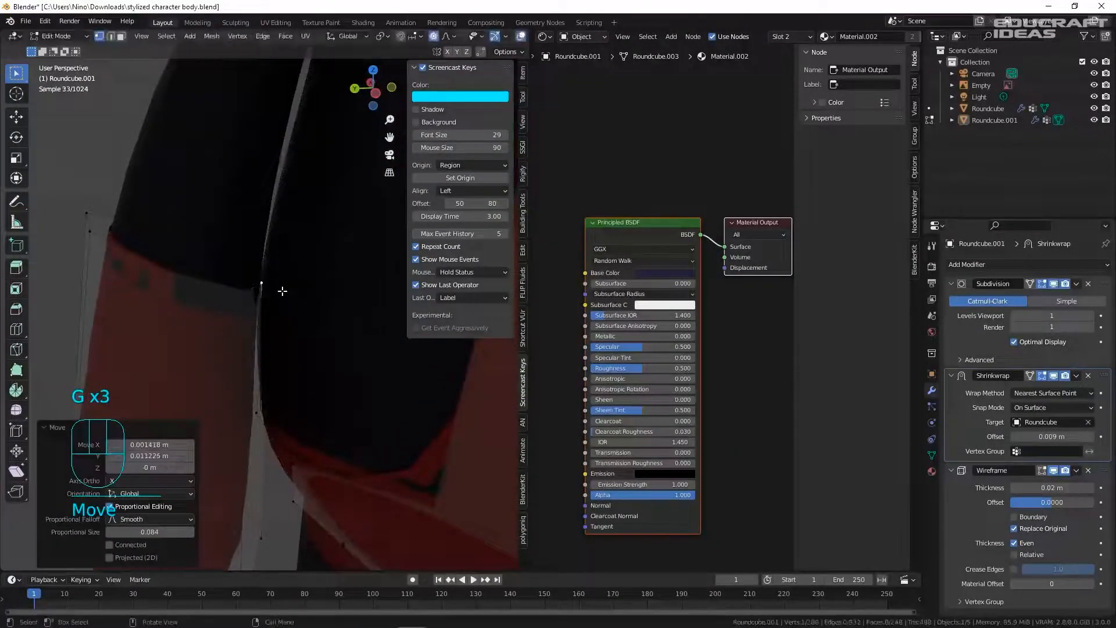
- Return to Object Mode, save, and view the character from the right side
key("Tab")
key("ctrl+s")
key("KP_3")
key("KP_3")
key("KP_3")
- Select the Roundcube.001 shell and edit it in vertex select mode
scroll(375, 342, "down", 10)
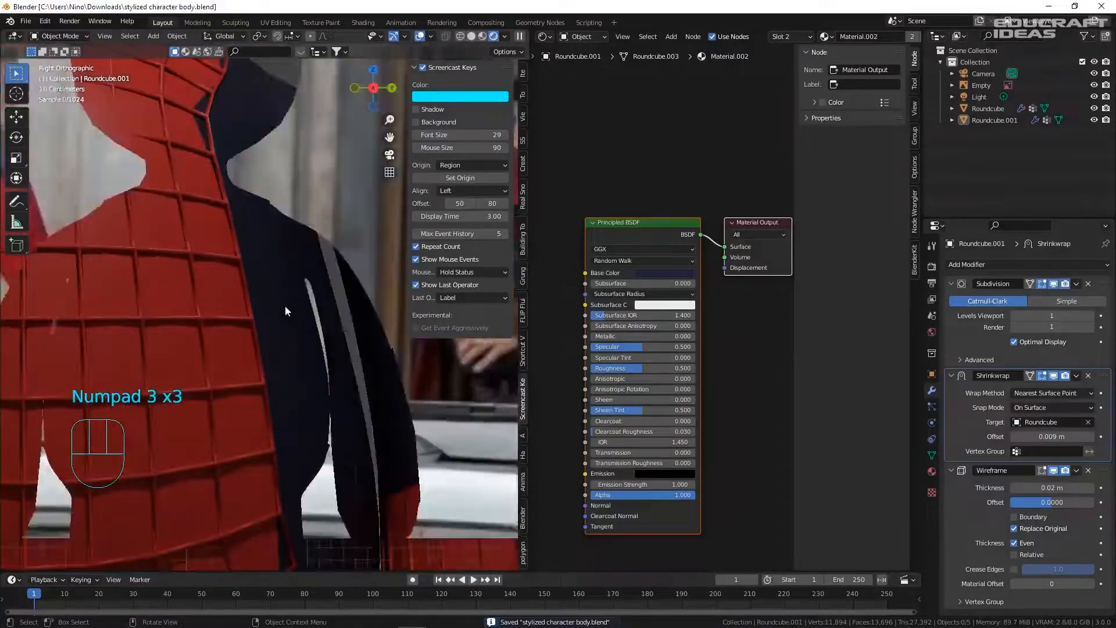
scroll(206, 275, "up", 10)
left_click(200, 255)
key("Tab")
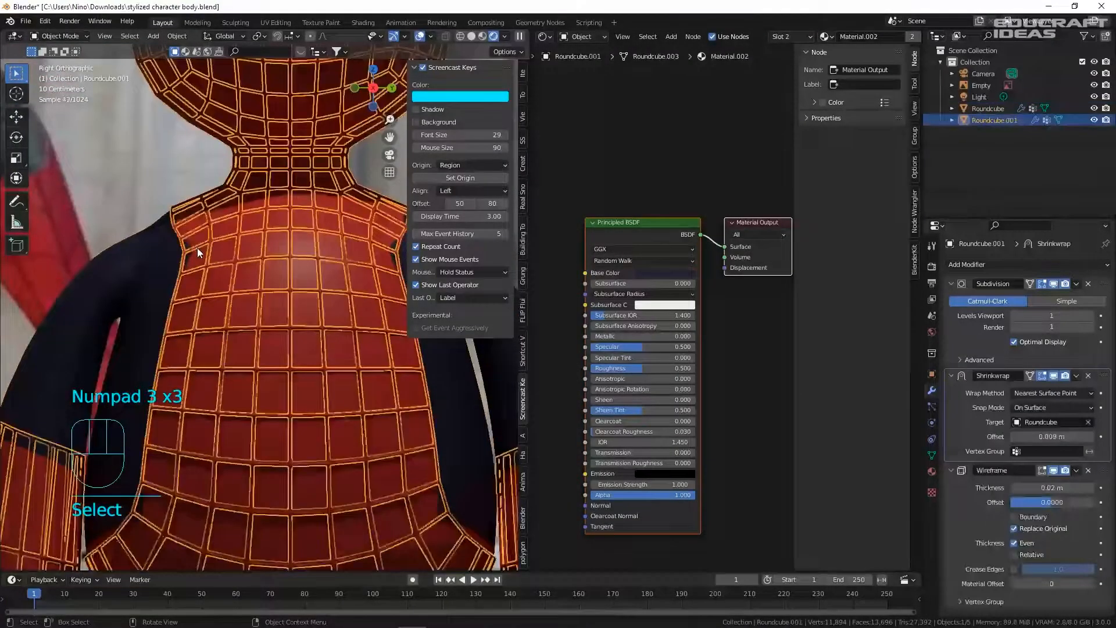
key("1")
- Move a vertex near the armpit, retrying after a cancelled first attempt
left_click(186, 236)
key("g")
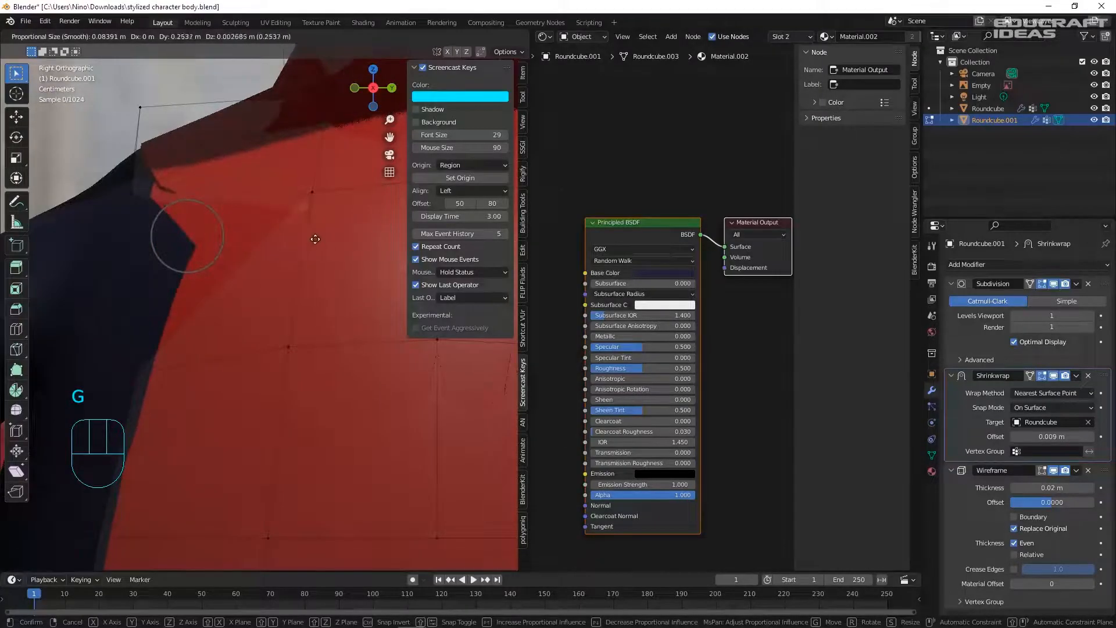
right_click(219, 232)
scroll(225, 255, "down", 5)
key("g")
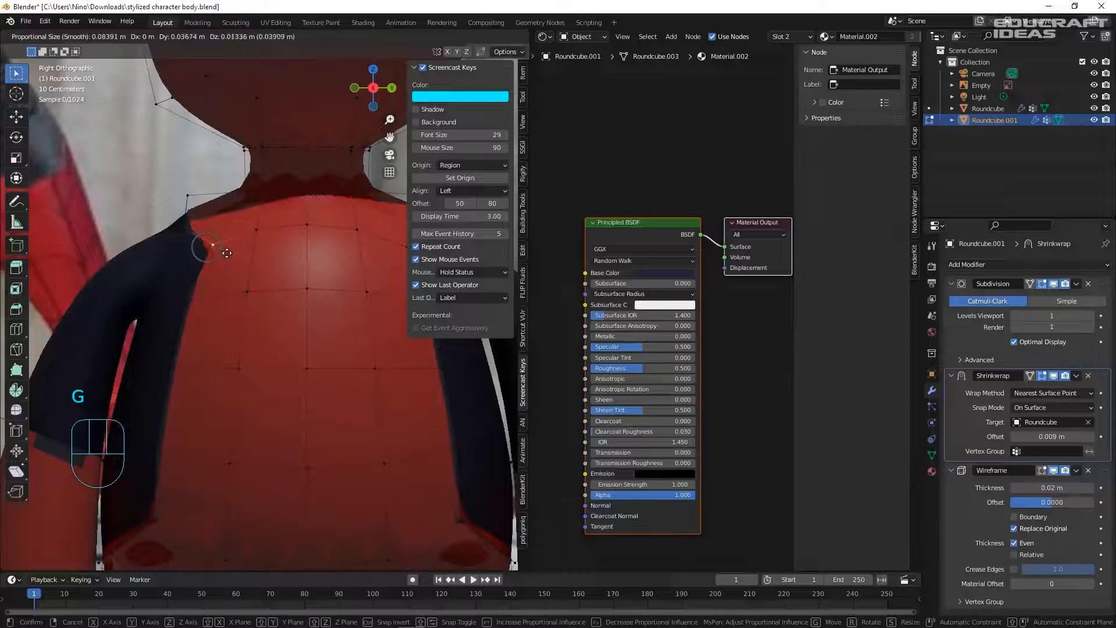
left_click(228, 252)
key("Tab")
- Undo the recent shoulder edits on the shell and save the file
scroll(236, 255, "down", 3)
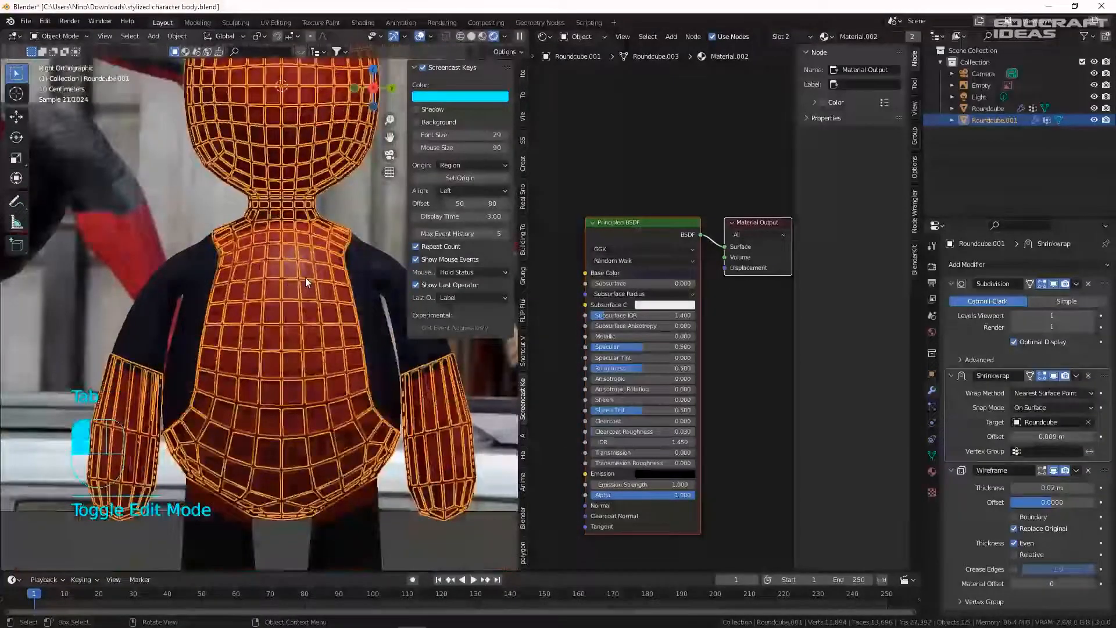
left_click(305, 278)
left_click(338, 256)
key("Tab")
key("Tab")
key("ctrl+z")
key("ctrl+z")
key("ctrl+z")
key("ctrl+z")
key("ctrl+z")
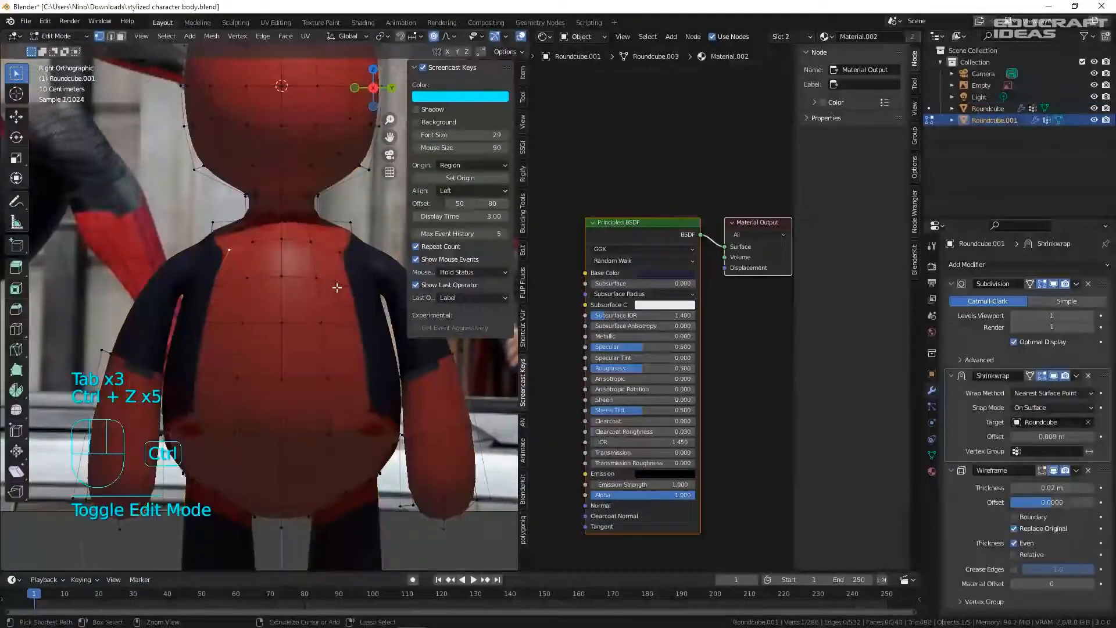
key("Tab")
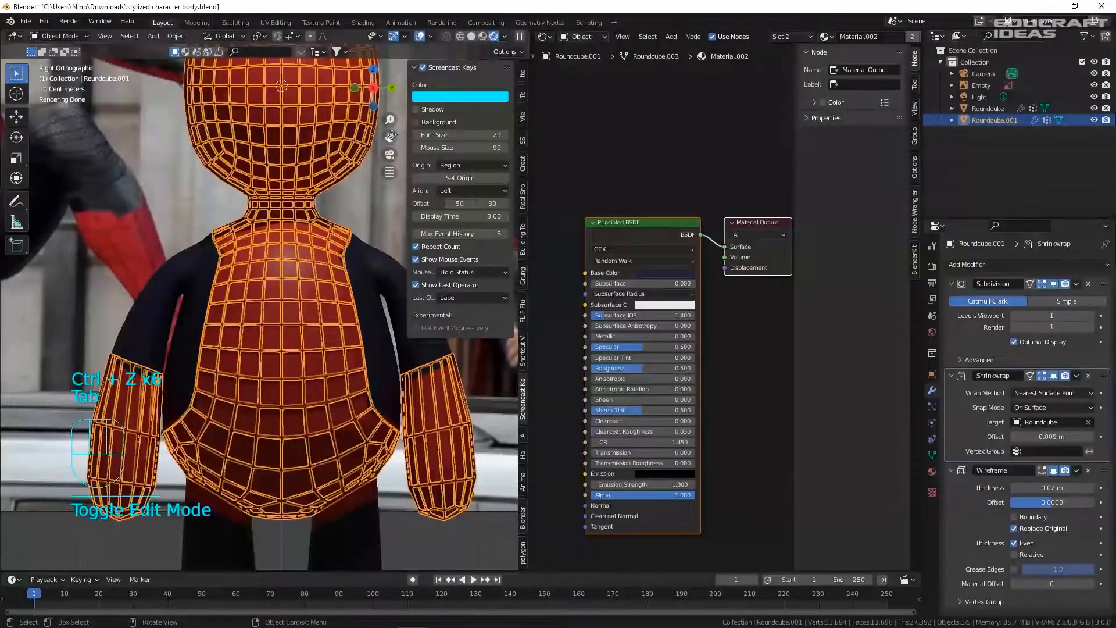
left_click_drag(527, 50, 501, 76)
key("ctrl+s")
key("ctrl+s")
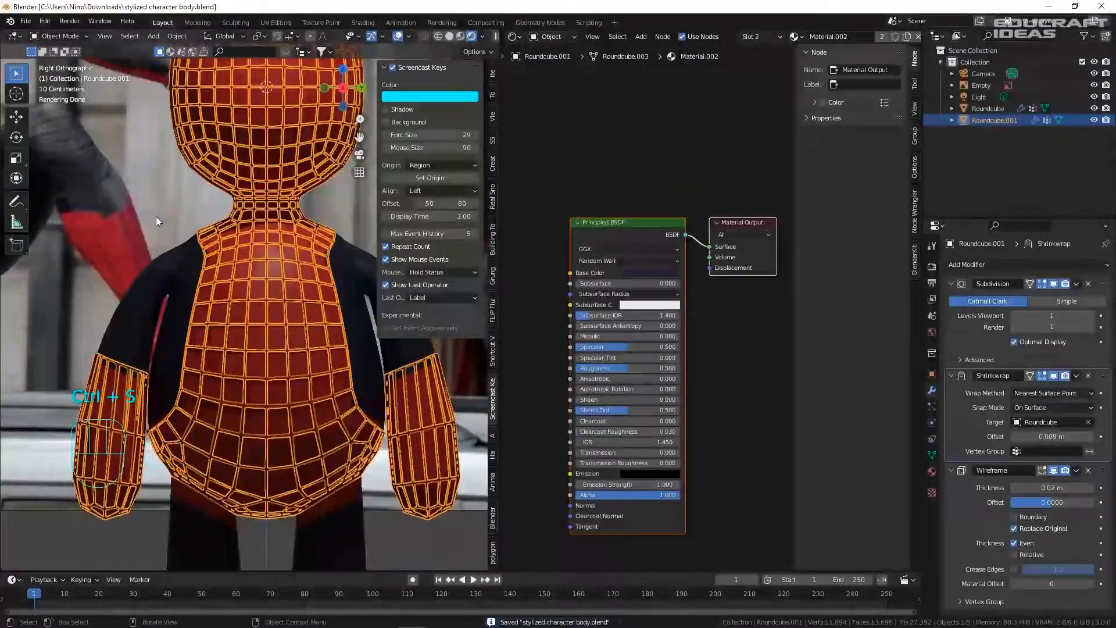
key("Tab")
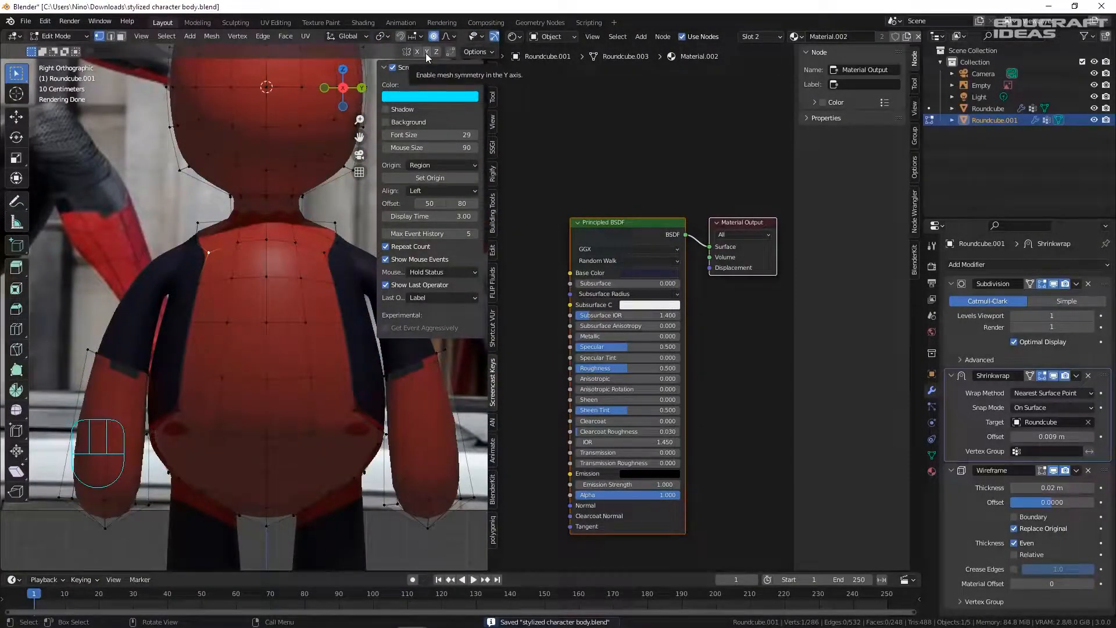
- Turn on Y mesh symmetry and move shoulder vertices with mirrored edits
left_click(427, 52)
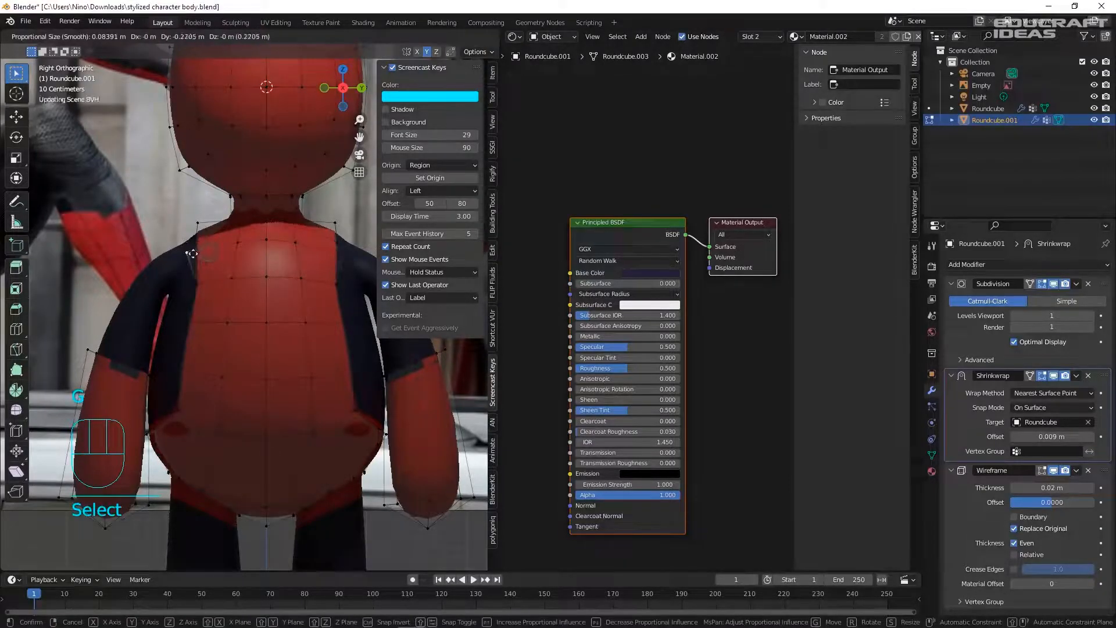
scroll(210, 253, "up", 5)
key("g")
left_click(220, 245)
left_click(175, 222)
key("g")
key("g")
left_click(174, 225)
- Reposition a right shoulder vertex to refine the collar line, then deselect all
key("g")
- Save the file and reselect the shell for further editing
left_click(177, 222)
scroll(178, 224, "down", 6)
key("Tab")
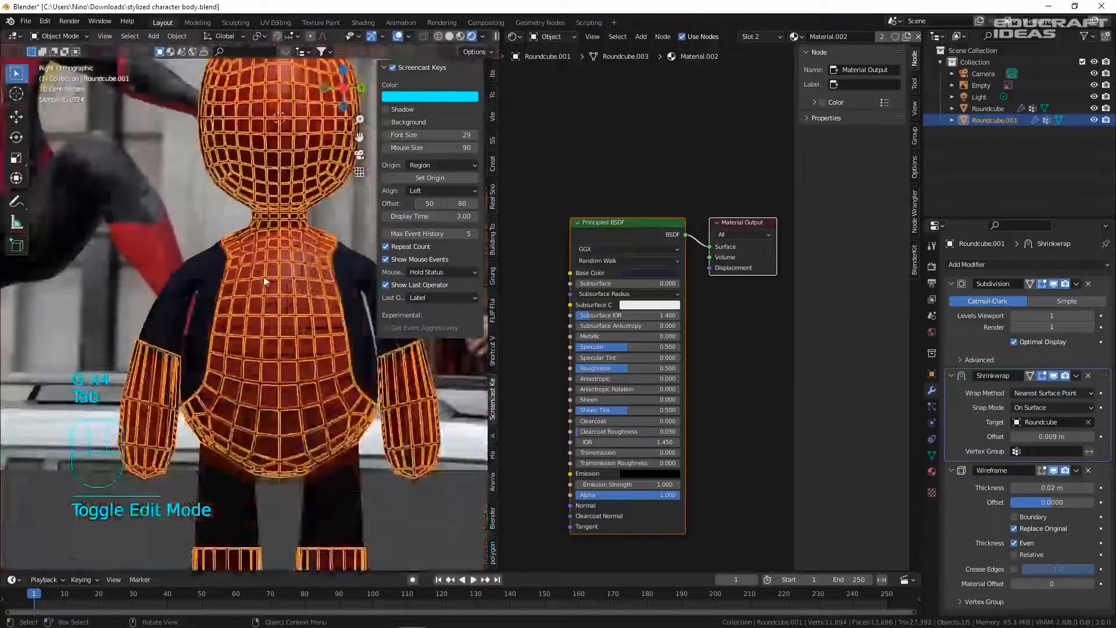
left_click(290, 323)
key("ctrl+s")
scroll(350, 243, "up", 6)
left_click(334, 220)
key("Tab")
left_click(340, 212)
key("g")
left_click(328, 200)
key("Tab")
key("Tab")
left_click(290, 215)
key("Escape")
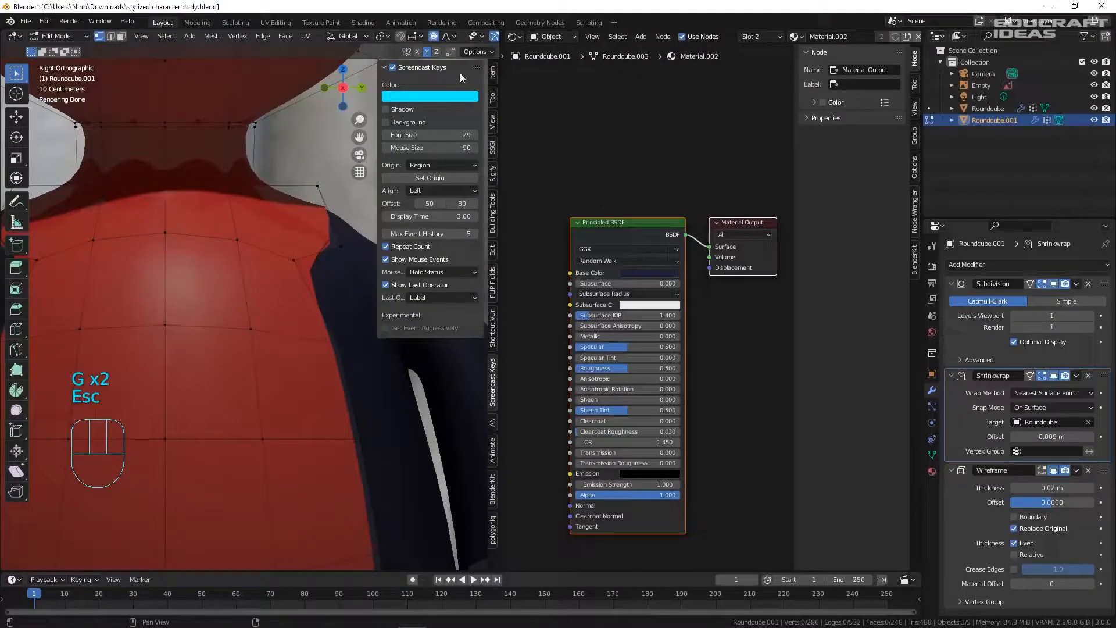
left_click_drag(504, 78, 505, 78)
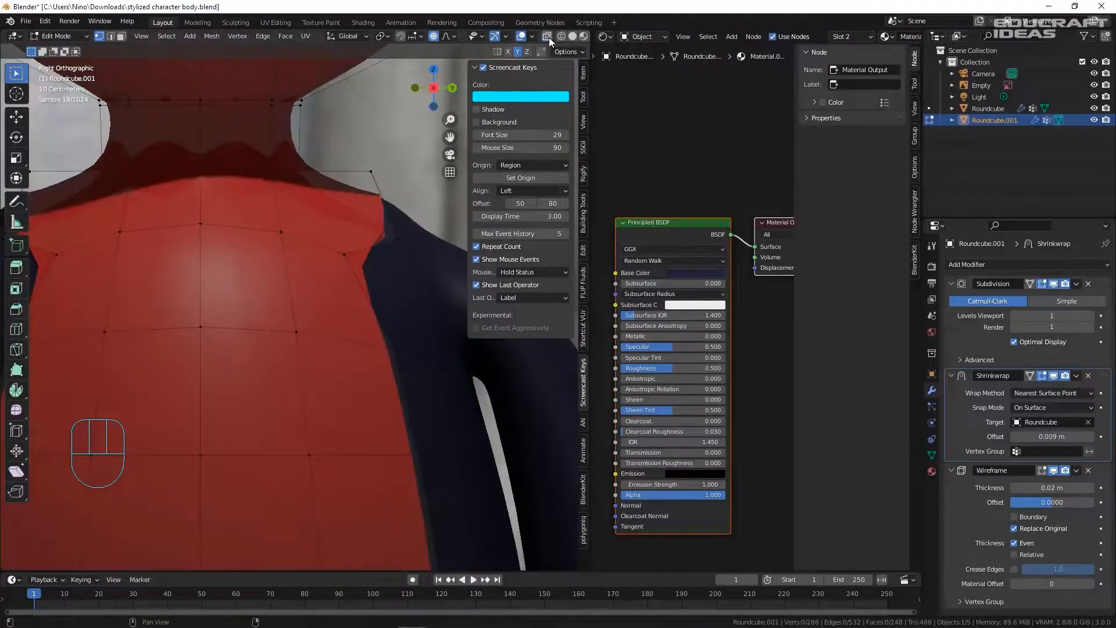
- Bridge the neck edge loop between head and torso, then scale the new neck loop
middle_click_drag(283, 175, 349, 189, "shift")
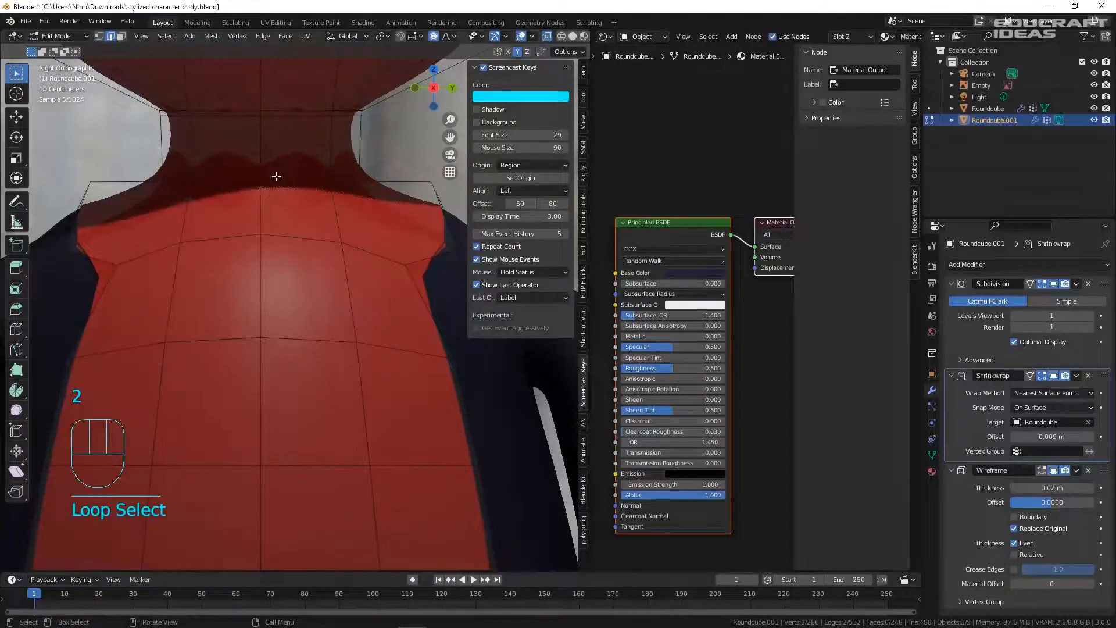
middle_click_drag(291, 180, 206, 208)
left_click(142, 172, "shift")
middle_click_drag(143, 173, 381, 187, "shift")
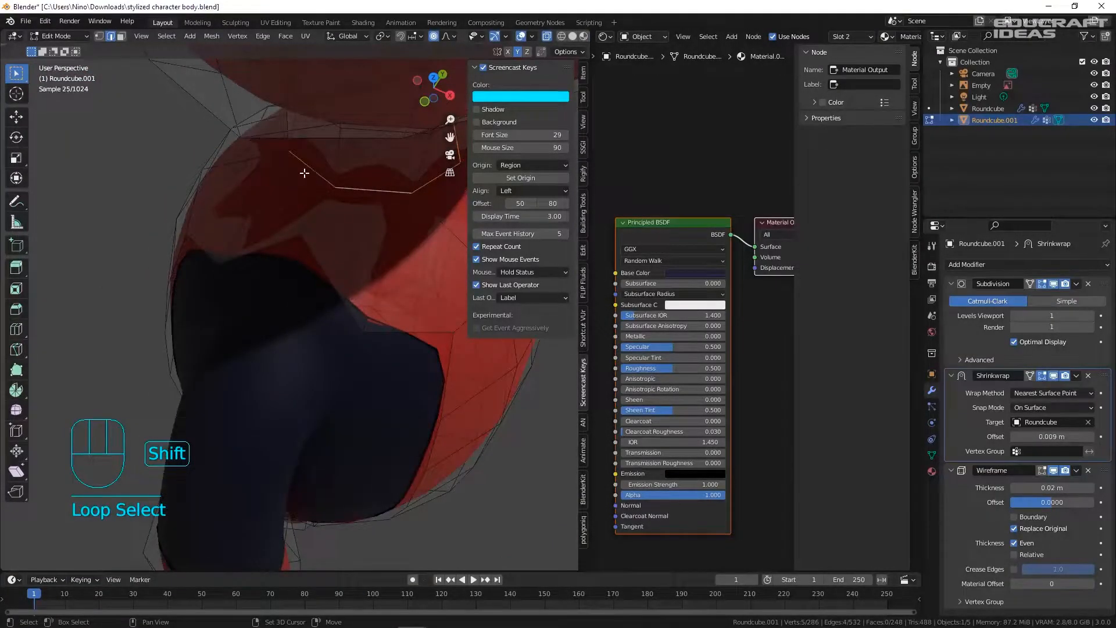
middle_click_drag(304, 173, 321, 165)
middle_click_drag(154, 169, 522, 184)
scroll(265, 200, "up", 3)
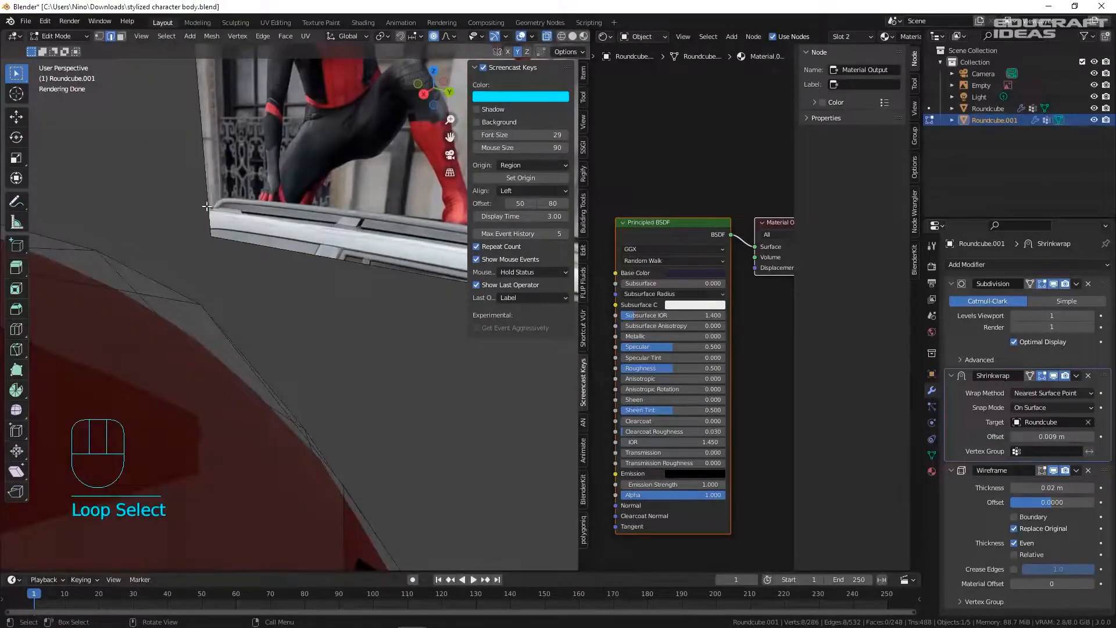
scroll(220, 216, "down", 12)
key("KP_3")
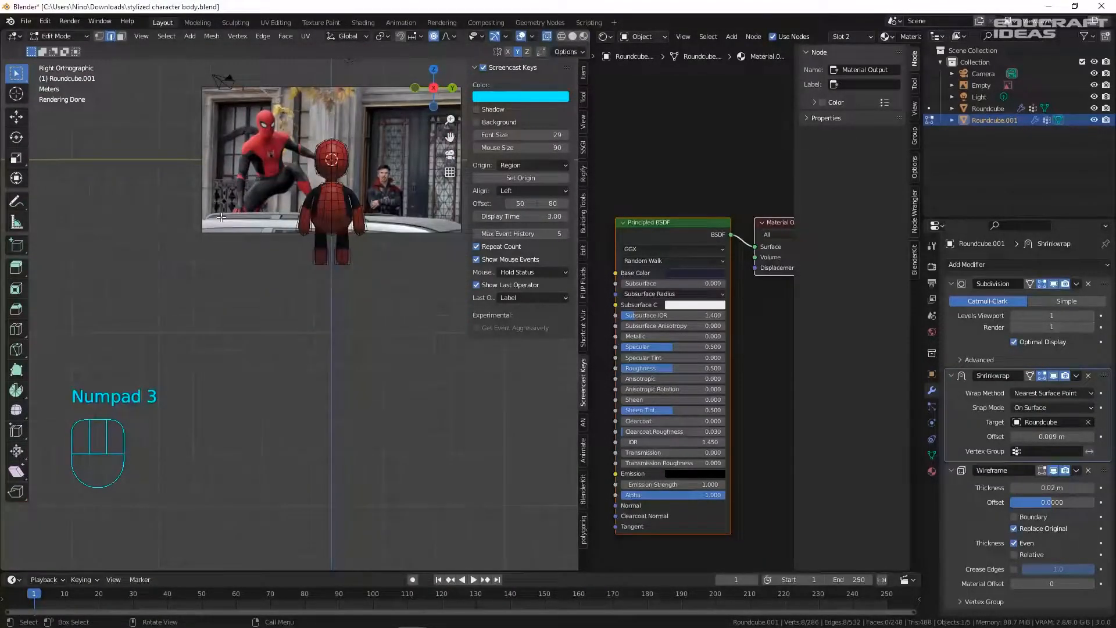
scroll(317, 177, "up", 7)
right_click(320, 186)
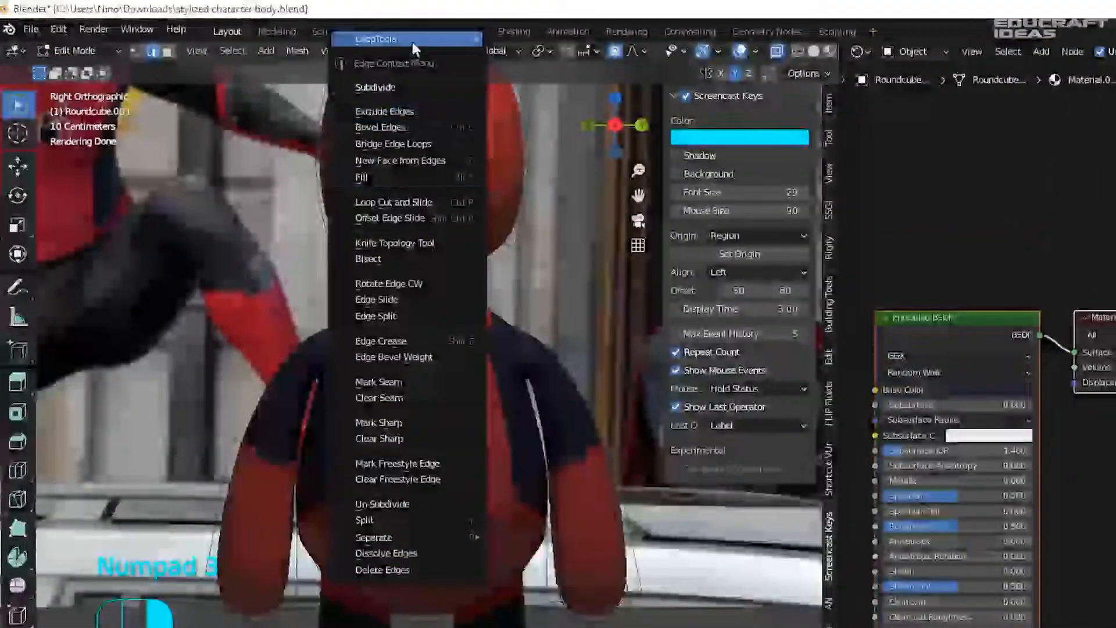
mouse_move(293, 30)
left_click(611, 37)
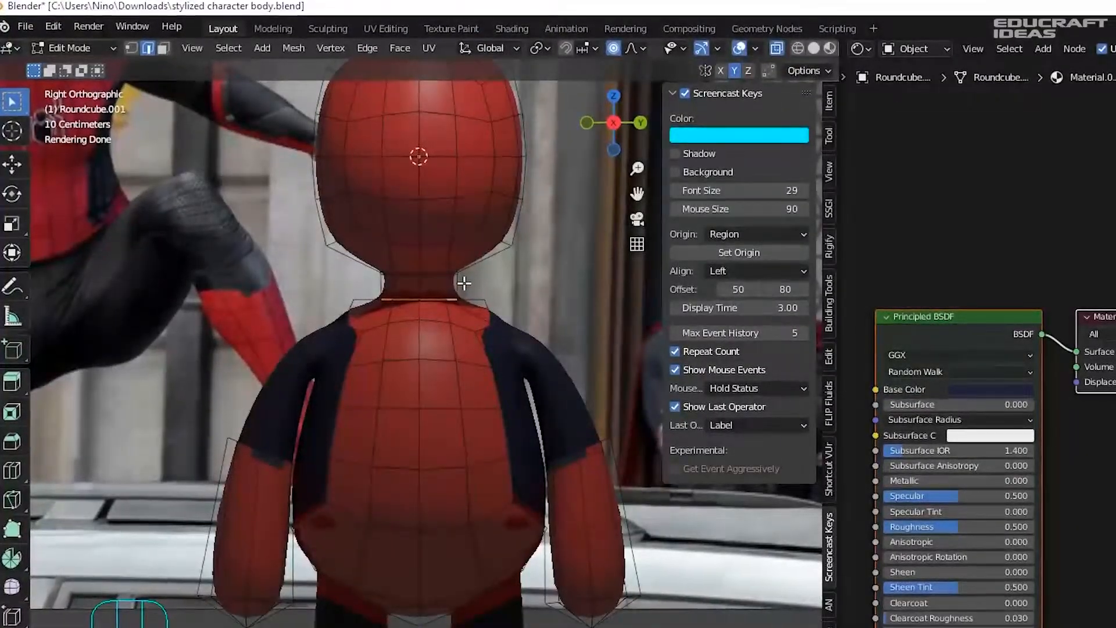
scroll(463, 283, "up", 6)
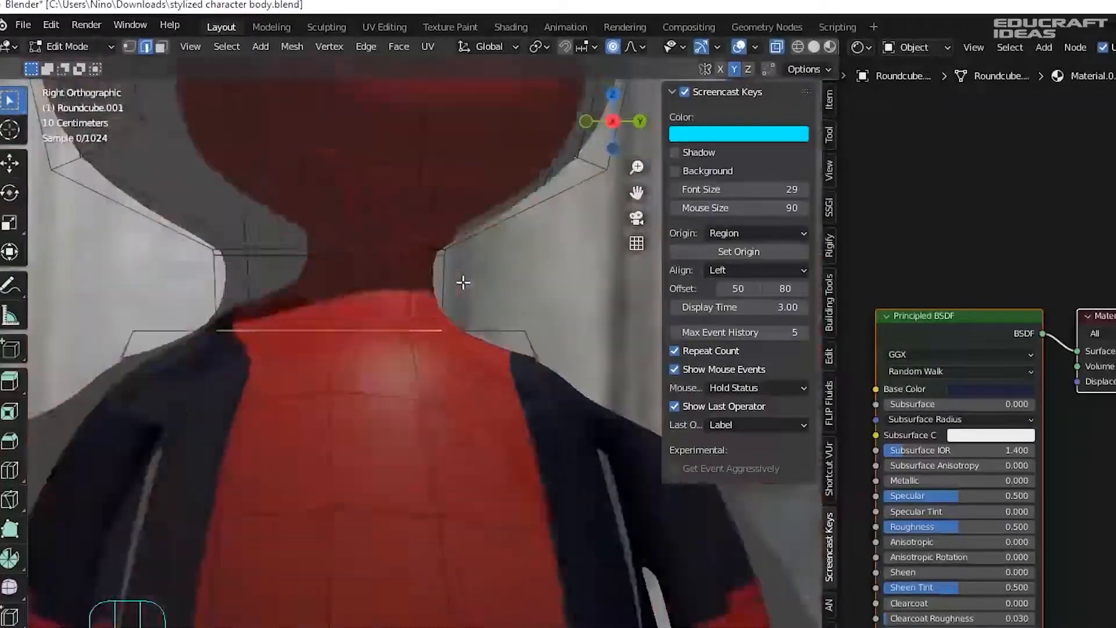
scroll(325, 314, "up", 4)
key("s")
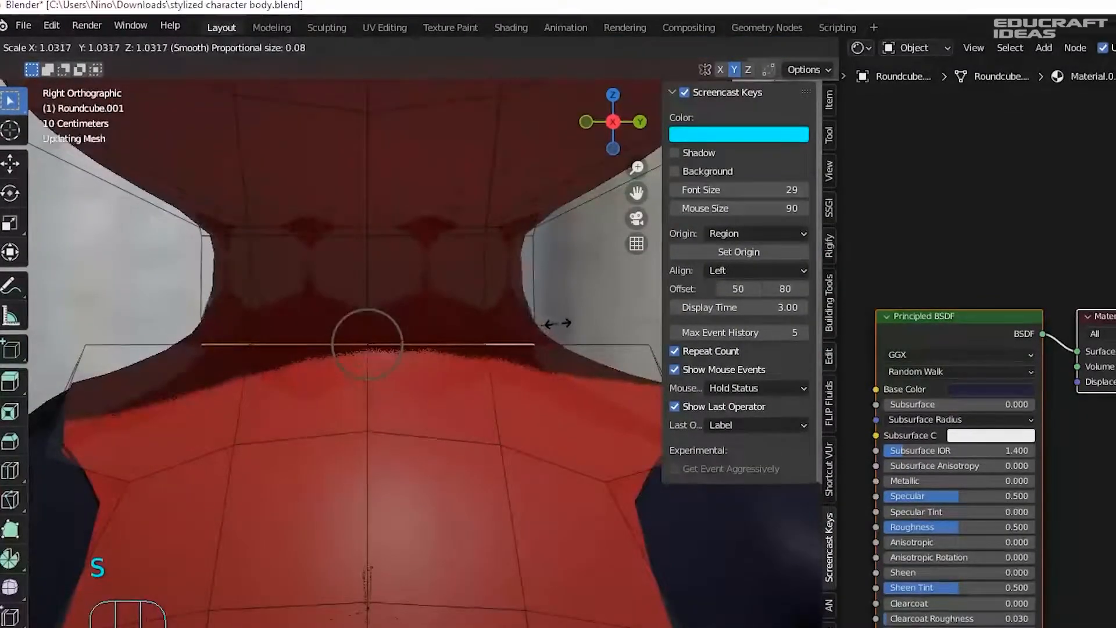
left_click(562, 324)
- Leave Edit Mode, select the Empty and the red body, and undo the recent changes
key("Tab")
left_click(569, 312)
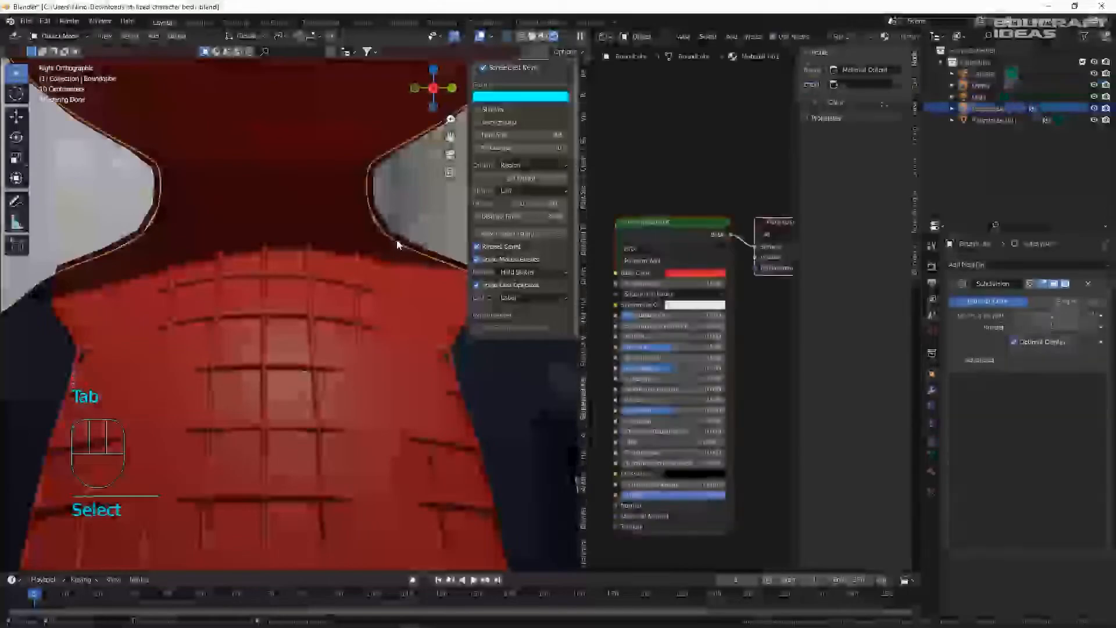
left_click(396, 239)
scroll(392, 237, "down", 6)
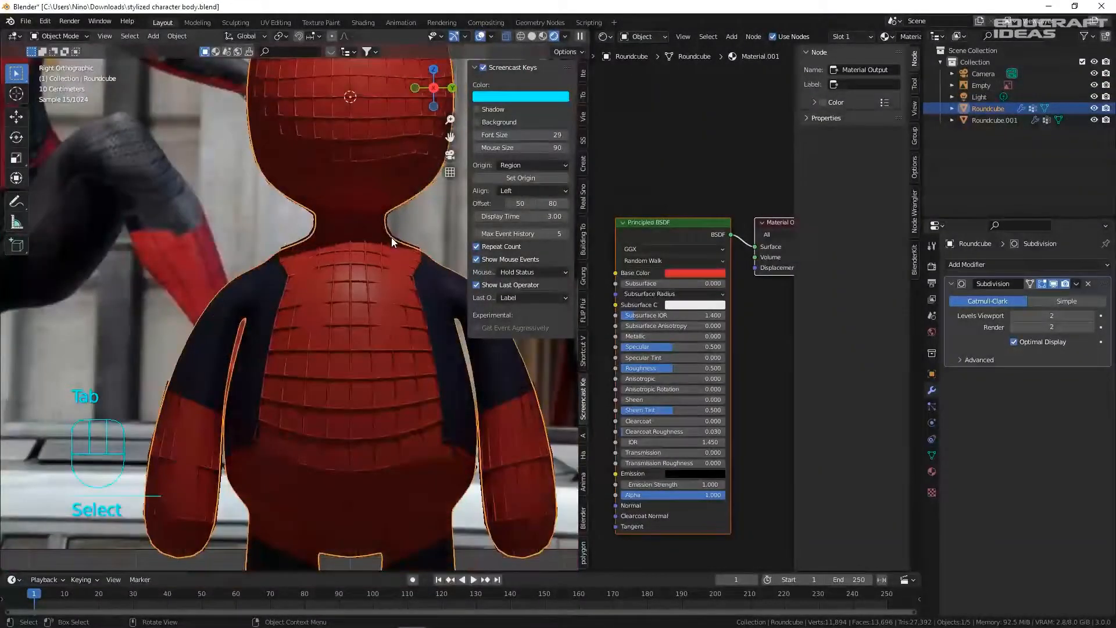
scroll(403, 295, "down", 1)
scroll(332, 273, "up", 4)
key("ctrl+z")
key("ctrl+z")
key("ctrl+z")
key("ctrl+z")
key("ctrl+z")
- Move a single mesh vertex in vertex select mode
middle_click_drag(332, 273, 325, 310)
key("Tab")
key("1")
left_click(346, 304)
key("g")
left_click(378, 316)
key("Tab")
- Nudge a vertex on the red body mesh and look through the scene camera
left_click(372, 279)
key("Tab")
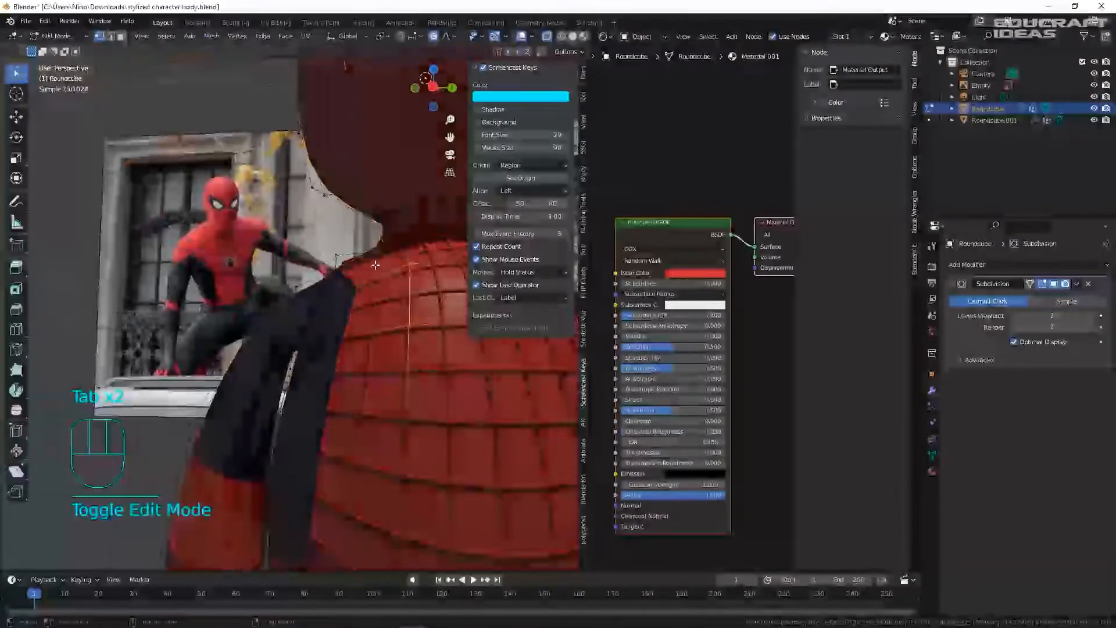
left_click(357, 240)
middle_click_drag(358, 240, 356, 267)
key("g")
left_click(356, 264)
key("KP_0")
- Pull the web overlay's shoulder vertices in against the body, then save
key("Tab")
left_click(376, 374)
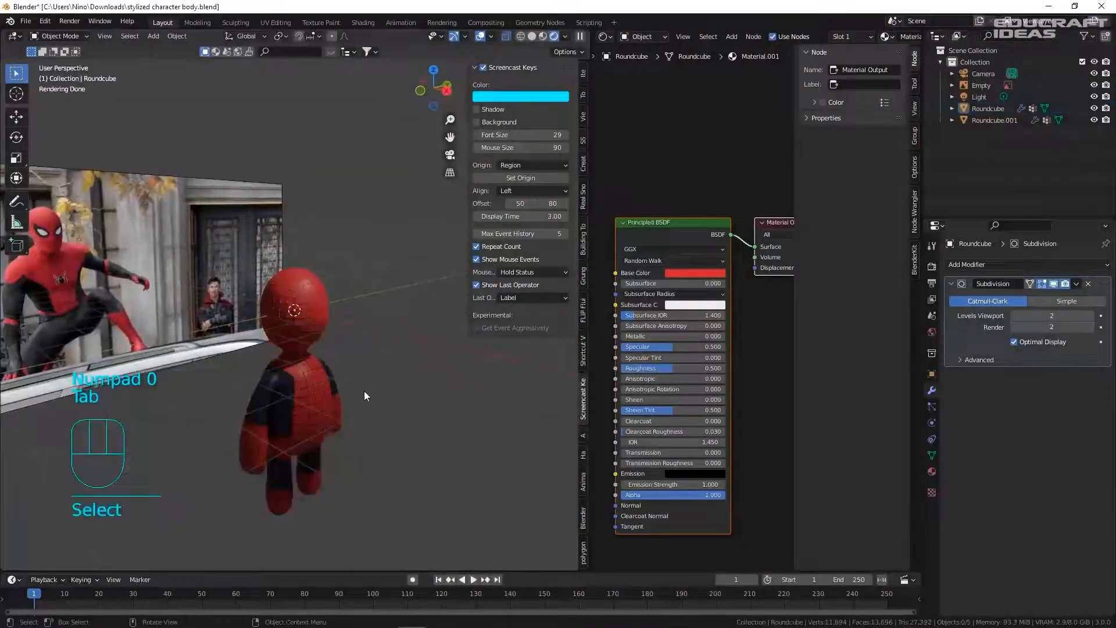
left_click(296, 348)
key("Tab")
left_click(294, 327)
middle_click_drag(295, 326, 318, 308)
key("g")
left_click(279, 287)
left_click(225, 338)
key("g")
left_click(216, 335)
key("Tab")
left_click(303, 297)
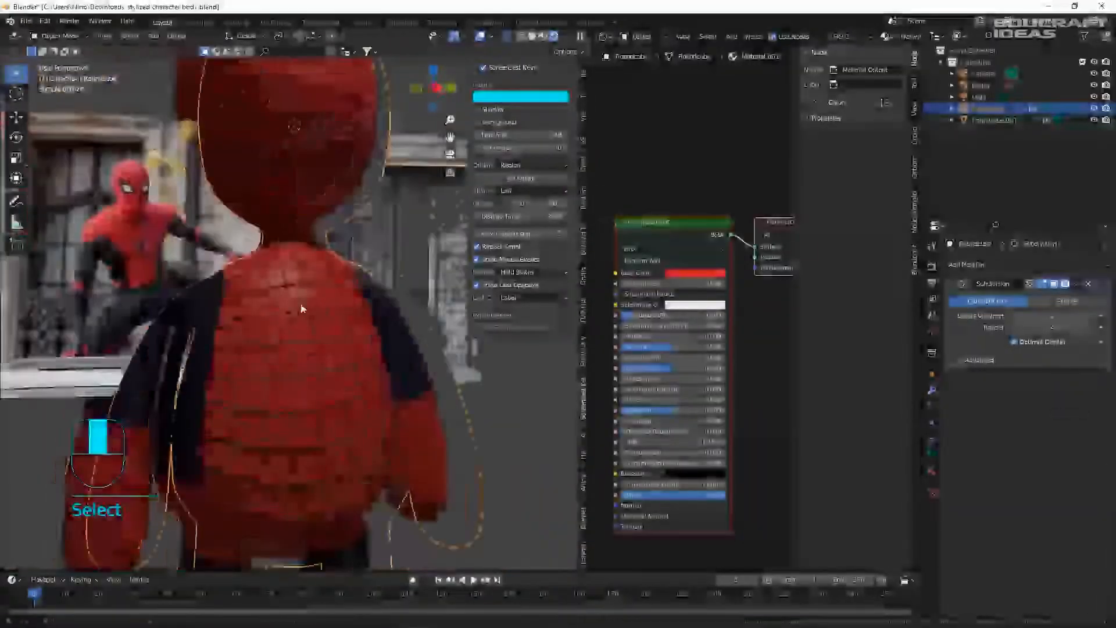
left_click(291, 348)
key("ctrl+s")
- Move the overlay's back and lower hem vertices so the hem hugs the hips, then save
key("Tab")
key("Tab")
left_click(309, 362)
left_click(305, 369)
key("Tab")
key("g")
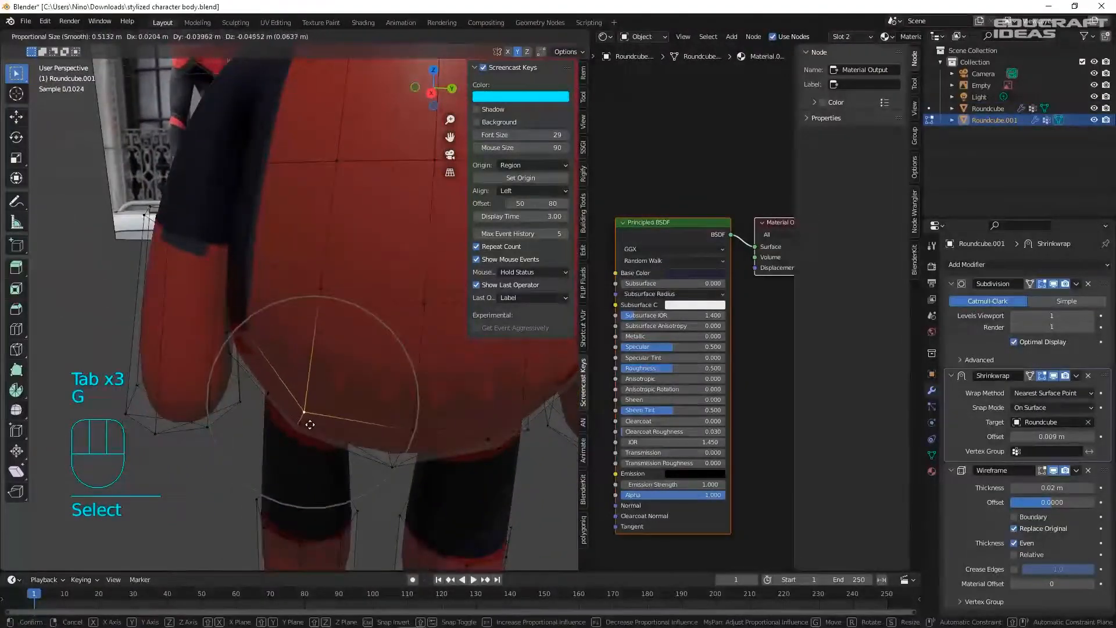
left_click(311, 422)
key("g")
left_click(259, 414)
left_click(249, 375)
key("g")
left_click(246, 379)
key("Tab")
middle_click_drag(291, 401, 342, 415)
left_click_drag(355, 428, 362, 433)
key("ctrl+s")
- Orbit around the character and check the web overlay through the camera
middle_click_drag(363, 434, 378, 357)
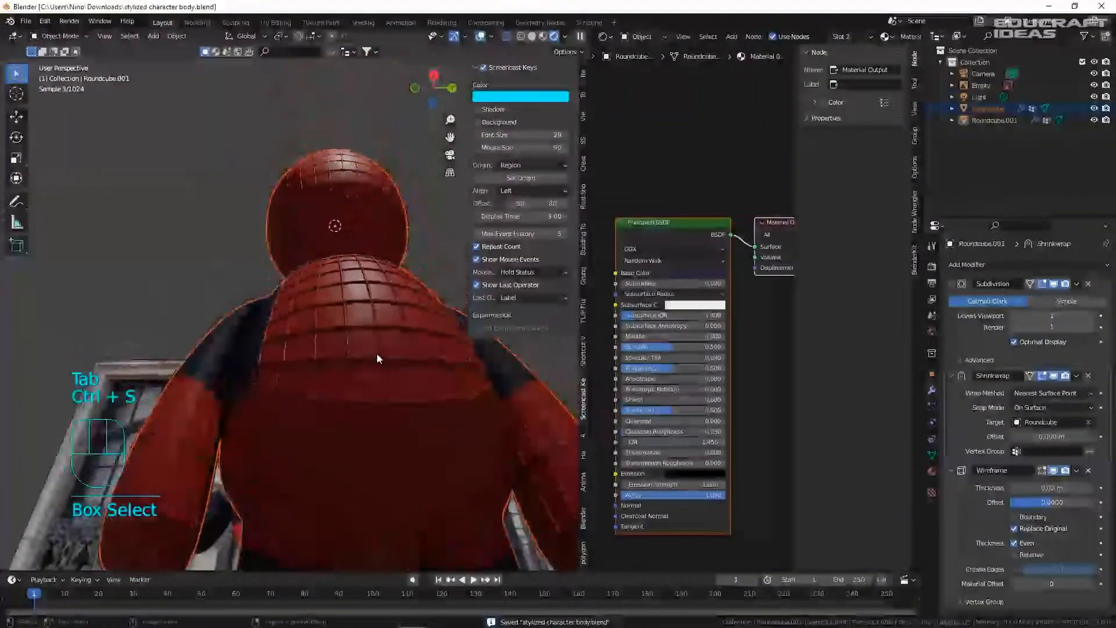
key("KP_0")
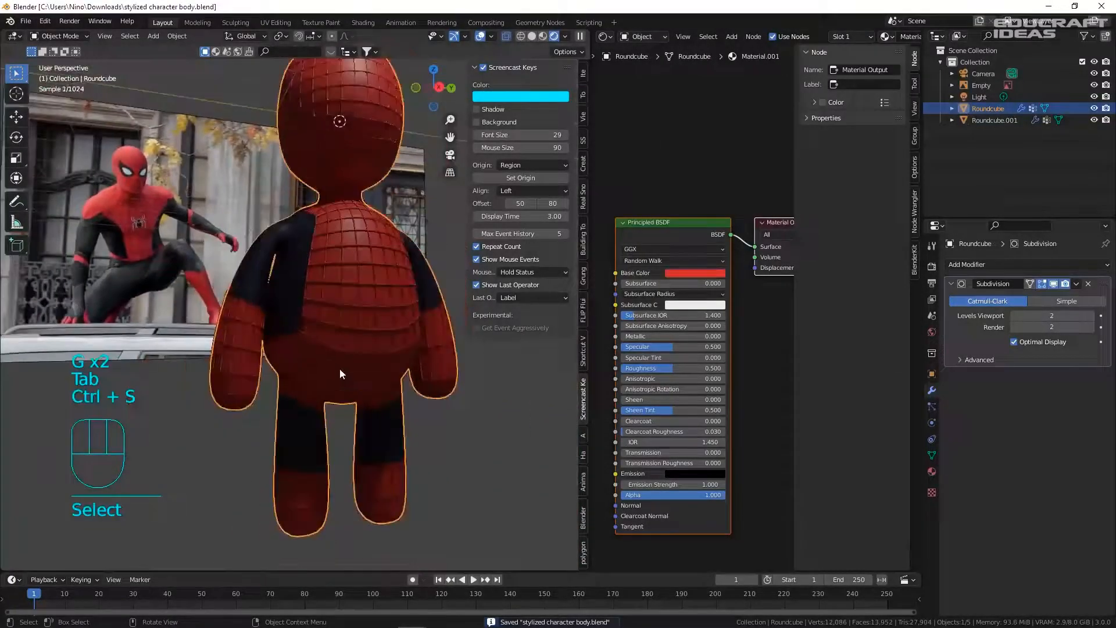
middle_click_drag(339, 372, 388, 325)
scroll(372, 289, "down", 3)
mouse_move(388, 326)
middle_mouse_down()
mouse_move(399, 341)
mouse_move(393, 323)
middle_mouse_up()
- Remove Roundcube.001's two old material slots, add new black Material.003, and save
scroll(394, 313, "up", 1)
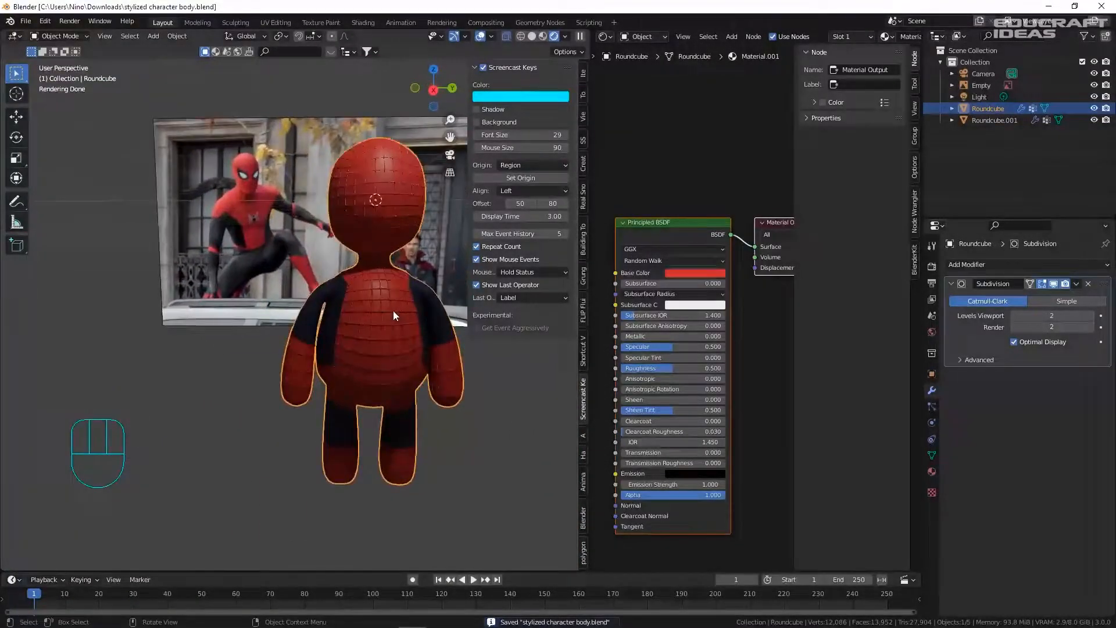
left_click(394, 312)
left_click(933, 472)
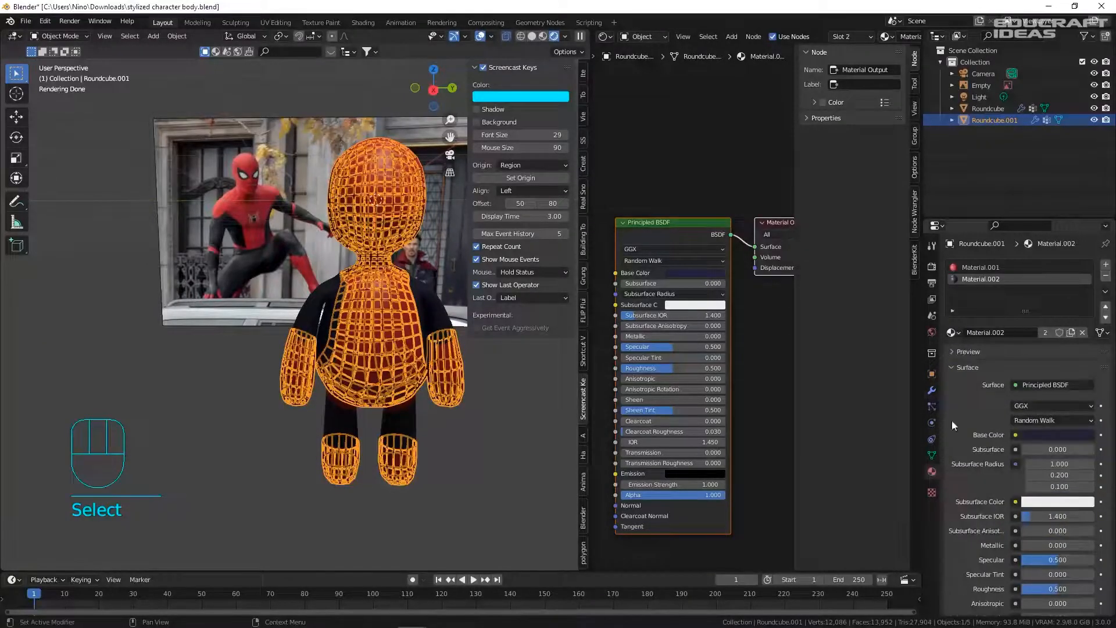
double_click(1106, 279)
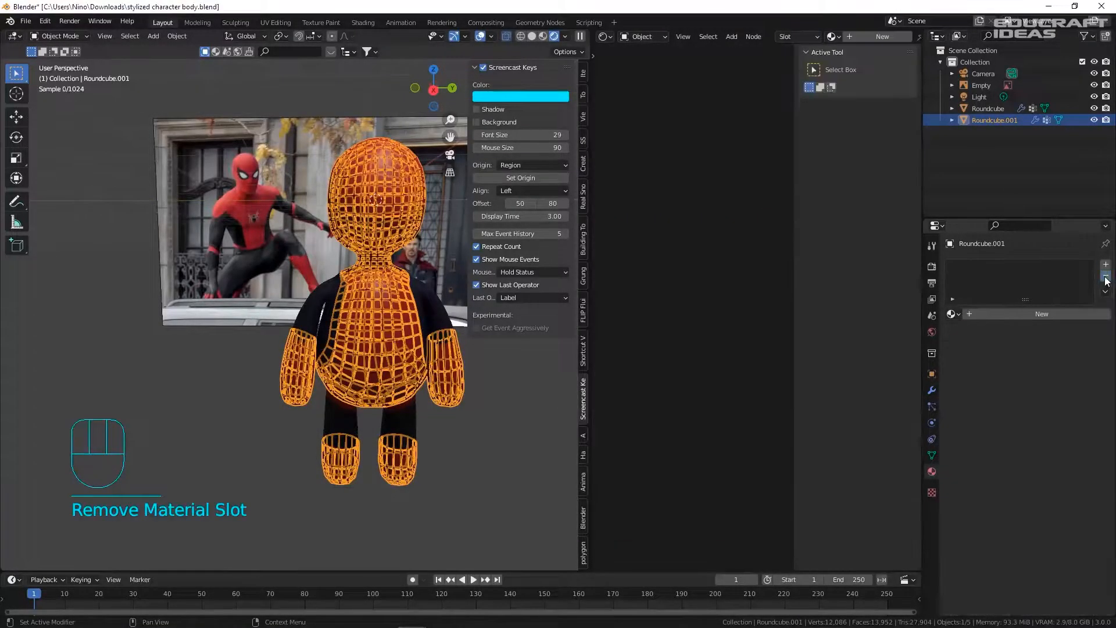
left_click(1106, 264)
left_click(1017, 314)
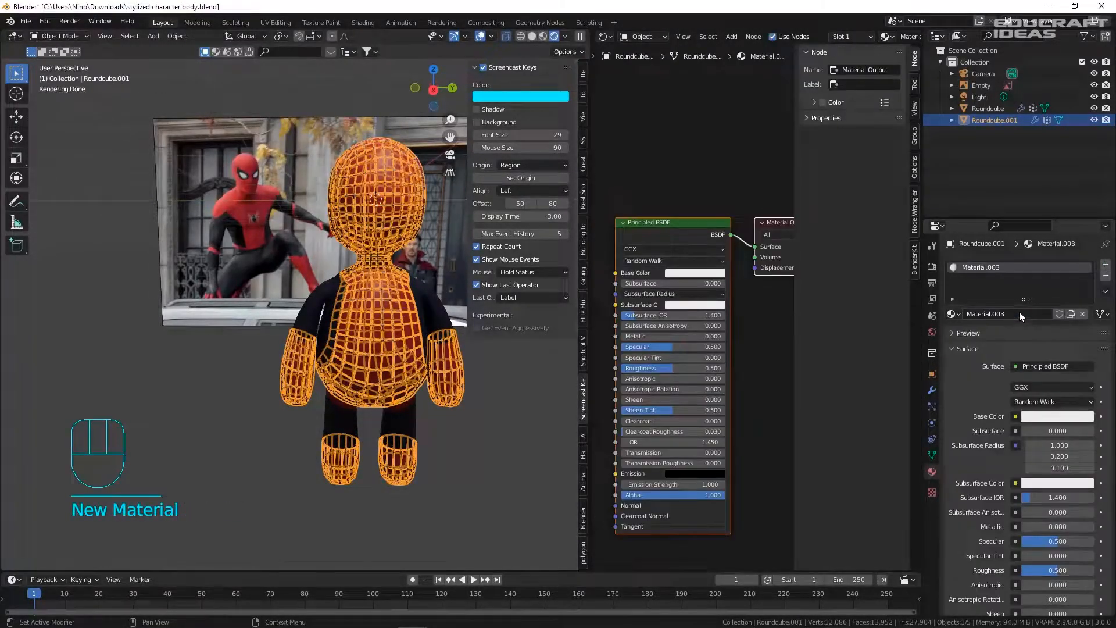
left_click(694, 272)
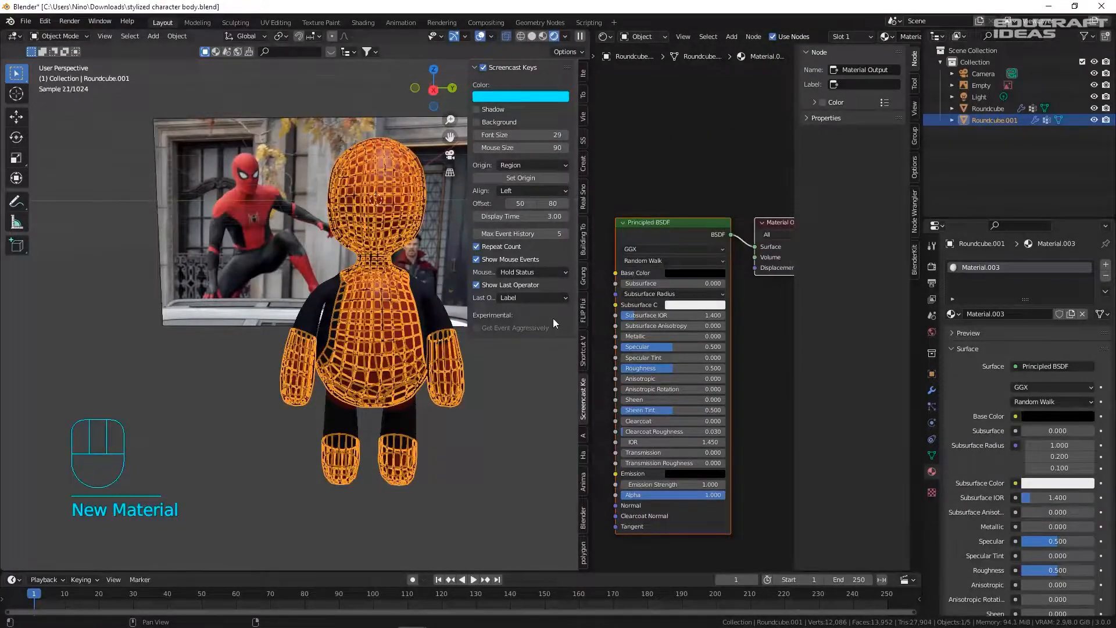
left_click(386, 316)
key("ctrl+s")
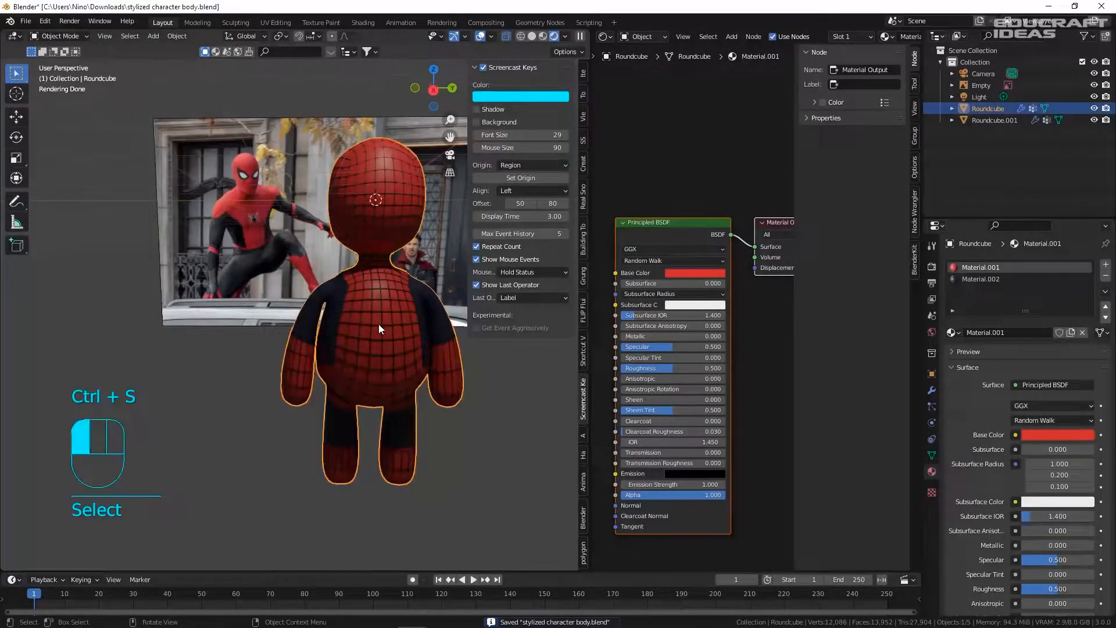
- Set the Wireframe modifier thickness on Roundcube.001 to 0.0145 m
left_click(378, 323)
left_click(932, 391)
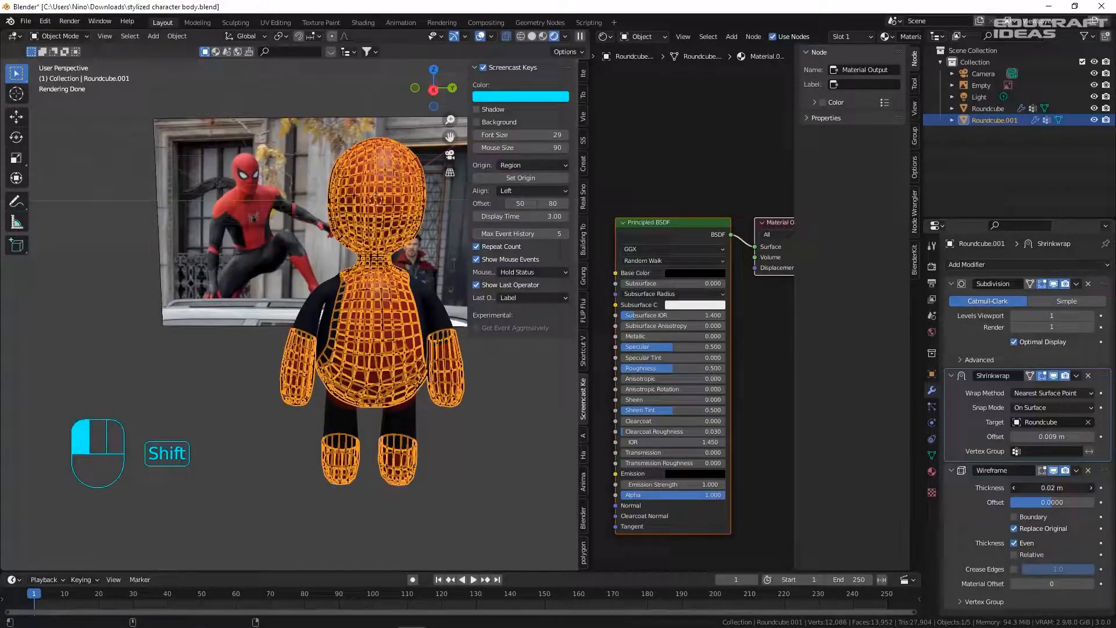
left_click(442, 408)
scroll(402, 298, "up", 4)
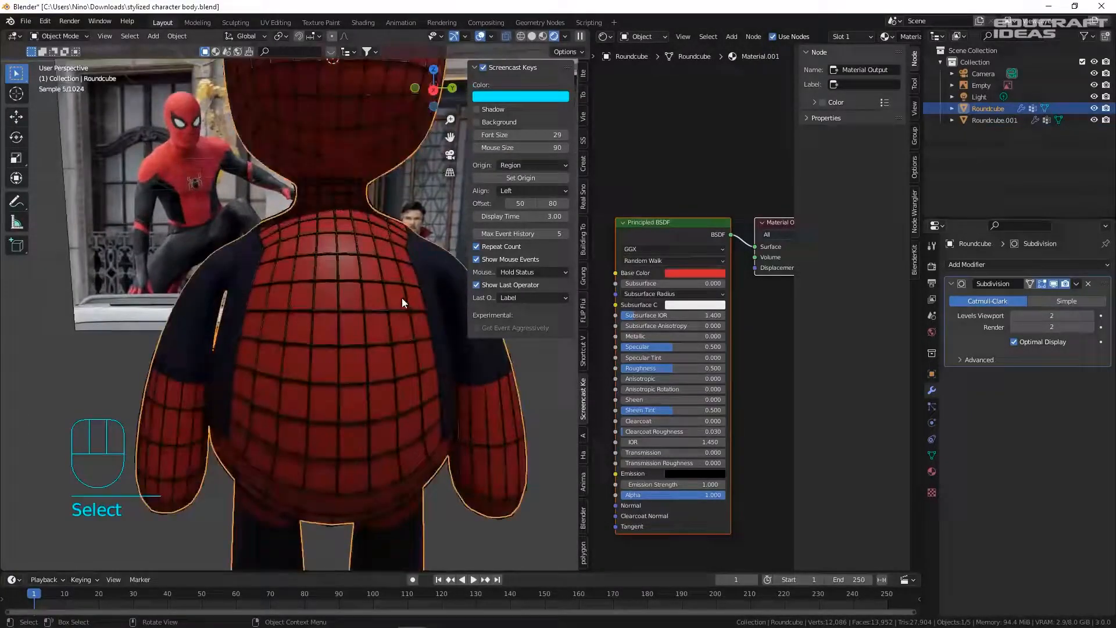
left_click(369, 313)
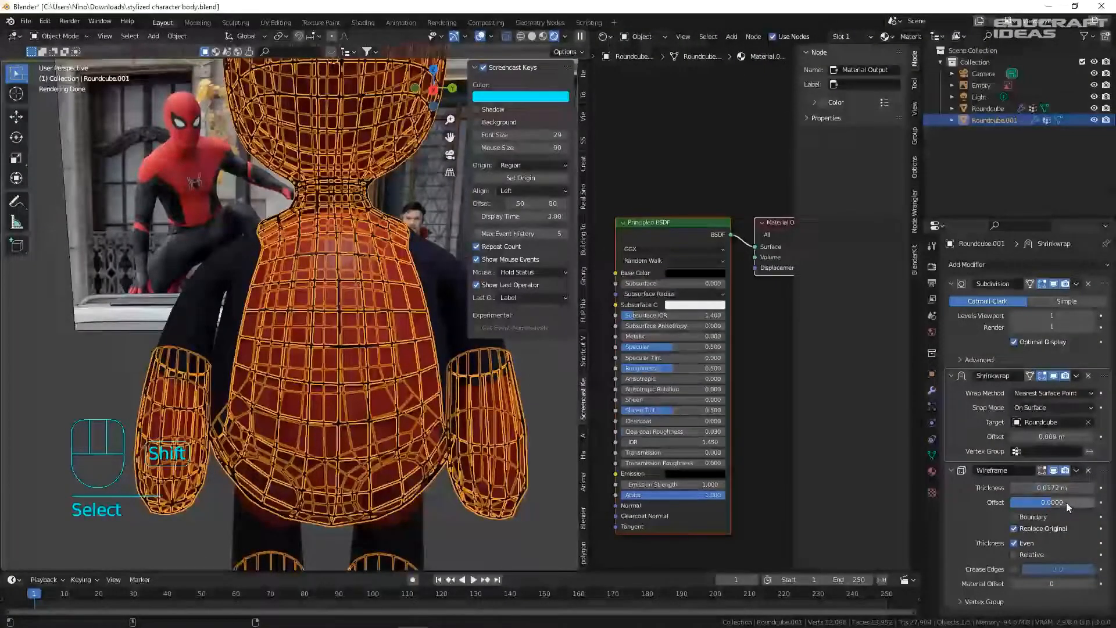
left_click_drag(1067, 487, 1041, 487, "shift")
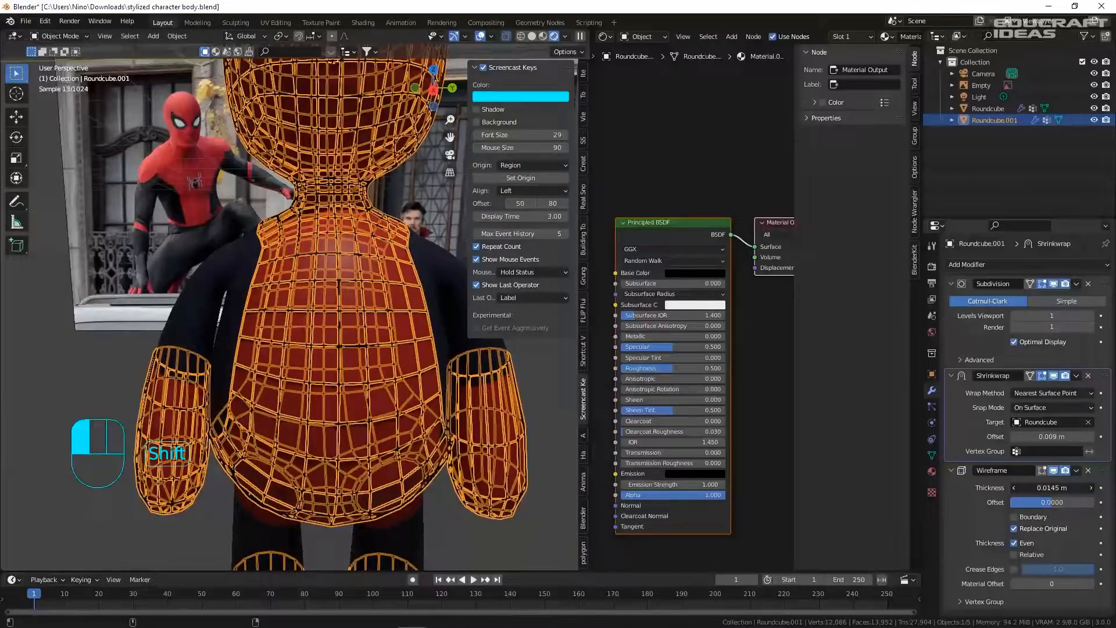
left_click(563, 554)
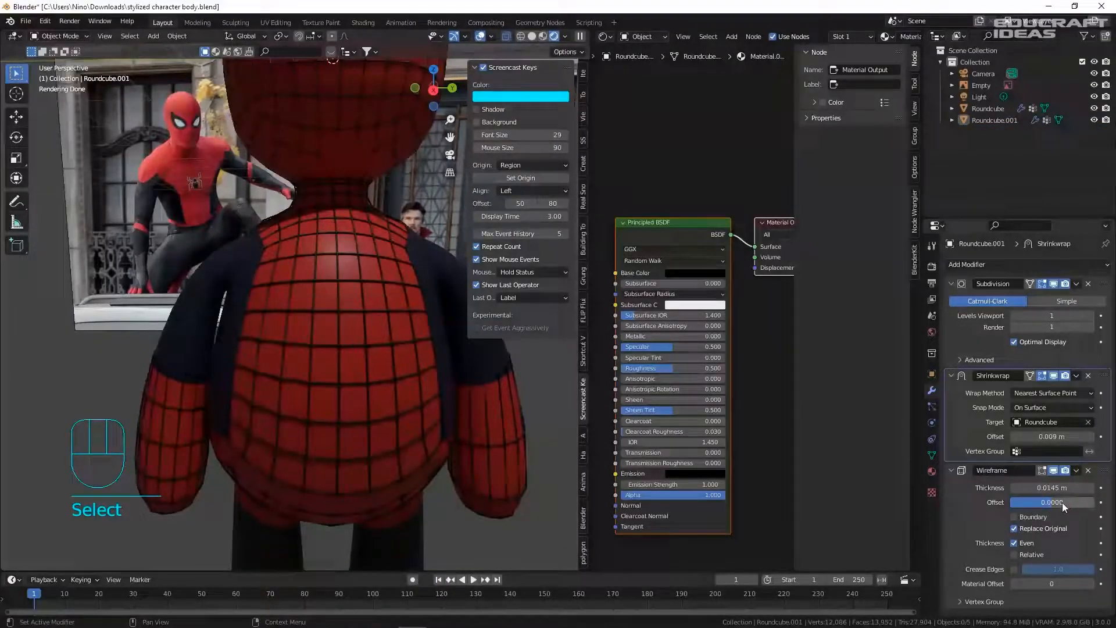
- Set the Wireframe offset to 0.1633 and view the character from the right side
left_click_drag(1075, 502, 1025, 502)
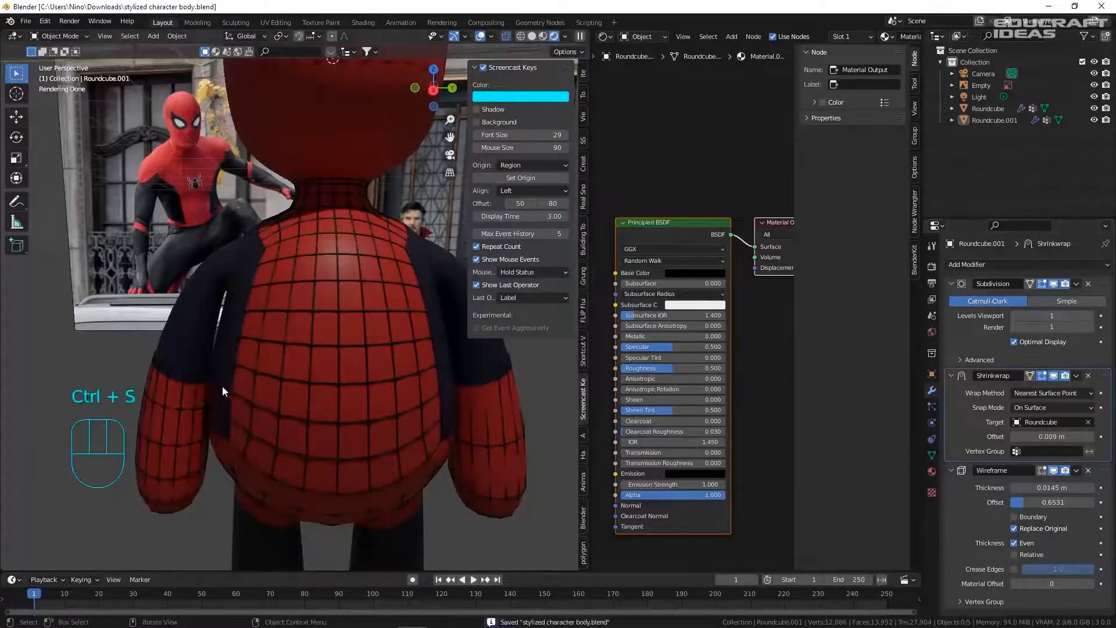
scroll(321, 389, "down", 3)
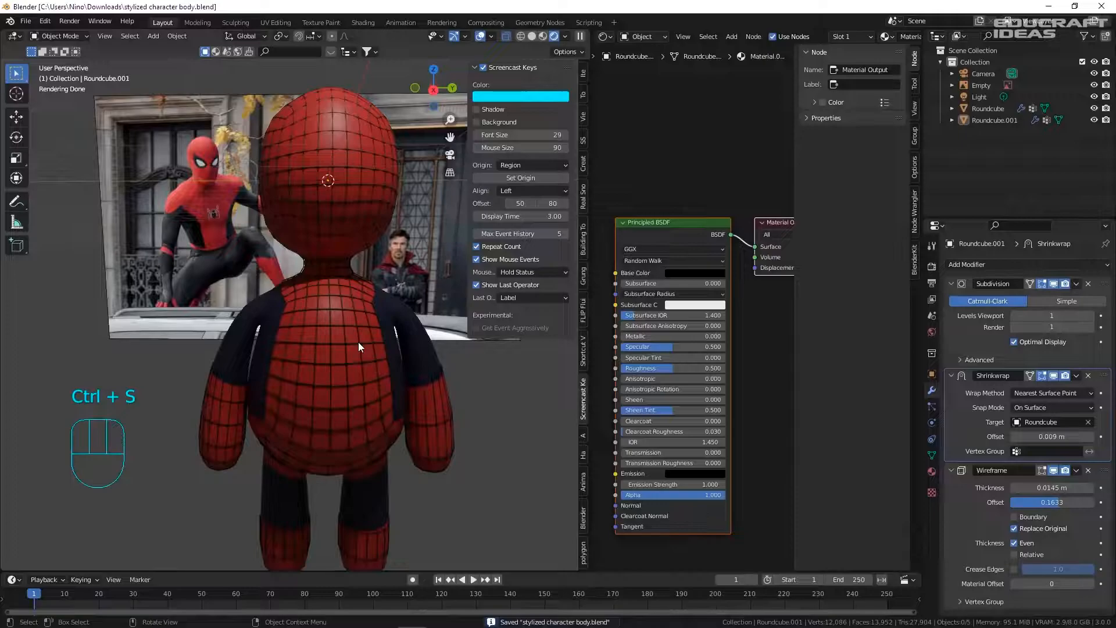
scroll(361, 391, "down", 2)
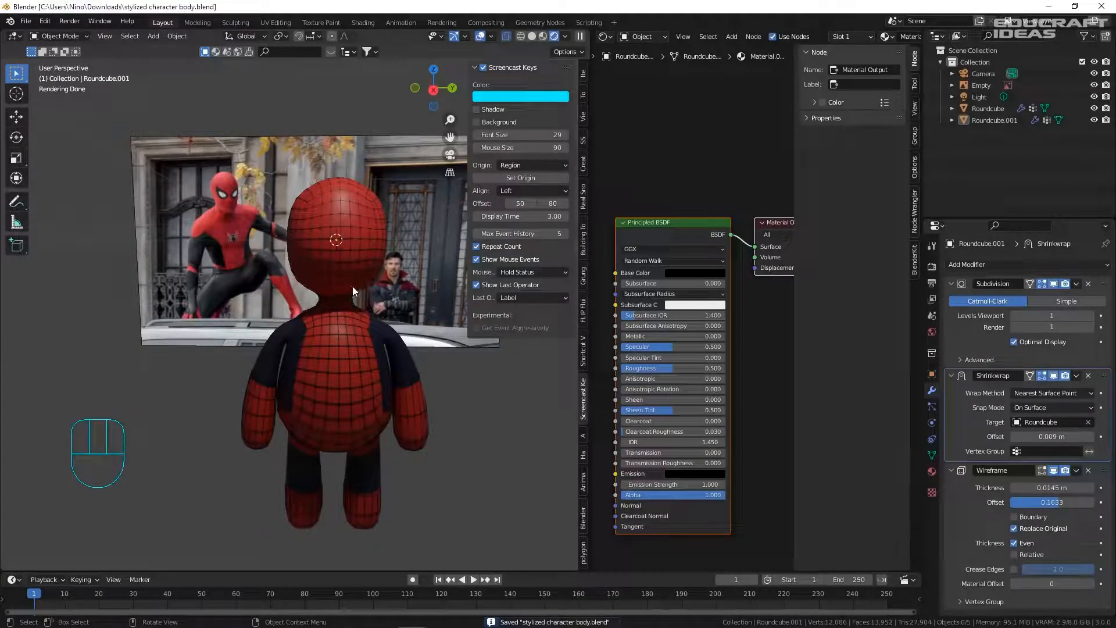
key("KP_3")
scroll(344, 286, "up", 4)
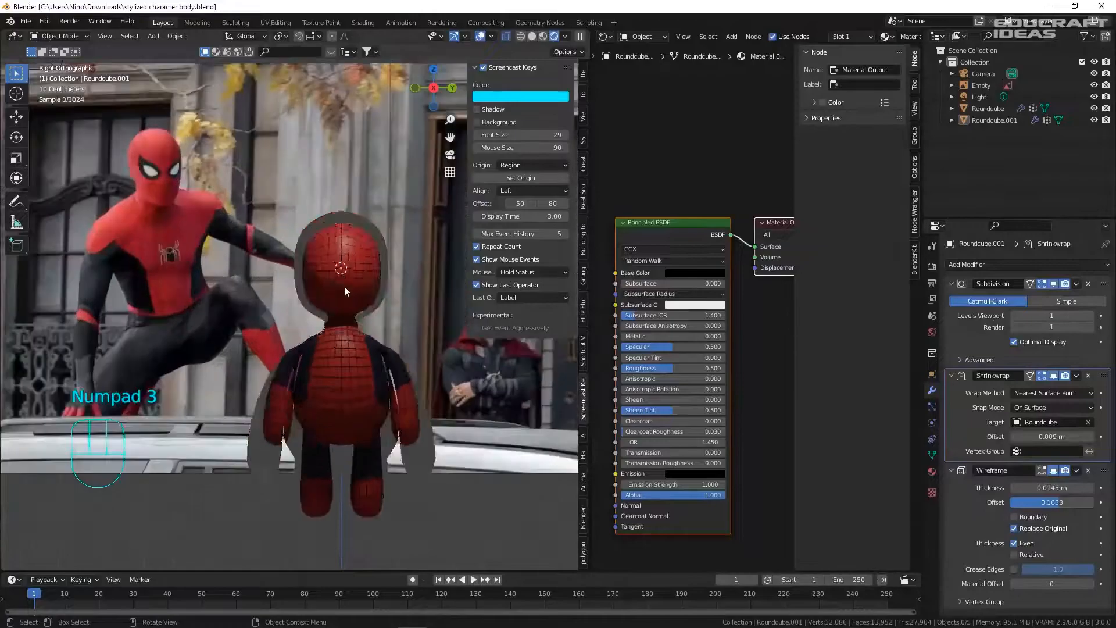
- Save, add a mesh plane, and move it along the X axis
left_click(508, 37)
middle_click_drag(303, 290, 239, 244, "shift")
key("ctrl+s")
scroll(280, 220, "up", 2)
key("shift+a")
mouse_move(327, 119)
left_click(437, 121)
scroll(360, 262, "down", 4)
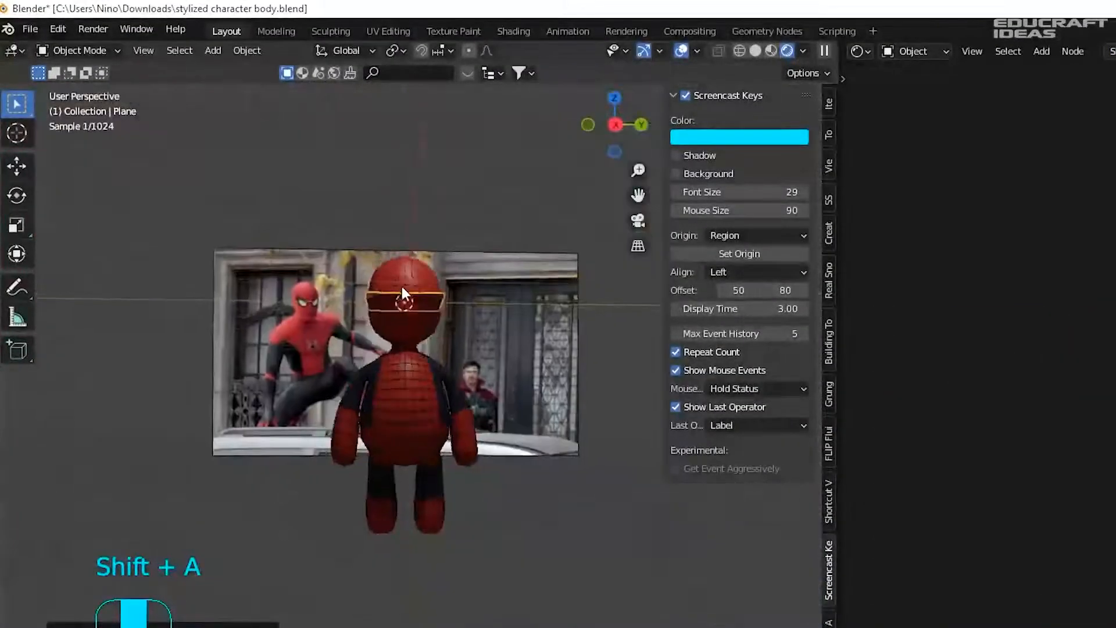
middle_click_drag(399, 288, 450, 368)
key("g")
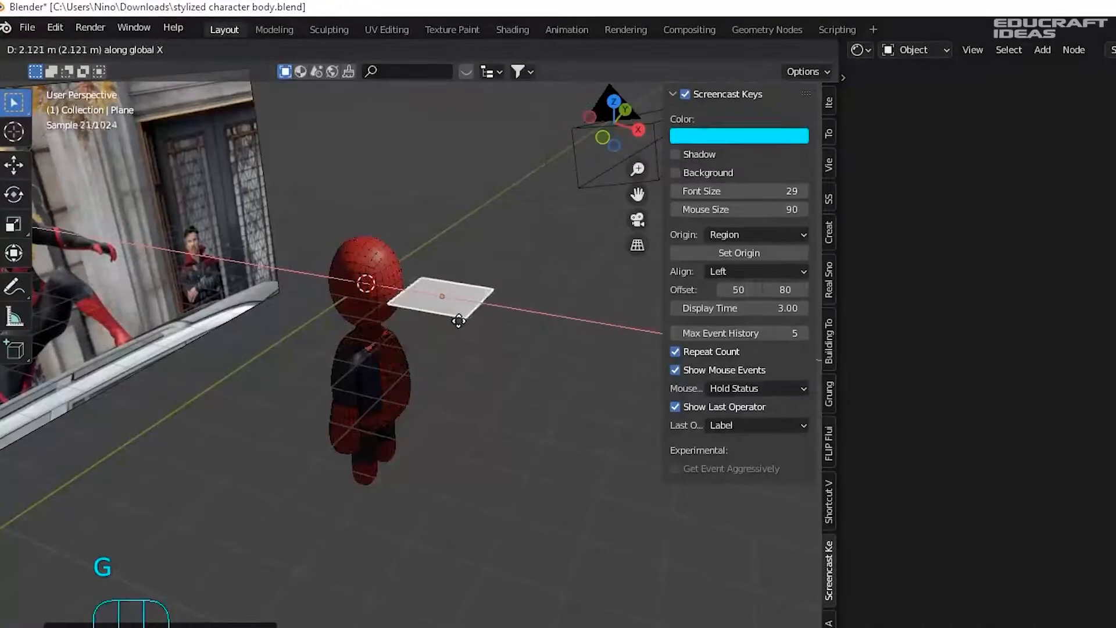
left_click(458, 316)
- Switch to solid shading and rotate the plane 90° on Y so it stands upright
scroll(458, 316, "up", 2)
left_click(755, 48)
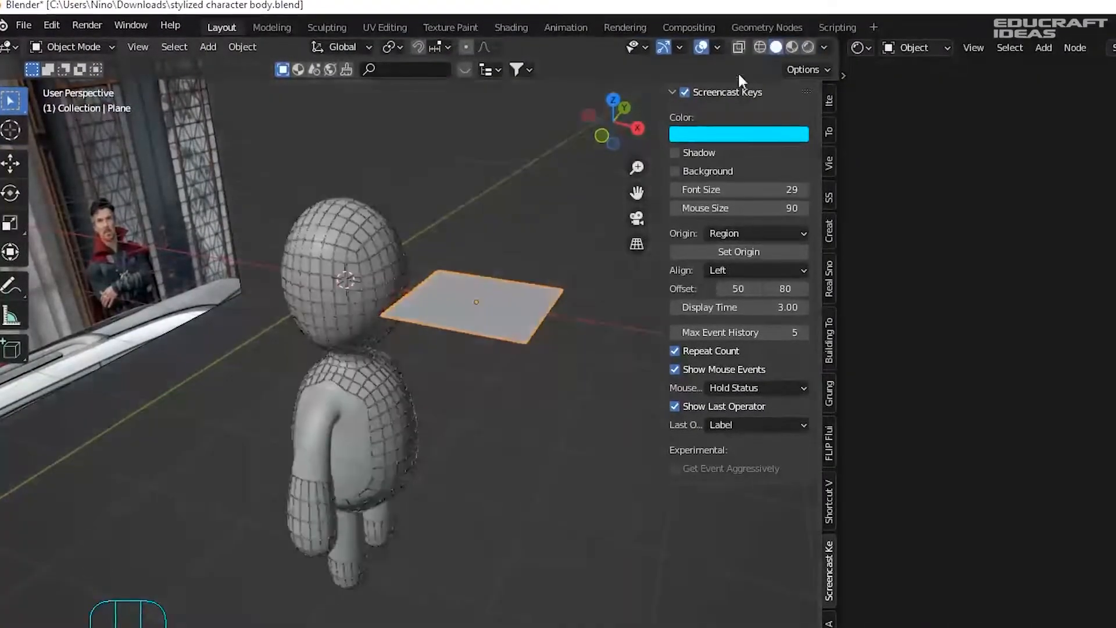
type("ry")
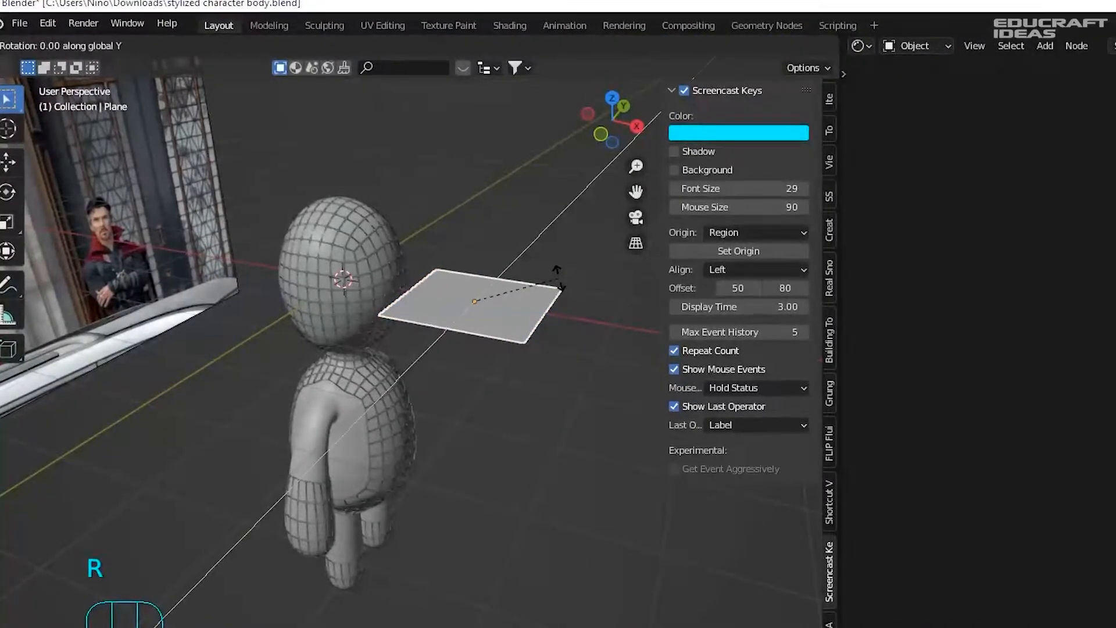
type("90")
key("Return")
middle_click_drag(442, 305, 442, 296)
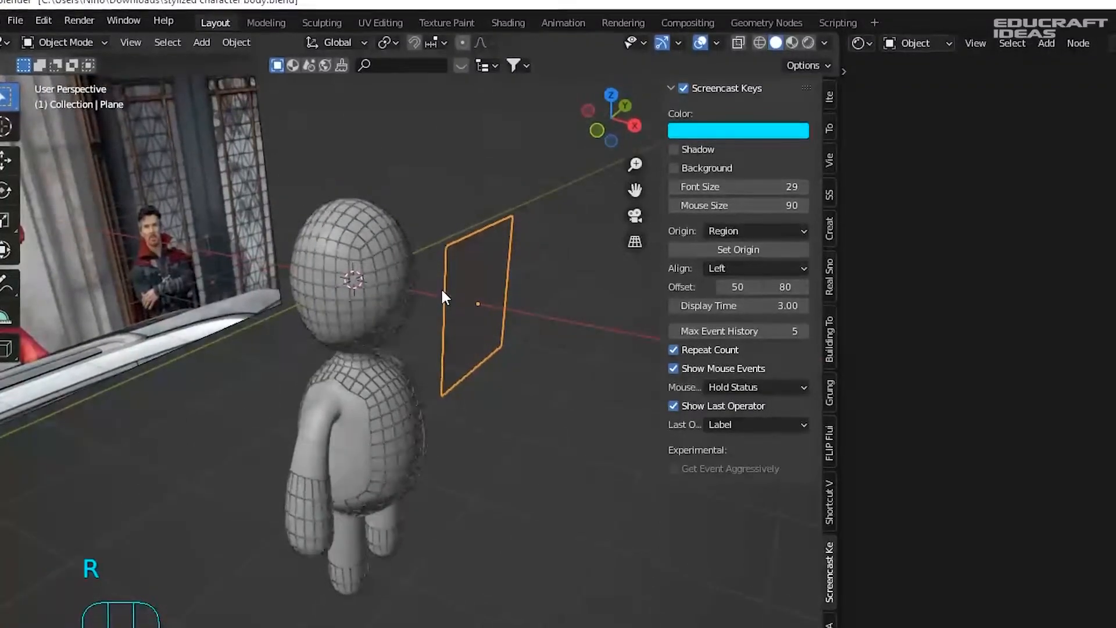
key("KP_3")
scroll(550, 339, "up", 2)
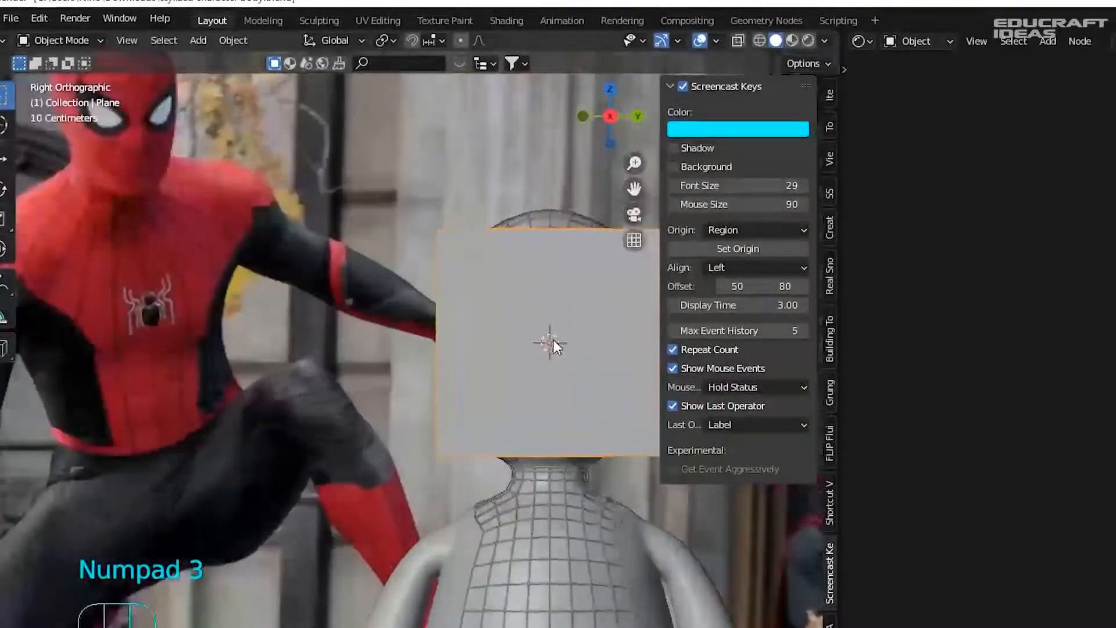
scroll(291, 314, "down", 2)
scroll(535, 308, "up", 2)
scroll(157, 217, "down", 2)
scroll(299, 223, "up", 2)
- Scale the plane down and place it against the left side of the head
key("s")
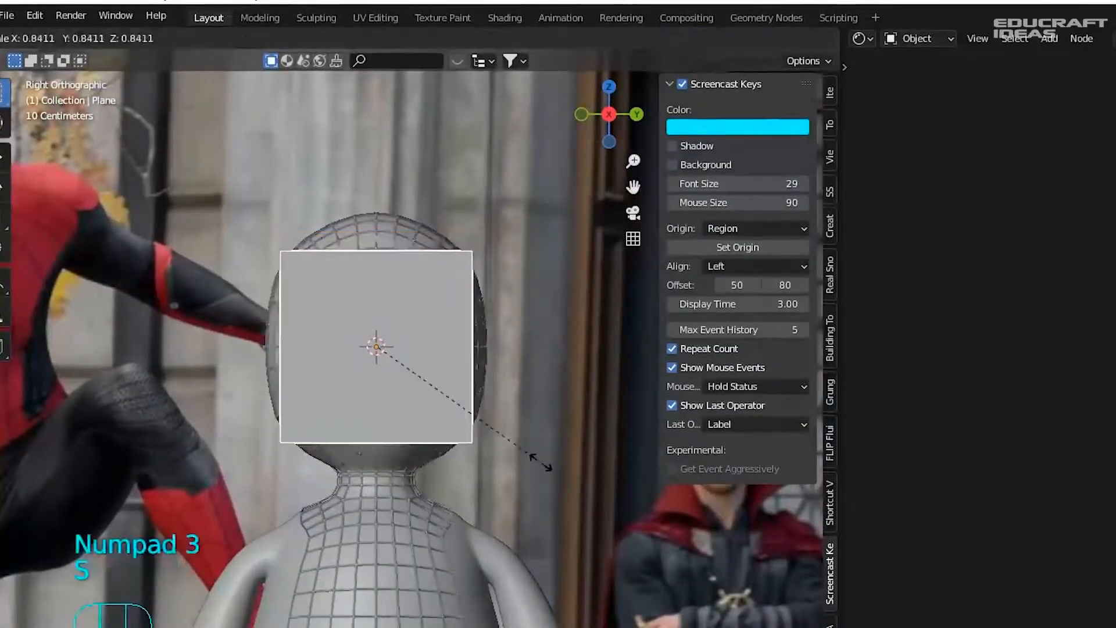
left_click(389, 353)
scroll(459, 365, "up", 2)
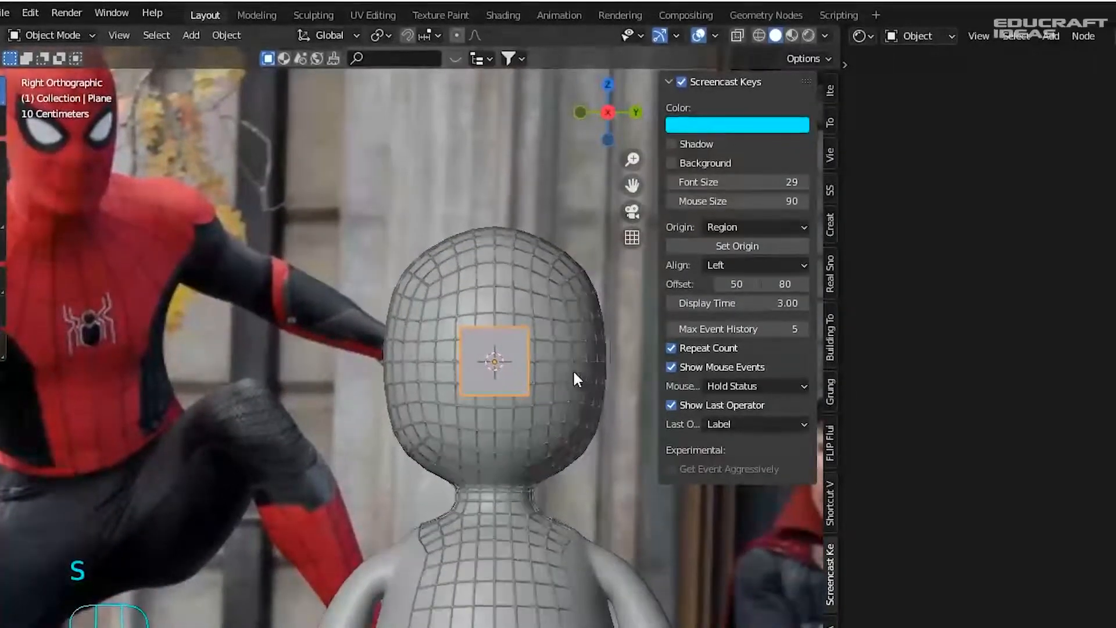
key("g")
left_click(526, 365)
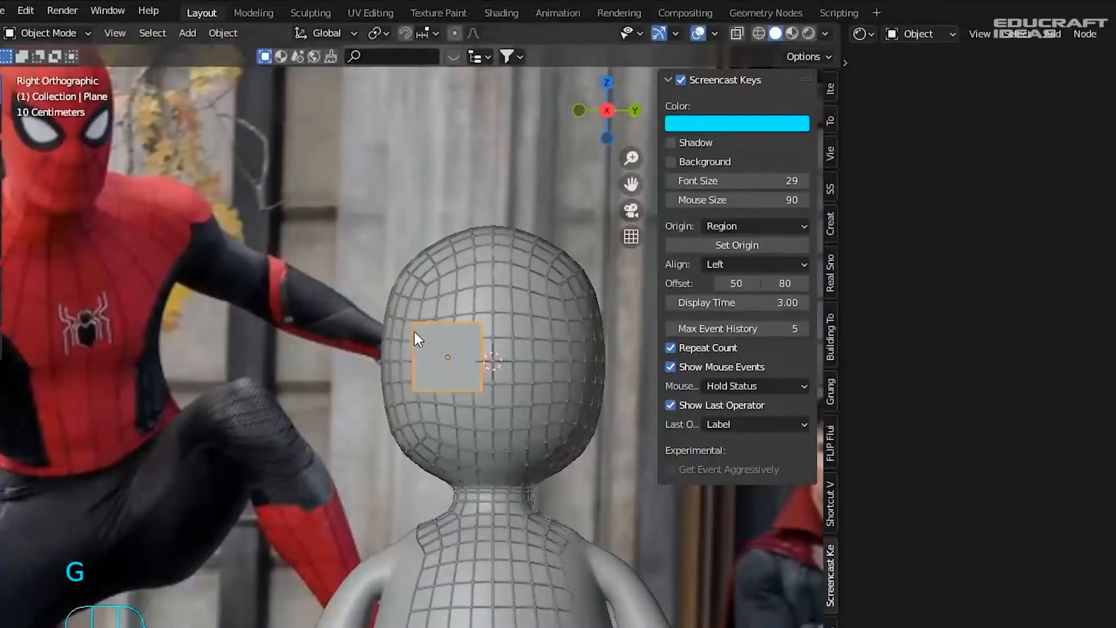
key("Tab")
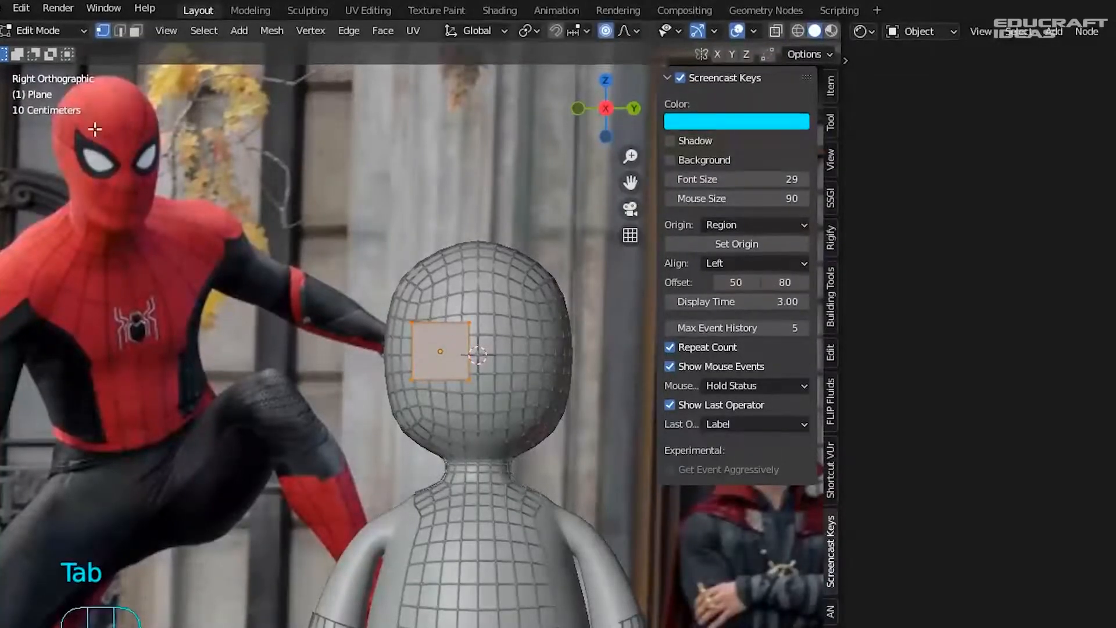
- In Object Mode, move the plane over Spider-Man's face and zoom in on it
key("Tab")
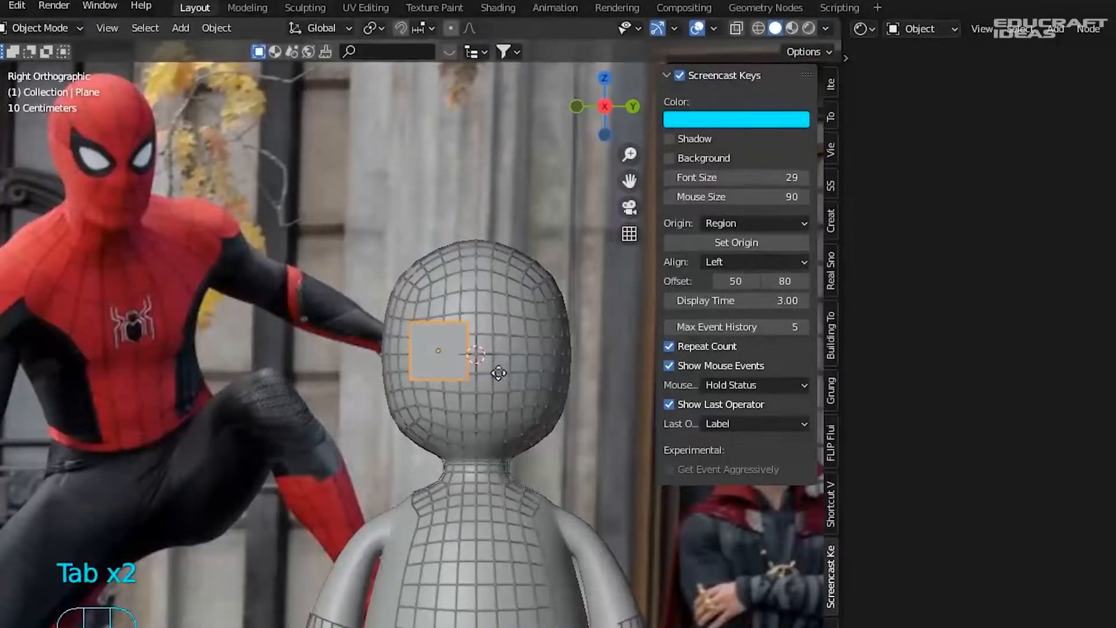
key("g")
left_click(138, 175)
key("g")
left_click(86, 167)
middle_click_drag(93, 163, 253, 209, "shift")
scroll(253, 209, "up", 6)
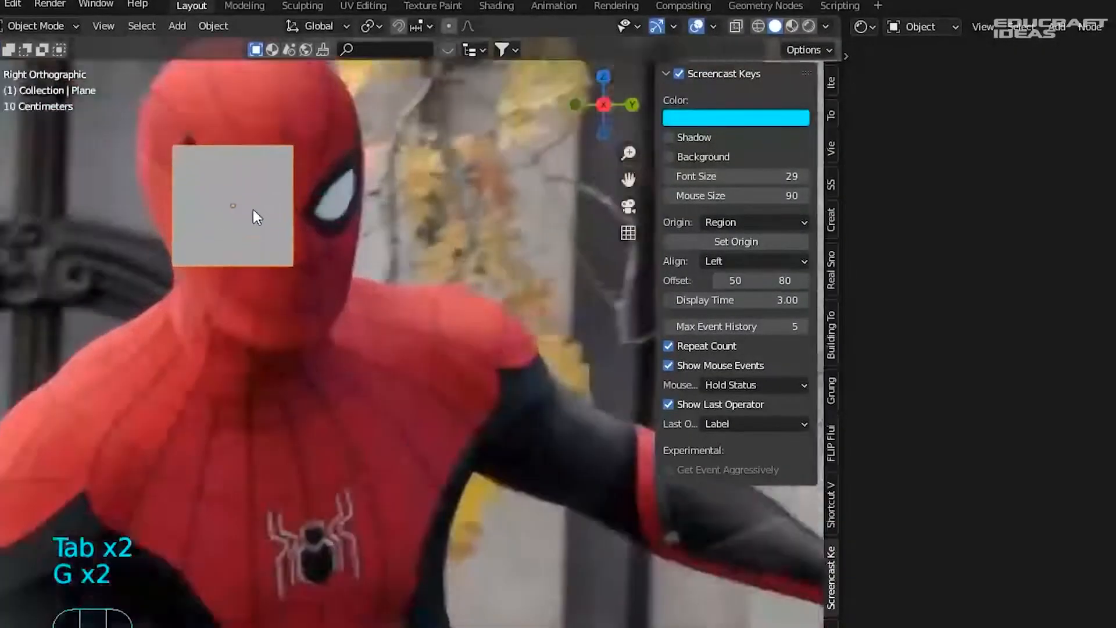
- In Edit Mode, shrink the plane and switch off proportional editing
key("Tab")
key("s")
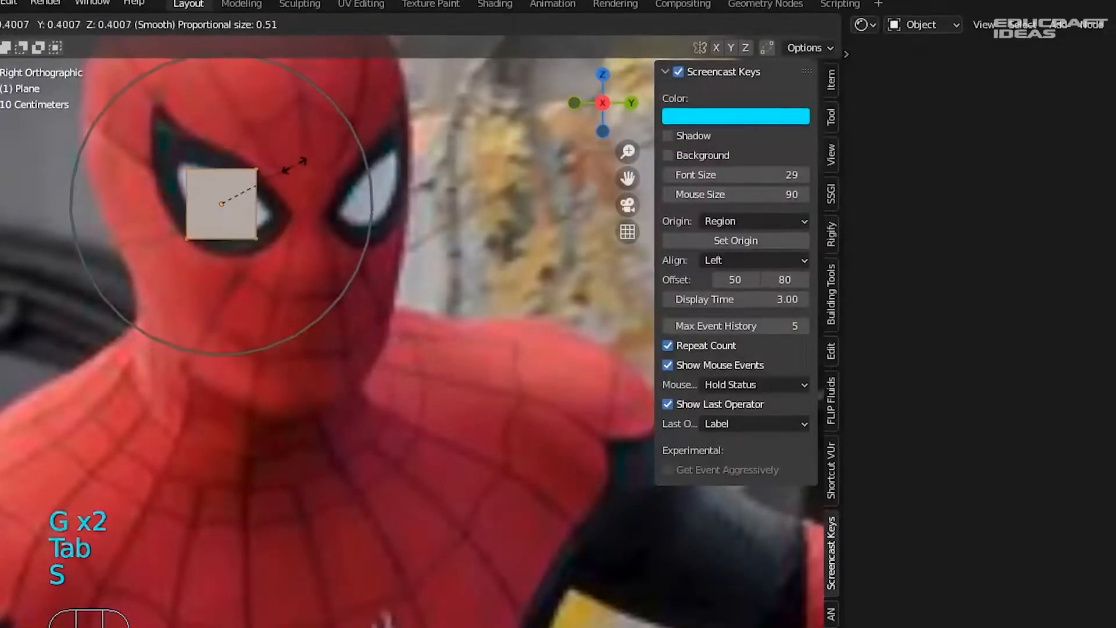
left_click(291, 157)
scroll(224, 175, "up", 3)
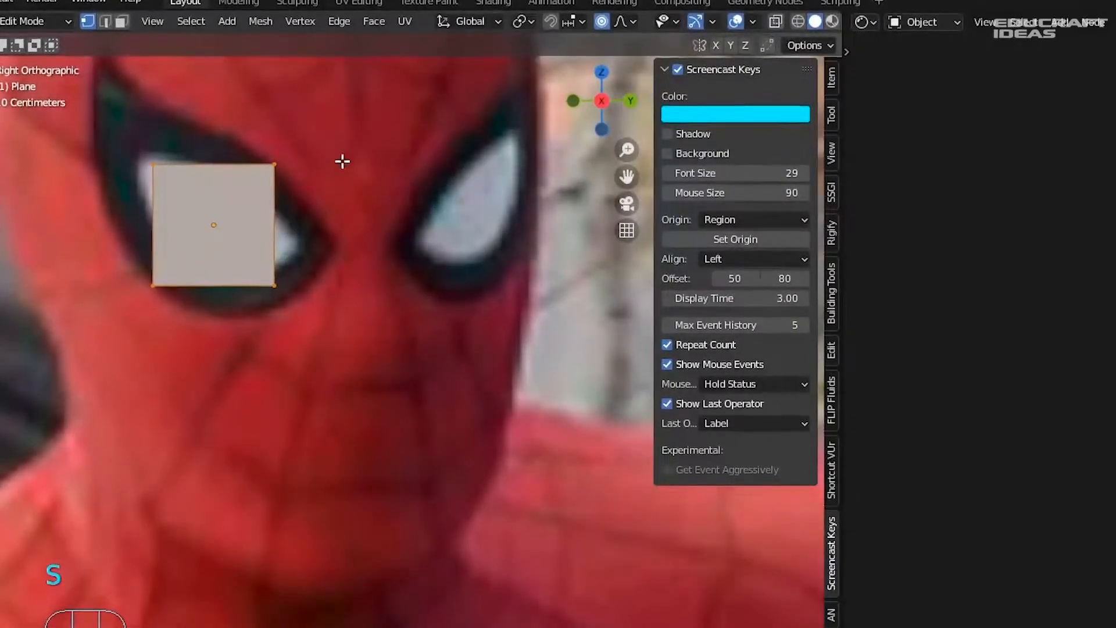
left_click(275, 165)
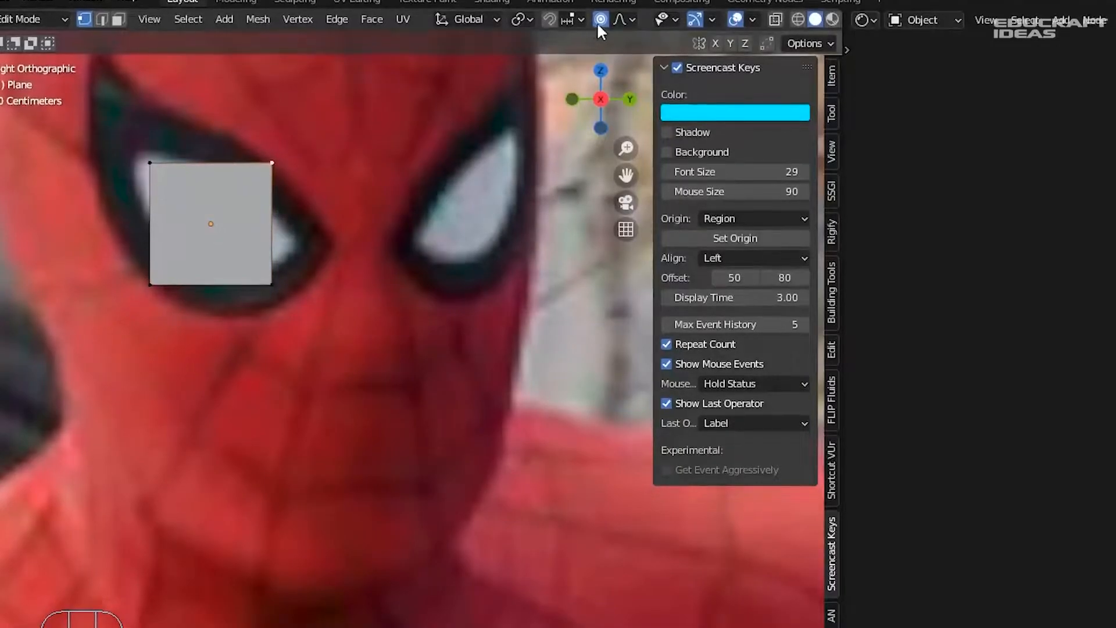
left_click(601, 20)
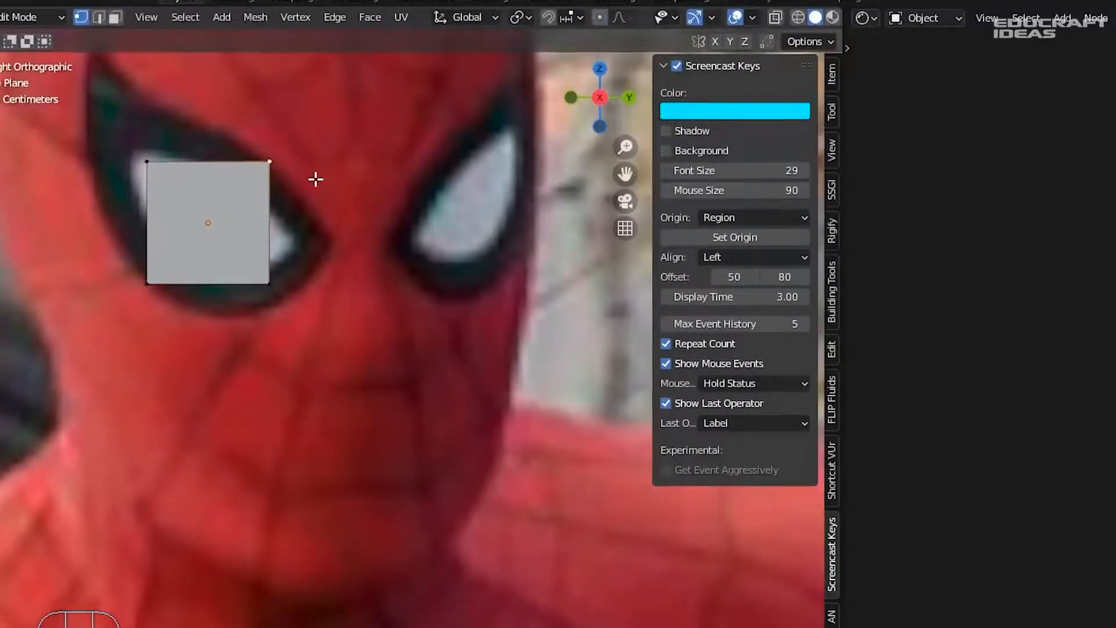
- Move the plane's corner vertices onto the outline of the mask's eye
key("g")
left_click(374, 264)
key("g")
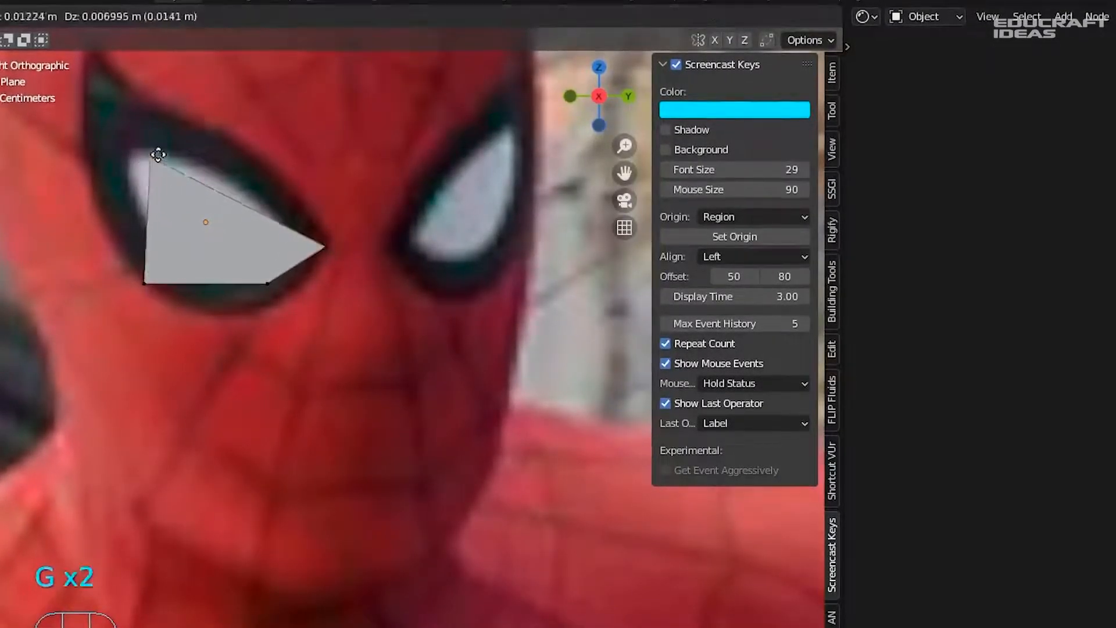
left_click(252, 157)
left_click(269, 285)
key("g")
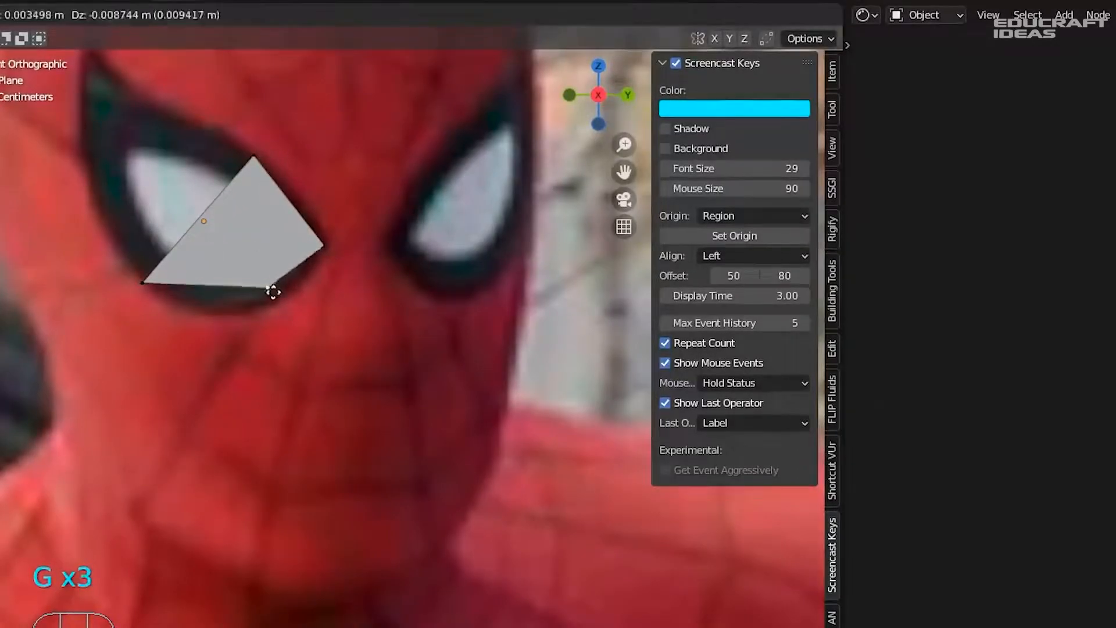
left_click(279, 300)
left_click(146, 286)
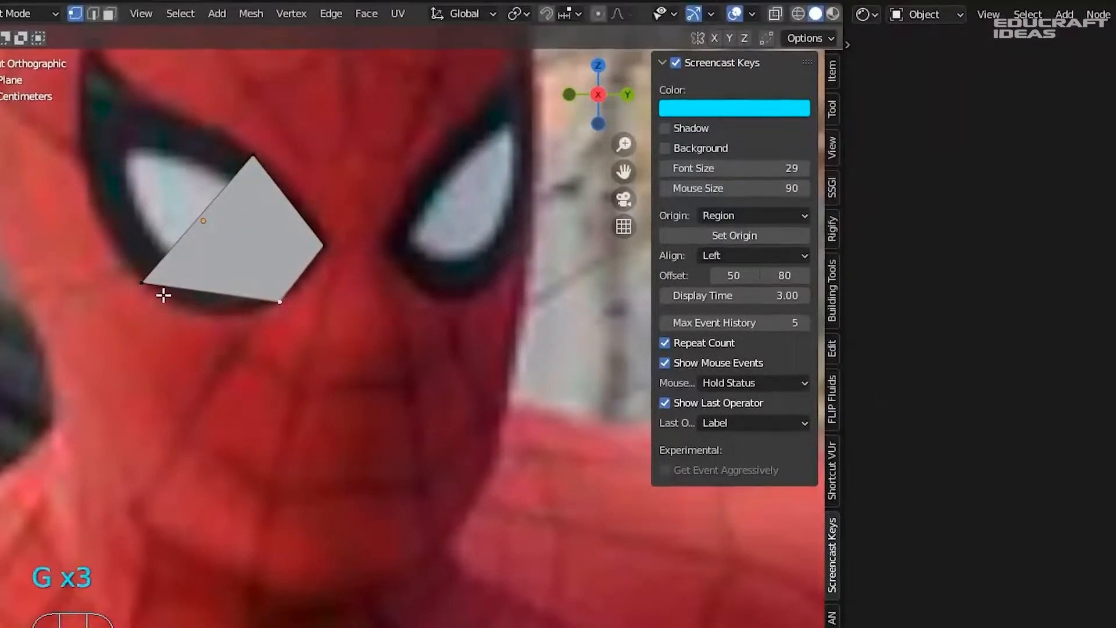
key("g")
left_click(194, 316)
left_click(252, 159)
key("g")
left_click(273, 167)
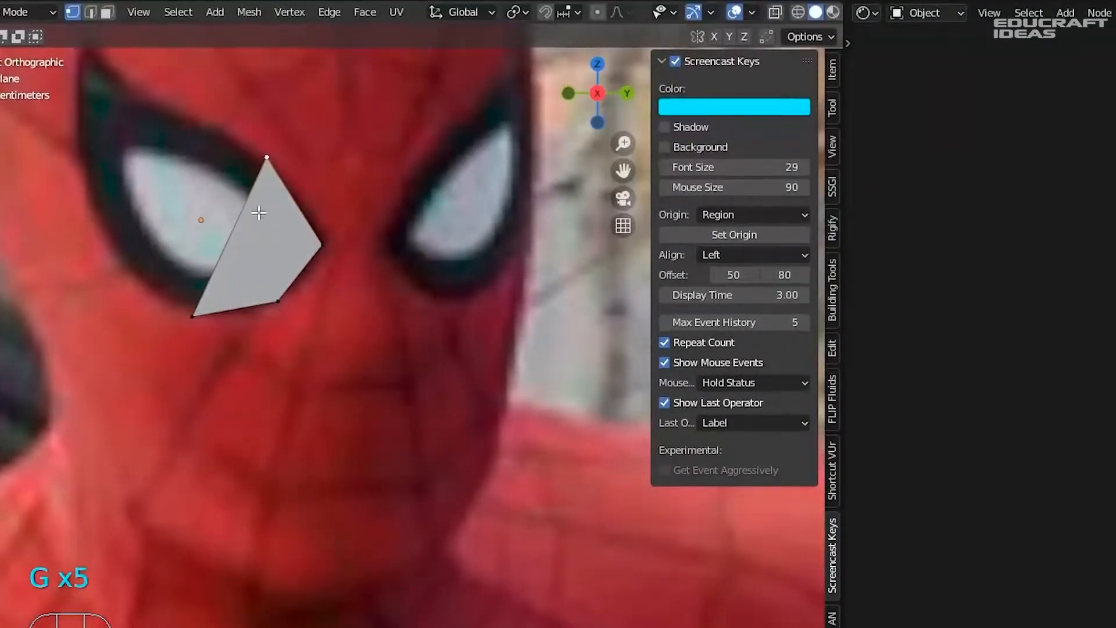
- Extrude two new edges along the eye outline, scaling, moving and rotating each to fit
scroll(234, 229, "up", 4)
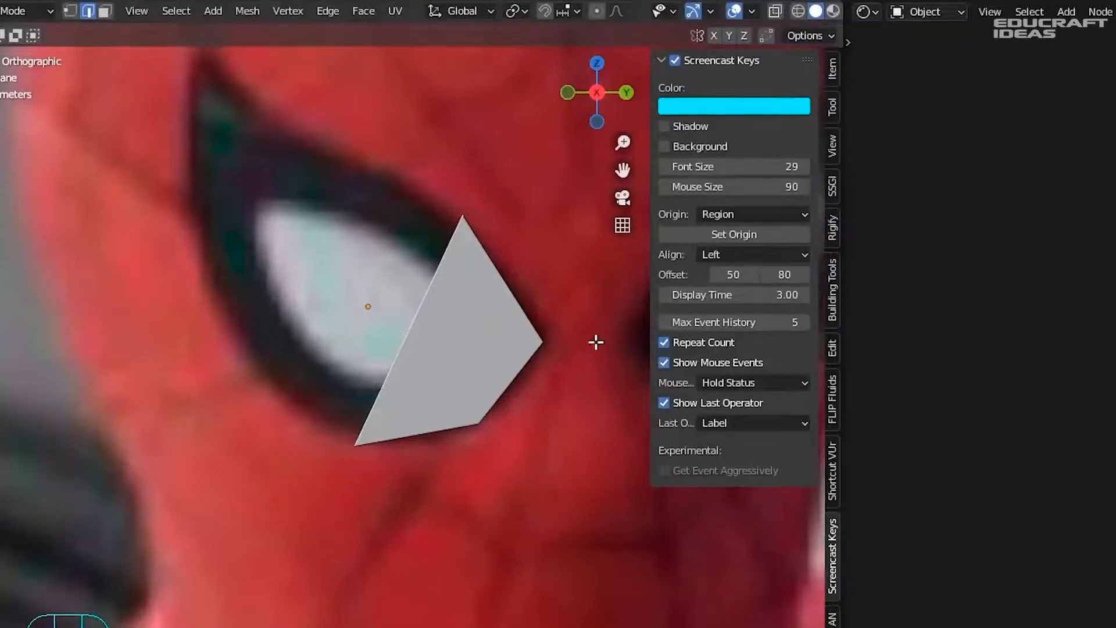
scroll(404, 271, "down", 2)
scroll(466, 319, "up", 1)
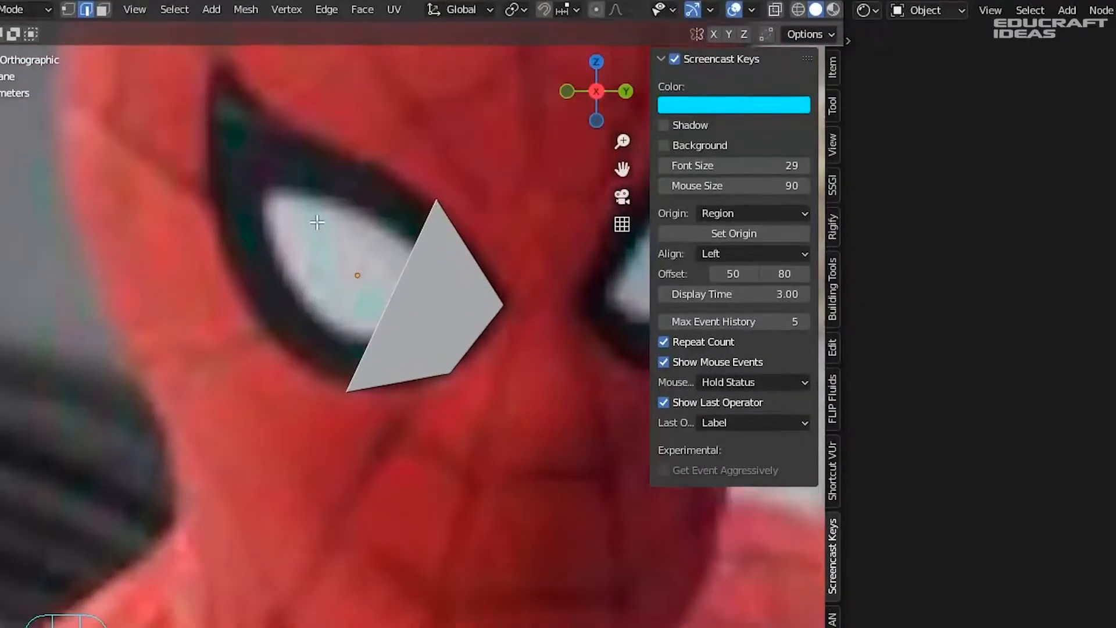
right_click(326, 235, "ctrl")
key("s")
key("g")
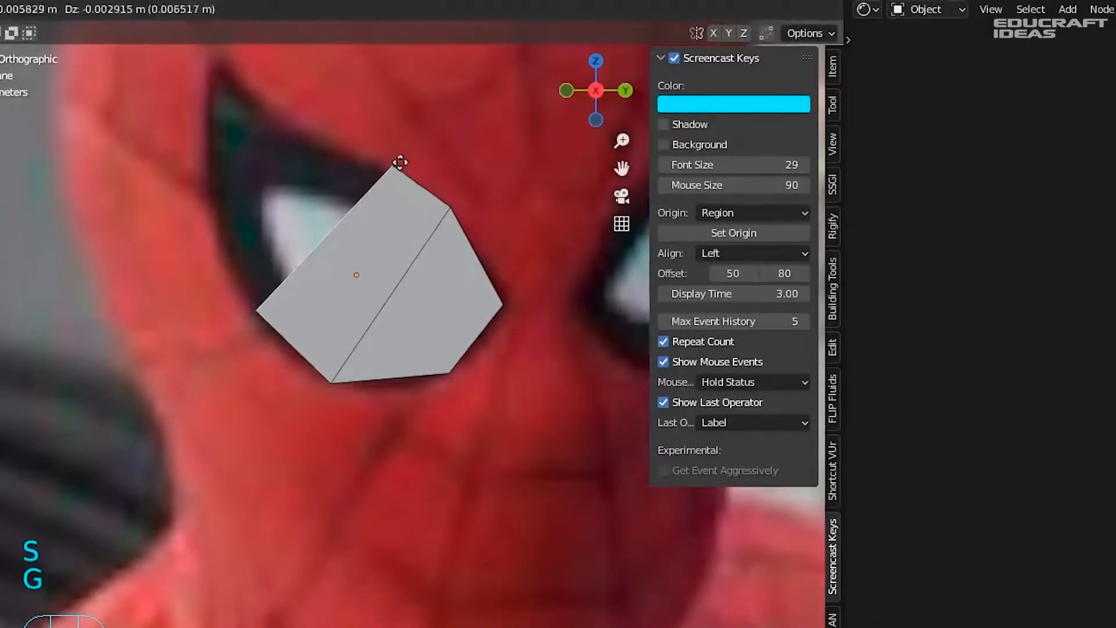
key("r")
right_click(287, 174, "ctrl")
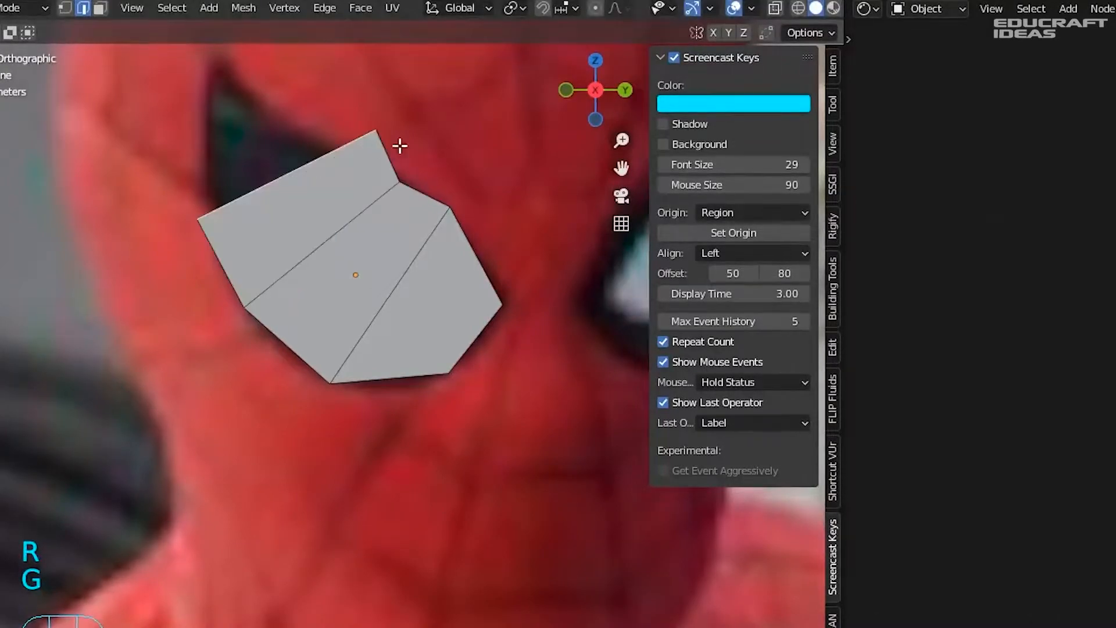
key("r")
left_click(418, 128)
key("s")
left_click(398, 138)
key("g")
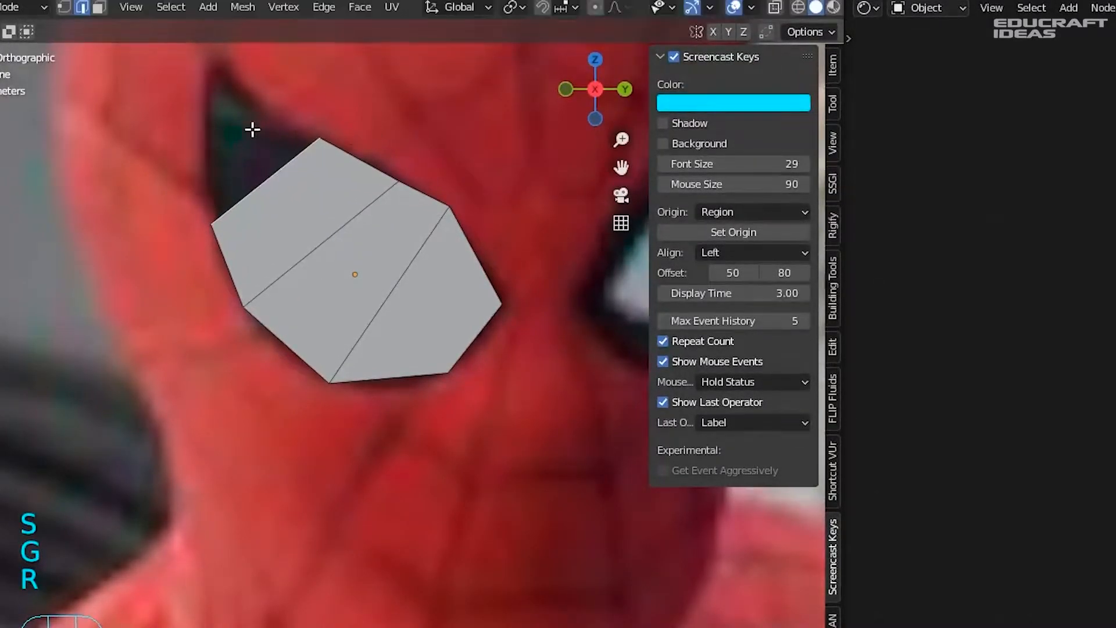
- Extrude two more edges up toward the eye's tip, shrinking them as they go
right_click(254, 129, "ctrl")
key("s")
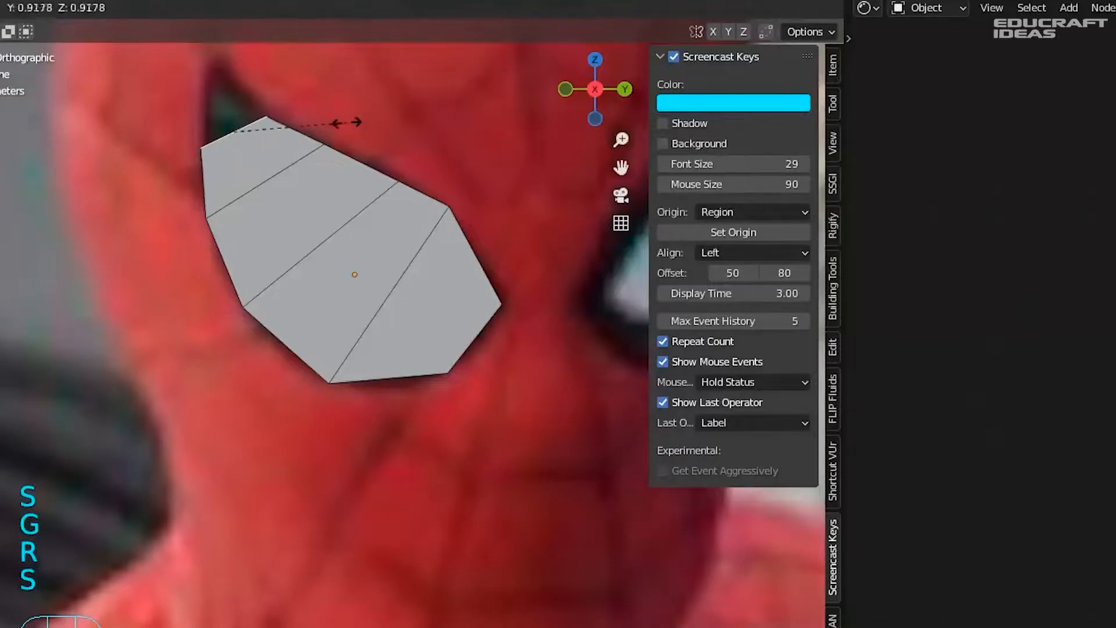
left_click(347, 122)
right_click(233, 100, "ctrl")
middle_click_drag(325, 87, 365, 192, "shift")
key("s")
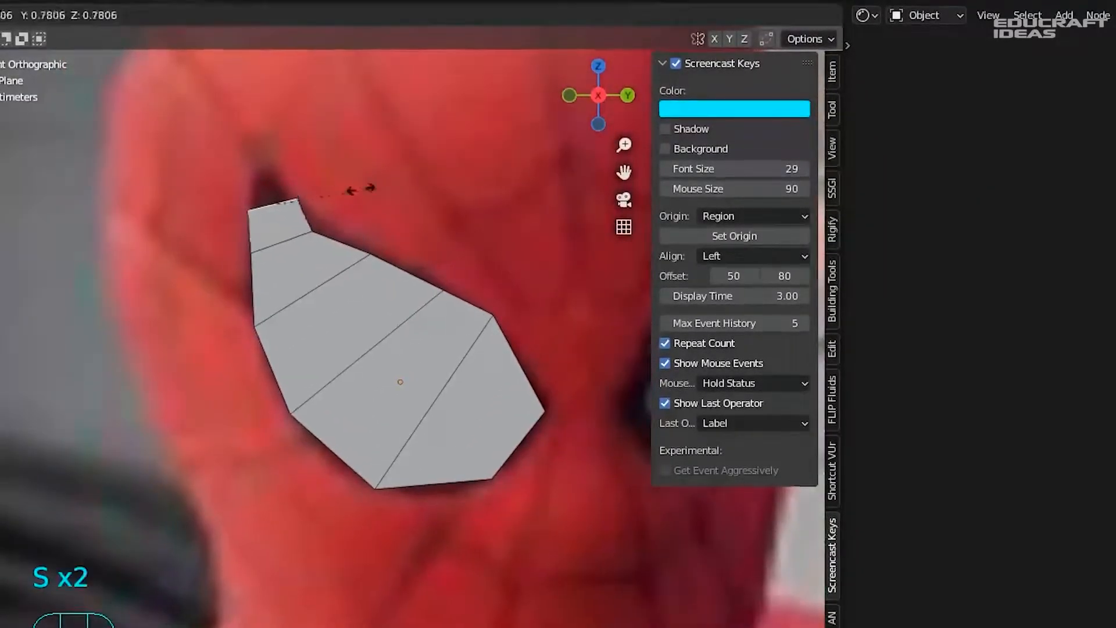
key("g")
left_click(324, 159)
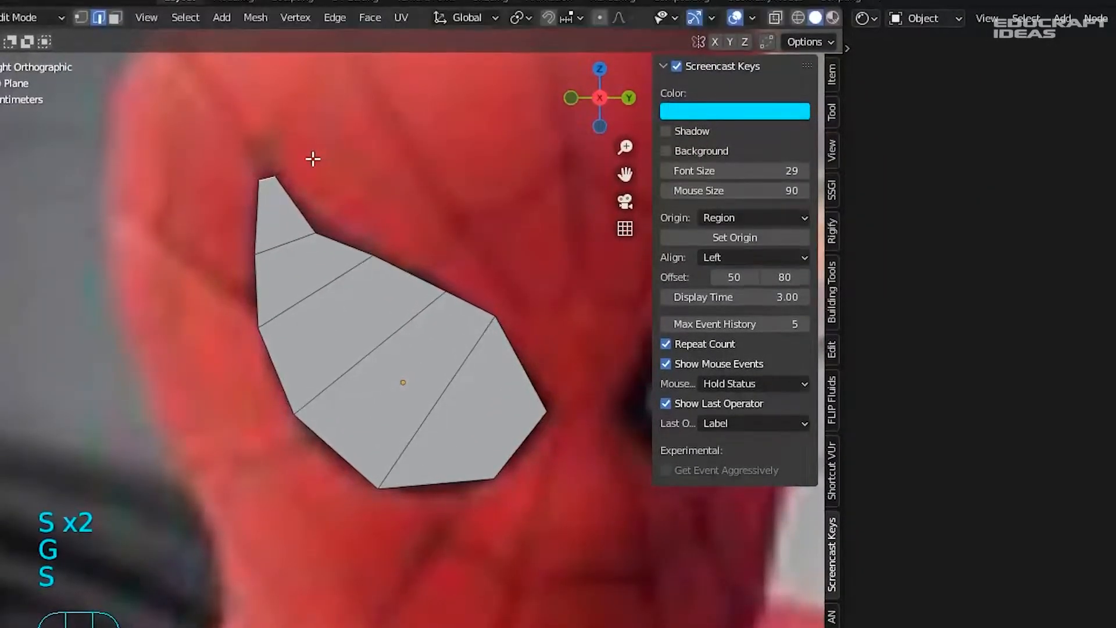
- Merge the top vertices At Center into a pointed tip, adjust nearby vertices, and return to Object Mode
key("m")
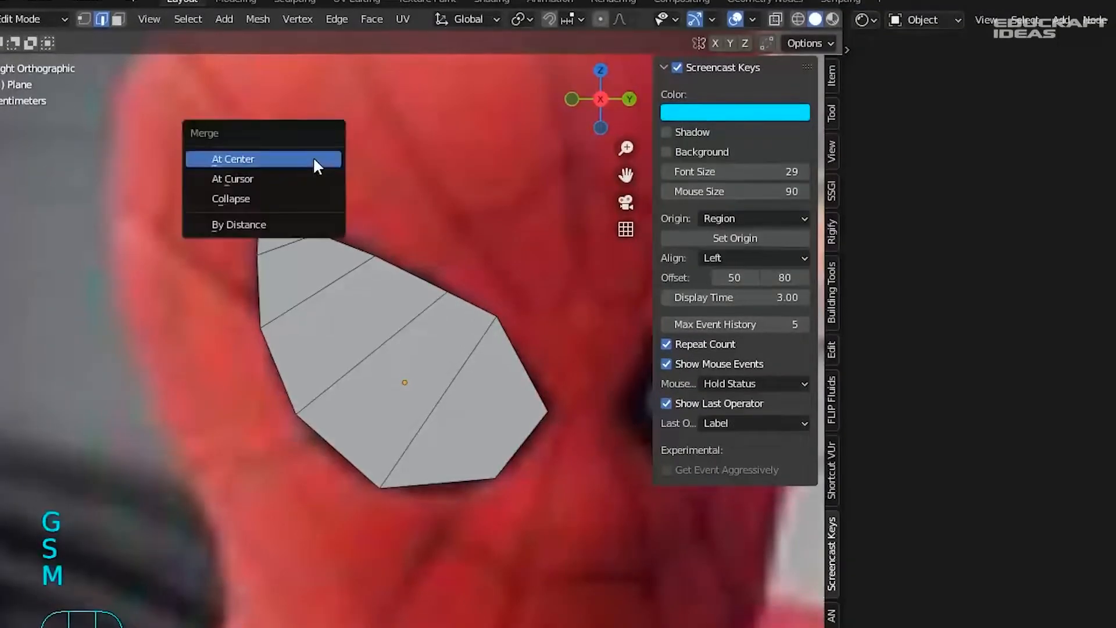
left_click(281, 177)
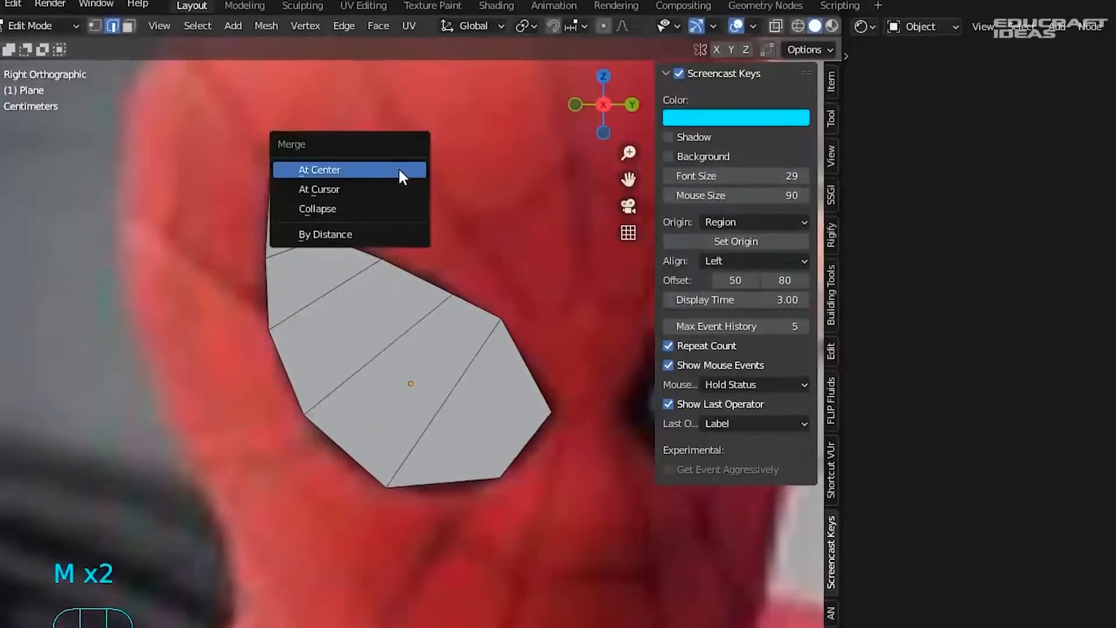
left_click(356, 170)
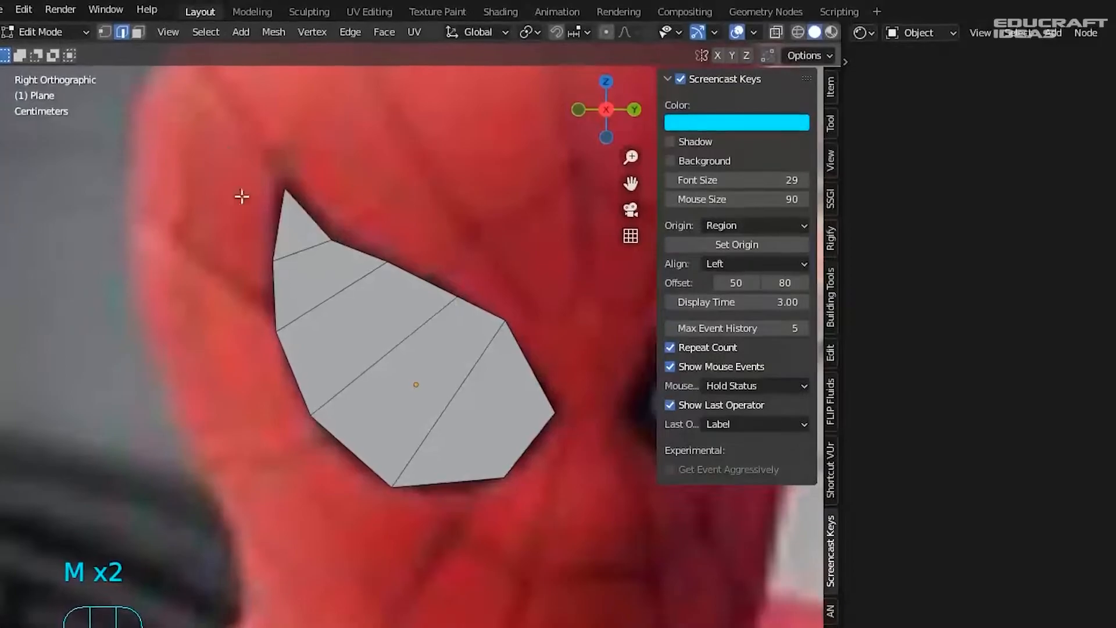
key("1")
key("g")
left_click(299, 172)
left_click(346, 240)
key("g")
left_click(349, 233)
key("Tab")
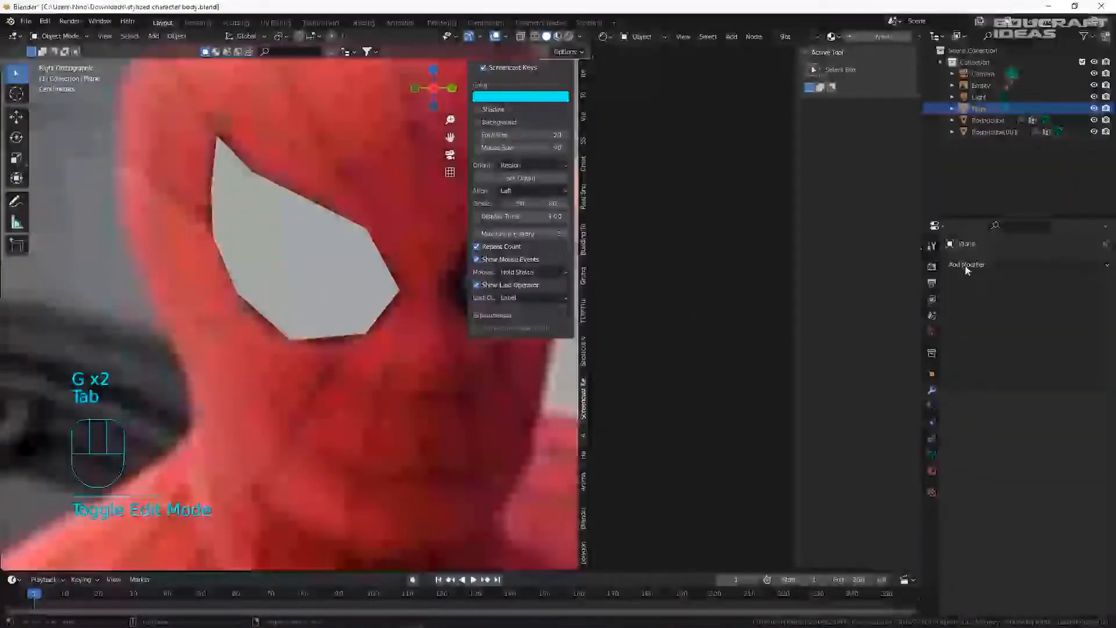
- Add a Subdivision Surface modifier to the eye plane
left_click(1025, 265)
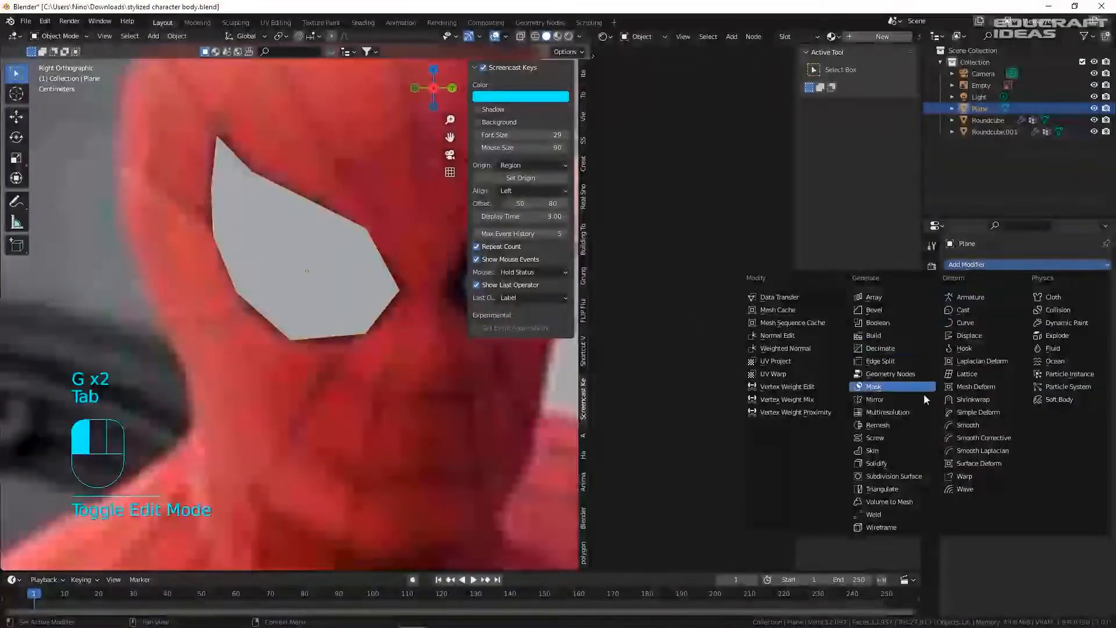
left_click(894, 476)
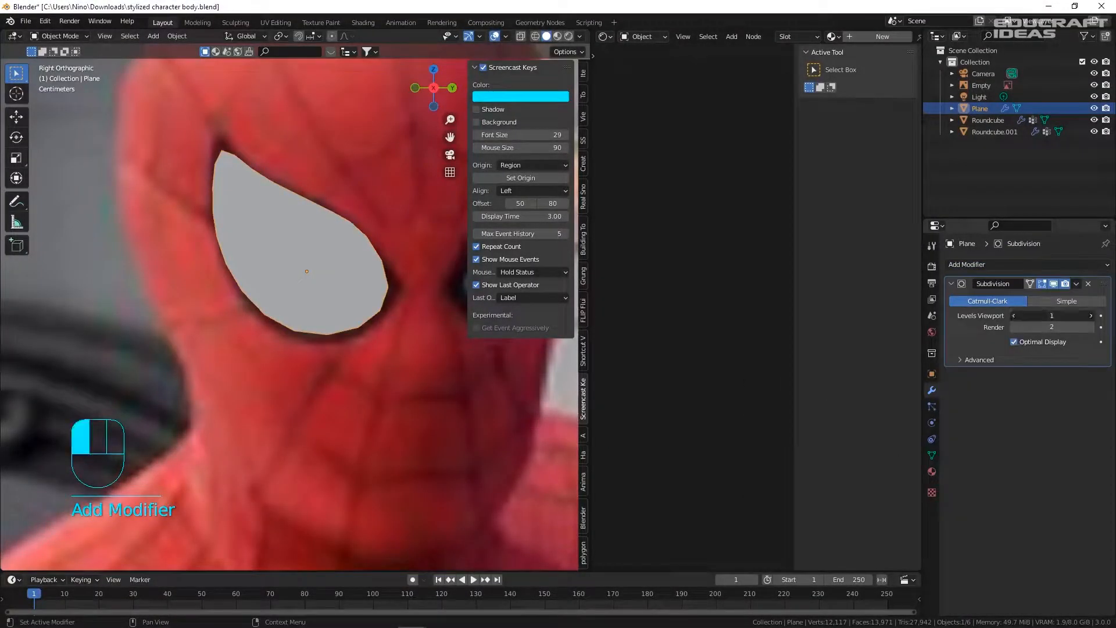
scroll(403, 361, "down", 8)
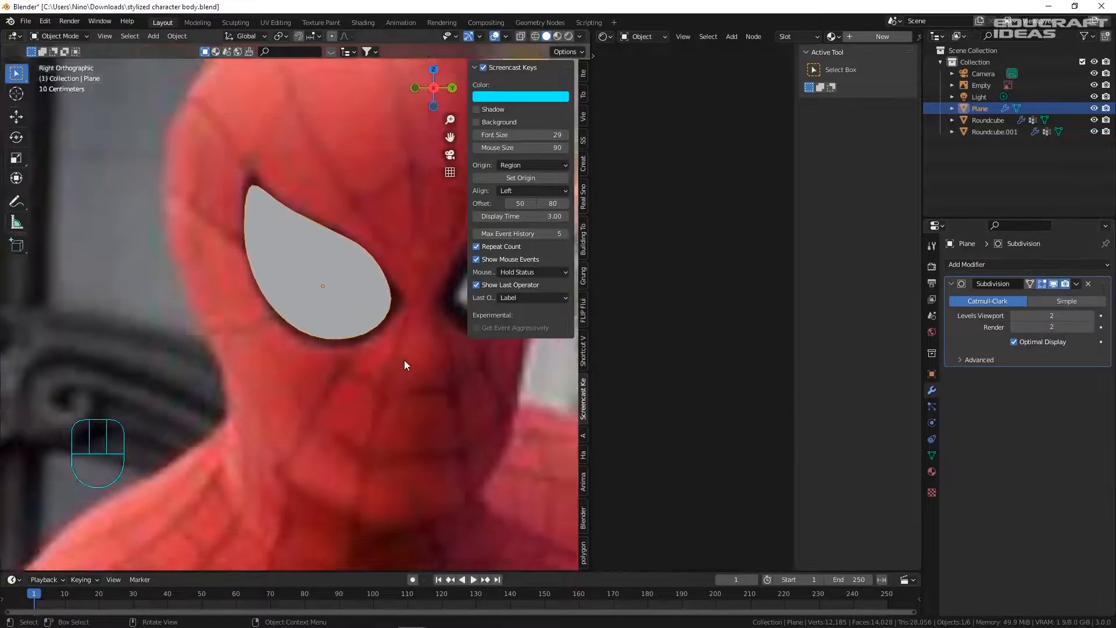
- Move and scale the eye onto the left side of the character's head
key("g")
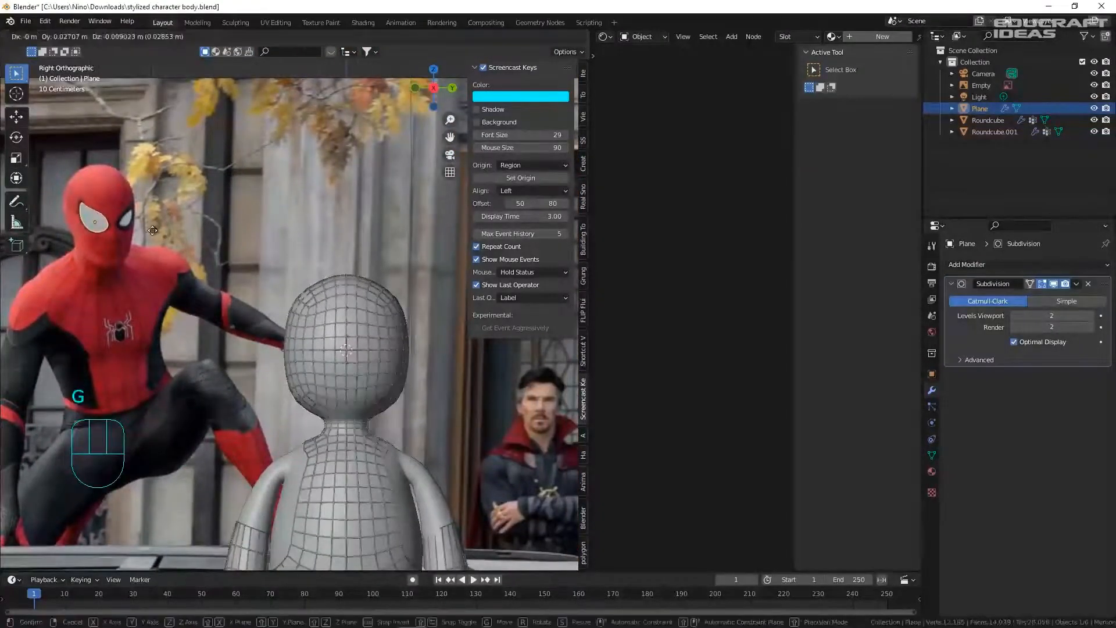
left_click(372, 356)
key("s")
left_click(417, 378)
key("g")
left_click(418, 378)
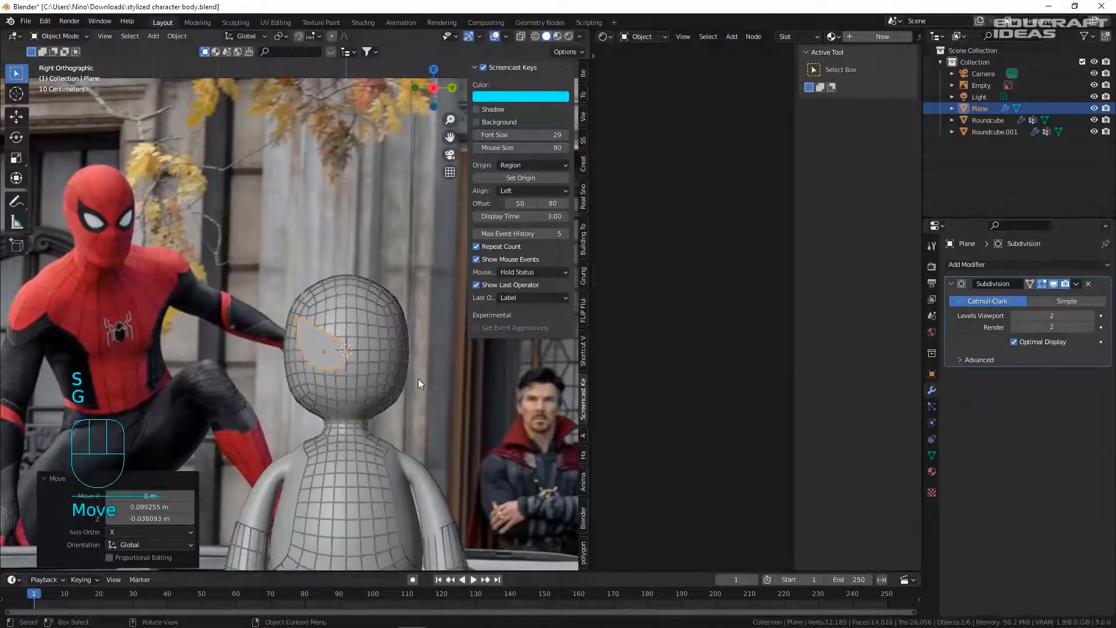
scroll(354, 354, "up", 6)
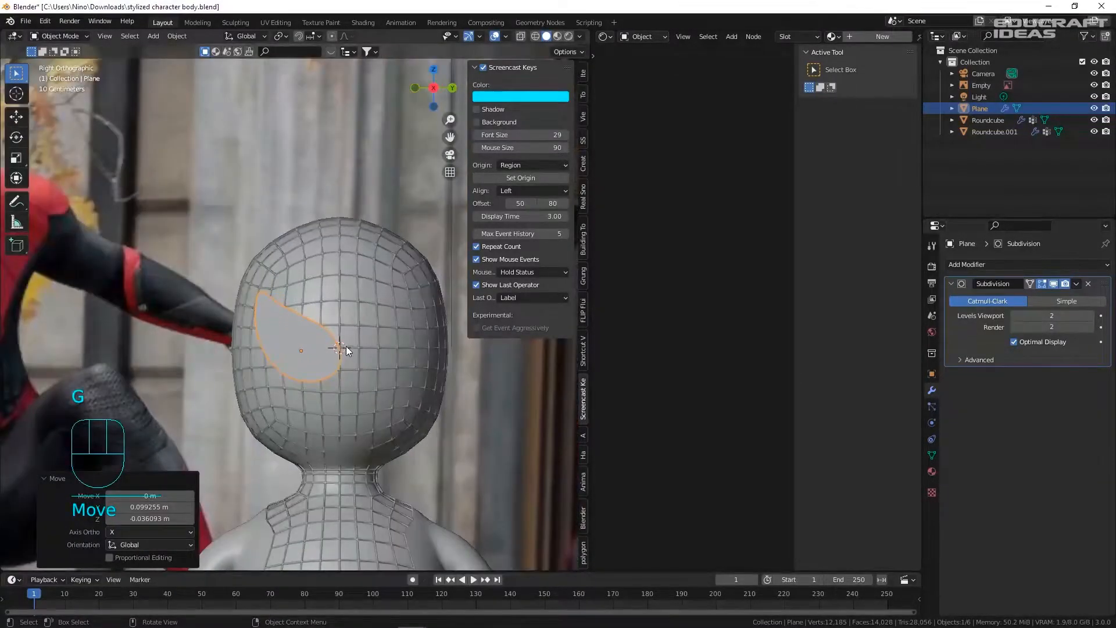
- Add a loop cut across the eye in Edit Mode
key("Tab")
left_click(338, 352)
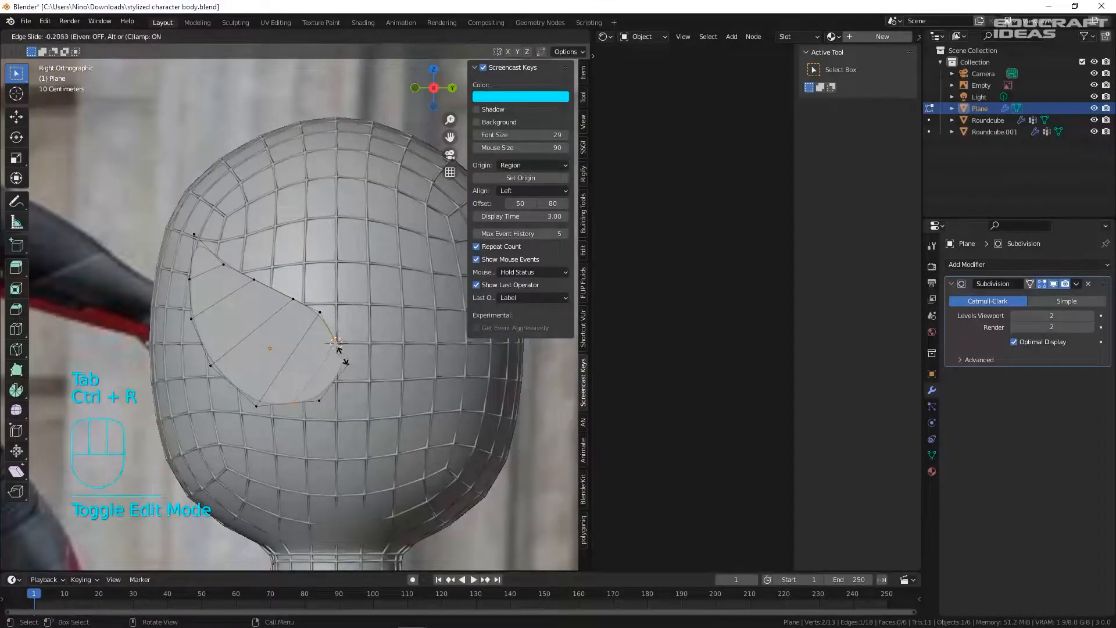
left_click(339, 349)
scroll(340, 346, "down", 5)
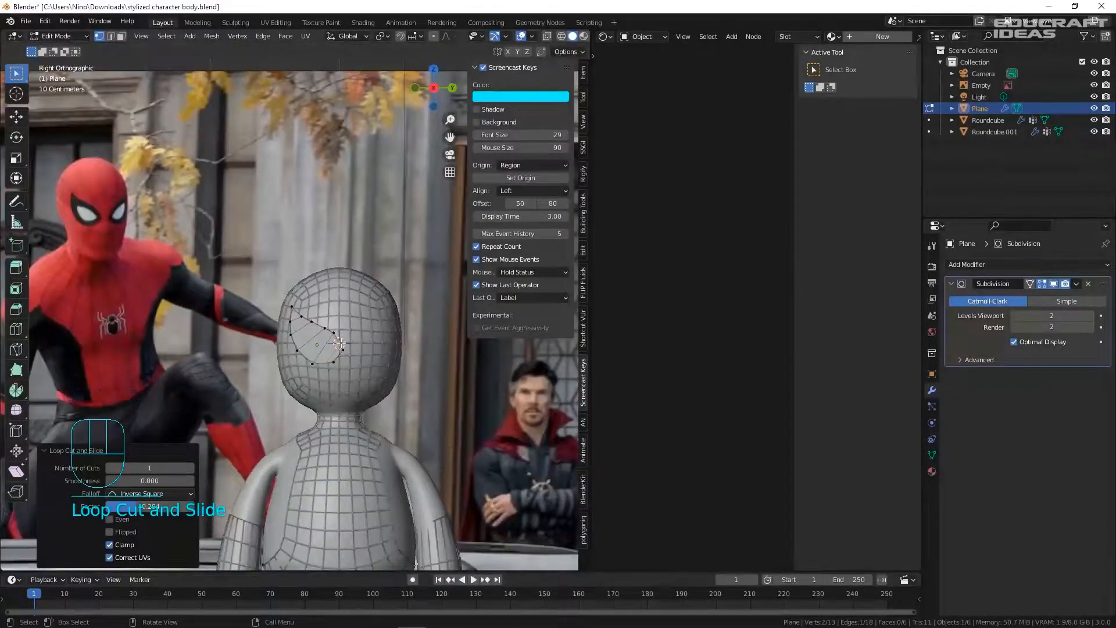
scroll(340, 343, "up", 6)
- Reposition an edge vertex of the eye, then exit Edit Mode and select the head mesh Roundcube.001
left_click(330, 342)
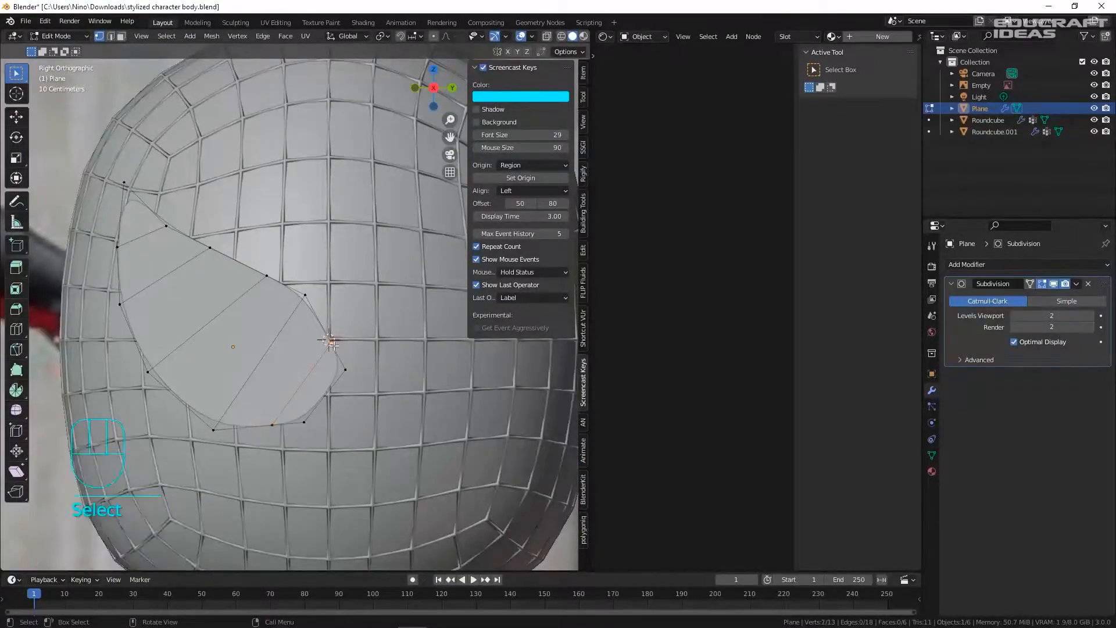
key("g")
left_click(352, 366)
key("g")
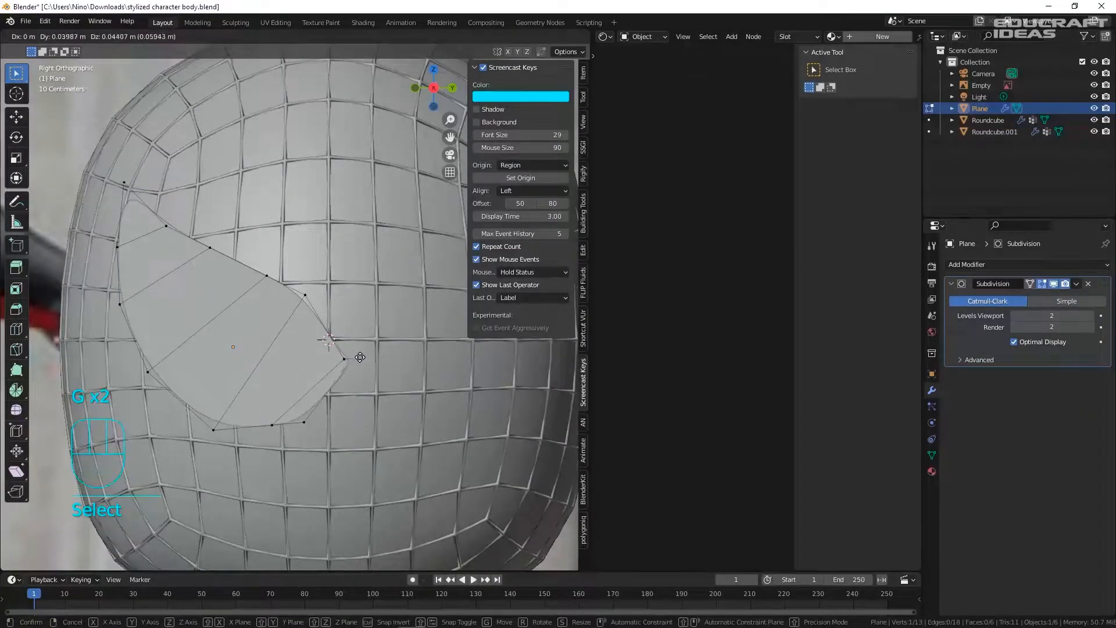
left_click(366, 356)
key("Tab")
left_click(375, 311)
- Reselect the eye plane, move and resize it against the head, and save
scroll(367, 314, "down", 5)
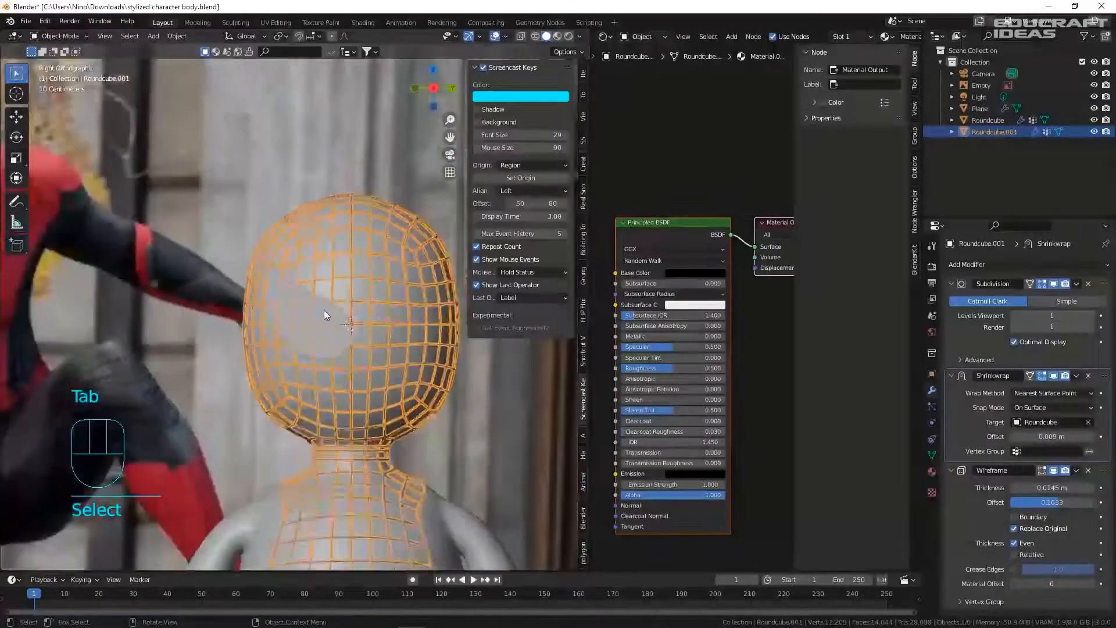
left_click(323, 310)
key("ctrl+s")
scroll(404, 305, "down", 2)
key("g")
left_click(409, 304)
key("s")
left_click(413, 321)
key("g")
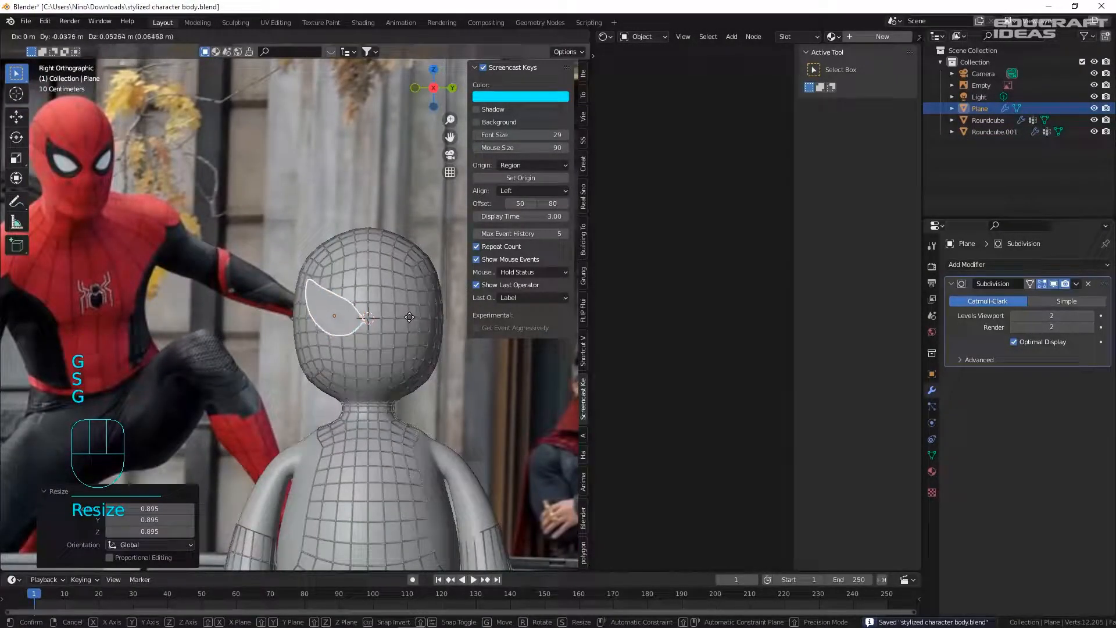
left_click(410, 316)
key("ctrl+s")
- Check the eye from the camera and side views, then shift it along X onto the face
middle_click_drag(361, 314, 431, 319)
key("KP_0")
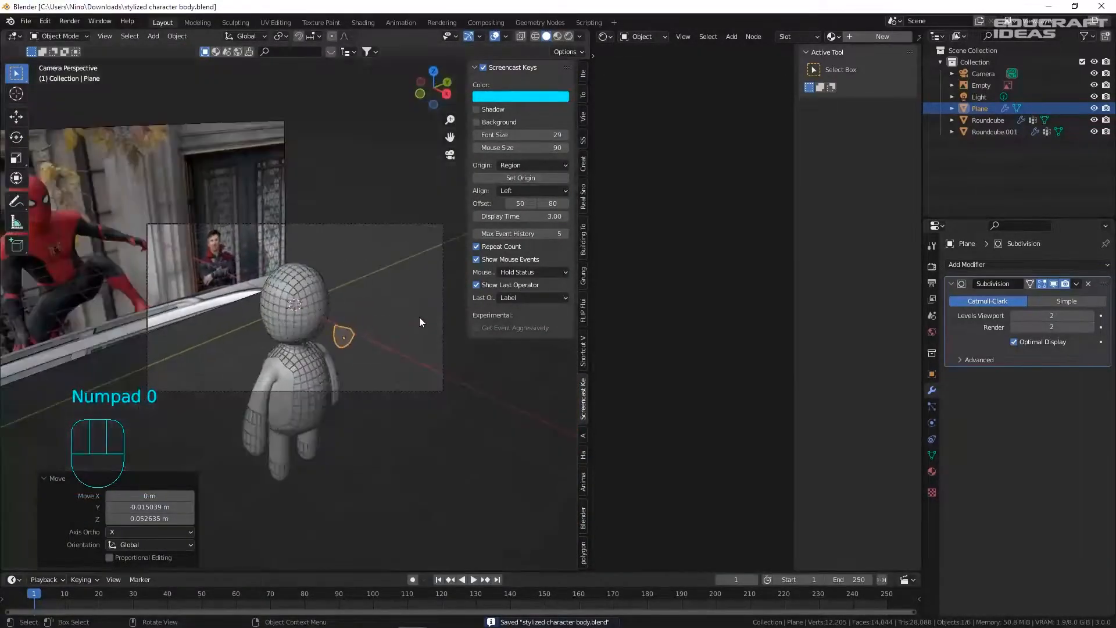
key("KP_3")
middle_click_drag(375, 280, 486, 319)
key("ctrl+s")
middle_click_drag(388, 306, 256, 317, "shift")
key("g")
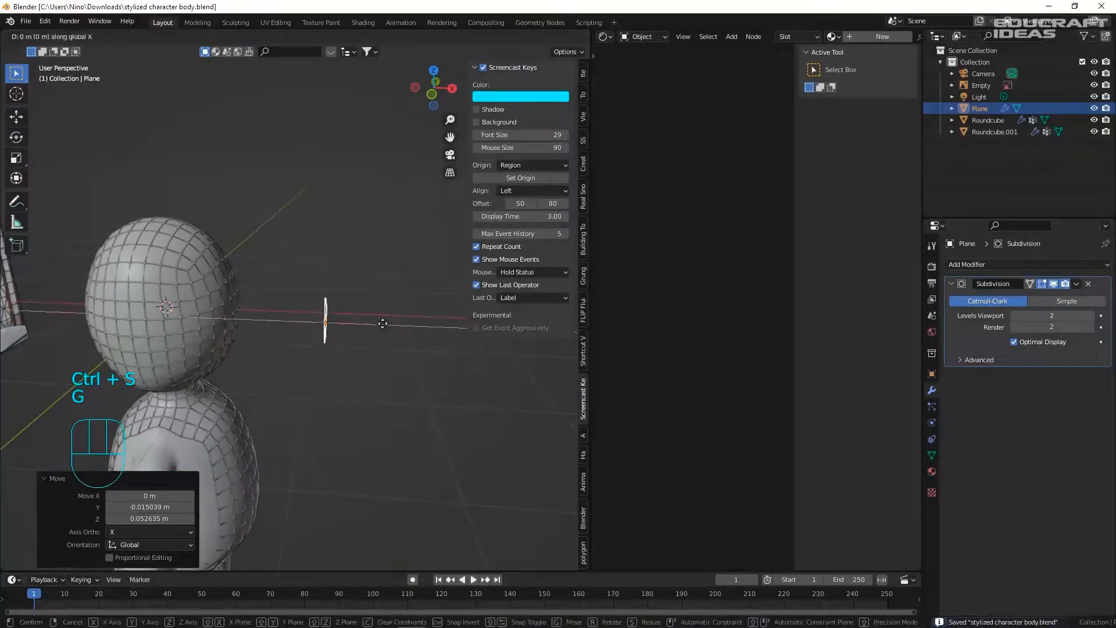
left_click(287, 320)
- Rotate the eye plane -21.3° about Z and move it up under the head
middle_click_drag(290, 321, 214, 281)
key("r")
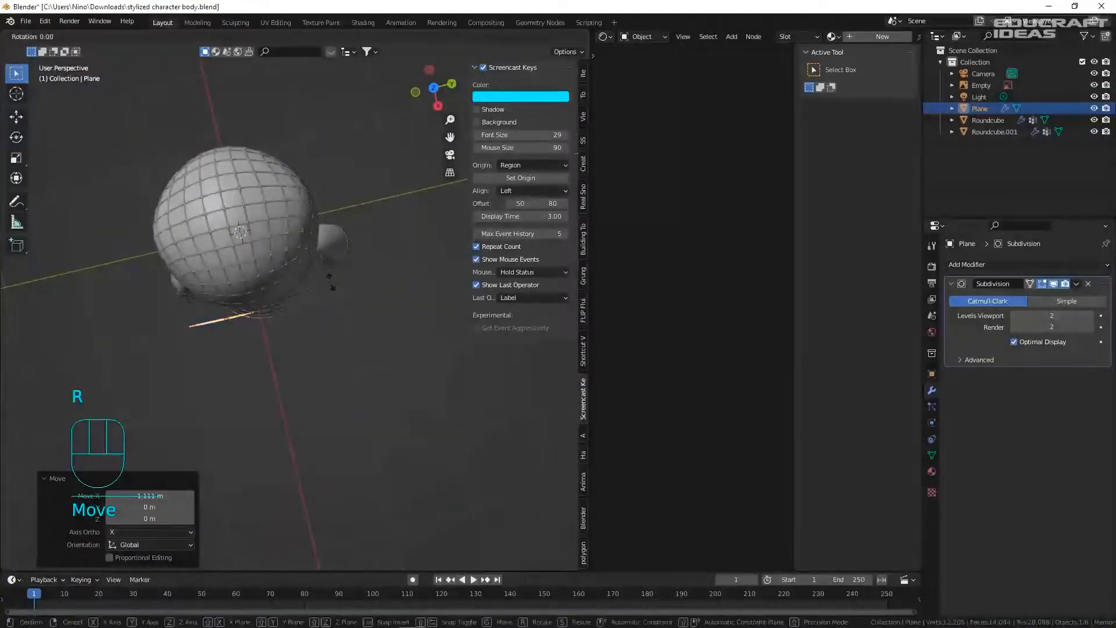
left_click(330, 317)
middle_click_drag(247, 301, 435, 207, "shift")
key("g")
left_click(324, 305)
- Return to the right side view, save, and open the Add Modifier list
key("KP_3")
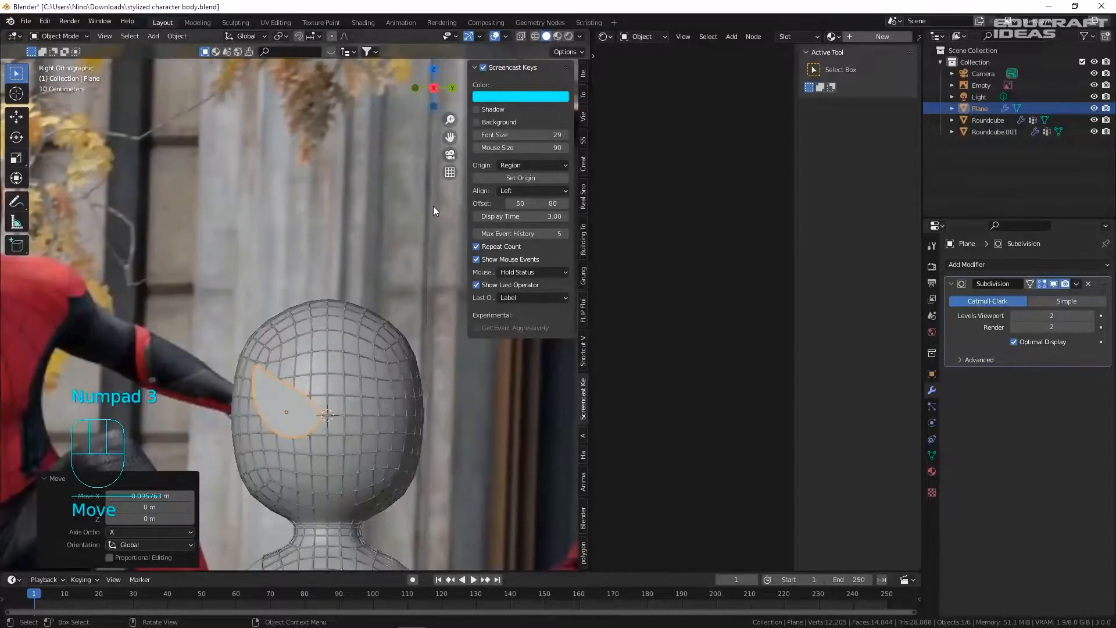
key("ctrl+s")
middle_click_drag(312, 395, 200, 210, "shift")
scroll(209, 203, "down", 4)
scroll(210, 207, "up", 3)
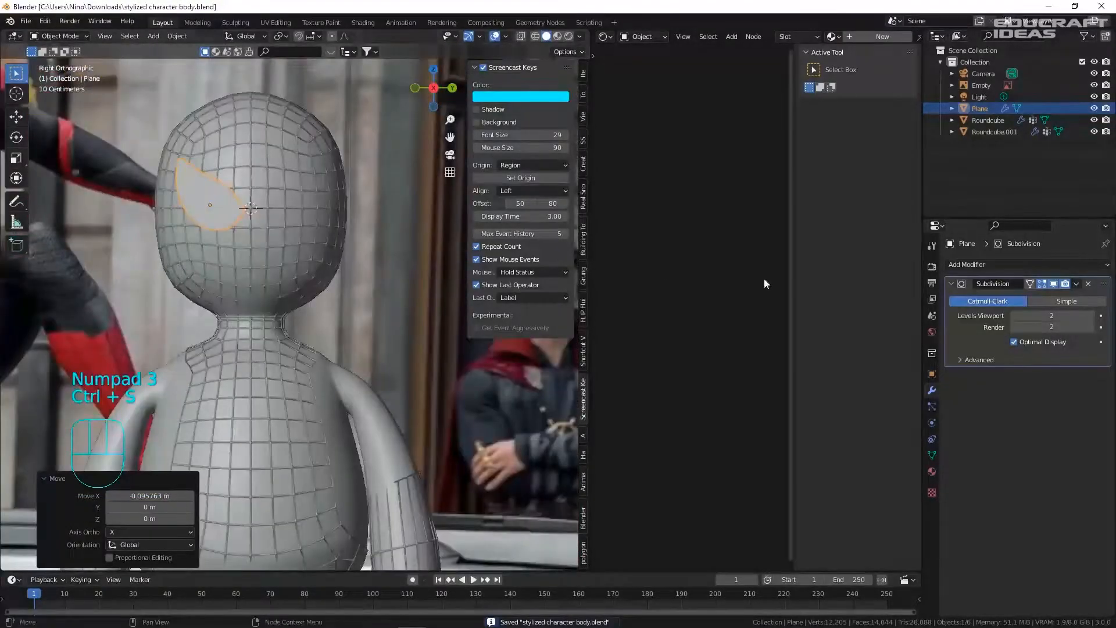
left_click(966, 265)
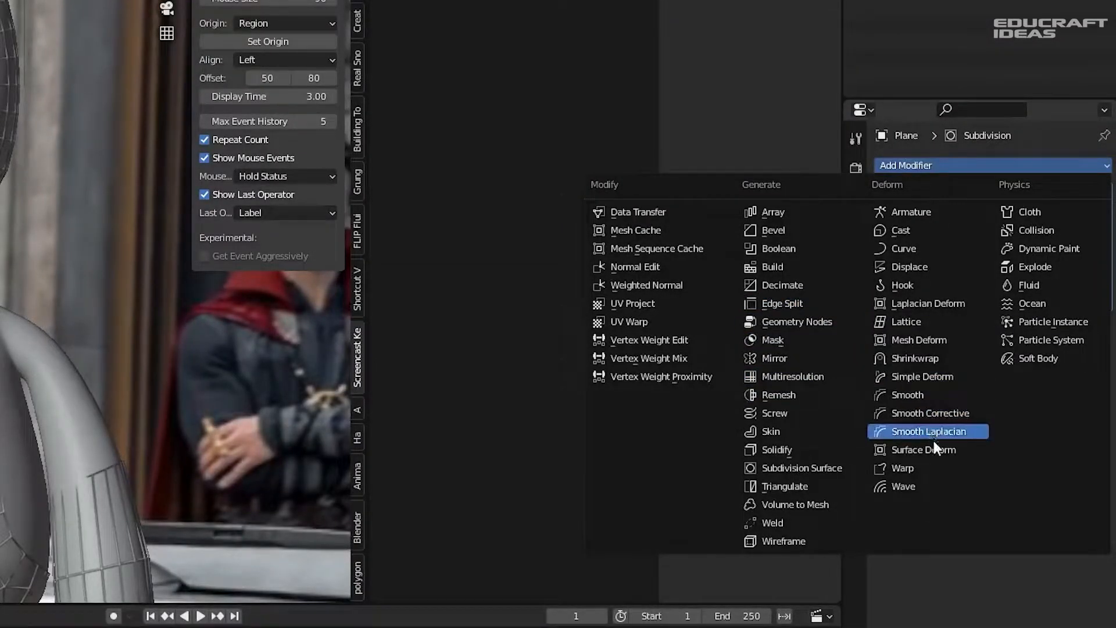
- Add a Shrinkwrap modifier targeting Roundcube with a 0.012 m offset
left_click(915, 358)
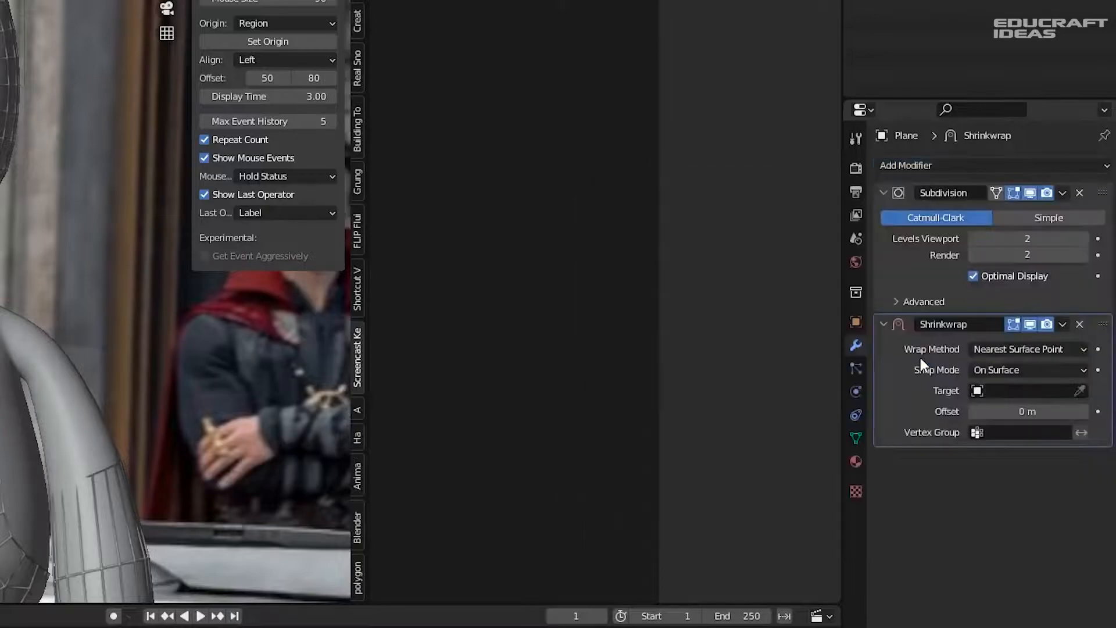
left_click(1079, 390)
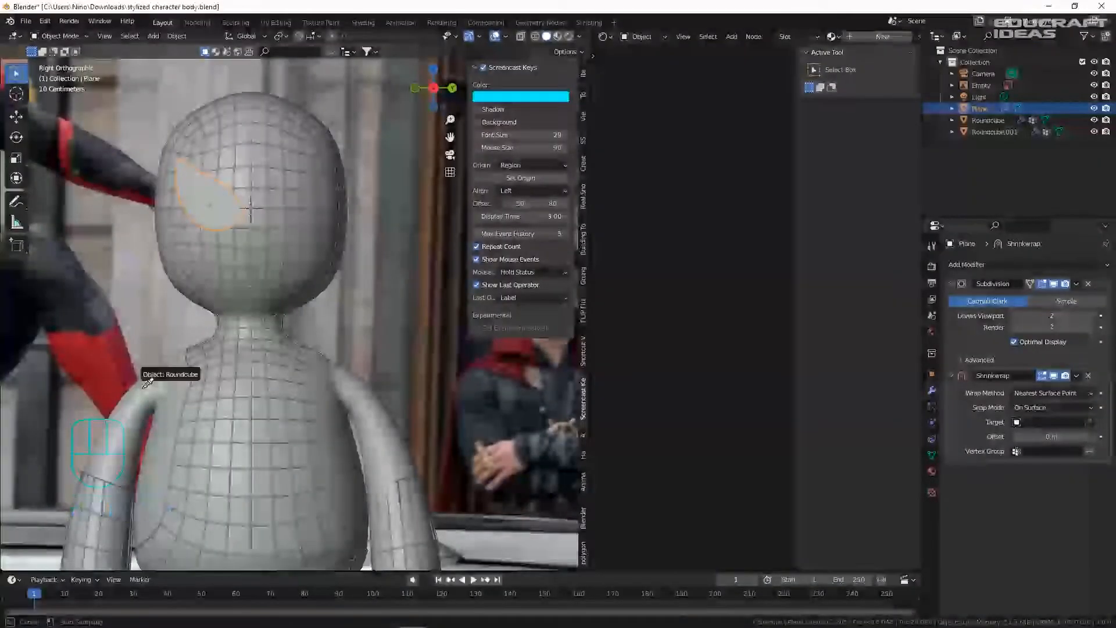
left_click(146, 383)
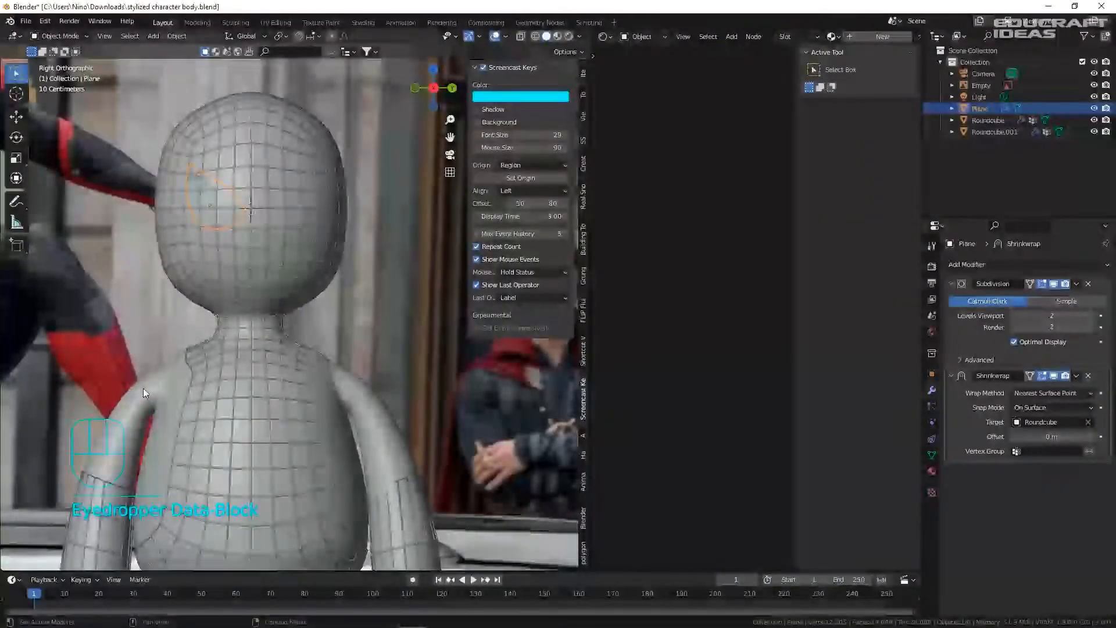
key("ctrl+s")
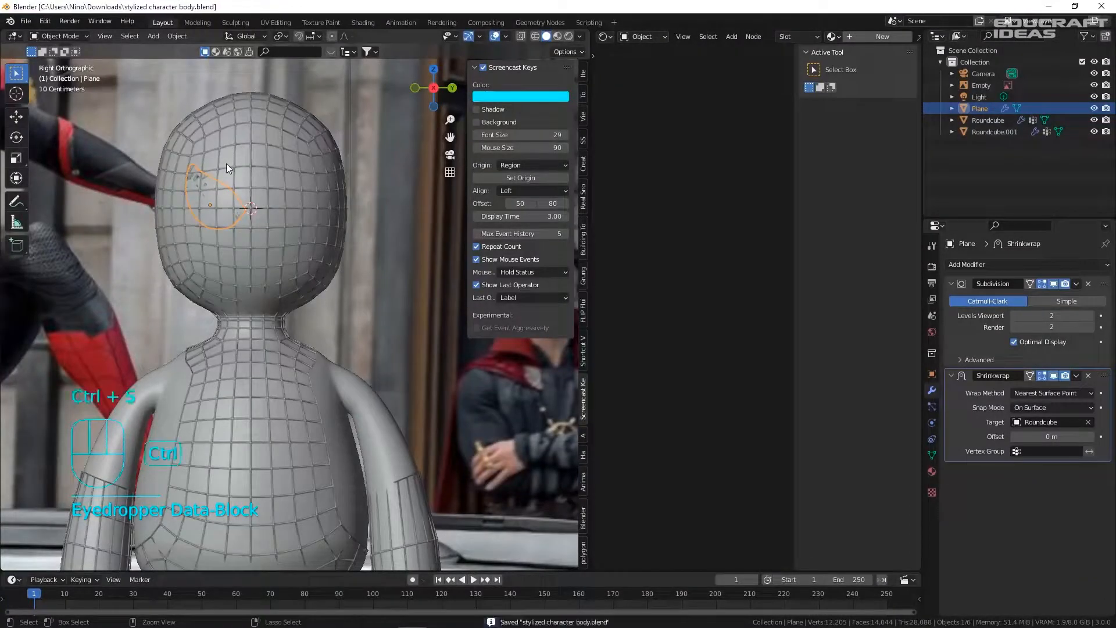
scroll(249, 192, "up", 1)
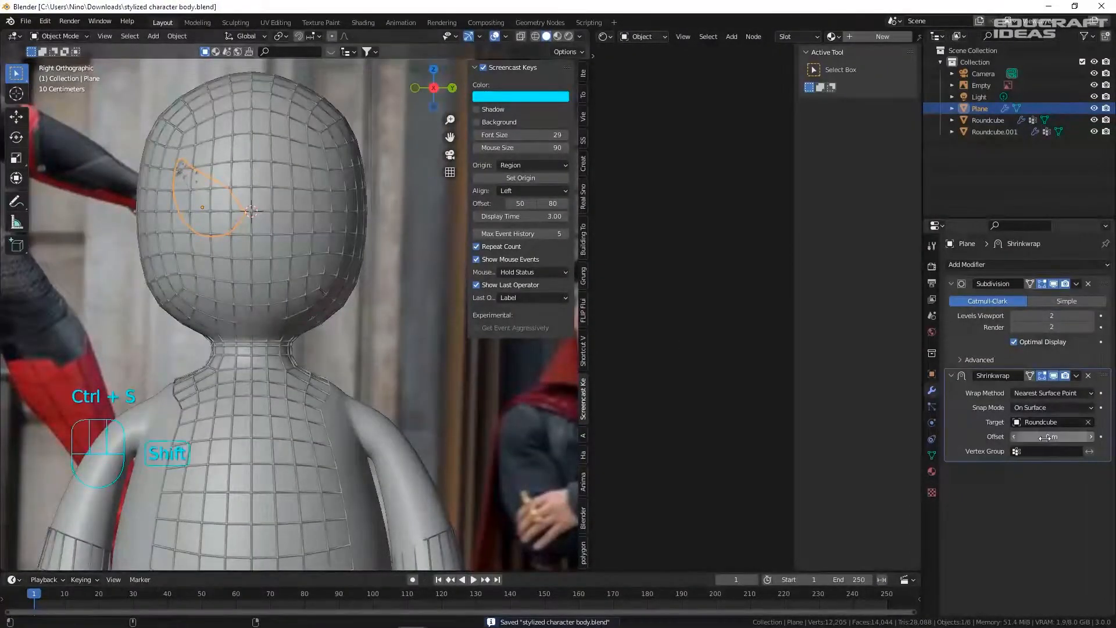
left_click_drag(1045, 438, 1046, 438, "shift")
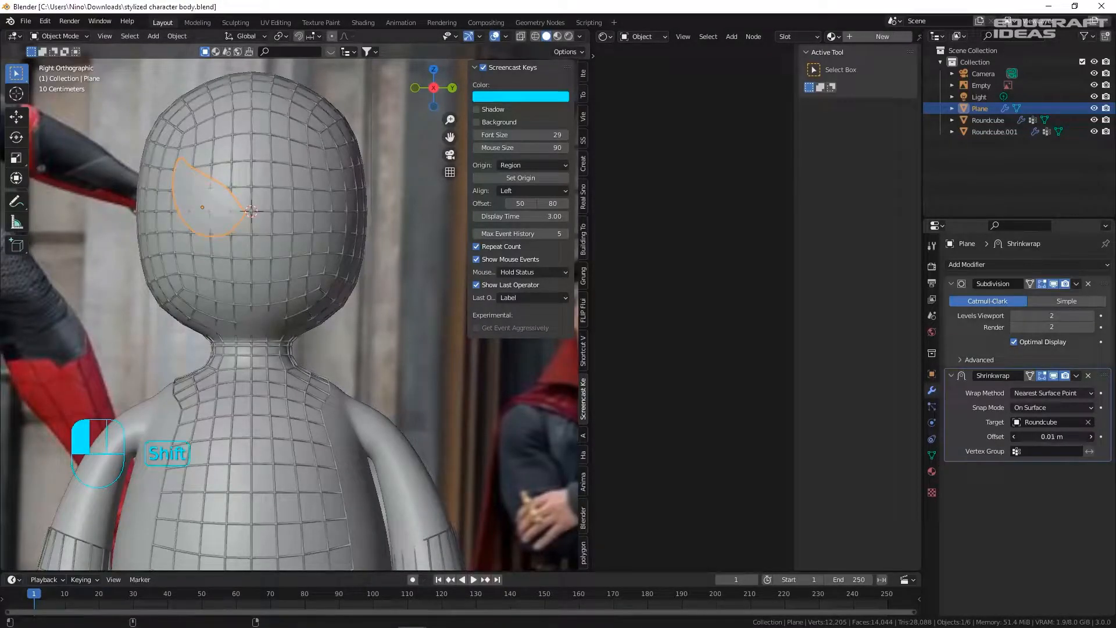
- Check the wrapped eye from the right side view and apply Shade Smooth
middle_click_drag(229, 174, 368, 237)
key("KP_3")
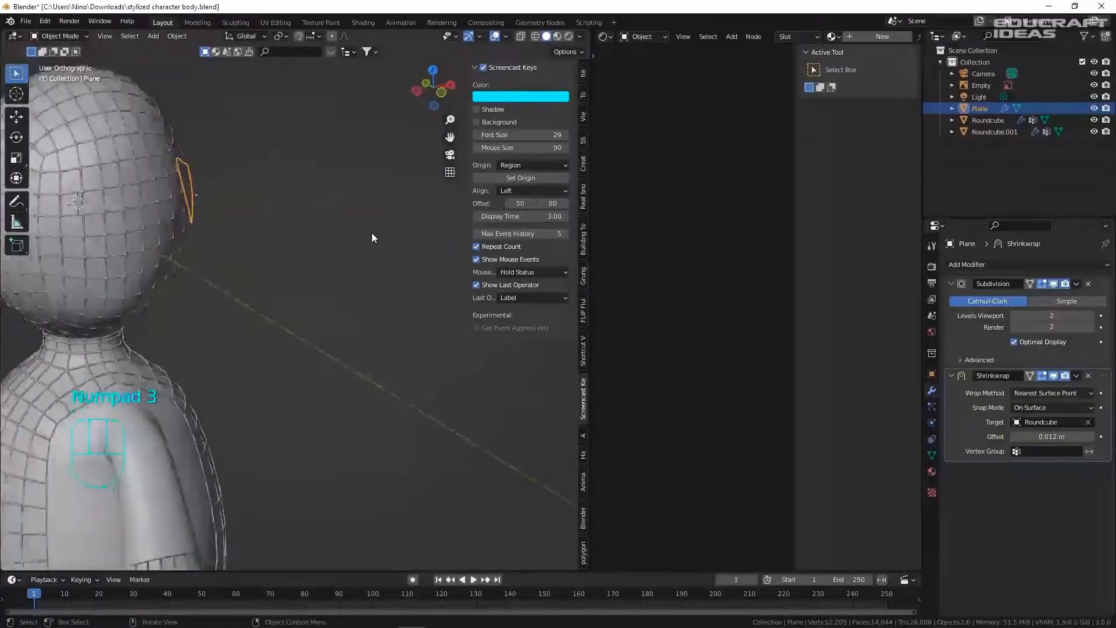
right_click(365, 216)
left_click(395, 215)
- Move three eye outline vertices with proportional editing to form a pointed teardrop corner
middle_click_drag(403, 210, 259, 210, "shift")
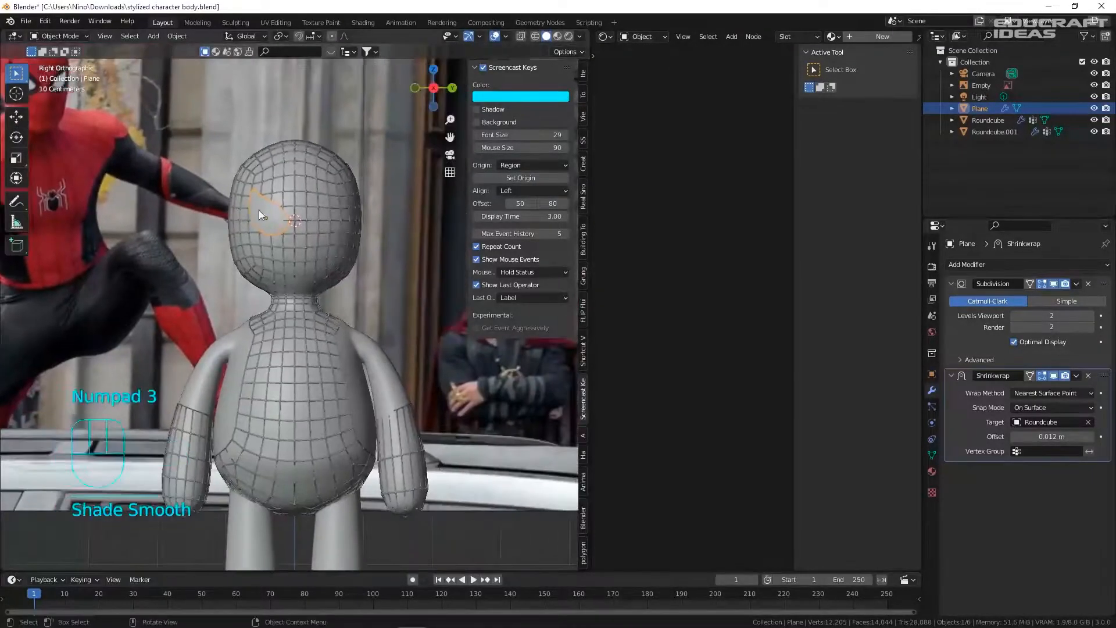
scroll(296, 225, "up", 2)
key("Tab")
key("1")
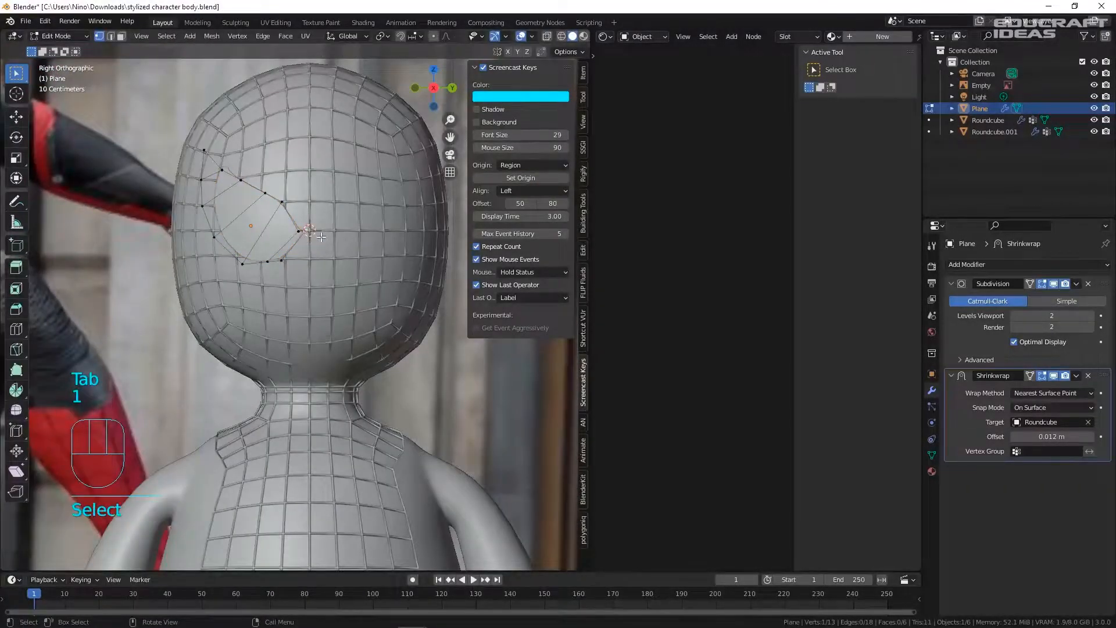
key("g")
key("g")
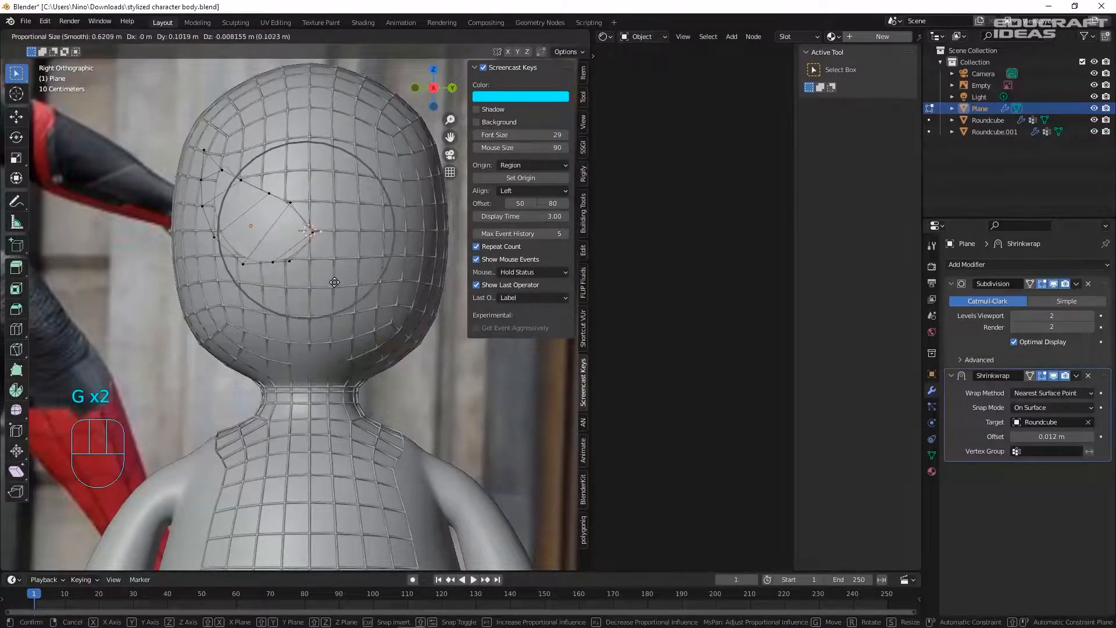
left_click(200, 192)
left_click(195, 145)
key("g")
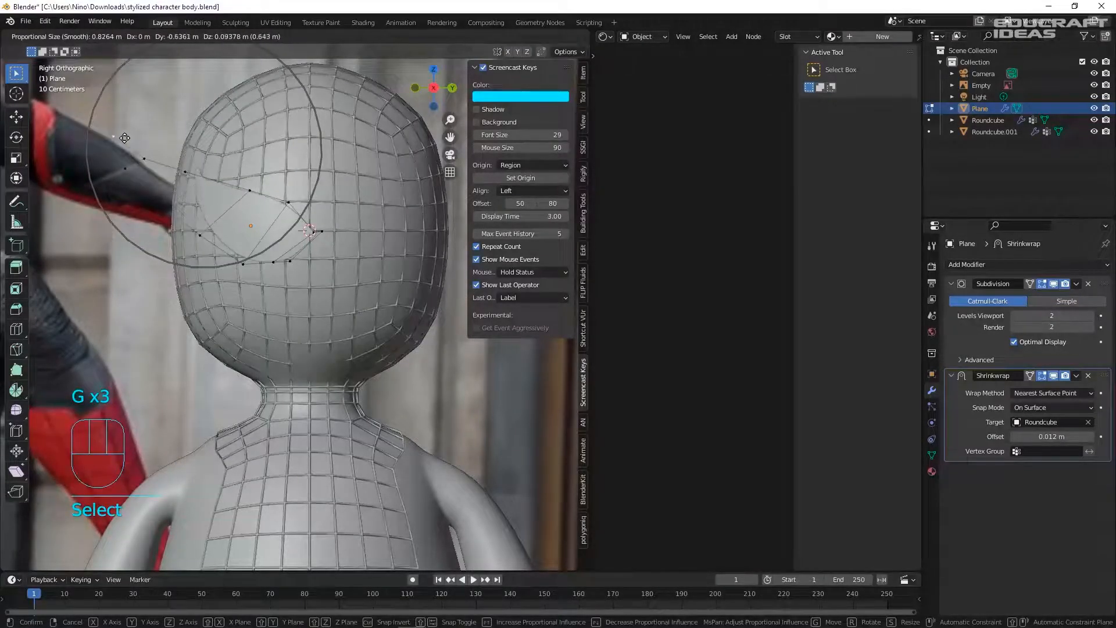
left_click(160, 144)
left_click(156, 175)
key("g")
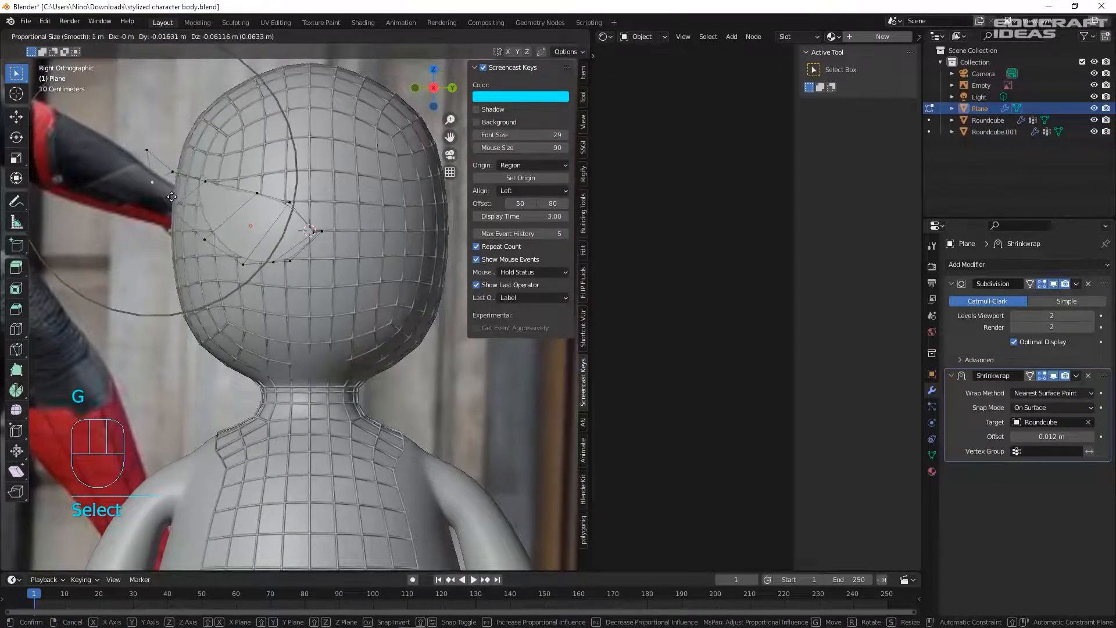
left_click(200, 173)
- Return to Object Mode, save, and move Shrinkwrap above Subdivision in the modifier stack
key("Tab")
key("ctrl+5")
key("ctrl+s")
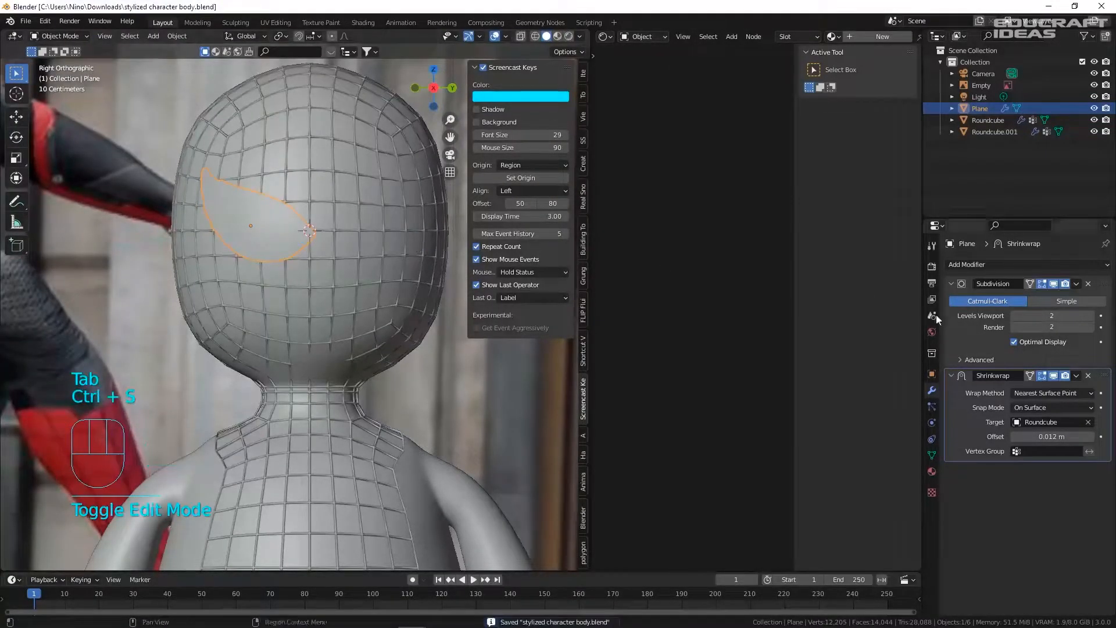
left_click_drag(1106, 380, 1051, 274)
- Tune the eye's Shrinkwrap offset to 0.054 m and save the file
left_click_drag(1044, 345, 1047, 345, "shift")
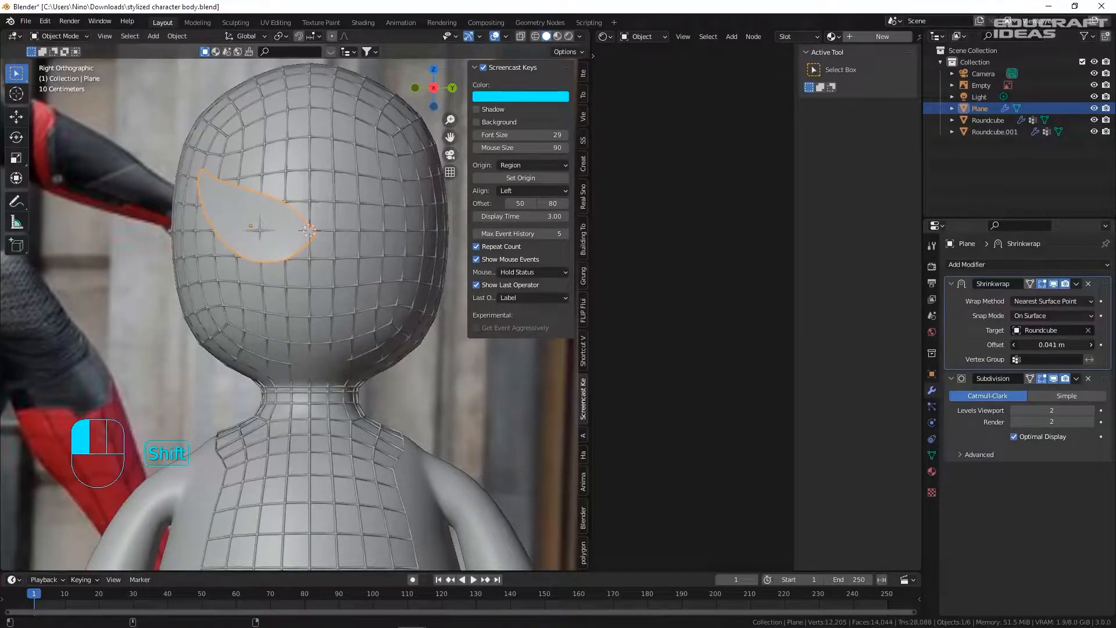
left_click_drag(1047, 345, 1043, 346, "shift")
middle_click_drag(176, 244, 194, 185)
key("ctrl+s")
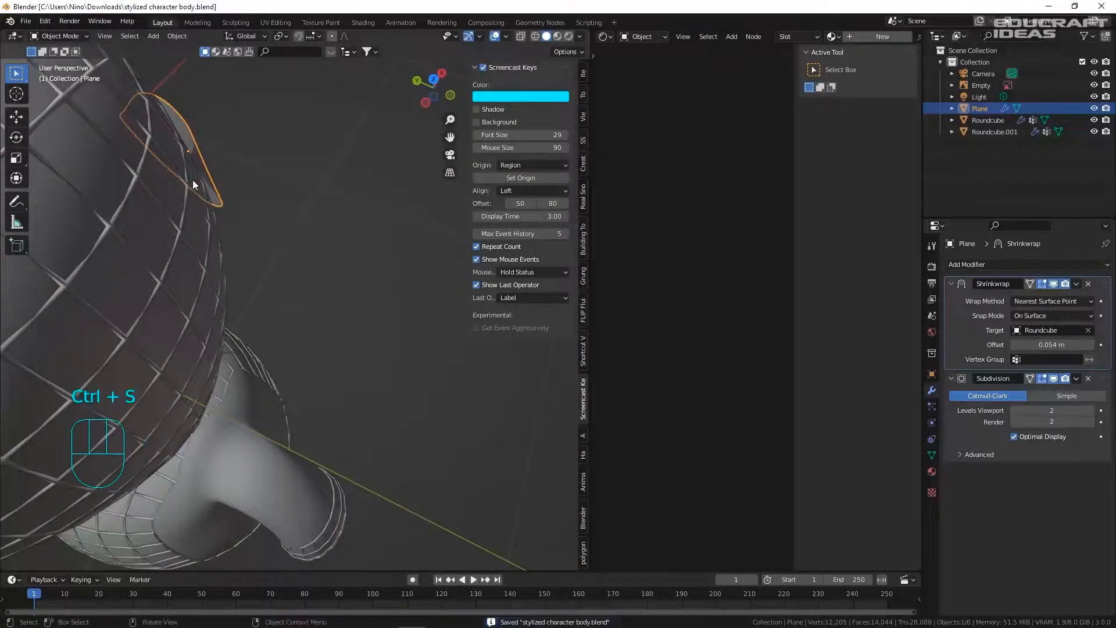
- Shift the eye plane -0.134 m along Y, save, then lower its Shrinkwrap offset toward 0.024 m
key("KP_3")
scroll(242, 221, "down", 6)
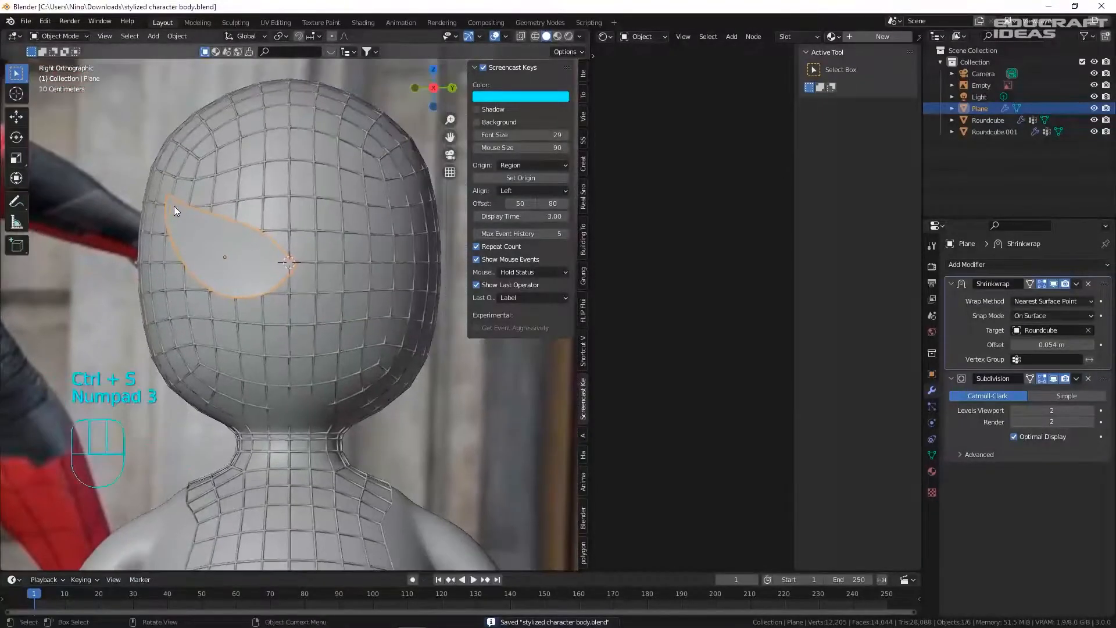
key("g")
key("y")
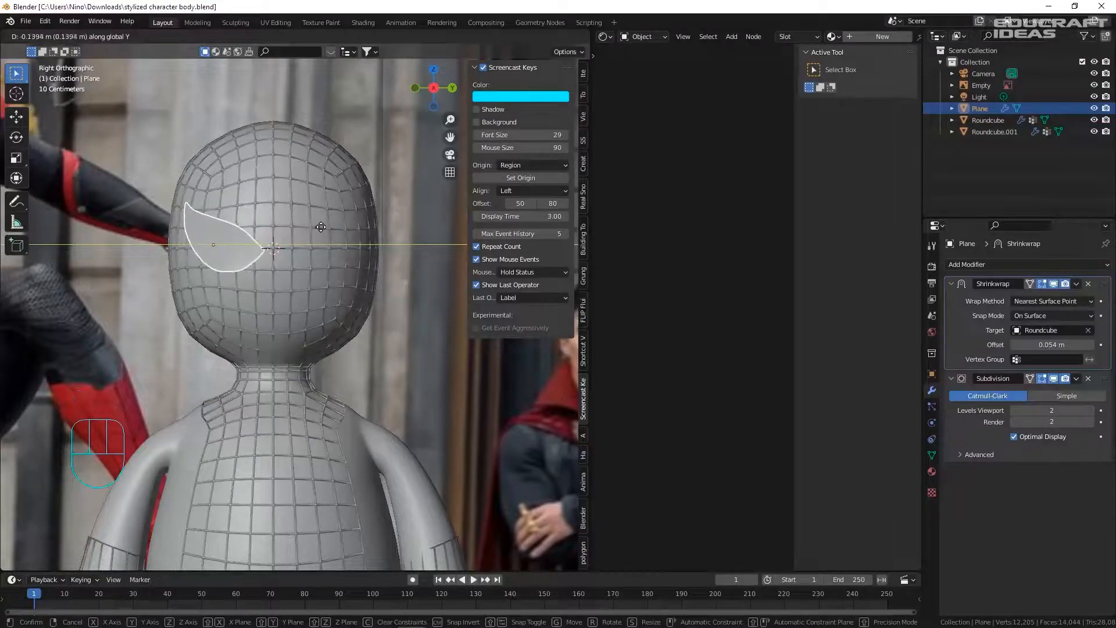
left_click(322, 227)
key("ctrl+s")
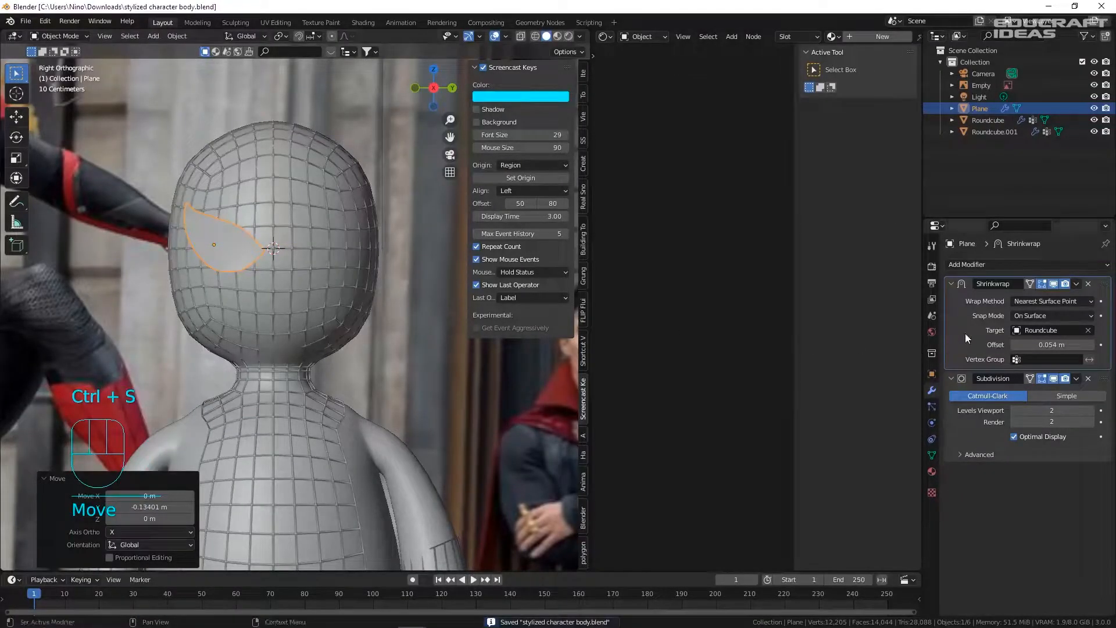
left_click_drag(1030, 342, 1024, 341, "shift")
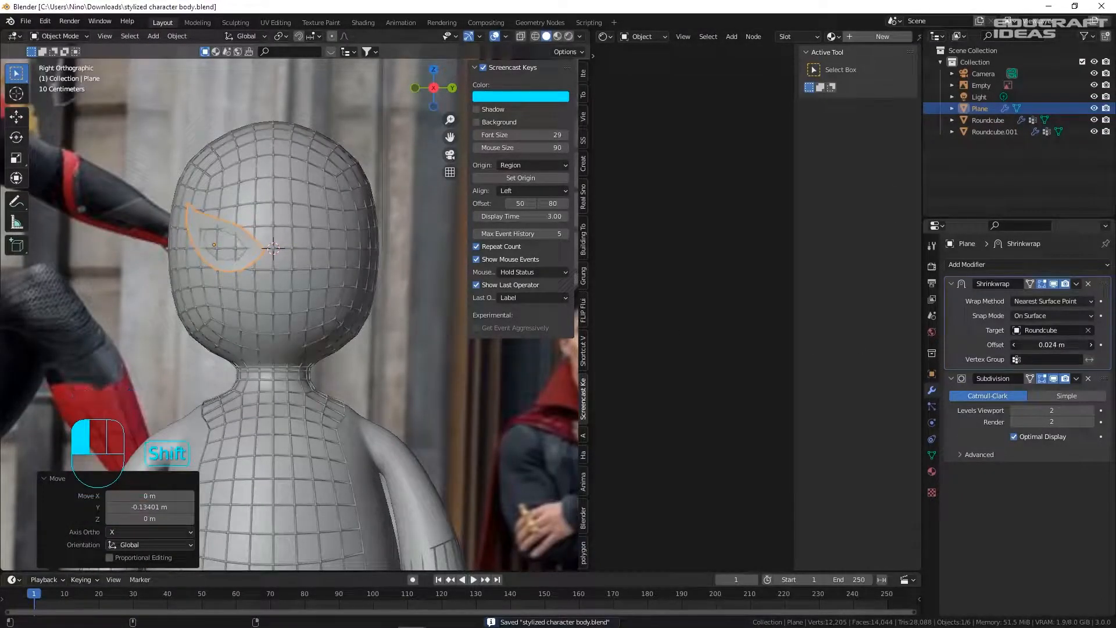
- Settle the Shrinkwrap offset at 0.021 m and add a 0.065 m Solidify placed before Subdivision
left_click_drag(1024, 341, 1024, 341, "shift")
left_click(967, 265)
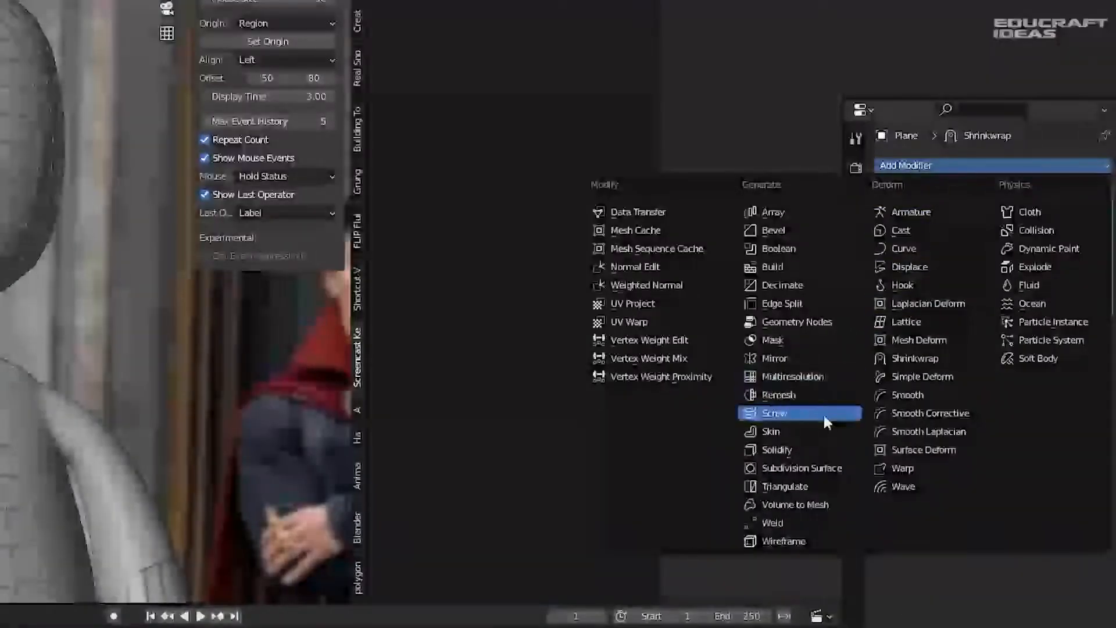
left_click(799, 449)
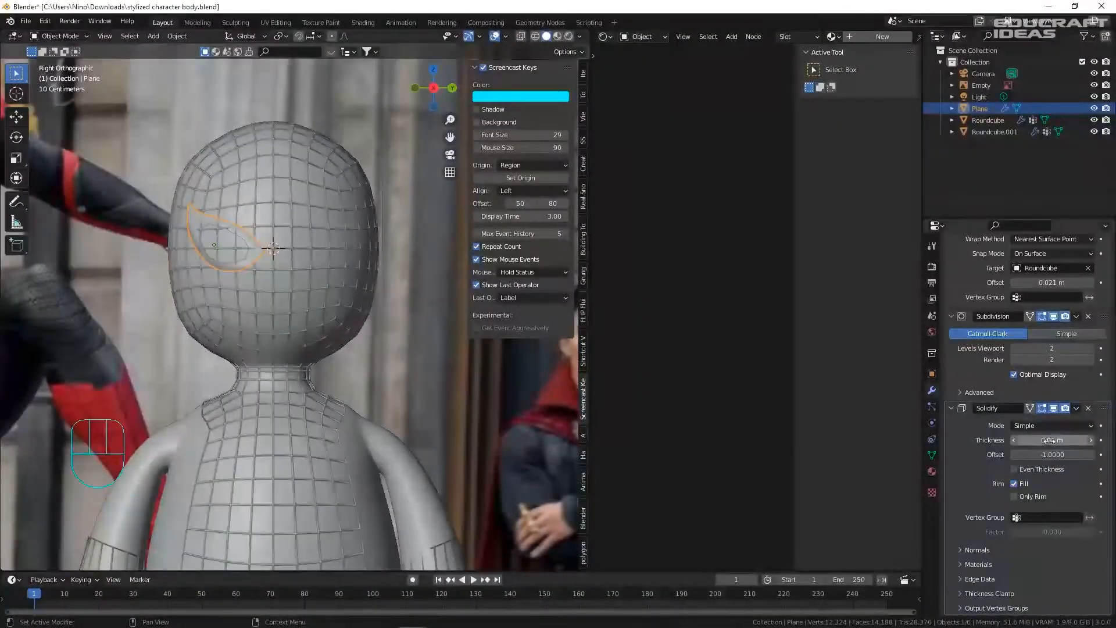
left_click_drag(1104, 410, 951, 325)
mouse_move(1015, 349)
left_mouse_down("shift")
mouse_move(1046, 348)
mouse_move(1023, 349)
left_mouse_up("shift")
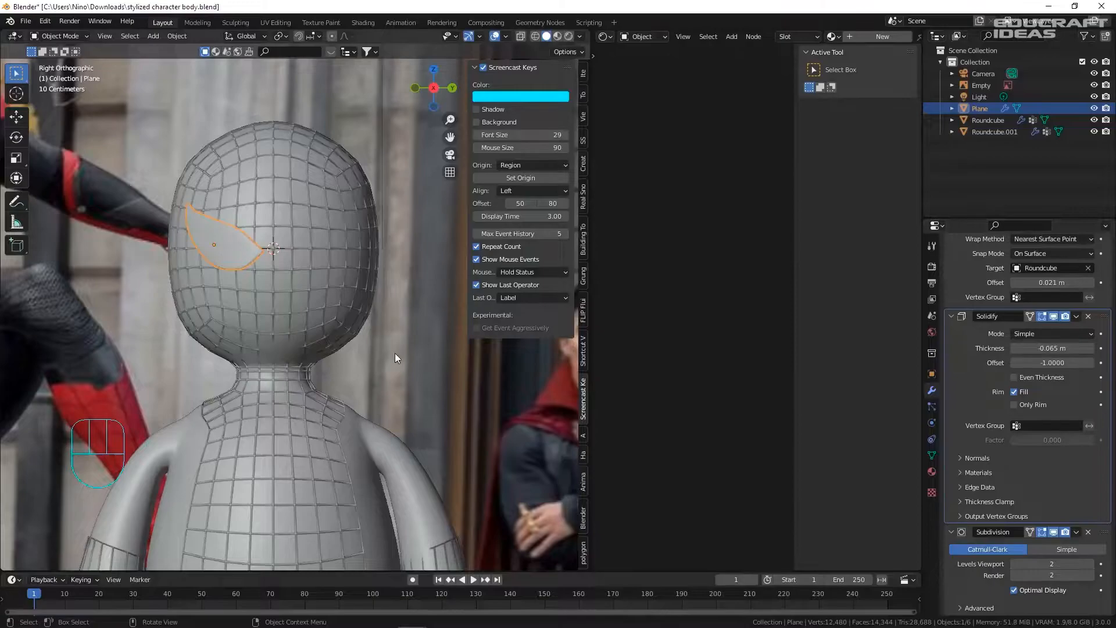
- Select the reference Empty, save the file, and orbit to inspect the thickened eye
left_click(215, 259)
key("ctrl+s")
scroll(223, 237, "up", 2)
middle_click_drag(223, 237, 499, 249)
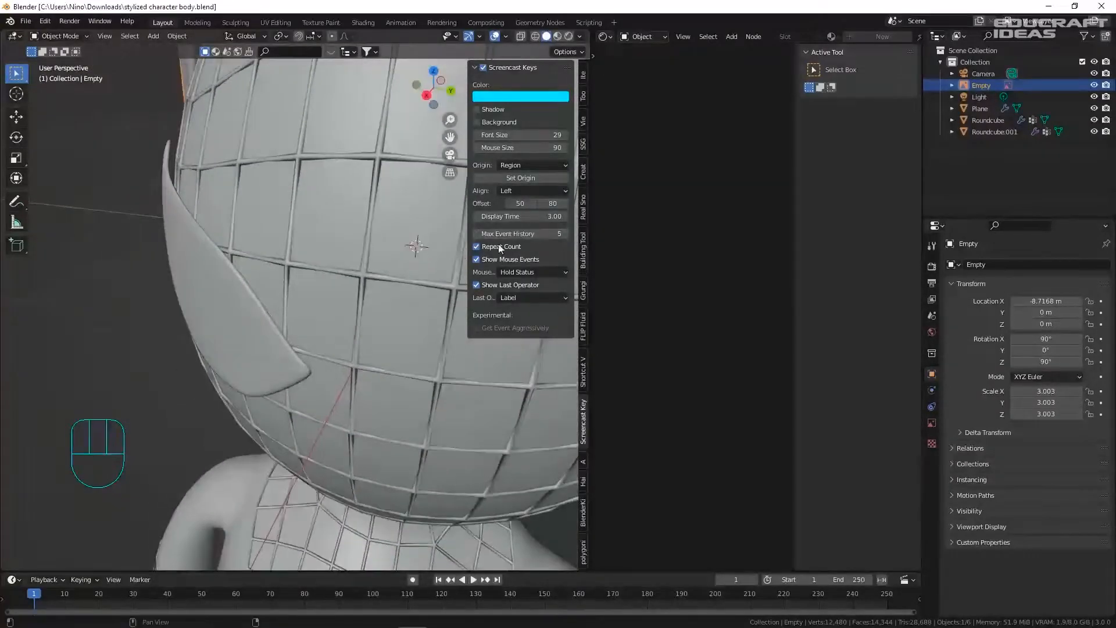
key("KP_3")
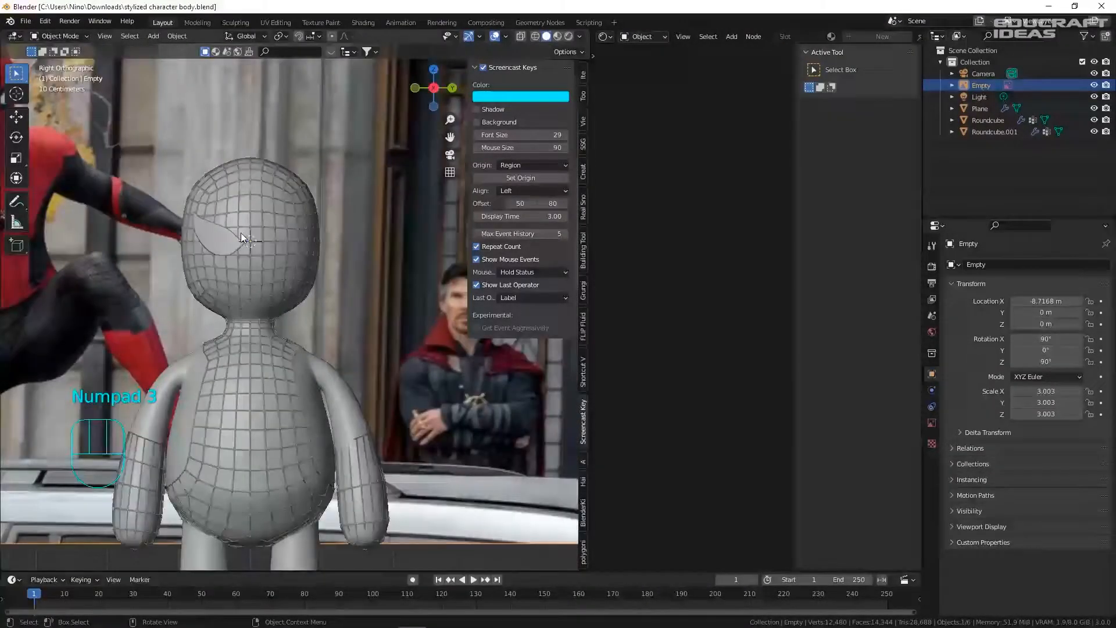
- Select the eye plane and centre the head in the view
left_click(241, 232)
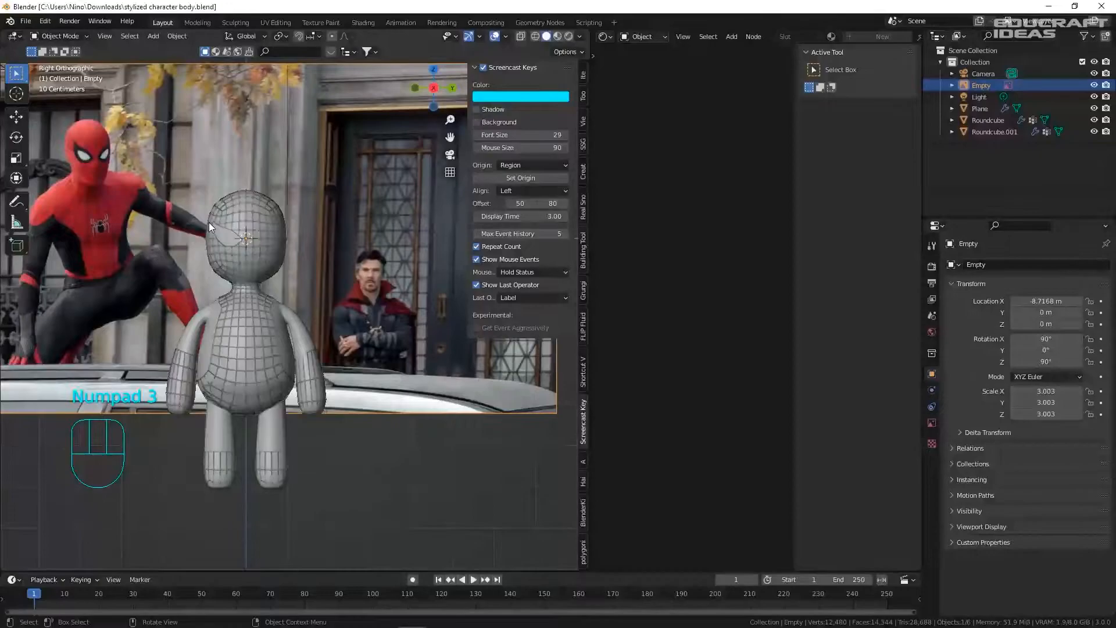
scroll(220, 225, "up", 1)
middle_click_drag(215, 239, 150, 168, "shift")
middle_click_drag(352, 322, 349, 289, "shift")
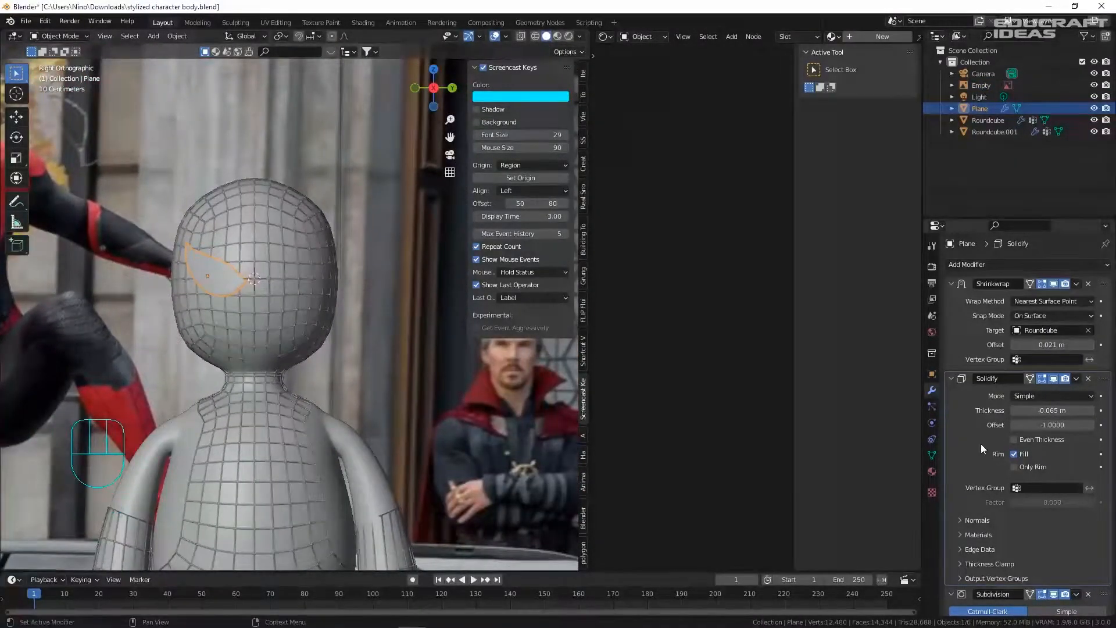
- Create Material.004 for the eye plane with a black base colour and save the file
left_click(932, 472)
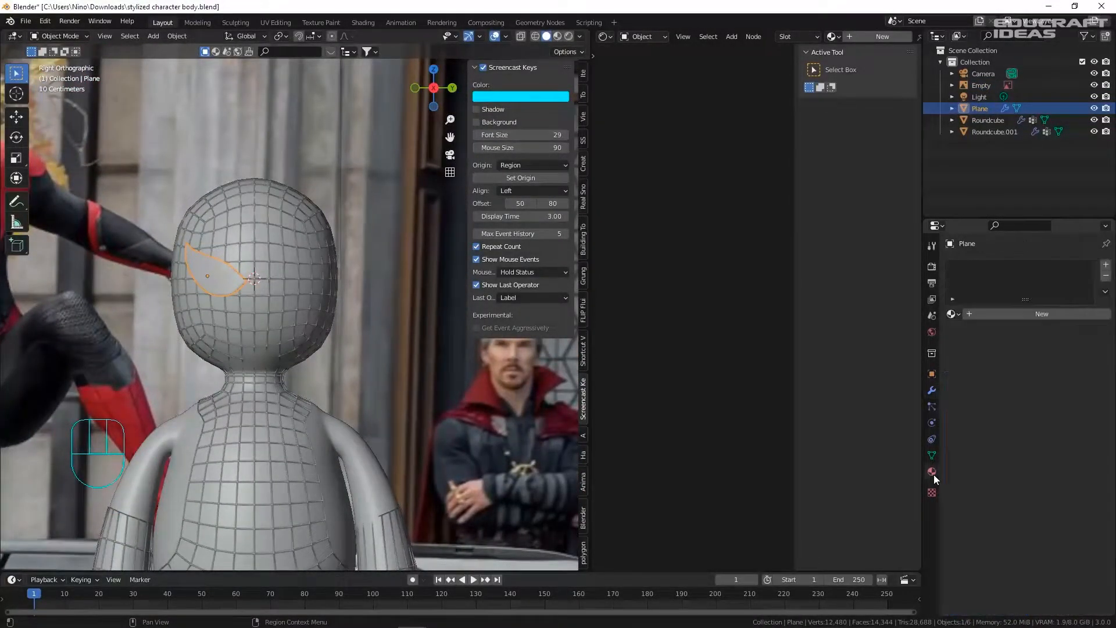
left_click(1014, 315)
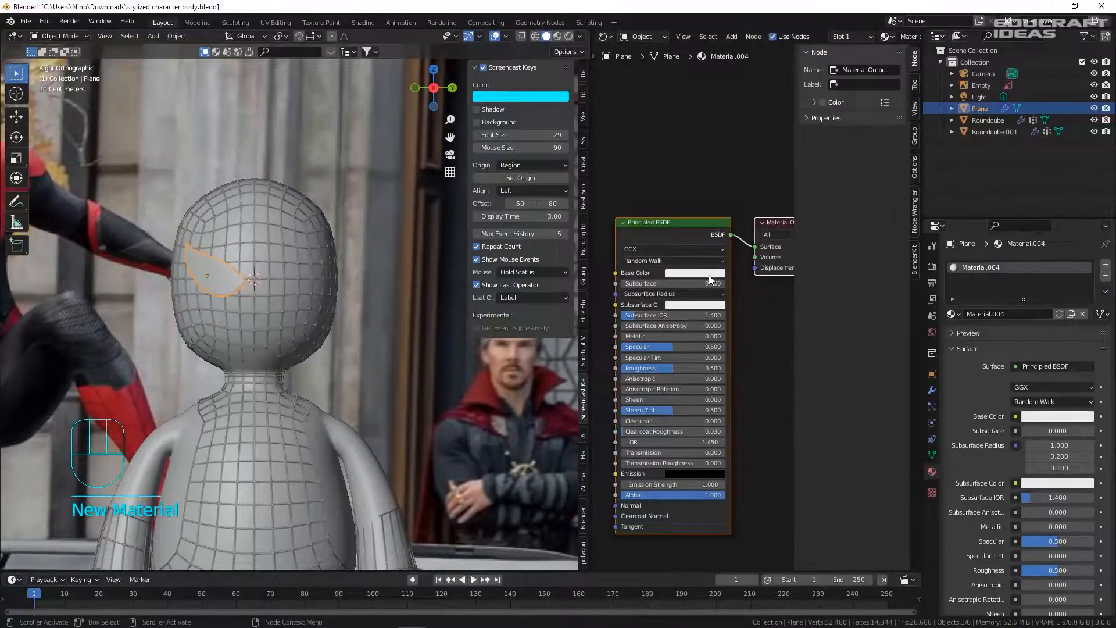
left_click(709, 274)
left_click_drag(745, 180, 746, 205)
scroll(145, 201, "down", 5)
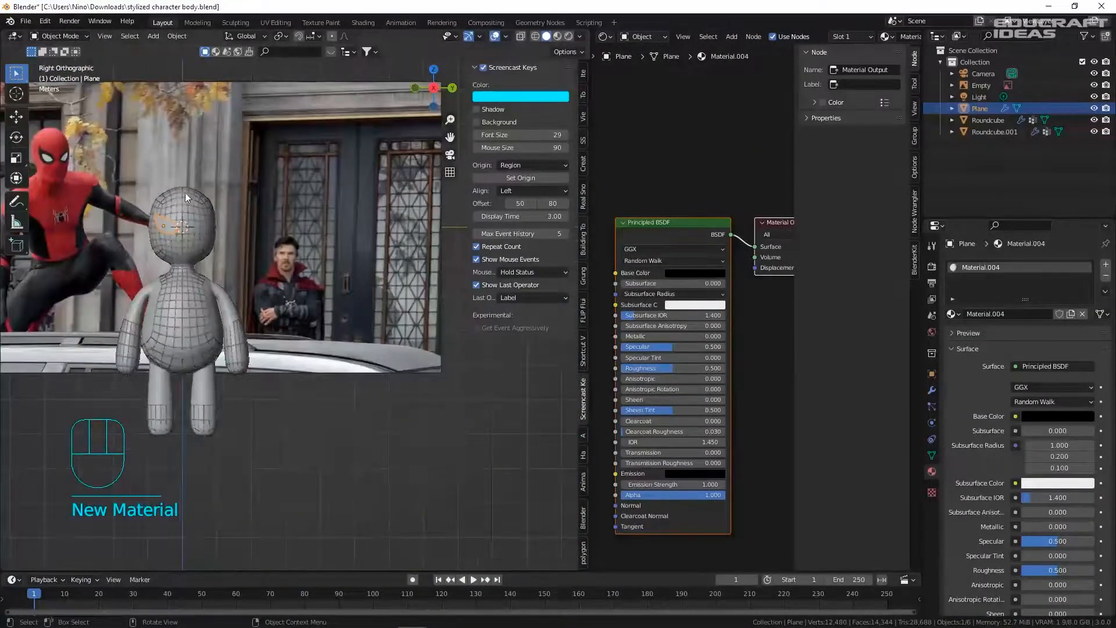
scroll(190, 197, "up", 5)
key("ctrl+s")
middle_click_drag(112, 208, 285, 238, "shift")
scroll(144, 207, "up", 4)
scroll(144, 207, "down", 5)
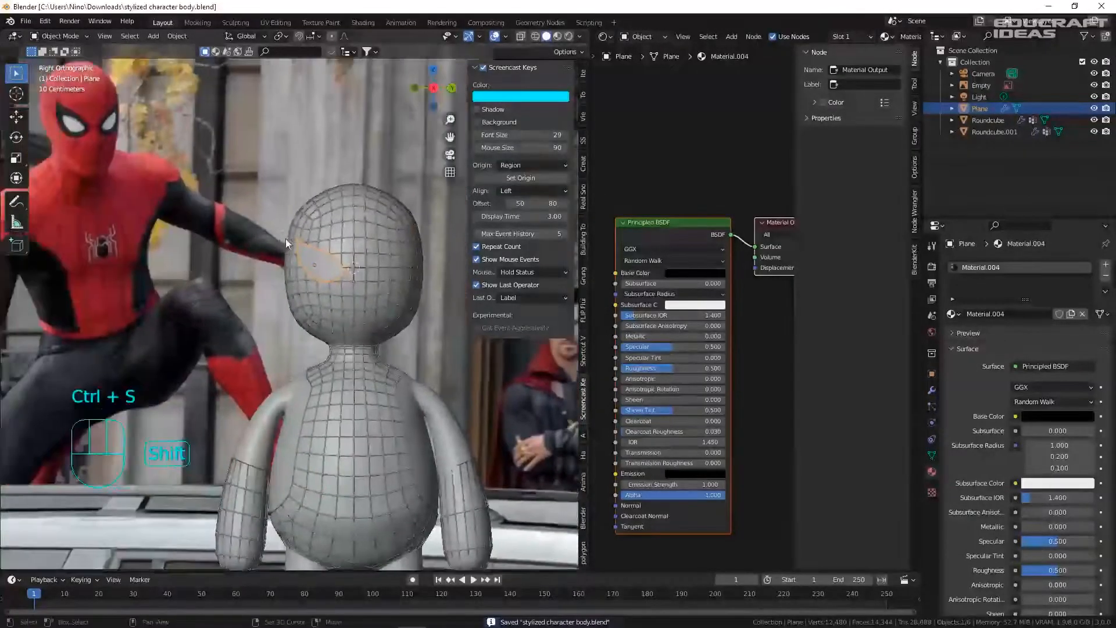
scroll(303, 224, "up", 5)
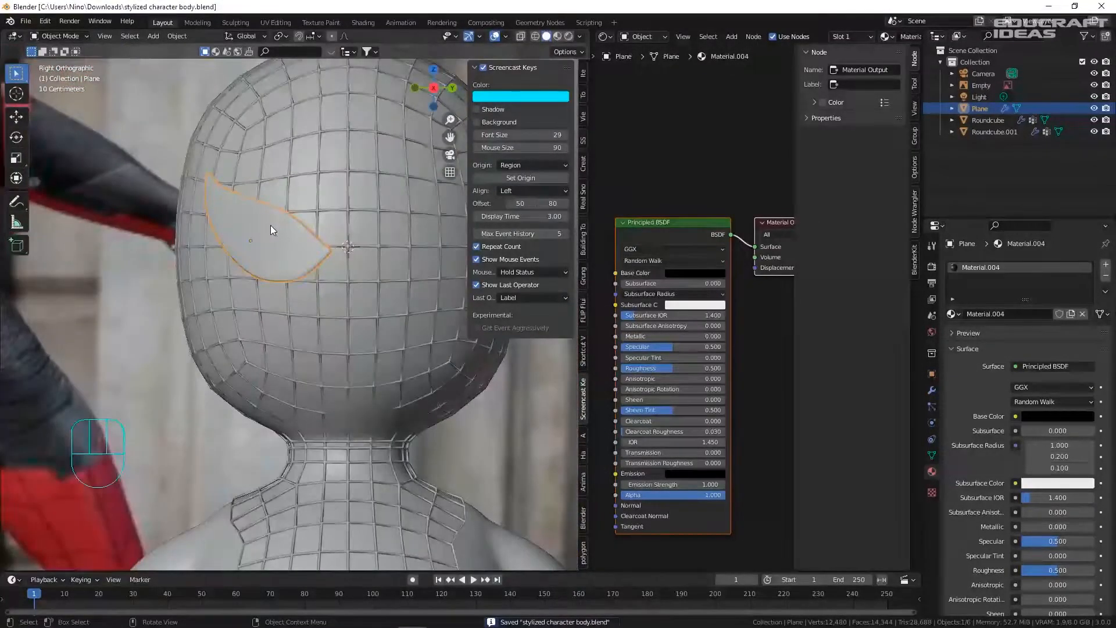
key("Tab")
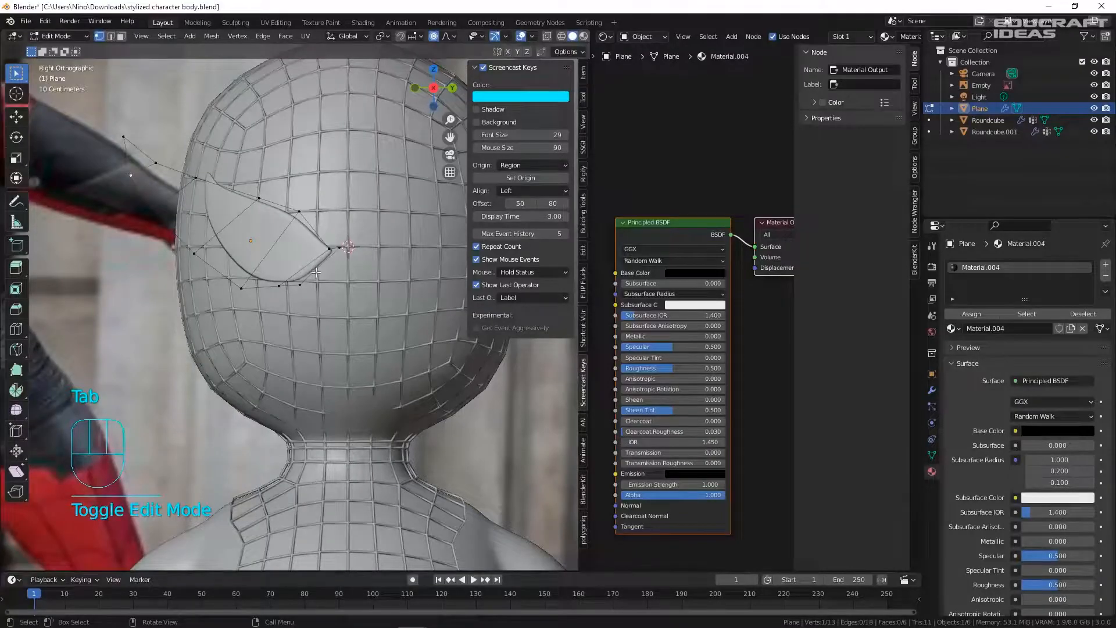
- Duplicate the eye plane in place and scale the copy down to 0.848
key("Tab")
key("shift+d")
right_click(409, 269)
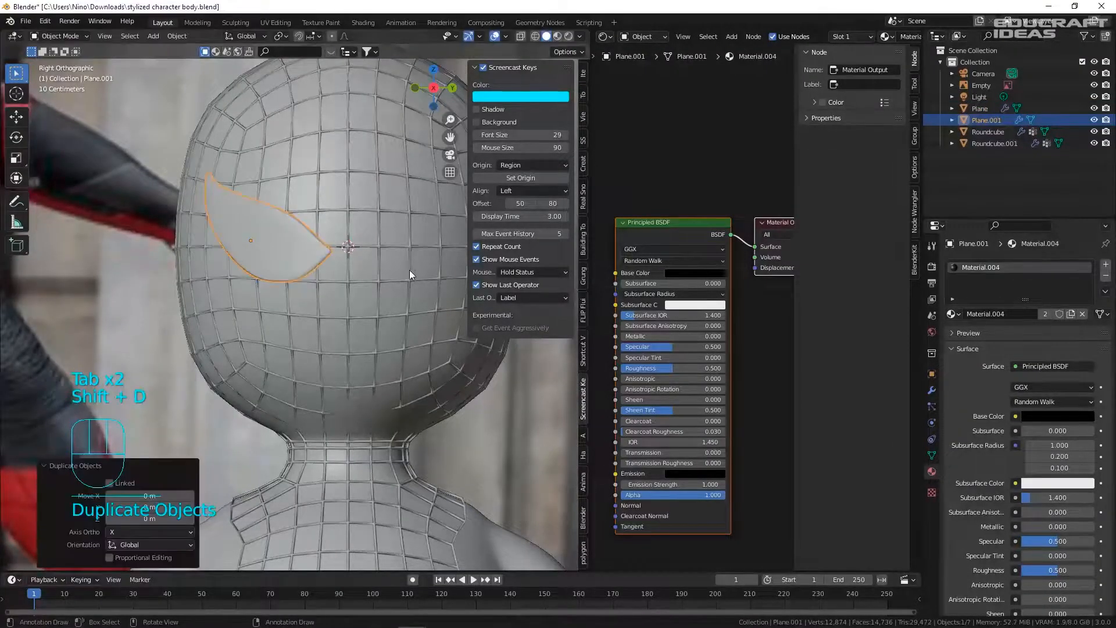
key("s")
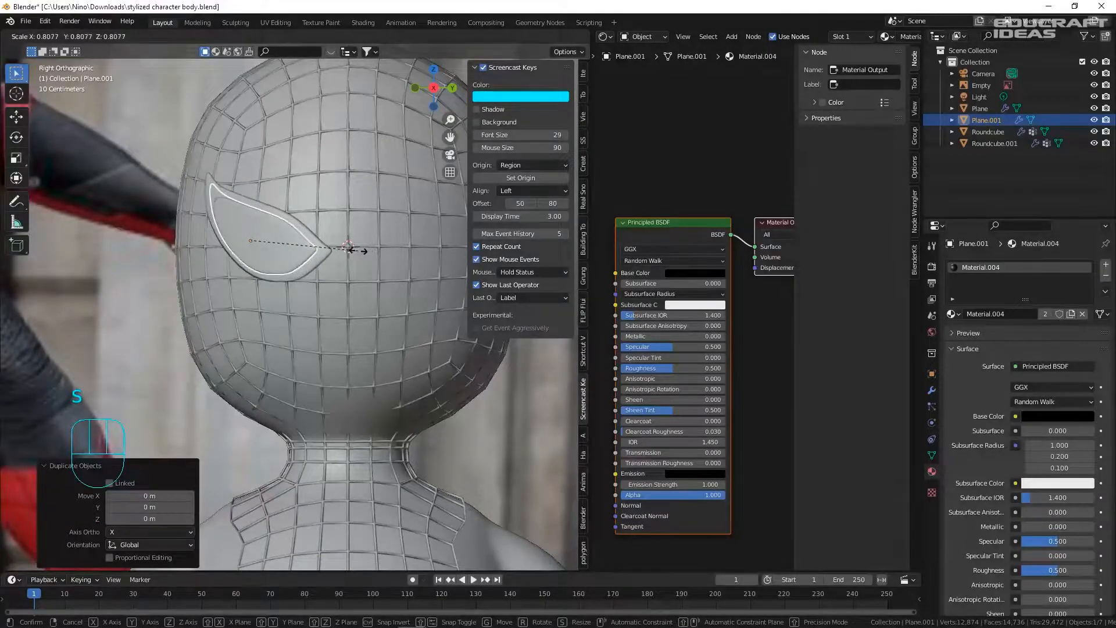
left_click(347, 249)
key("g")
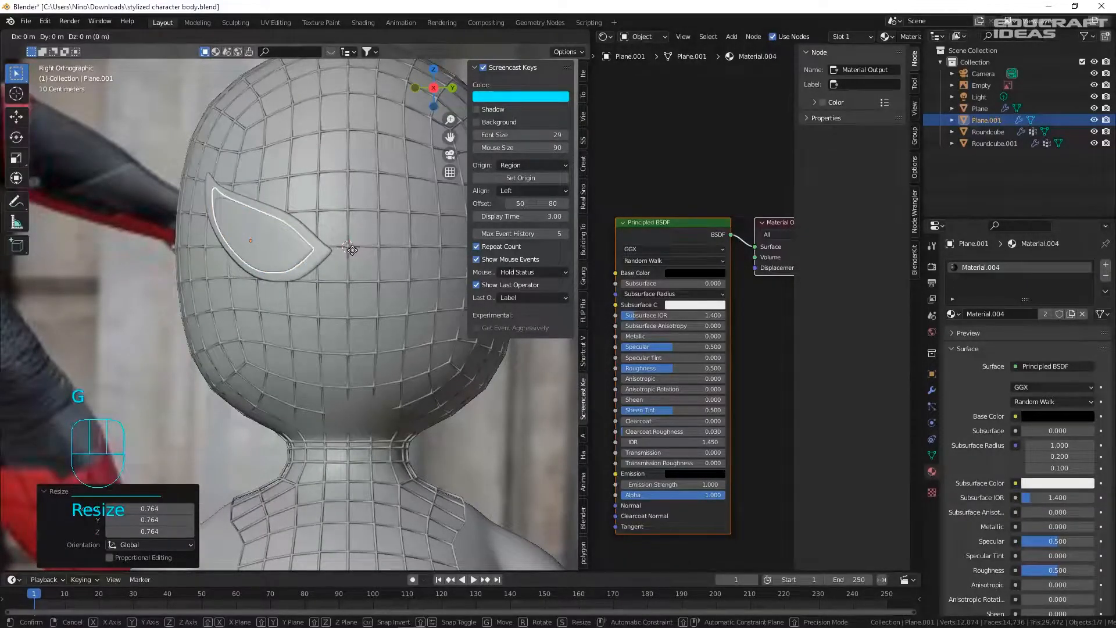
key("s")
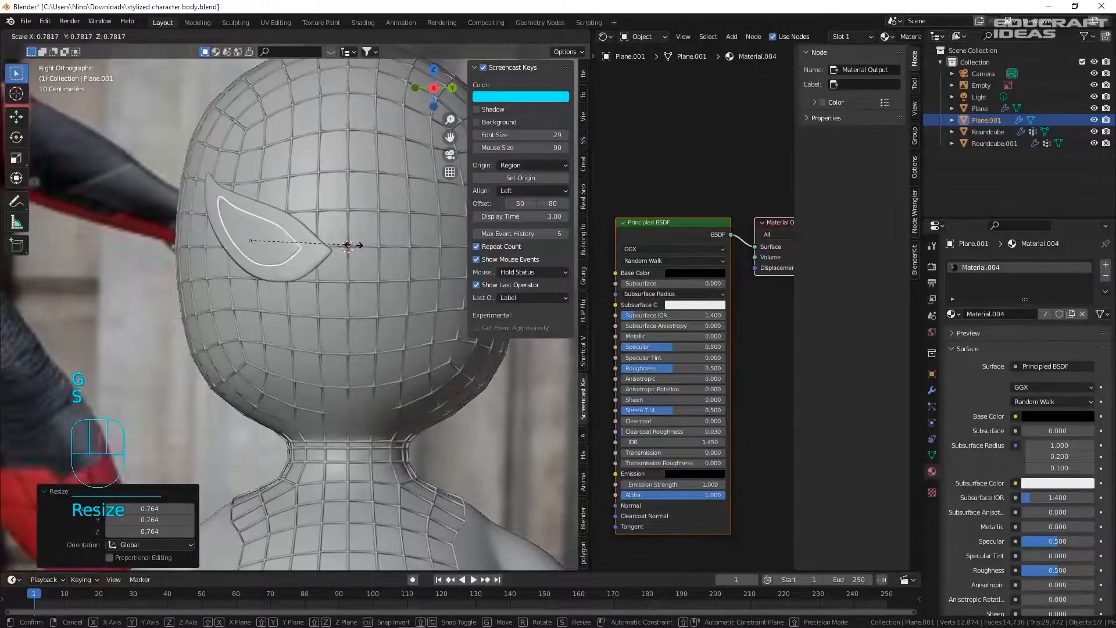
left_click(355, 245)
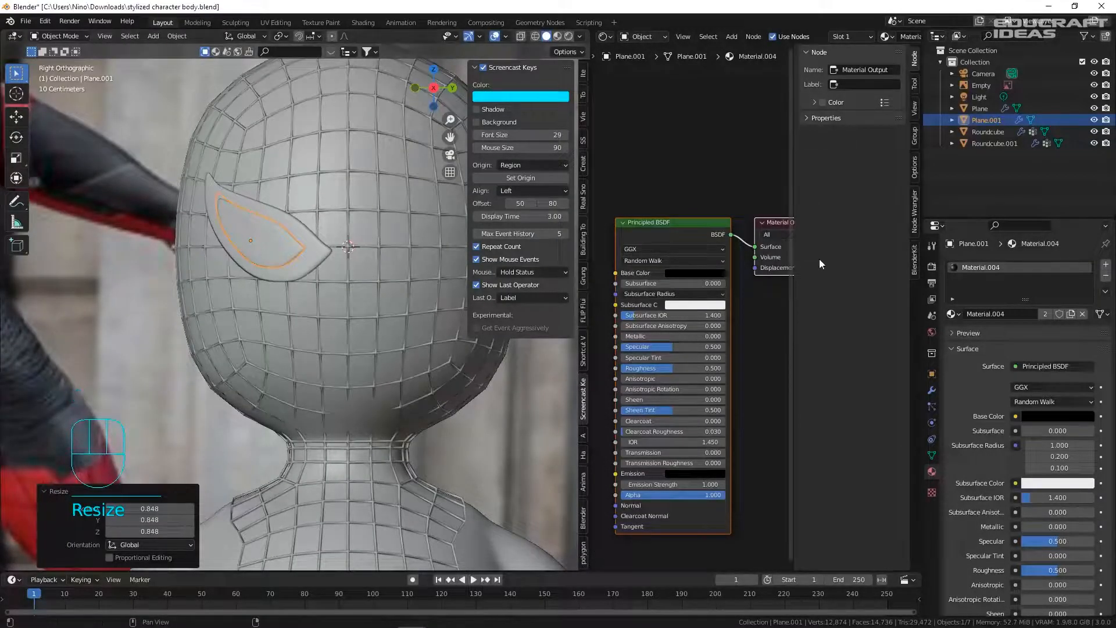
- Lower the duplicate's Shrinkwrap offset to 0.017 m so it sits tighter on the head
left_click(931, 389)
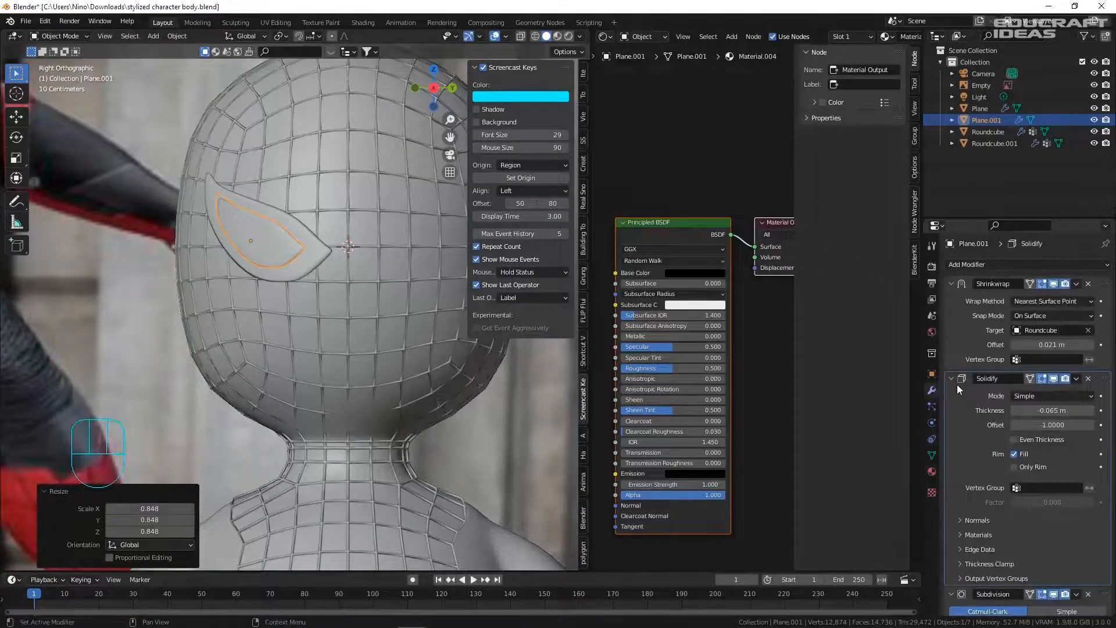
left_click_drag(1052, 344, 1040, 345, "shift")
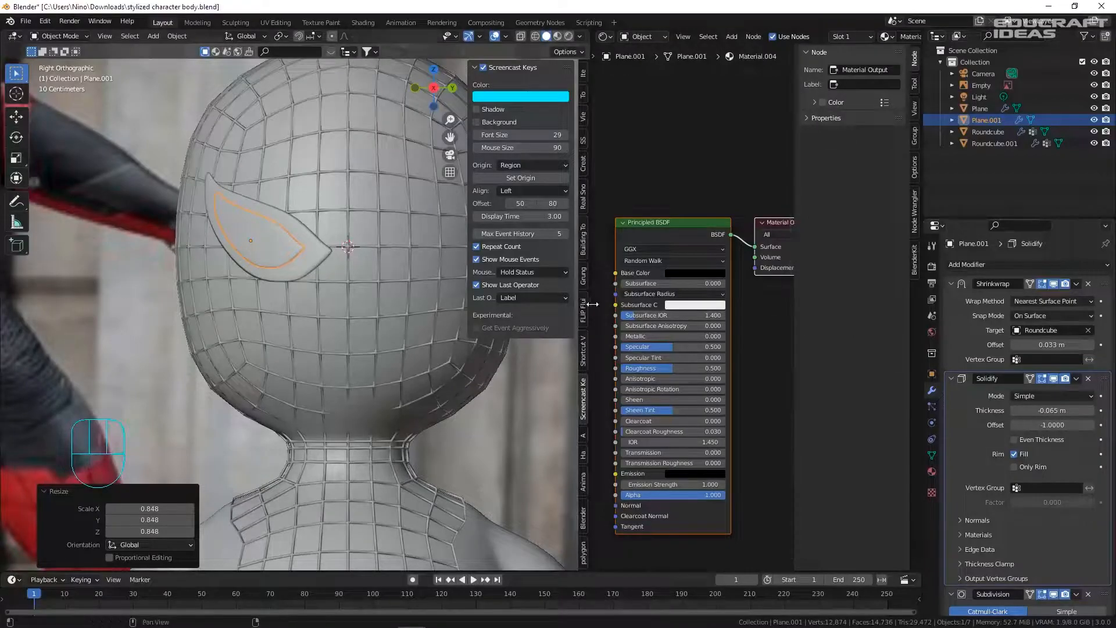
scroll(293, 240, "up", 7)
mouse_move(293, 240)
middle_mouse_down()
mouse_move(279, 253)
mouse_move(308, 255)
middle_mouse_up()
left_click_drag(1056, 345, 1044, 345, "shift")
key("KP_3")
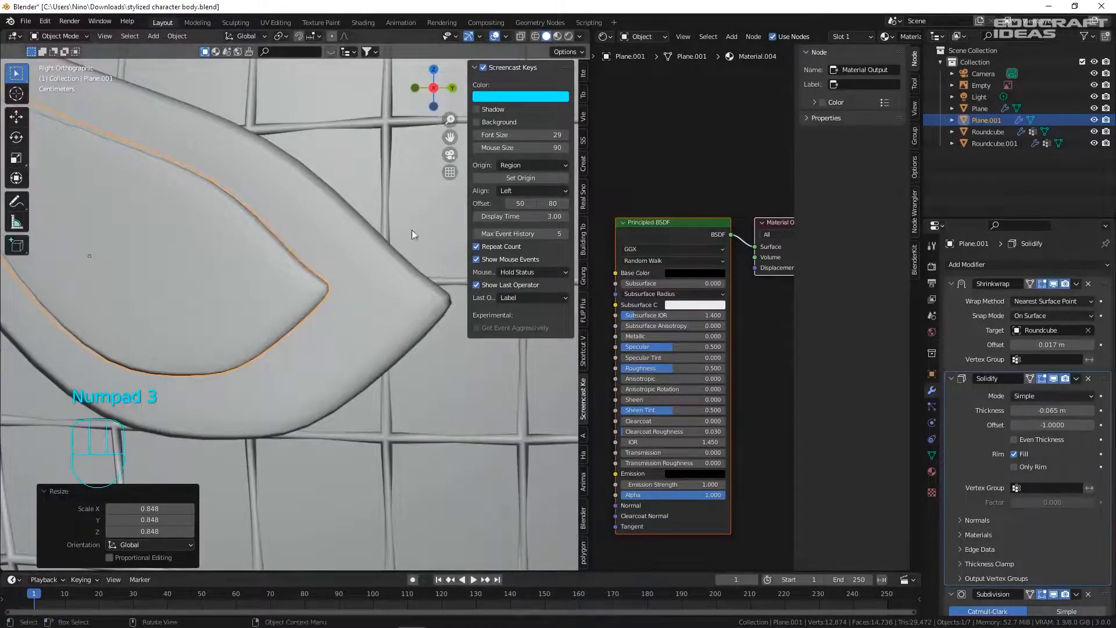
middle_click_drag(131, 217, 252, 224, "shift")
- Frame the character's head in the viewport and save the file
left_click(294, 186)
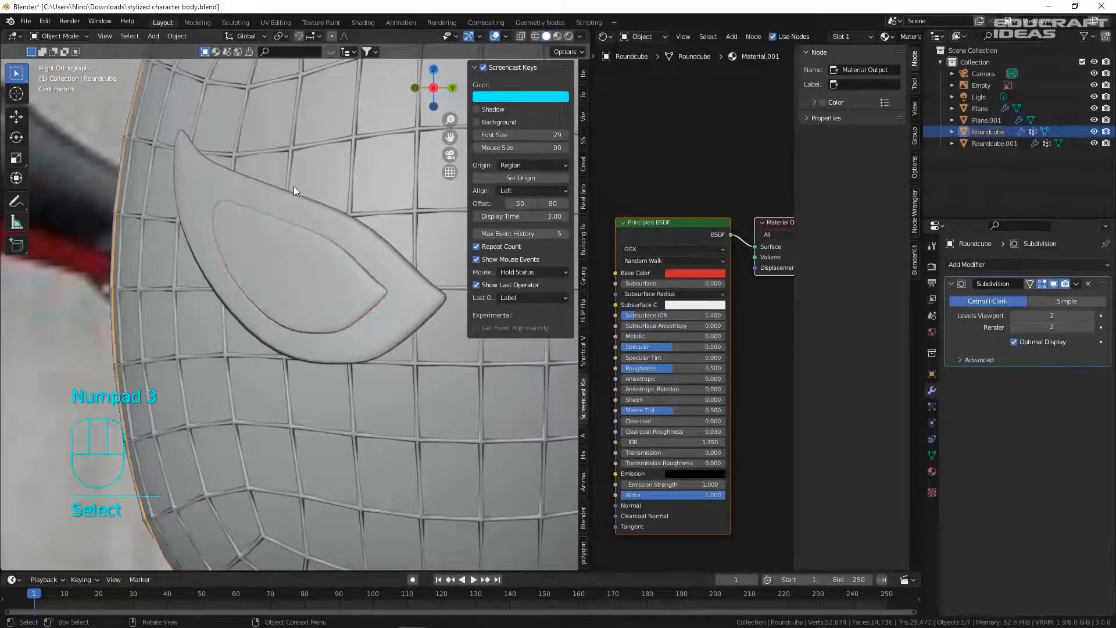
scroll(293, 186, "down", 5)
scroll(293, 186, "down", 1)
middle_click_drag(219, 177, 417, 231, "shift")
scroll(350, 223, "down", 2)
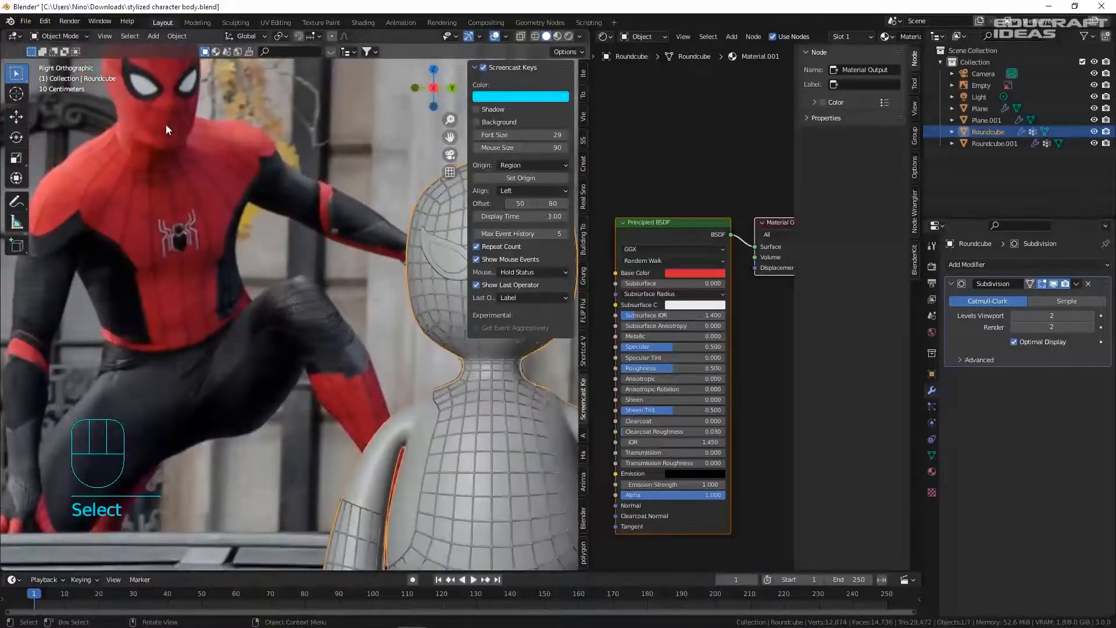
middle_click_drag(331, 169, 198, 154, "shift")
scroll(338, 241, "up", 4)
key("ctrl+s")
middle_click_drag(342, 247, 141, 237, "shift")
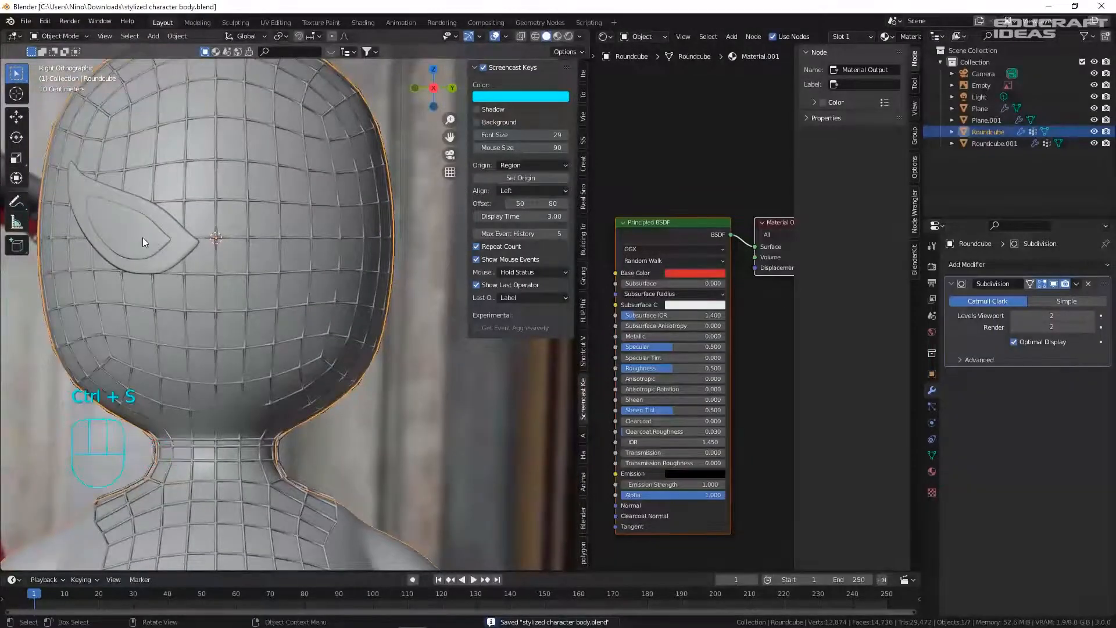
- Give the inner eye piece Plane.001 a new white Material.005 and save
left_click(142, 237)
left_click(931, 472)
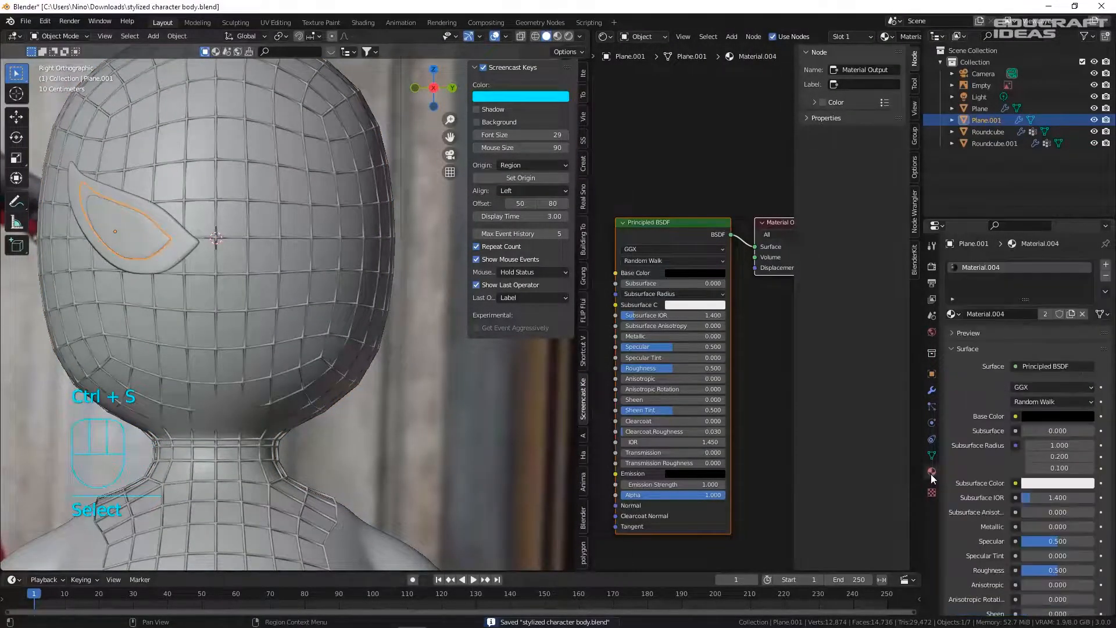
left_click(1072, 312)
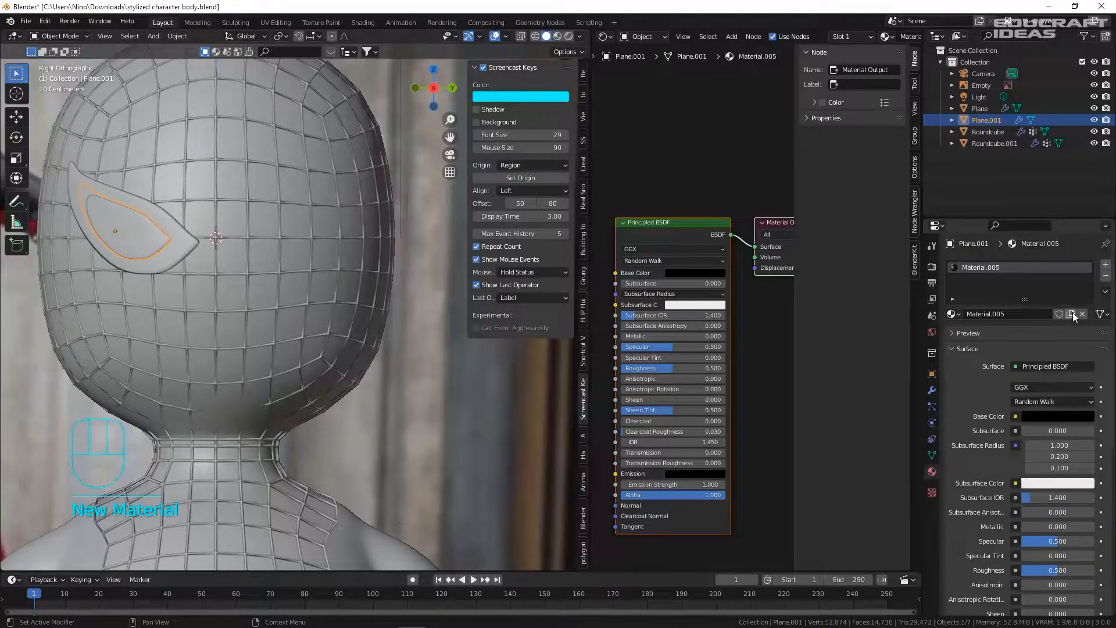
left_click(720, 273)
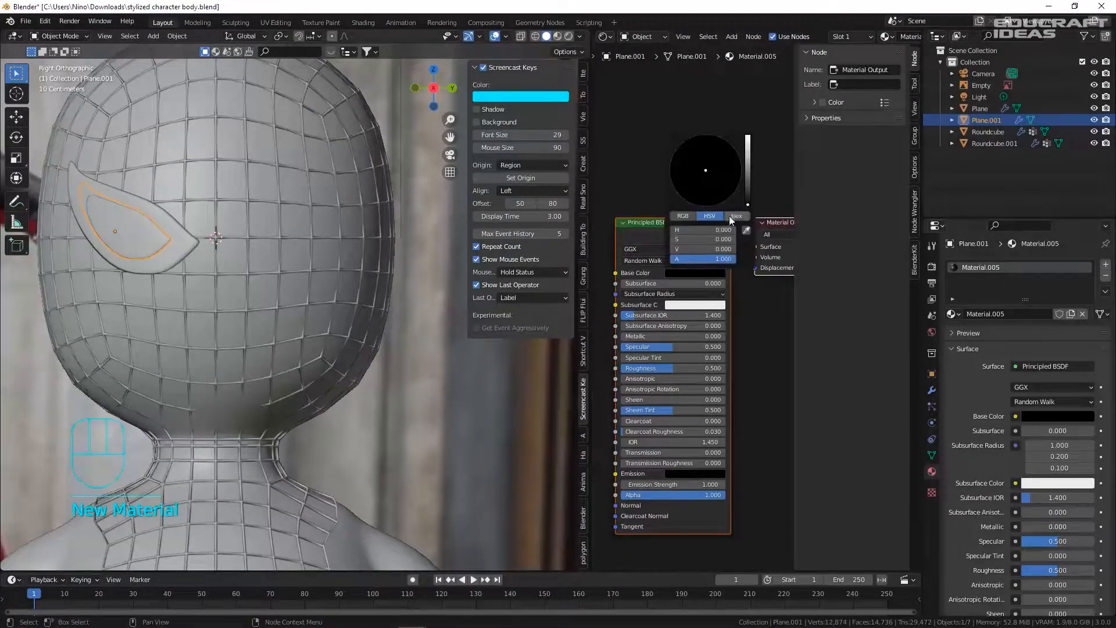
left_click(747, 151)
scroll(183, 326, "down", 5)
key("ctrl+s")
middle_click_drag(188, 305, 245, 305, "shift")
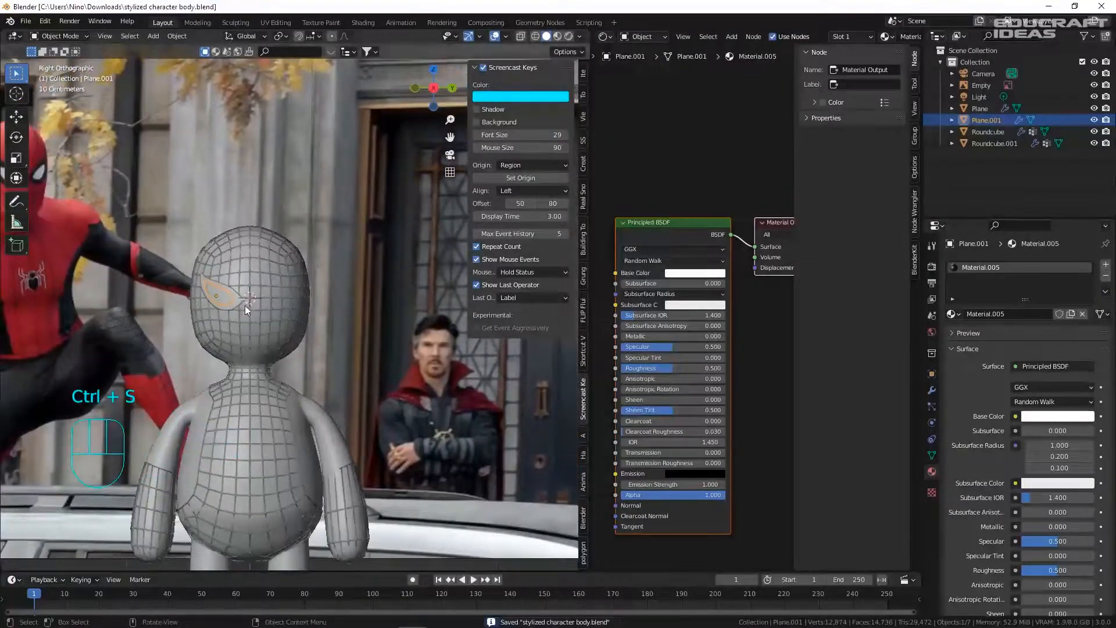
scroll(246, 305, "up", 3)
- Move the eye pieces' origins to the 3D cursor
right_click(244, 305)
mouse_move(213, 341)
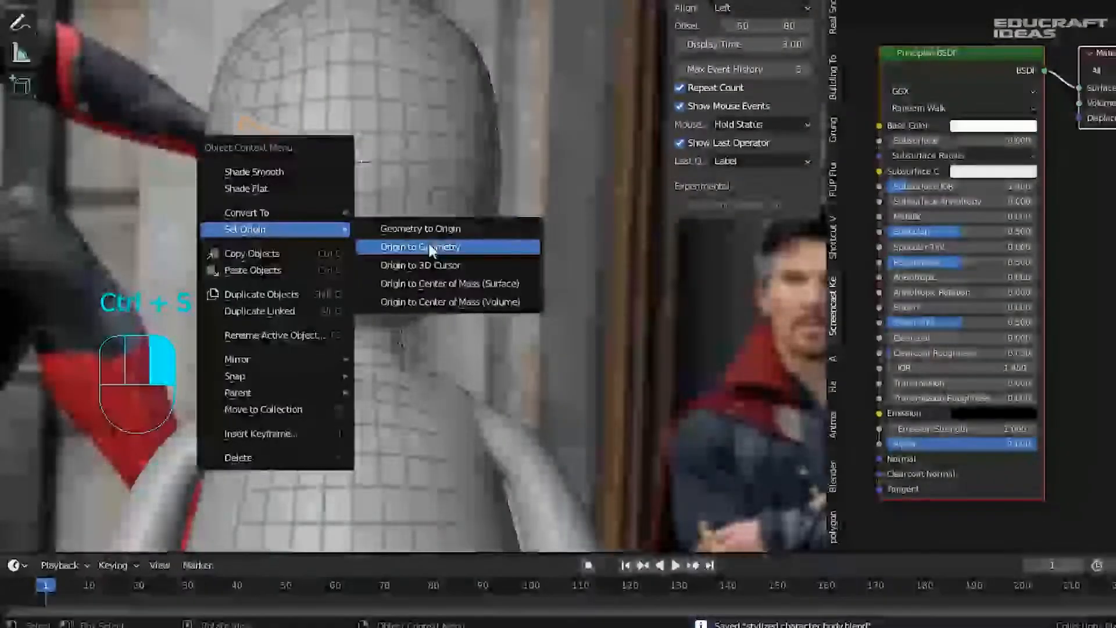
left_click(421, 265)
scroll(409, 229, "up", 5)
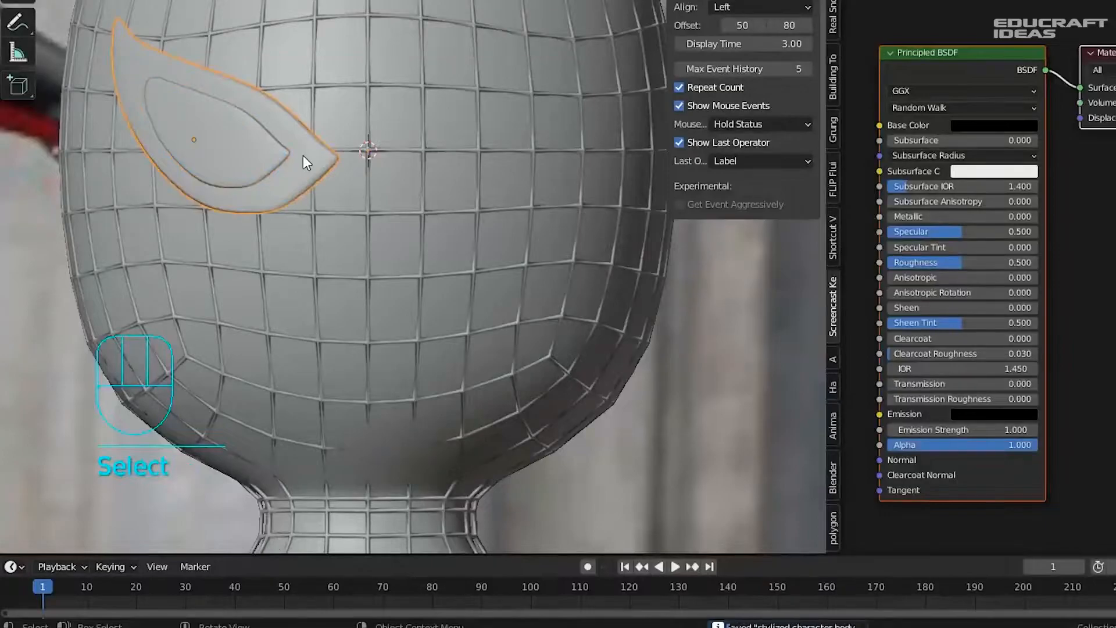
right_click(302, 155)
mouse_move(302, 156)
left_click(446, 207)
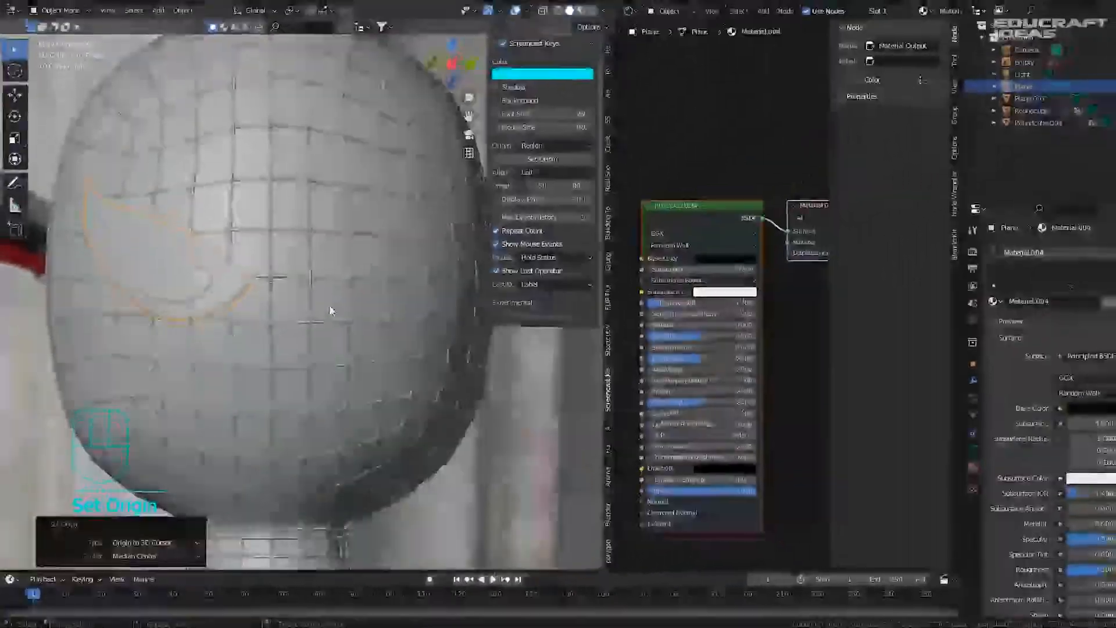
- Add a Y-axis Mirror modifier to the eye plane and apply all its transforms
left_click(953, 338)
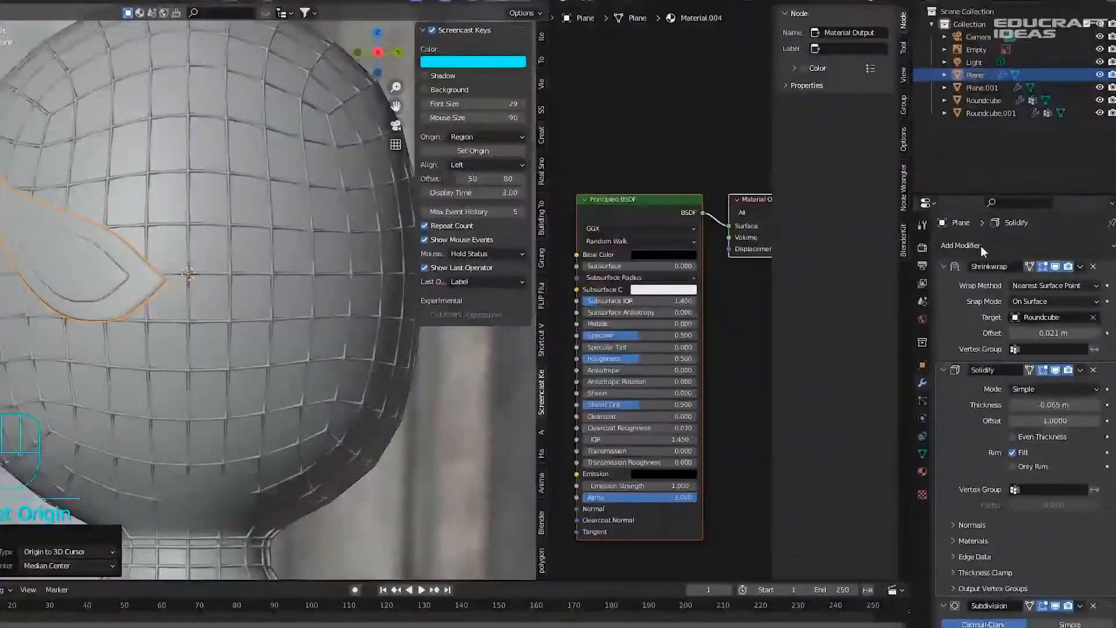
left_click(980, 245)
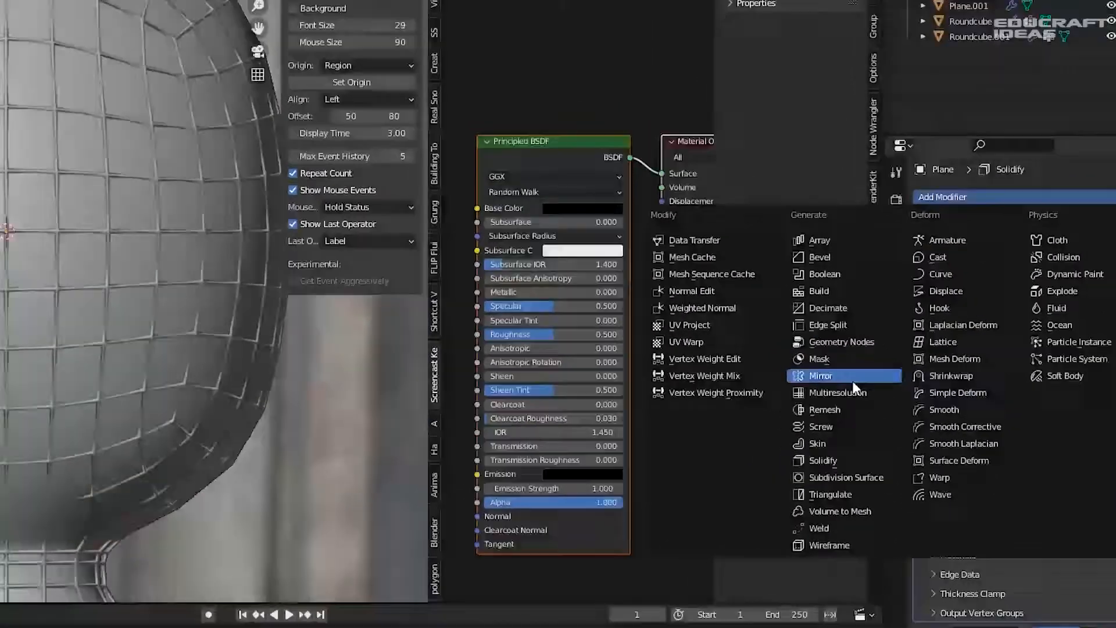
left_click(775, 358)
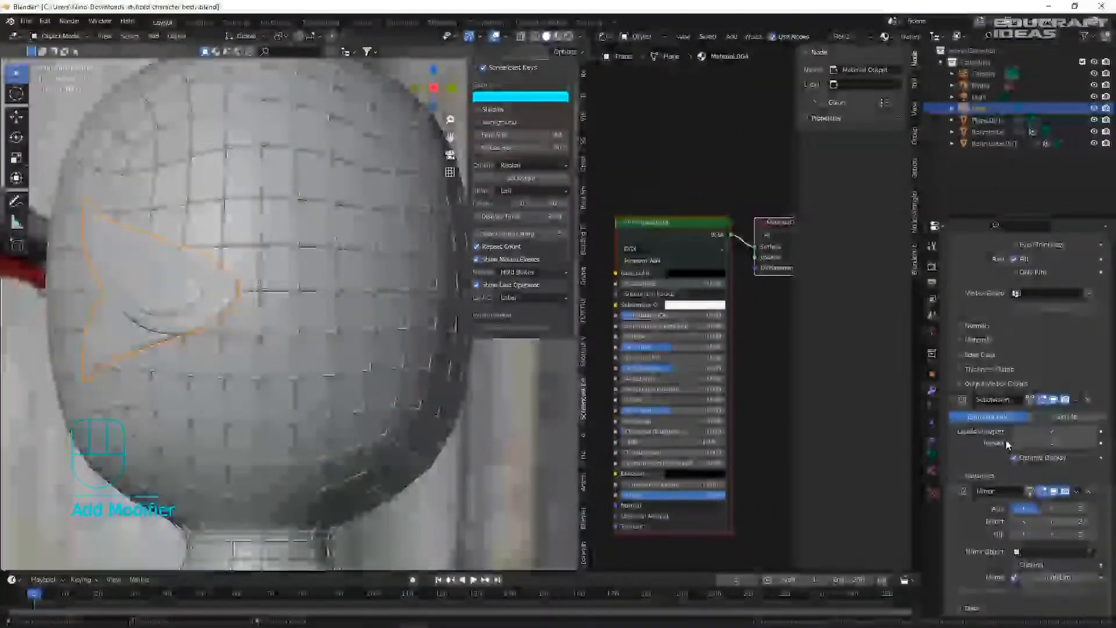
left_click(1024, 508)
left_click(1051, 508)
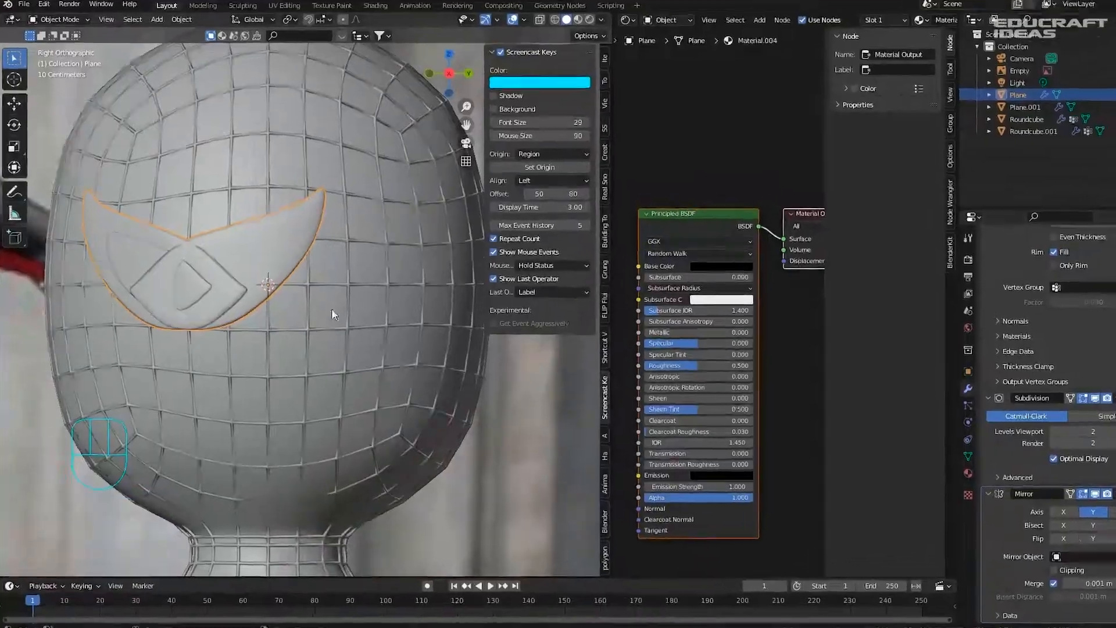
key("ctrl+a")
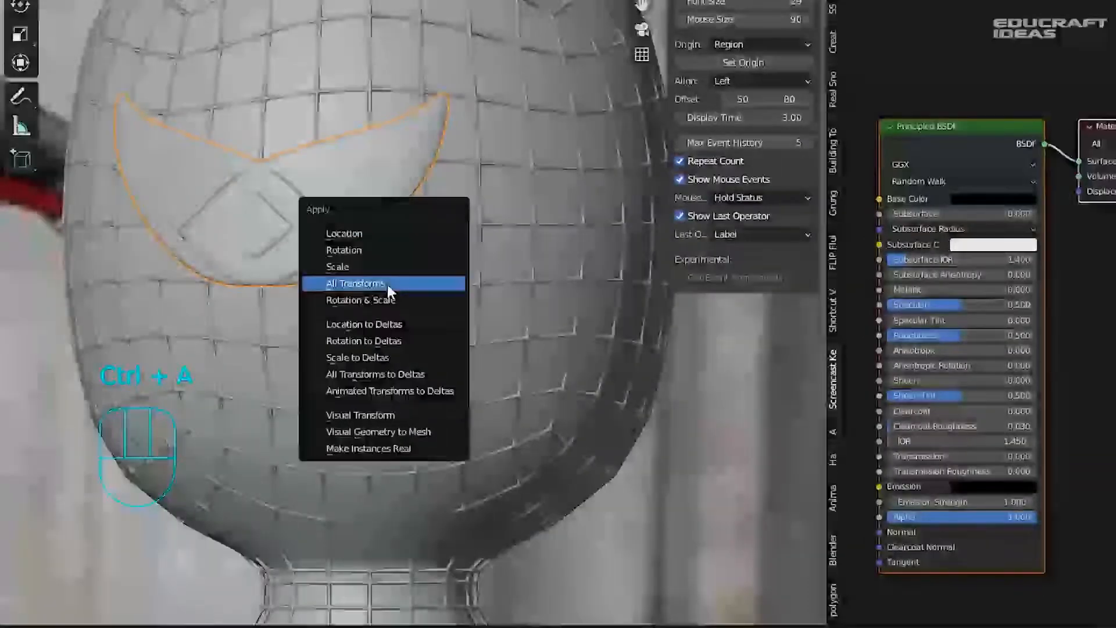
left_click(387, 284)
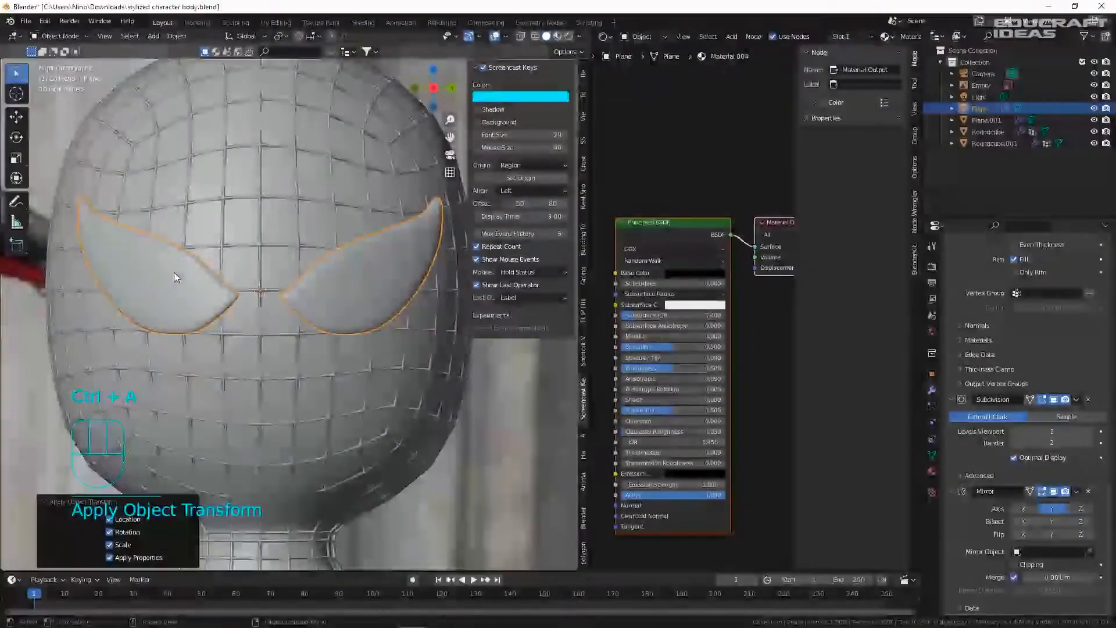
- Select the eye piece, inspect it from the side, and undo the recent eye changes
left_click(174, 272)
middle_click_drag(217, 291, 218, 254)
scroll(294, 270, "down", 4)
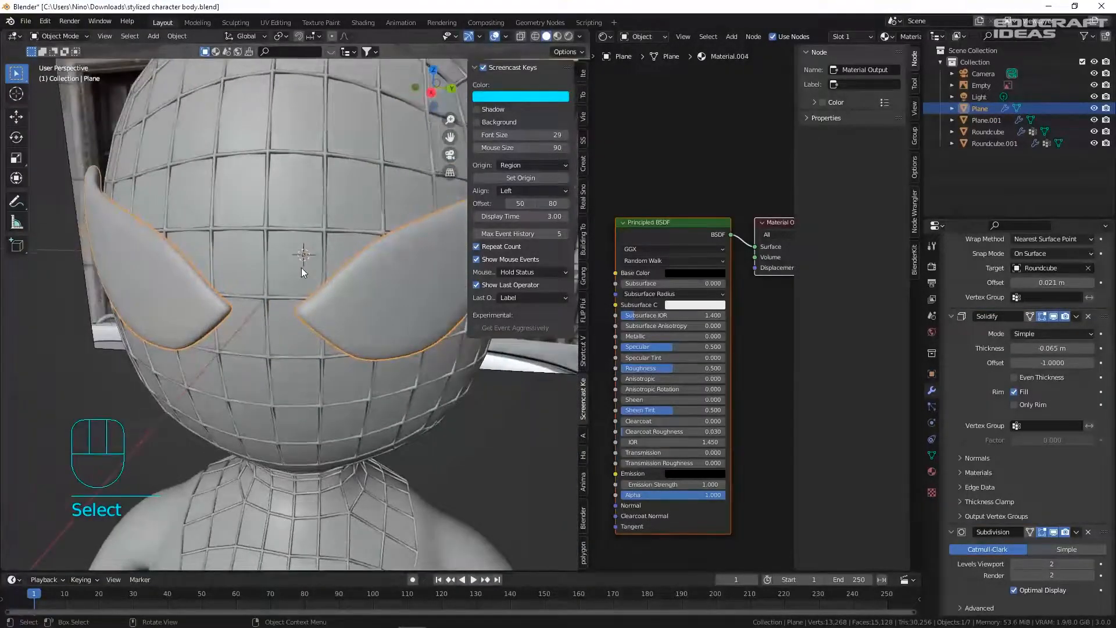
scroll(228, 262, "up", 3)
key("ctrl+z")
key("ctrl+z")
key("ctrl+z")
middle_click_drag(223, 261, 279, 247)
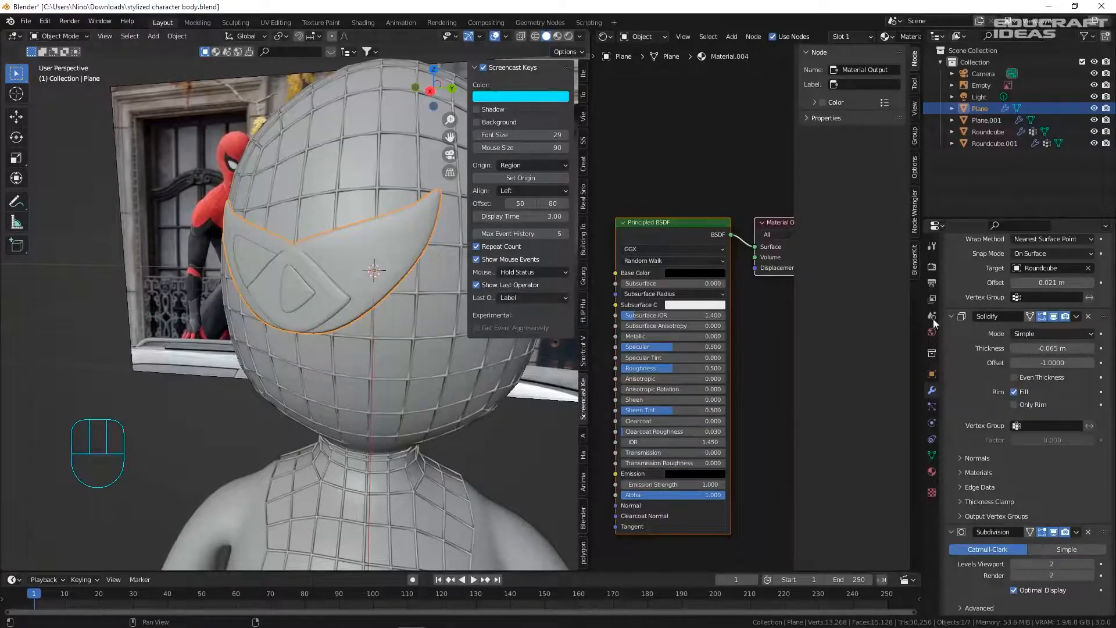
scroll(966, 322, "up", 3)
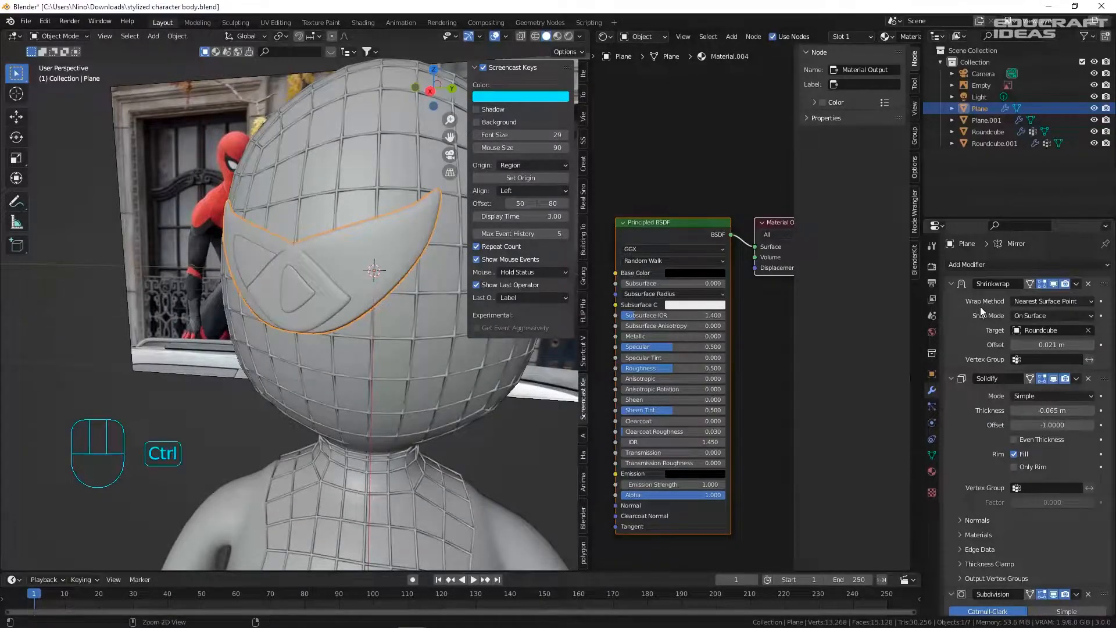
- Apply the eye's Shrinkwrap, Solidify and Subdivision modifiers and all its transforms
key("ctrl+a")
key("ctrl+a")
key("ctrl+a")
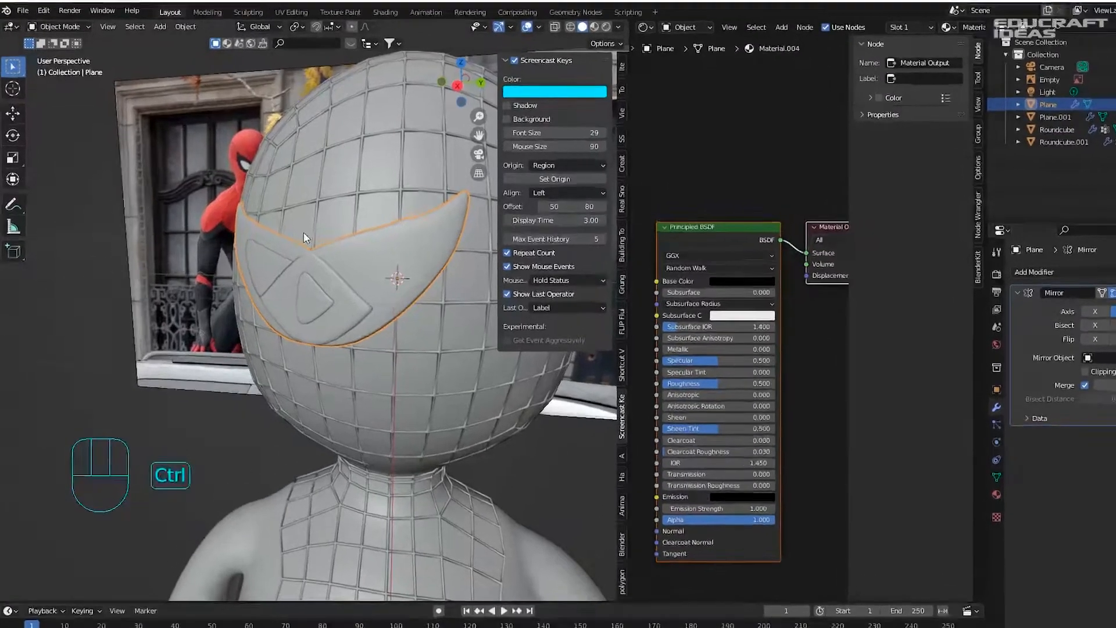
key("ctrl+a")
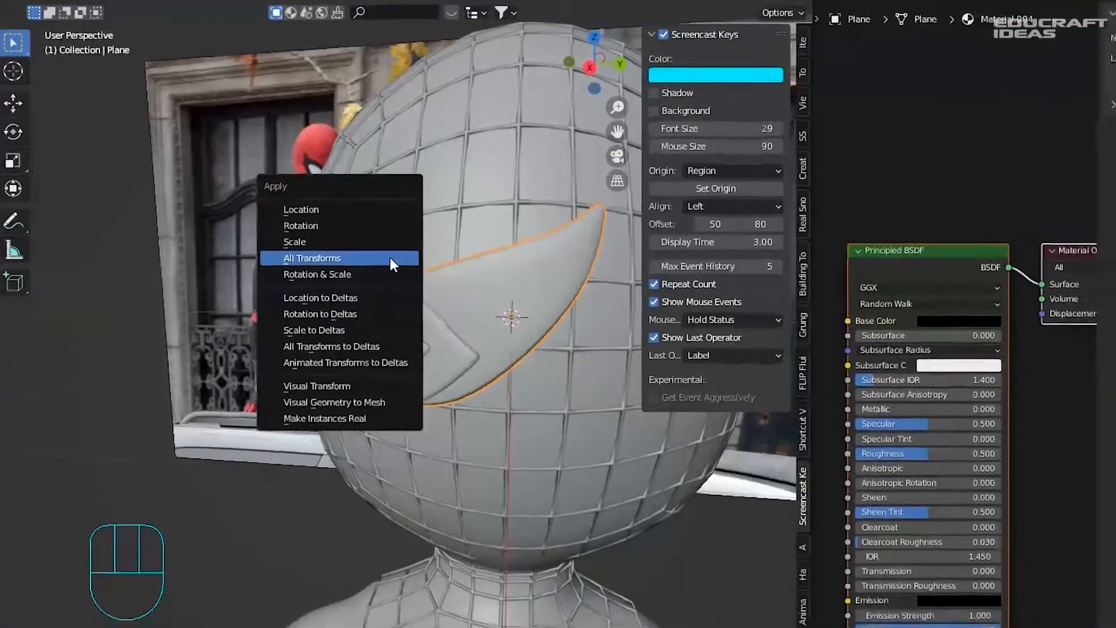
left_click(406, 260)
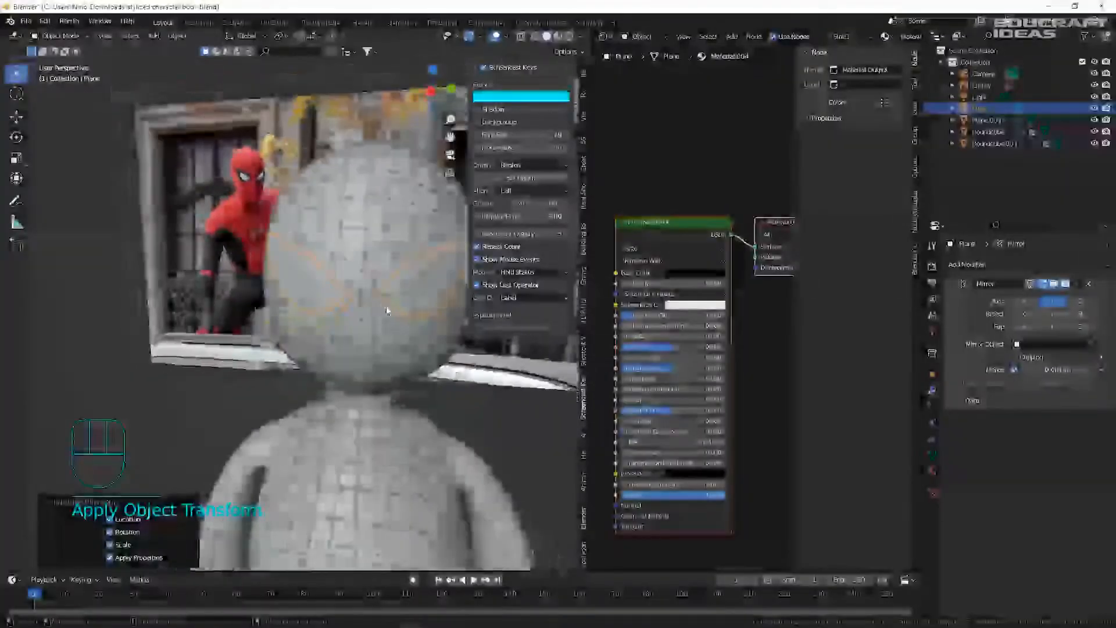
middle_click_drag(383, 305, 265, 284, "shift")
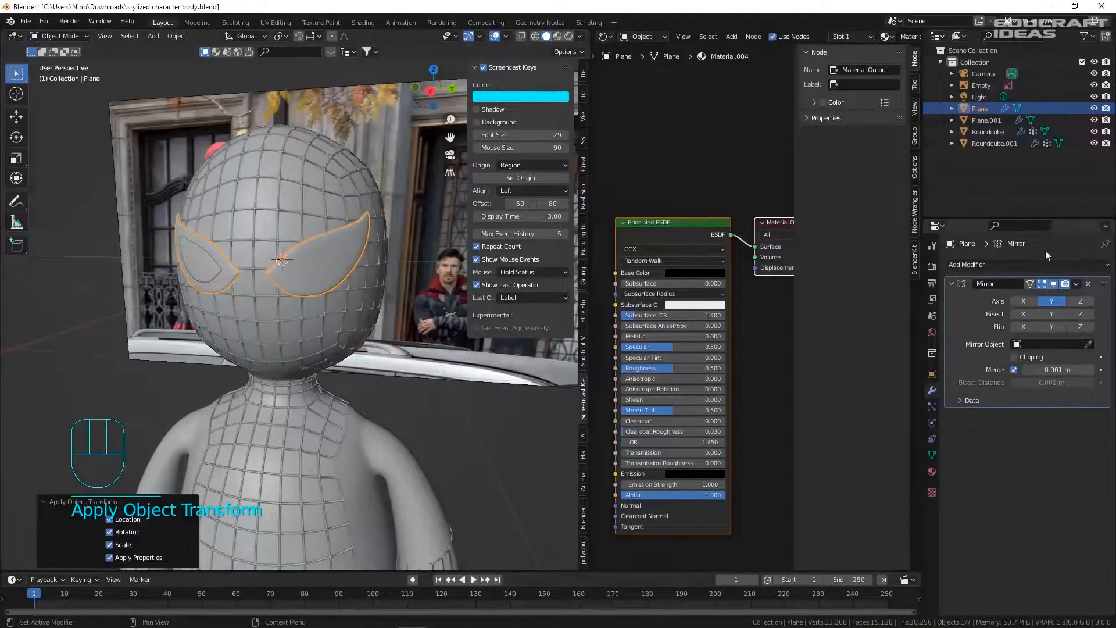
middle_click_drag(270, 260, 278, 260)
- On the left eye, apply Shrinkwrap and Solidify, add a Y-axis Mirror, and apply all transforms
left_click(208, 262)
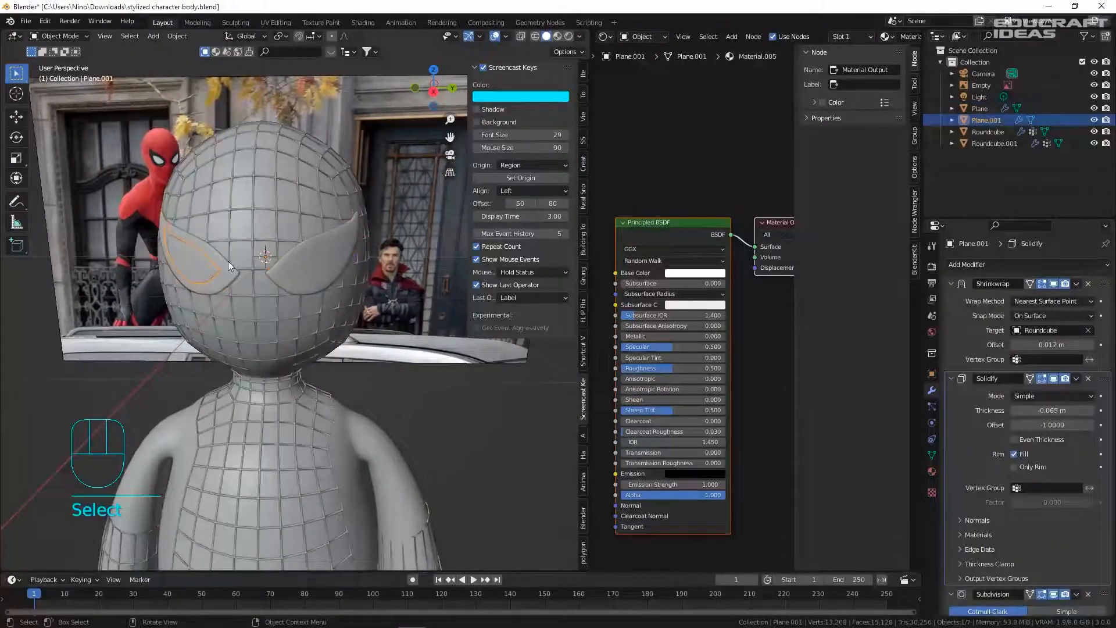
key("ctrl+a")
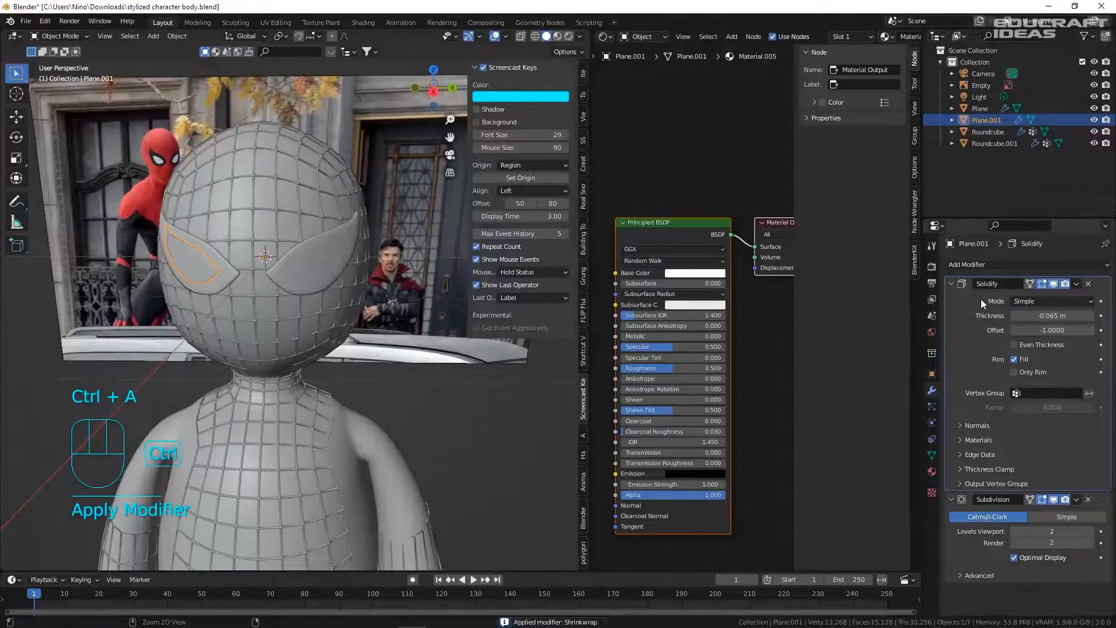
key("ctrl+a")
key("ctrl+a")
left_click(996, 265)
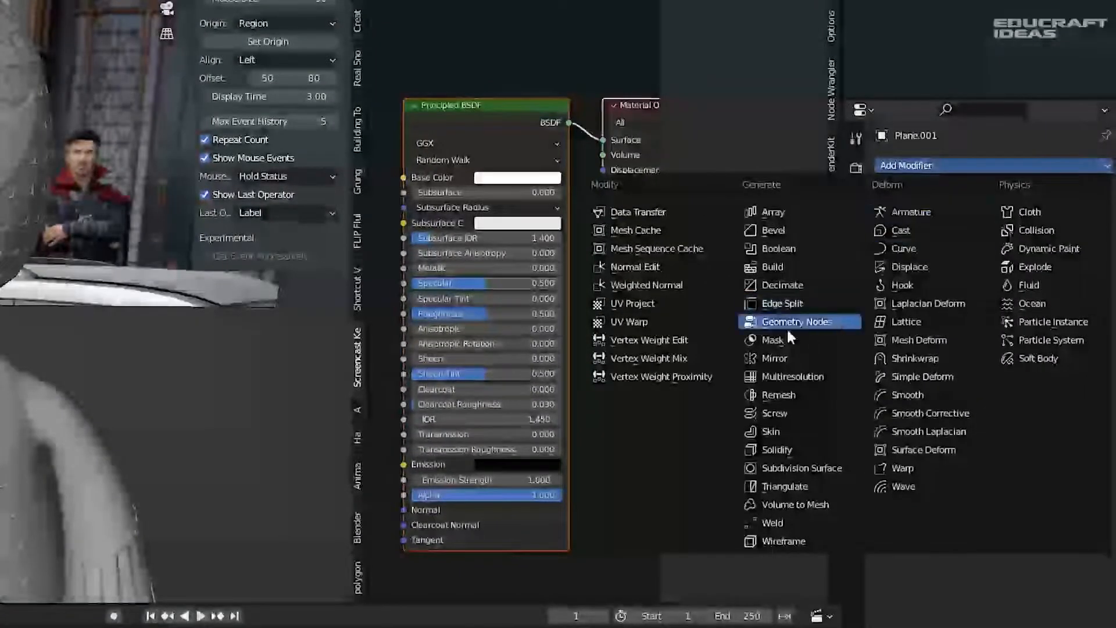
left_click(770, 359)
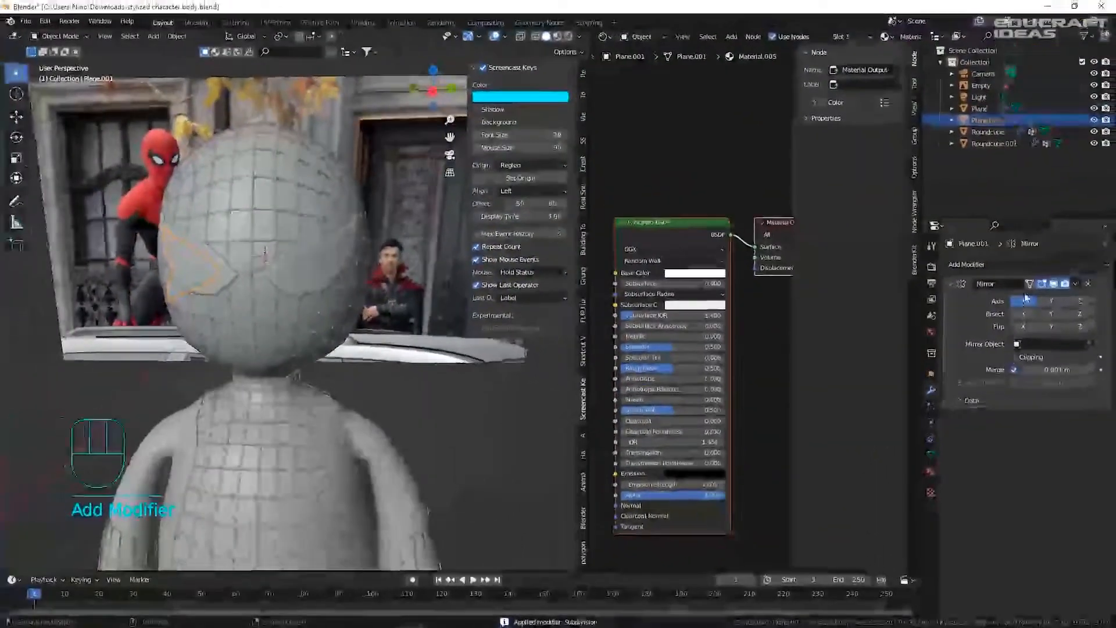
left_click(1025, 283)
left_click(1054, 283)
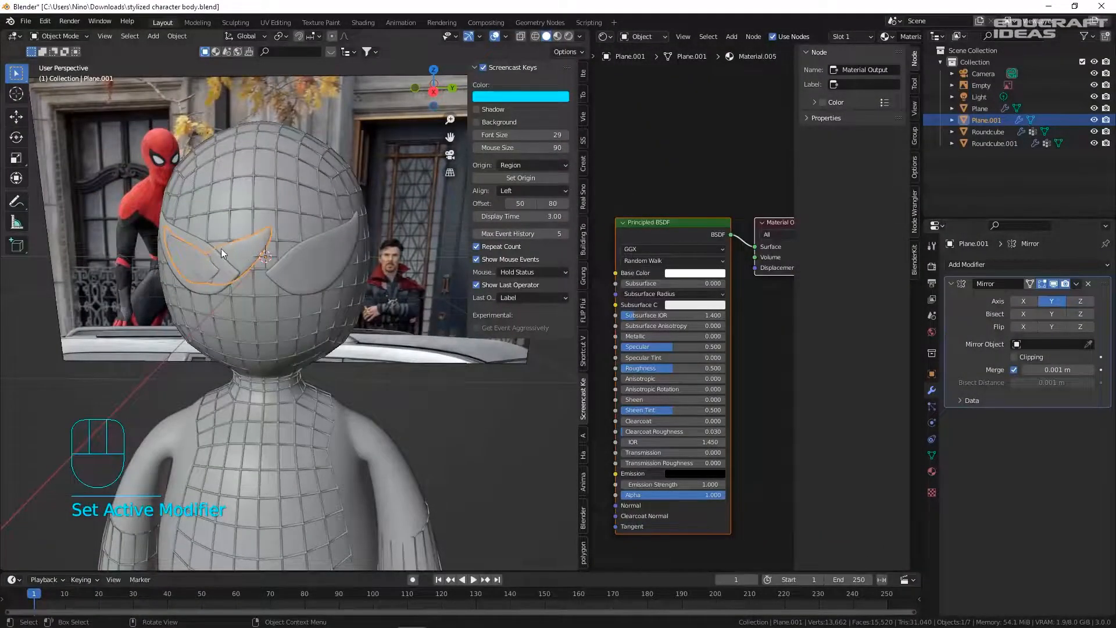
key("ctrl+a")
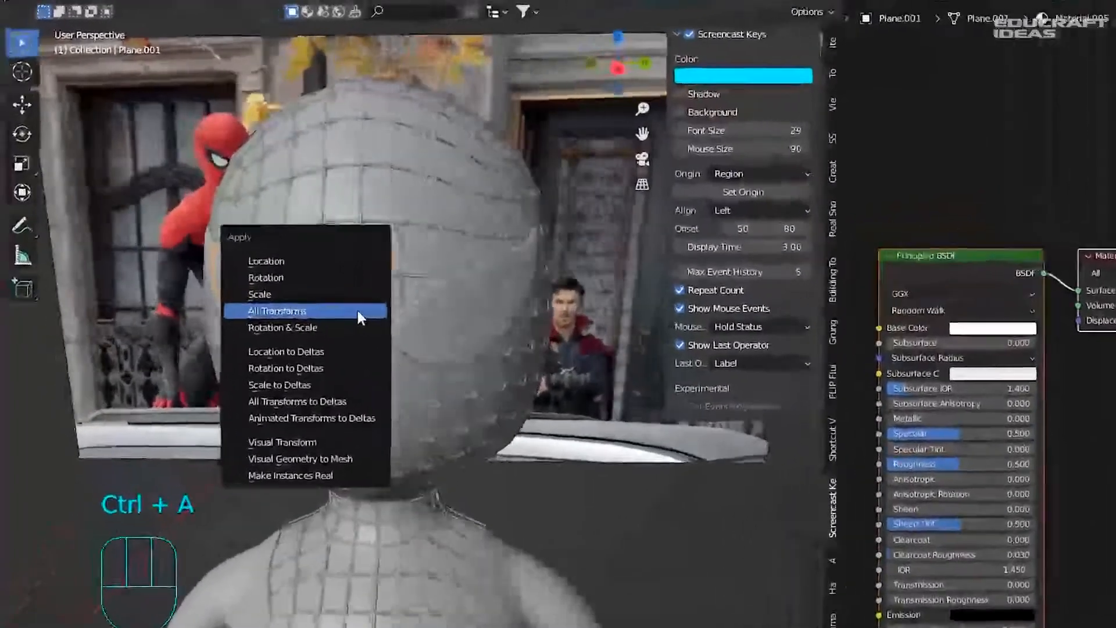
left_click(357, 310)
- Switch the viewport to rendered shading and delete the reference-image Empty
left_click(622, 453)
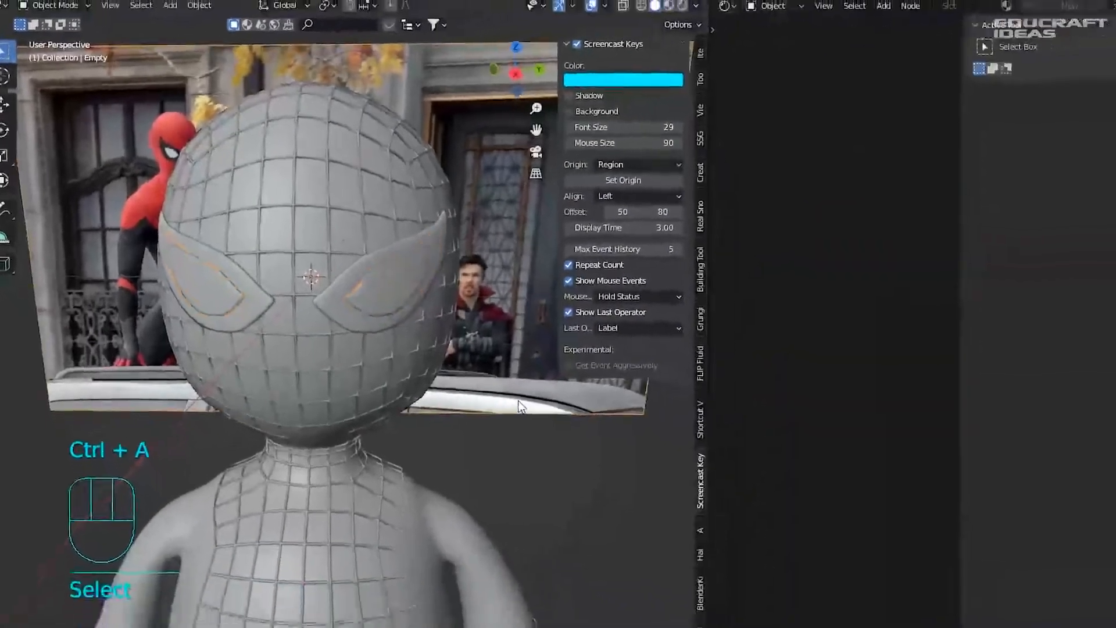
key("KP_3")
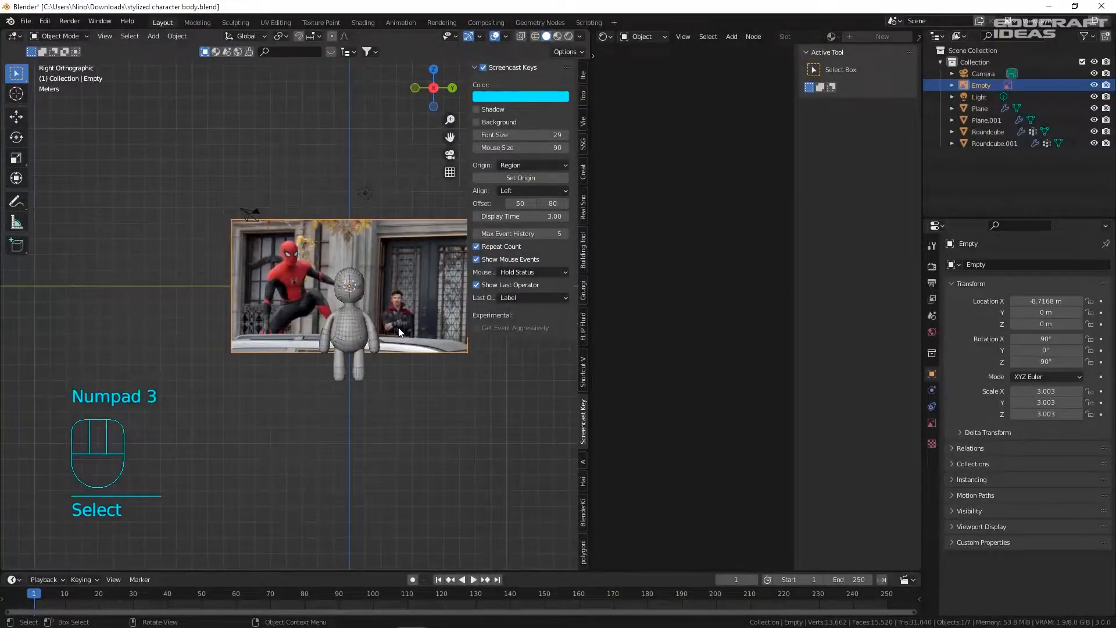
scroll(363, 309, "up", 7)
key("ctrl+s")
middle_click_drag(347, 305, 289, 271, "shift")
left_click(569, 36)
middle_click_drag(176, 208, 285, 253, "shift")
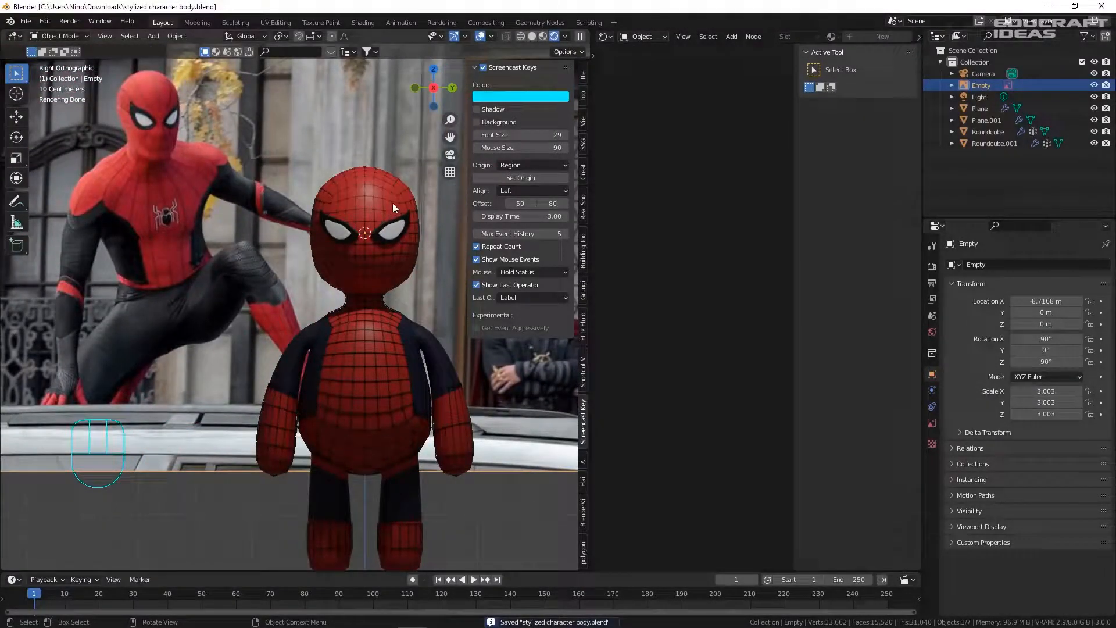
key("Delete")
scroll(312, 287, "down", 5)
middle_click_drag(312, 287, 349, 318)
- Add a plane mesh and position it just under the character's feet
key("shift+a")
mouse_move(349, 319)
left_click(400, 314)
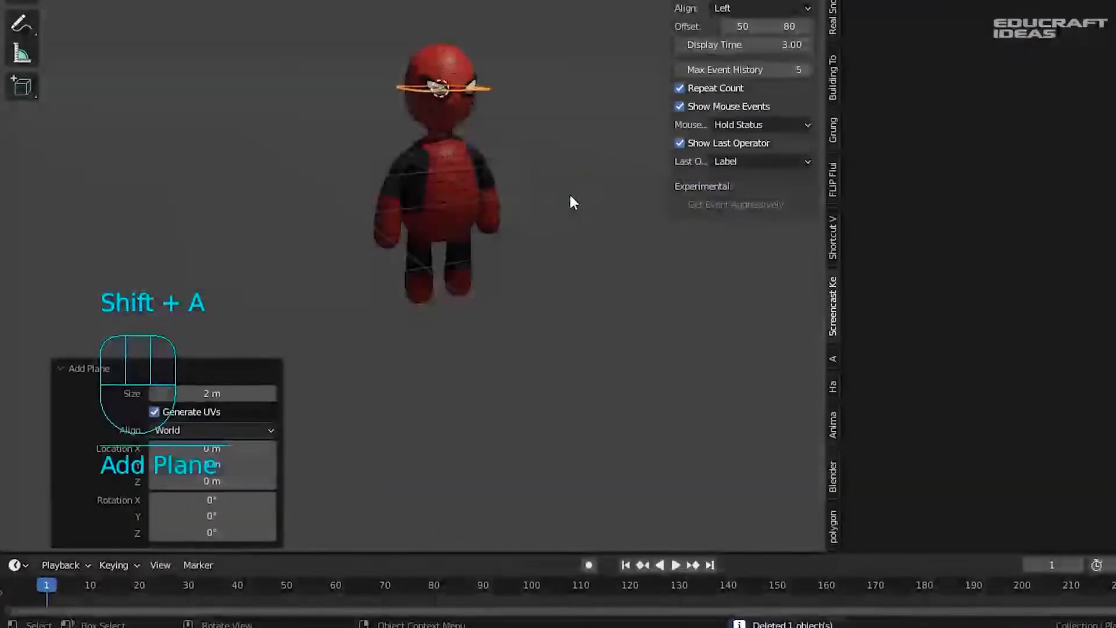
key("g")
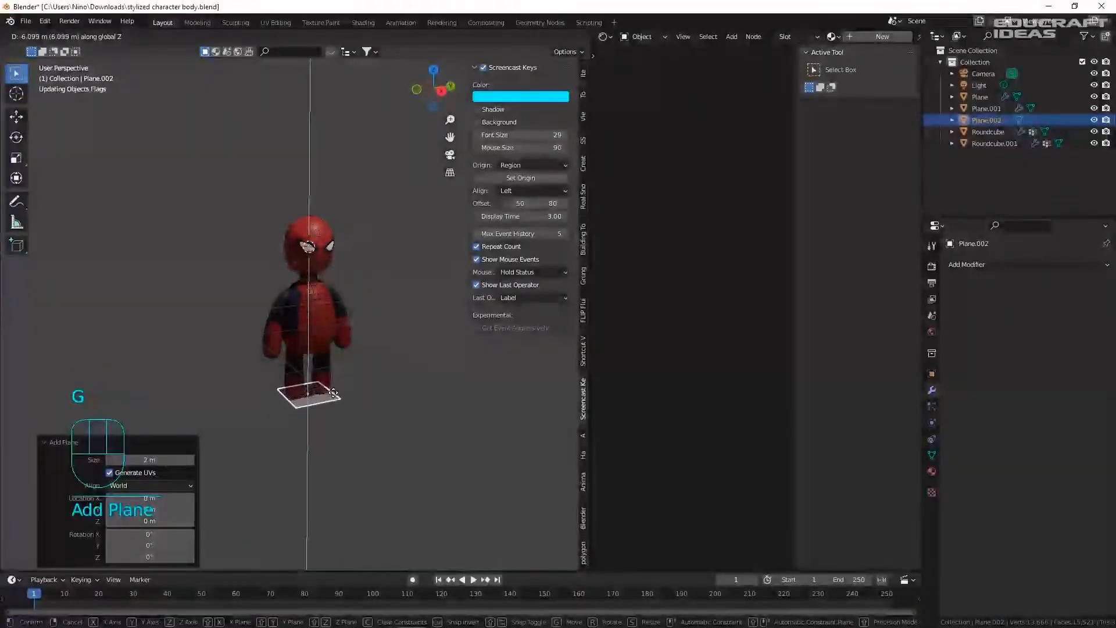
left_click(465, 301)
key("KP_3")
scroll(330, 371, "up", 5)
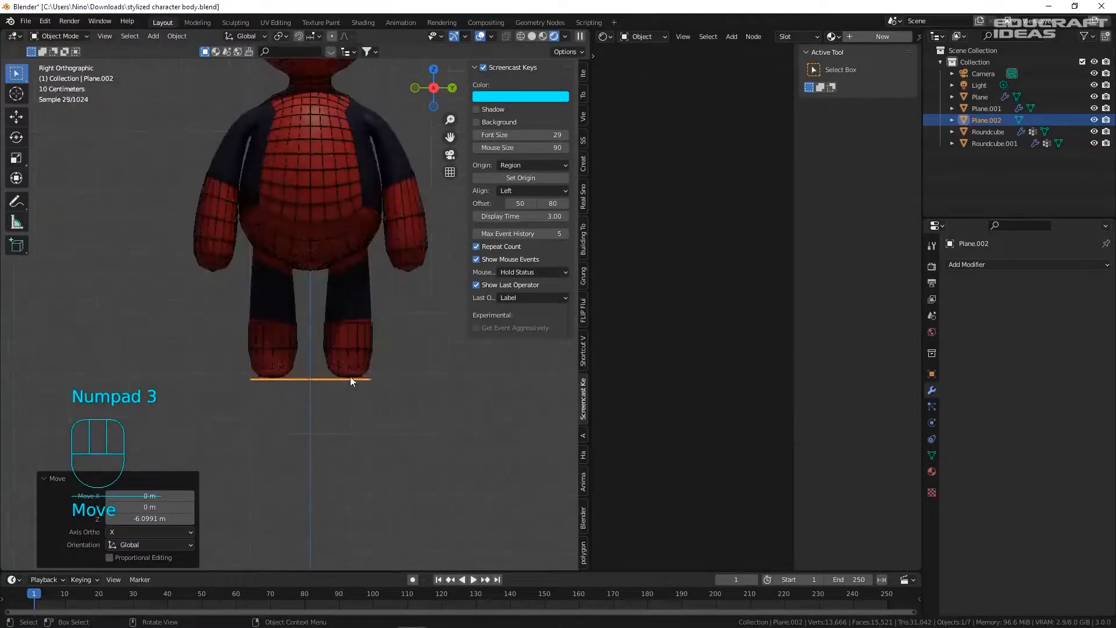
key("g")
left_click(361, 379)
- Scale the floor plane to about 15.159 and view the scene through the camera
scroll(362, 378, "down", 5)
key("s")
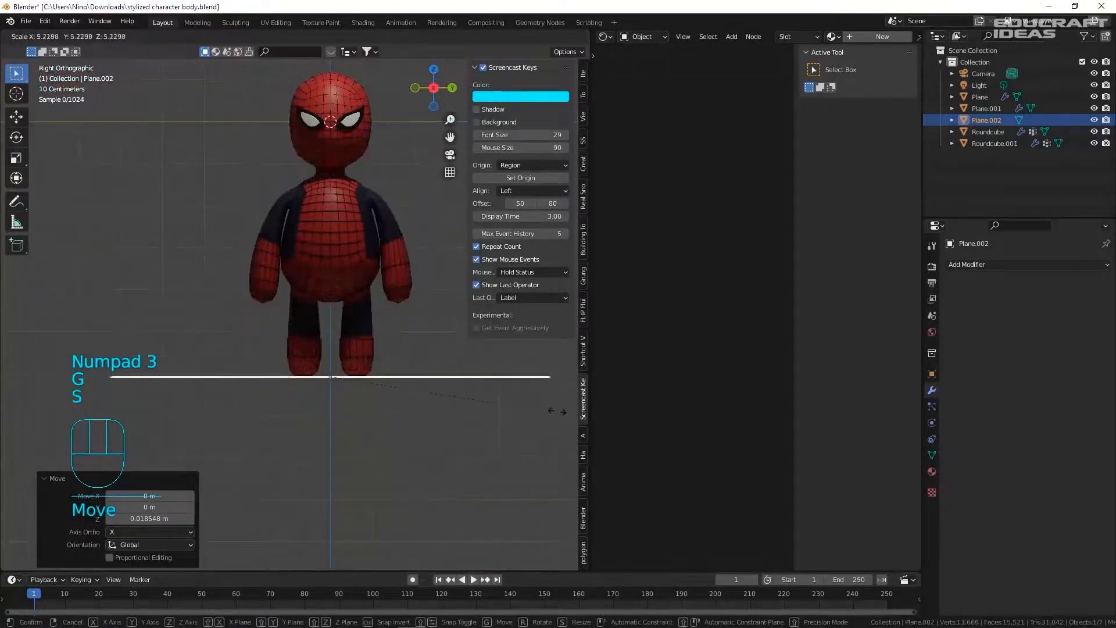
left_click(273, 414)
middle_click_drag(343, 390, 305, 405)
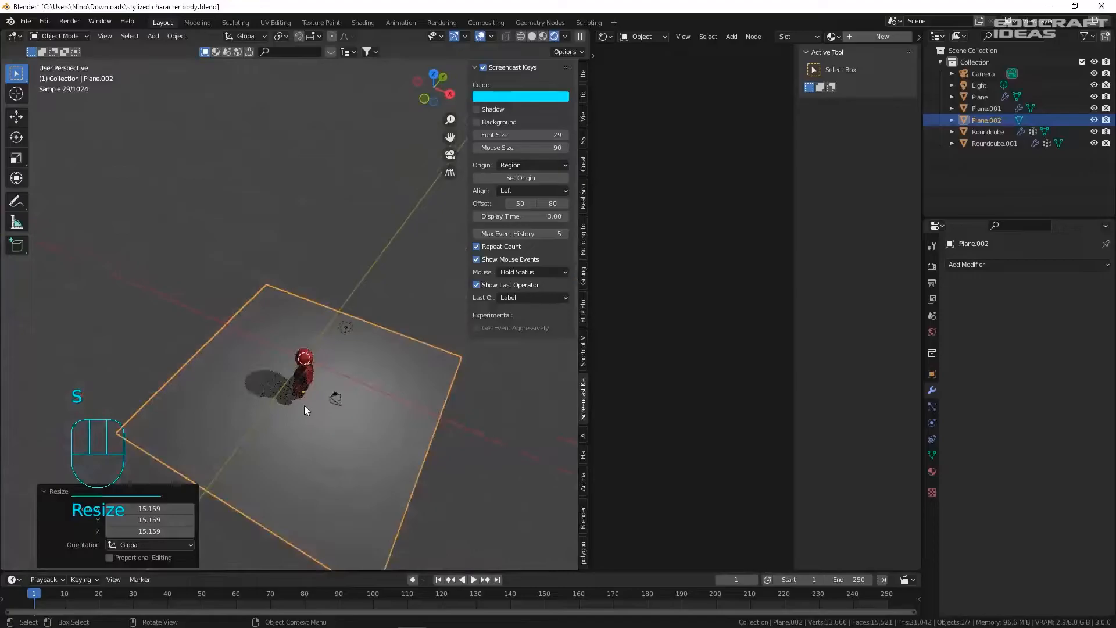
key("KP_0")
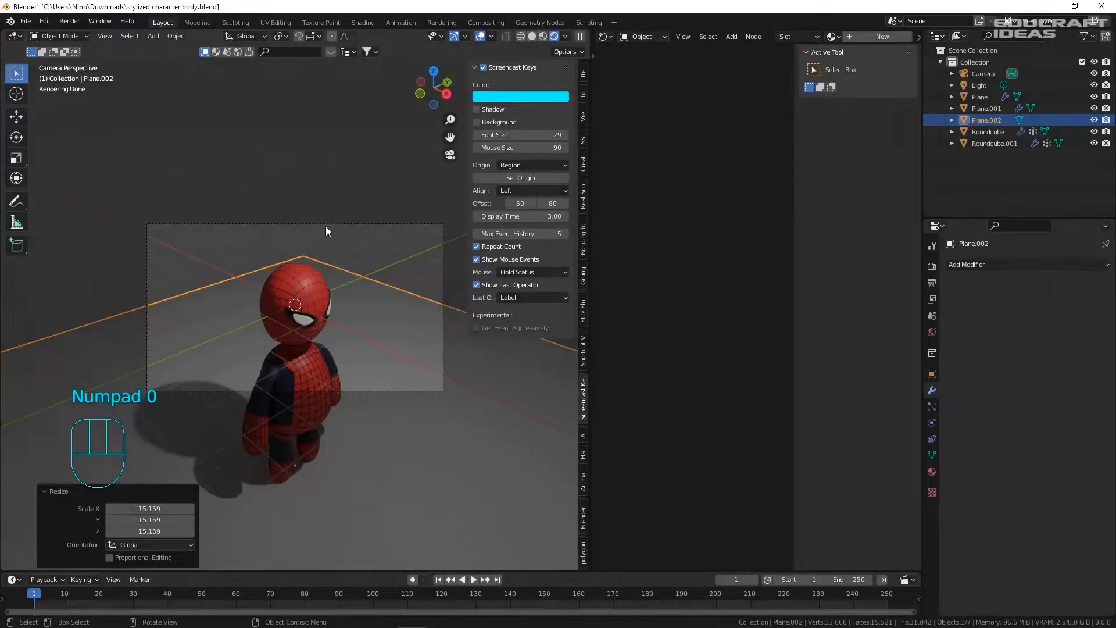
- Select the camera and fly it back away from the character
left_click(326, 224)
key("shift+f")
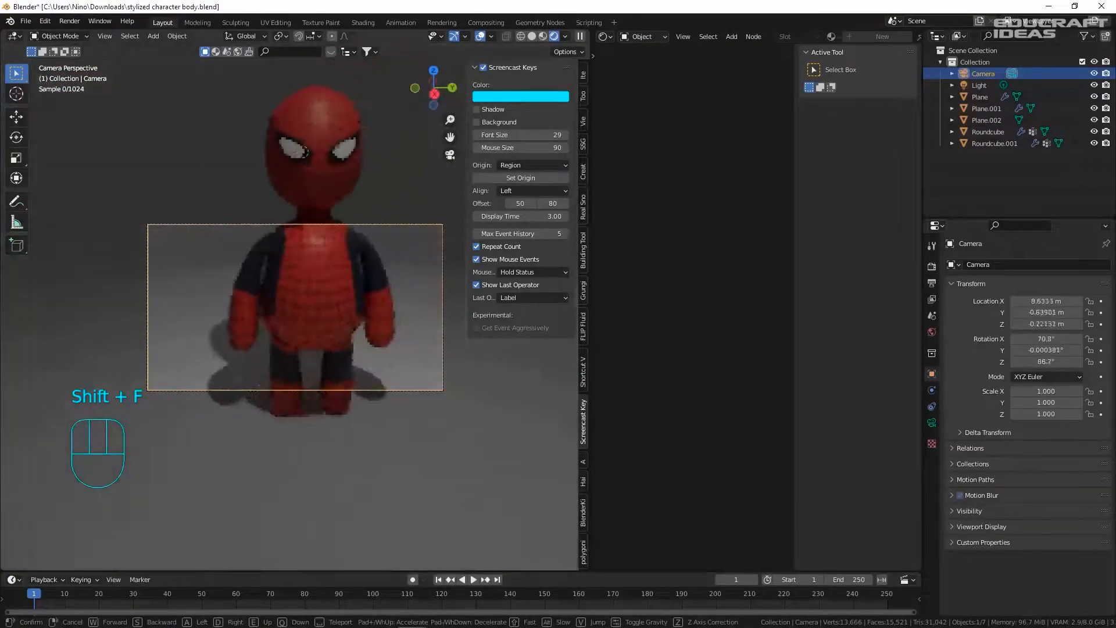
key("s")
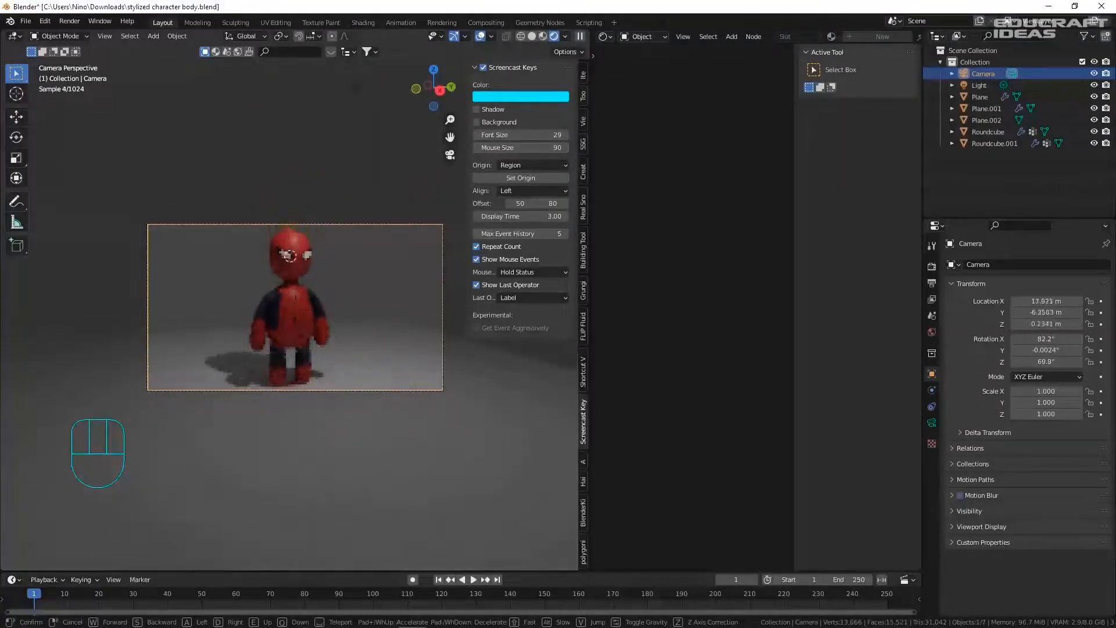
key("g")
key("g")
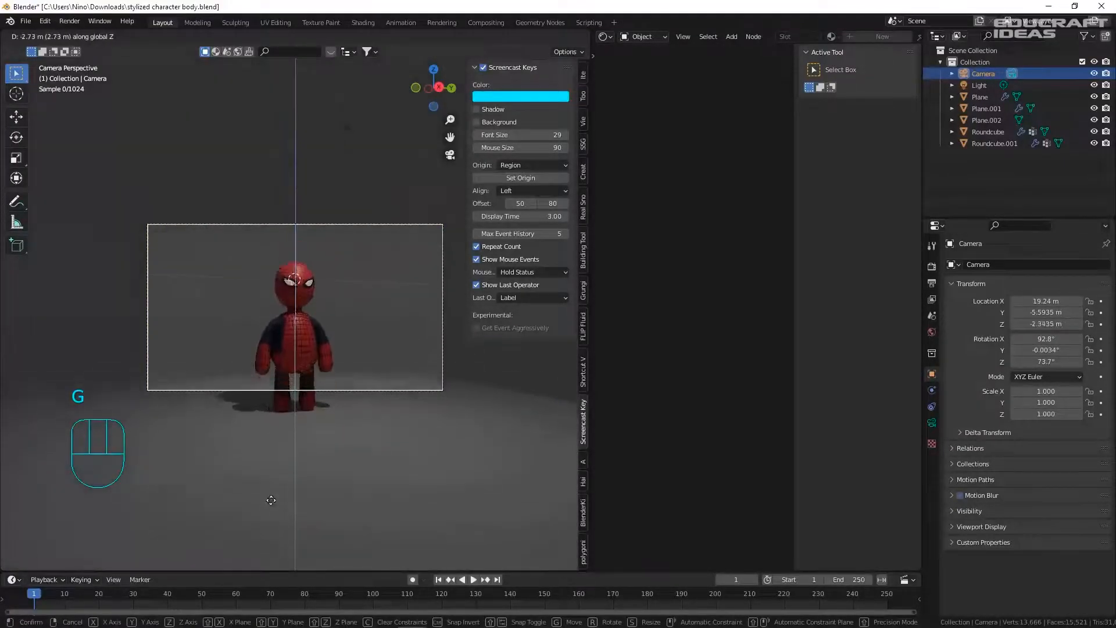
left_click(316, 305)
- Fine-tune the camera along Z so the whole character is framed on the floor, then save
key("g")
key("z")
key("z")
left_click(312, 305)
key("g")
key("z")
left_click(311, 302)
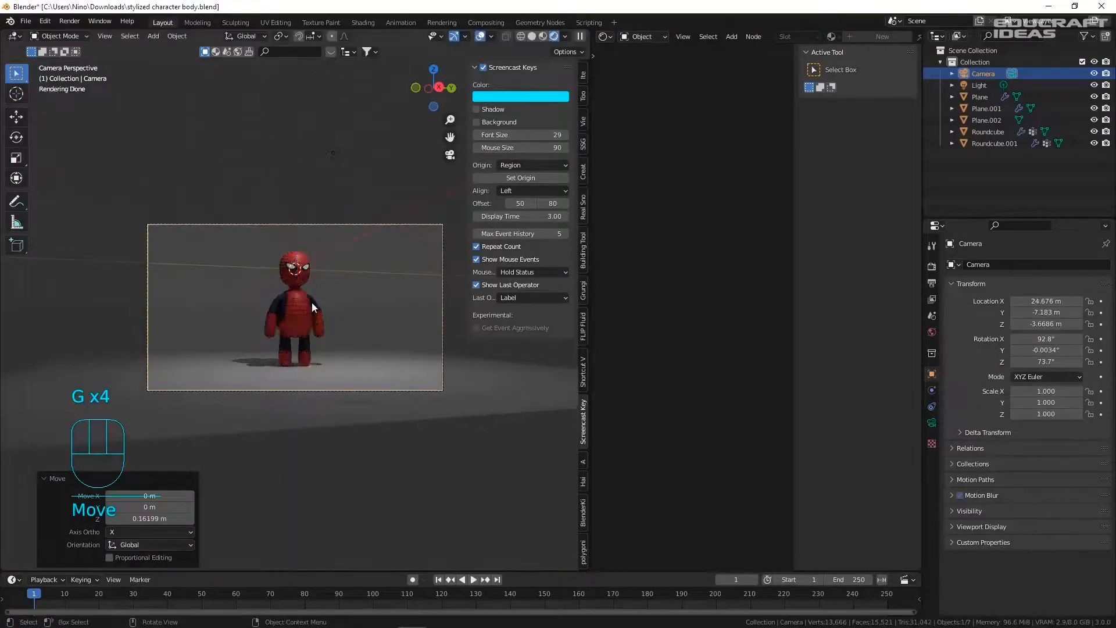
scroll(323, 245, "up", 2)
left_click(340, 114)
key("ctrl+s")
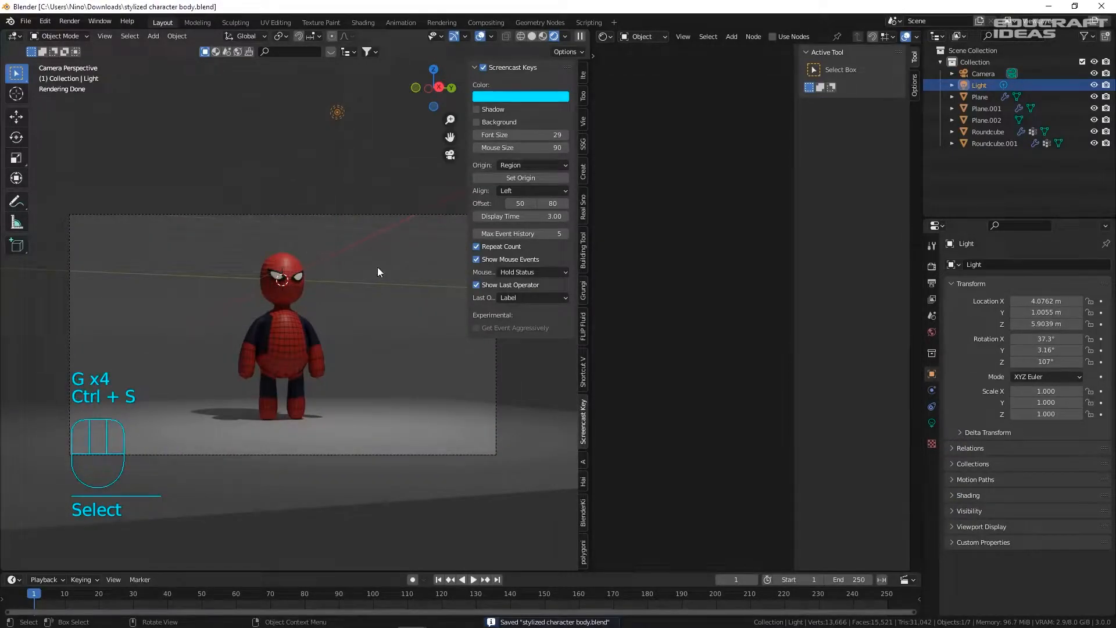
- Turn the light into an Area light and move it toward the character
left_click(931, 423)
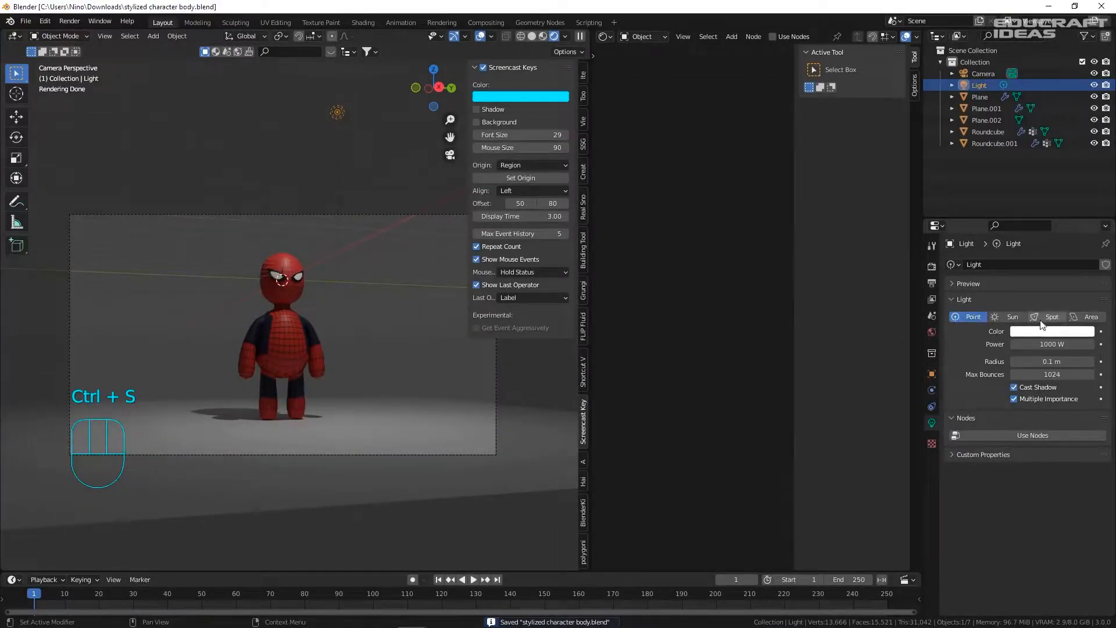
left_click(1078, 317)
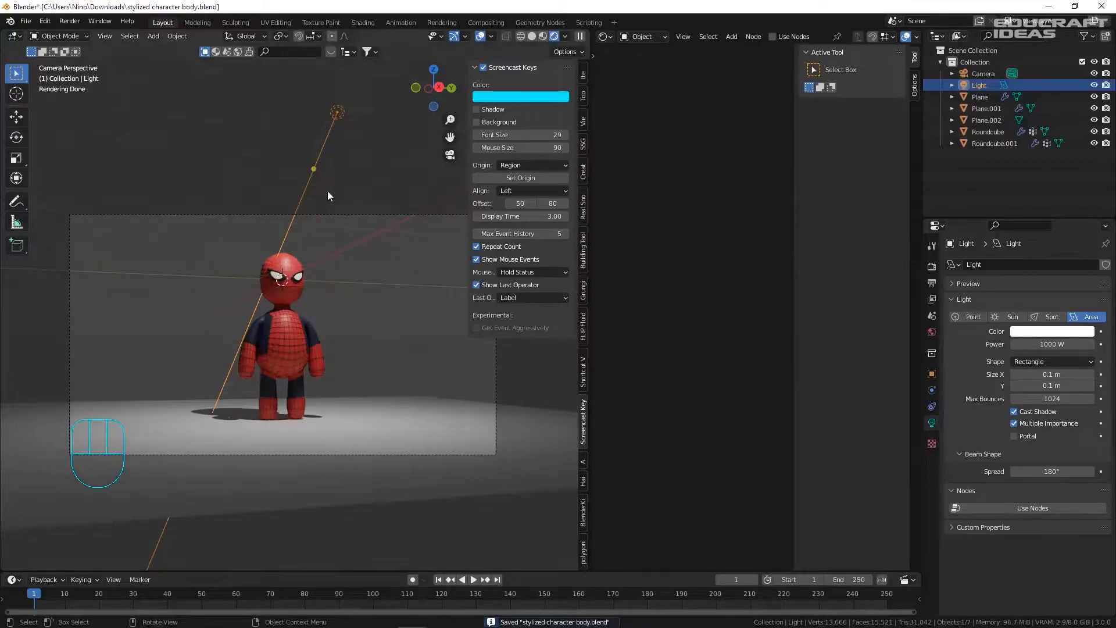
key("g")
left_click(378, 326)
- Rotate the area light and shift it along X to the character's other side
key("r")
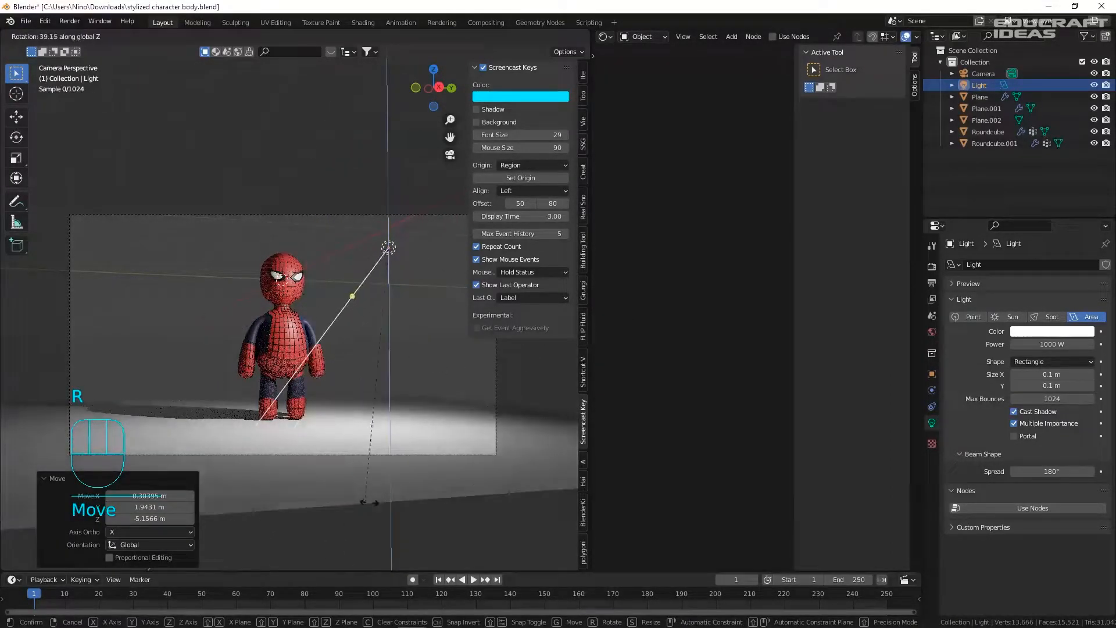
left_click(305, 423)
middle_click_drag(305, 423, 355, 395)
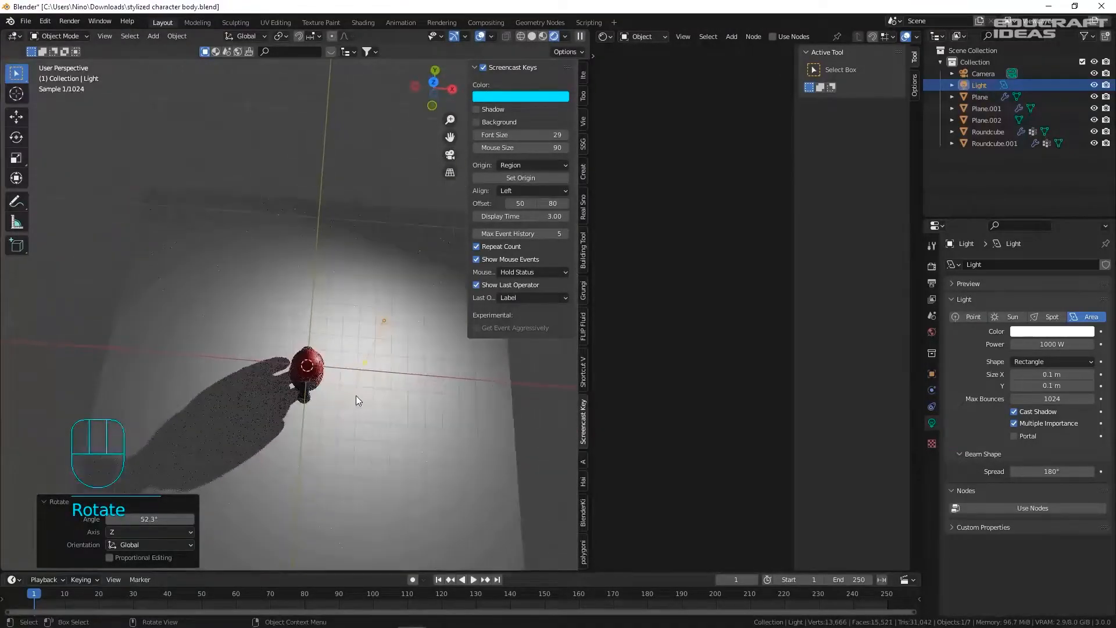
key("g")
key("x")
left_click(265, 387)
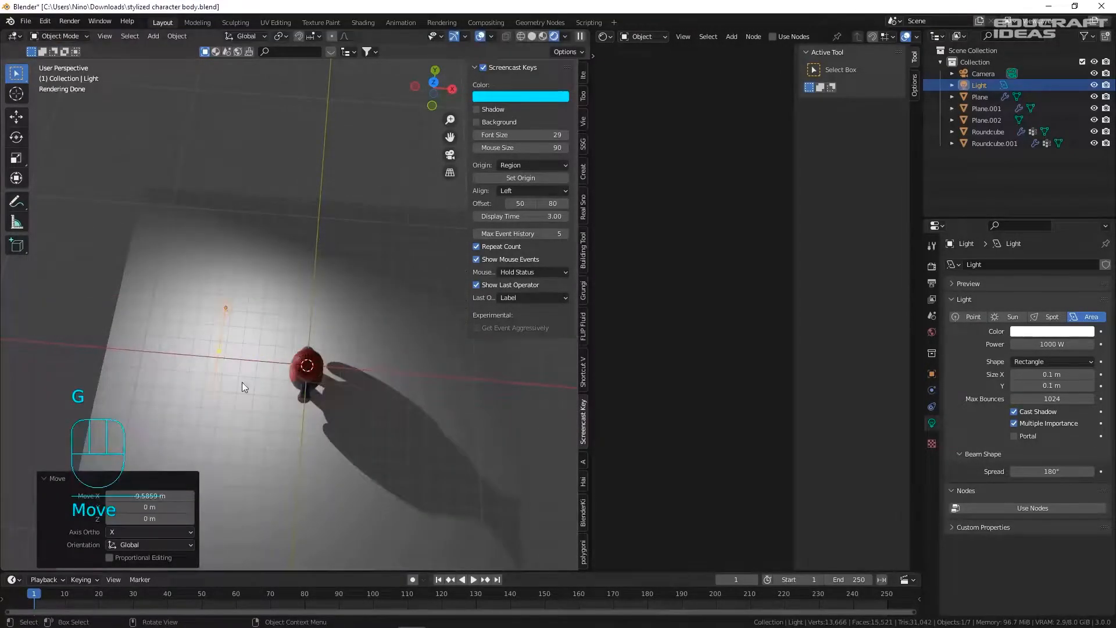
- Turn the light 82.8° around the vertical axis, then rotate it -26.2° to aim at the character
scroll(241, 382, "up", 3)
key("r")
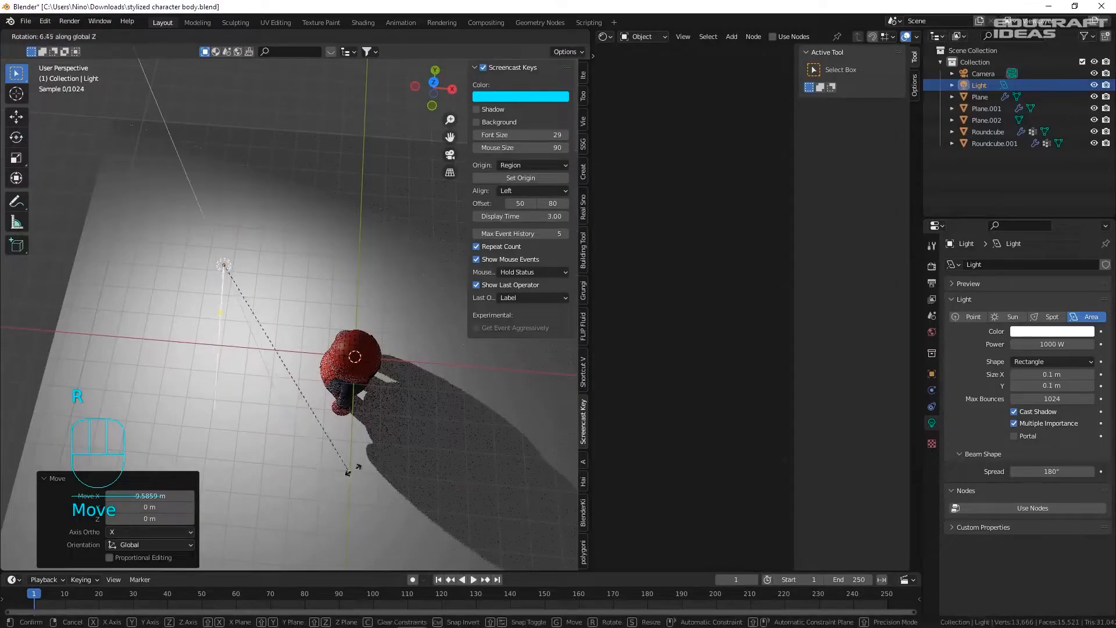
left_click(372, 222)
middle_click_drag(371, 221, 350, 270)
scroll(284, 229, "up", 5)
middle_click_drag(322, 236, 302, 310, "shift")
key("r")
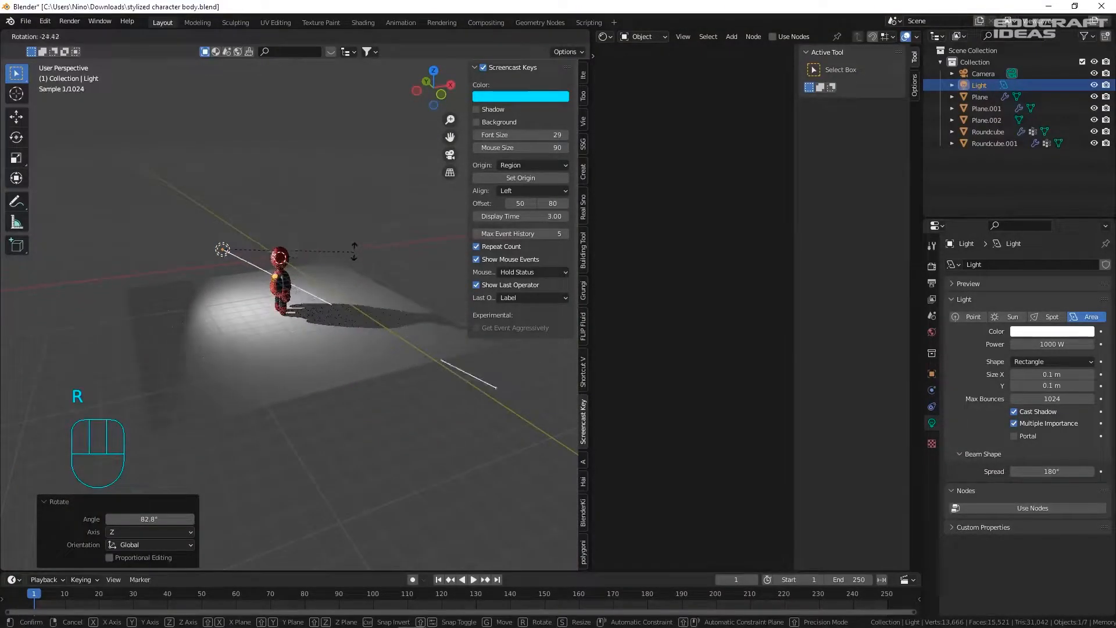
left_click(344, 260)
scroll(308, 261, "up", 3)
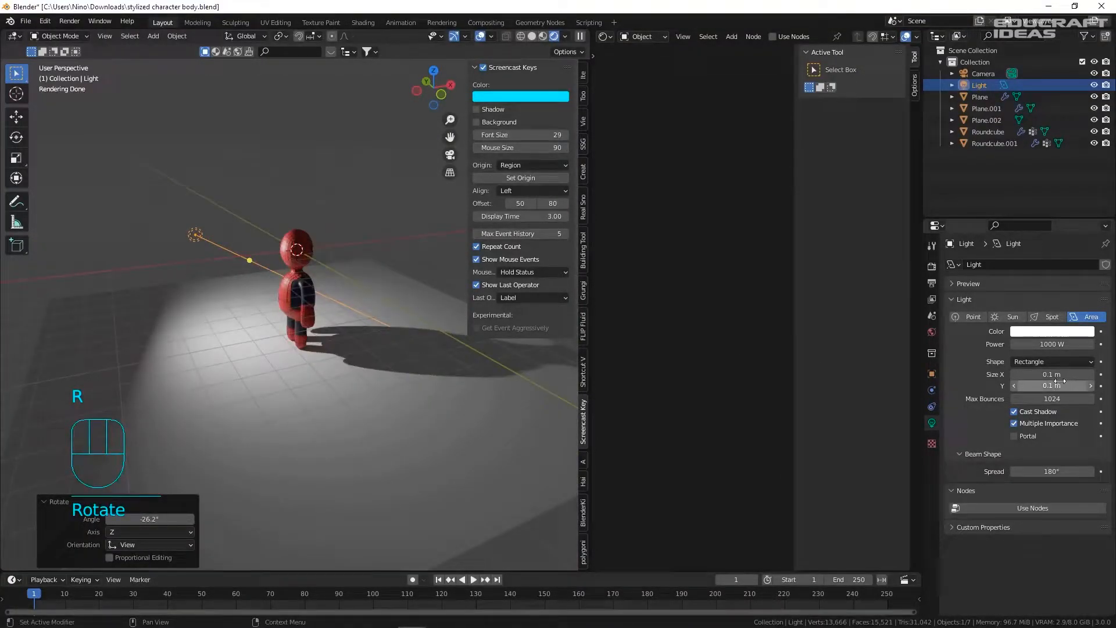
- Make the area light a 4.85 m Square light and save the file
left_click(1030, 363)
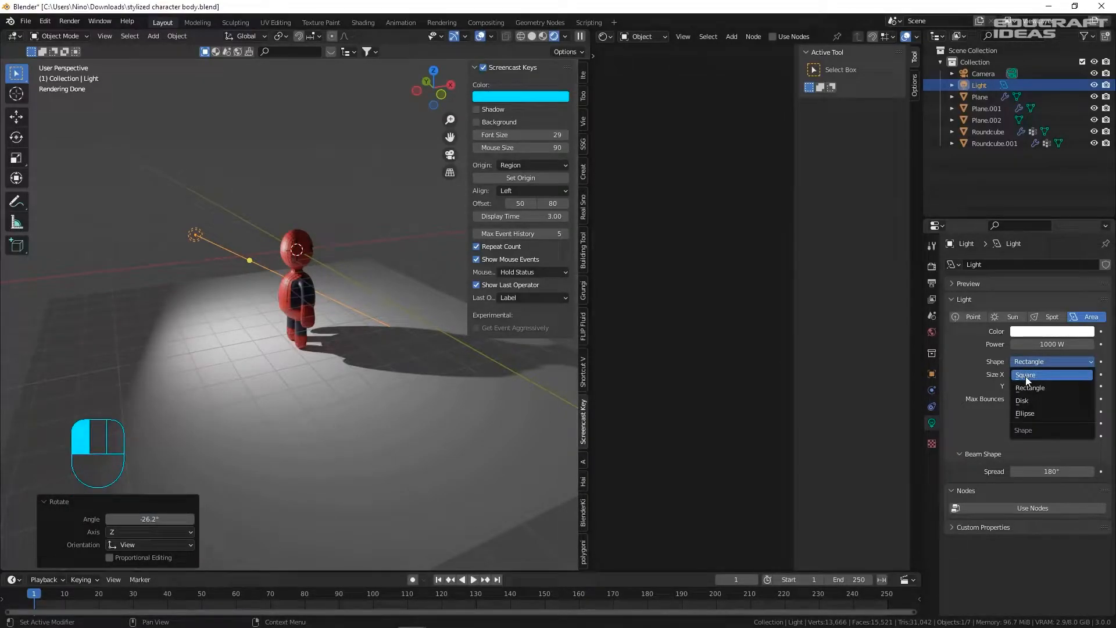
left_click(1025, 376)
left_click_drag(1043, 374, 1085, 374)
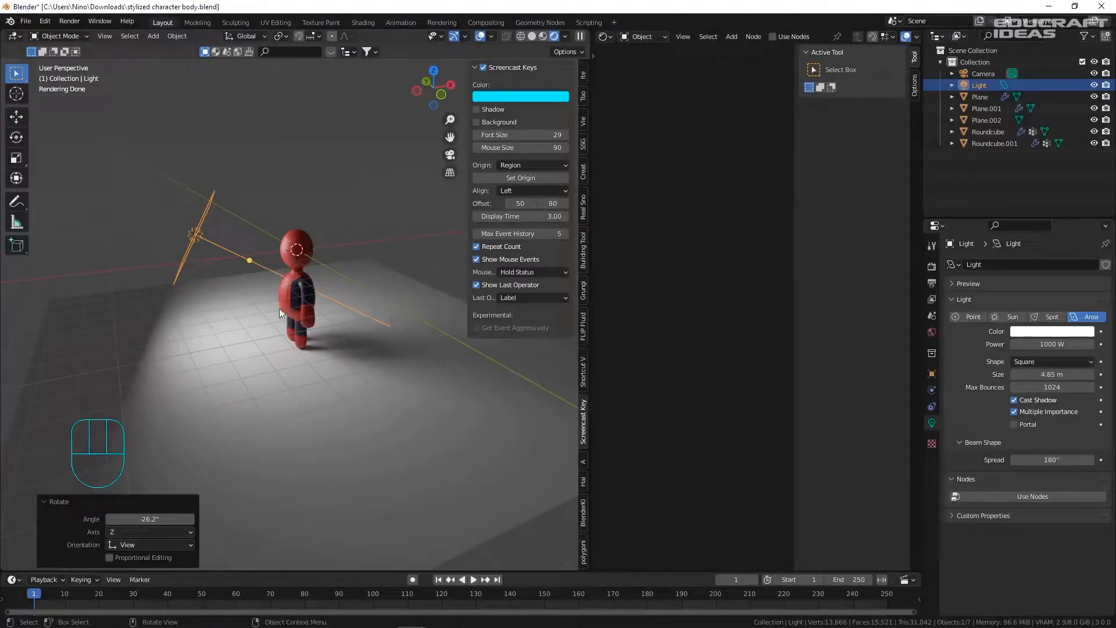
key("ctrl+s")
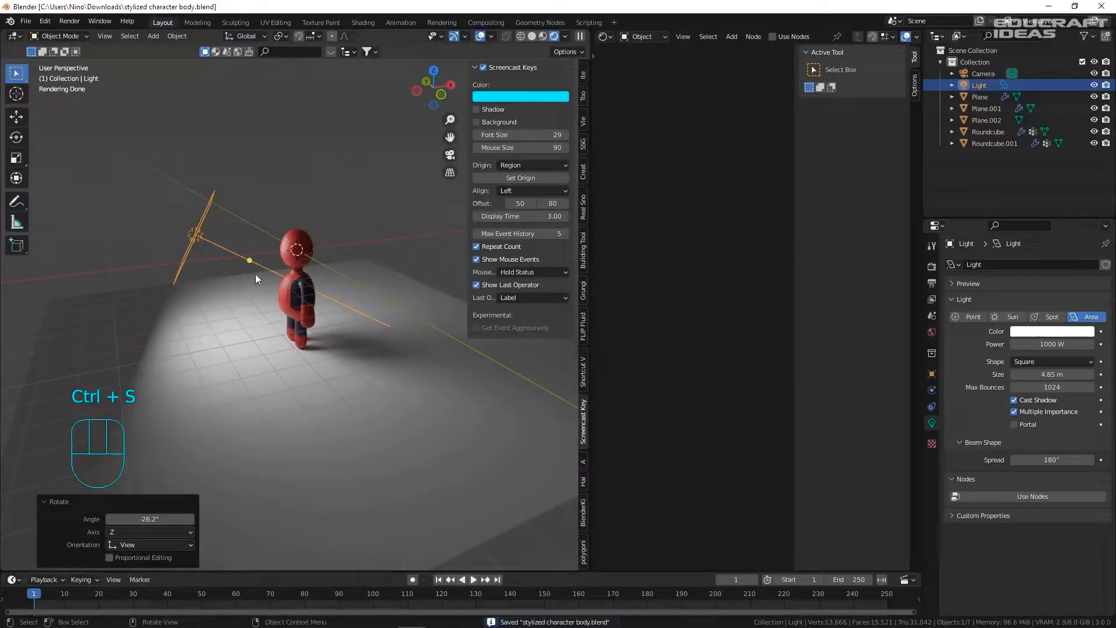
- In camera view, scale the square light up and place it beside the character
key("KP_0")
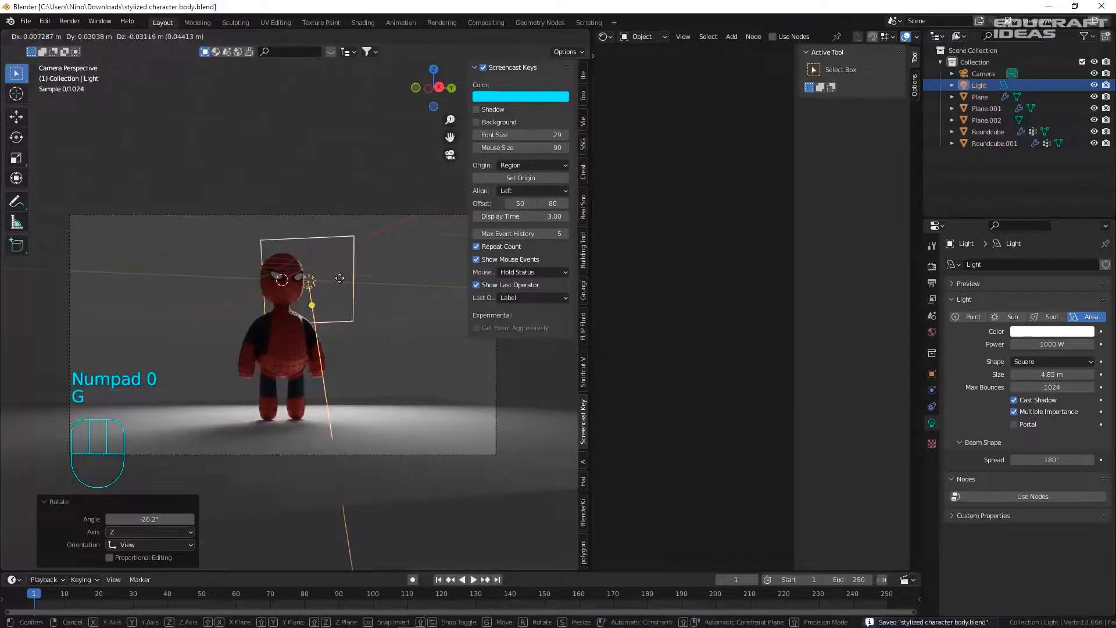
key("g")
key("s")
left_click(355, 291)
key("g")
left_click(347, 307)
scroll(282, 285, "up", 3)
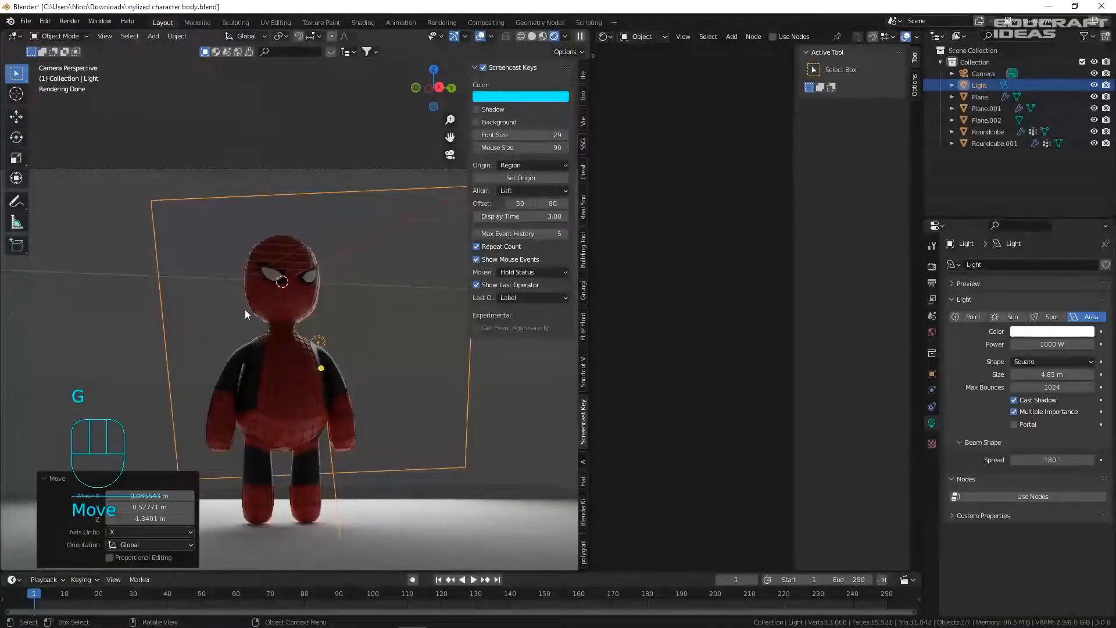
- Rotate the light to face the character and settle its final position
key("r")
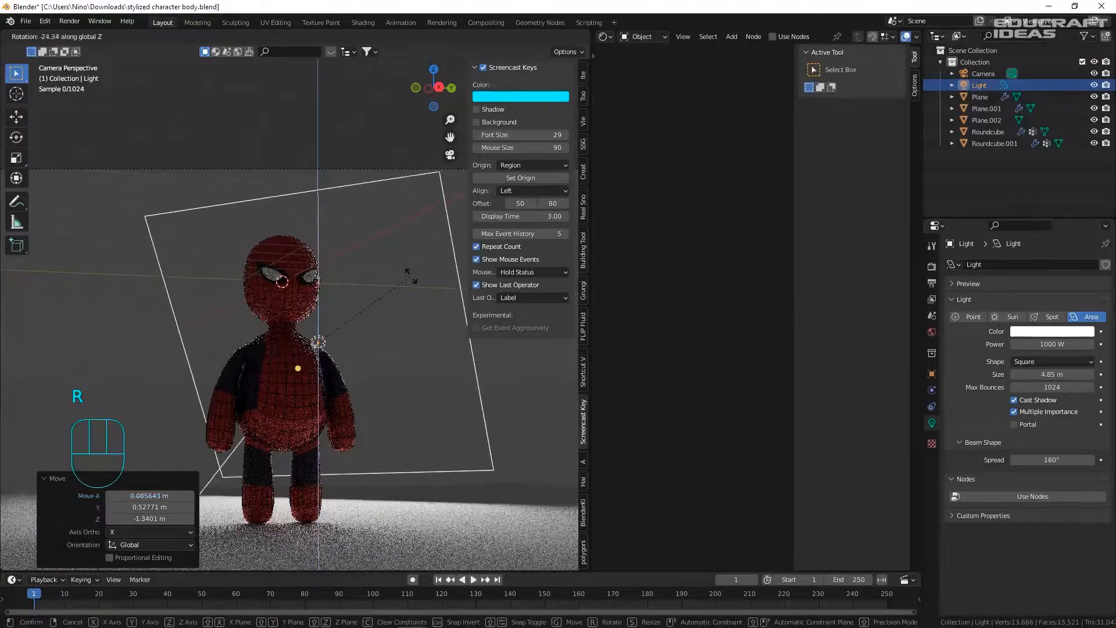
left_click(399, 299)
key("g")
left_click(490, 300)
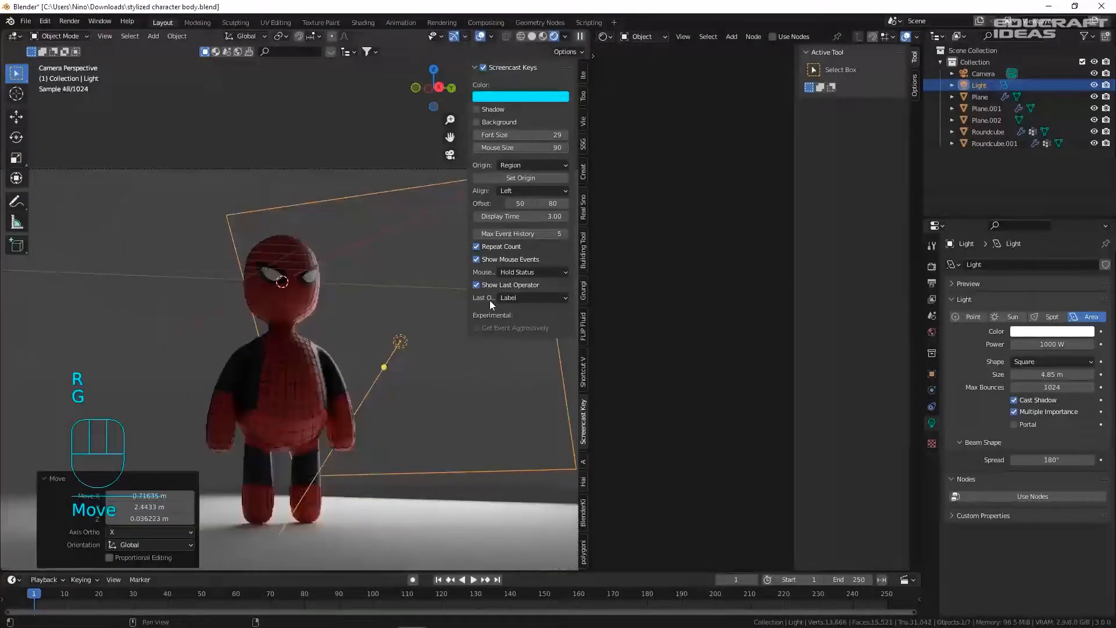
left_click(455, 305)
left_click(401, 342)
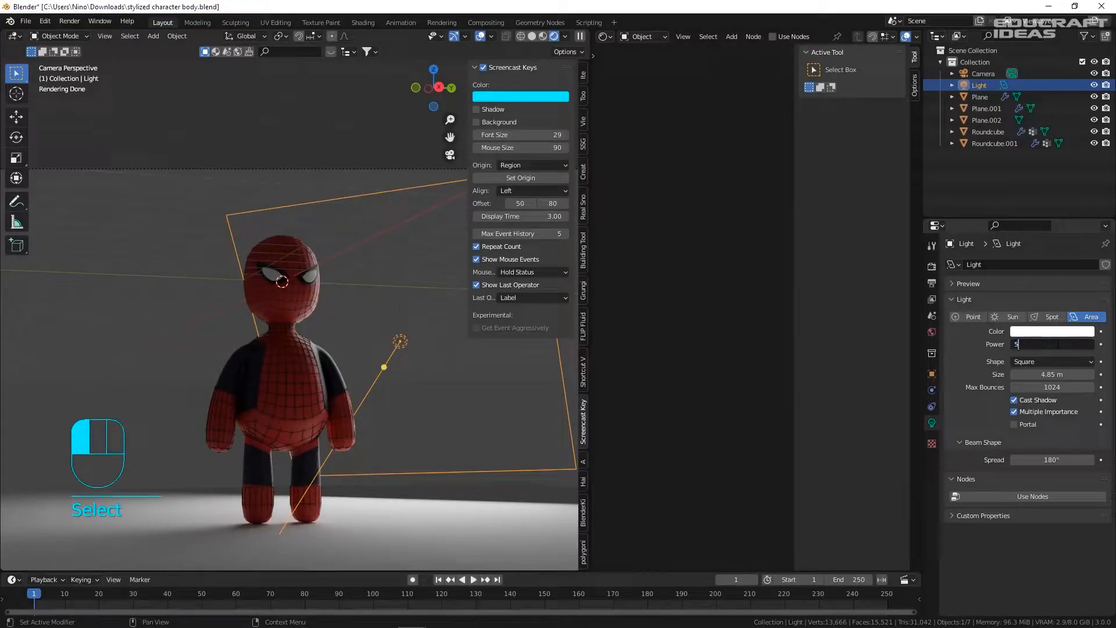
- Set the area light's power to 5000 W and save the file
type("000")
key("Return")
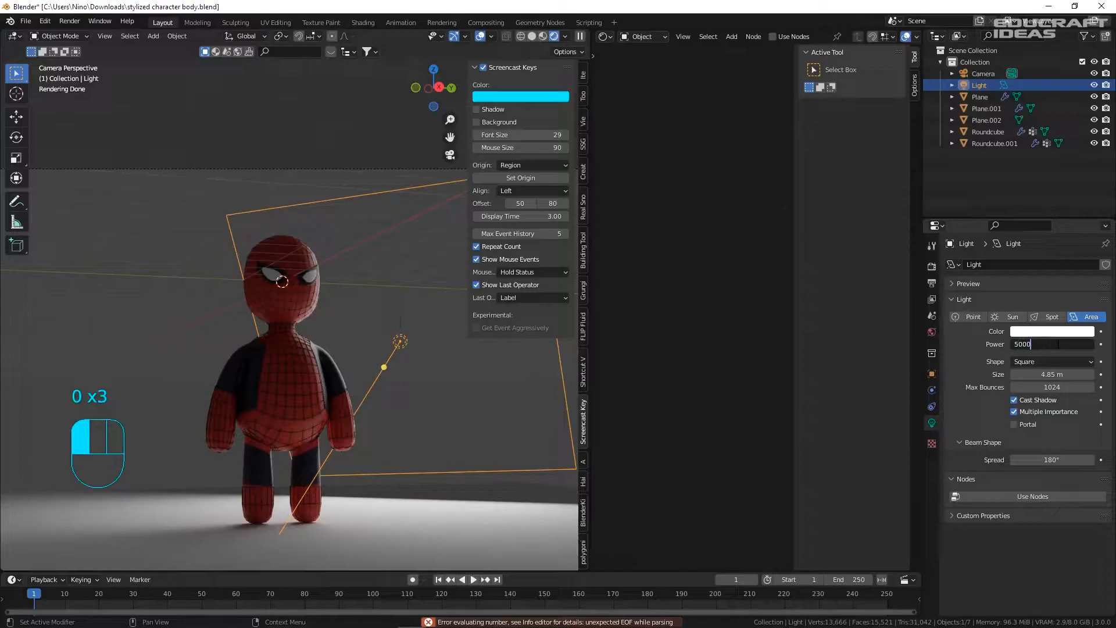
key("Return")
key("ctrl+s")
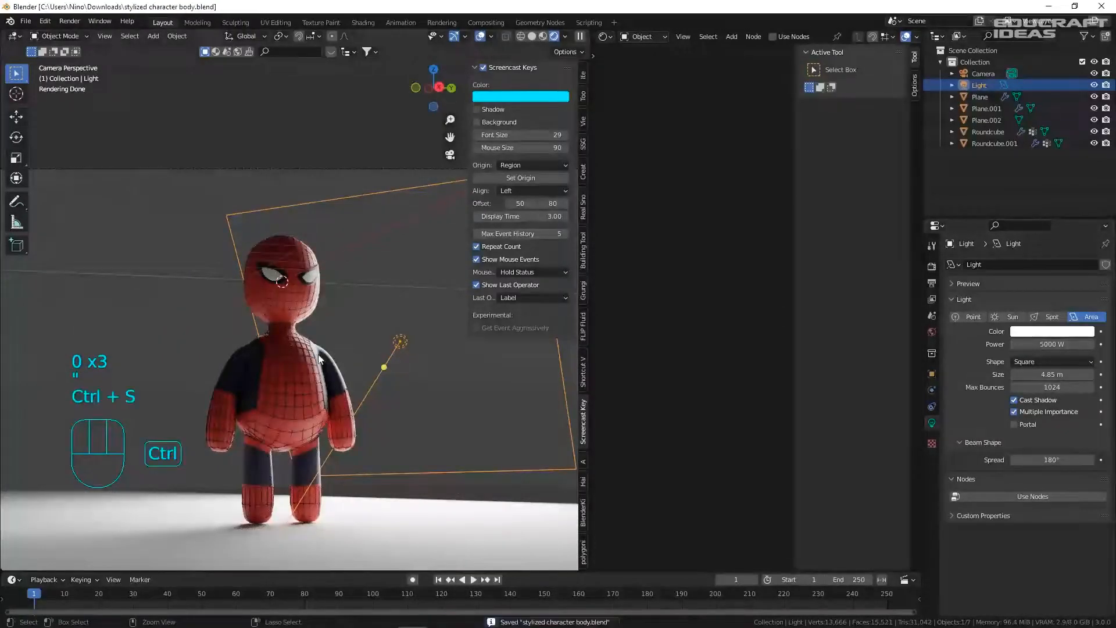
- Deselect the light and orbit out of the camera view
left_click(238, 175)
middle_click_drag(291, 296, 312, 333)
key("shift+a")
mouse_move(311, 339)
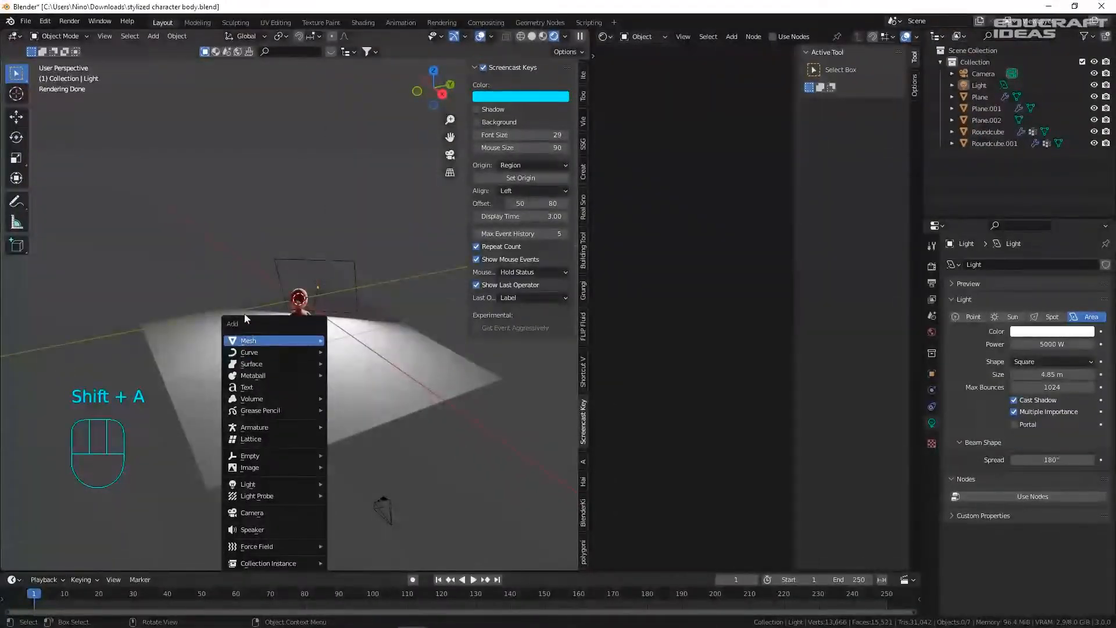
- Extrude the back edge of floor plane Plane.002 upward into a wall
left_click(244, 313)
left_click(230, 348)
key("Tab")
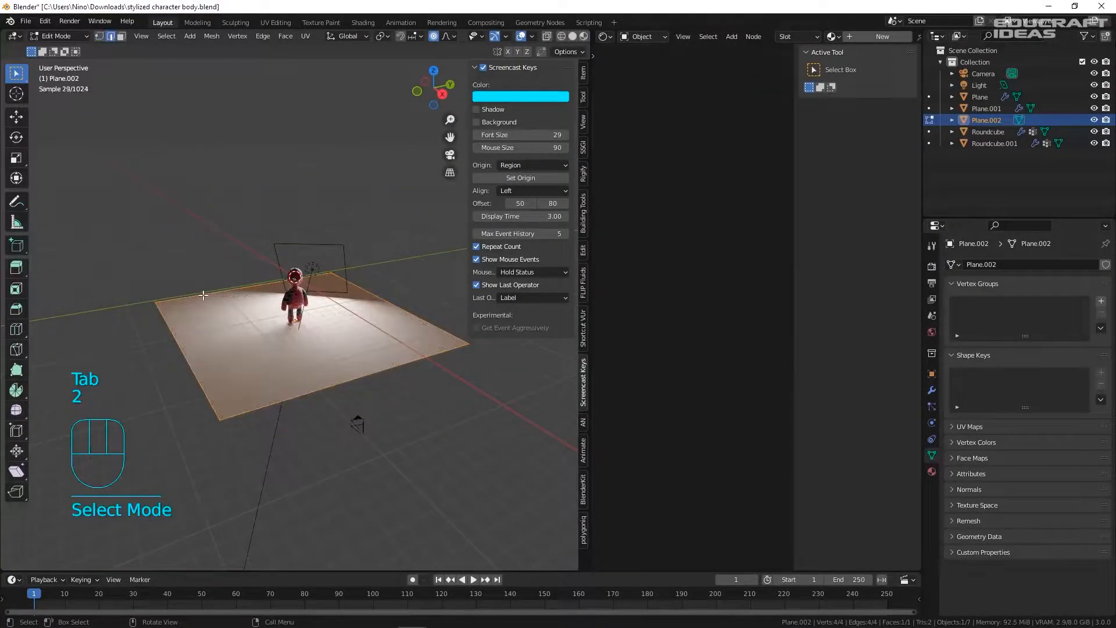
left_click(202, 295)
scroll(295, 341, "up", 3)
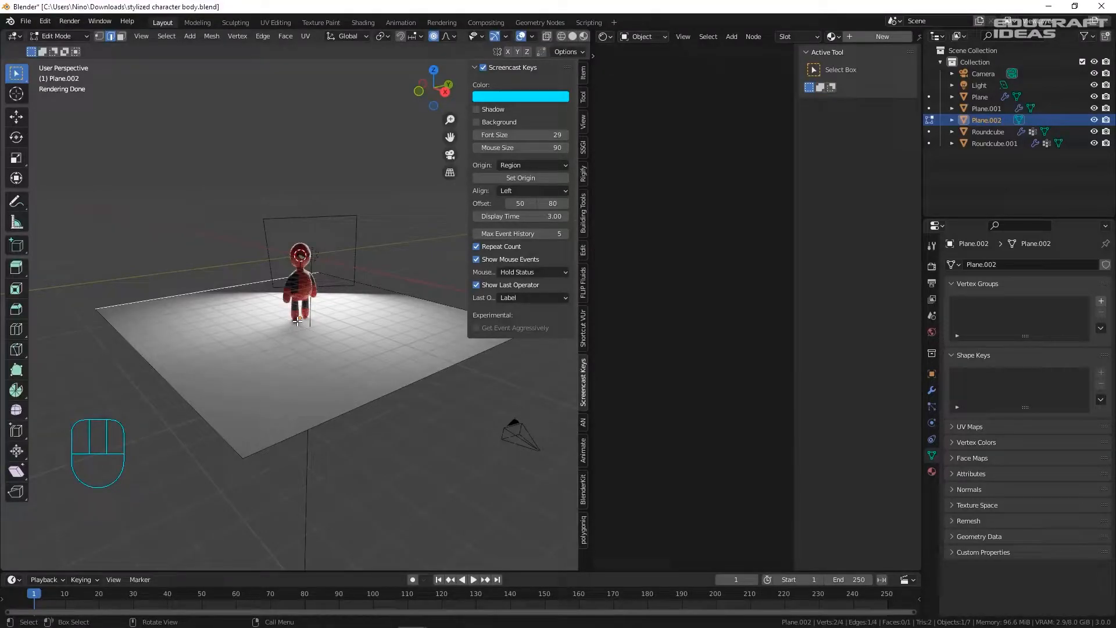
key("e")
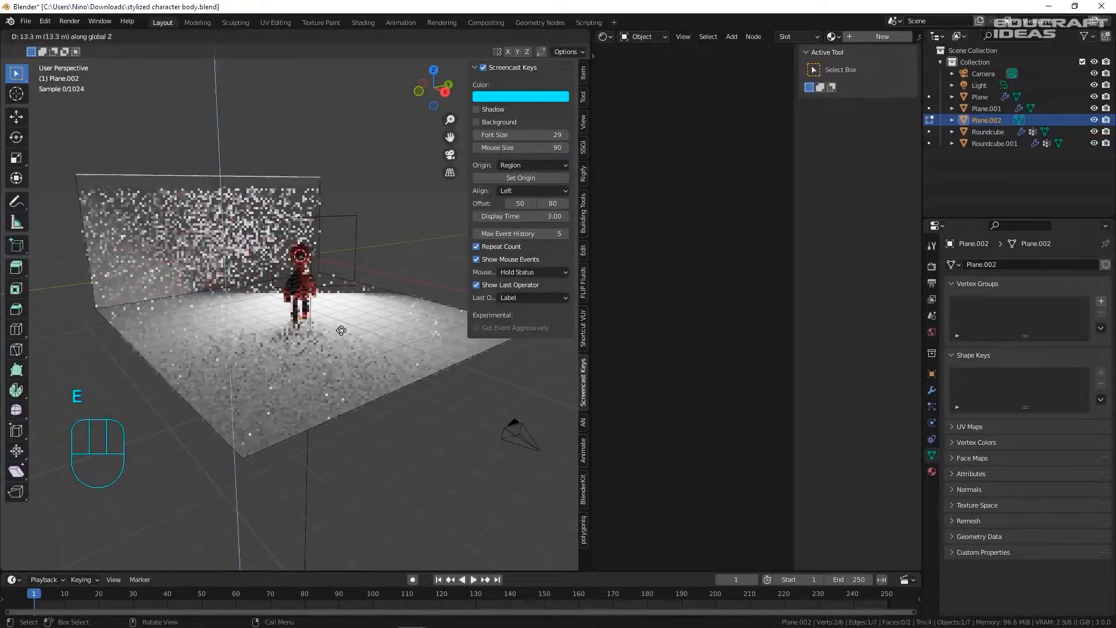
left_click(353, 274)
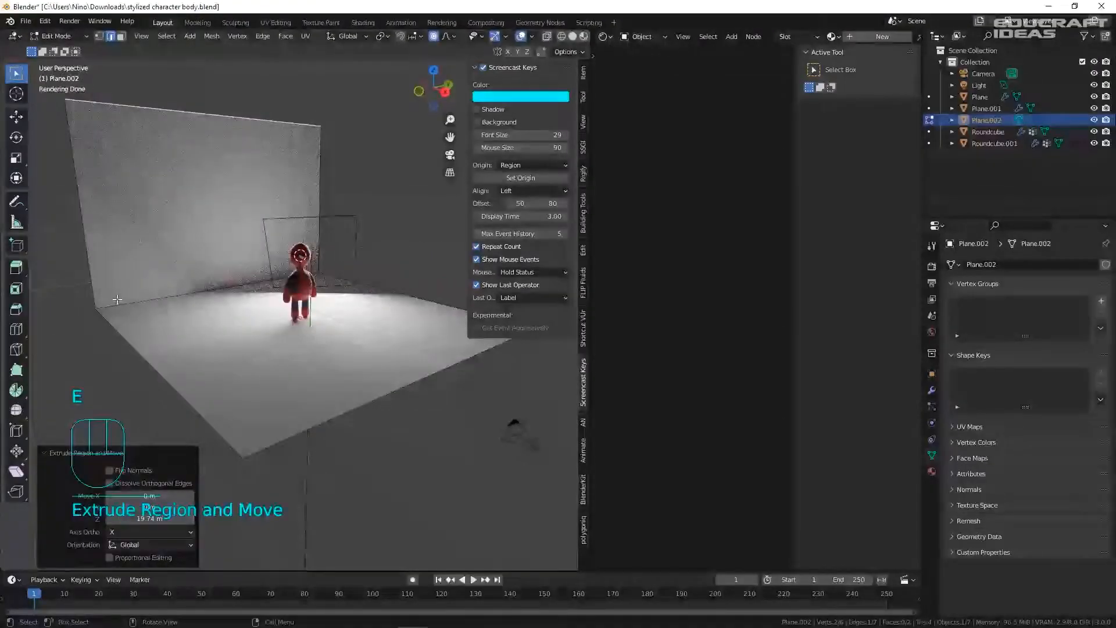
- Bevel the wall-floor edge into a 0.555 m curve with 11 segments
left_click(166, 313)
key("ctrl+b")
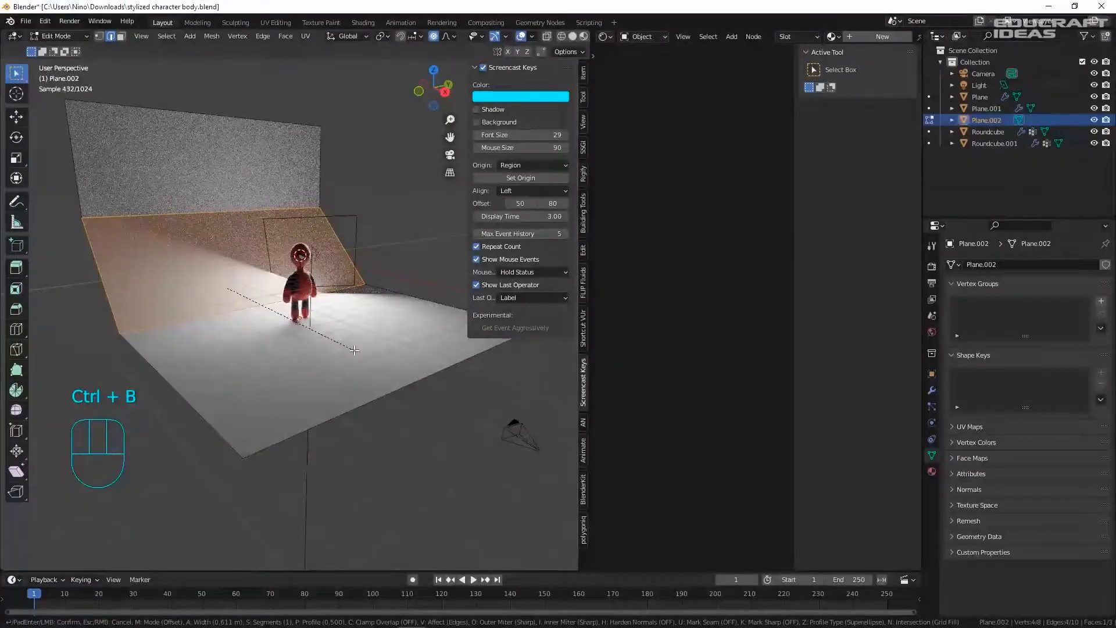
scroll(354, 350, "up", 10)
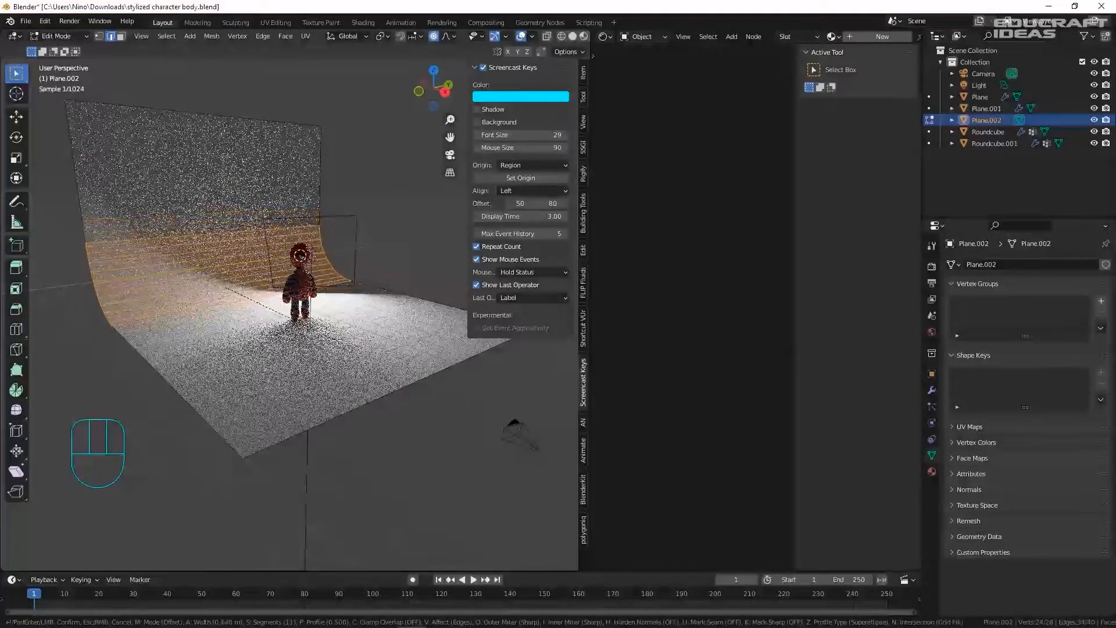
left_click(337, 340)
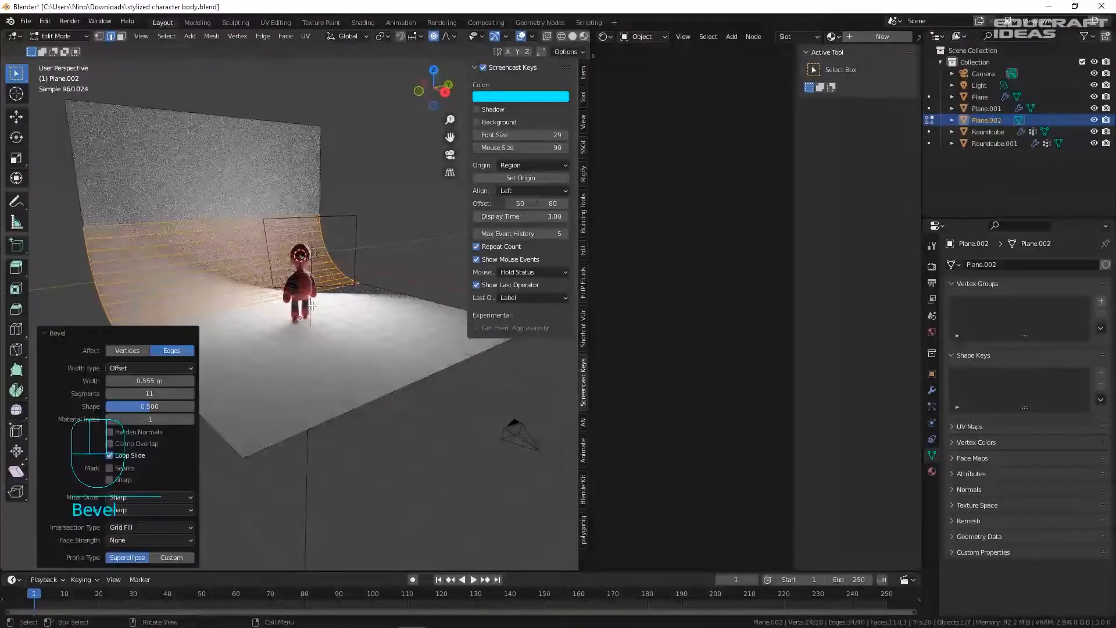
- Shade the backdrop smooth, view it through the camera, and save
key("Tab")
right_click(214, 286)
left_click(215, 223)
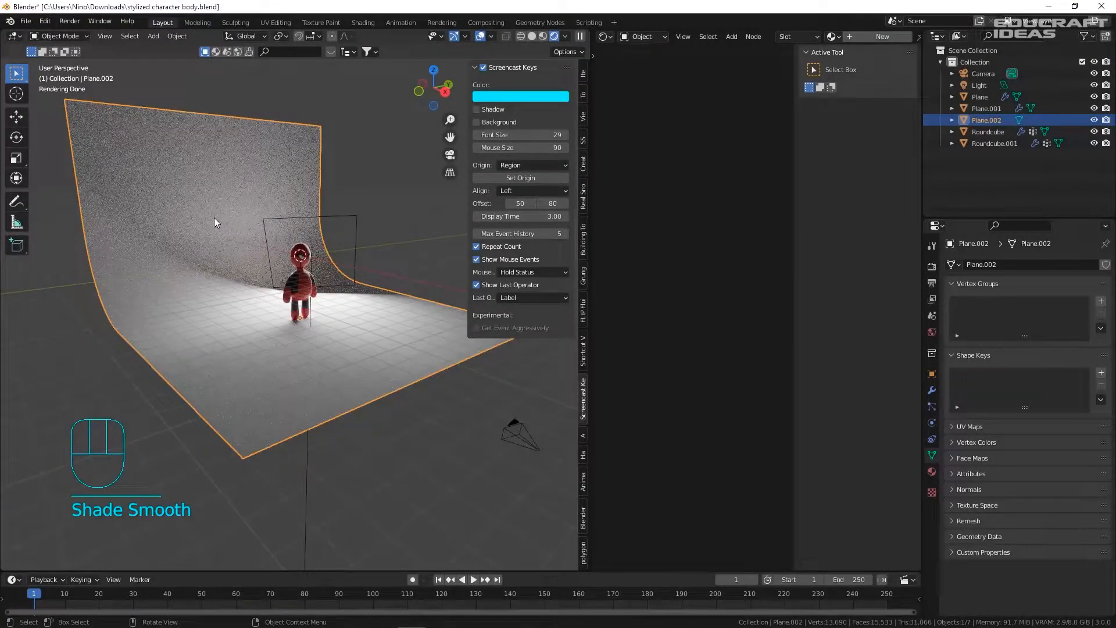
key("KP_0")
key("ctrl+s")
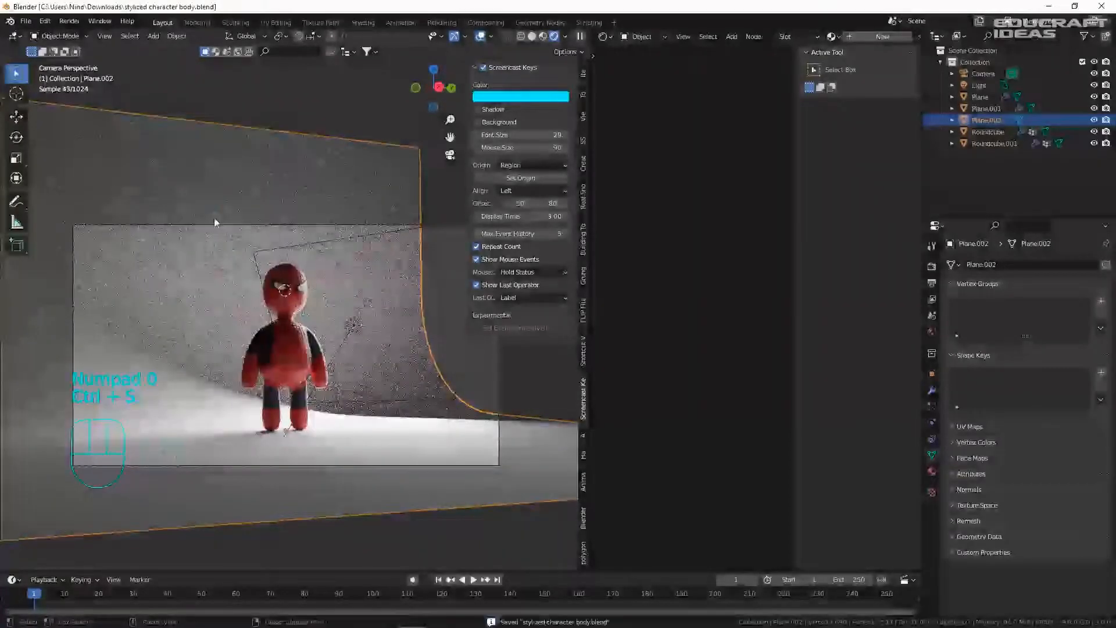
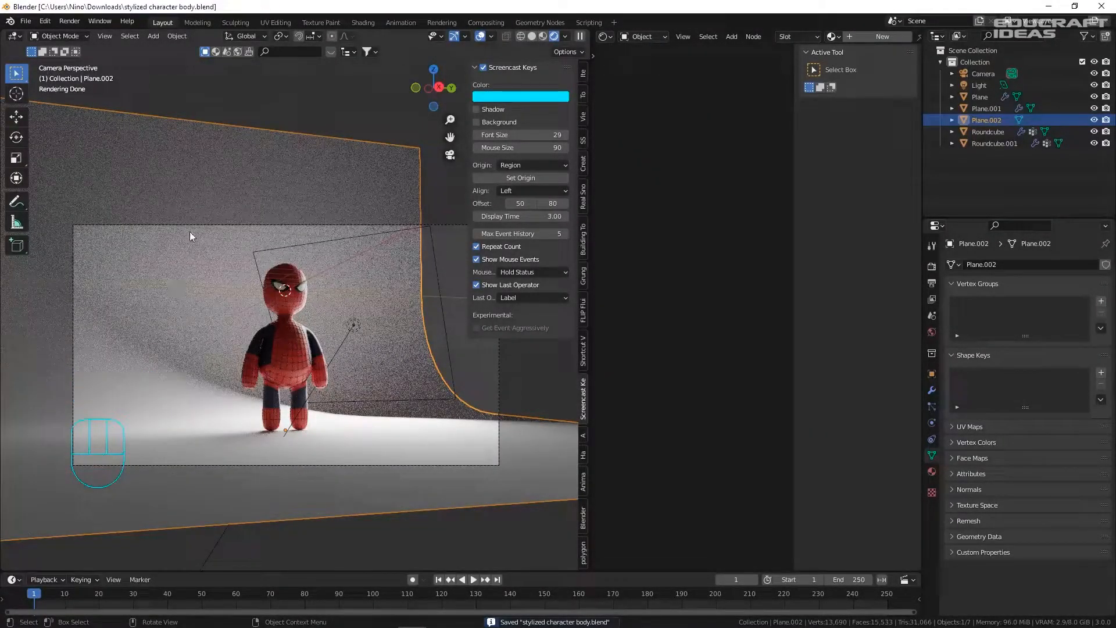
- Move the area light beside the character, then shift it along X from a top-down view
scroll(365, 242, "down", 1)
left_click(371, 239)
scroll(334, 255, "up", 2)
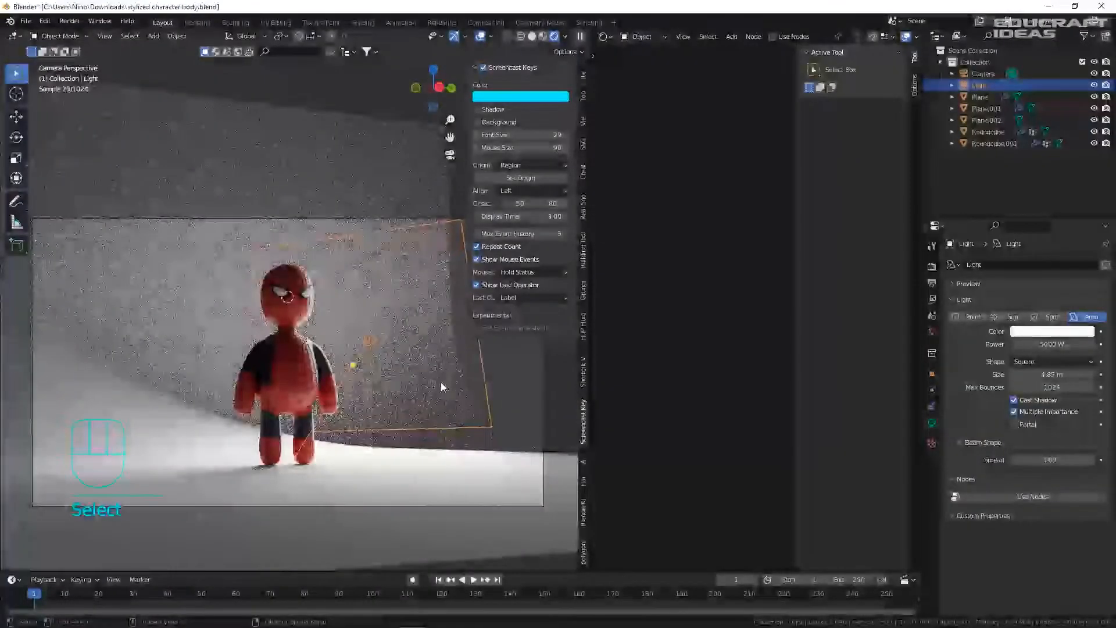
key("g")
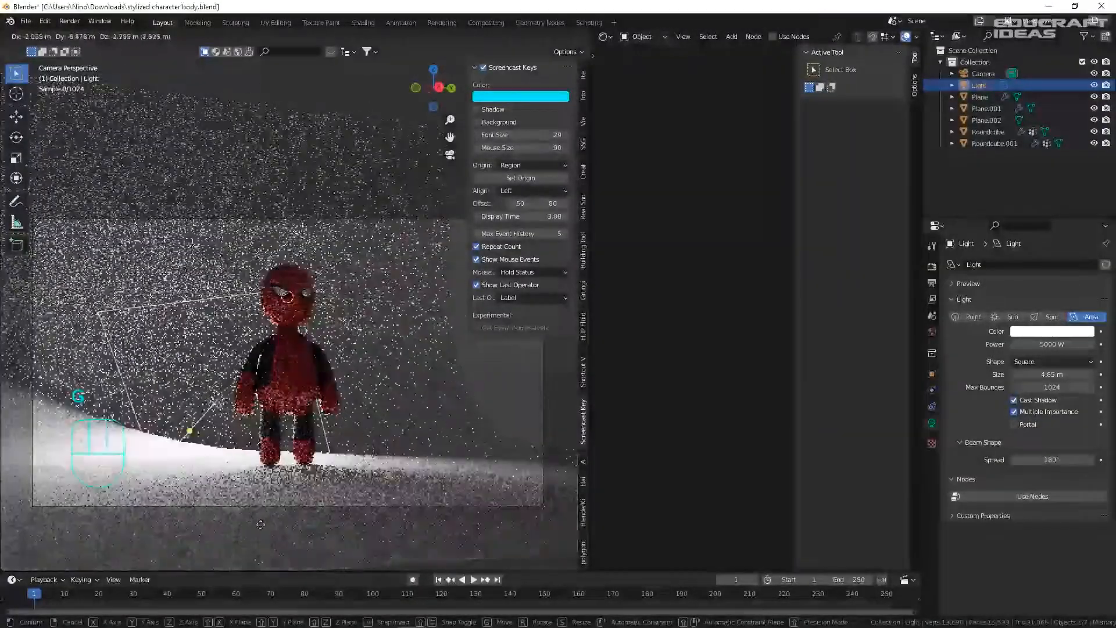
left_click(453, 319)
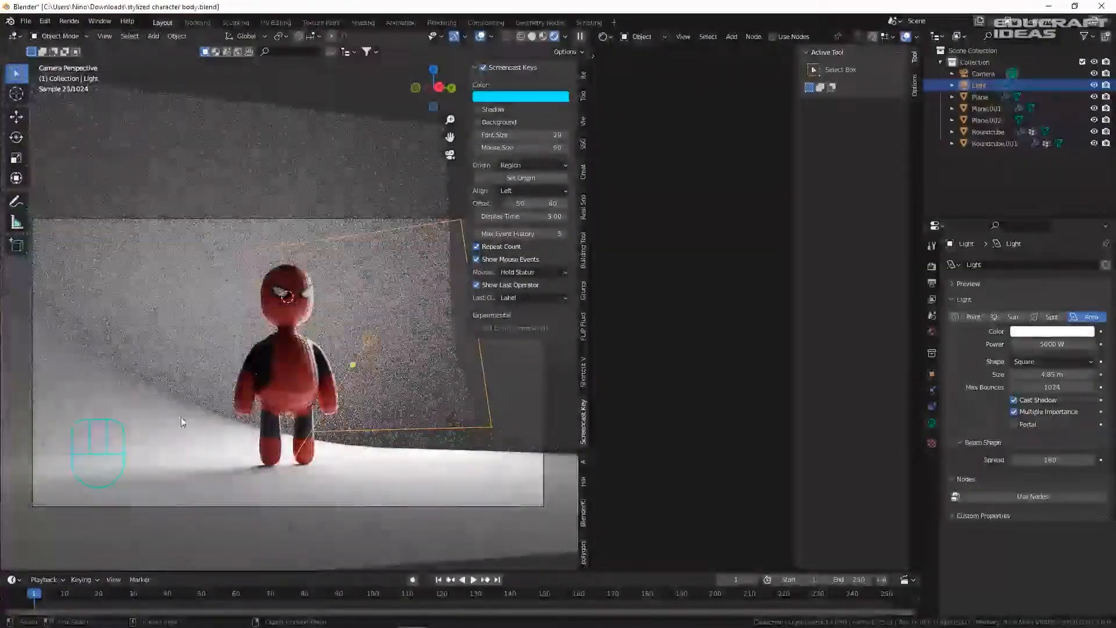
scroll(419, 385, "down", 2)
middle_click_drag(366, 377, 442, 430)
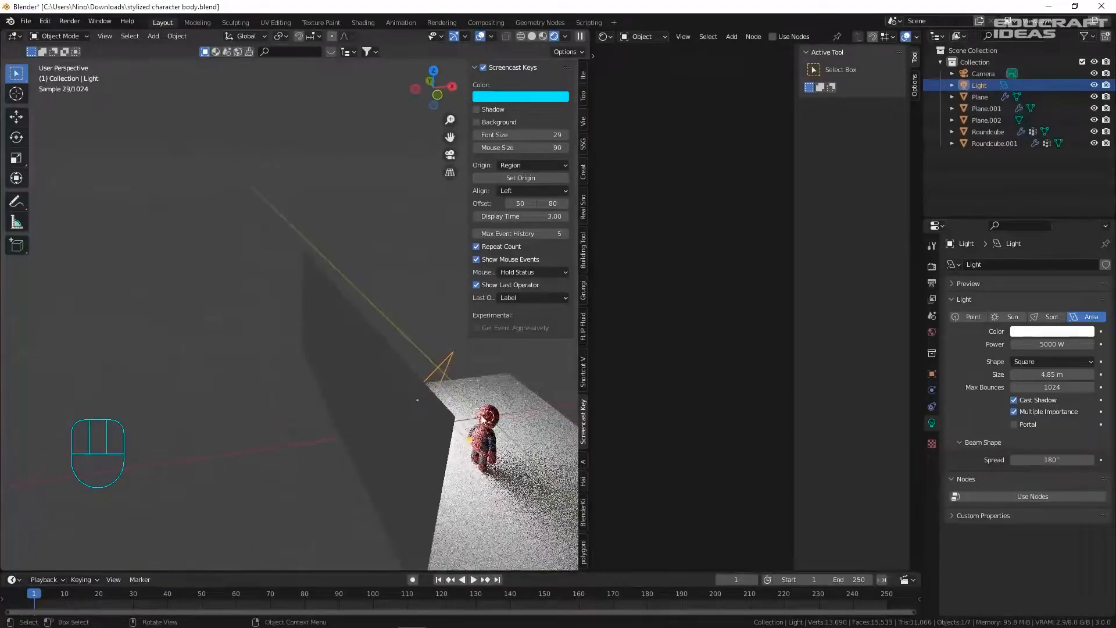
key("g")
left_click(343, 438)
- Nudge the area light along Y and X until it brightens the backdrop in the camera view
key("g")
key("y")
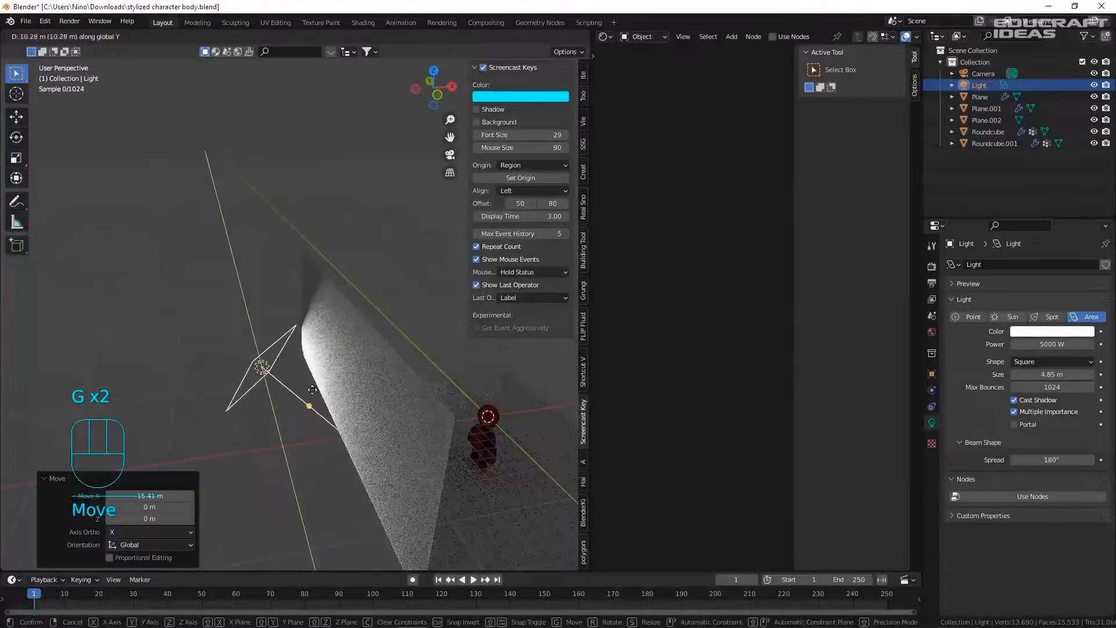
left_click(313, 389)
key("KP_0")
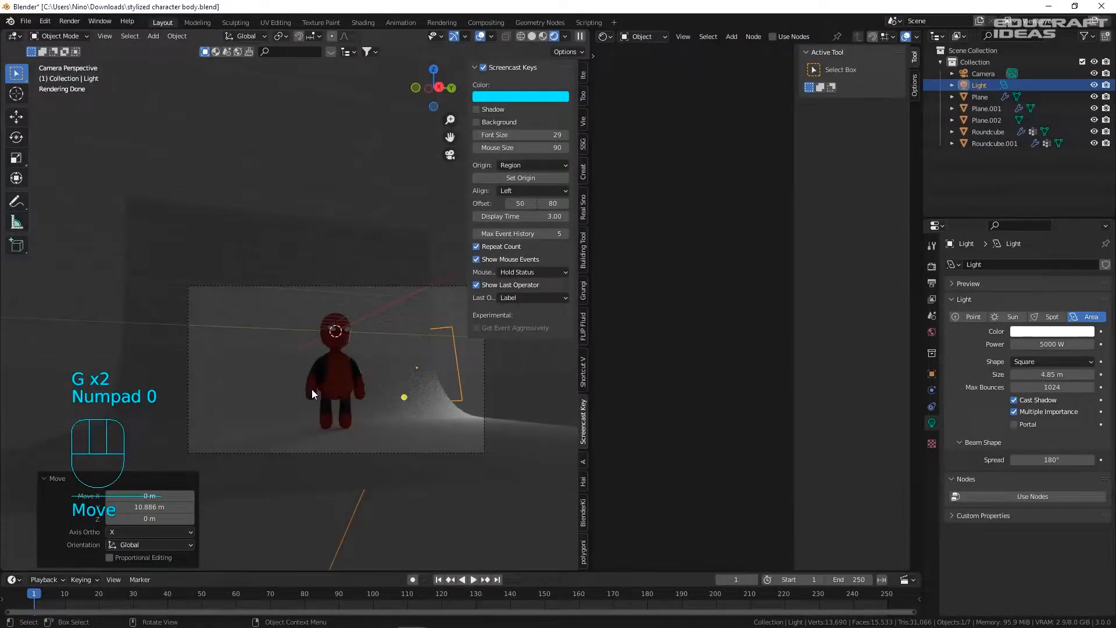
key("g")
key("x")
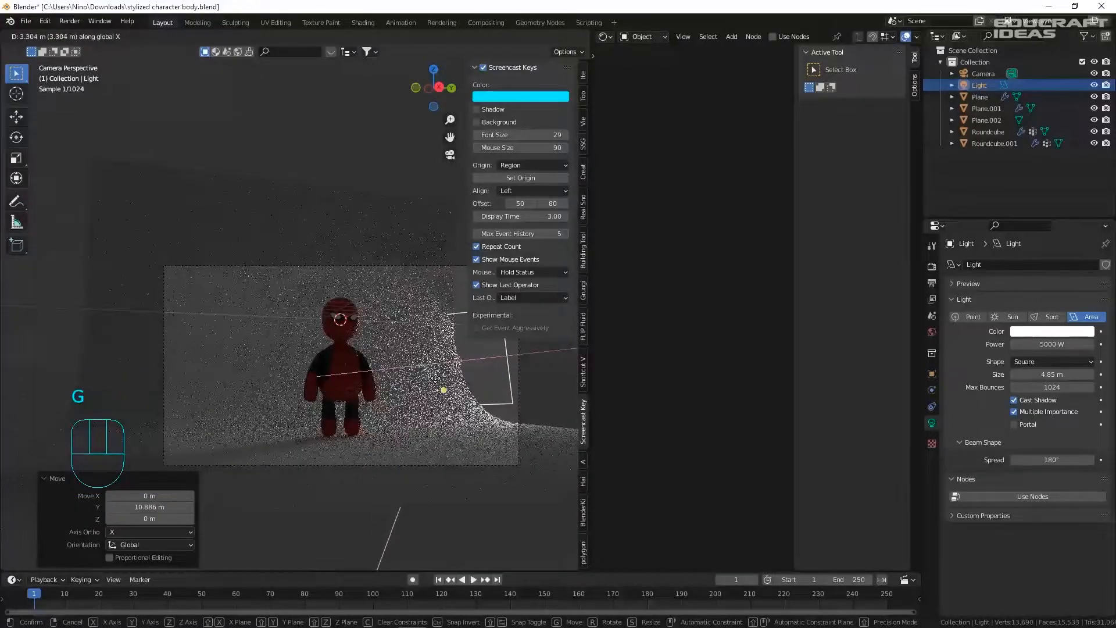
left_click(393, 375)
- Stretch the curved backdrop Plane.002 along the Y axis
left_click(462, 383)
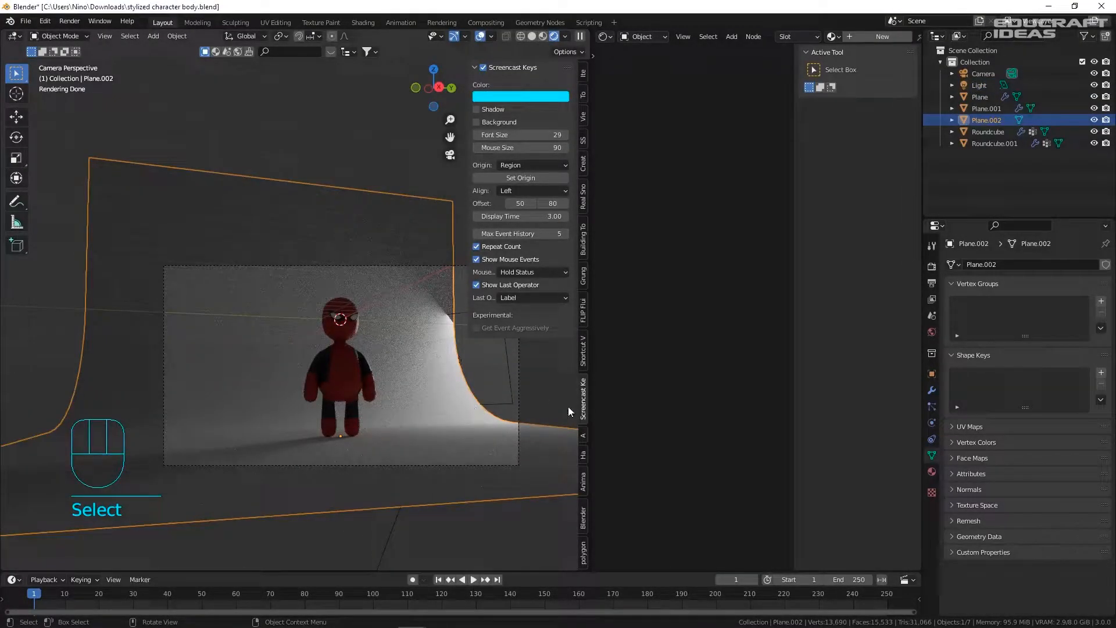
key("s")
key("y")
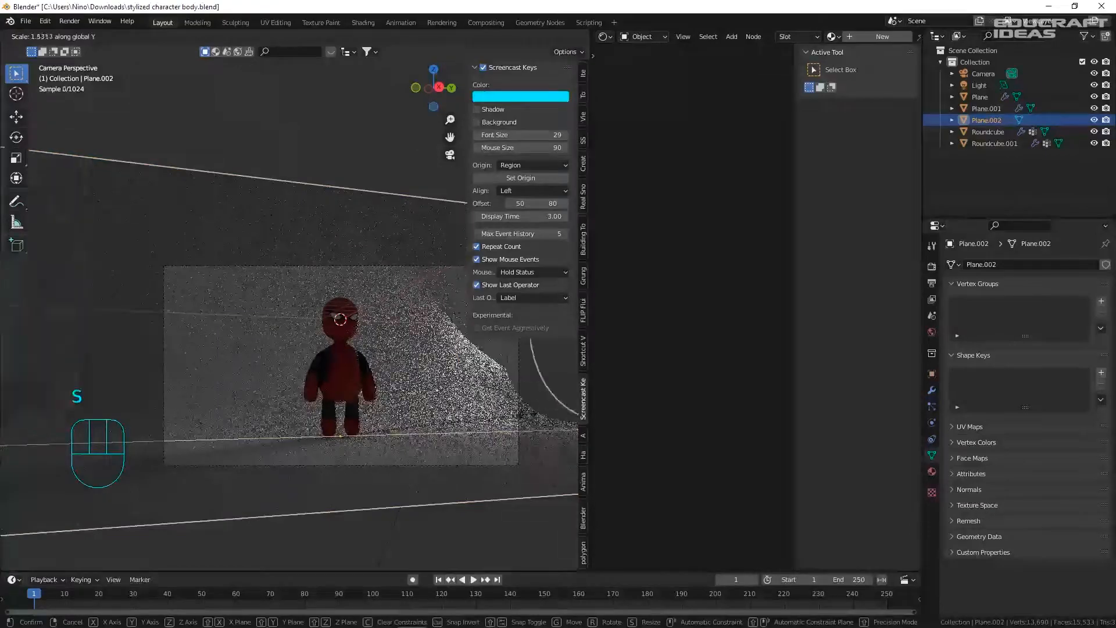
left_click(562, 409)
- Move the area light 4.097 m along X
left_click(456, 314)
middle_click_drag(325, 291, 401, 366)
key("g")
key("x")
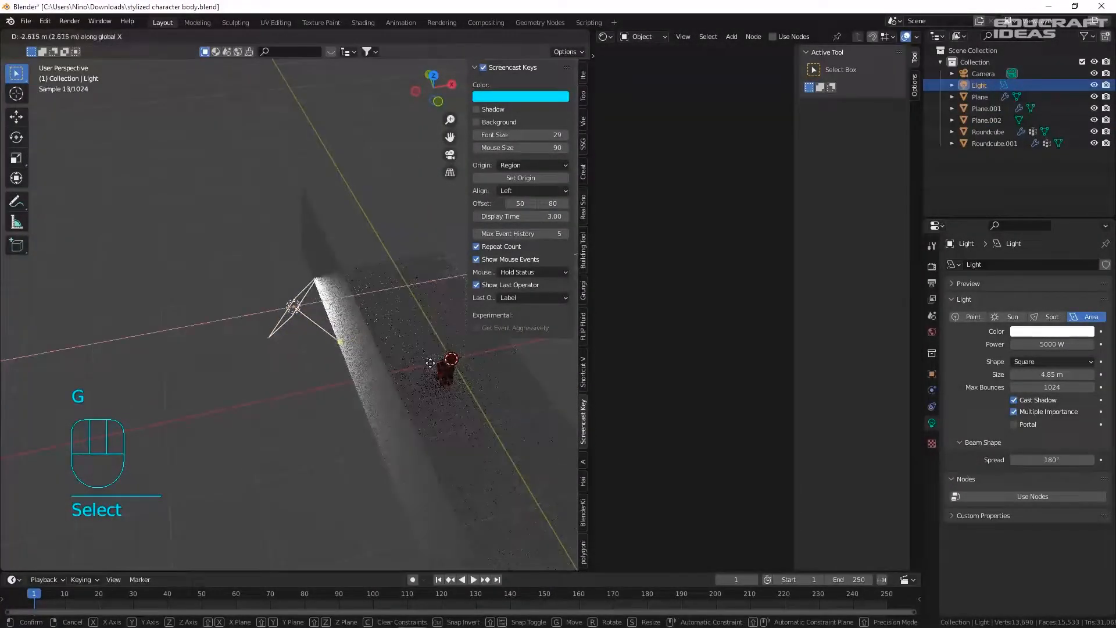
left_click(422, 366)
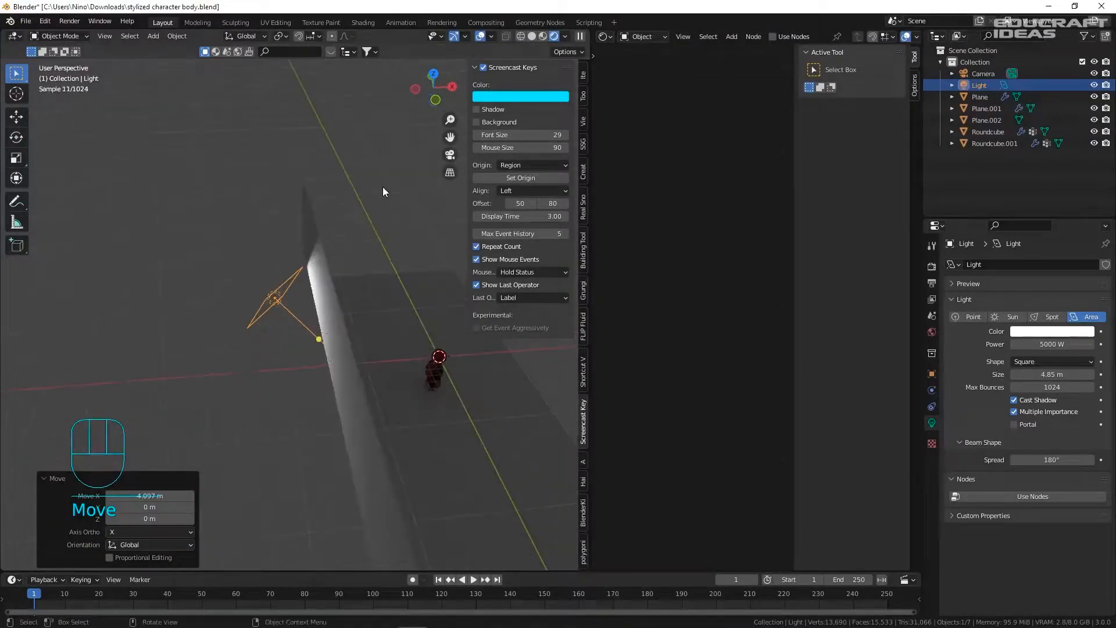
- Select the backdrop plane Plane.002 in the camera view
key("KP_0")
scroll(398, 351, "up", 1)
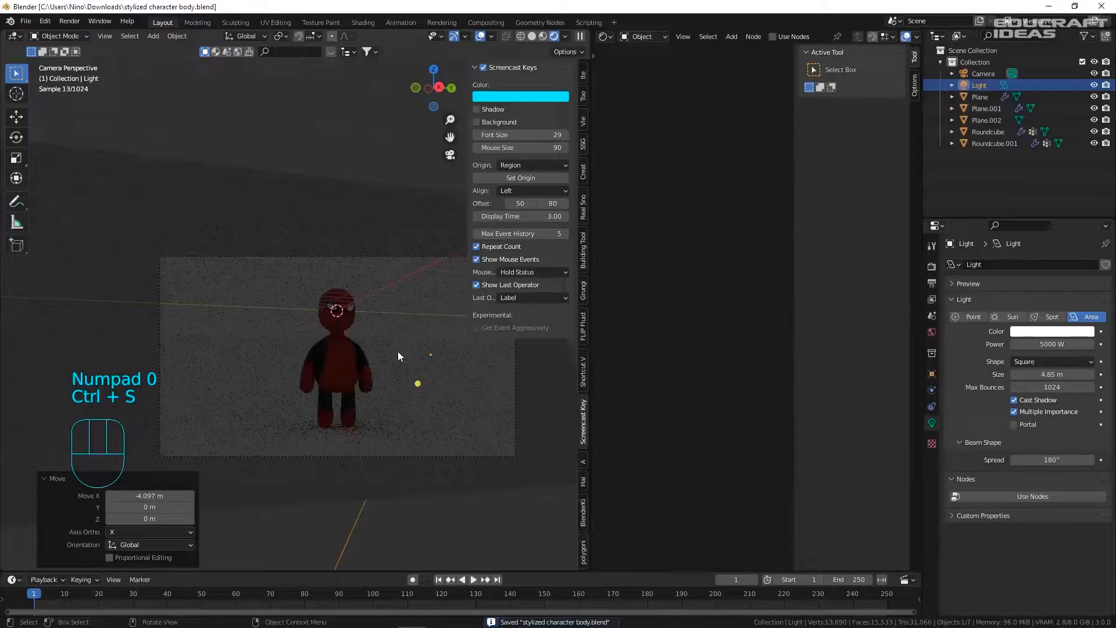
left_click(383, 241)
scroll(317, 220, "down", 3)
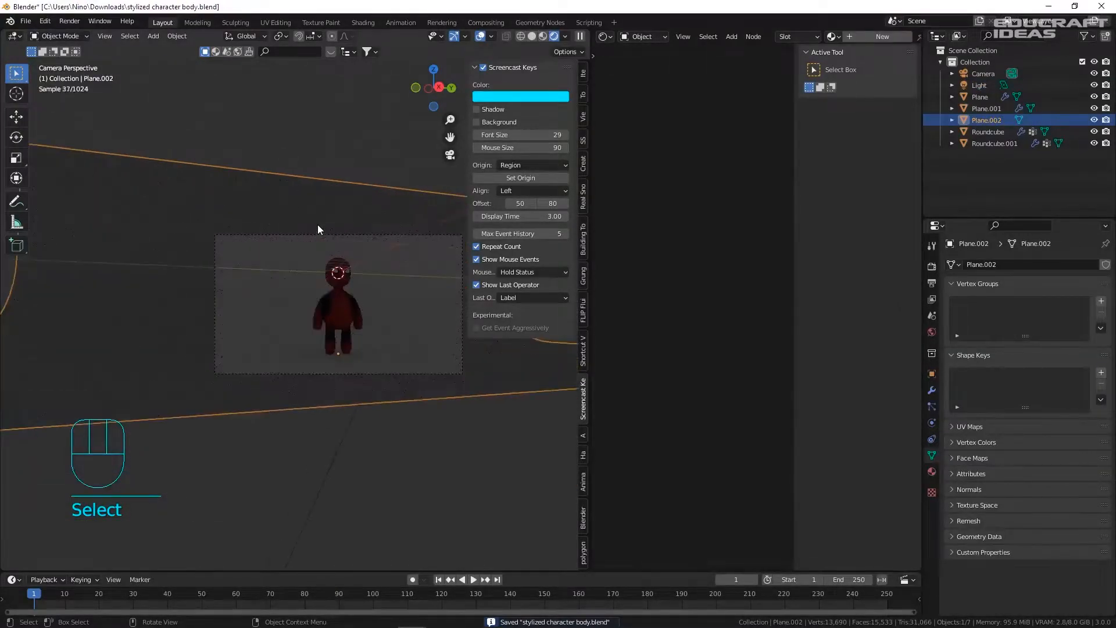
middle_click_drag(398, 245, 278, 259, "shift")
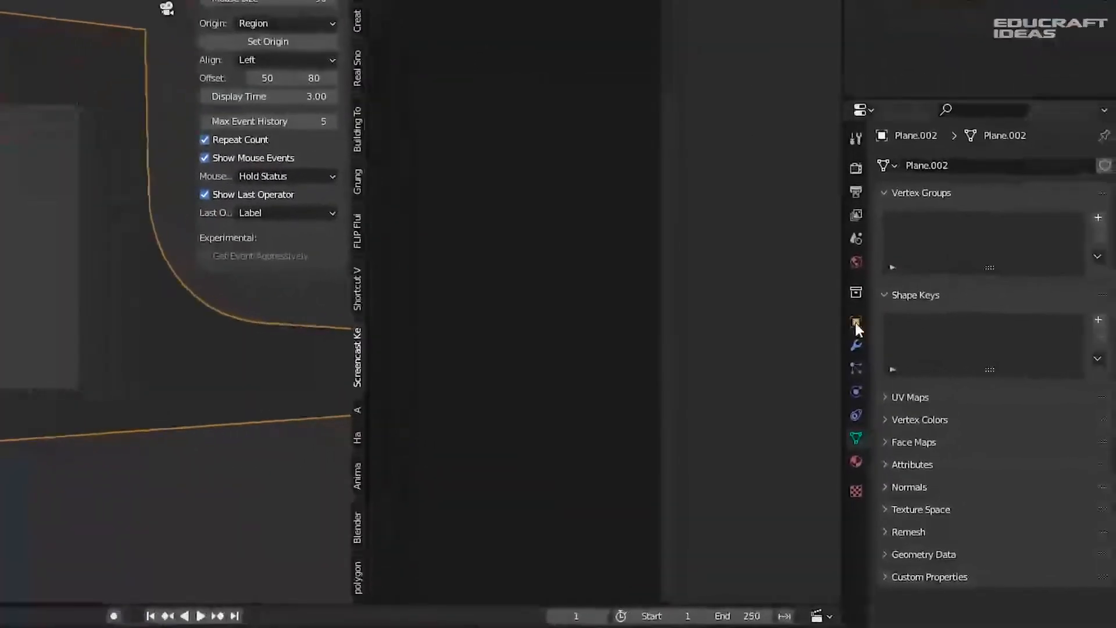
- Uncheck Shadow under Visibility > Ray Visibility in Plane.002's Object properties
left_click(931, 374)
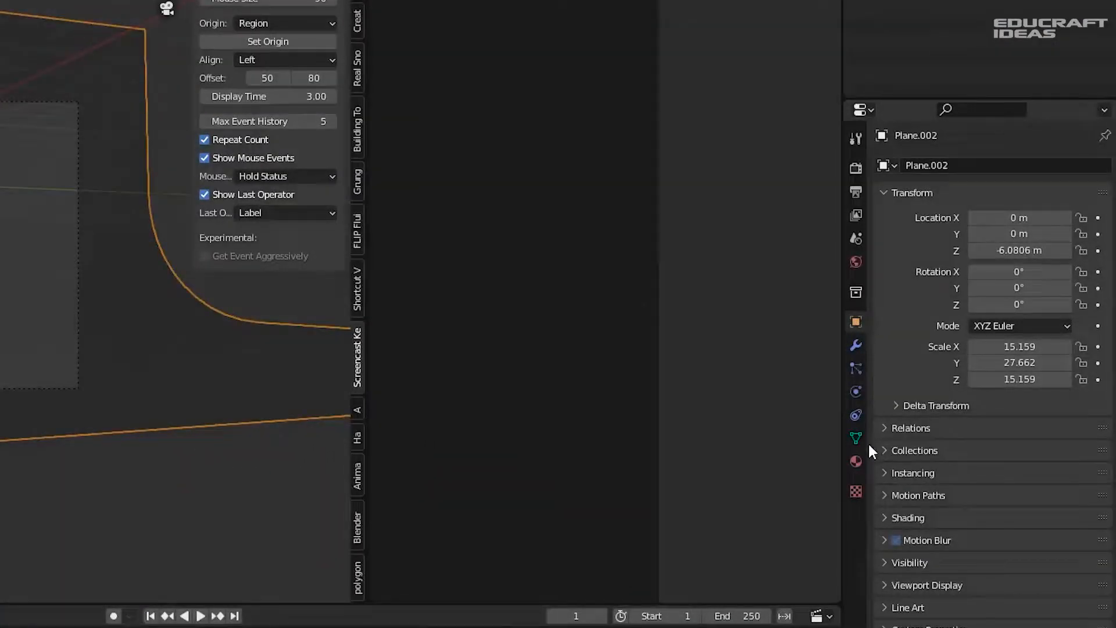
left_click(895, 562)
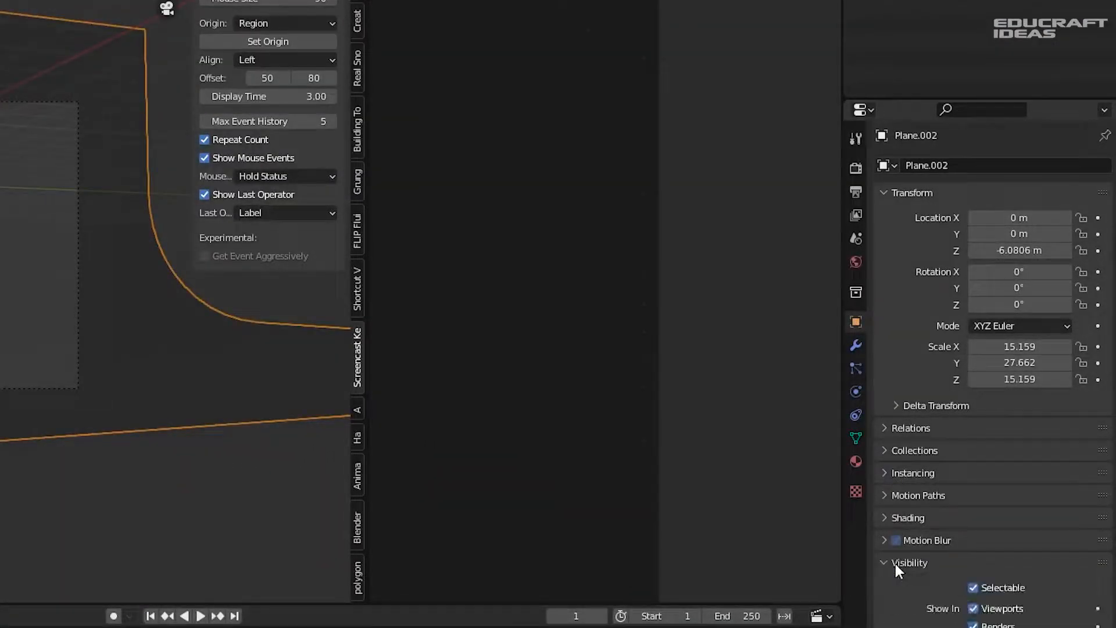
scroll(929, 534, "down", 7)
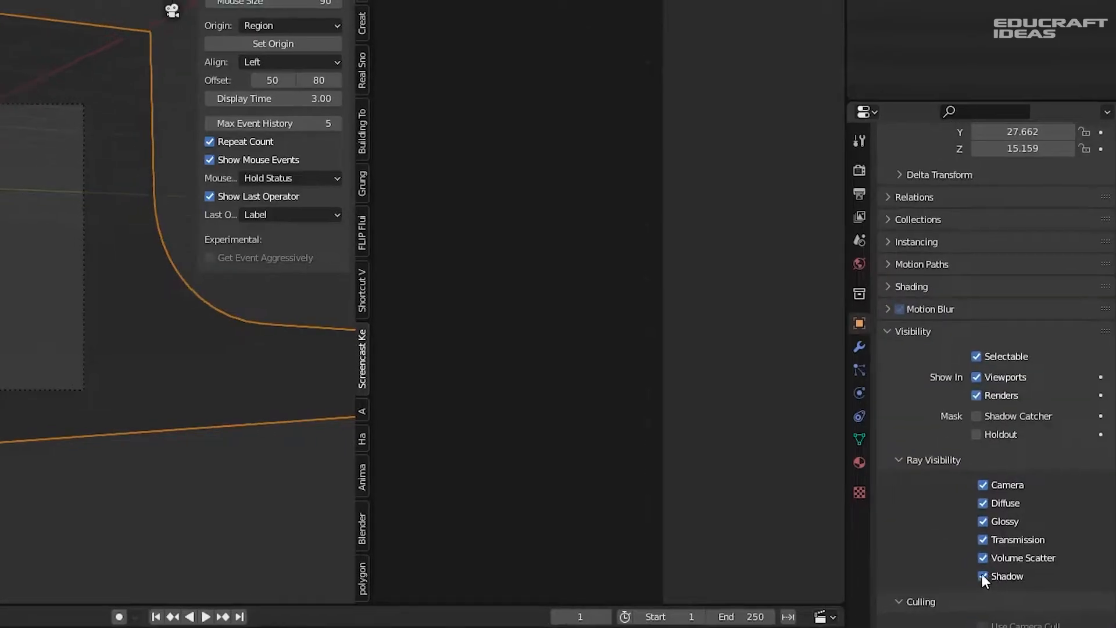
left_click(979, 575)
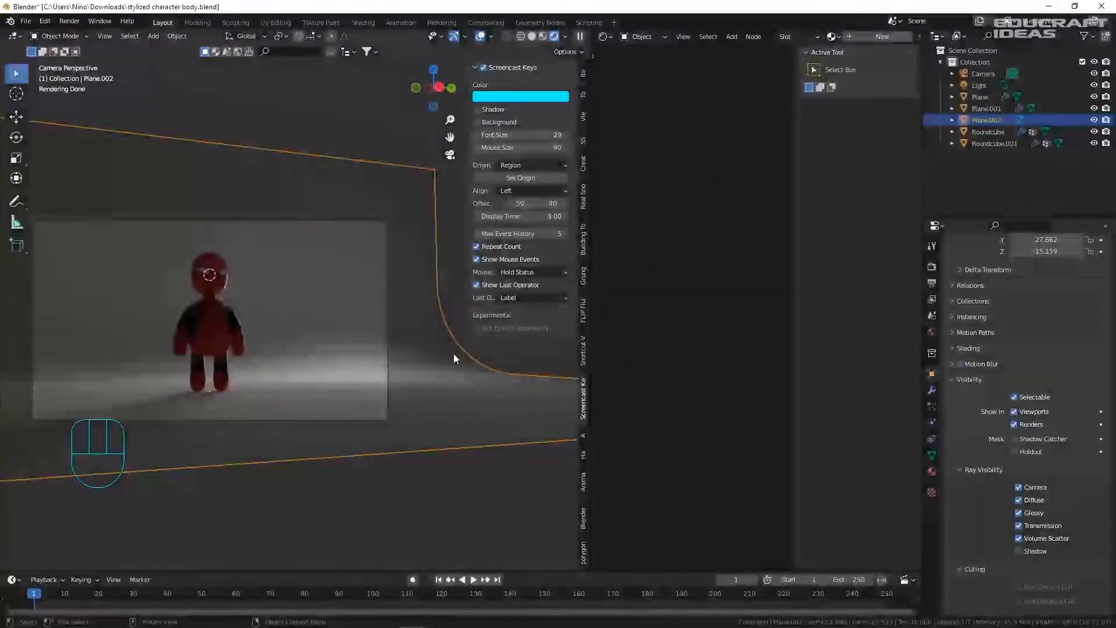
middle_click_drag(451, 362, 389, 327)
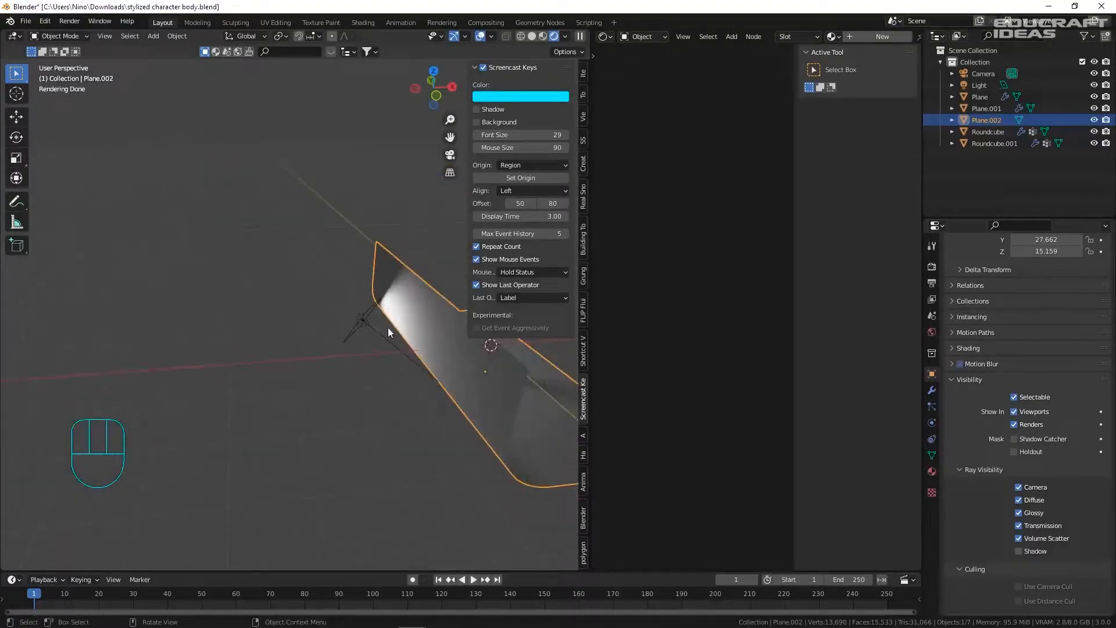
- Raise the area light along Z and check it through the camera
left_click(388, 326)
key("g")
key("z")
left_click(397, 324)
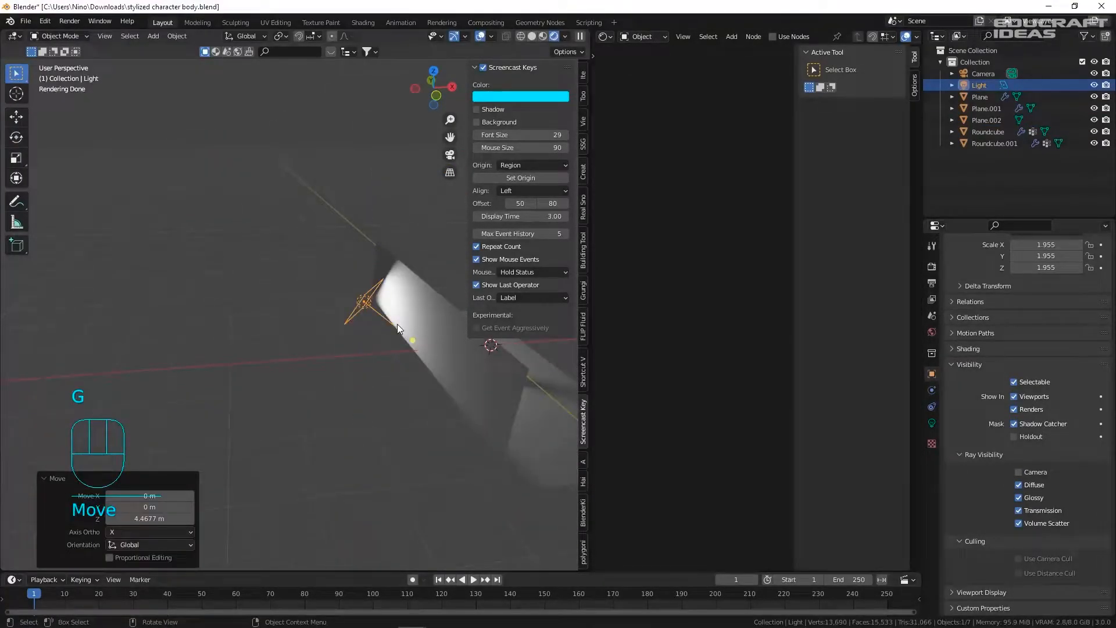
key("KP_0")
key("r")
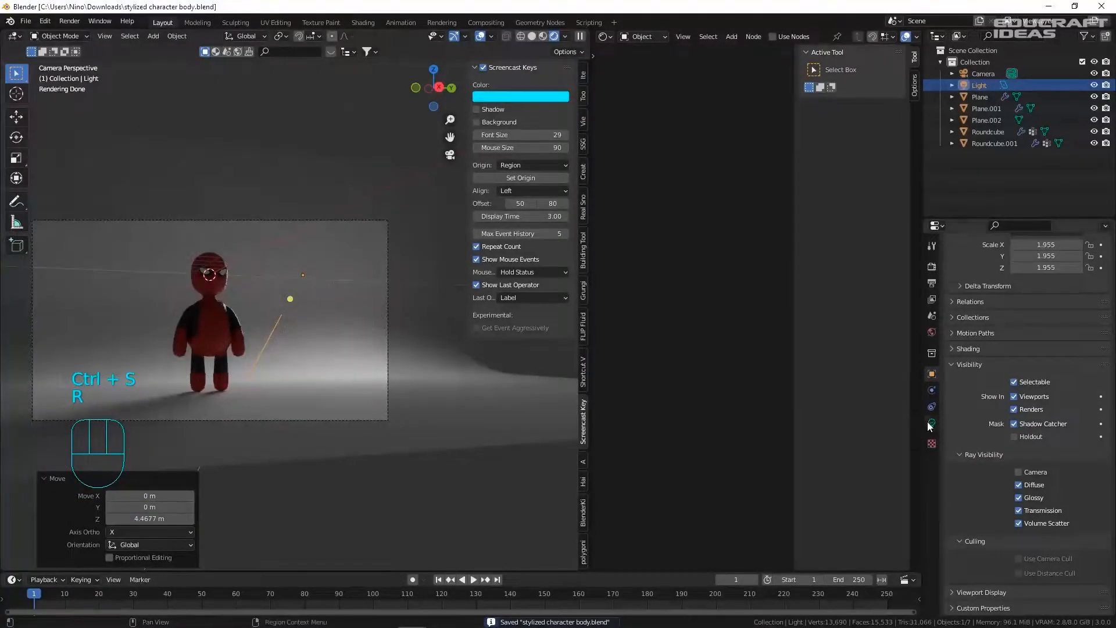
- Set the area light power to 15000 W and its size to 12.9 m
left_click(932, 422)
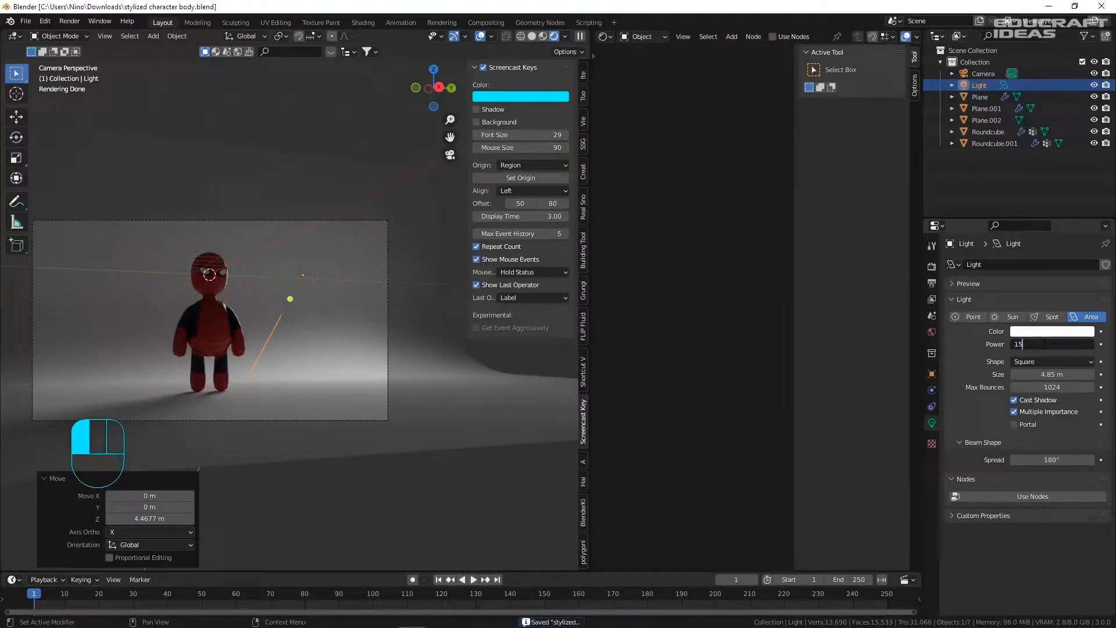
key("Return")
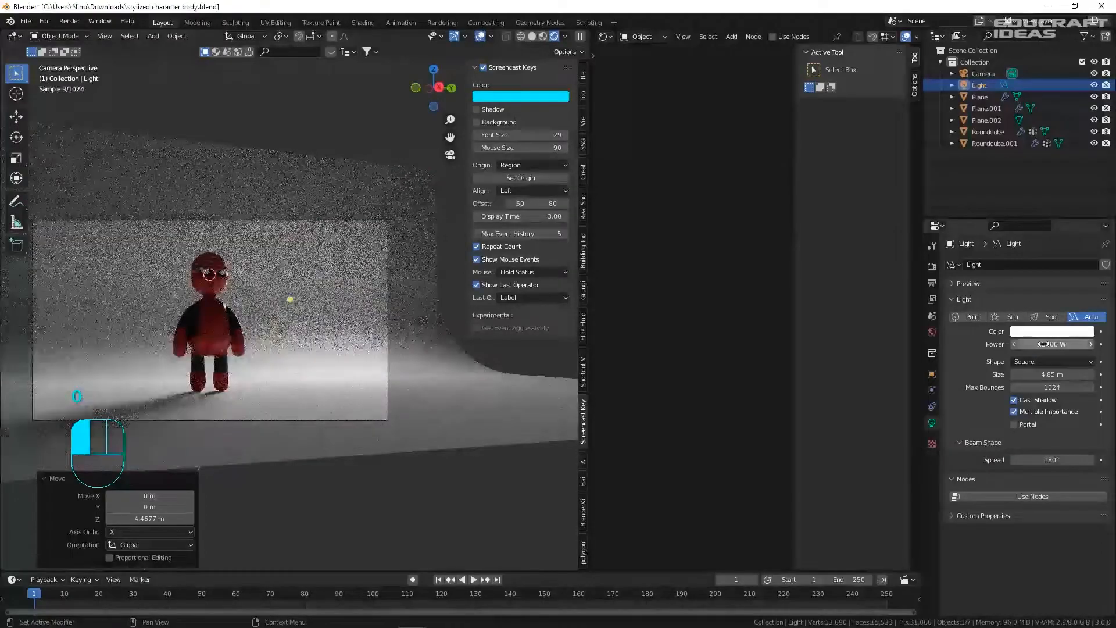
scroll(260, 260, "up", 1)
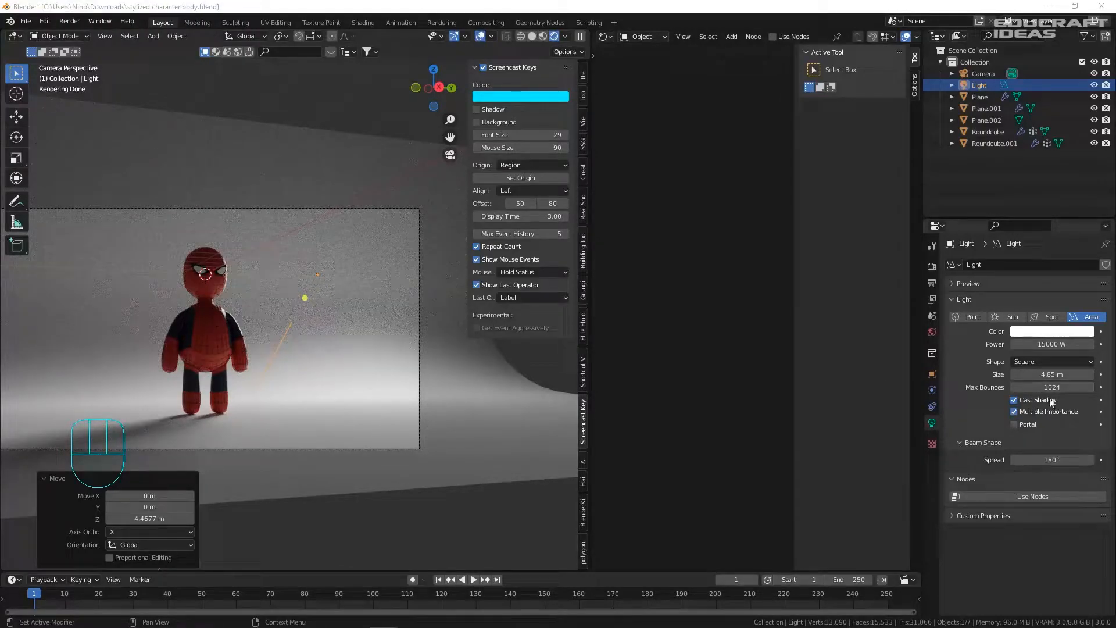
left_click_drag(1052, 374, 1097, 374)
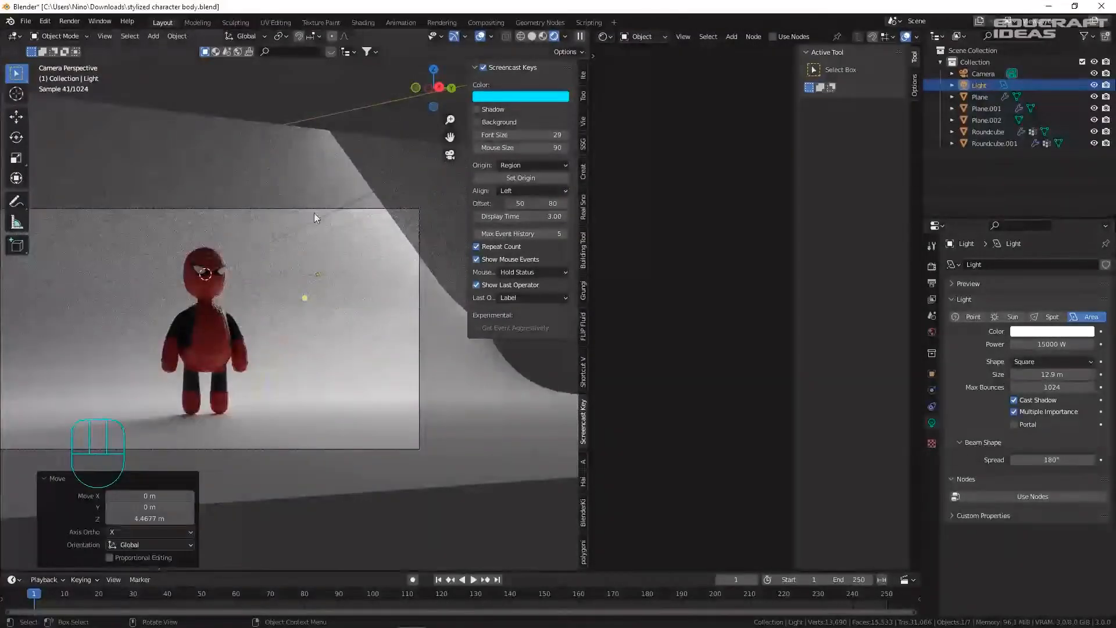
middle_click_drag(350, 217, 412, 327)
- Move the light along X, rotate it 11.4° about Z, and move it 10.216 m along Y
scroll(412, 327, "down", 5)
key("g")
key("x")
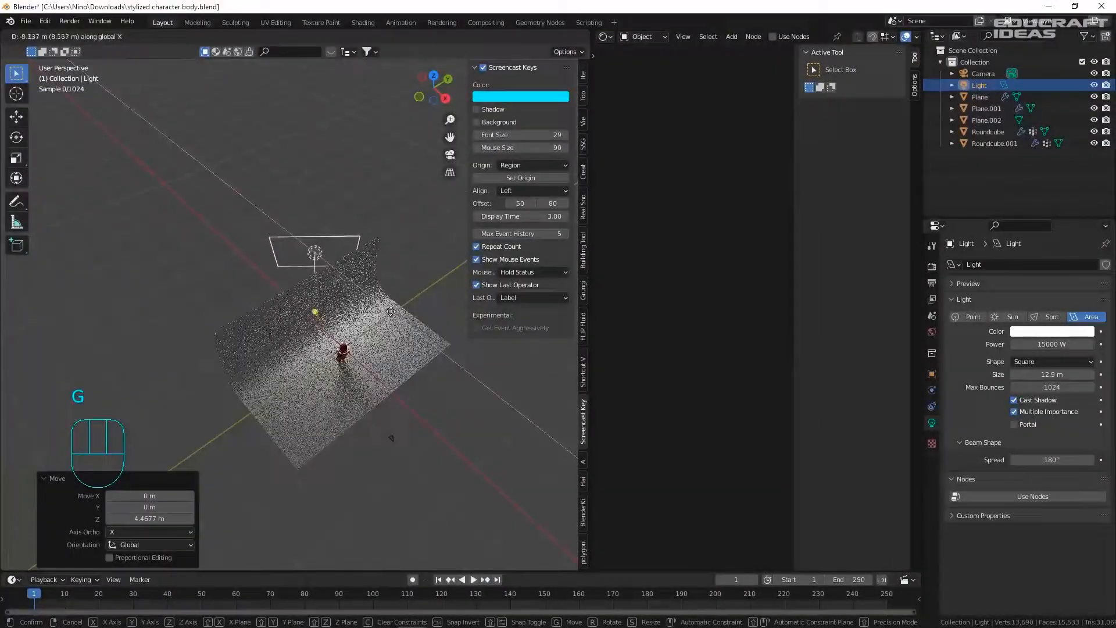
left_click(387, 309)
key("r")
key("z")
left_click(401, 294)
key("g")
key("y")
left_click(424, 279)
key("KP_0")
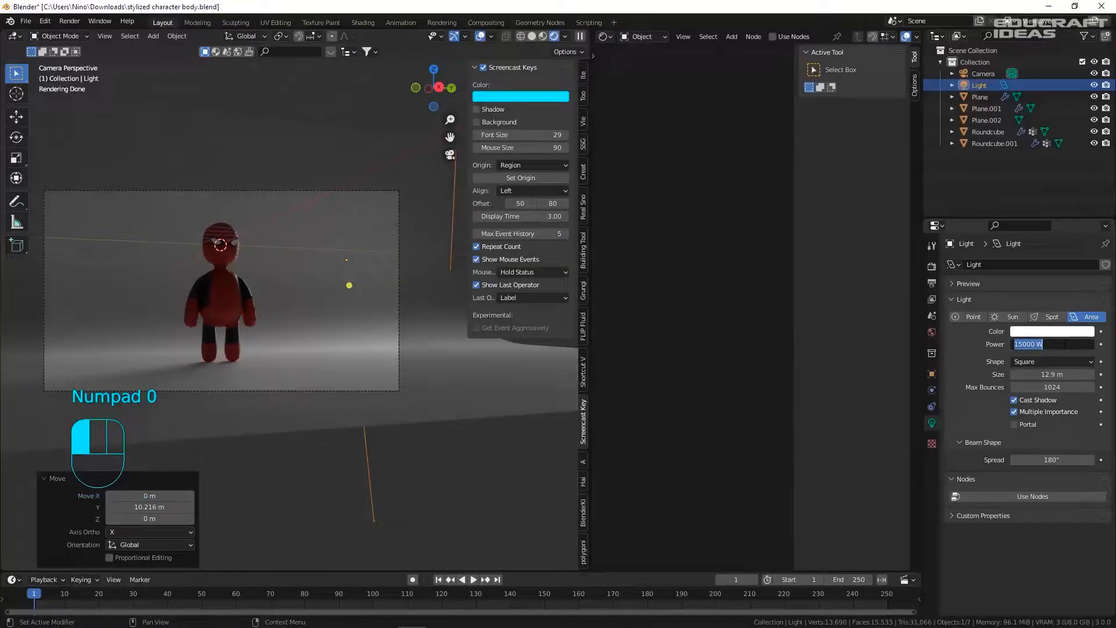
- Raise the light power to 50000 W and select the backdrop plane
key("Return")
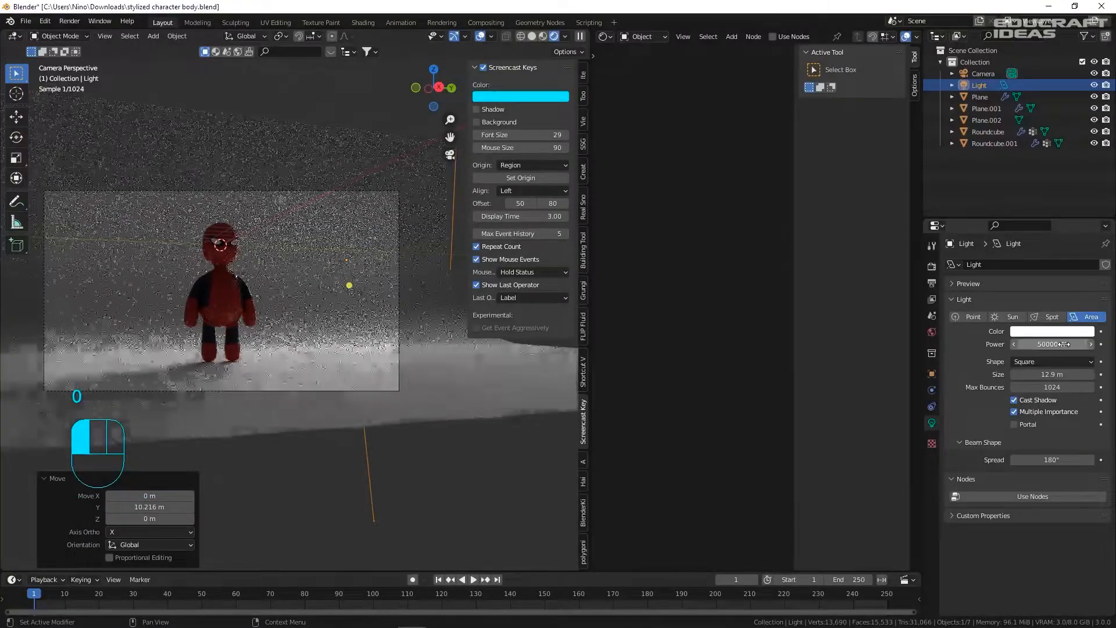
scroll(221, 279, "up", 2)
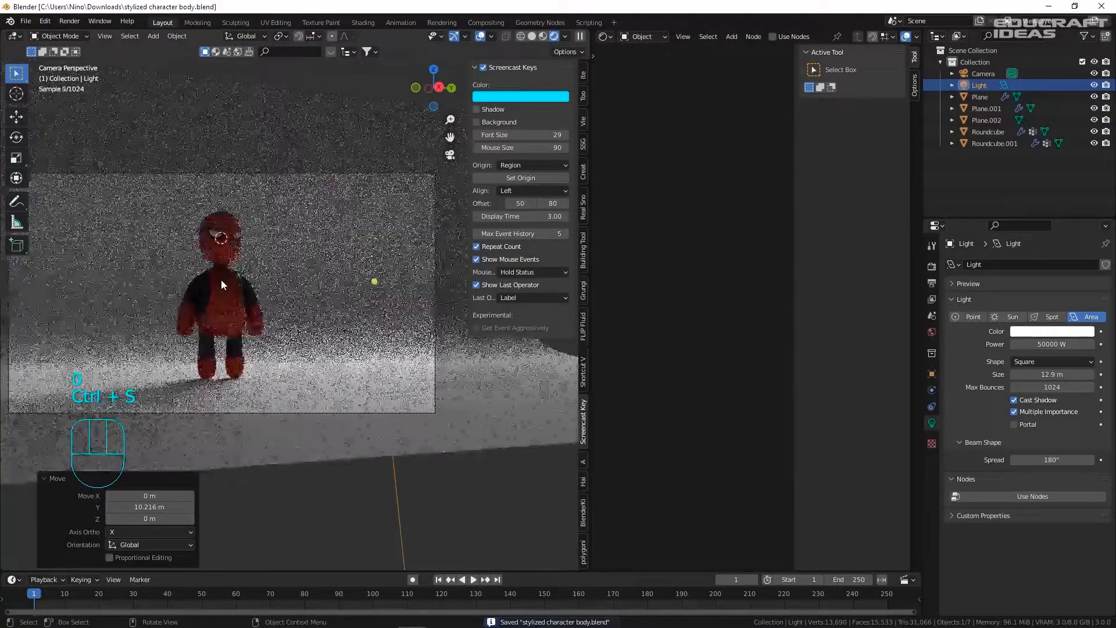
left_click(277, 180)
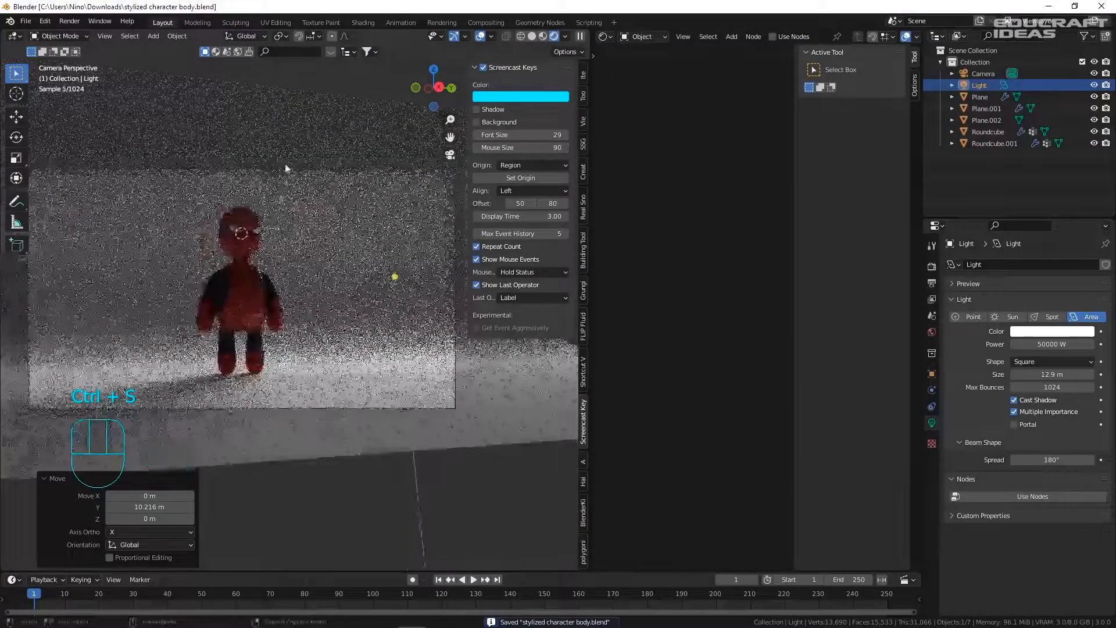
- Add new Material.006 to Plane.002 with its base colour Value dragged to 0 (pure black)
left_click(865, 40)
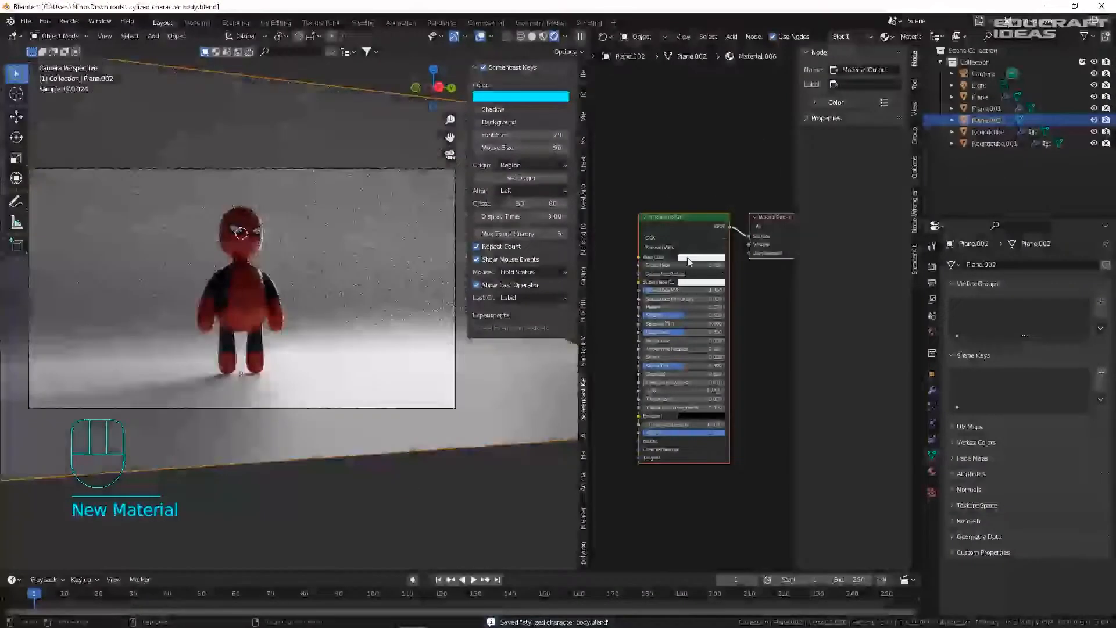
scroll(694, 250, "up", 2)
left_click(692, 252)
left_click_drag(762, 139, 763, 178)
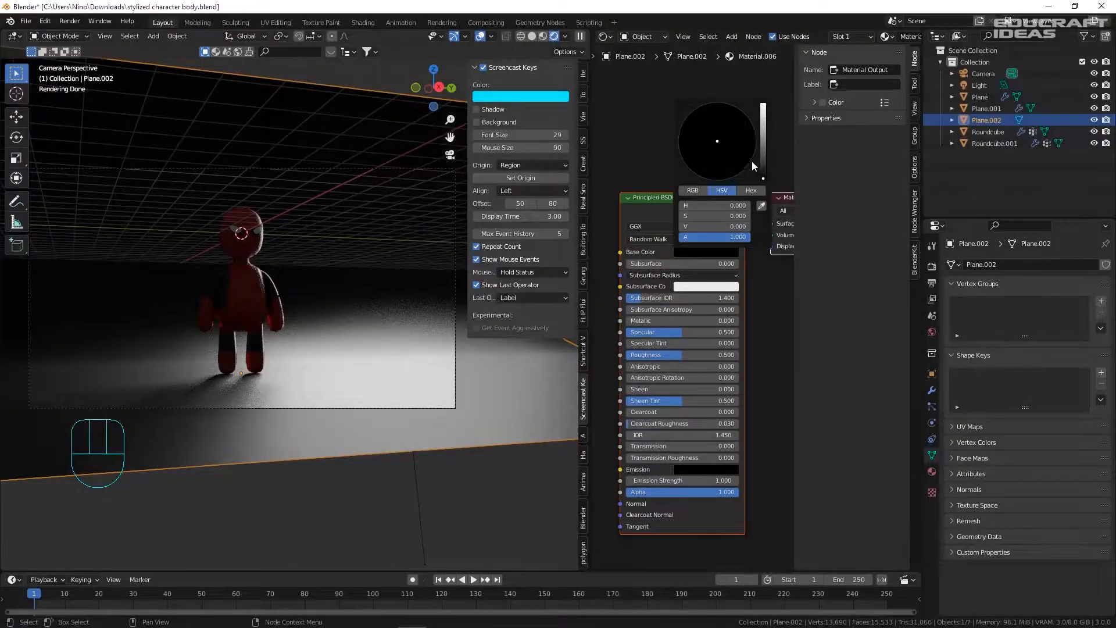
middle_click_drag(359, 217, 447, 398)
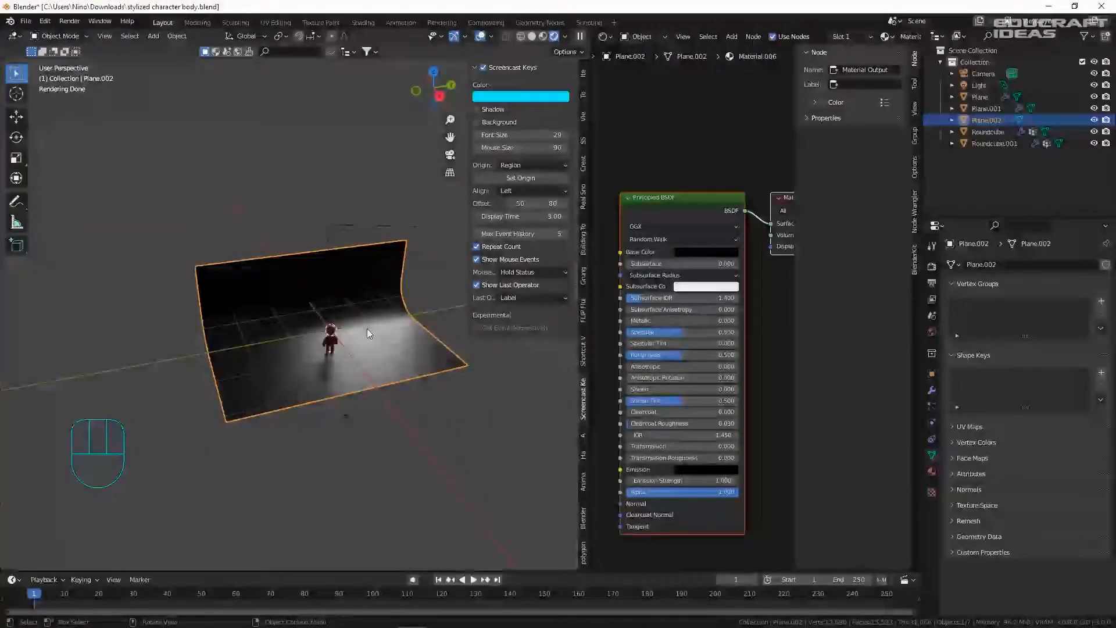
left_click(390, 227)
middle_click_drag(388, 231, 364, 261)
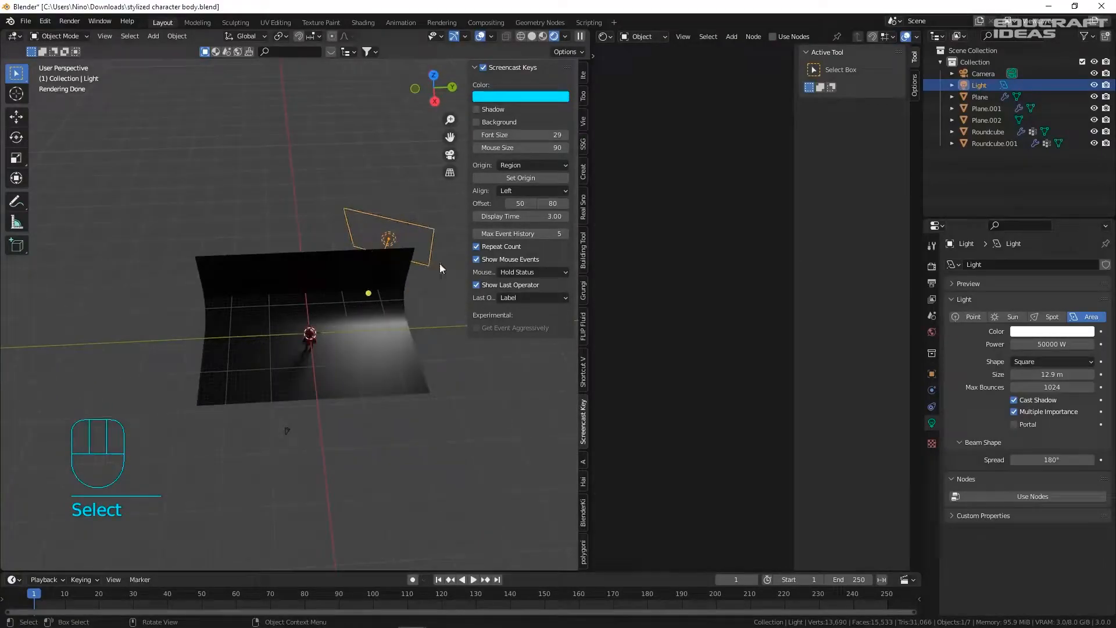
- Duplicate the area light as Light.001 and move it off to the left, rotated and raised
key("shift+d")
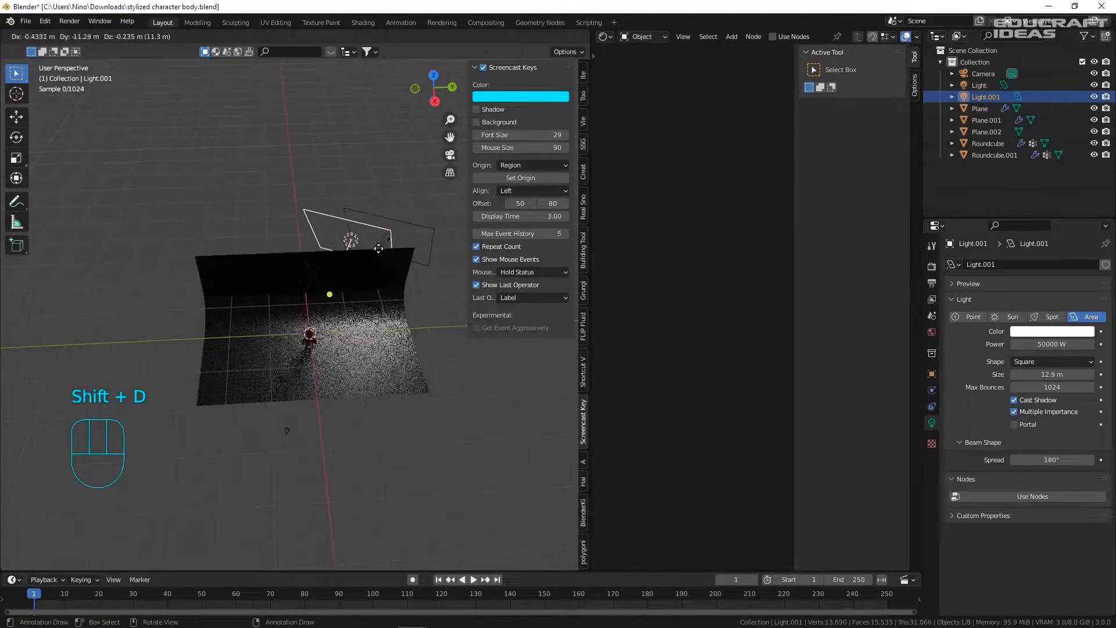
key("y")
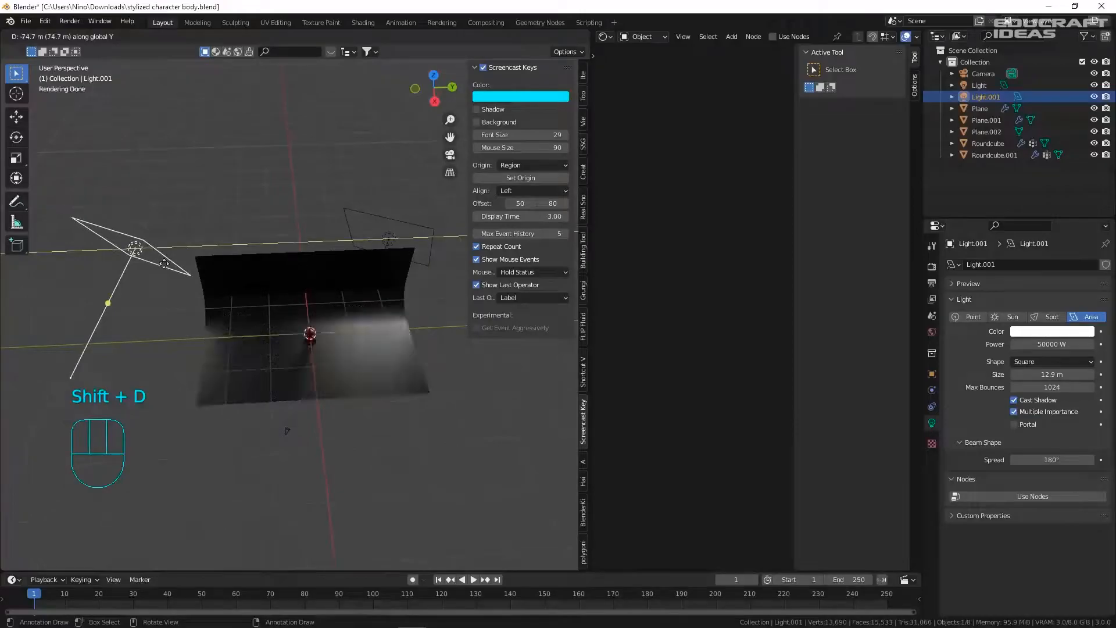
left_click(168, 264)
key("r")
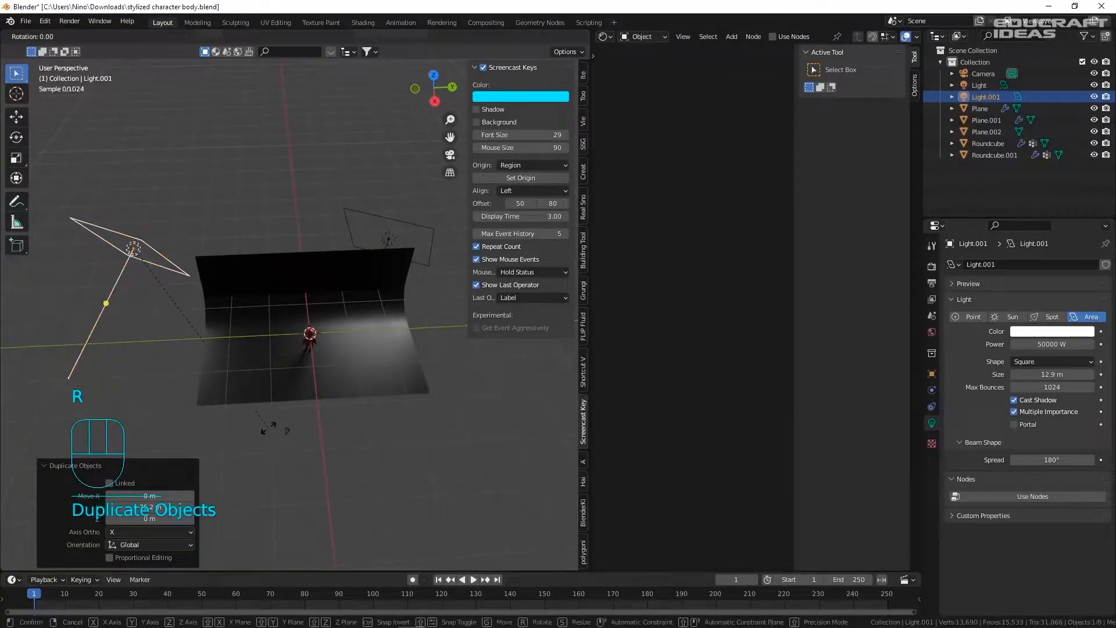
left_click(173, 291)
mouse_move(173, 291)
middle_mouse_down()
mouse_move(208, 306)
mouse_move(155, 301)
middle_mouse_up()
key("g")
left_click(381, 350)
key("g")
left_click(376, 223)
key("KP_0")
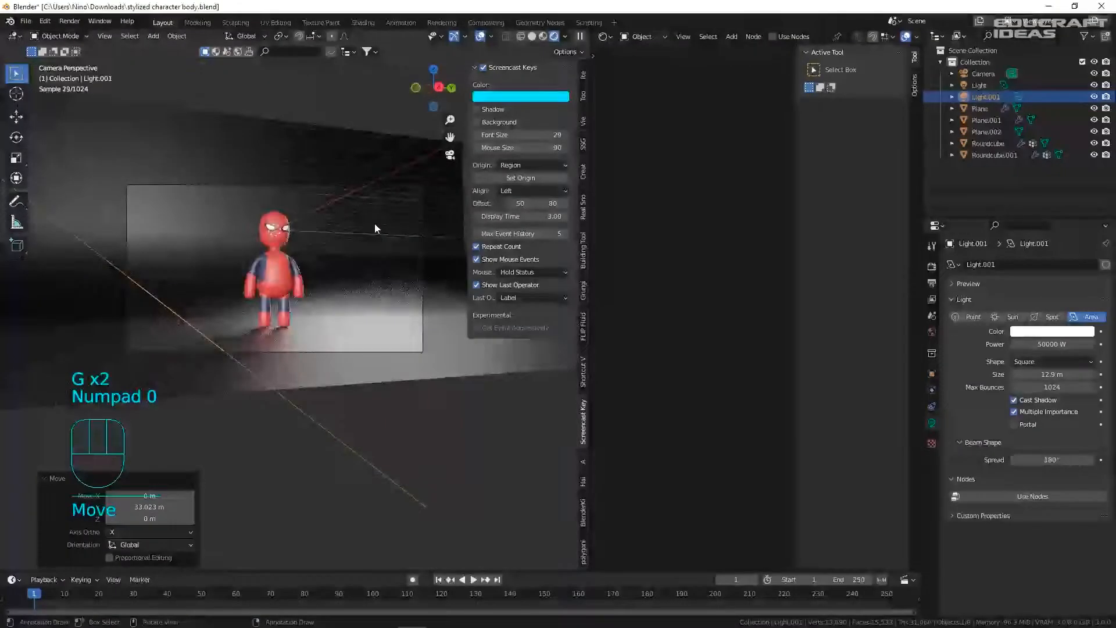
- Reposition Light.001 with moves along X, Y and X to the character's side
middle_click_drag(378, 215, 465, 458)
key("g")
key("g")
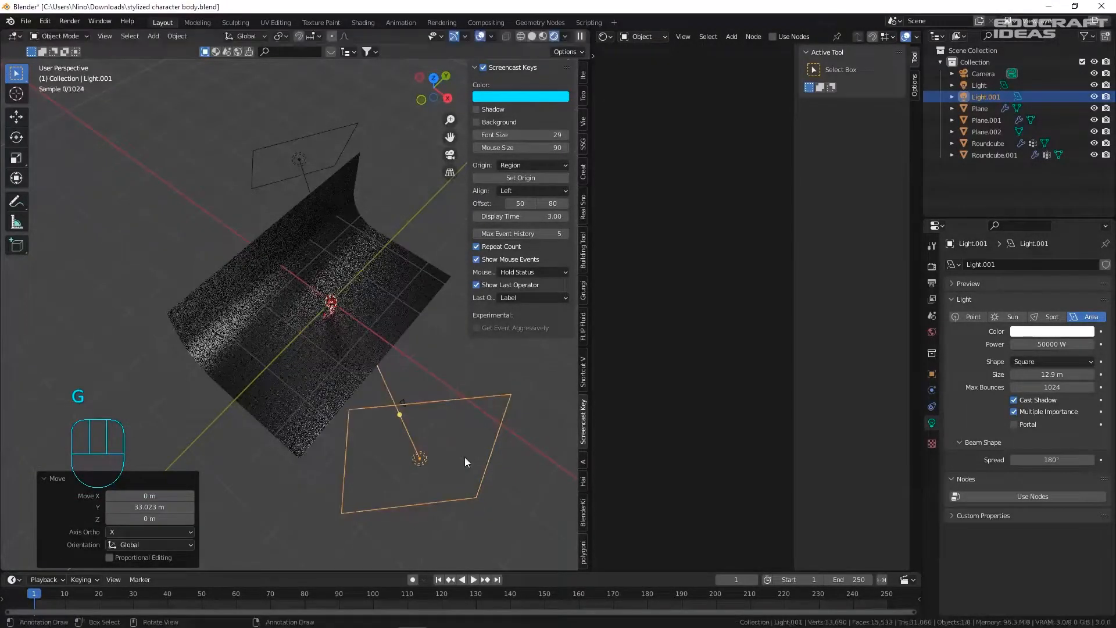
left_click(384, 430)
key("g")
key("y")
left_click(361, 441)
key("g")
key("x")
left_click(342, 427)
- Turn Light.001 about Z and by -17.4° so it faces the character in the camera view
key("r")
key("z")
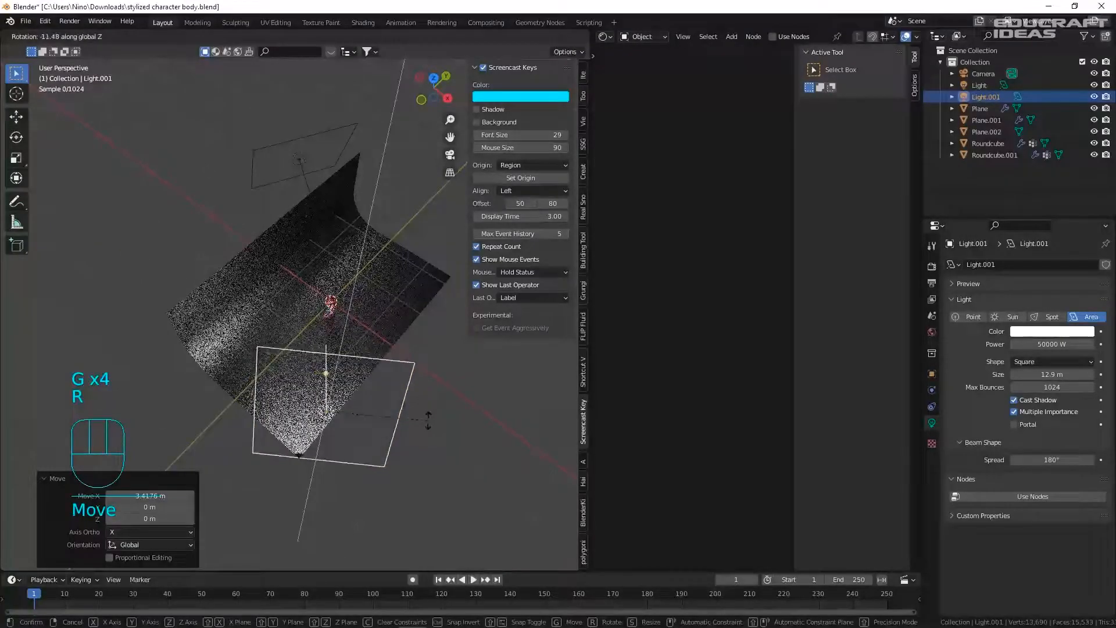
left_click(408, 424)
middle_click_drag(343, 401, 206, 293)
key("r")
left_click(456, 435)
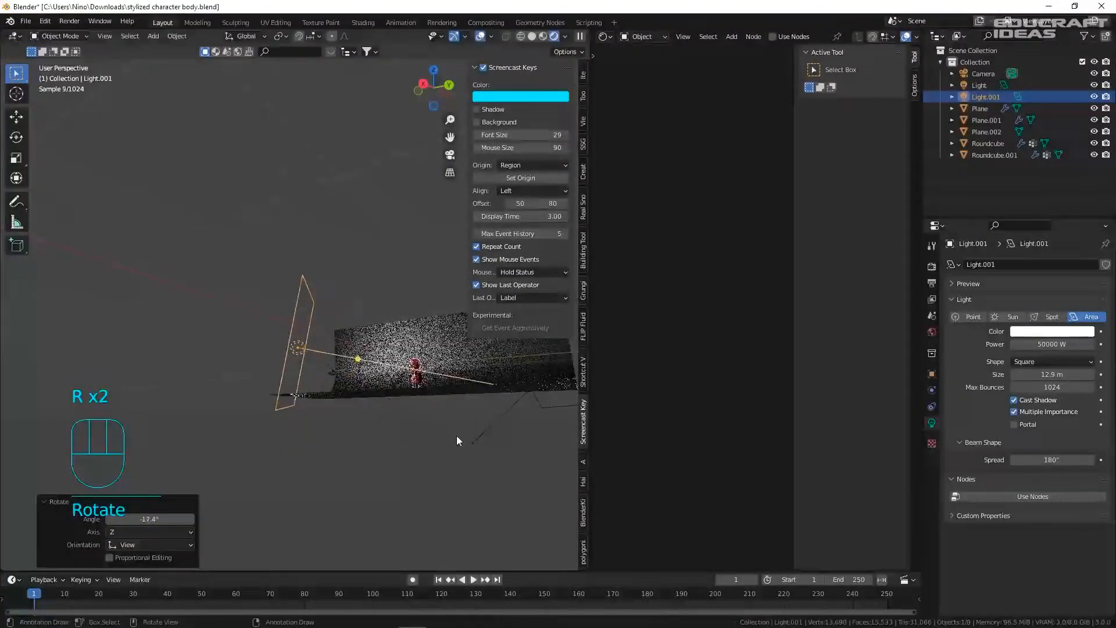
key("KP_0")
scroll(251, 264, "up", 5)
middle_click_drag(378, 183, 223, 230, "shift")
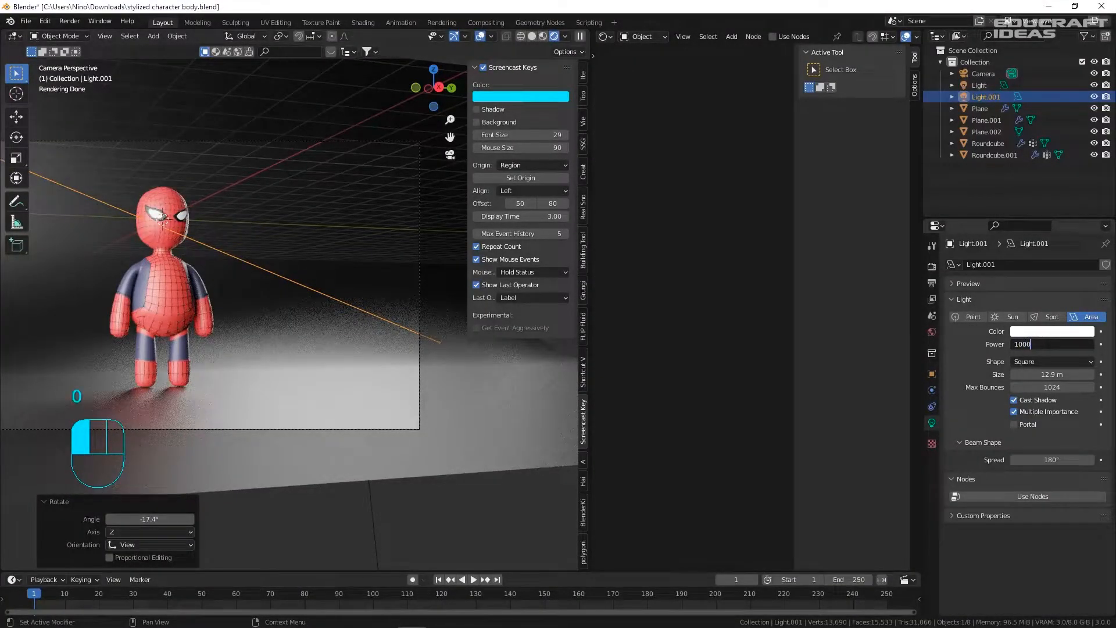
- Set Light.001's power to 10000 W and save the file
left_click_drag(1046, 344, 1034, 343)
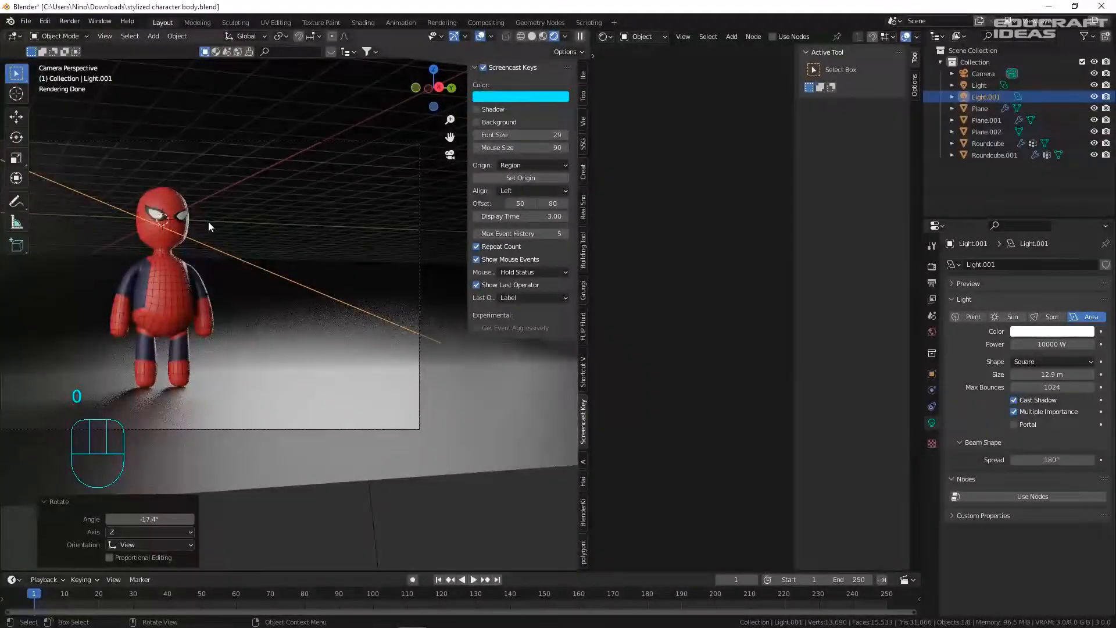
scroll(211, 223, "up", 4)
scroll(196, 287, "down", 3)
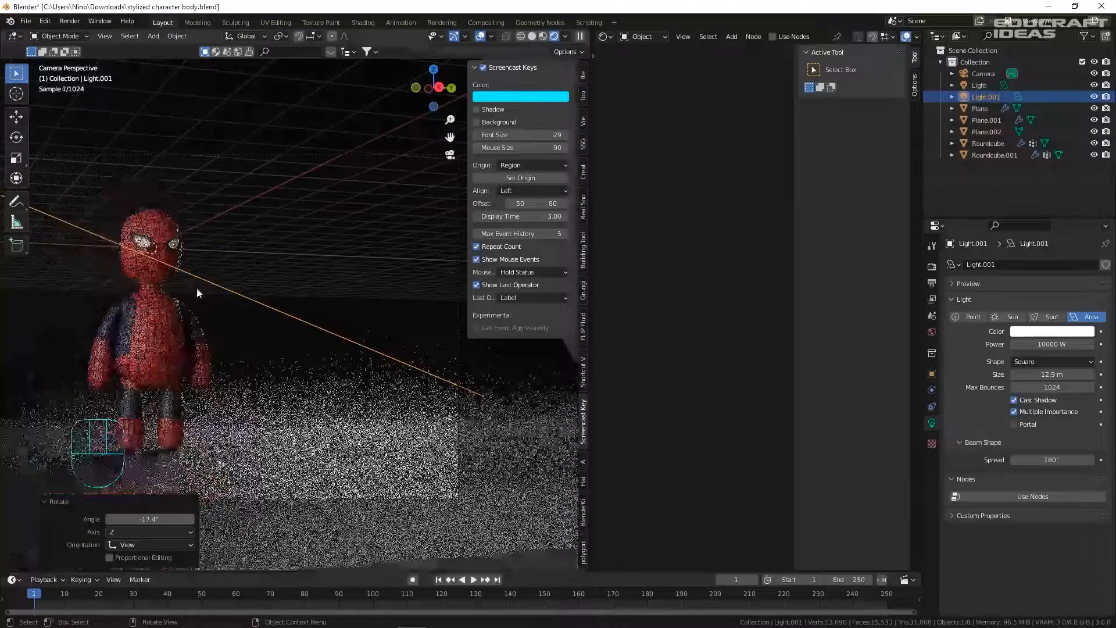
key("ctrl+s")
- Lower the floor material's Roughness to 0.205 so it reflects the character
middle_click_drag(172, 313, 293, 295, "shift")
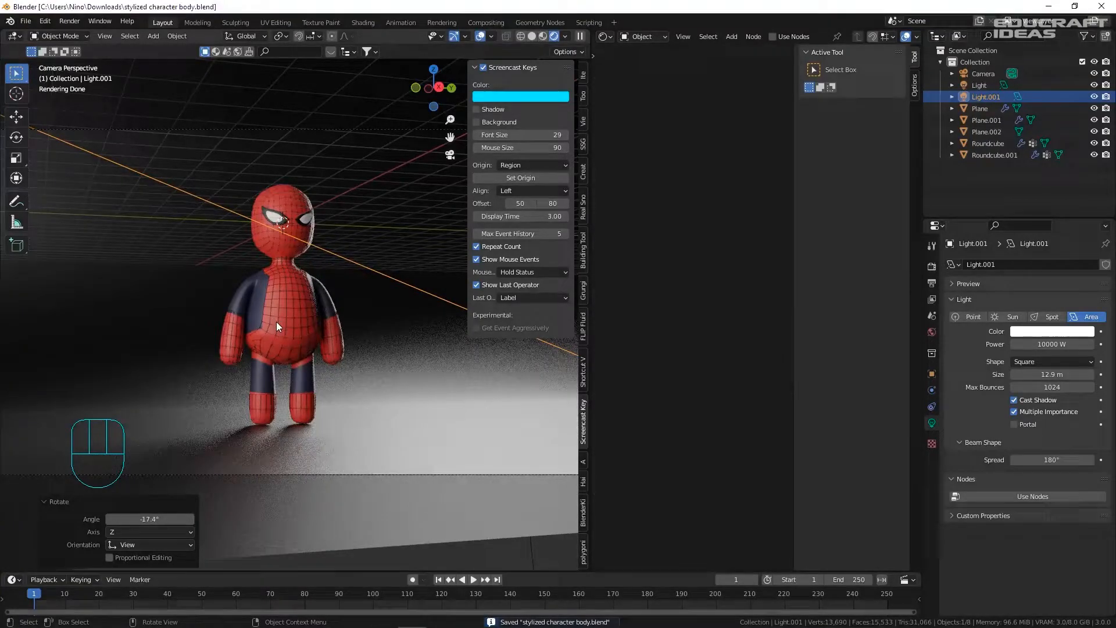
left_click(435, 452)
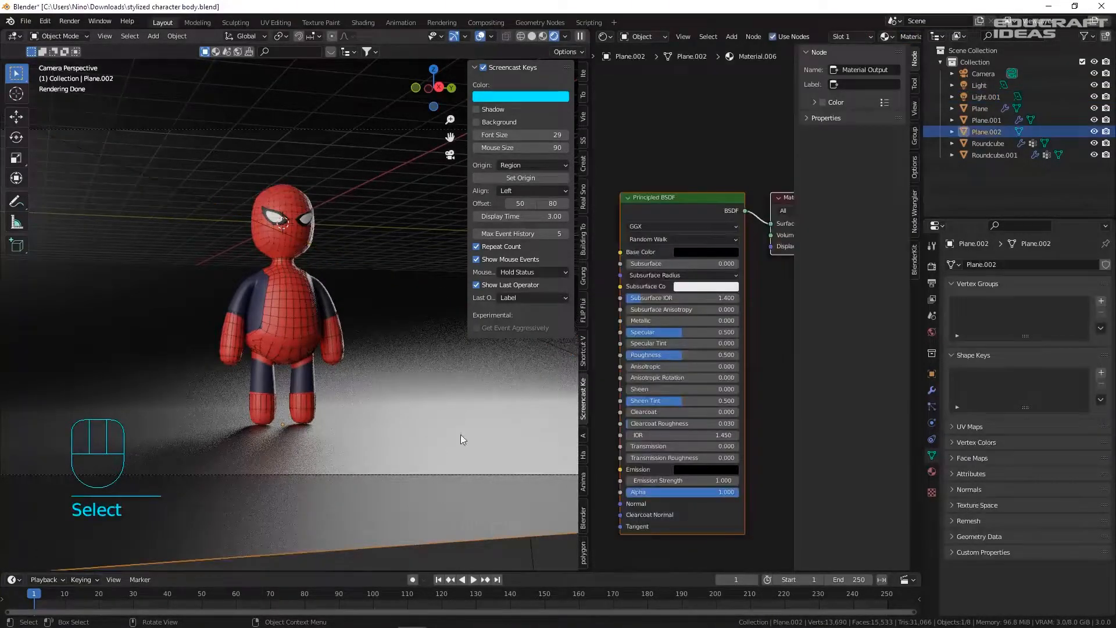
left_click_drag(704, 371, 659, 370)
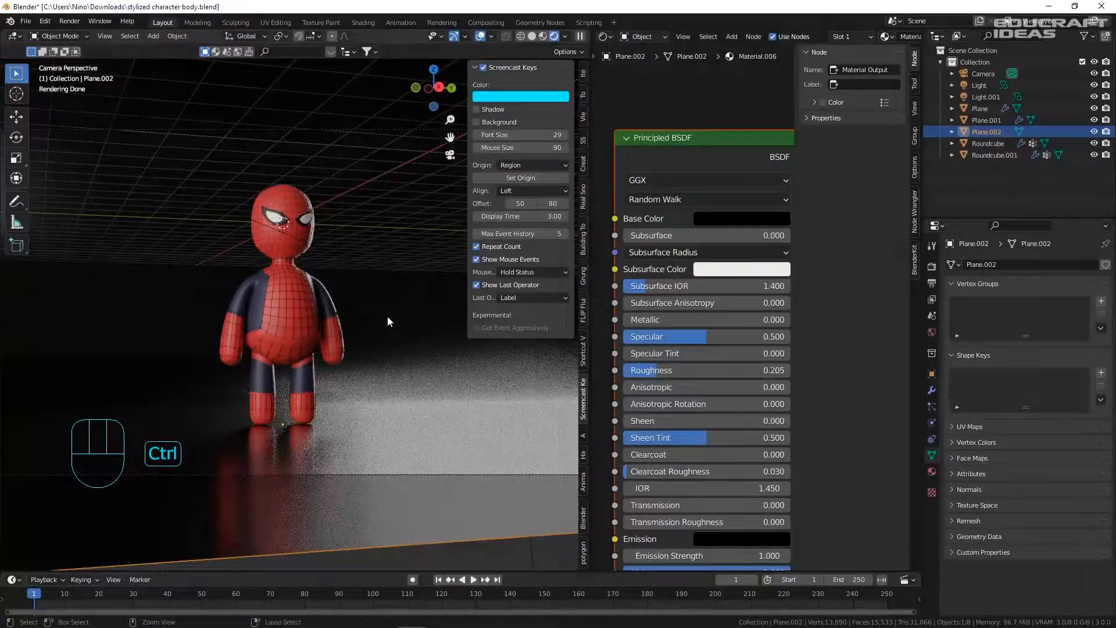
- Set the floor base colour to H 0.552, S 0.366, V 0.017 and save
left_click(727, 220)
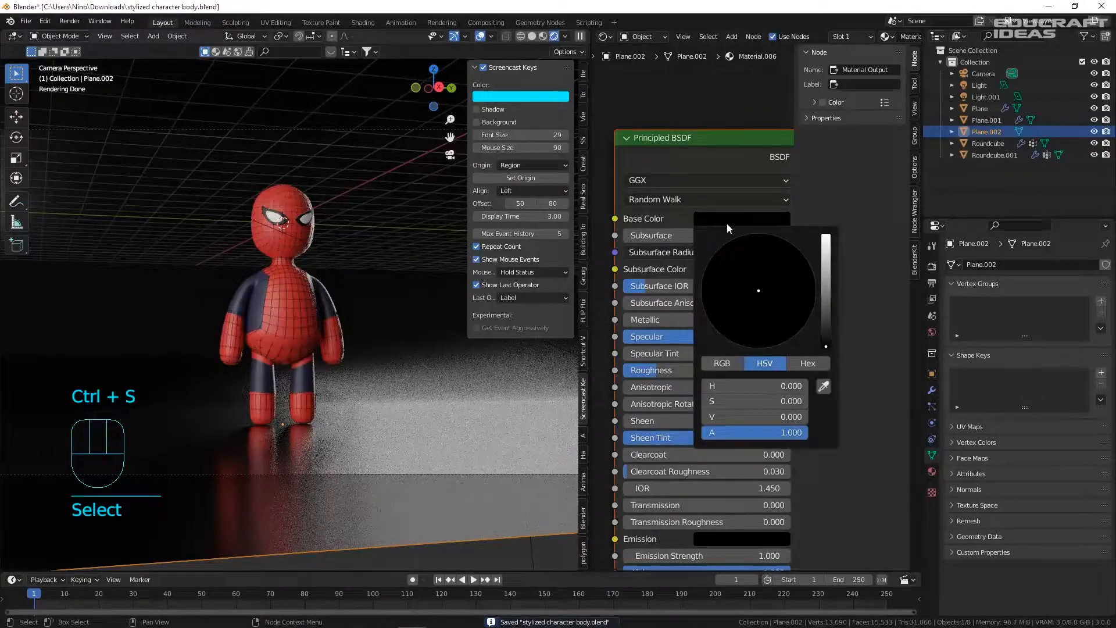
left_click_drag(827, 334, 827, 332)
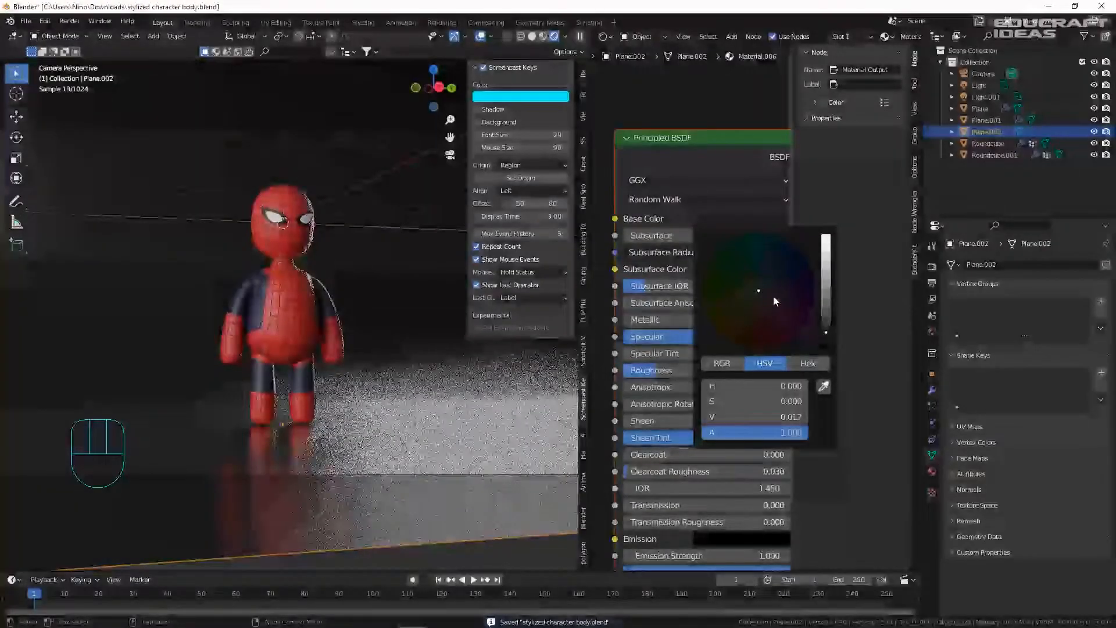
left_click(783, 265)
left_click_drag(784, 267, 779, 282)
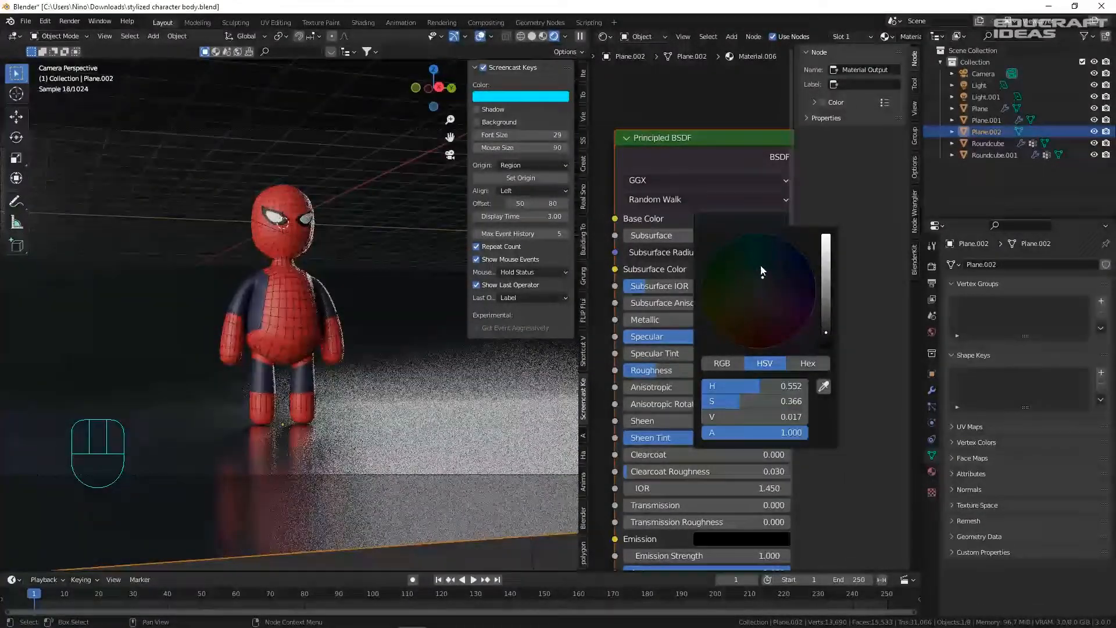
key("ctrl+s")
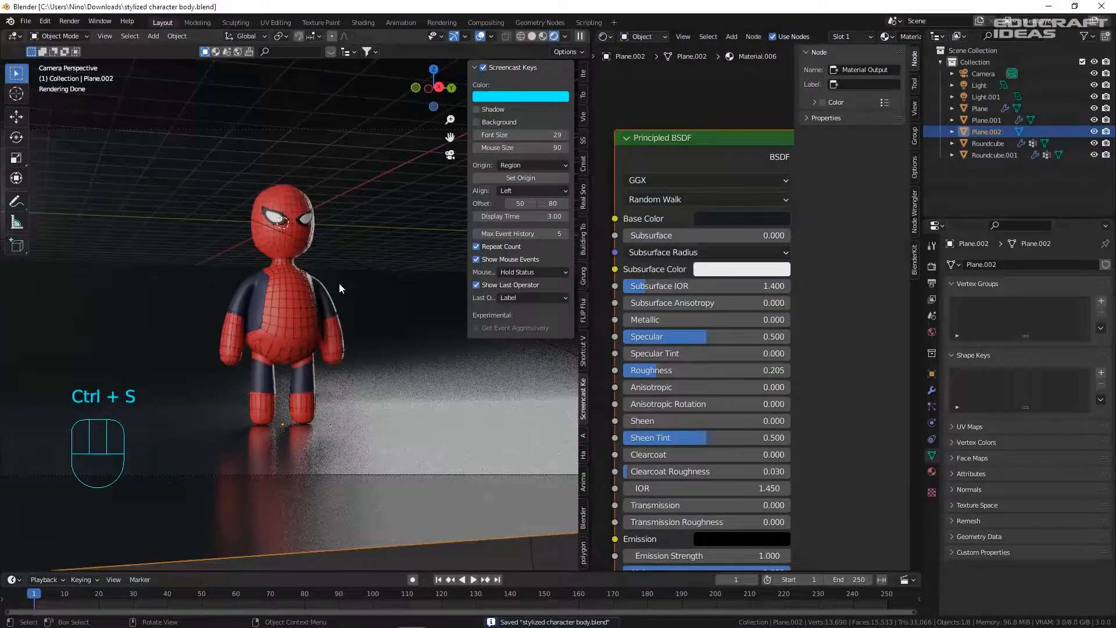
- Enter vertex edit mode on the Roundcube.001 web mesh and try grabbing a waist vertex
scroll(276, 305, "up", 5)
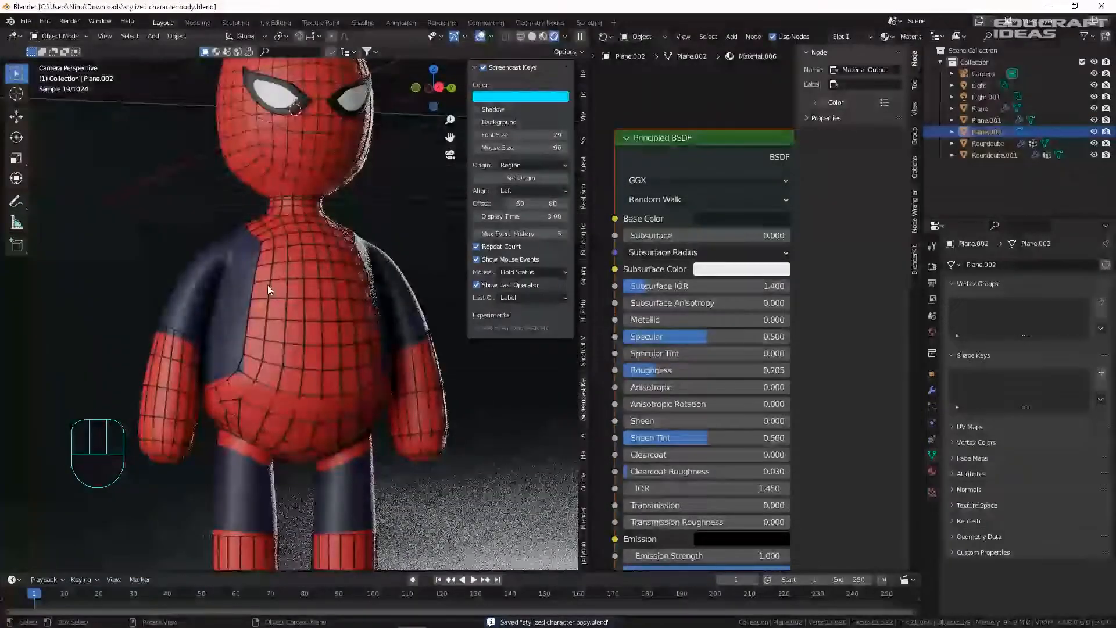
left_click(240, 368)
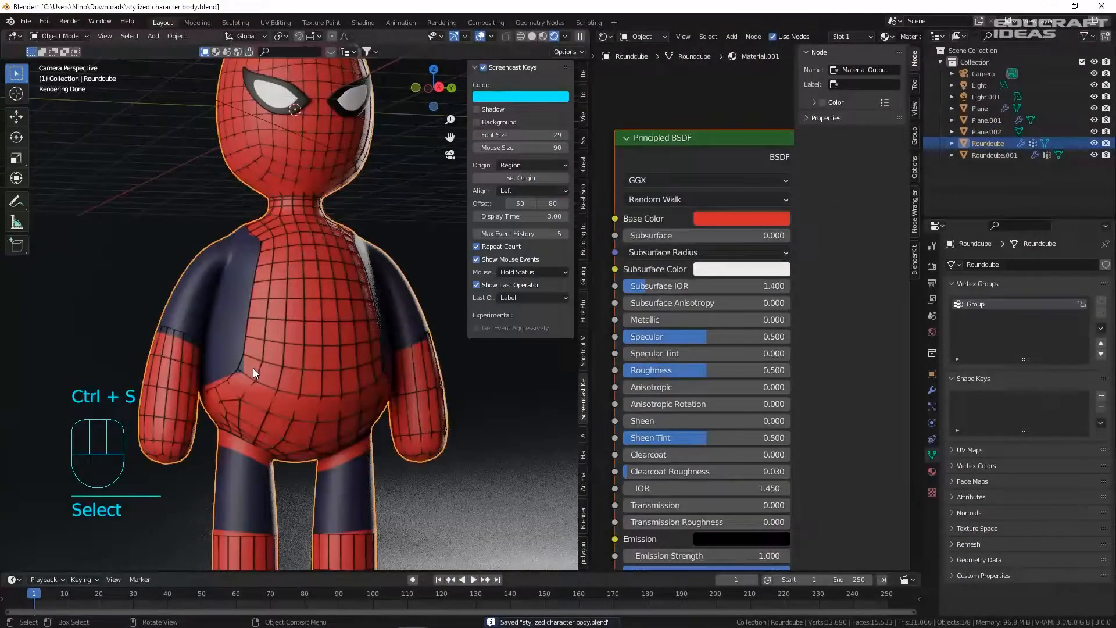
scroll(283, 346, "up", 8)
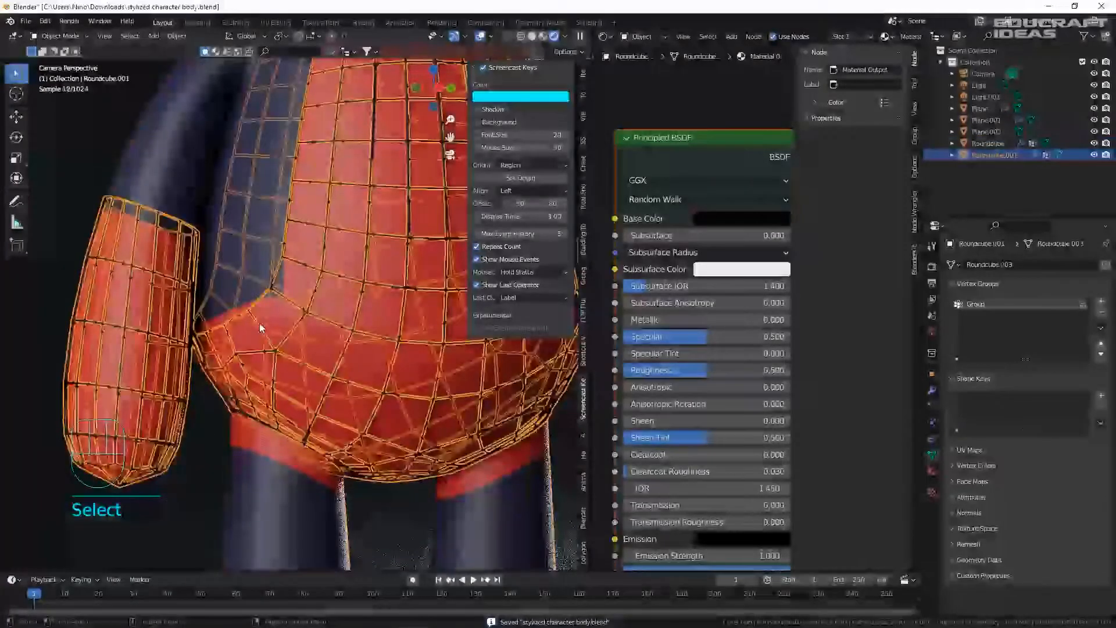
key("Tab")
key("1")
key("Tab")
key("Tab")
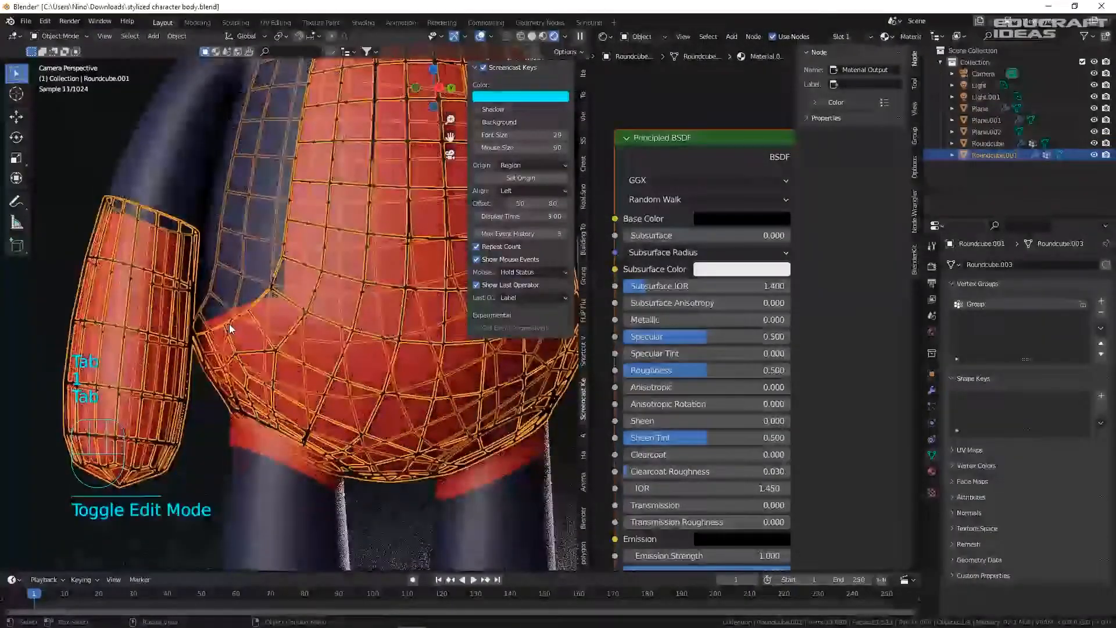
scroll(281, 328, "up", 1)
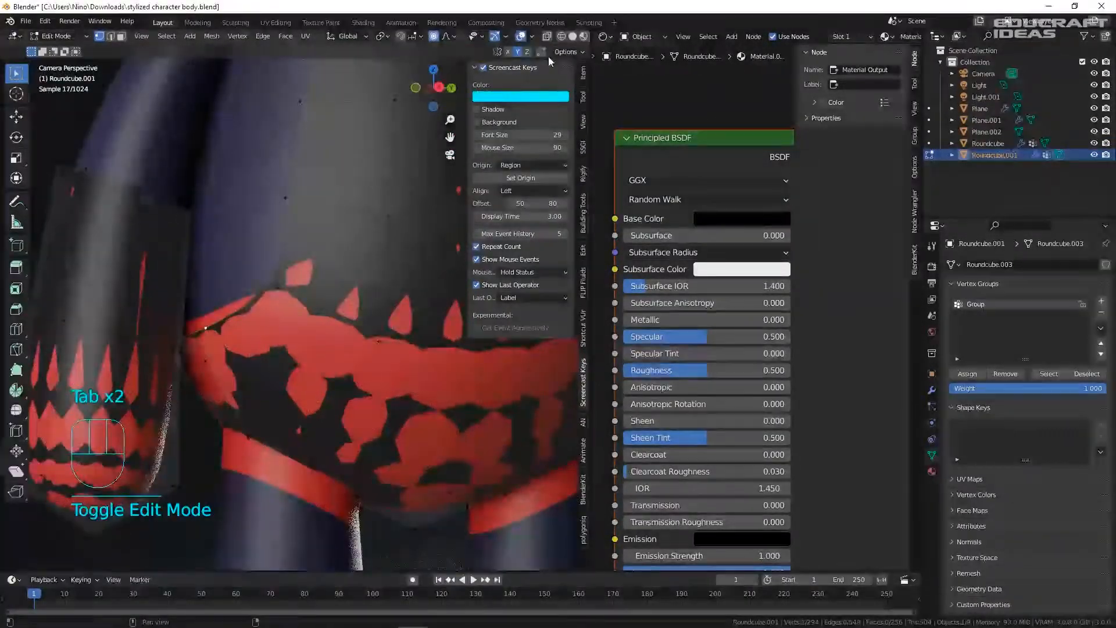
middle_click_drag(224, 336, 177, 338)
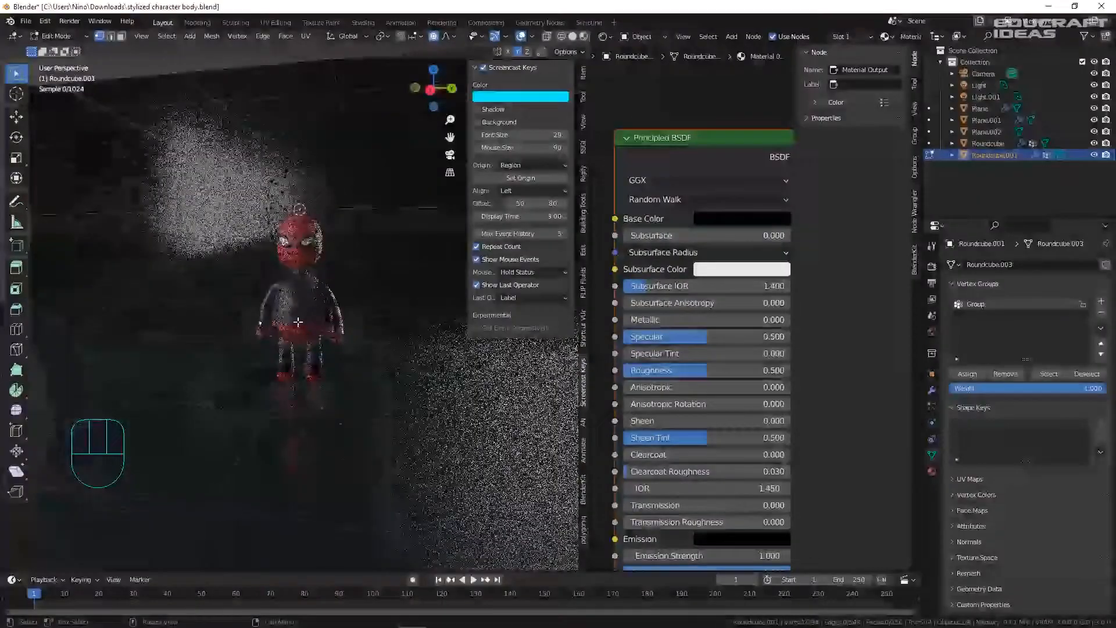
scroll(250, 328, "up", 11)
scroll(259, 317, "down", 3)
scroll(259, 317, "up", 3)
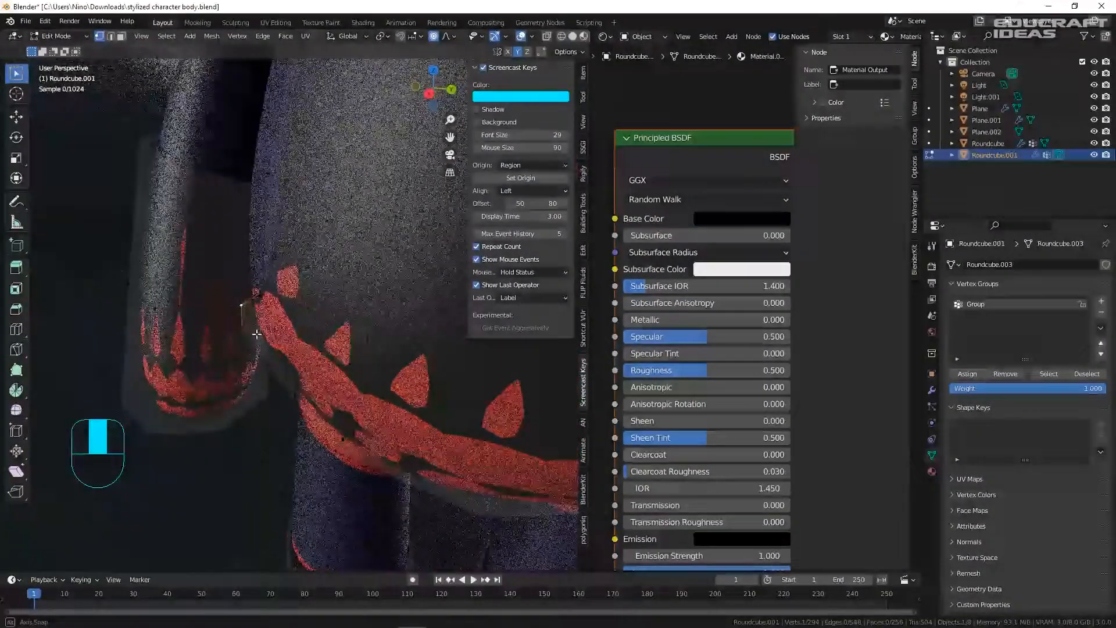
key("g")
key("Tab")
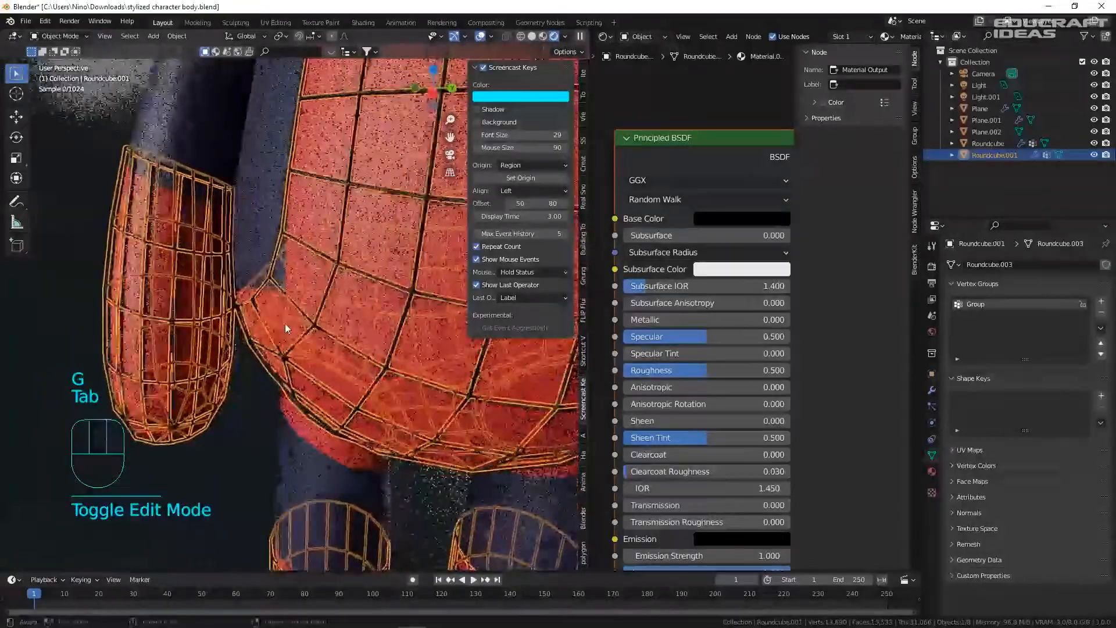
- Edit the web mesh and move one web vertex near the hip
left_click(275, 337)
key("Tab")
key("Tab")
left_click(288, 355)
key("Tab")
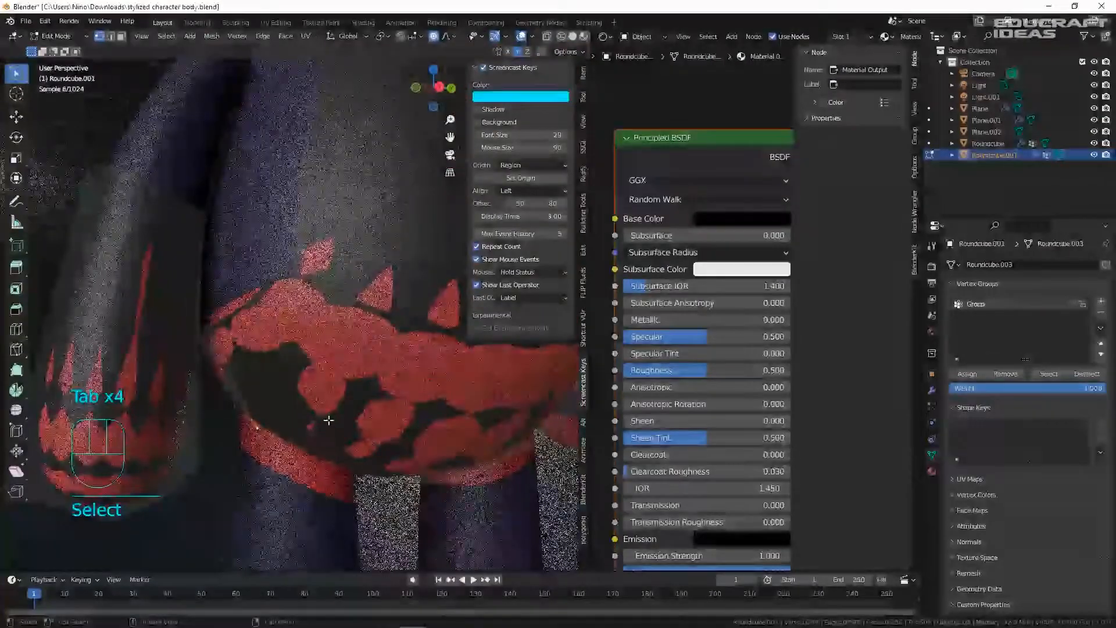
middle_click_drag(326, 458, 307, 406)
left_click(349, 468)
key("g")
left_click(341, 478)
scroll(341, 478, "down", 2)
- Move another hip vertex, then view through the camera and save the file
left_click(315, 430)
key("g")
left_click(324, 445)
key("Tab")
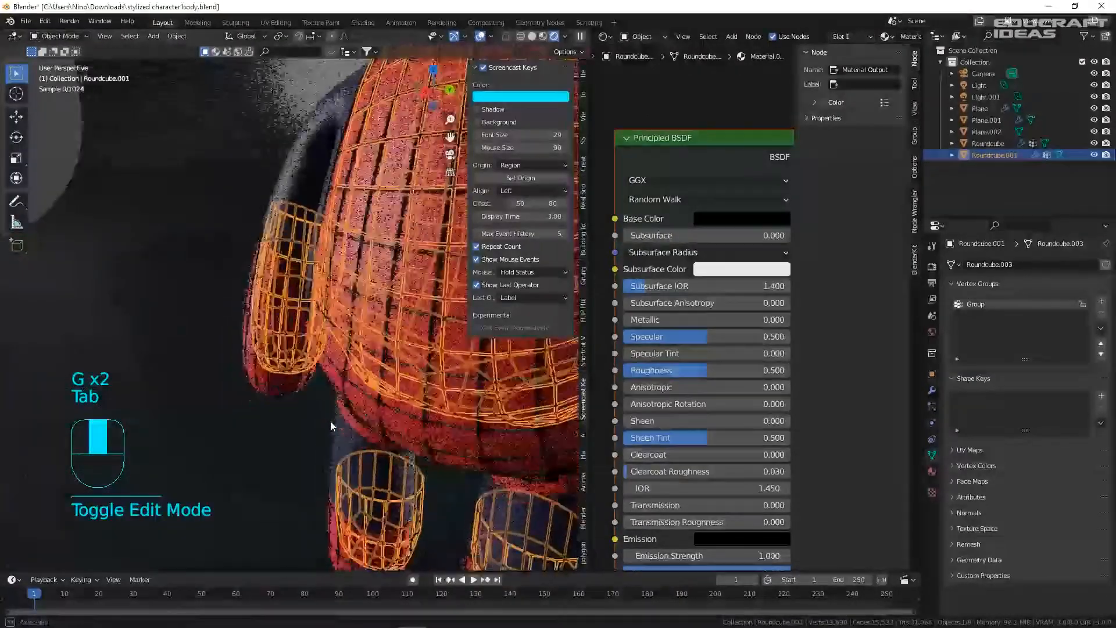
key("KP_0")
left_click(261, 482)
key("ctrl+s")
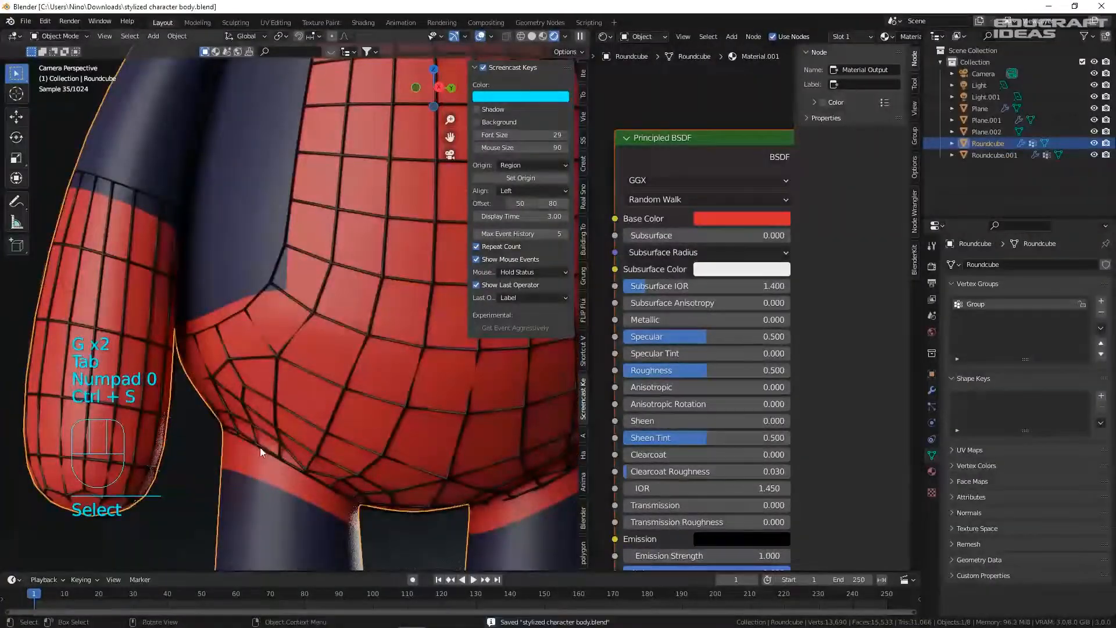
- Move a web waist vertex twice with proportional falloff, then save
left_click(246, 368)
scroll(265, 366, "up", 5)
key("Tab")
left_click(280, 360)
key("g")
scroll(318, 360, "up", 1)
scroll(319, 364, "up", 10)
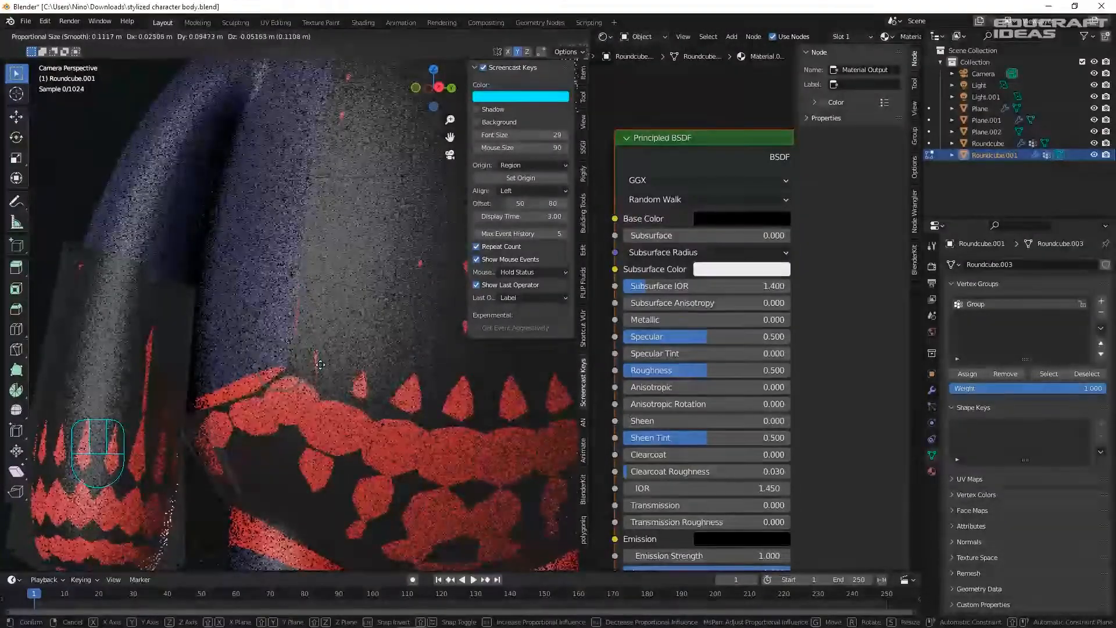
left_click(314, 369)
key("g")
left_click(204, 381)
key("Tab")
left_click(324, 370)
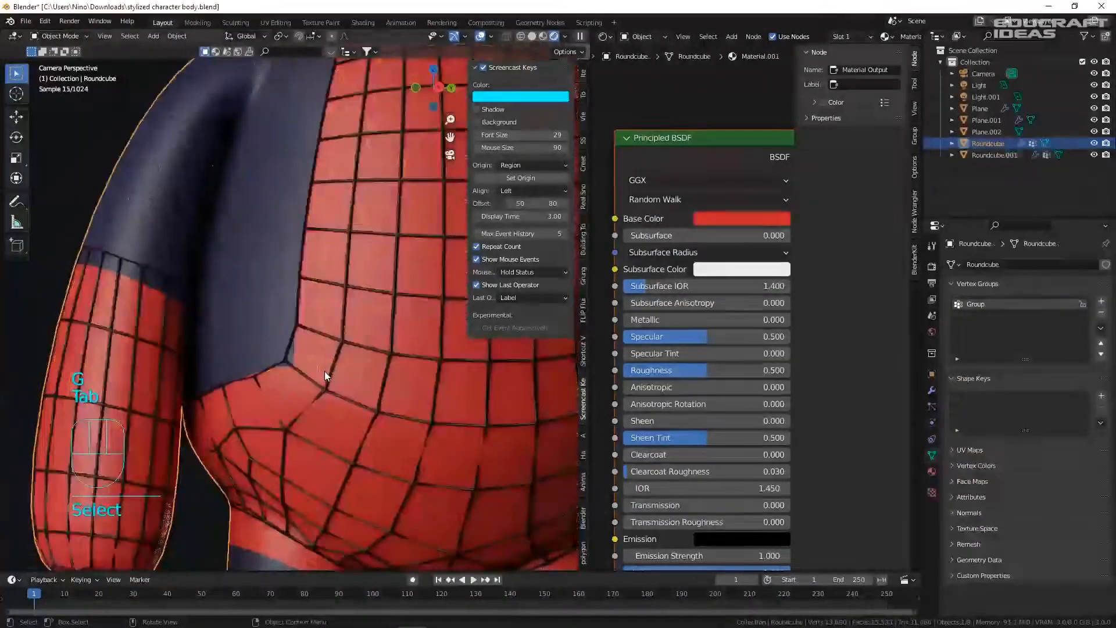
key("ctrl+s")
- Nudge a web vertex at the waist edge into place
left_click(273, 364)
key("Tab")
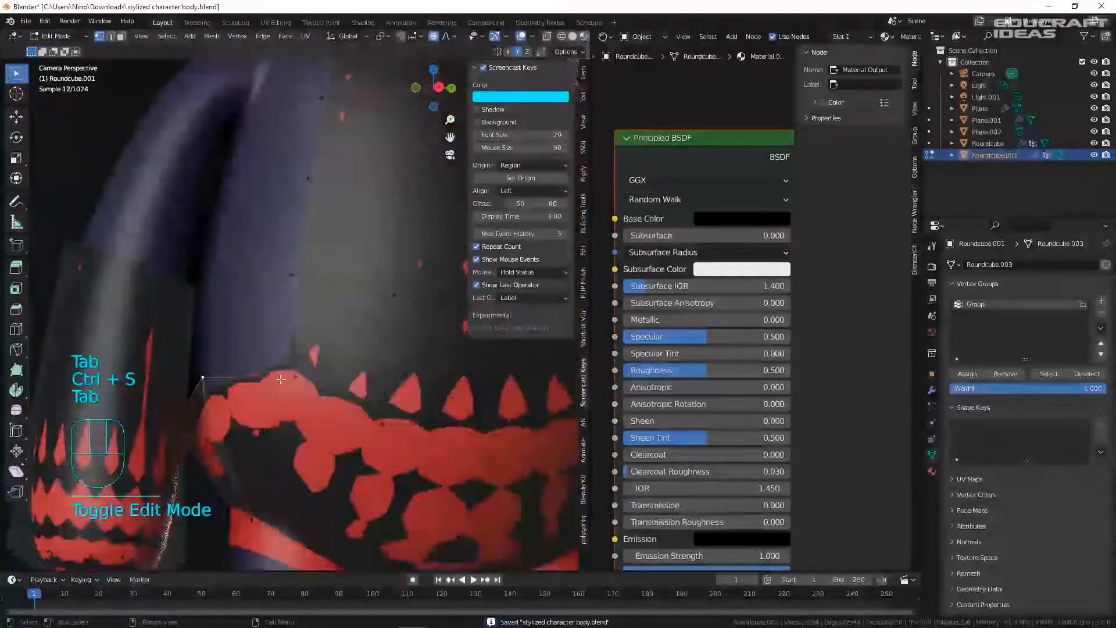
left_click(298, 374)
key("g")
left_click(308, 370)
key("Tab")
- Move two Roundcube suit body vertices at the hip
left_click(340, 369)
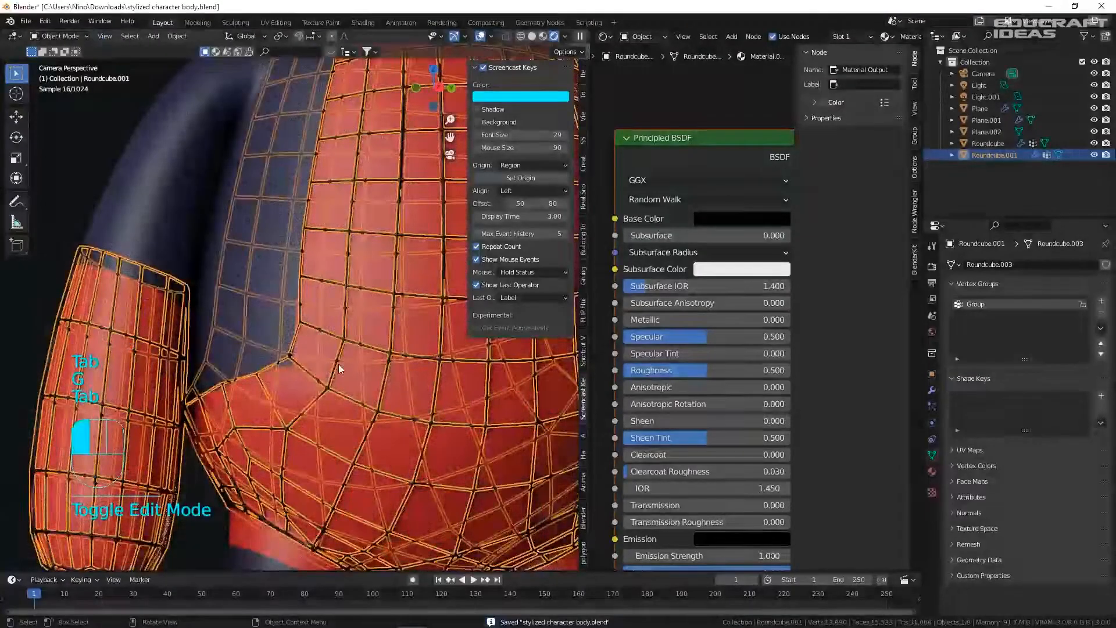
key("Tab")
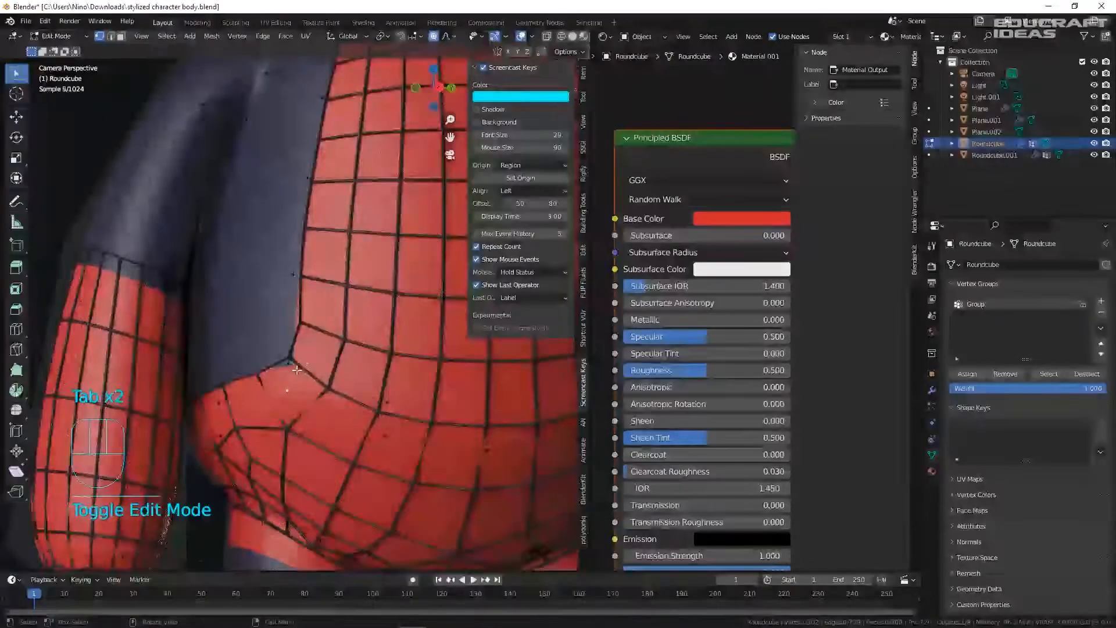
key("g")
left_click(295, 373)
left_click(288, 364)
key("g")
left_click(285, 372)
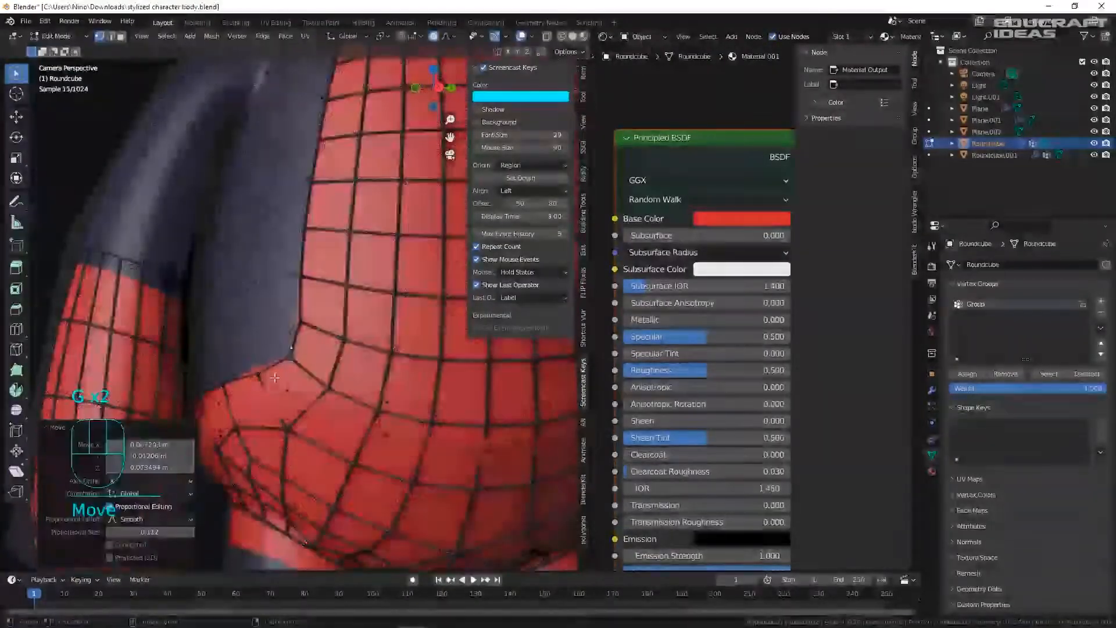
key("Tab")
- Save the file and pull back to see the whole character
left_click(336, 361)
scroll(360, 357, "down", 8)
key("ctrl+s")
scroll(383, 350, "down", 2)
middle_click_drag(383, 350, 306, 346, "shift")
left_click(337, 101)
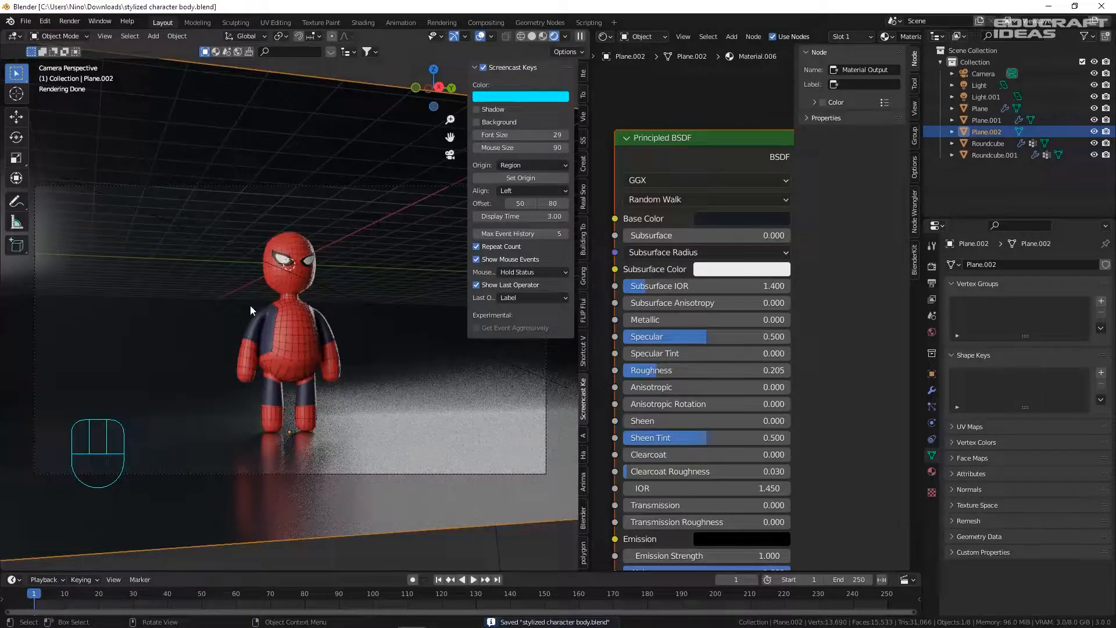
- Raise the red suit material's Specular to 1.000
left_click(288, 288)
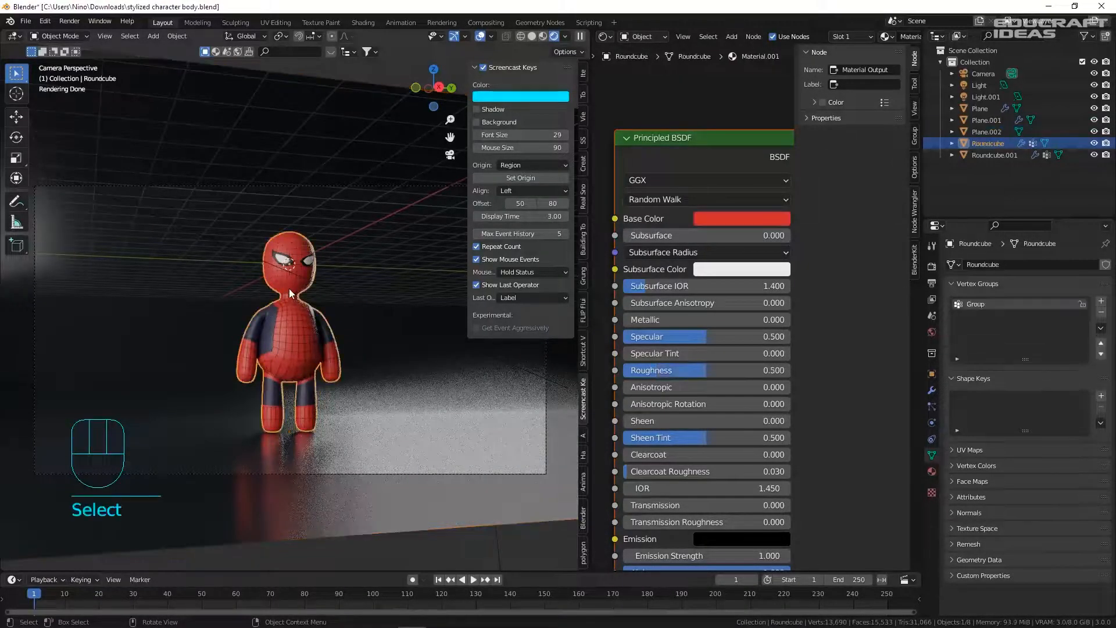
middle_click_drag(727, 316, 666, 275)
left_click_drag(648, 295, 712, 297)
left_click(549, 389)
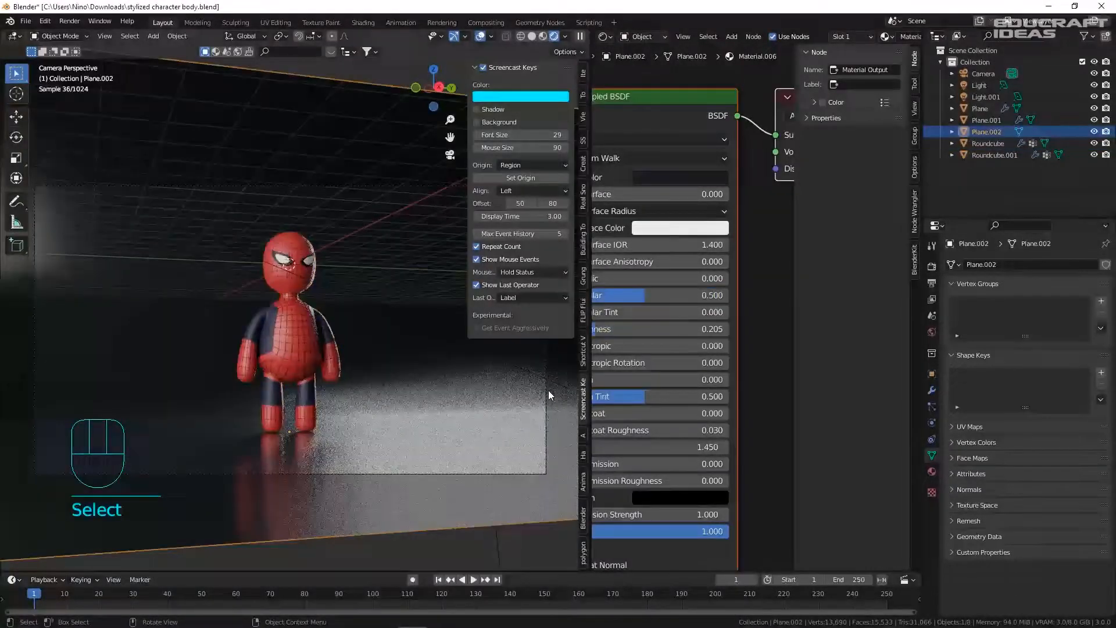
- Set the suit's Material.002 Roughness to 1.000
left_click(330, 333)
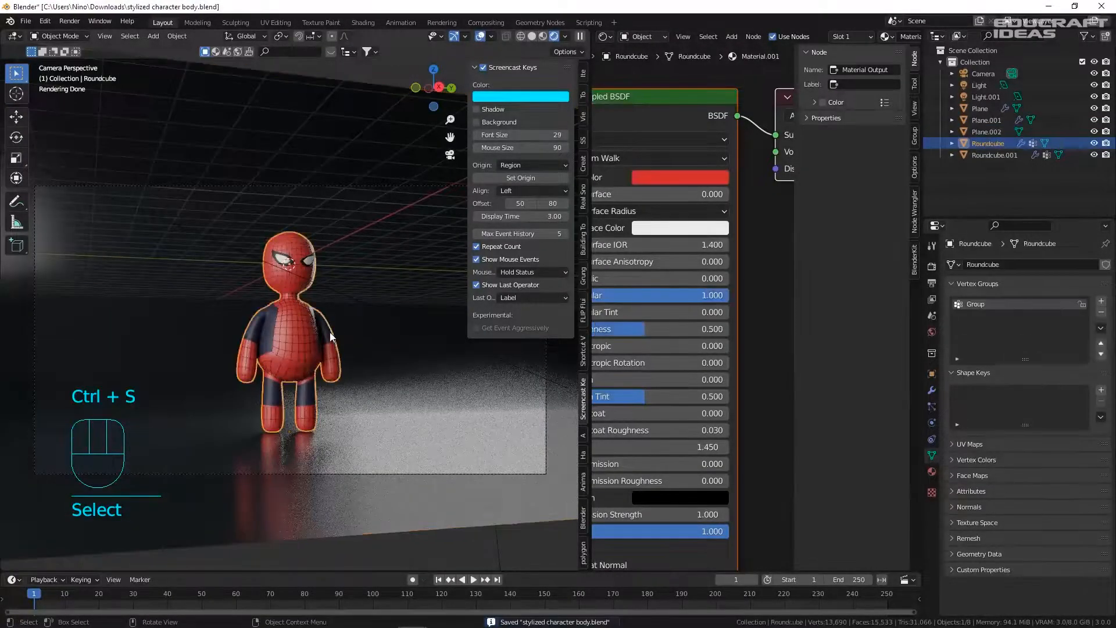
left_click(931, 471)
left_click(979, 279)
middle_click_drag(643, 330, 720, 323)
left_click_drag(720, 323, 808, 322)
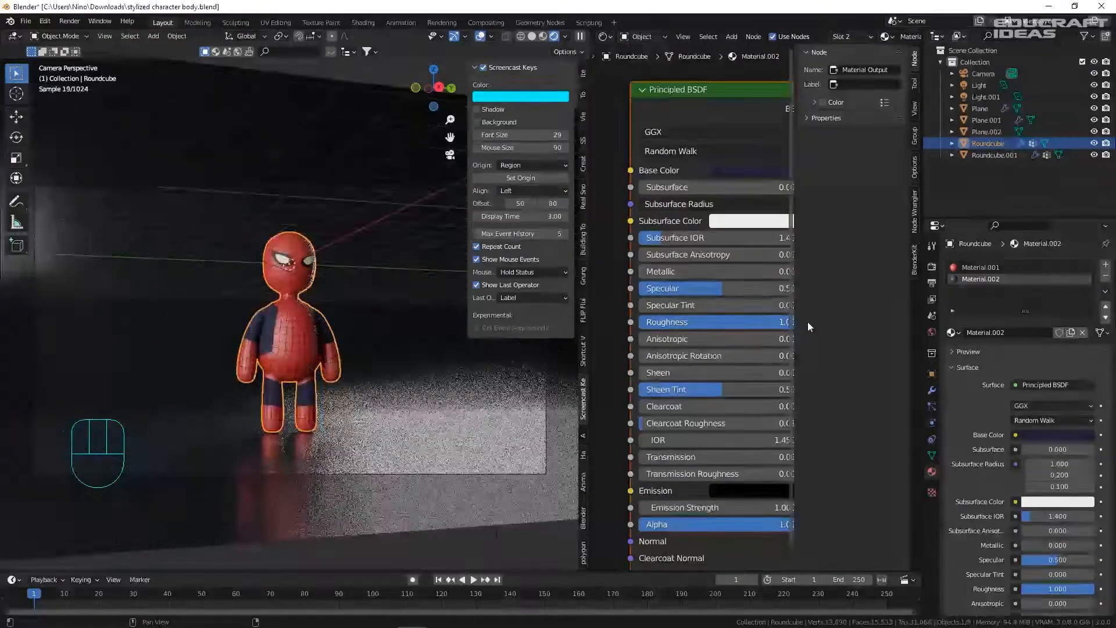
left_click(487, 419)
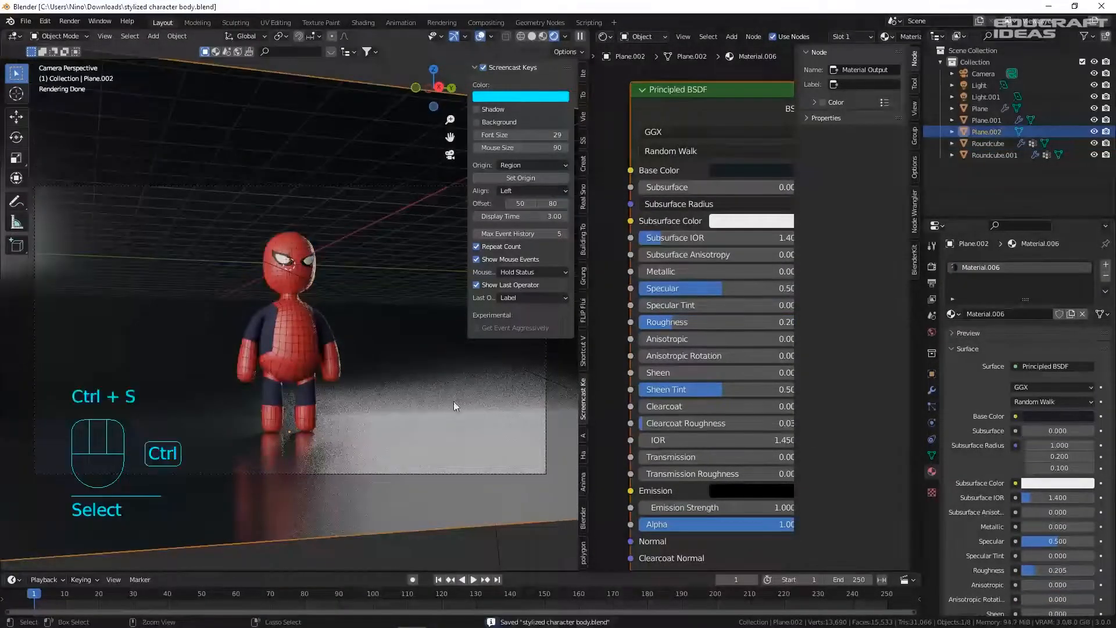
scroll(649, 331, "down", 3)
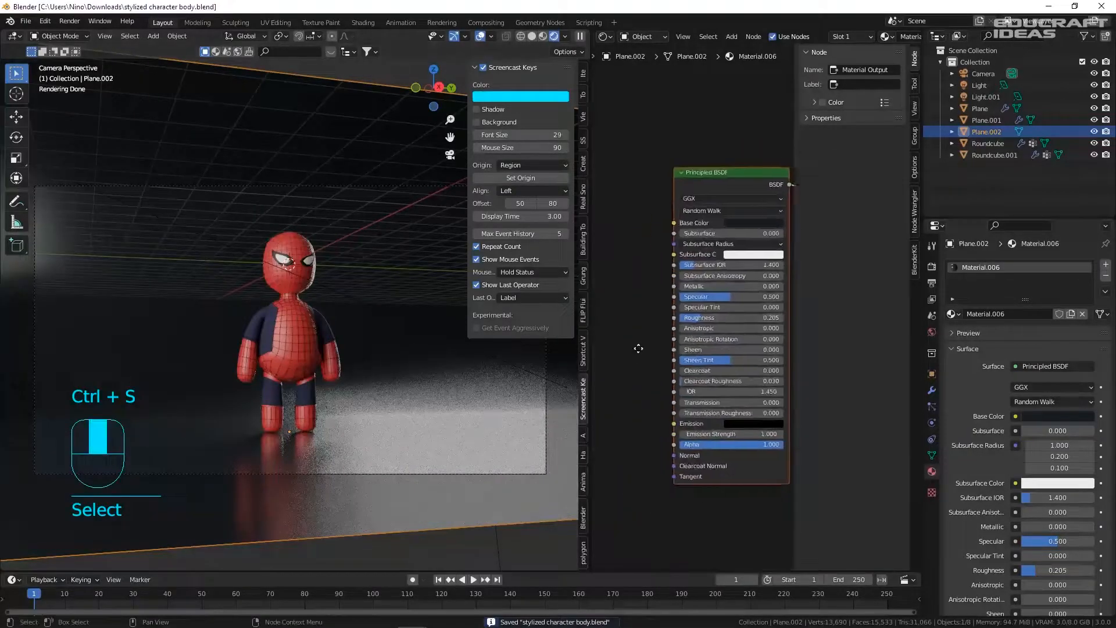
- Add a Noise Texture node left of the suit shader, discarding mistaken nodes
left_click_drag(592, 354, 415, 350)
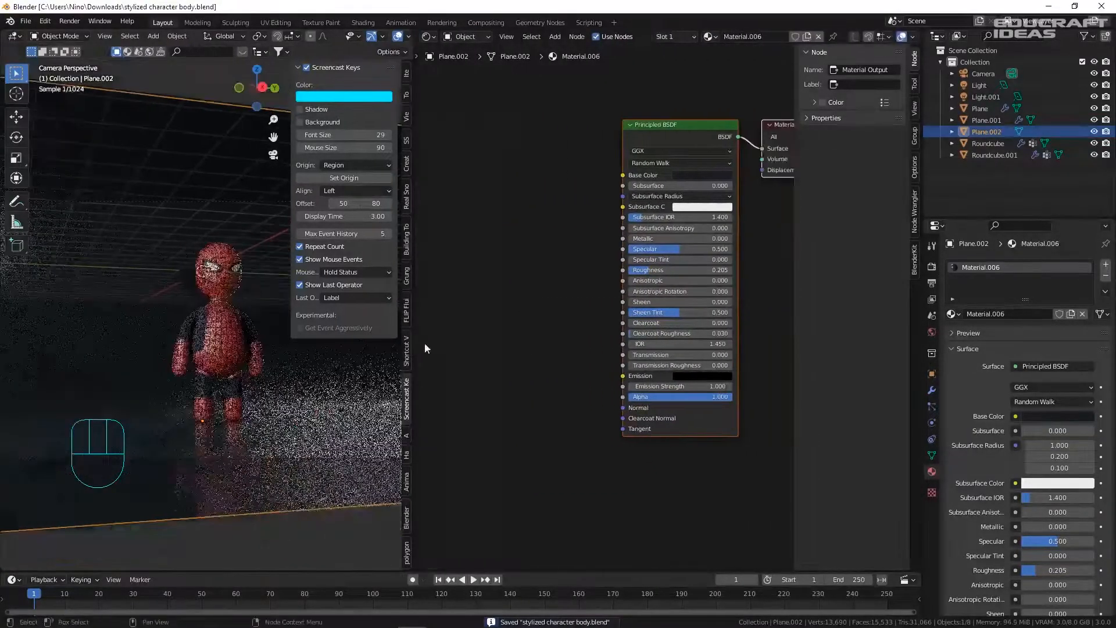
middle_click_drag(540, 347, 585, 340)
key("shift+a")
left_click(575, 296)
type("noise")
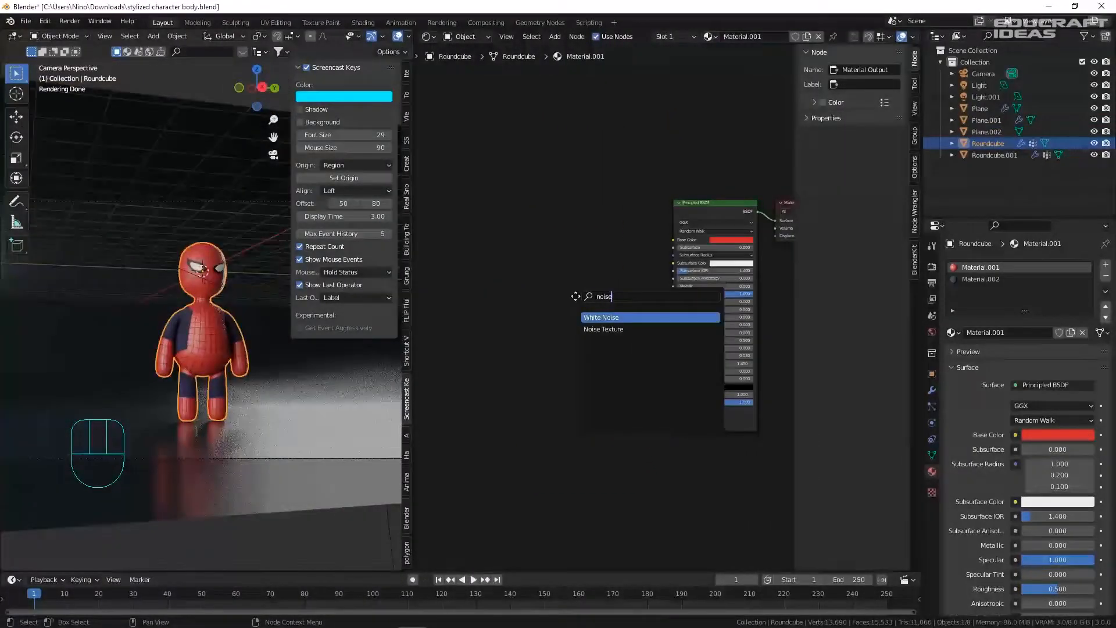
key("Return")
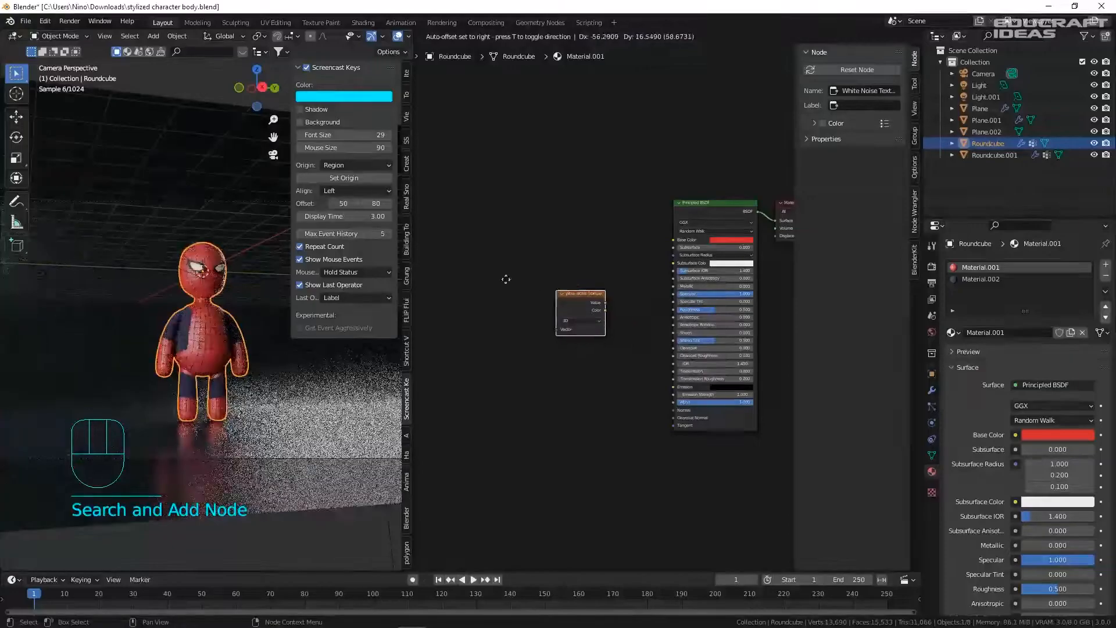
key("Delete")
key("shift+a")
type("noise te")
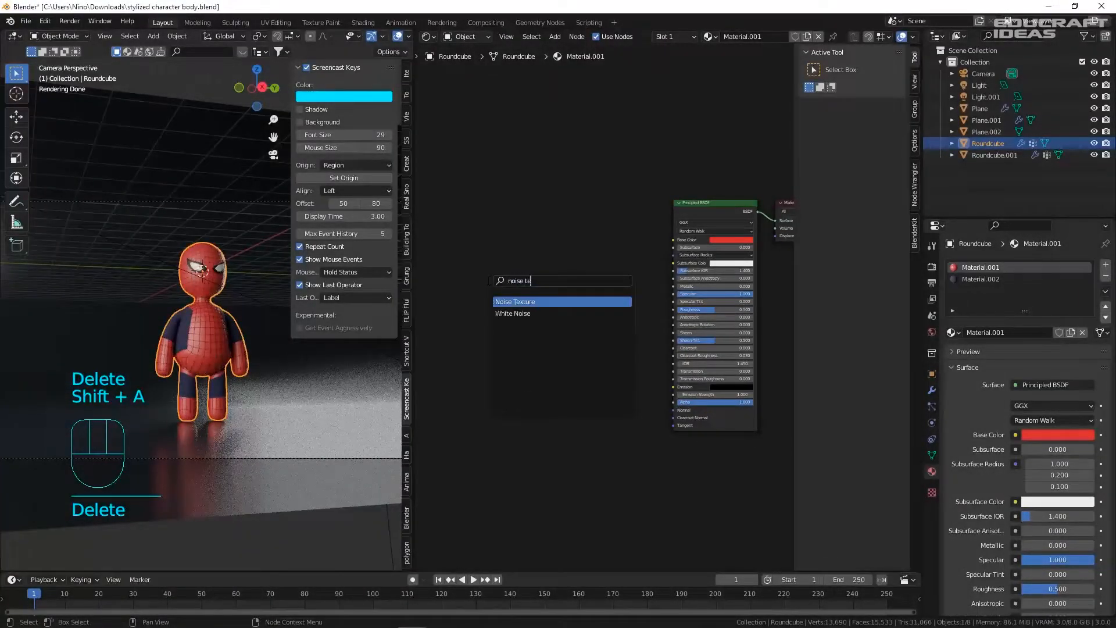
key("Return")
left_click(491, 282)
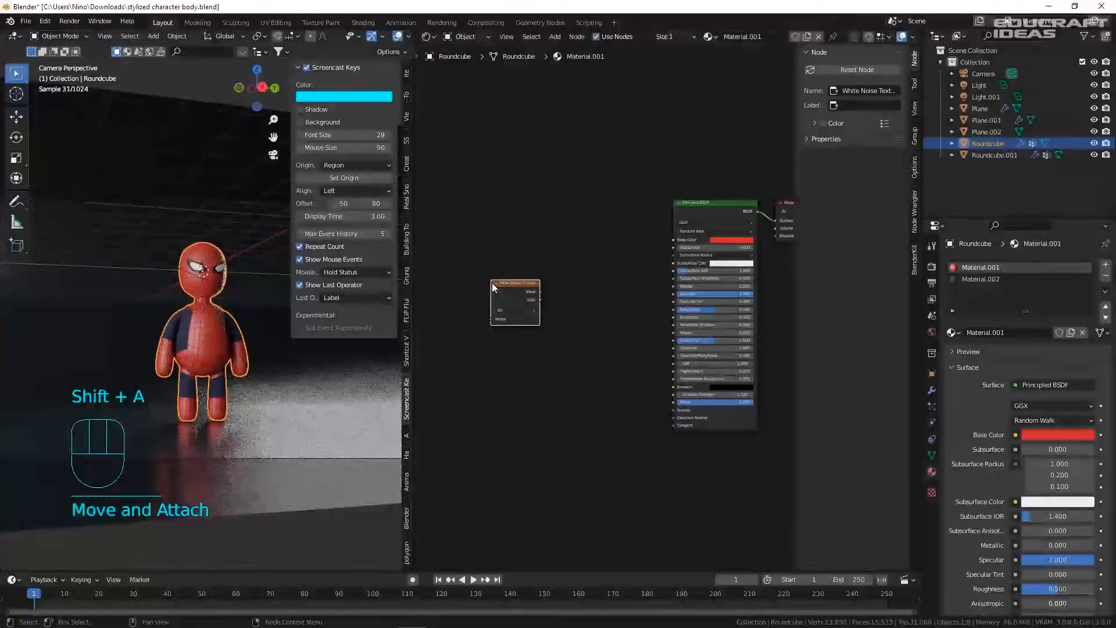
key("Delete")
key("shift+a")
type("noise t")
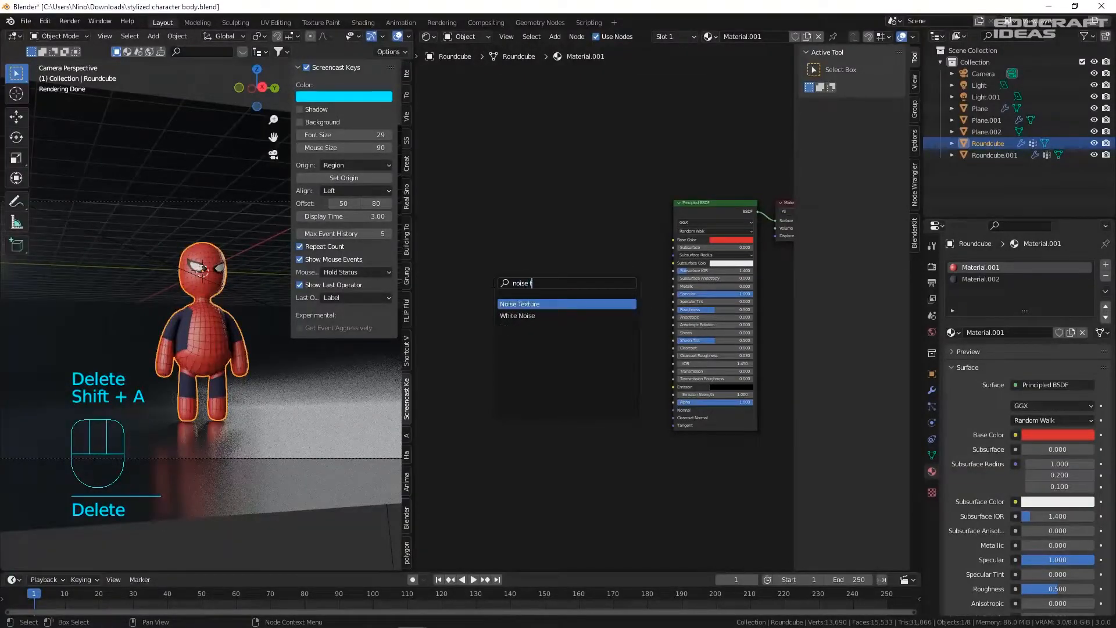
key("Return")
left_click(432, 336)
- Add a ColorRamp and a Normal Map node beside the Noise Texture
key("shift+a")
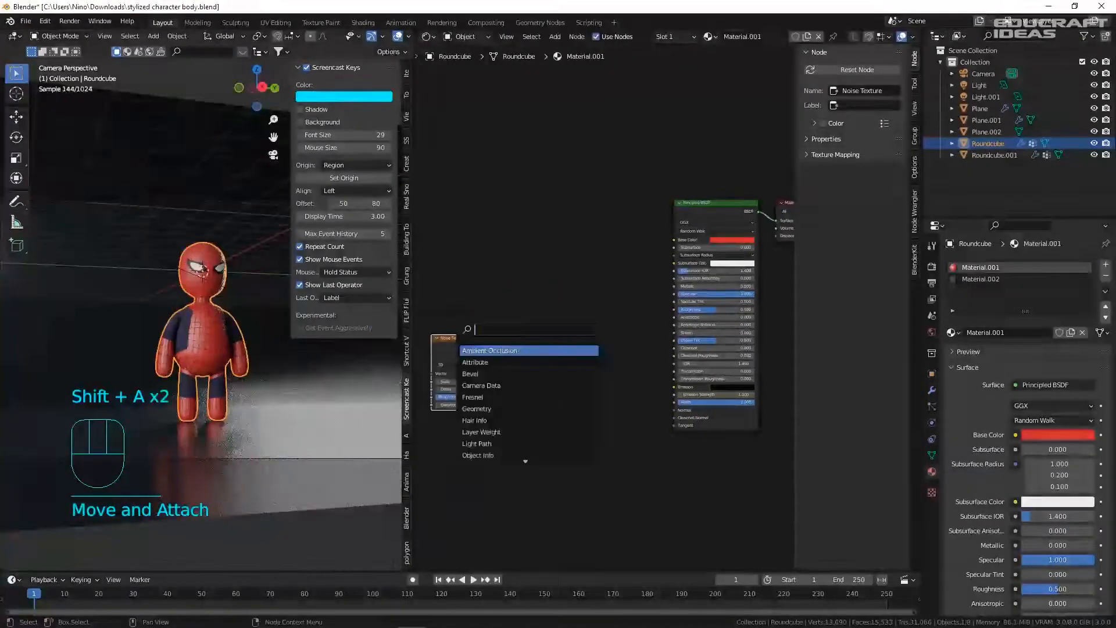
type("col")
key("Return")
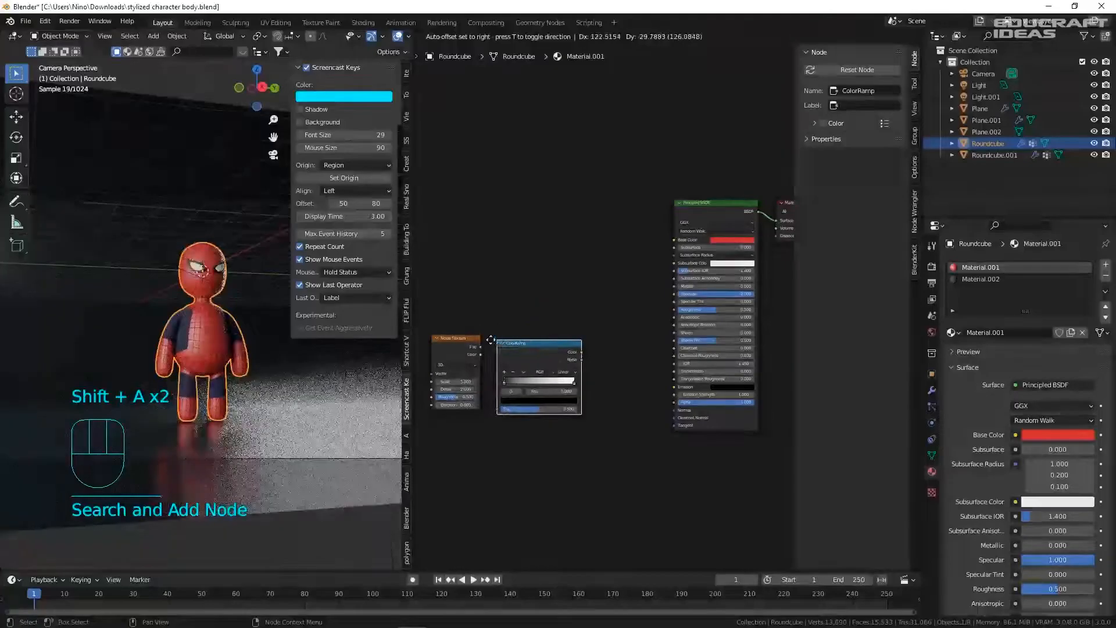
left_click(491, 341)
key("shift+a")
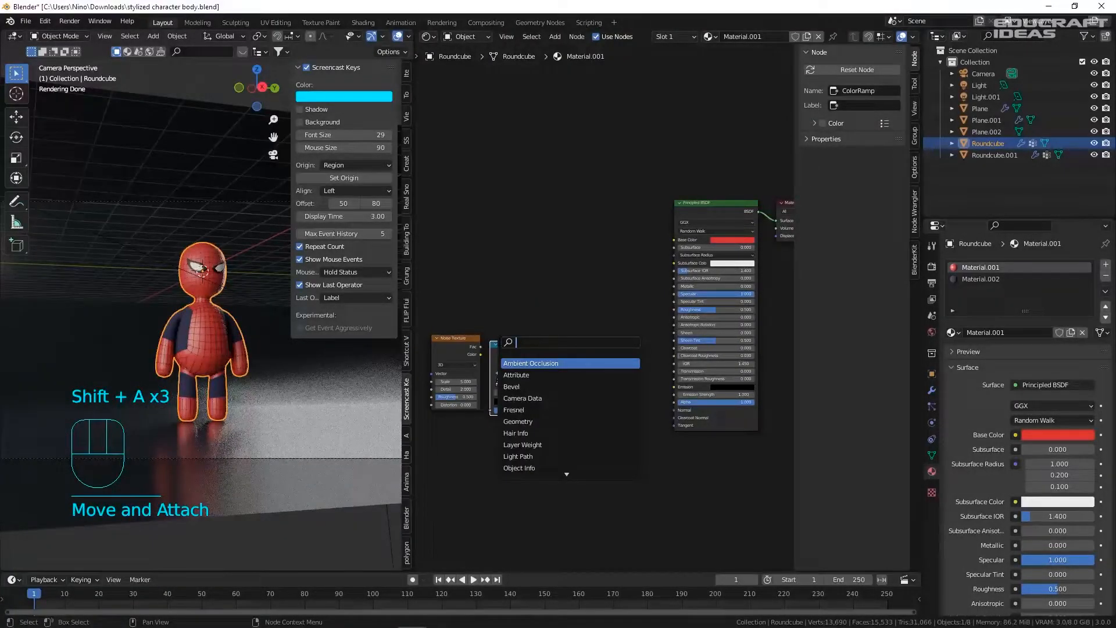
left_click(518, 375)
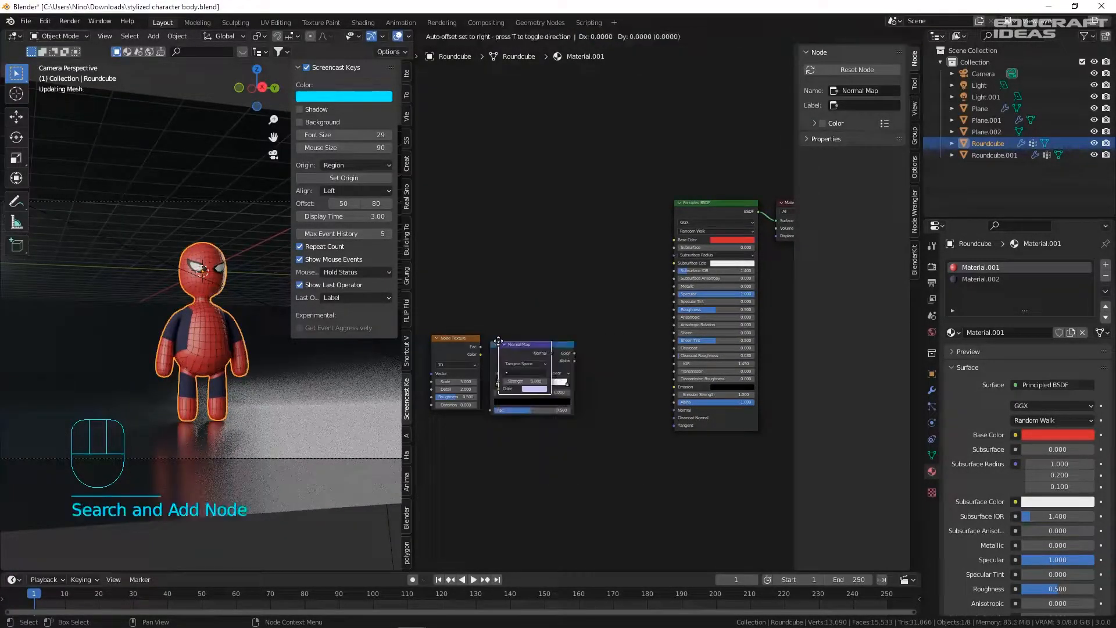
left_click(607, 383)
- Link Noise to ColorRamp Fac, ColorRamp Color to Normal Map, Normal Map to shader Normal
scroll(499, 365, "up", 6)
left_click_drag(470, 347, 494, 422)
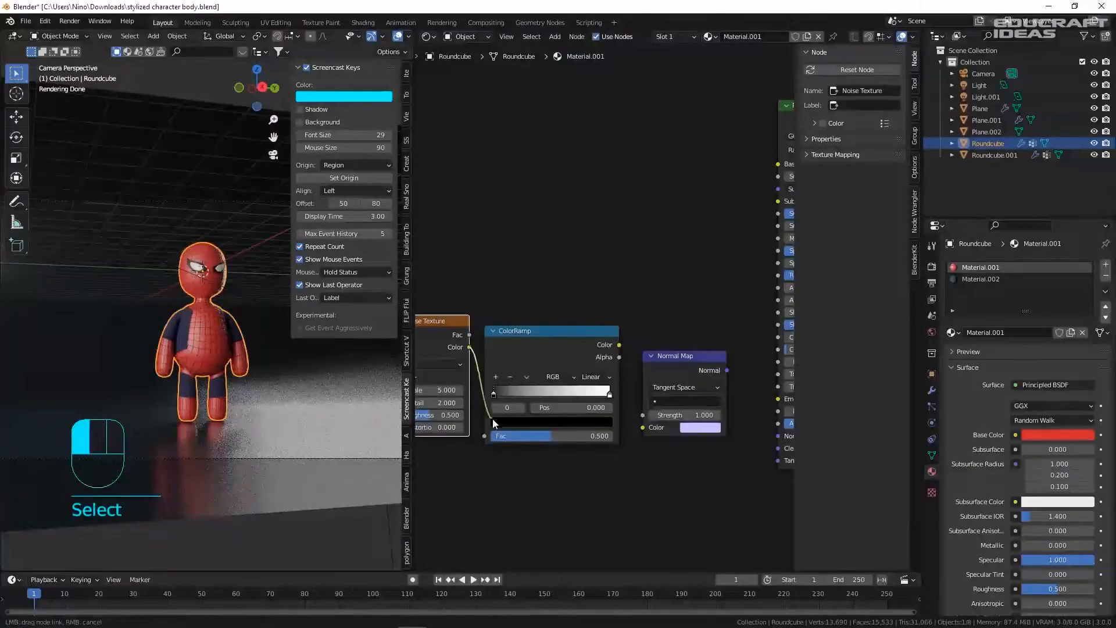
left_click_drag(656, 438, 645, 428)
left_click_drag(733, 380, 718, 447)
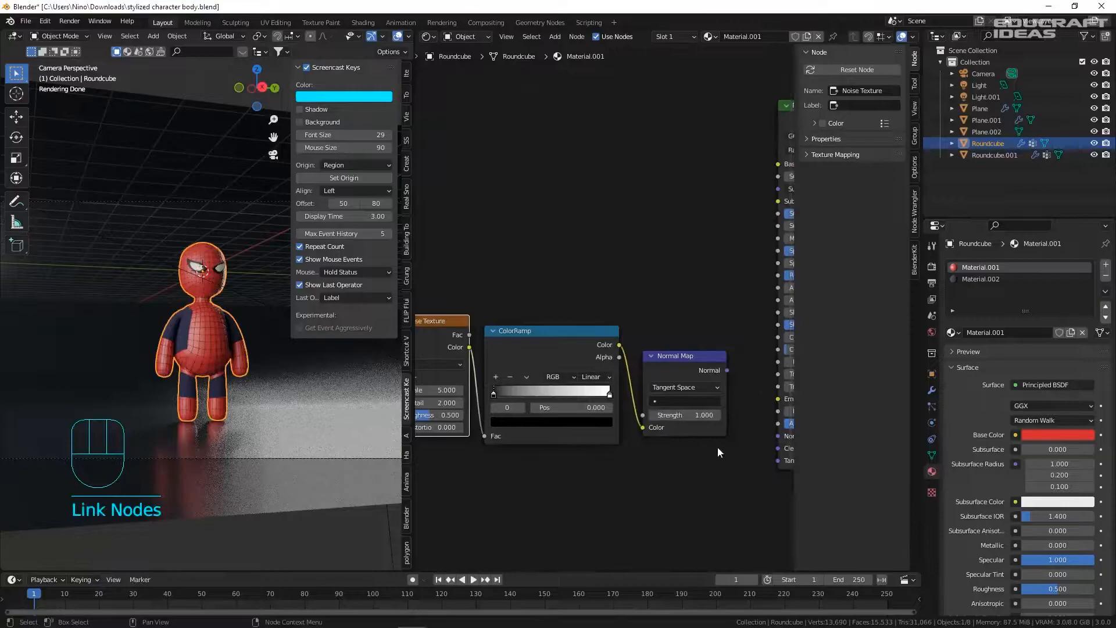
left_click_drag(724, 373, 772, 438)
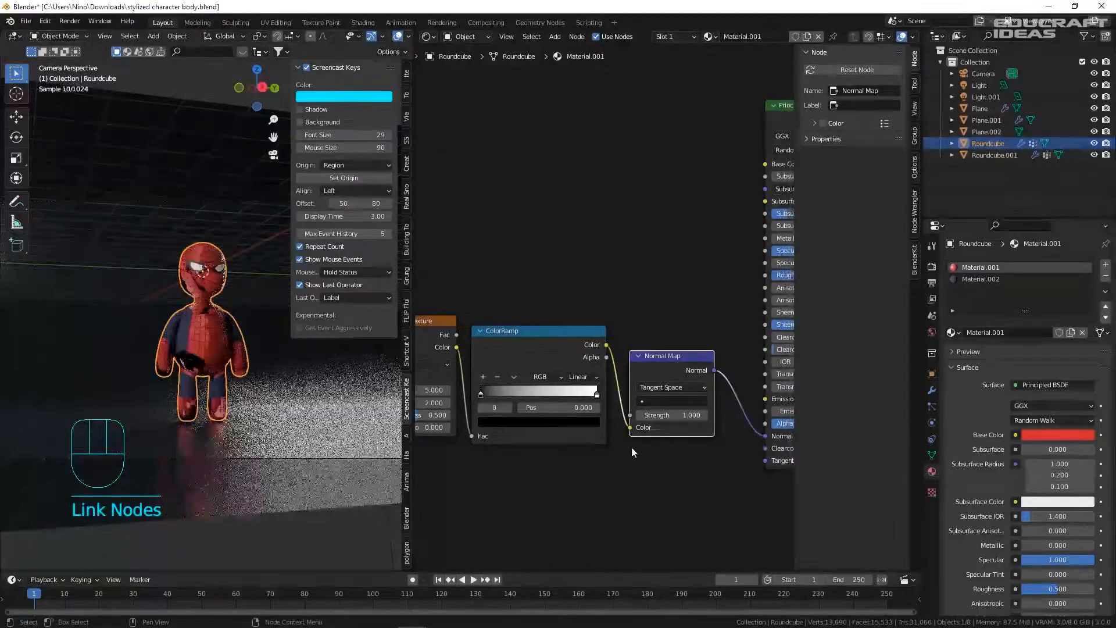
scroll(153, 344, "up", 5)
- Increase ColorRamp contrast, moving the black stop up and white stop to 0.880
middle_click_drag(675, 401, 624, 363, "shift")
scroll(616, 370, "down", 5)
scroll(547, 386, "up", 3)
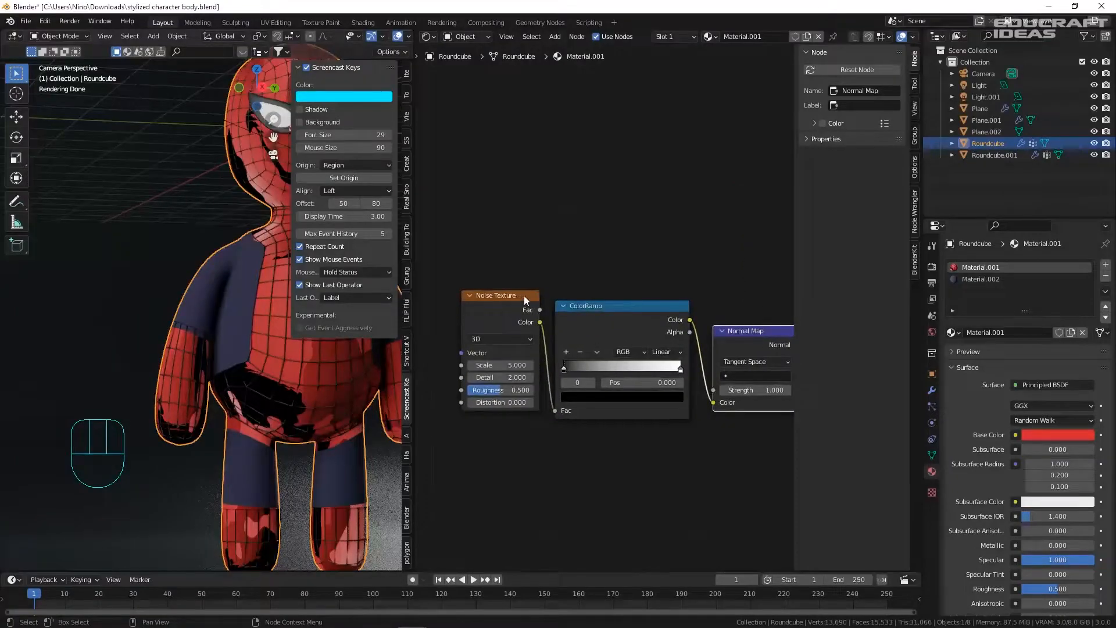
left_click(512, 297, "ctrl+shift")
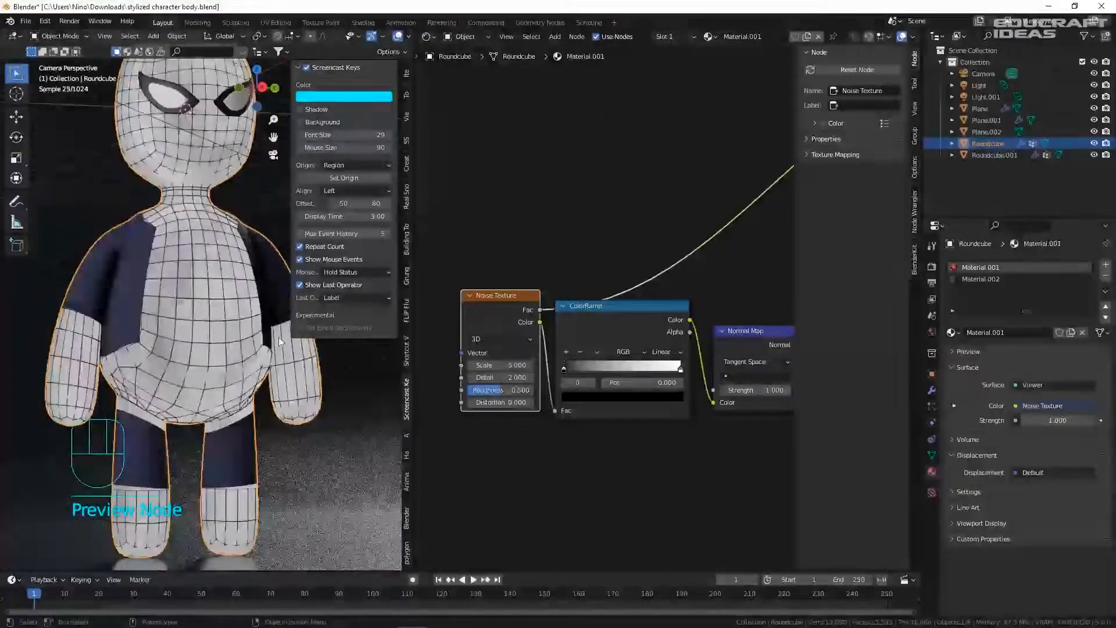
scroll(506, 366, "up", 1)
left_click_drag(575, 375, 623, 372)
left_click_drag(724, 373, 653, 370)
left_click(639, 299, "ctrl+shift")
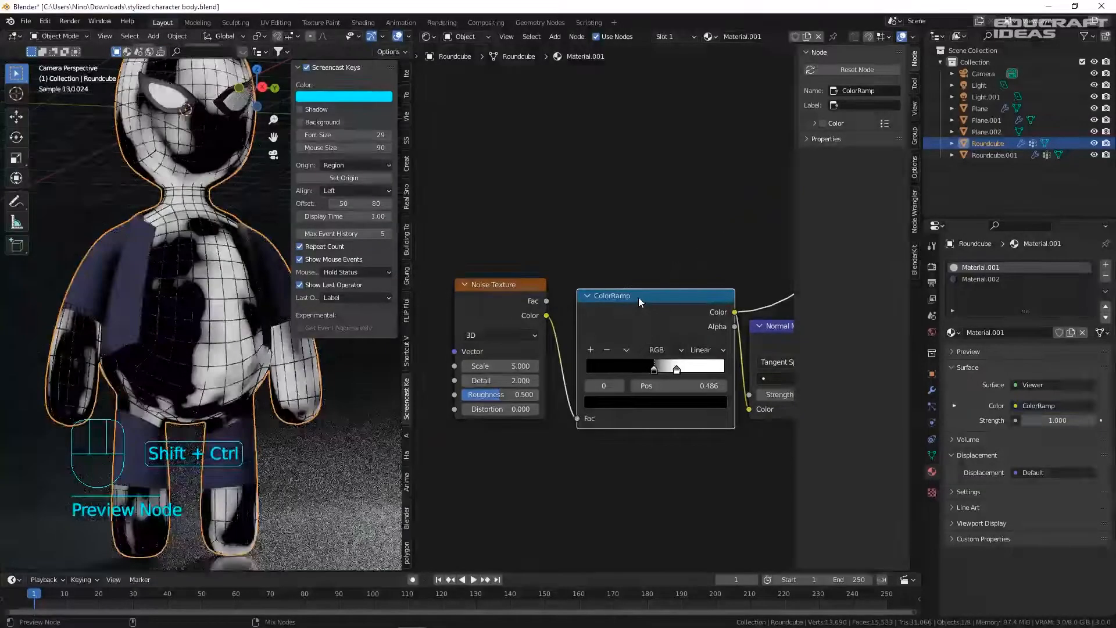
- Raise Noise Scale to 496.300 and lower Normal Map Strength to 0.480
scroll(605, 330, "up", 2)
left_click_drag(471, 348, 691, 348)
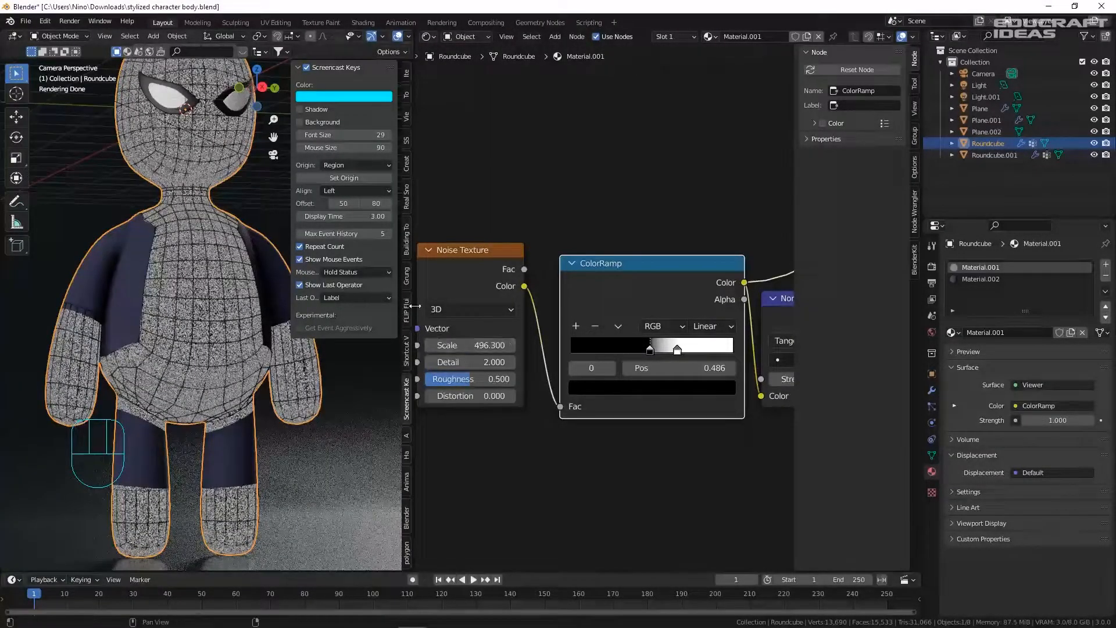
scroll(552, 347, "down", 5)
middle_click_drag(605, 354, 419, 333)
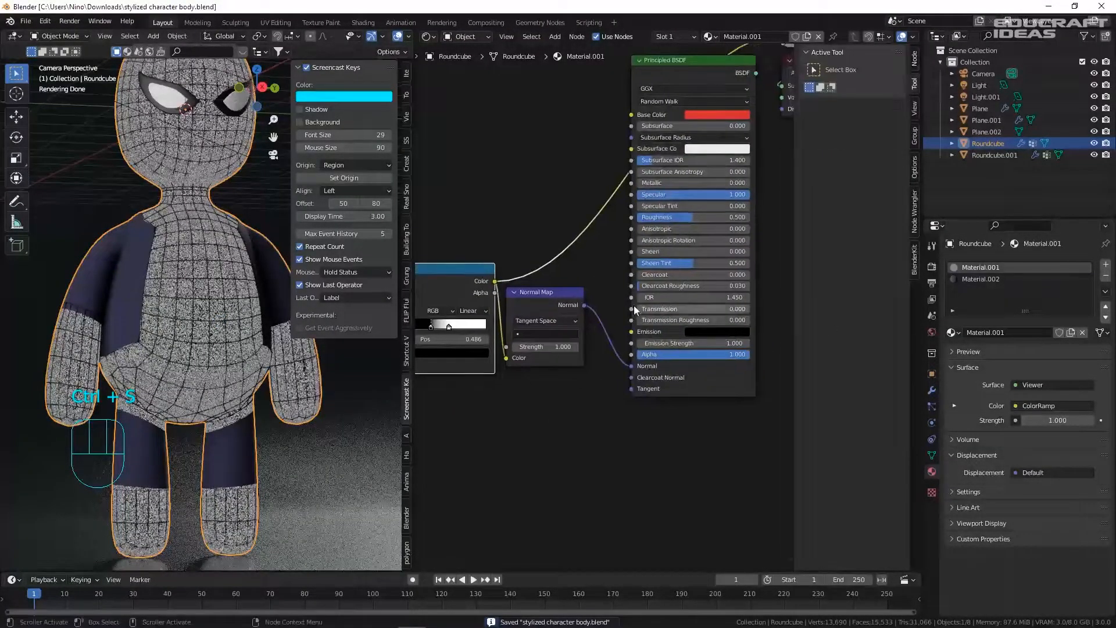
scroll(569, 299, "up", 4)
left_click(554, 293, "ctrl+shift")
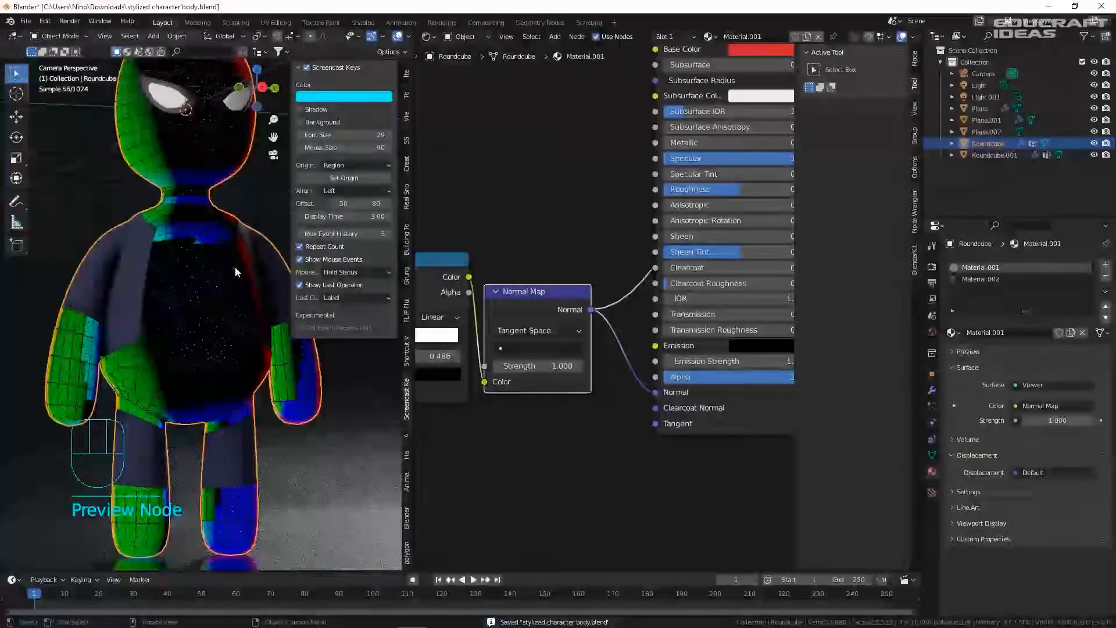
left_click_drag(540, 365, 447, 365, "shift")
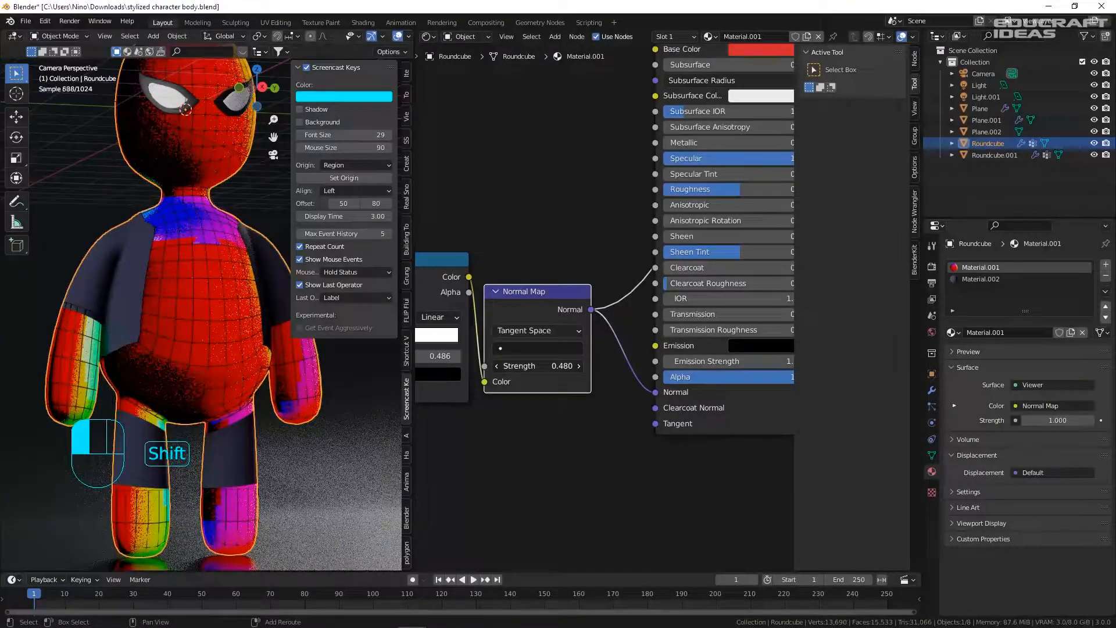
- End the node preview and settle the Normal Map Strength at 0.280
key("ctrl+s")
scroll(634, 336, "down", 3)
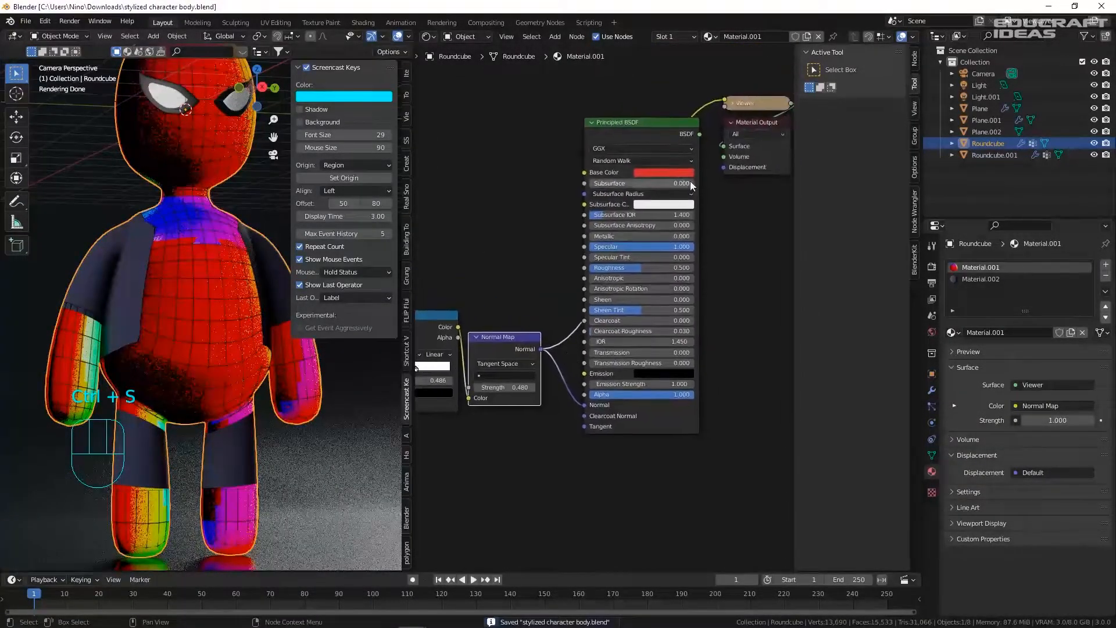
left_click(643, 123, "ctrl+shift")
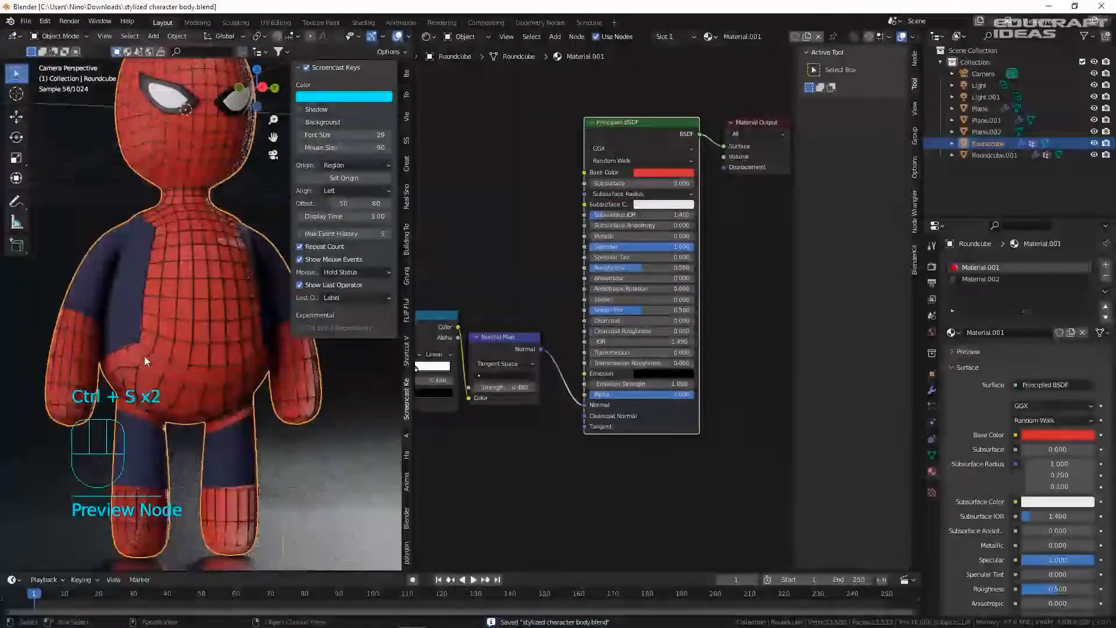
scroll(144, 356, "up", 8)
scroll(653, 384, "up", 2)
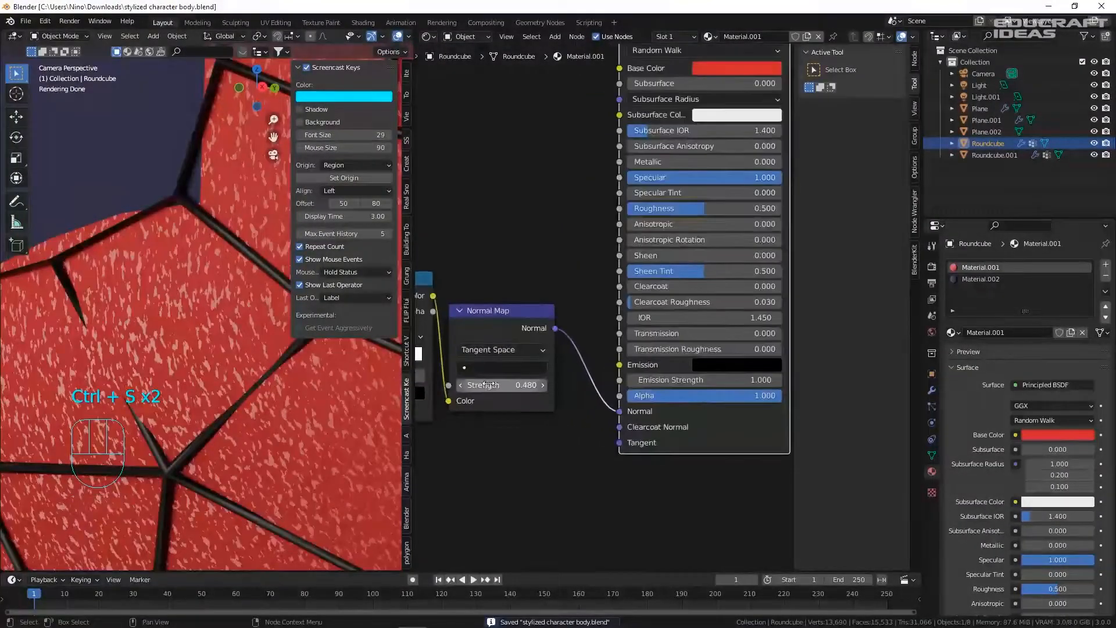
left_click_drag(546, 388, 530, 387, "shift")
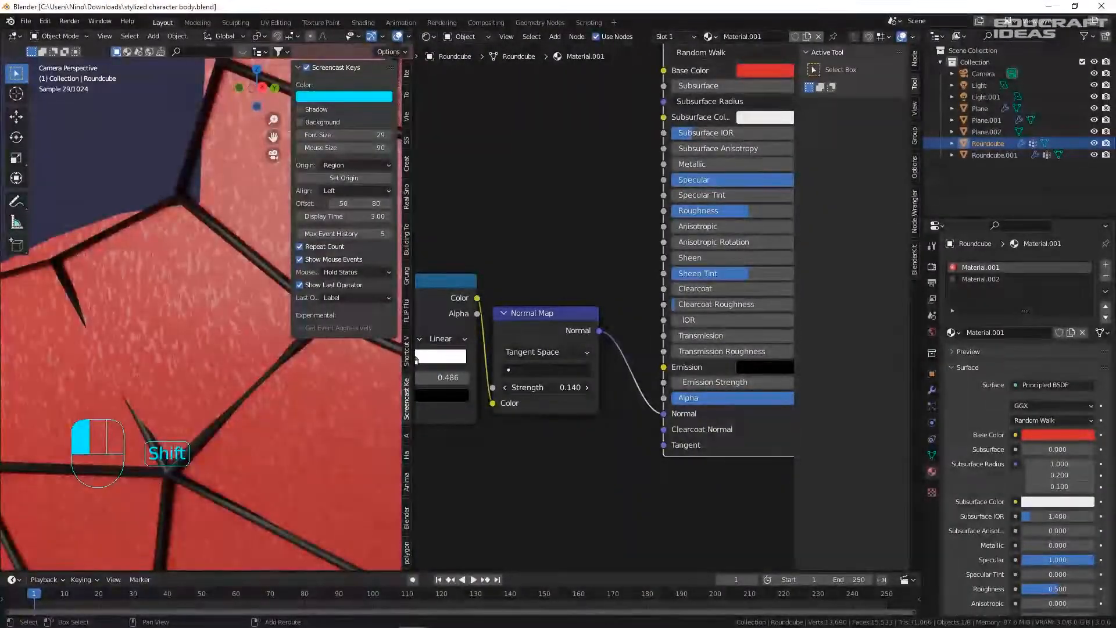
scroll(232, 364, "down", 12)
middle_click_drag(259, 345, 191, 340, "shift")
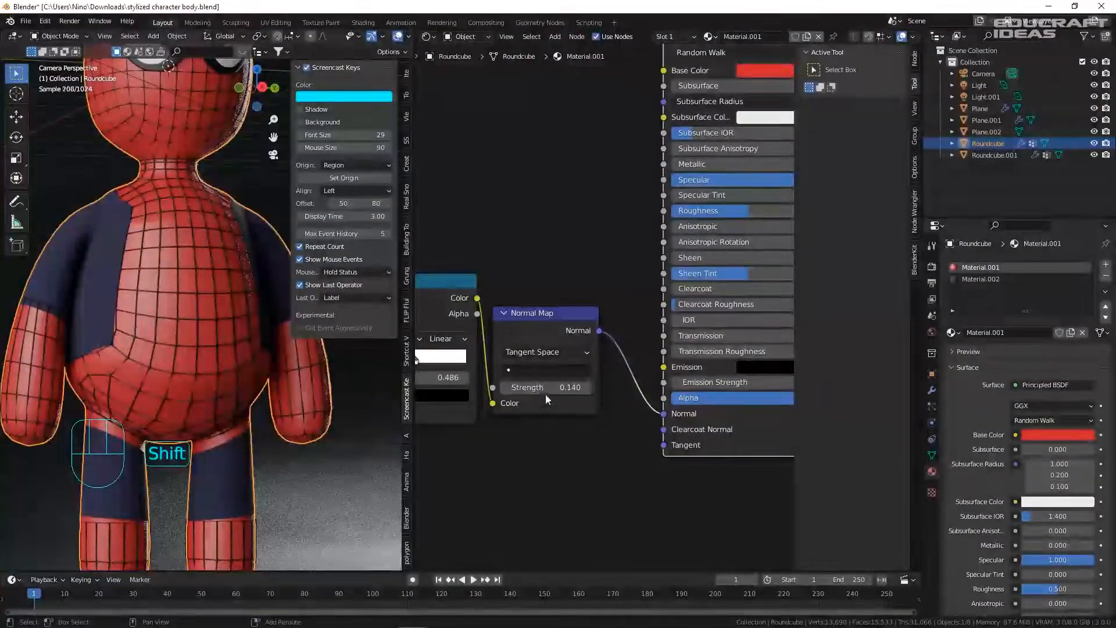
left_click_drag(546, 388, 571, 387, "shift")
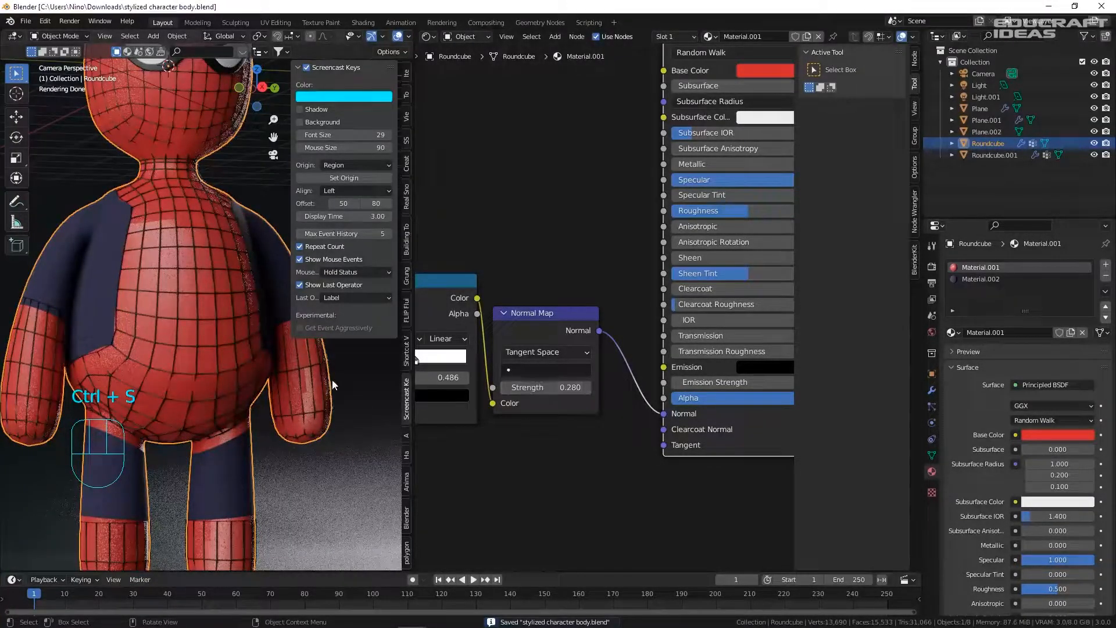
- Box-select the Noise Texture, ColorRamp and Normal Map nodes
scroll(175, 365, "down", 3)
scroll(540, 365, "down", 6)
middle_click_drag(494, 359, 640, 344)
left_click_drag(455, 244, 747, 425)
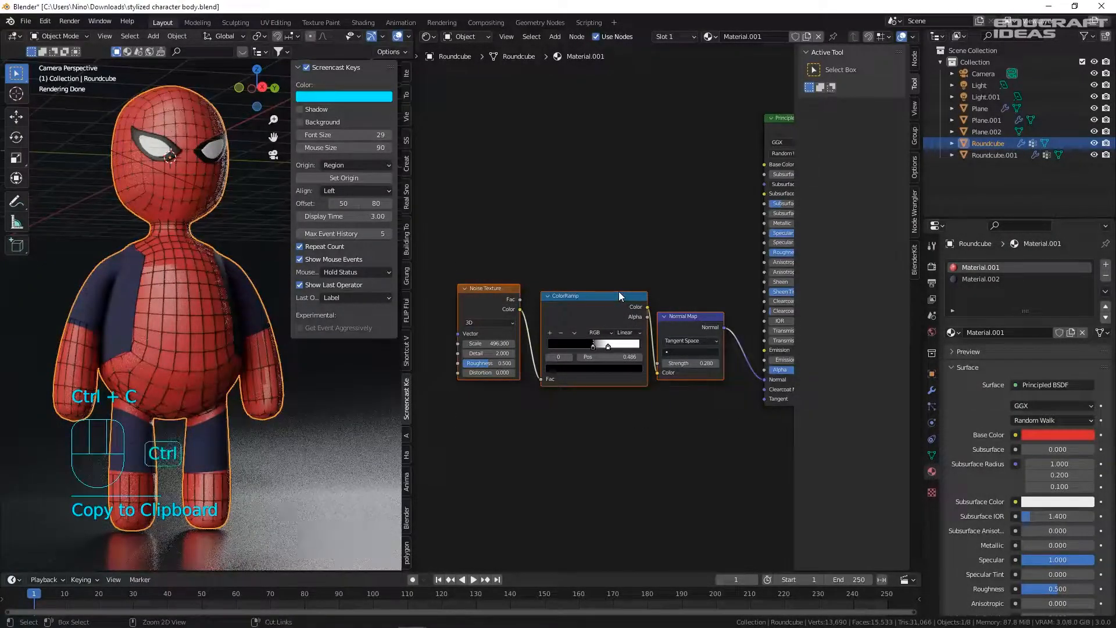
- Paste the copied bump nodes into Material.002, wire the Normal Map into the shader's Normal, and save
key("ctrl+v")
left_click_drag(598, 315, 594, 408)
key("Delete")
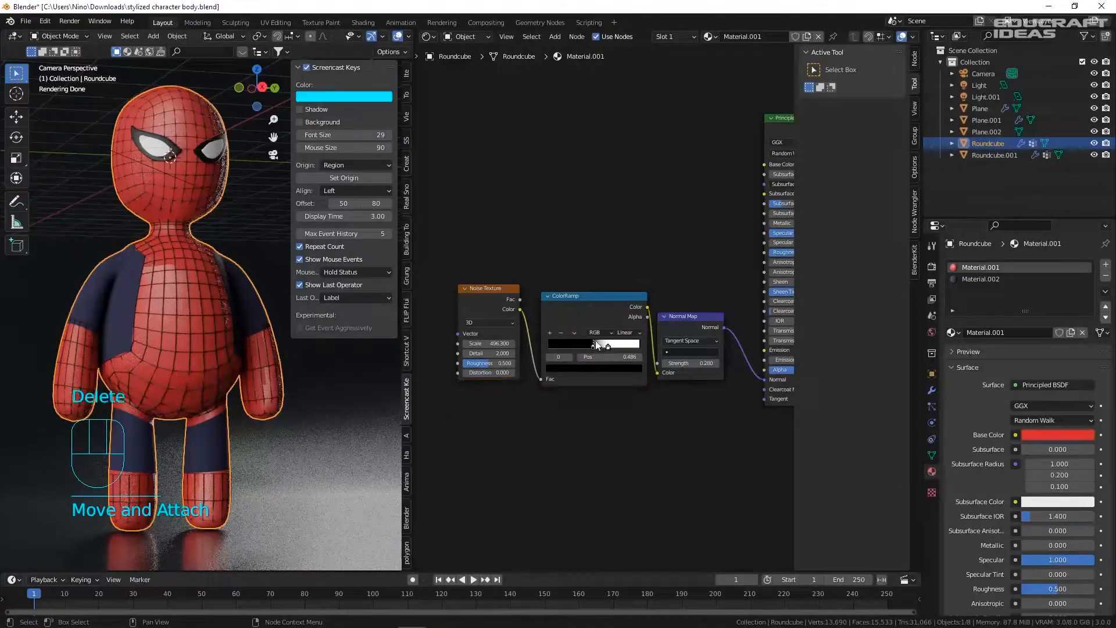
left_click(966, 279)
key("ctrl+v")
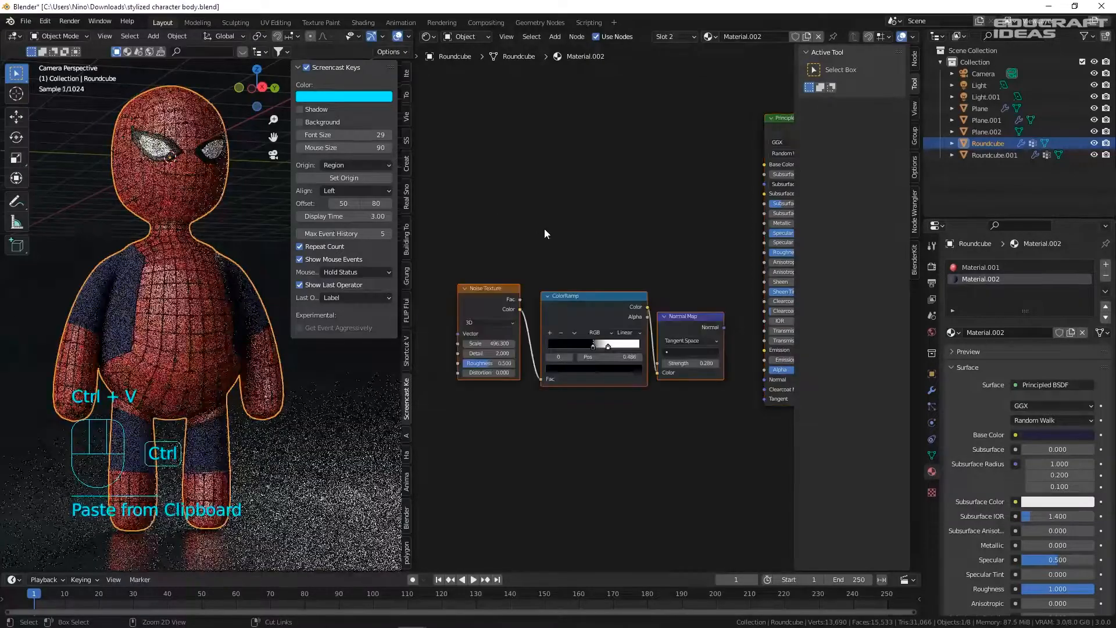
middle_click_drag(544, 227, 428, 209)
left_click_drag(608, 308, 619, 322)
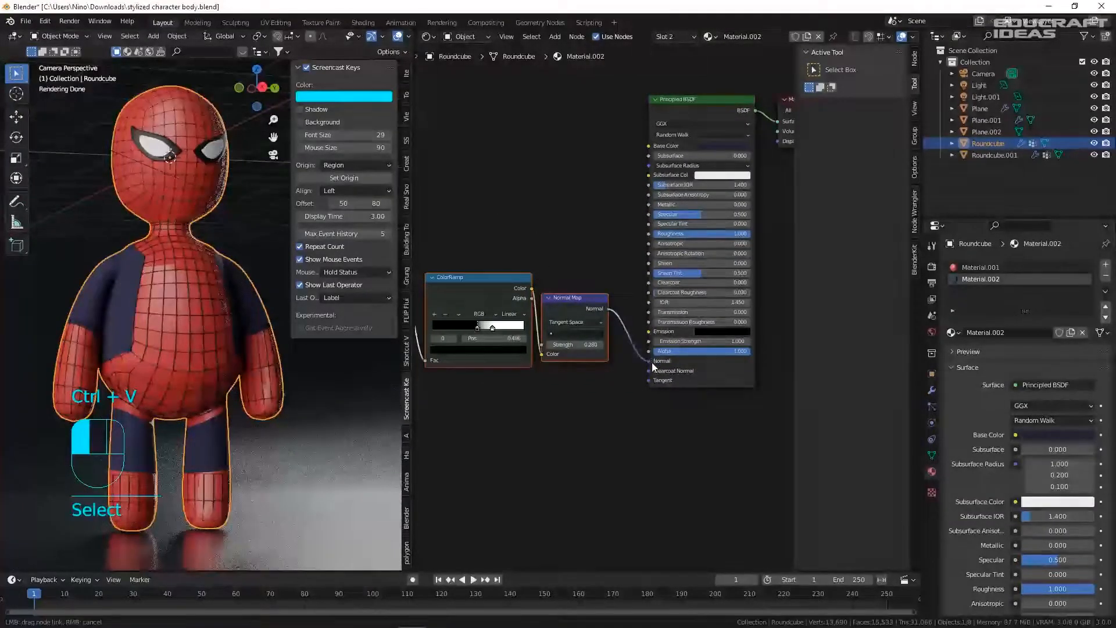
left_click_drag(651, 361, 649, 361)
scroll(61, 278, "up", 6)
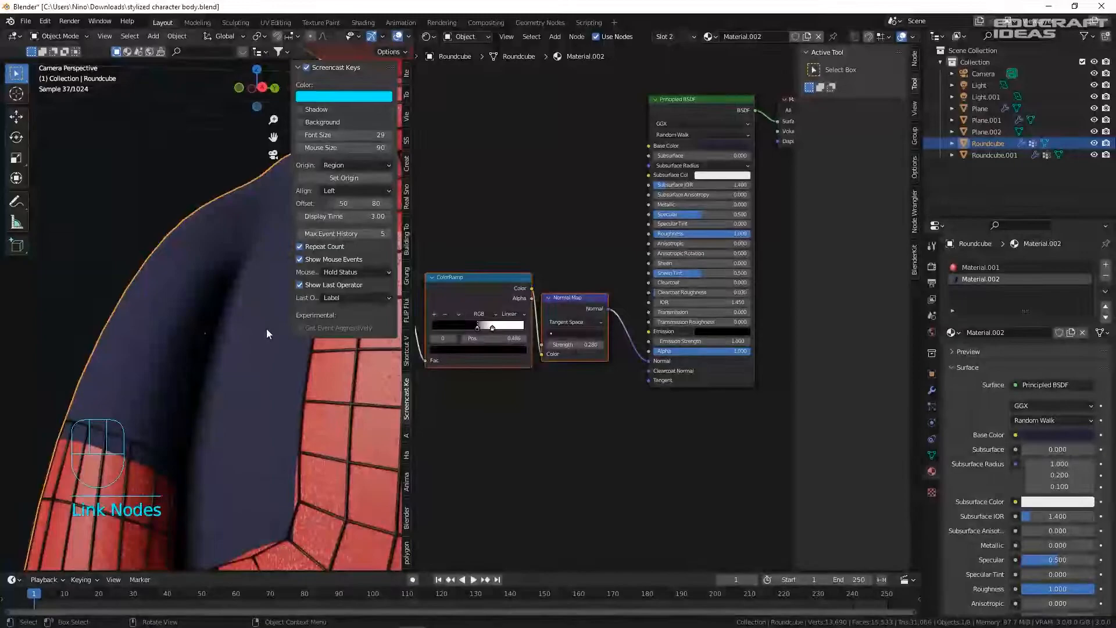
scroll(267, 333, "up", 2)
key("ctrl+s")
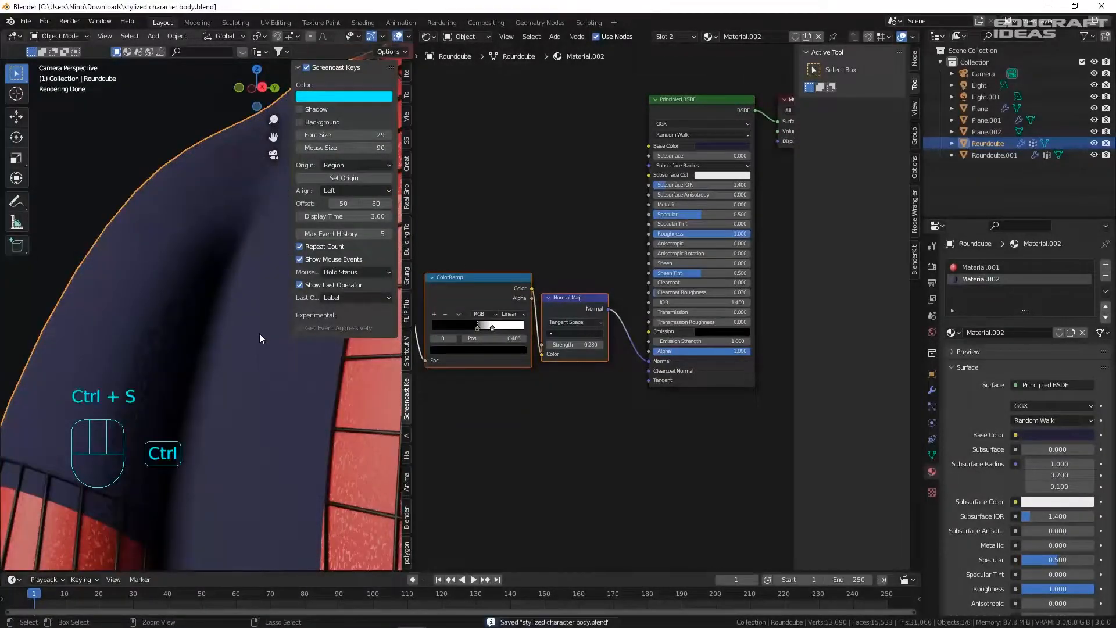
- Adjust the Noise Texture scale for the blue suit and preview the ColorRamp result on the model
scroll(504, 337, "up", 5)
middle_click_drag(500, 337, 712, 331)
left_click_drag(501, 313, 602, 308)
scroll(624, 329, "down", 3)
scroll(616, 334, "up", 5)
scroll(608, 228, "down", 3, "ctrl")
left_click(608, 227, "ctrl+shift")
scroll(608, 302, "up", 2)
scroll(607, 290, "down", 4)
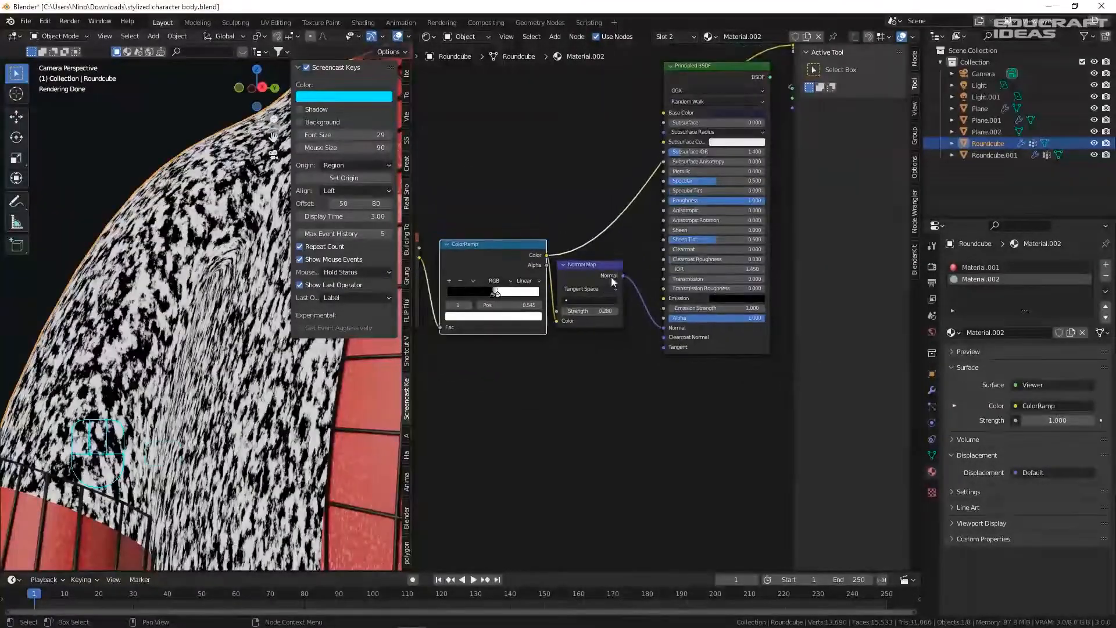
- Return to the full Principled preview and set the Normal Map strength to 0.380
left_click(689, 62, "ctrl+shift")
scroll(612, 324, "up", 4)
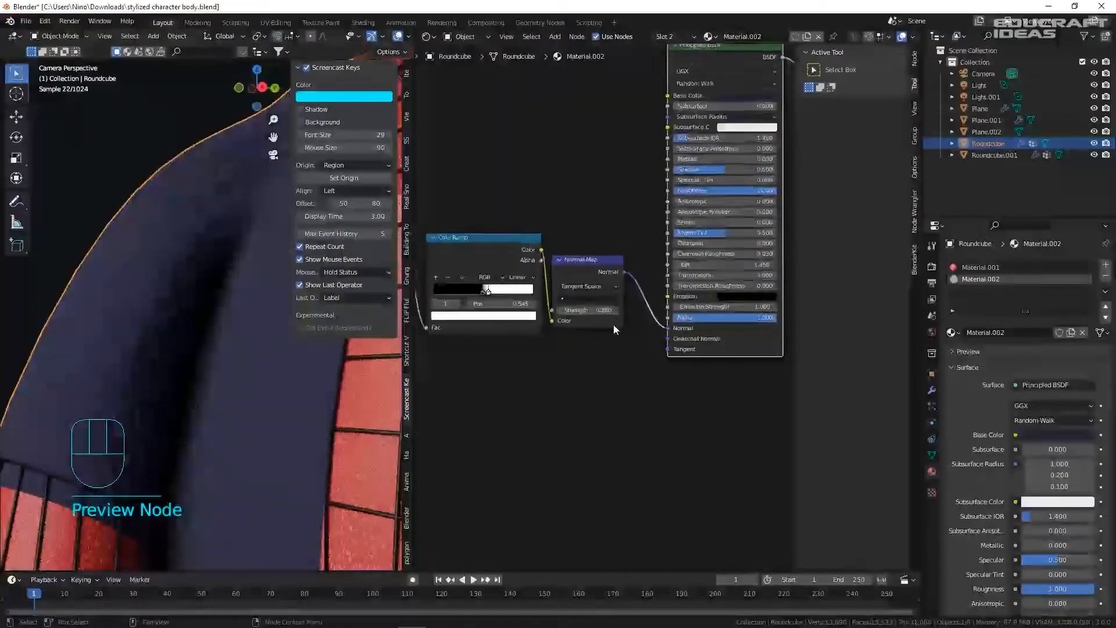
mouse_move(575, 301)
left_mouse_down()
mouse_move(595, 300)
mouse_move(561, 301)
mouse_move(573, 301)
left_mouse_up()
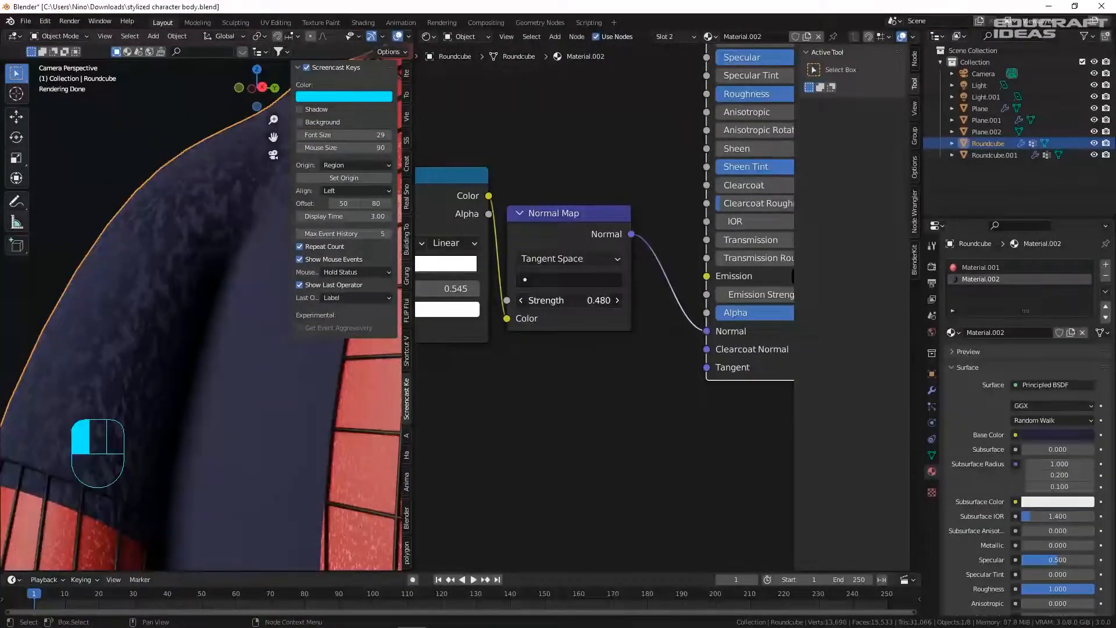
scroll(215, 350, "down", 6)
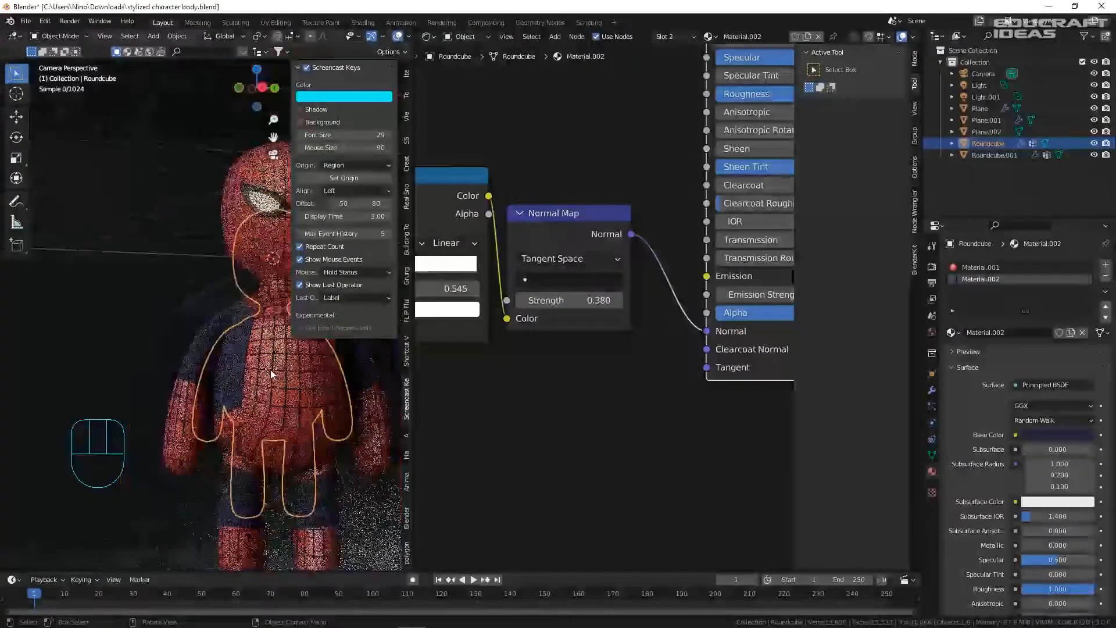
left_click(311, 384)
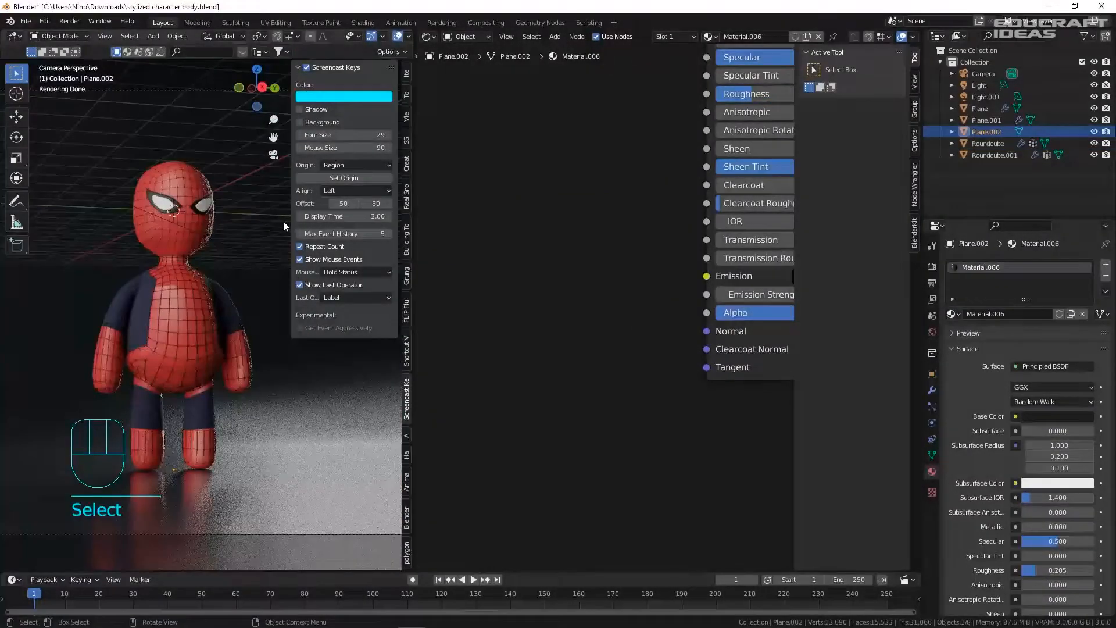
- Select the Roundcube body, drop Material.002's Roughness from 1.000 to 0.595, and save
key("ctrl+s")
left_click(168, 290)
scroll(636, 231, "up", 5)
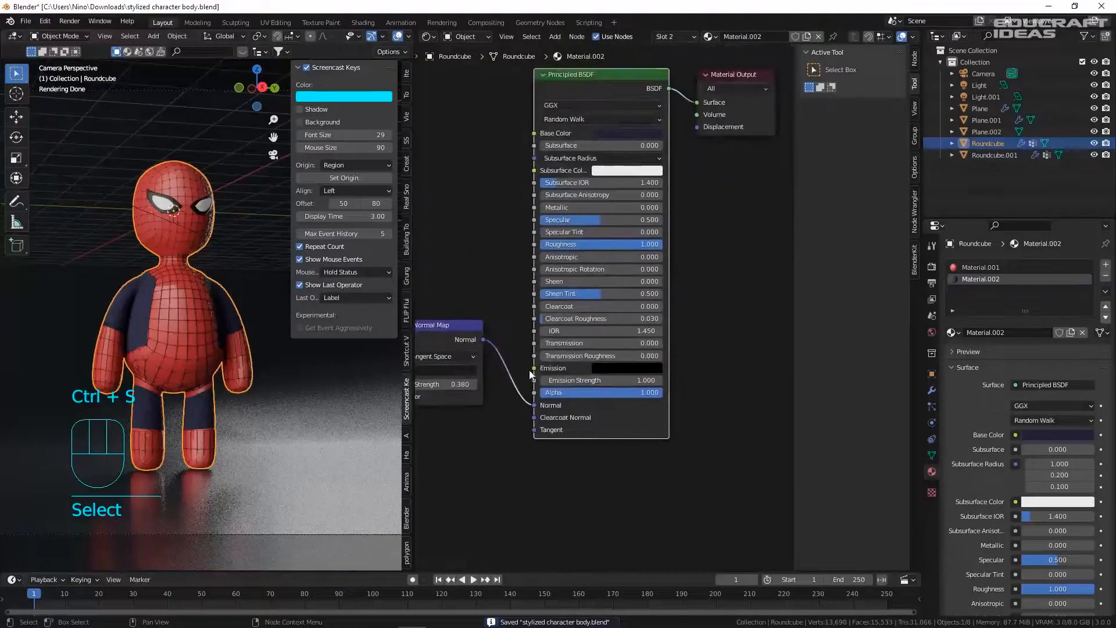
left_click_drag(678, 237, 620, 237)
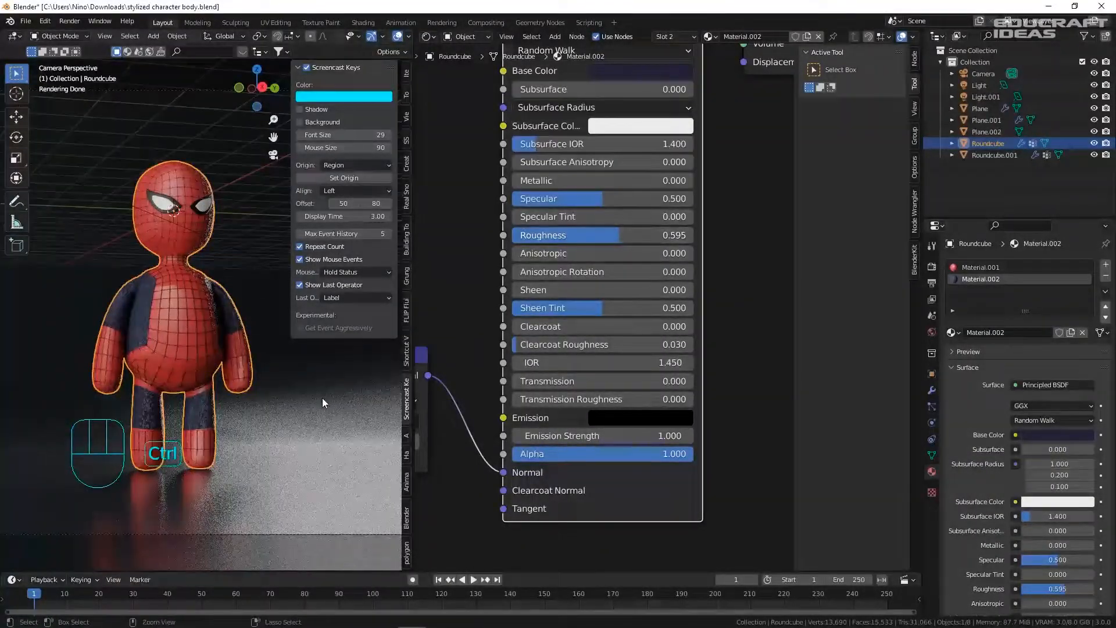
key("ctrl+s")
left_click(185, 111)
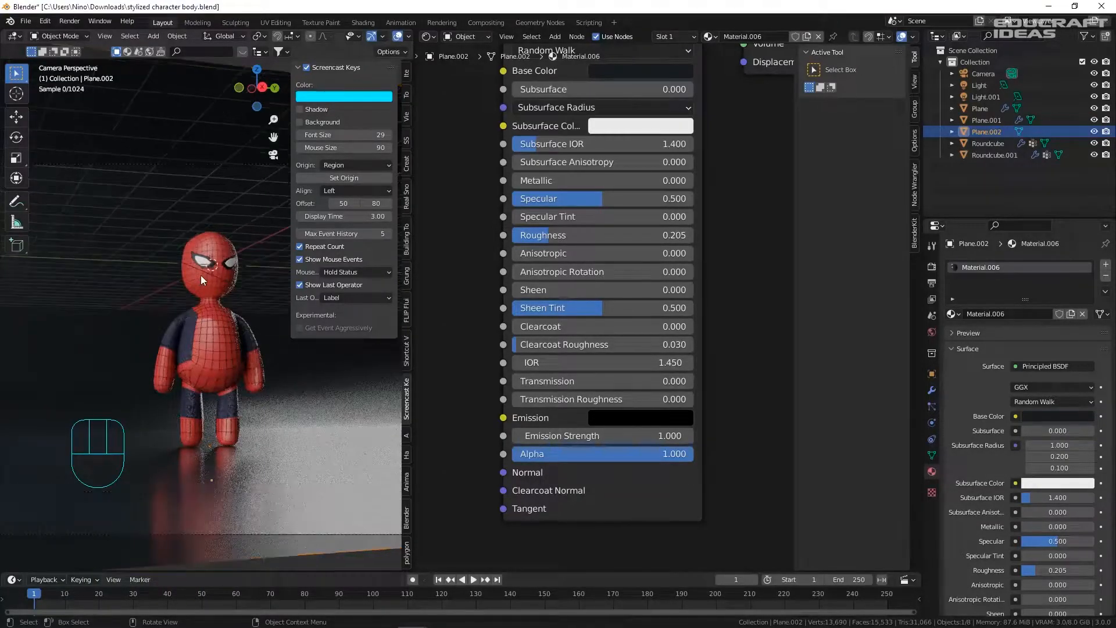
scroll(200, 274, "up", 5)
- Inspect Roundcube.001's Subdivision, Shrinkwrap and Wireframe modifiers and particle settings, then save
left_click(217, 389)
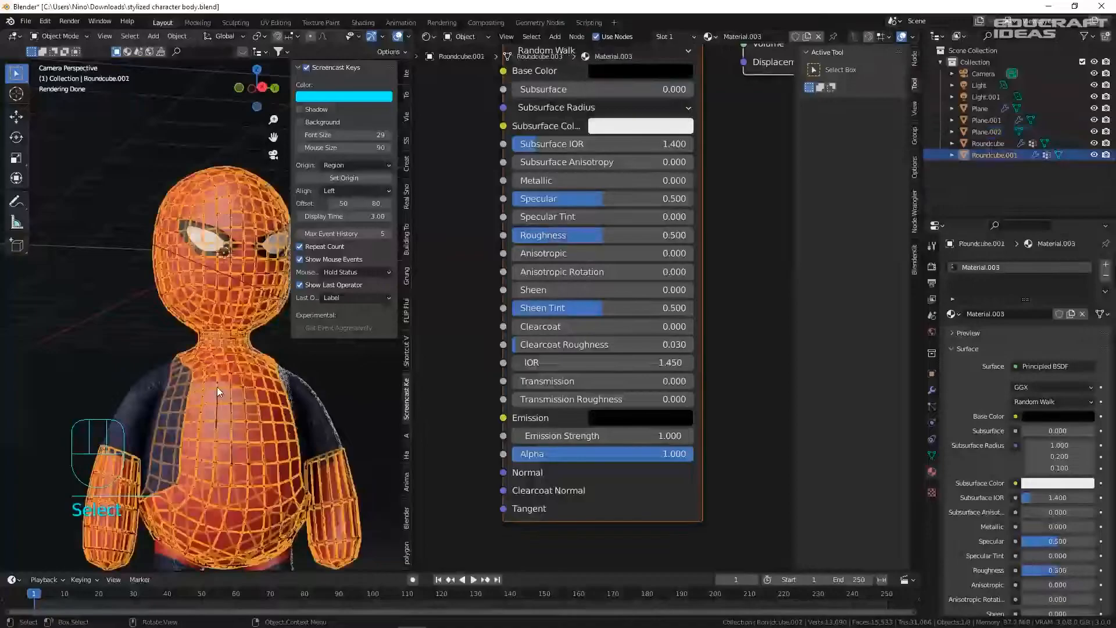
left_click(928, 405)
left_click(928, 395)
left_click(928, 400)
left_click(928, 393)
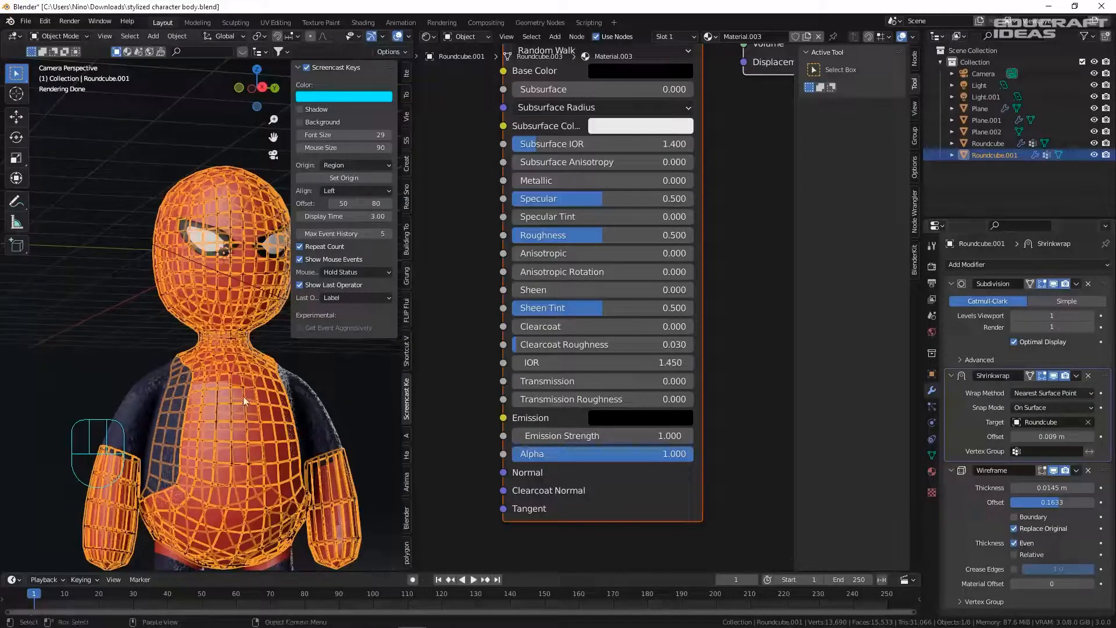
left_click(232, 383)
left_click(215, 421, "shift")
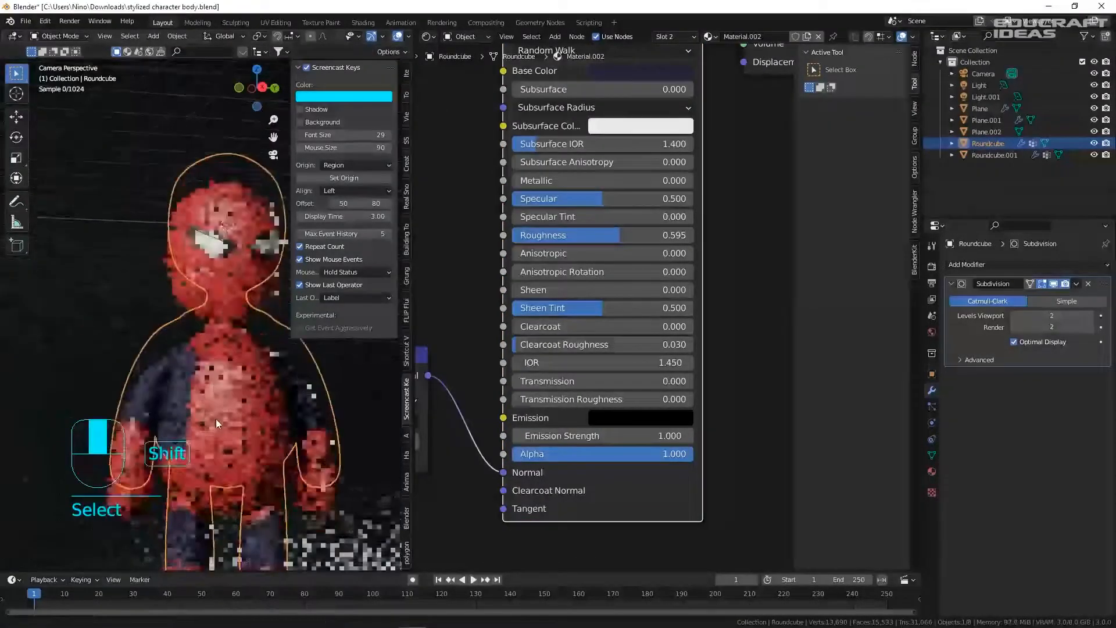
scroll(215, 418, "up", 8)
left_click(199, 398)
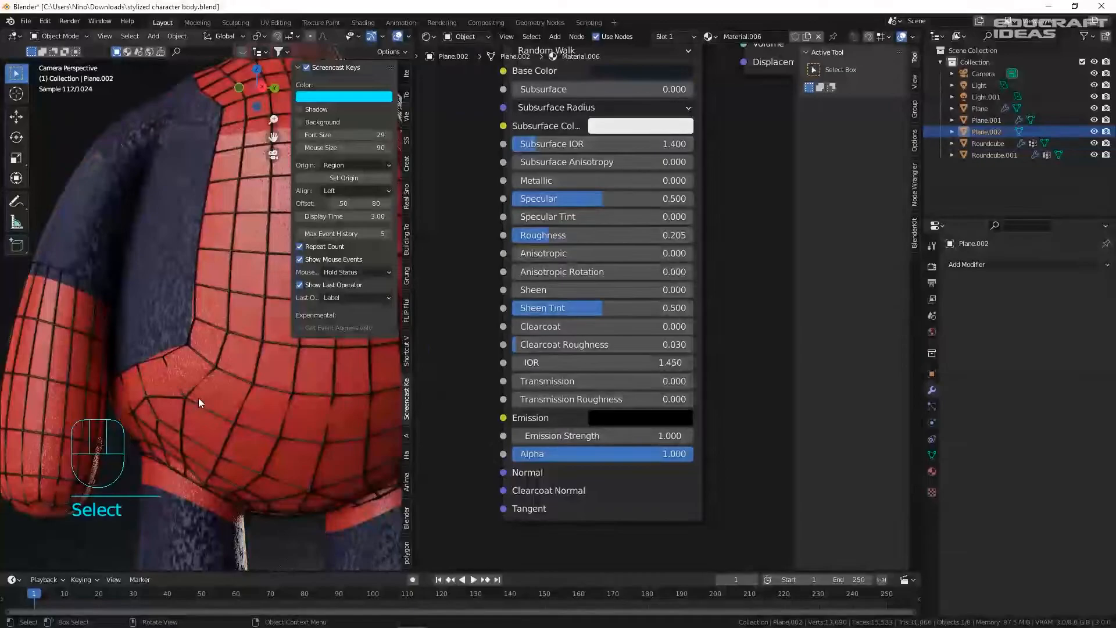
key("ctrl+s")
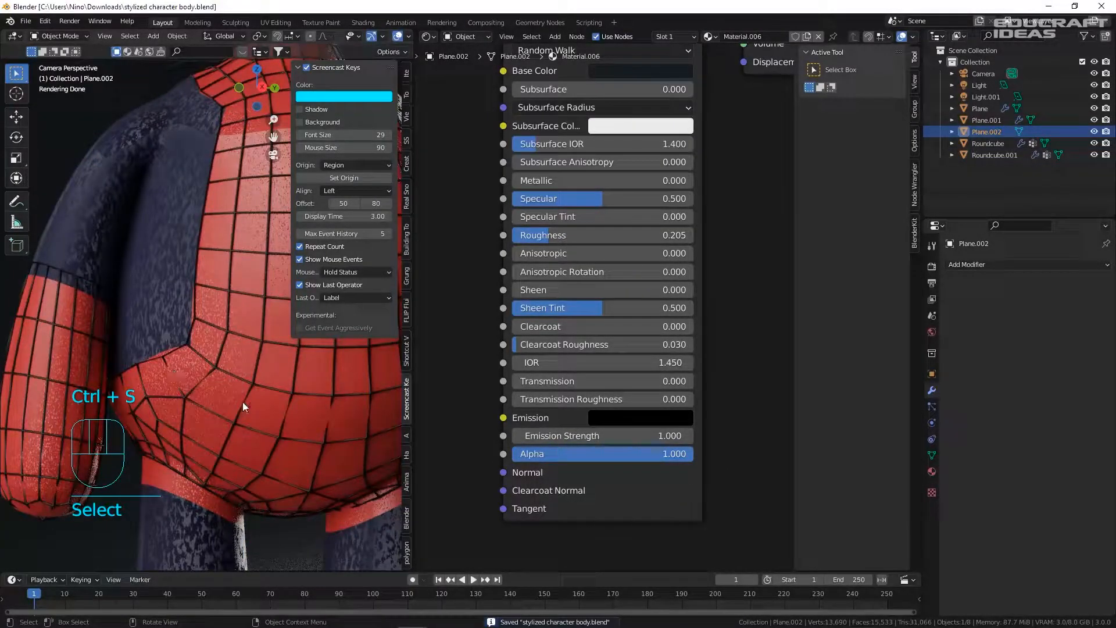
- Move the web cage's sleeve edge loop to sit better on the arm
left_click(66, 269)
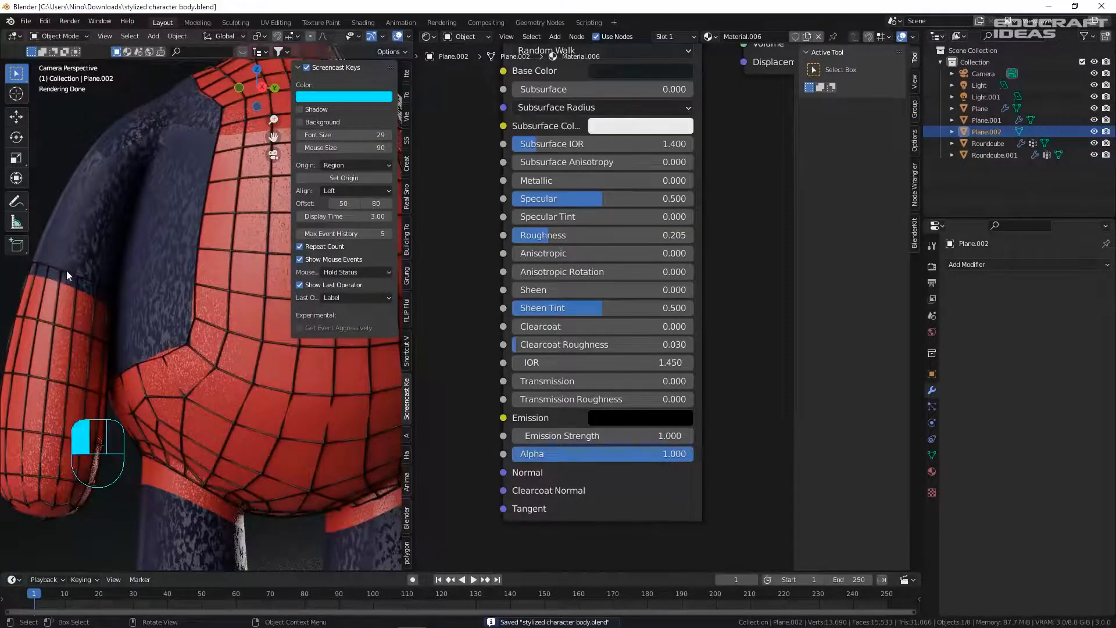
key("Tab")
key("2")
left_click(141, 282, "alt")
key("g")
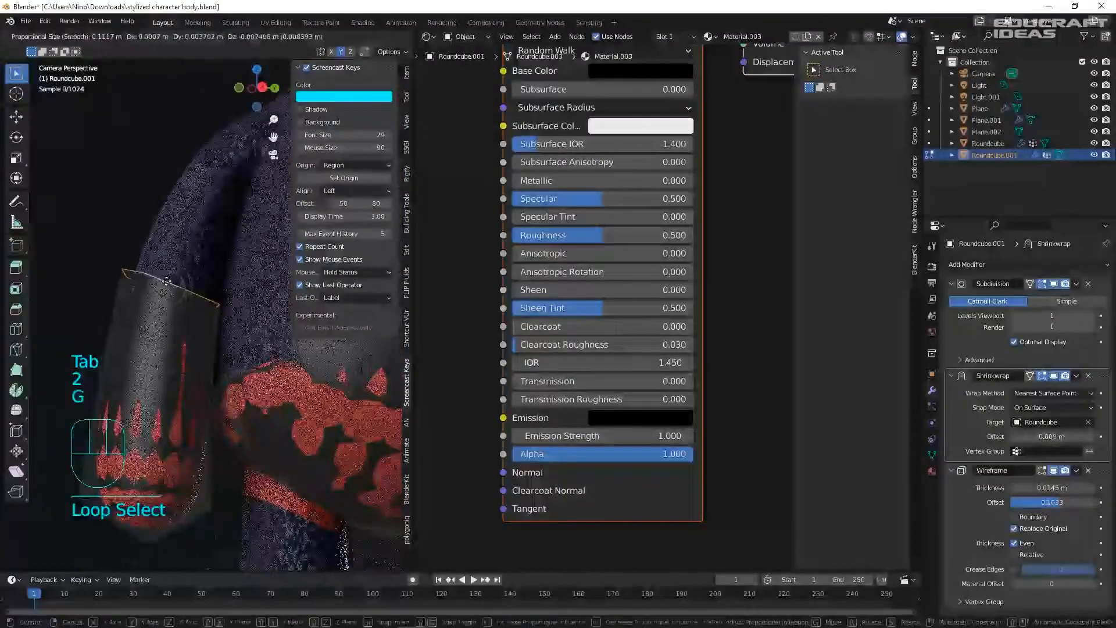
left_click(163, 293)
key("Tab")
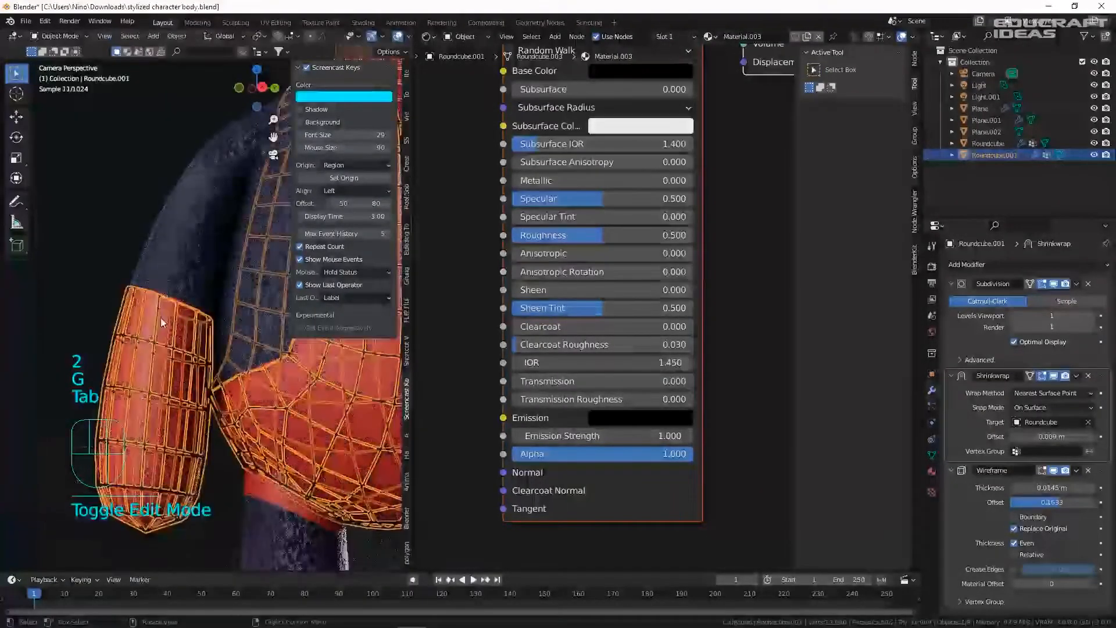
left_click(139, 268)
- Reposition the sleeve edge loop again, shifting it along the X axis, and save
left_click(159, 294)
key("Tab")
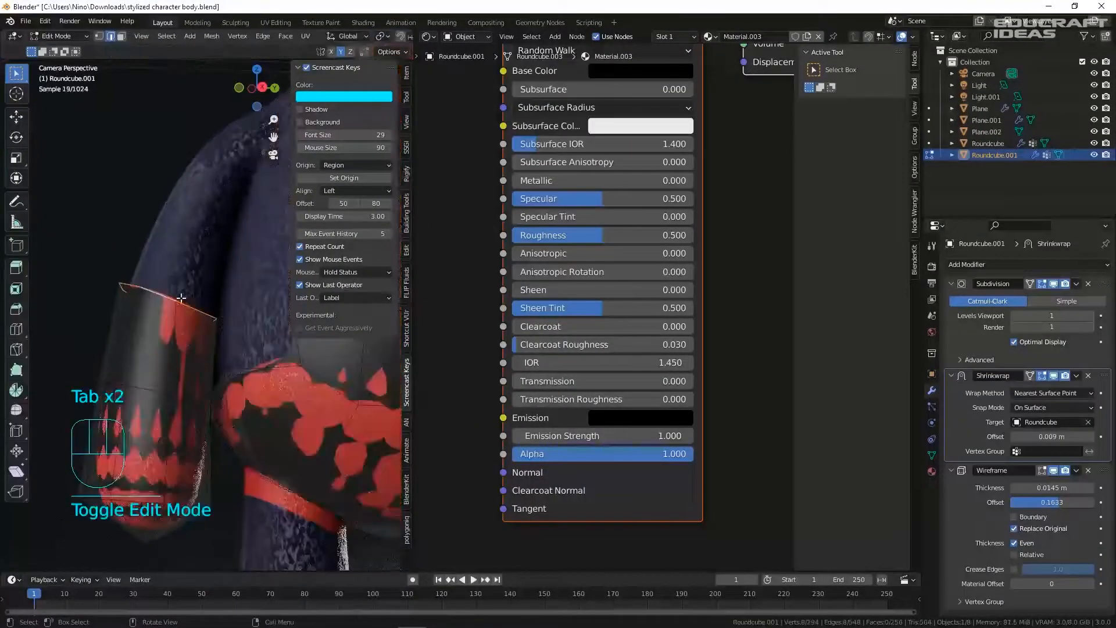
key("g")
left_click(177, 297)
middle_click_drag(177, 297, 181, 303)
scroll(182, 326, "up", 7)
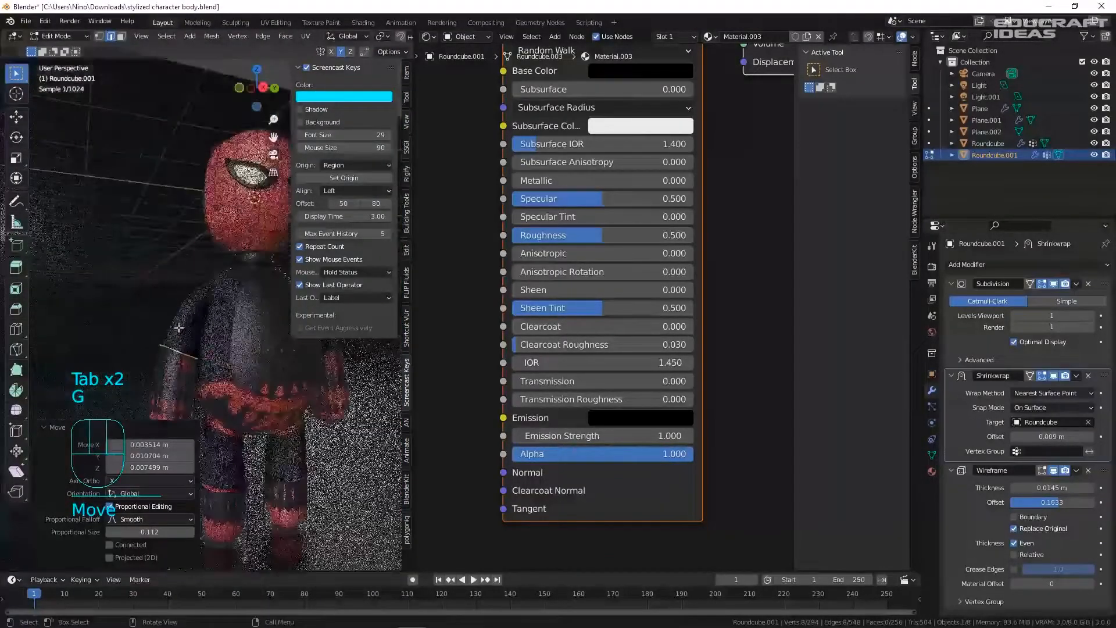
key("g")
key("x")
left_click(185, 351)
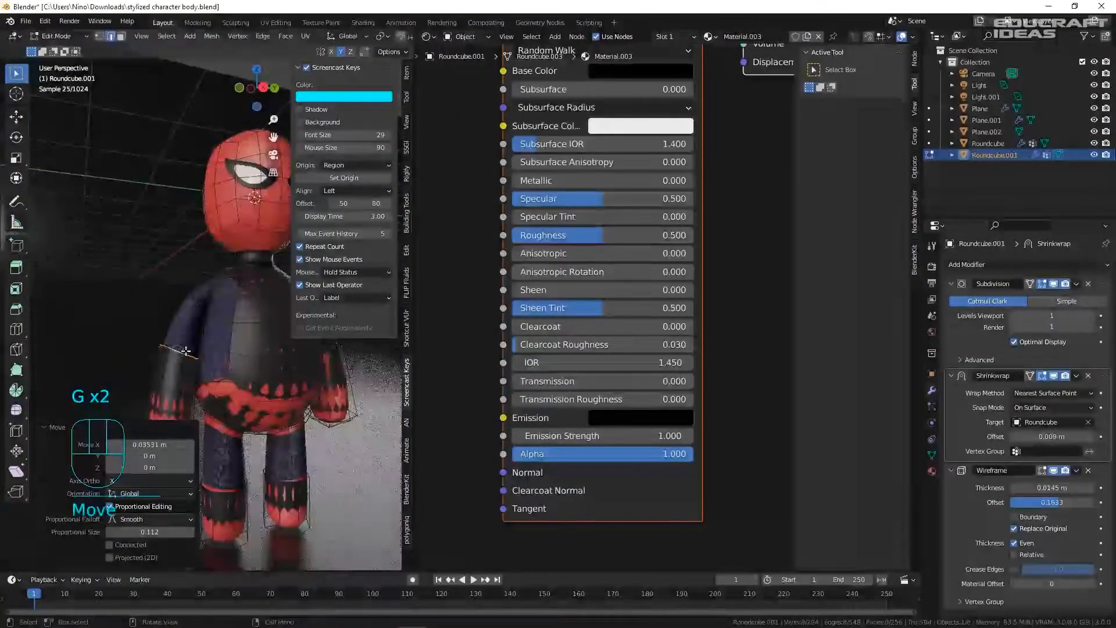
key("Tab")
key("KP_0")
left_click(182, 350)
key("ctrl+s")
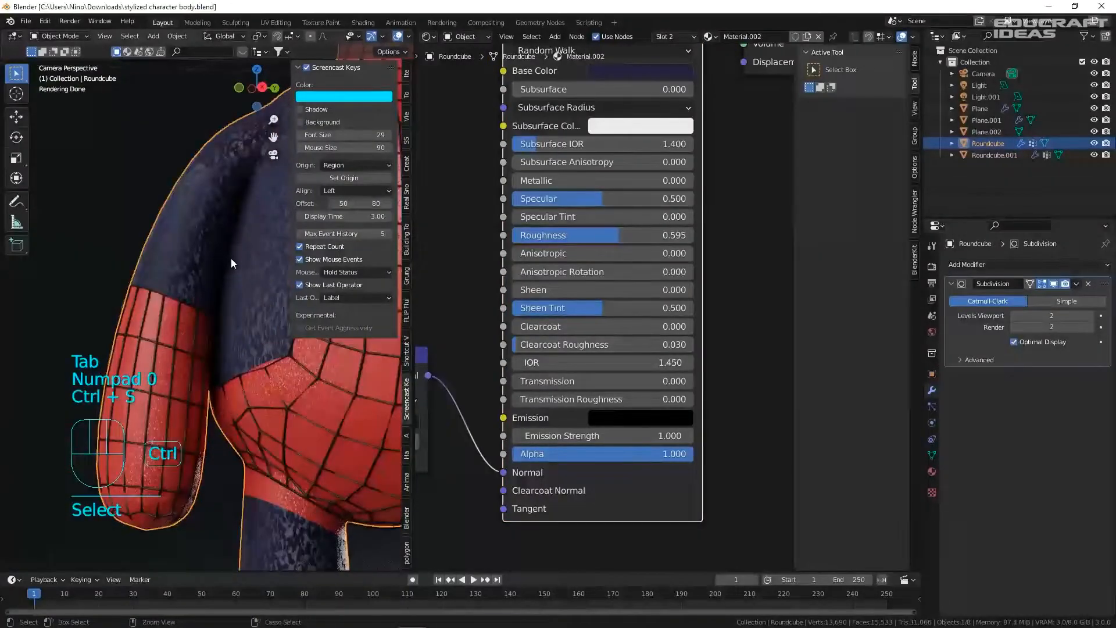
- Lower, rotate 5.63° and scale the web cage's edge loop along the red band, then save
middle_click_drag(285, 350, 255, 279, "shift")
scroll(143, 328, "up", 4)
left_click(179, 324)
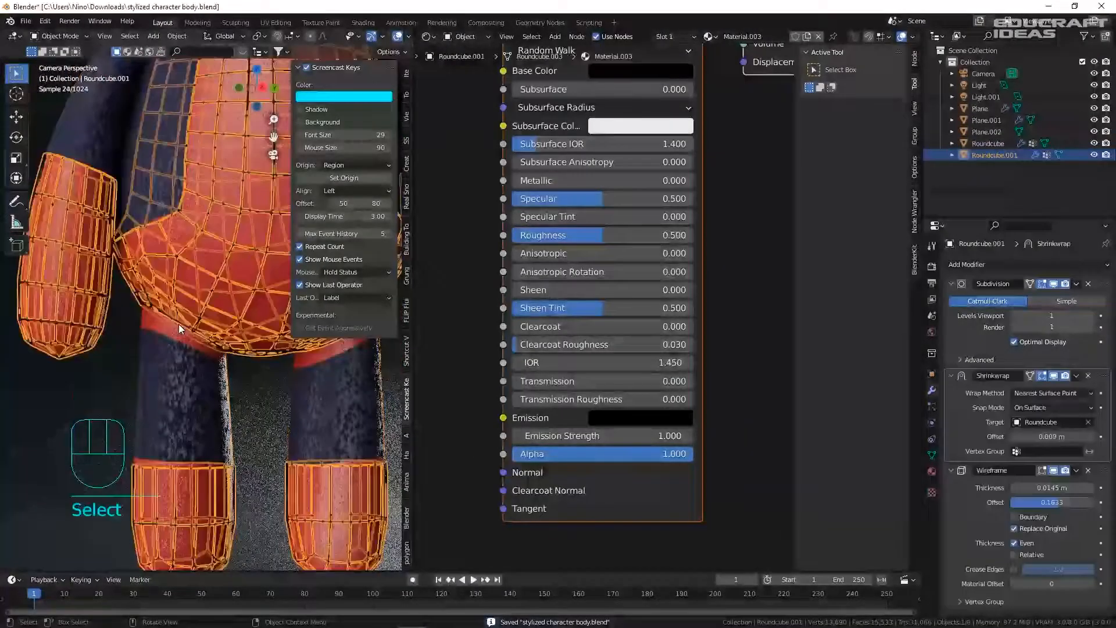
key("Tab")
key("2")
left_click(165, 345, "alt")
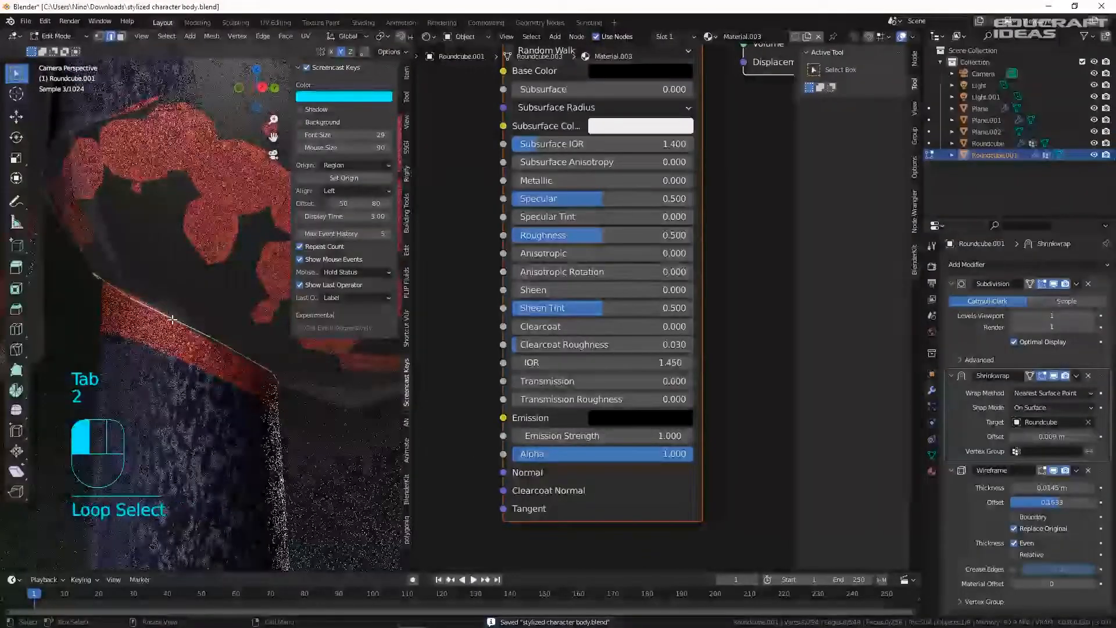
key("g")
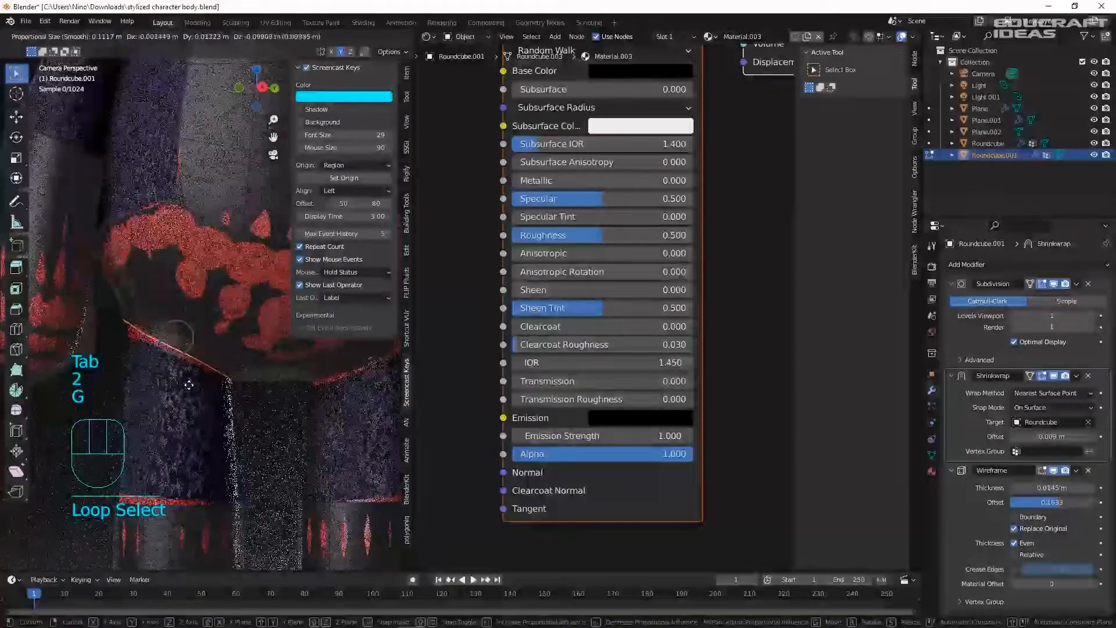
left_click(185, 372)
key("r")
left_click(242, 394)
key("s")
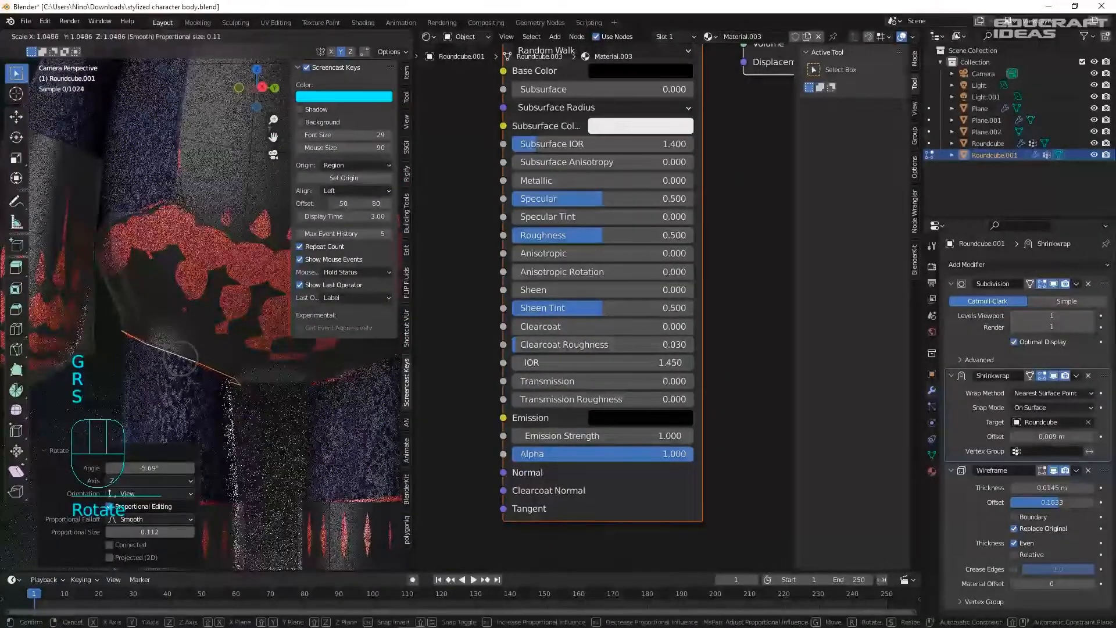
left_click(265, 407)
key("Tab")
left_click(277, 415)
key("ctrl+s")
- Move and rotate the web cage's leg cuff edge loop, then save
scroll(261, 392, "down", 5)
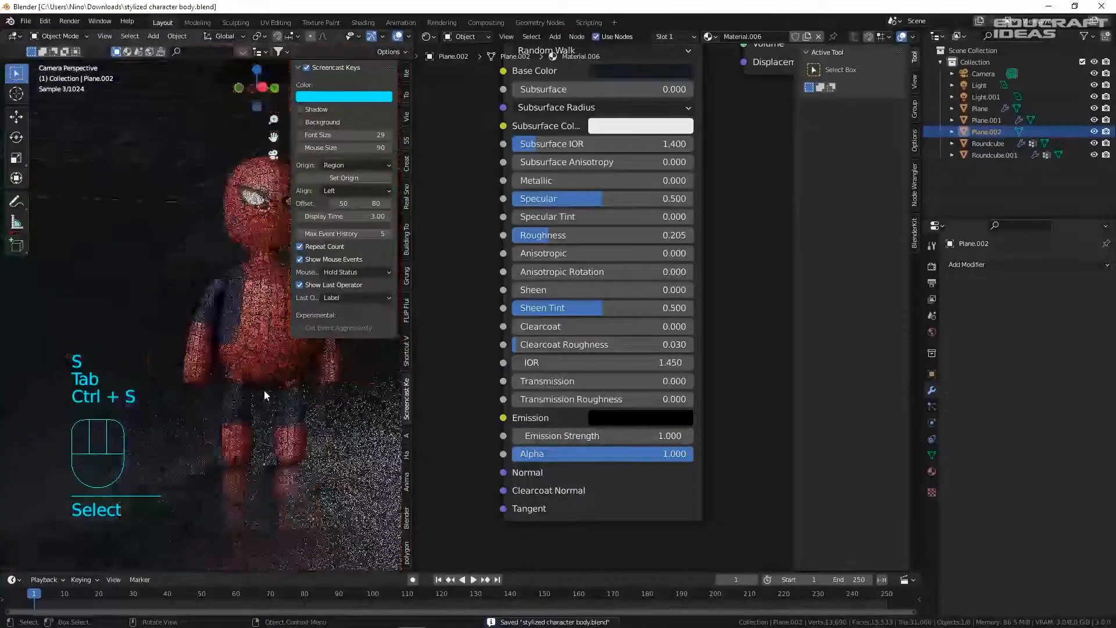
middle_click_drag(315, 389, 221, 357, "shift")
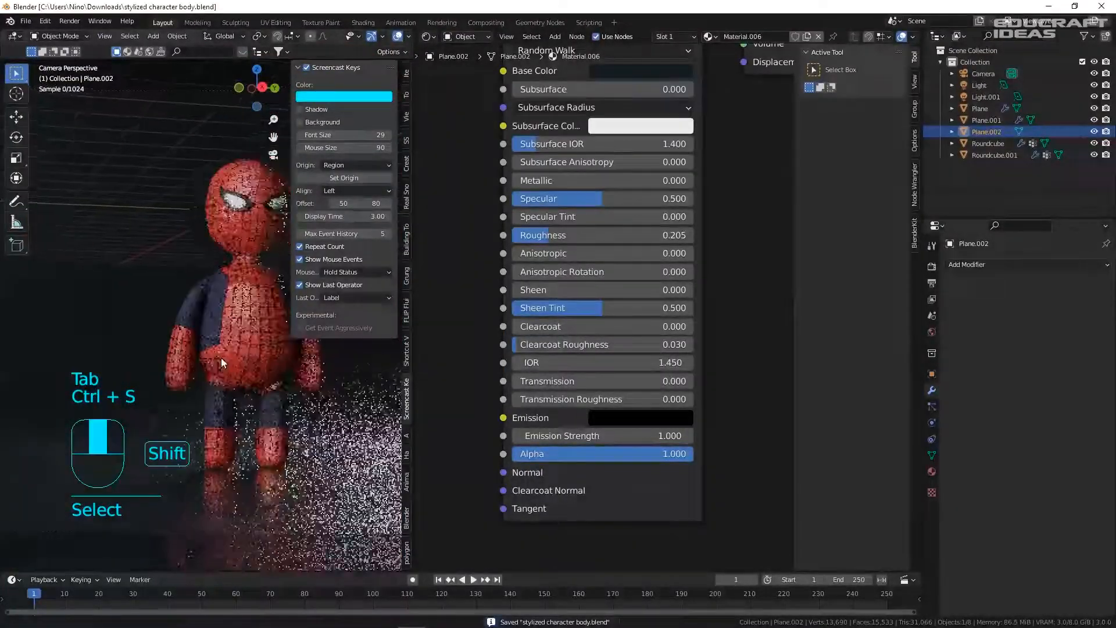
scroll(190, 423, "up", 4)
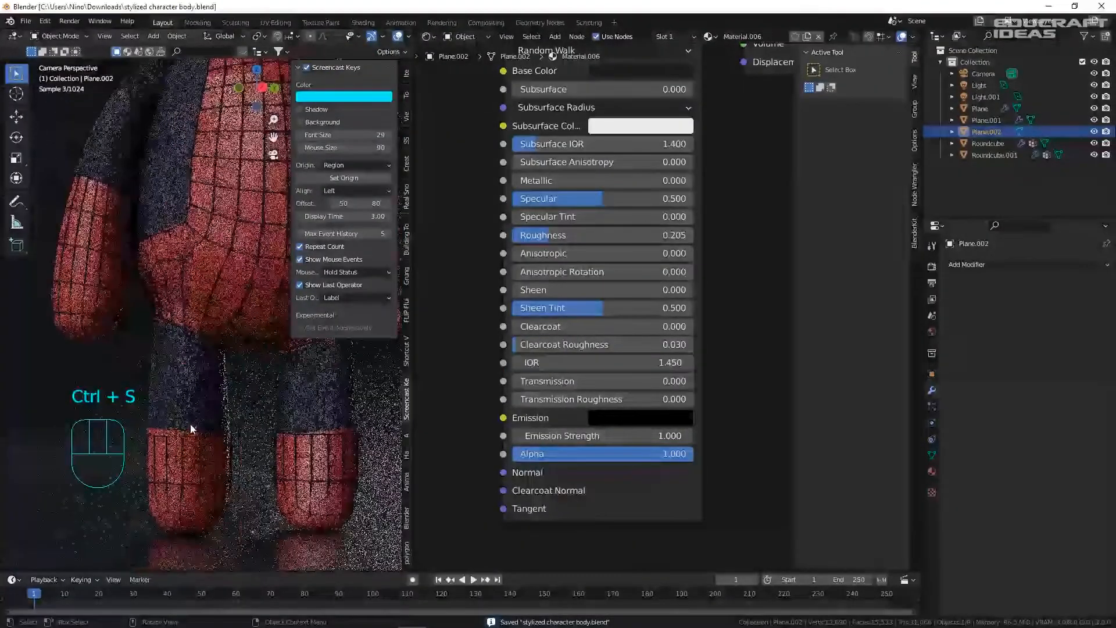
left_click(179, 437)
key("Tab")
left_click(180, 437, "alt")
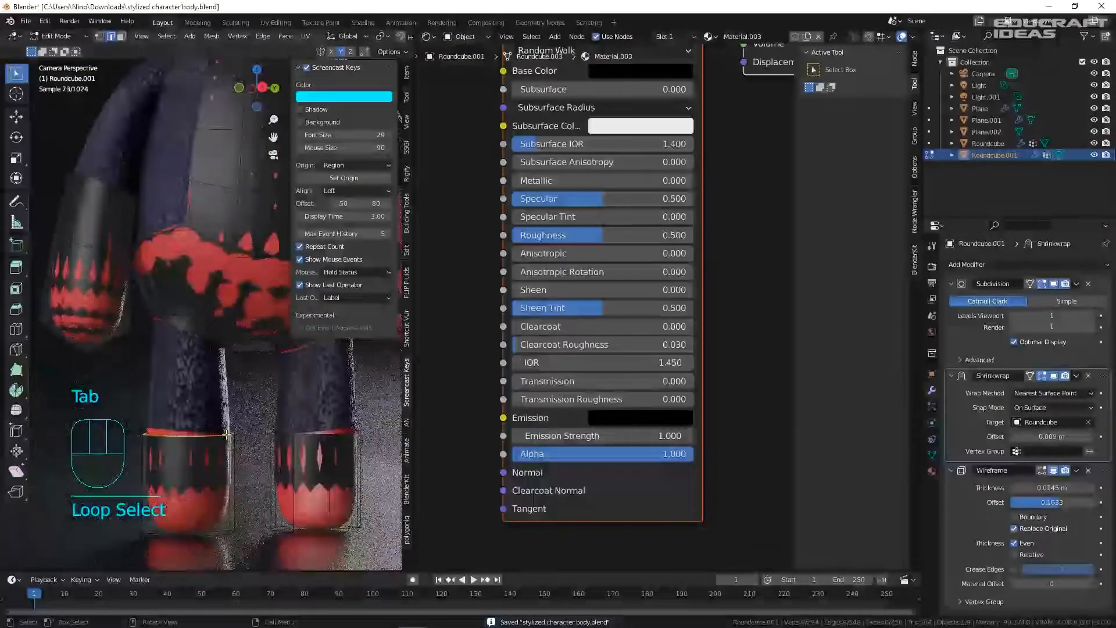
key("g")
left_click(251, 428)
key("r")
key("Tab")
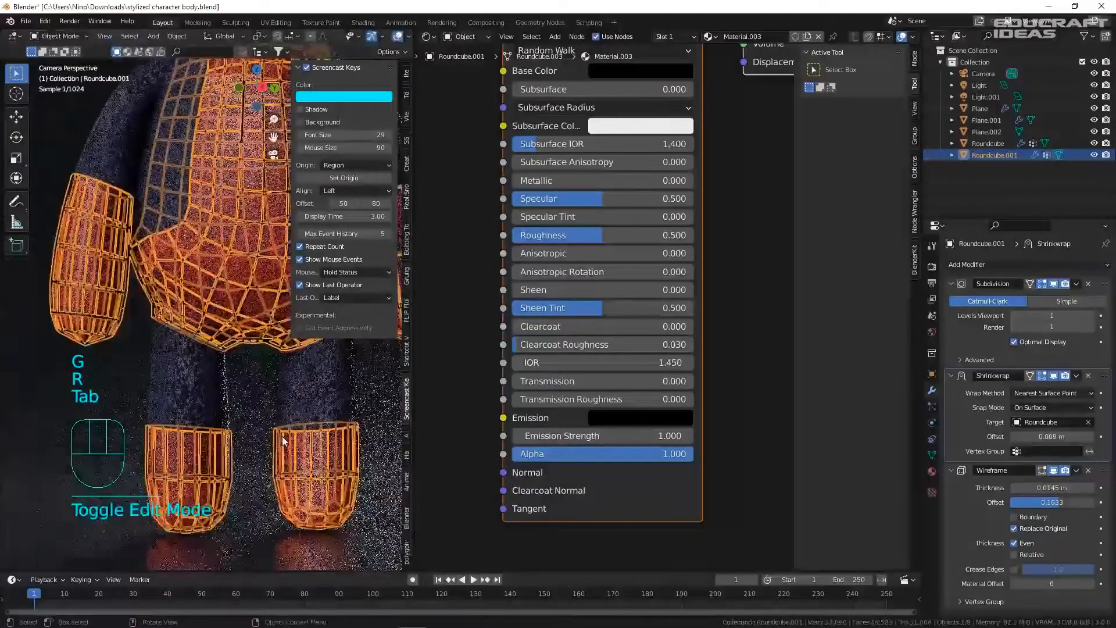
left_click(224, 445)
key("ctrl+s")
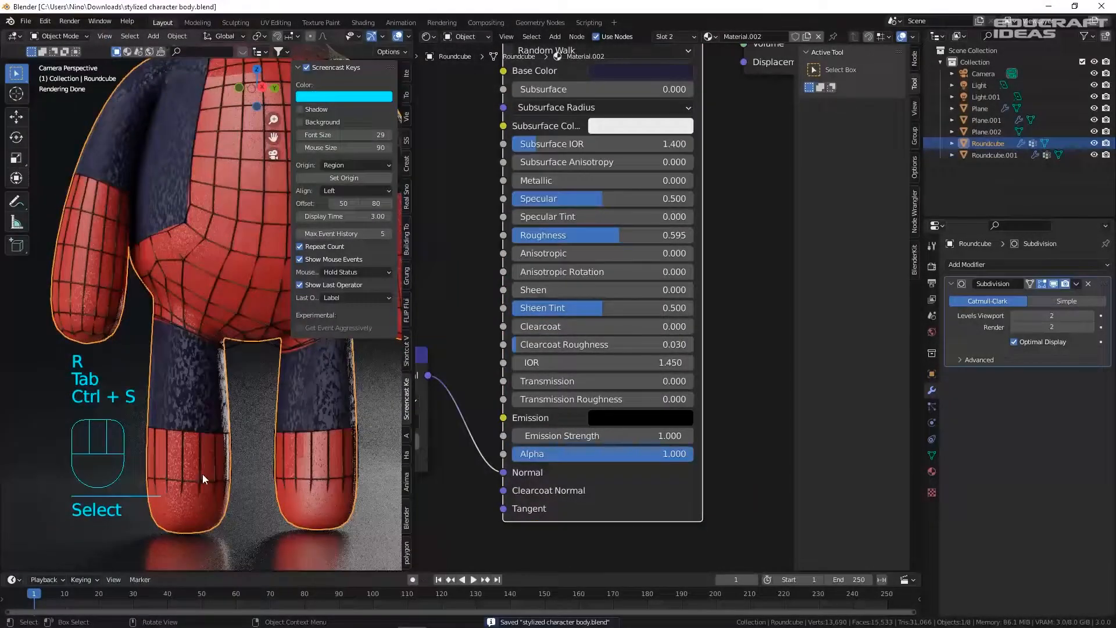
- Compare selections of the web cage, body mesh and suit panel, undo a stray floor pick, and save
left_click(312, 477)
left_click(266, 435)
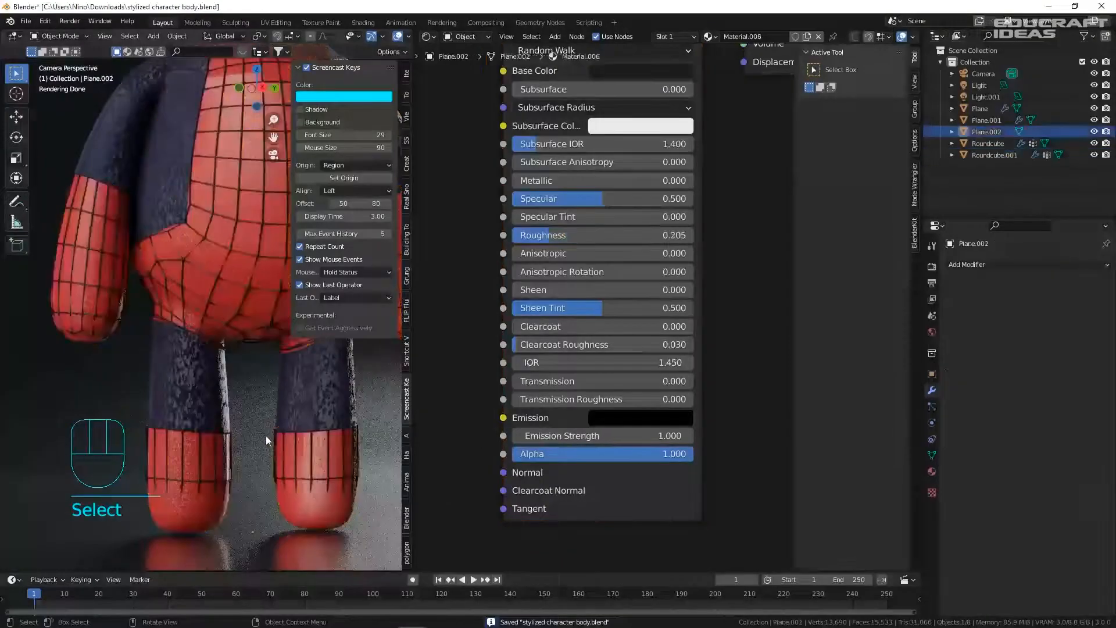
key("ctrl+s")
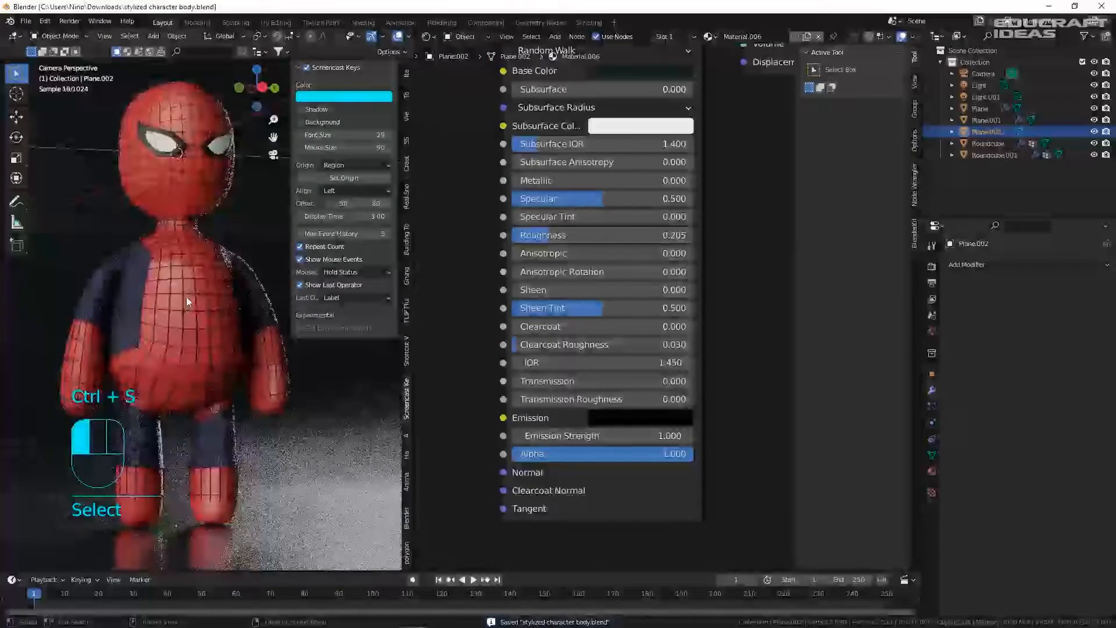
left_click(186, 296)
left_click(177, 310)
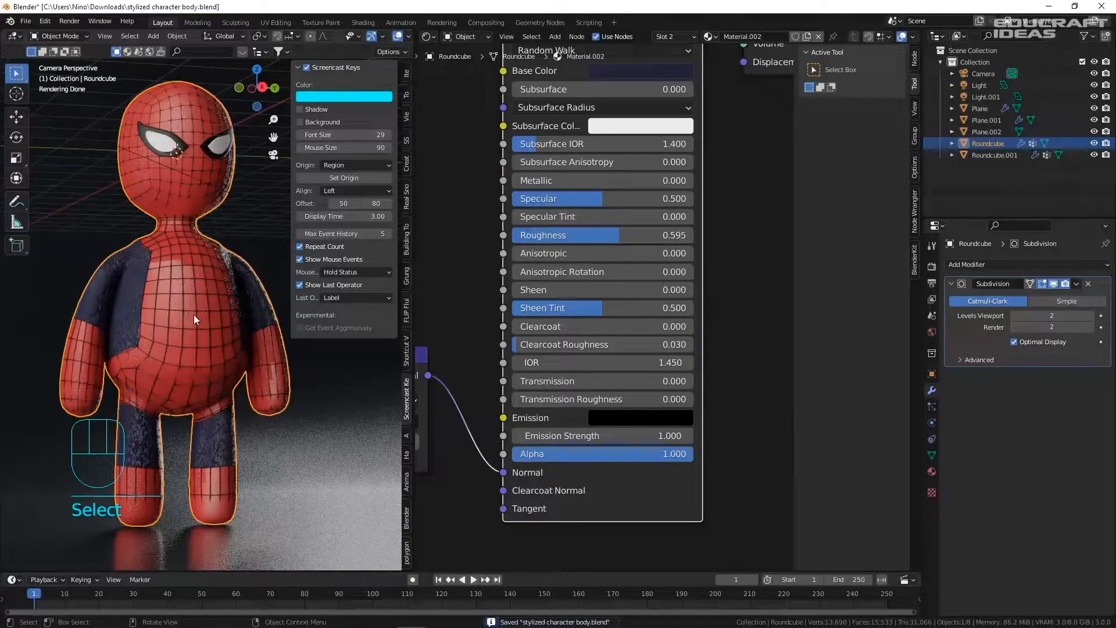
left_click(172, 260)
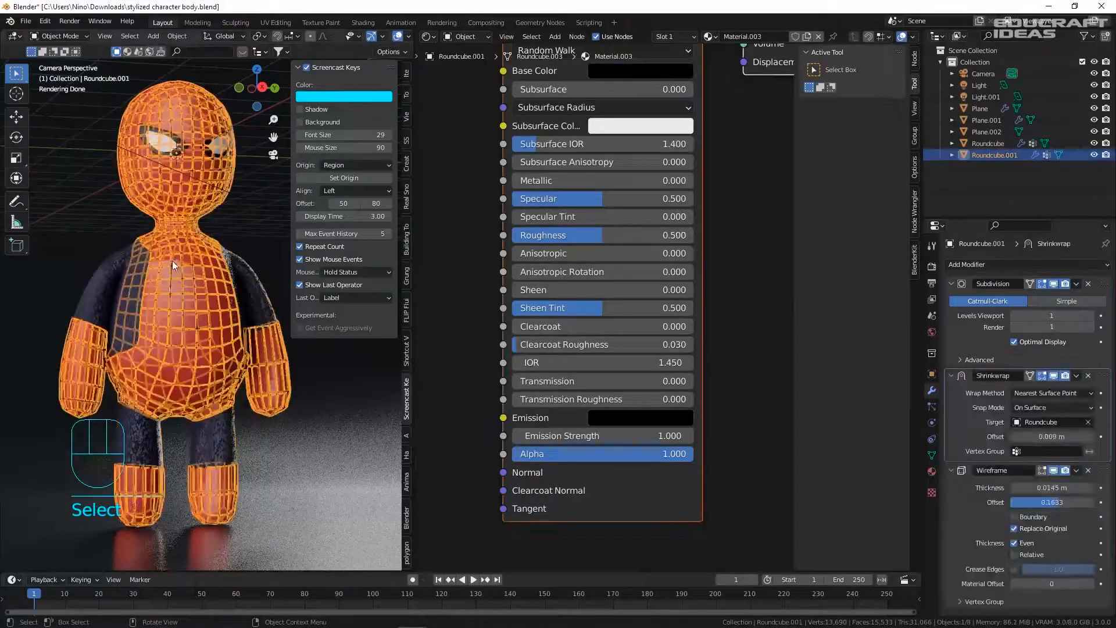
scroll(144, 259, "up", 4)
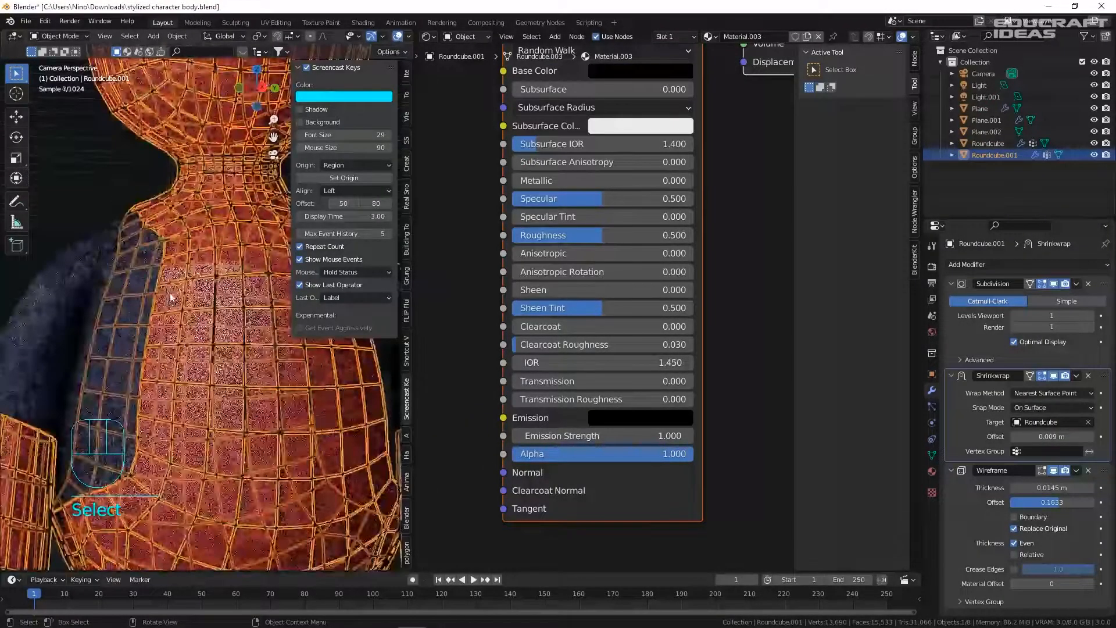
left_click(164, 284)
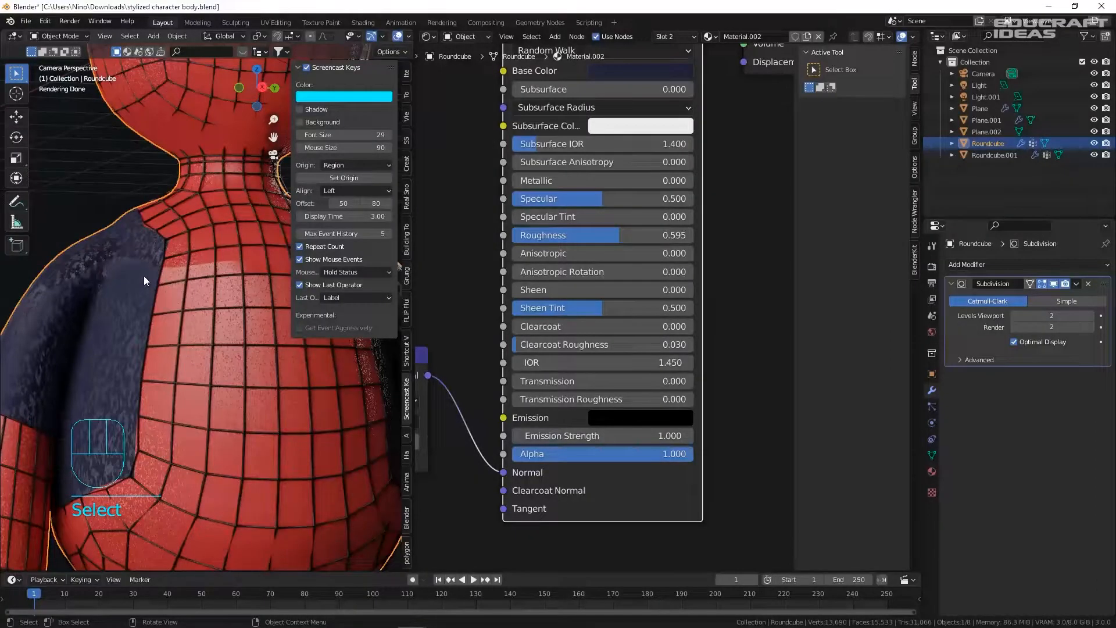
left_click(174, 280)
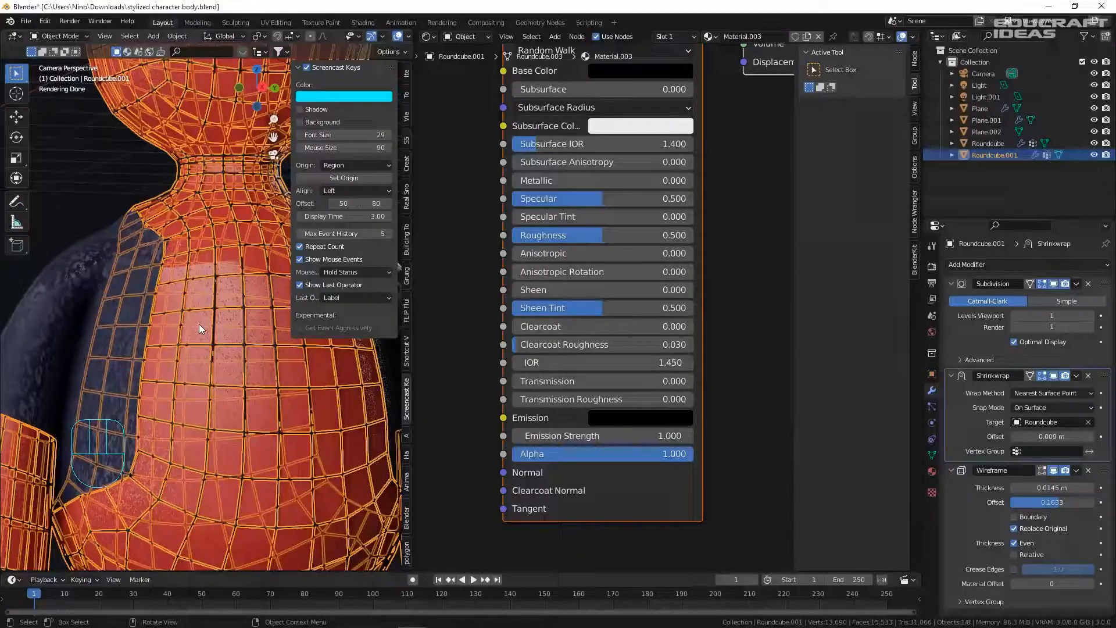
left_click(235, 318)
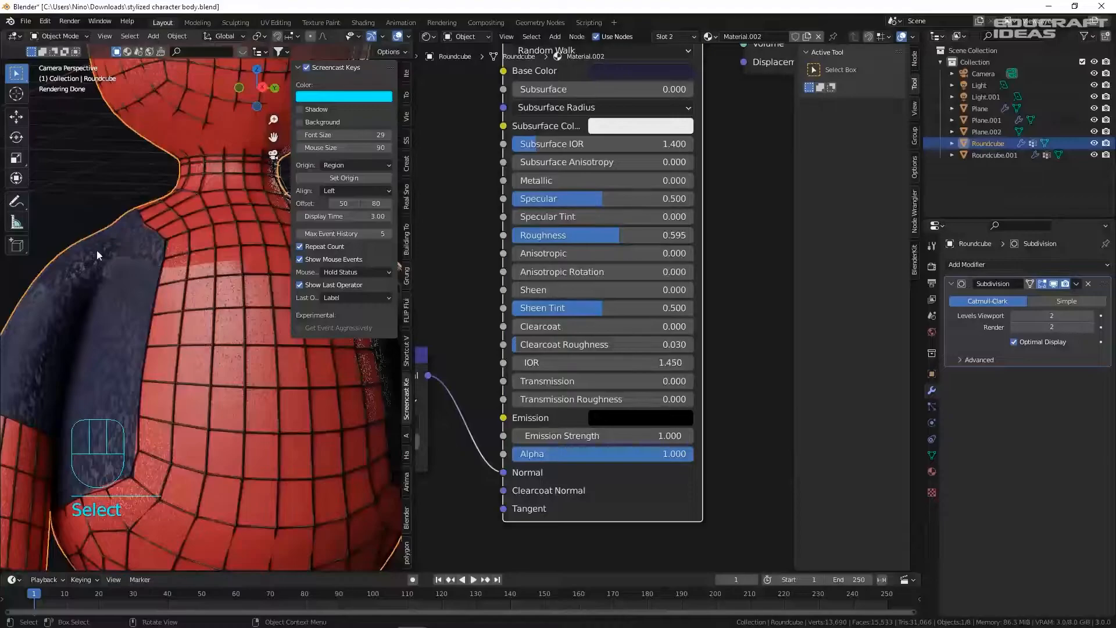
scroll(107, 424, "down", 5)
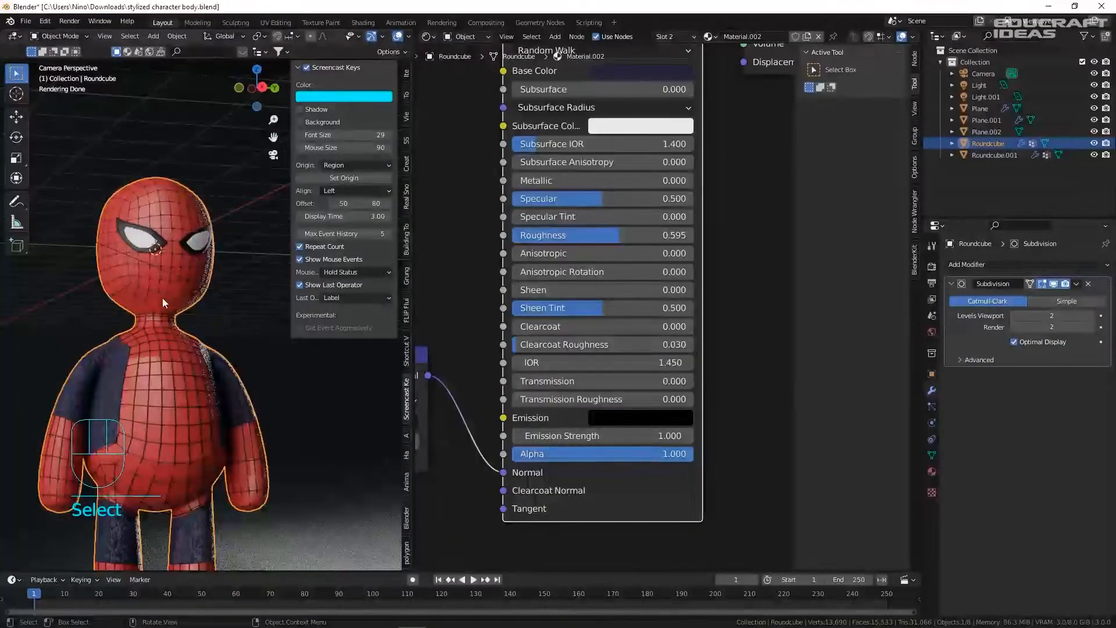
left_click(207, 265)
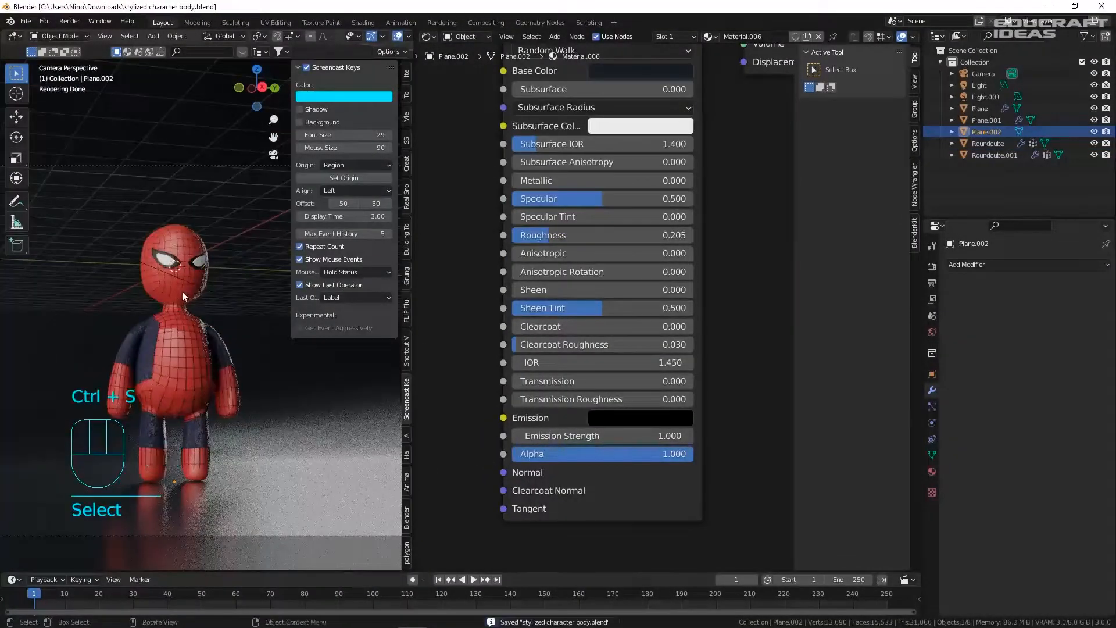
scroll(183, 291, "up", 5)
left_click(174, 271)
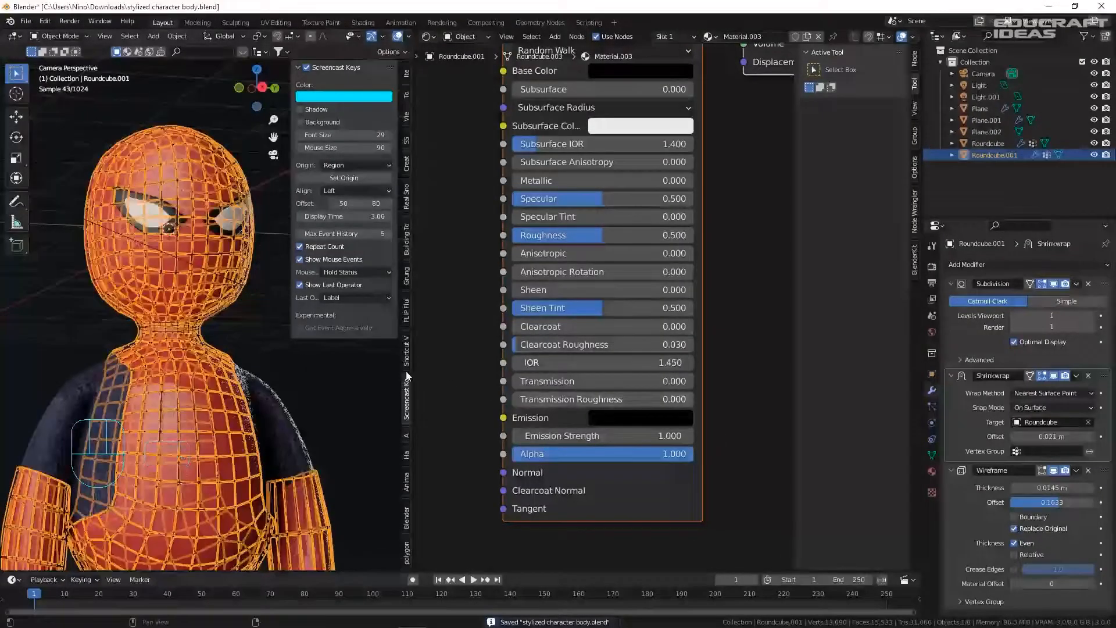
left_click(326, 345)
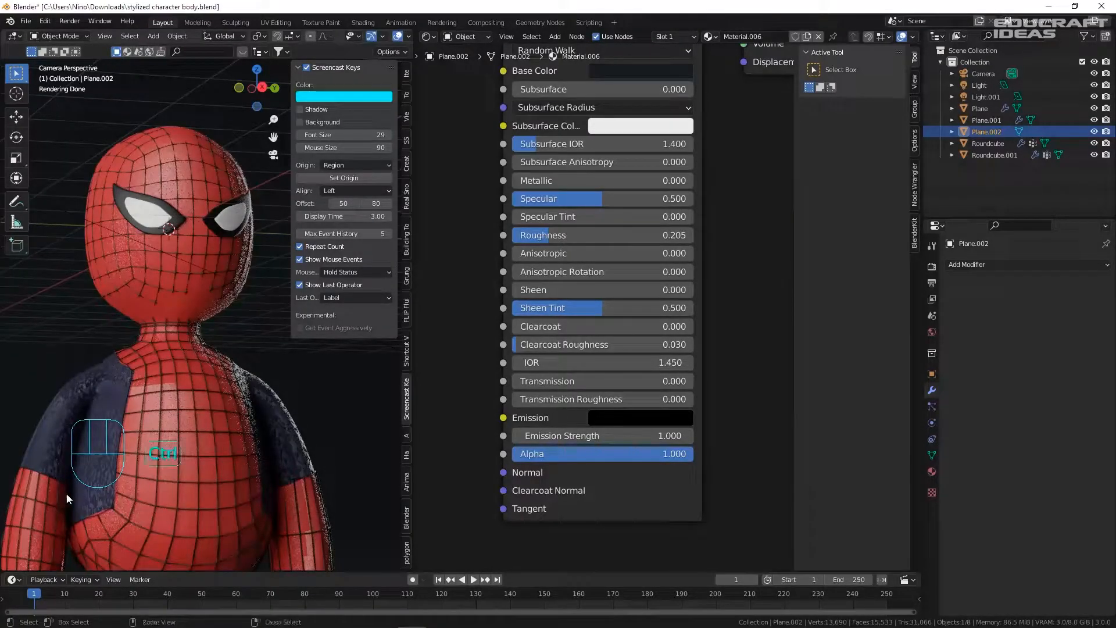
key("ctrl+z")
key("ctrl+z")
left_click(15, 365)
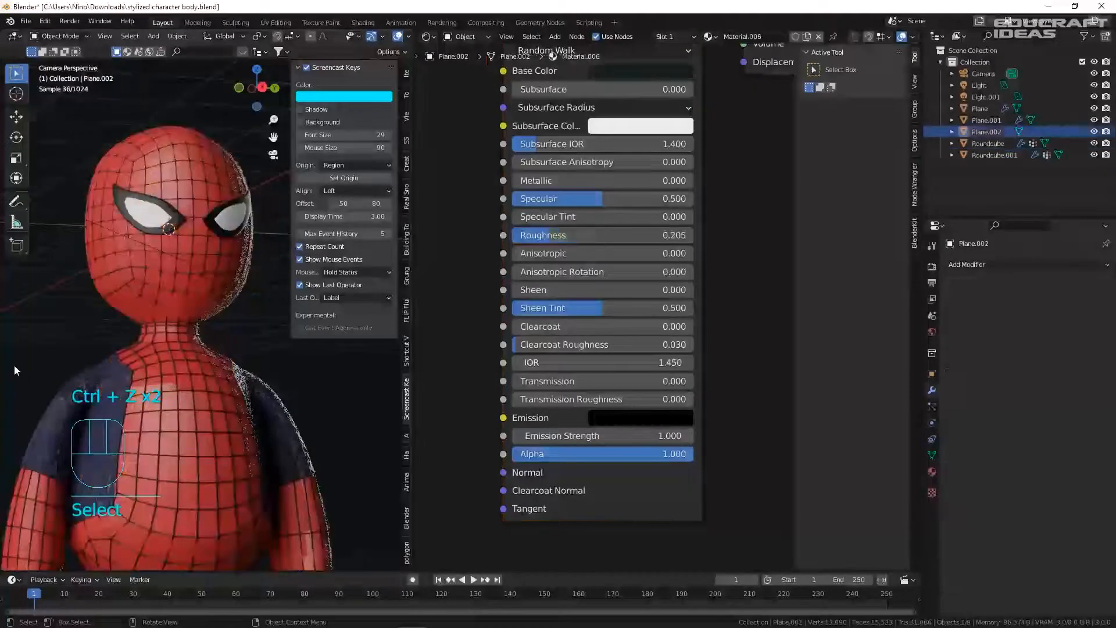
key("ctrl+s")
- Add a loop cut to the web-line mesh Roundcube.001
left_click(141, 294)
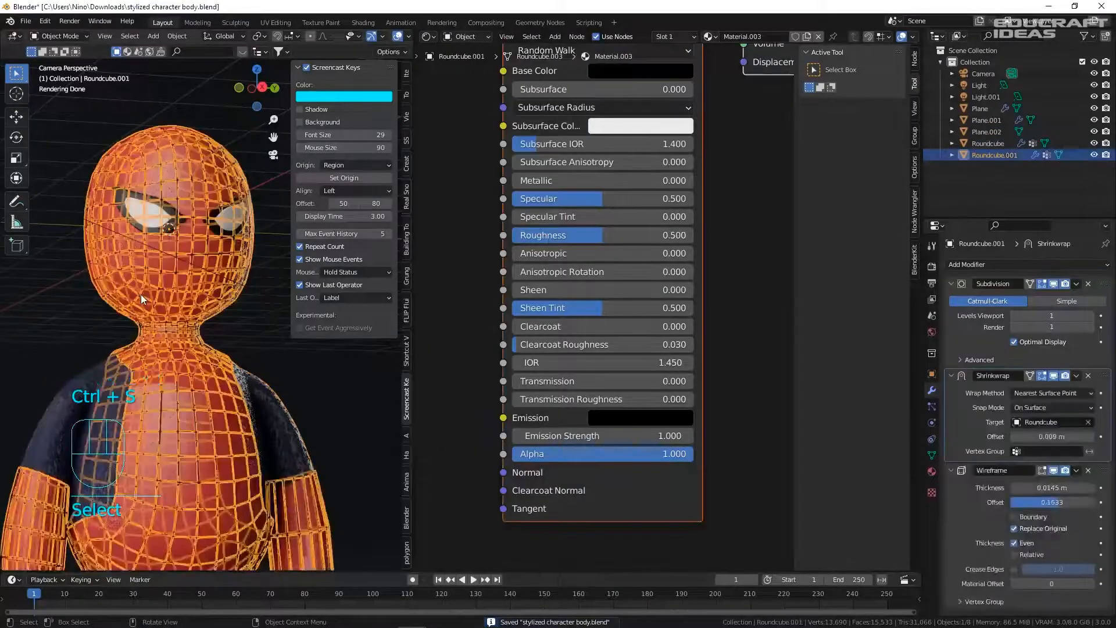
key("Tab")
scroll(145, 308, "up", 5)
key("1")
key("ctrl+r")
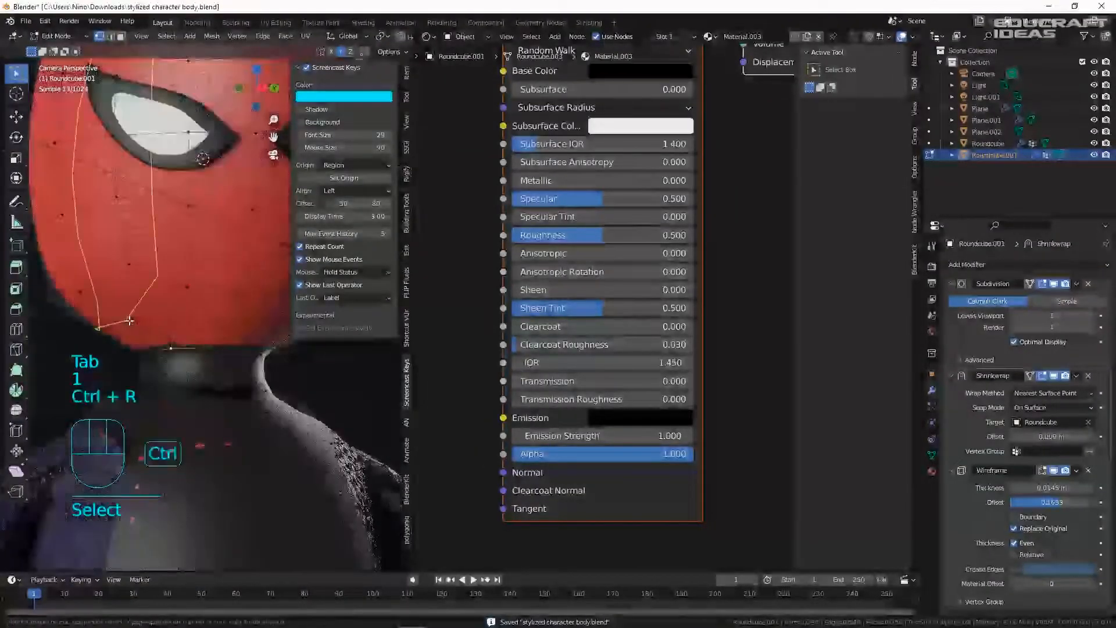
left_click(153, 330)
key("Tab")
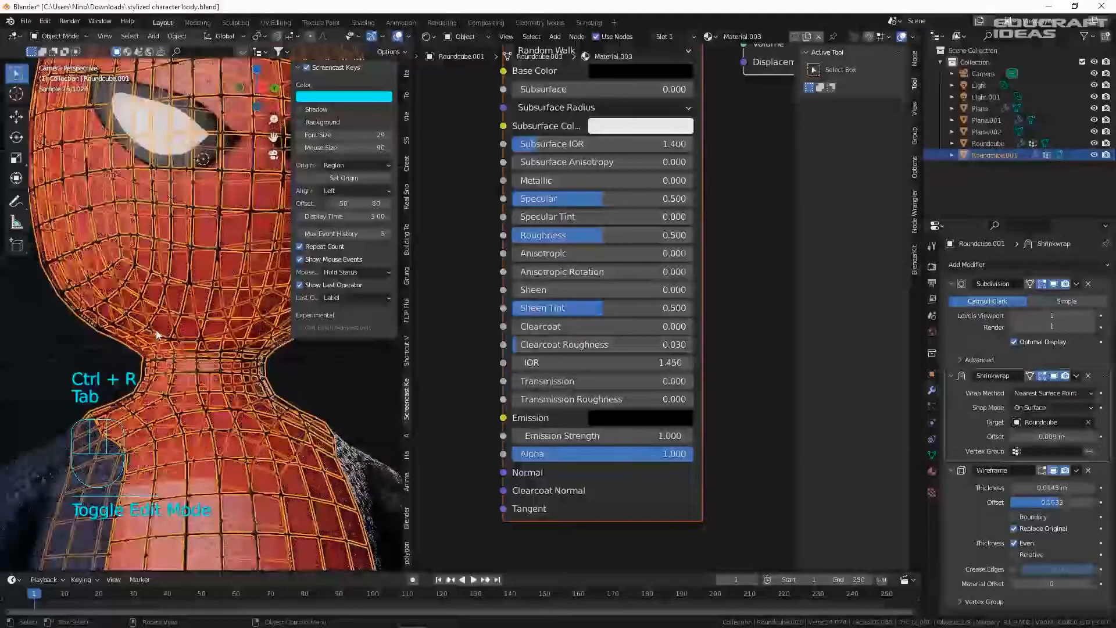
- Select the Roundcube body mesh and enter Edit Mode on it
left_click(156, 329)
scroll(139, 334, "down", 2)
middle_click_drag(186, 334, 133, 271, "shift")
key("Tab")
scroll(97, 302, "up", 7)
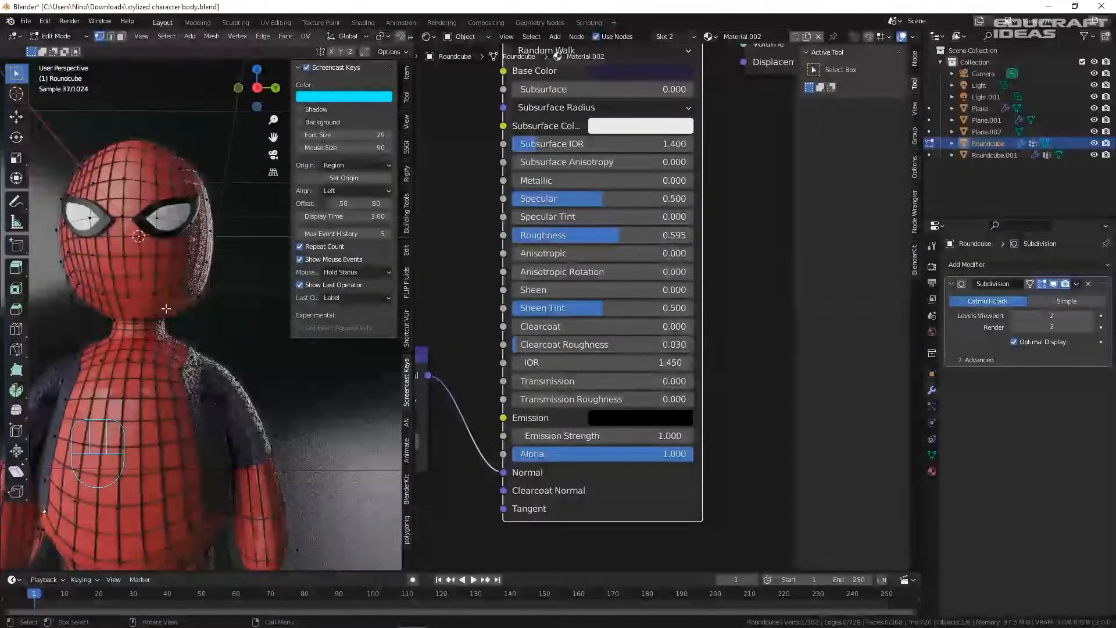
- Redo the loop cuts on the web-line mesh, adding two new edge loops, and save the file
left_click(175, 306)
right_click(175, 306)
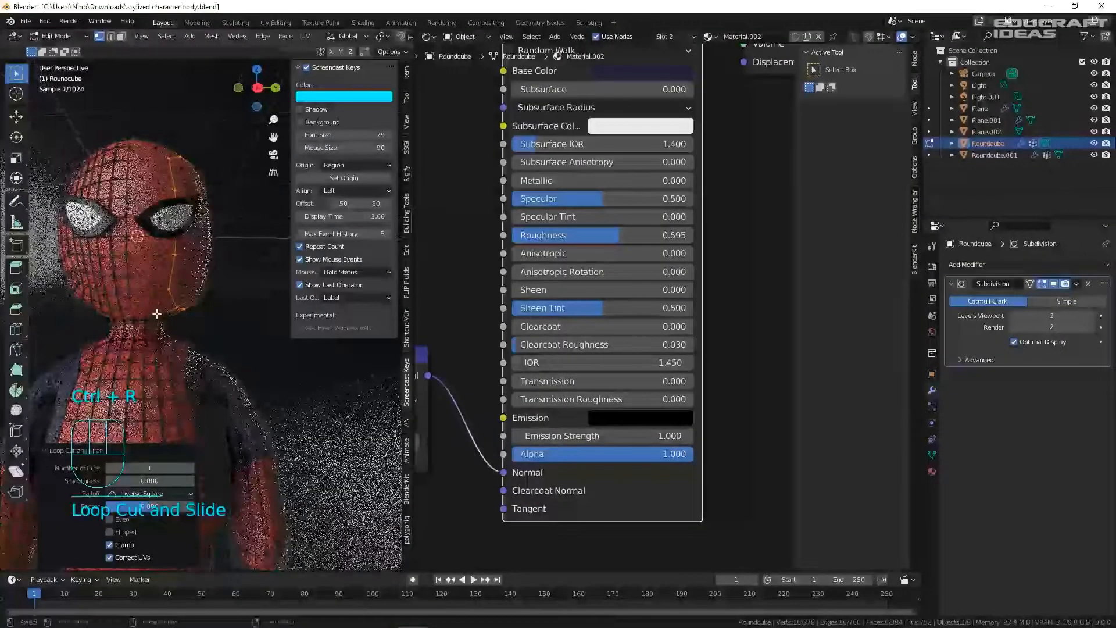
key("Tab")
left_click(174, 300)
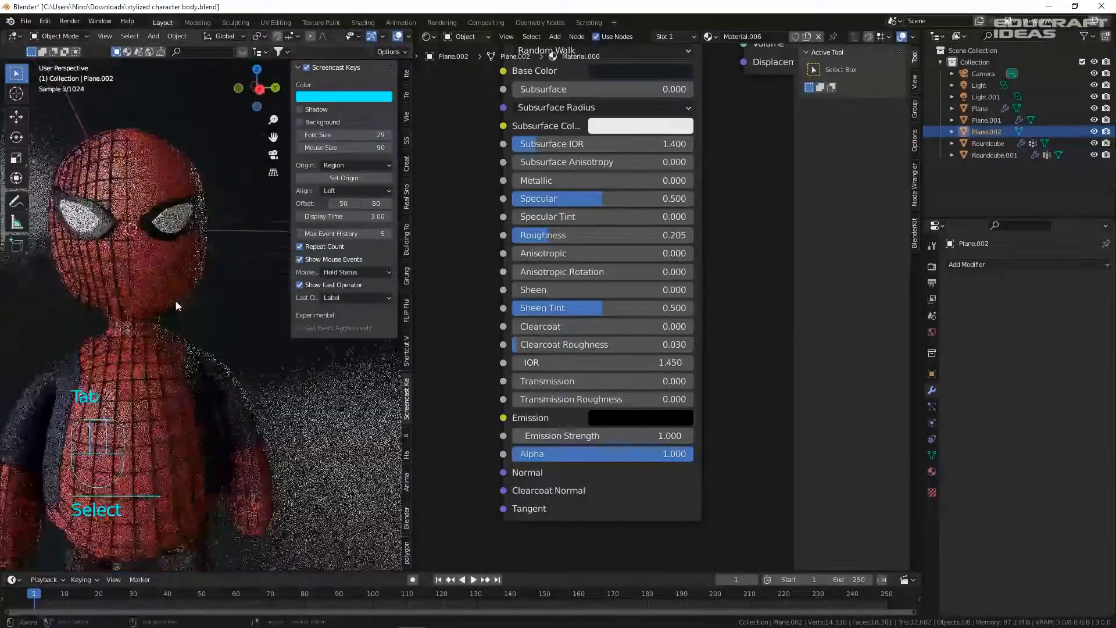
key("ctrl+z")
key("ctrl+z")
key("ctrl+z")
key("ctrl+z")
key("ctrl+z")
key("ctrl+z")
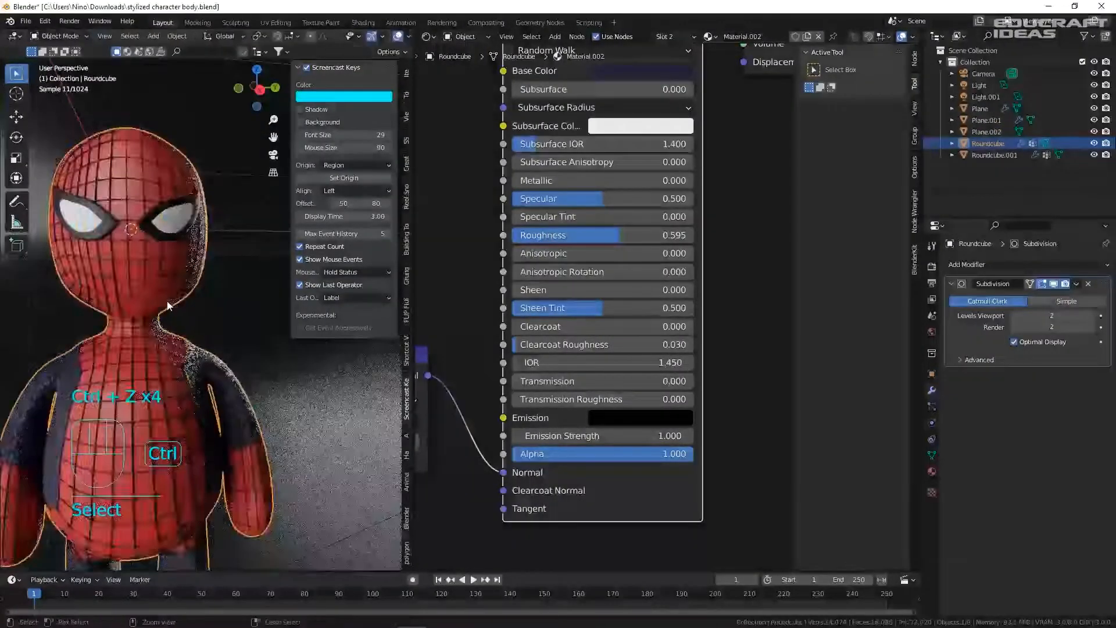
key("ctrl+z")
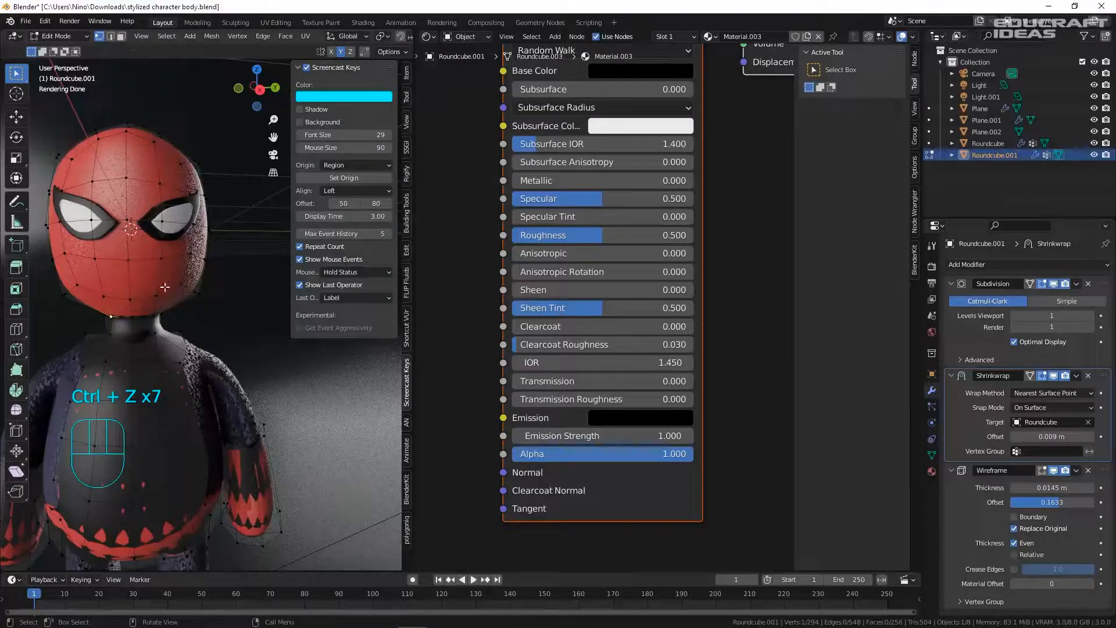
left_click(168, 297)
left_click(168, 297)
key("ctrl+r")
left_click(100, 295)
left_click(99, 295)
key("Tab")
left_click(238, 329)
key("ctrl+s")
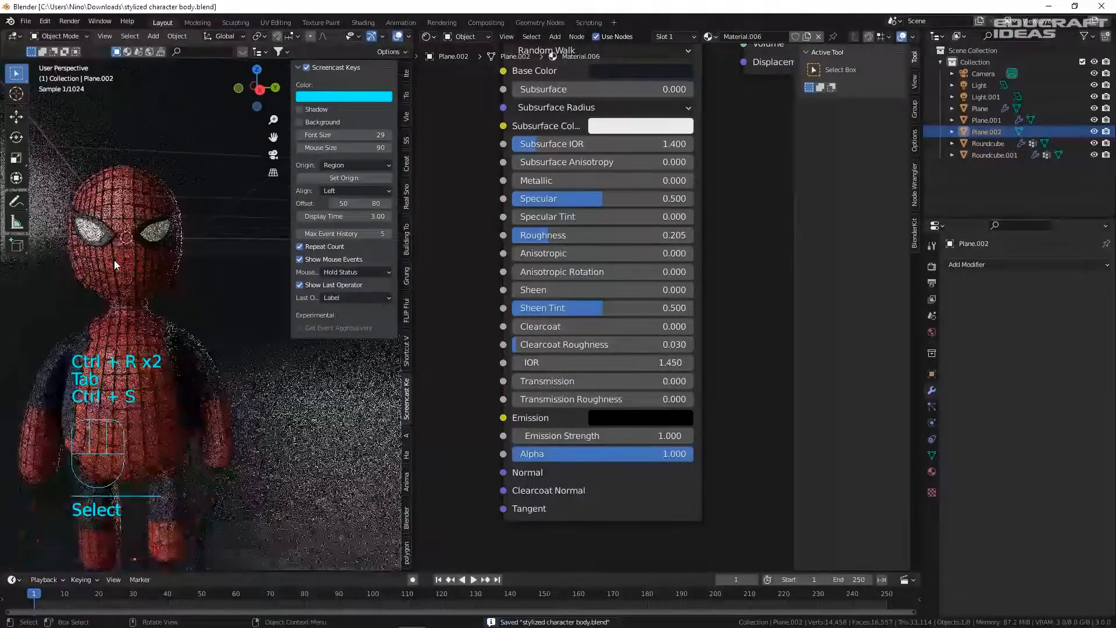
- In vertex mode, select the vertical loop down the head's centre and scale it
left_click(141, 203)
key("Tab")
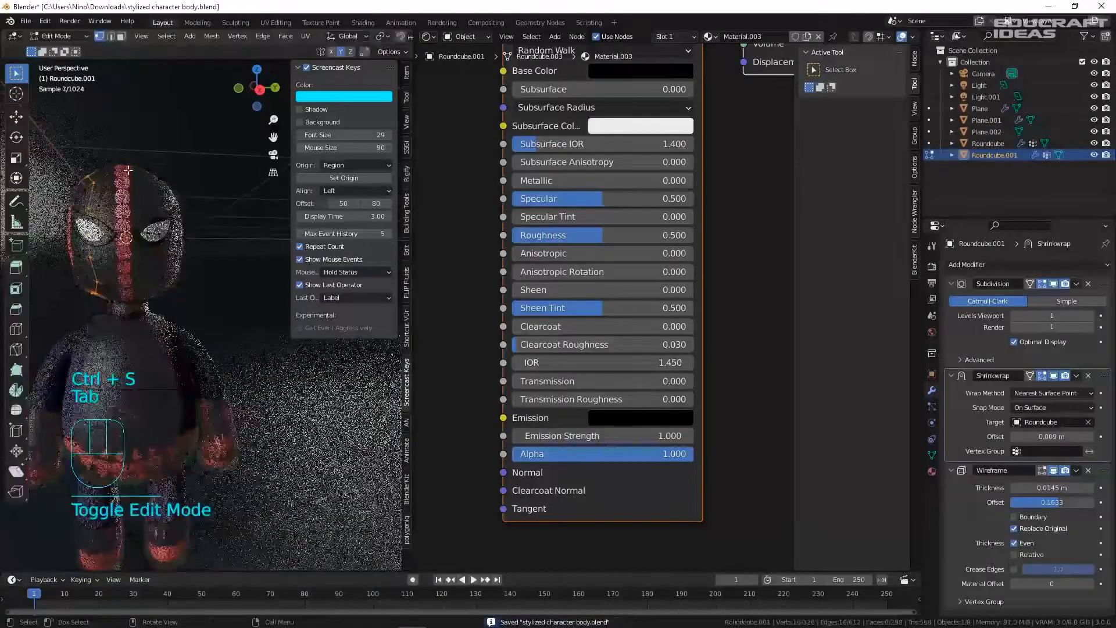
key("1")
left_click(124, 175)
left_click(116, 188, "alt")
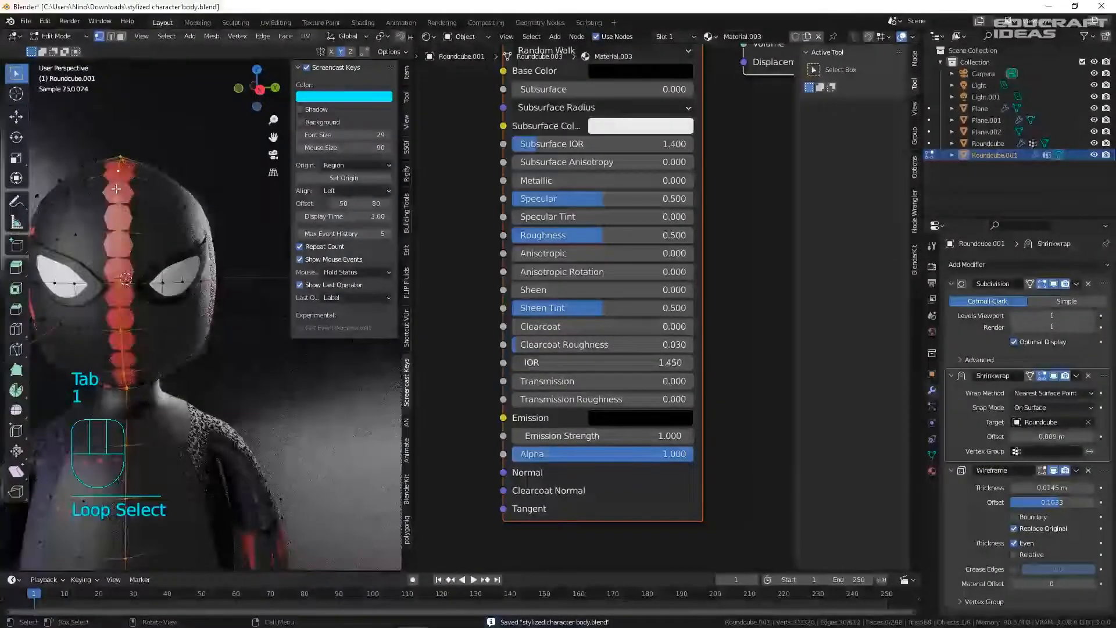
key("s")
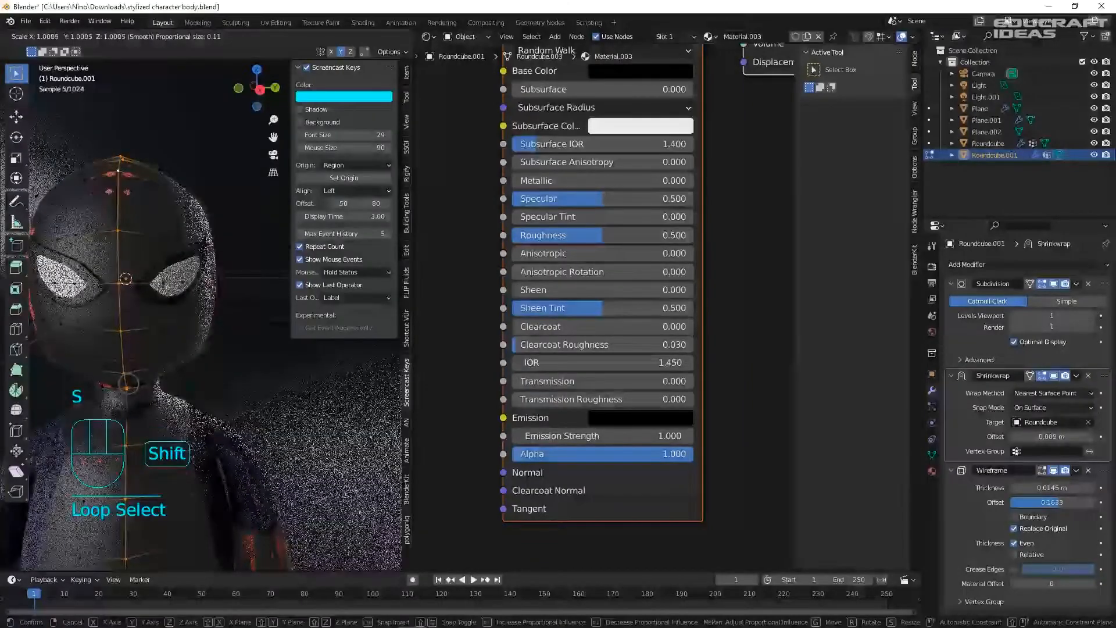
left_click(117, 237)
- Nudge vertices at the head's left side and neck with small proportional moves
middle_click_drag(116, 236, 194, 227, "shift")
scroll(194, 228, "up", 2)
left_click(102, 234)
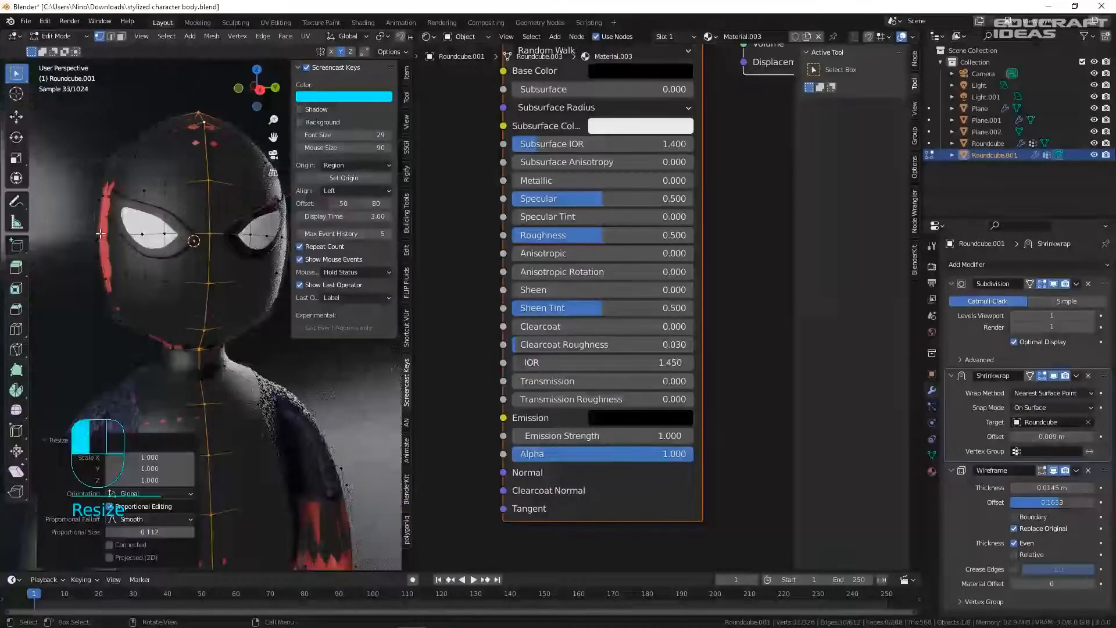
key("g")
left_click(116, 233)
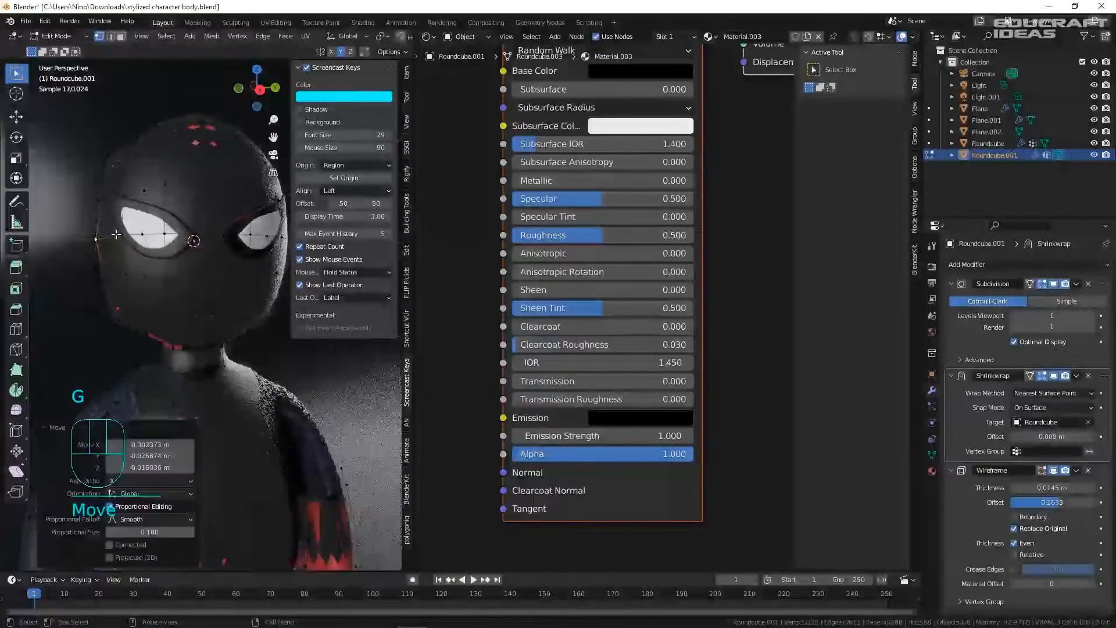
left_click(178, 350)
key("g")
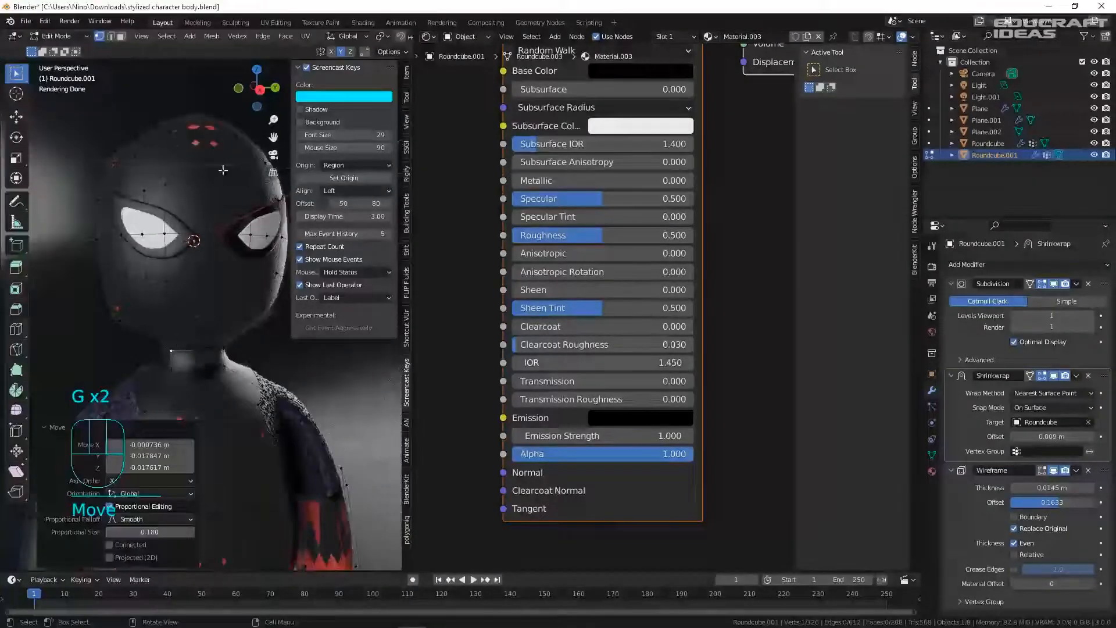
left_click(203, 124)
key("g")
right_click(204, 126)
middle_click_drag(230, 279, 155, 110)
- Leave Edit Mode, switch to the camera view, and save the file
key("KP_0")
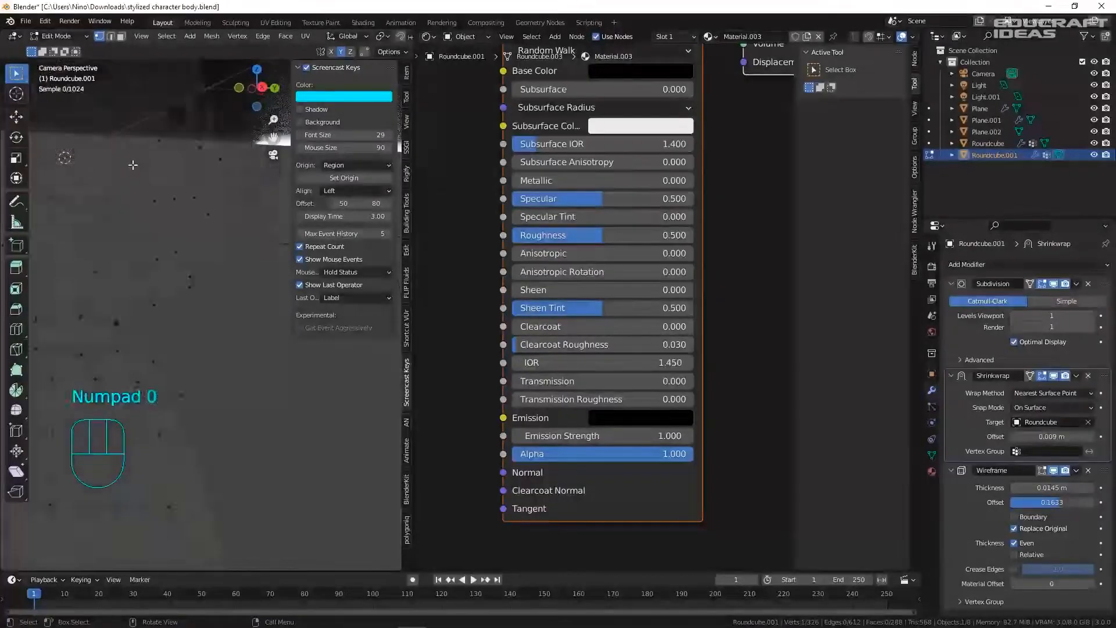
key("Tab")
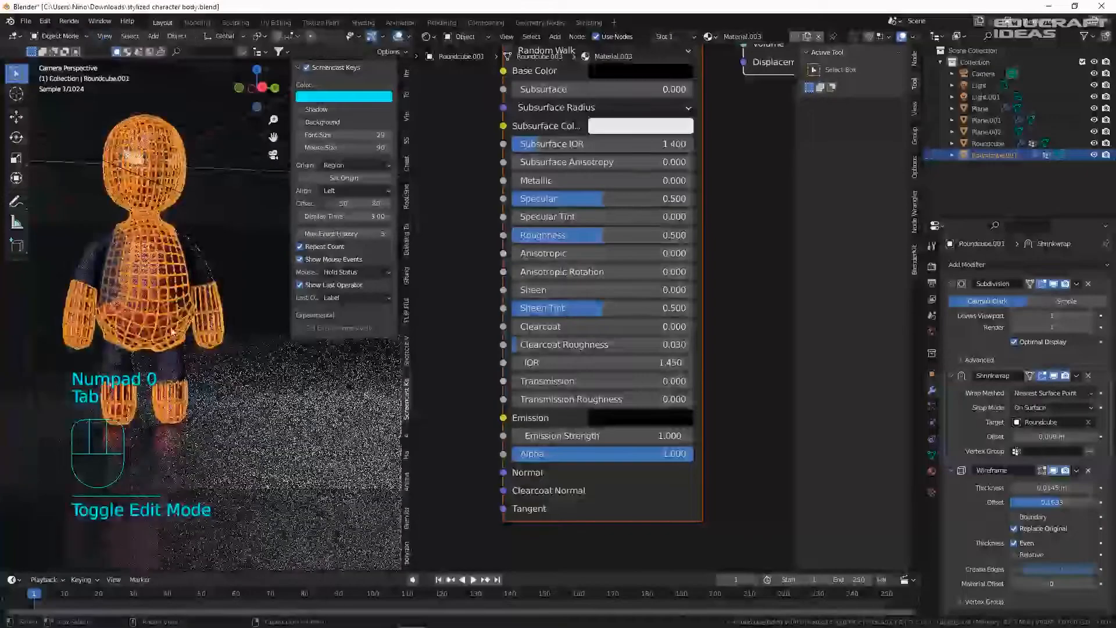
left_click(186, 318)
key("ctrl+s")
scroll(86, 309, "up", 3)
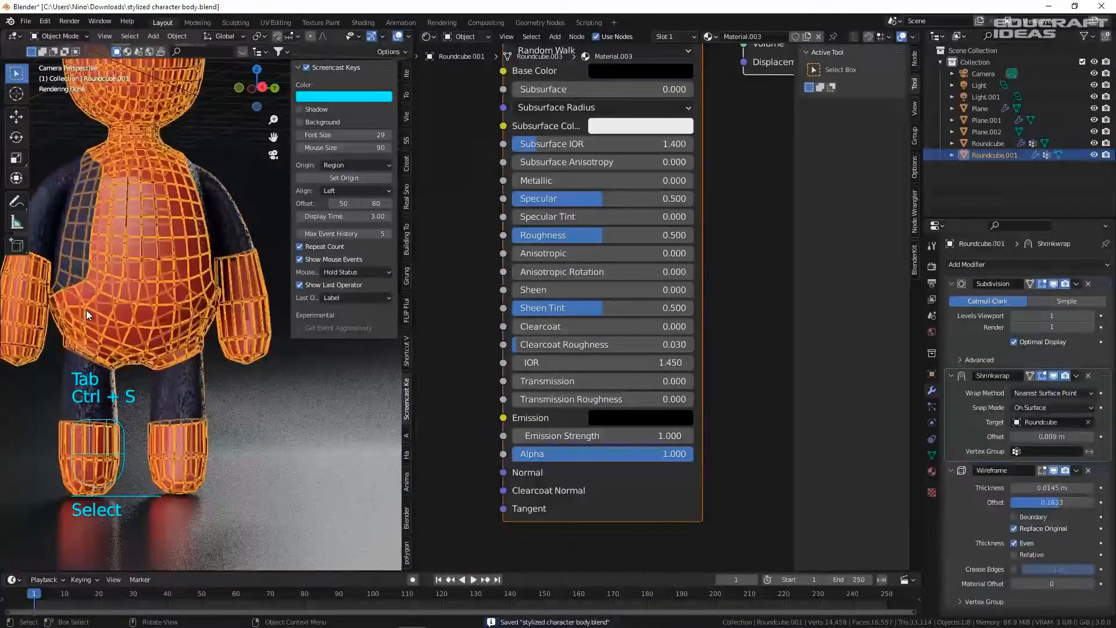
left_click(328, 438)
scroll(227, 346, "down", 3)
key("ctrl+s")
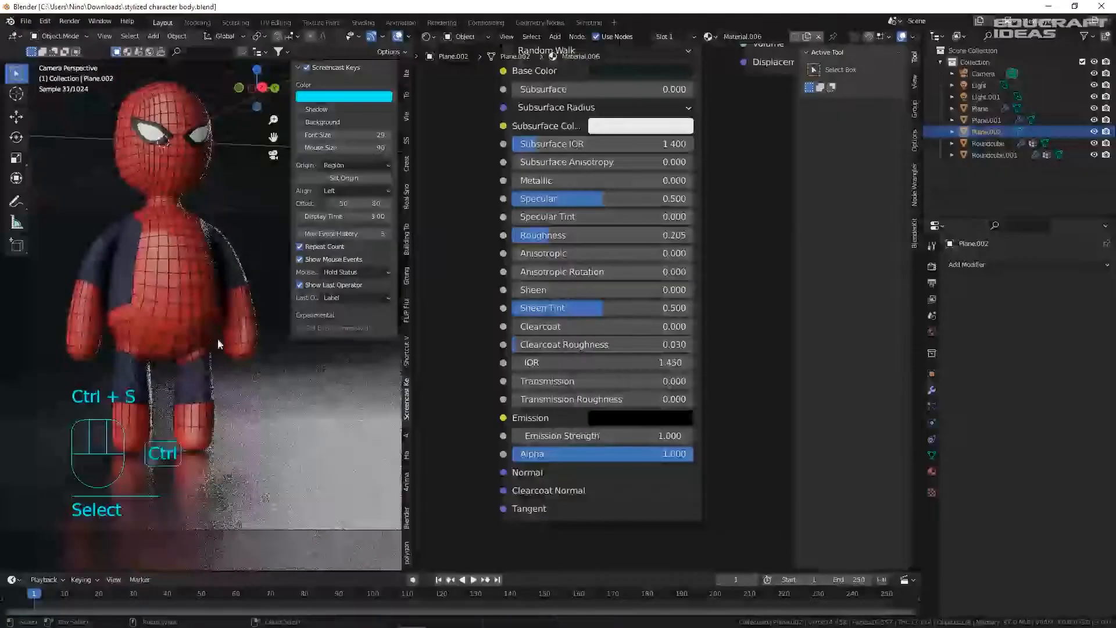
scroll(217, 338, "up", 4)
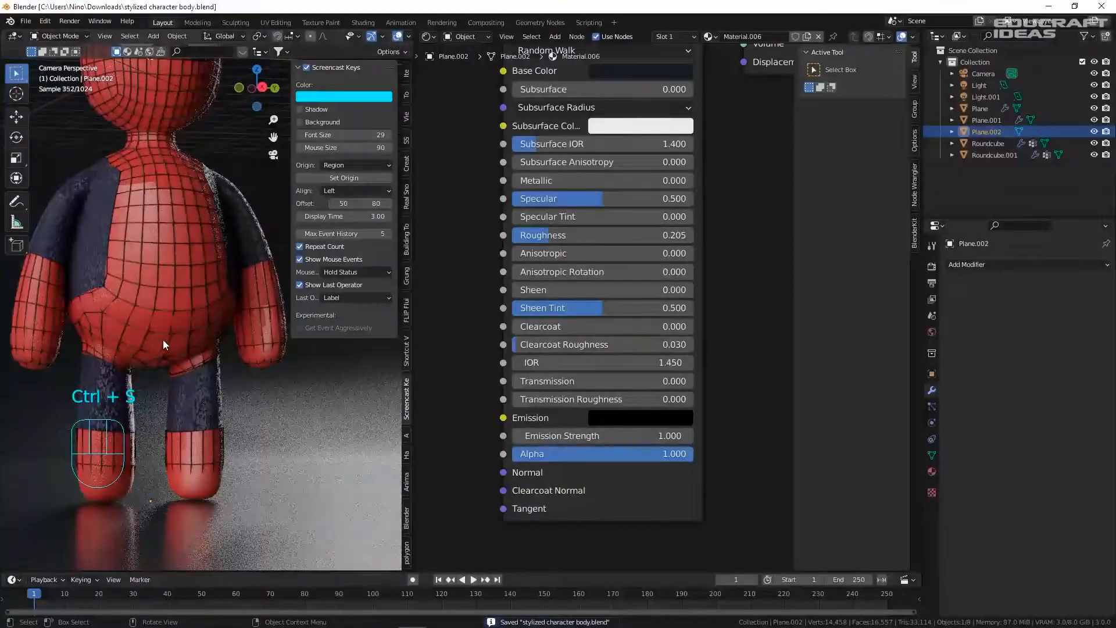
- Add a loop cut on the web mesh's arm, then save
left_click(154, 335)
key("Tab")
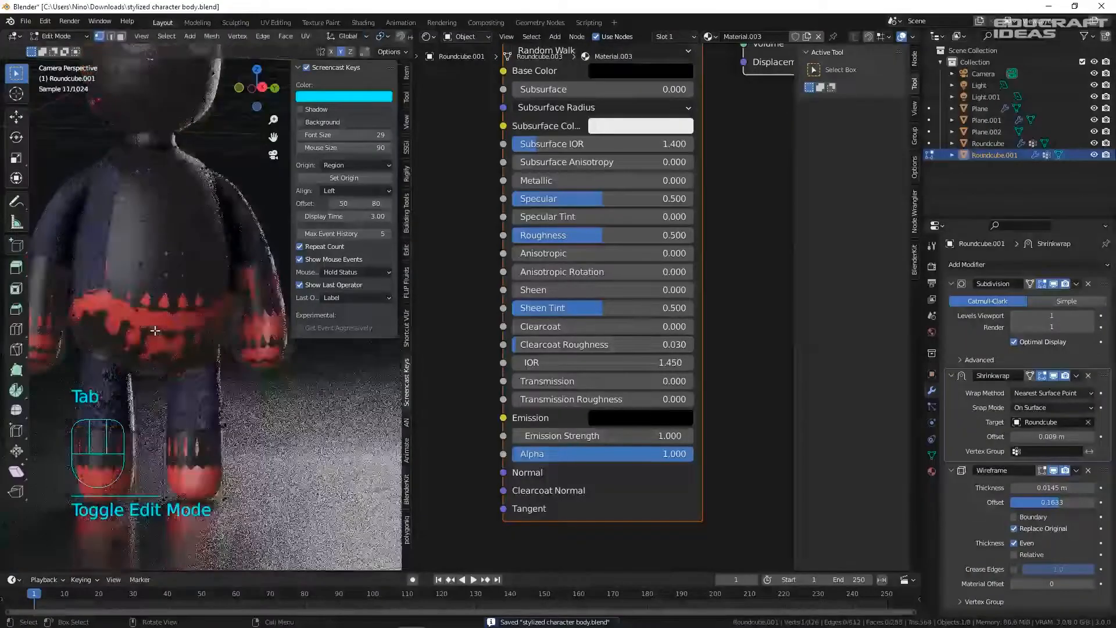
left_click(268, 312)
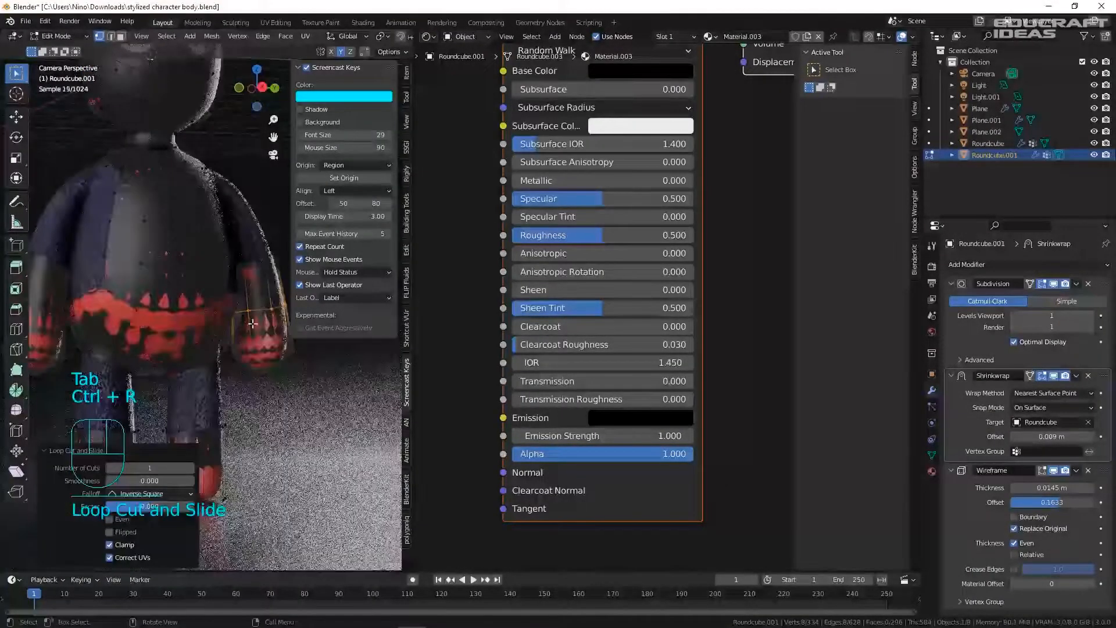
key("Tab")
left_click(267, 447)
key("ctrl+s")
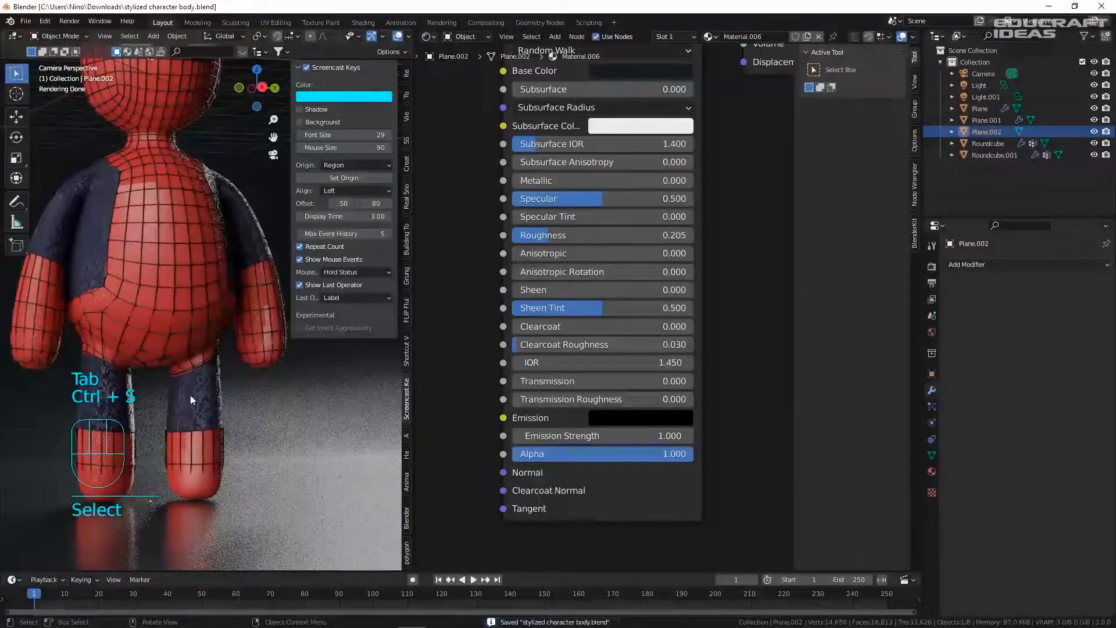
- Move the waist vertices along Z and scale them with proportional falloff
left_click(103, 311)
key("Tab")
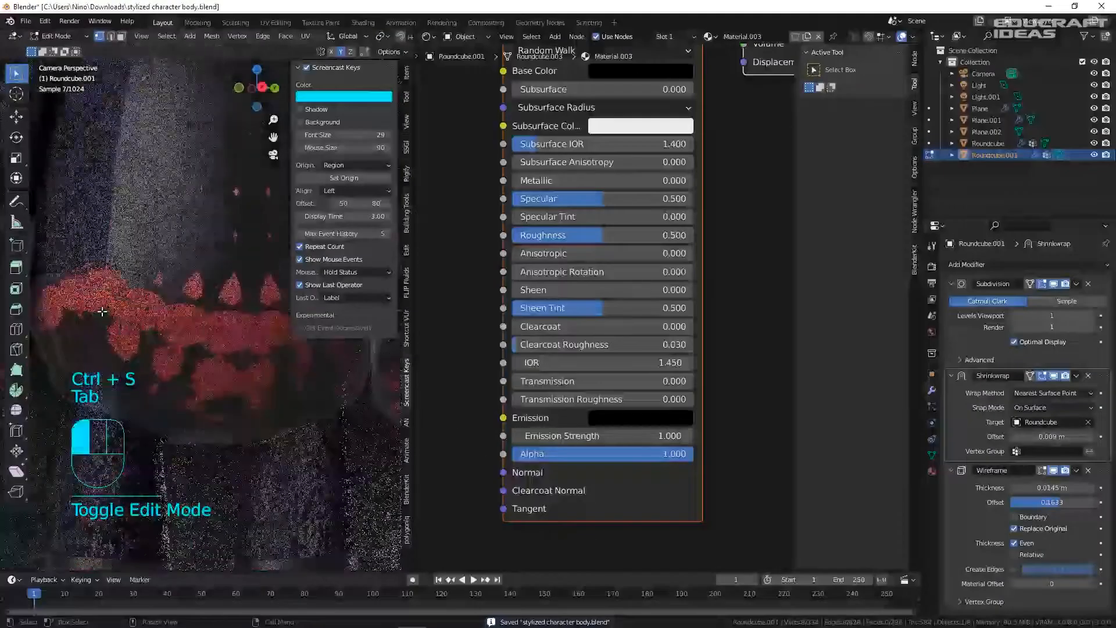
left_click(96, 310)
key("g")
middle_click_drag(168, 310, 191, 346)
scroll(174, 314, "up", 8)
key("g")
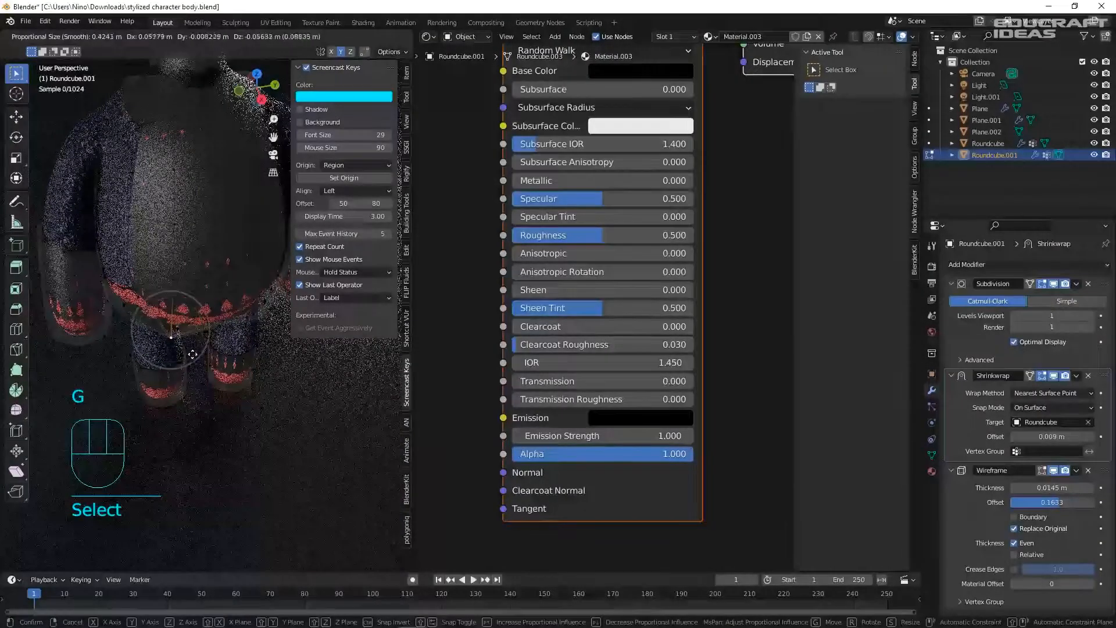
key("z")
left_click(195, 326)
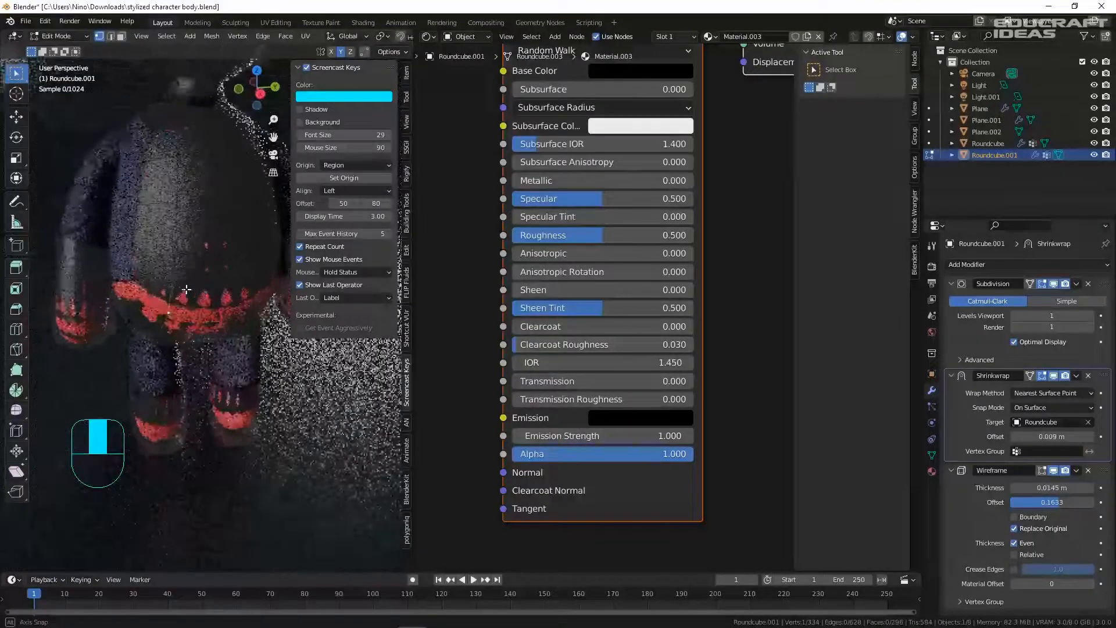
key("s")
left_click(218, 325)
middle_click_drag(162, 308, 231, 324)
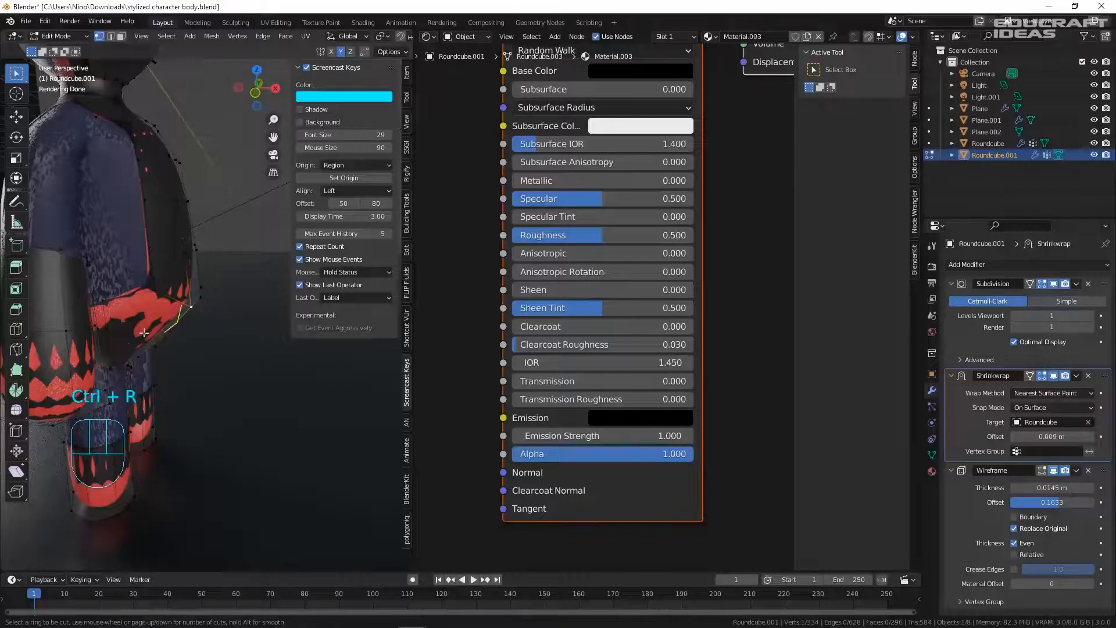
middle_click_drag(162, 328, 99, 319)
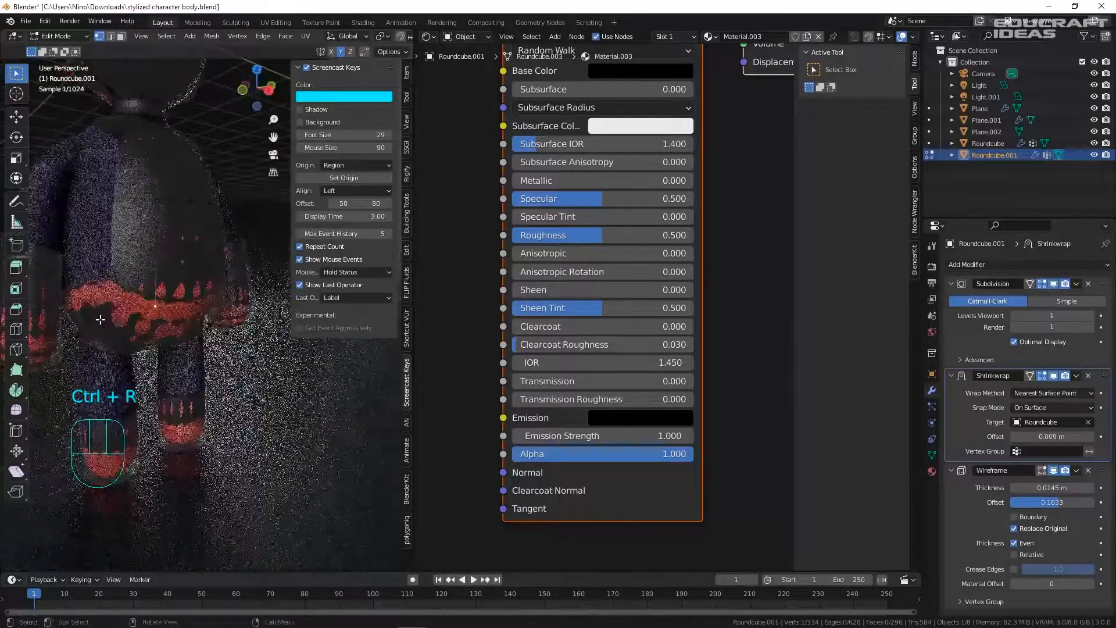
- Back in Object Mode, view through the camera and save the reshaped character
key("Tab")
key("KP_0")
key("ctrl+s")
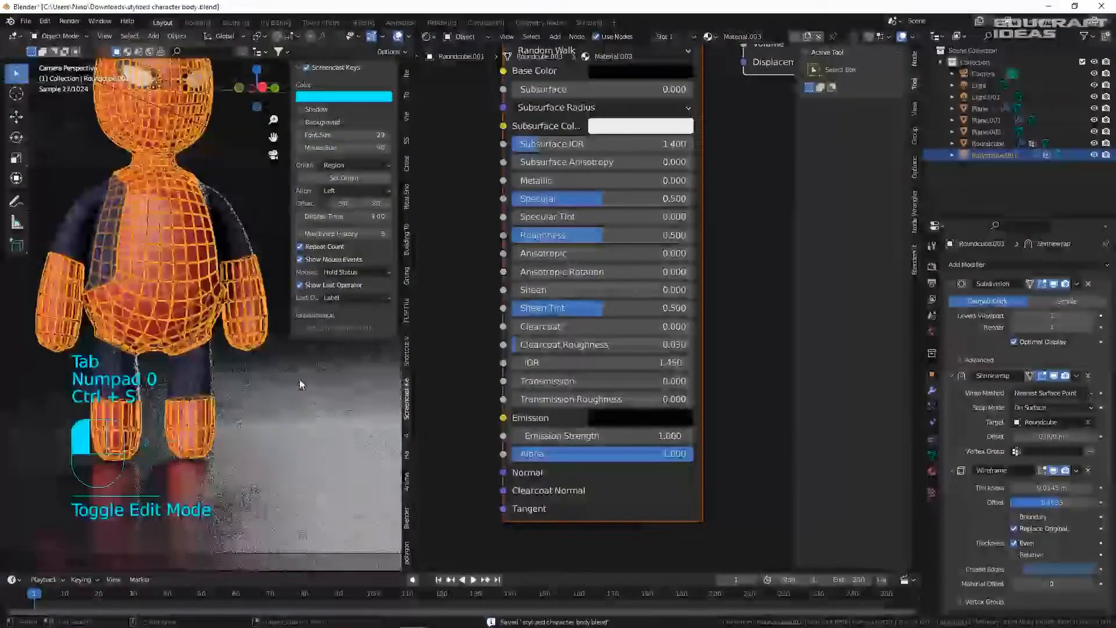
left_click(232, 354)
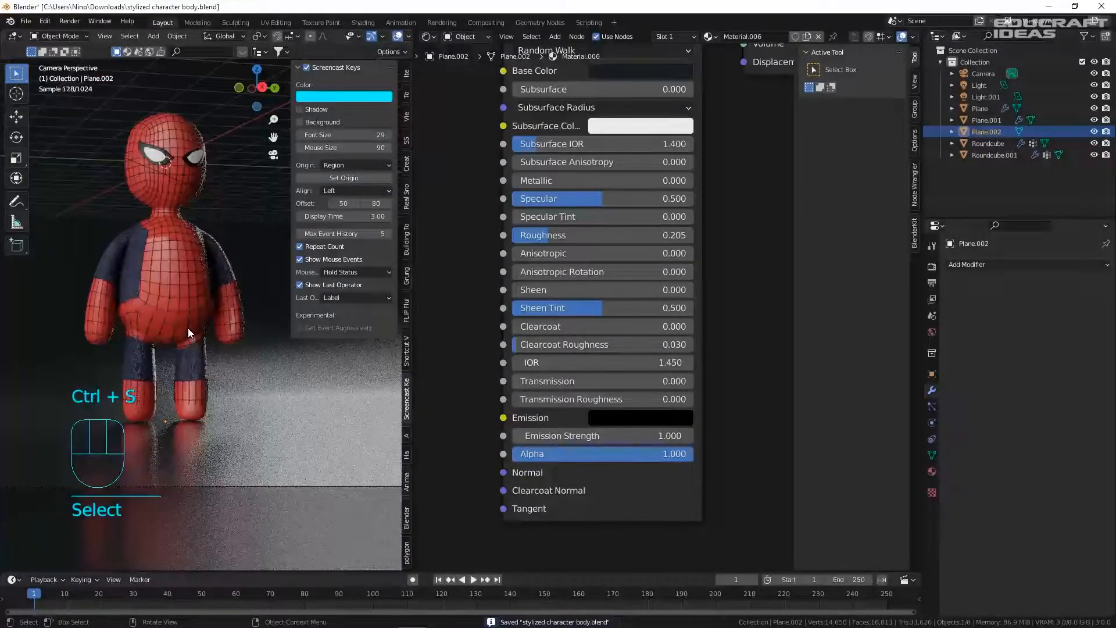
key("ctrl+s")
- Set the web-line material's Base Color to dark red (H 0.004, S 1, V 0.102)
left_click(181, 288)
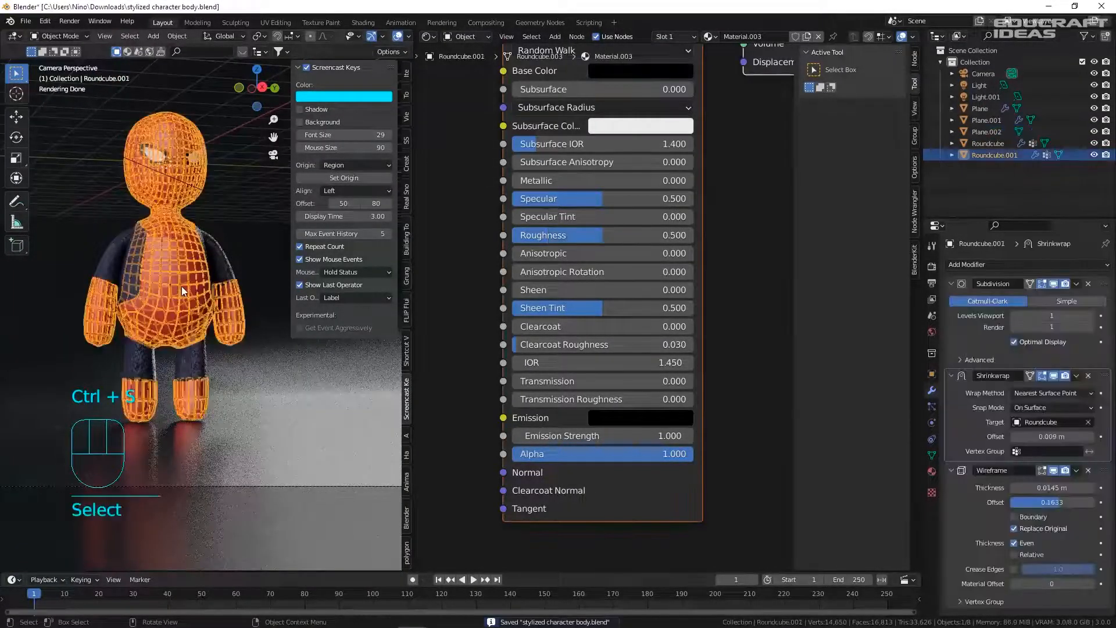
middle_click_drag(606, 240, 610, 305)
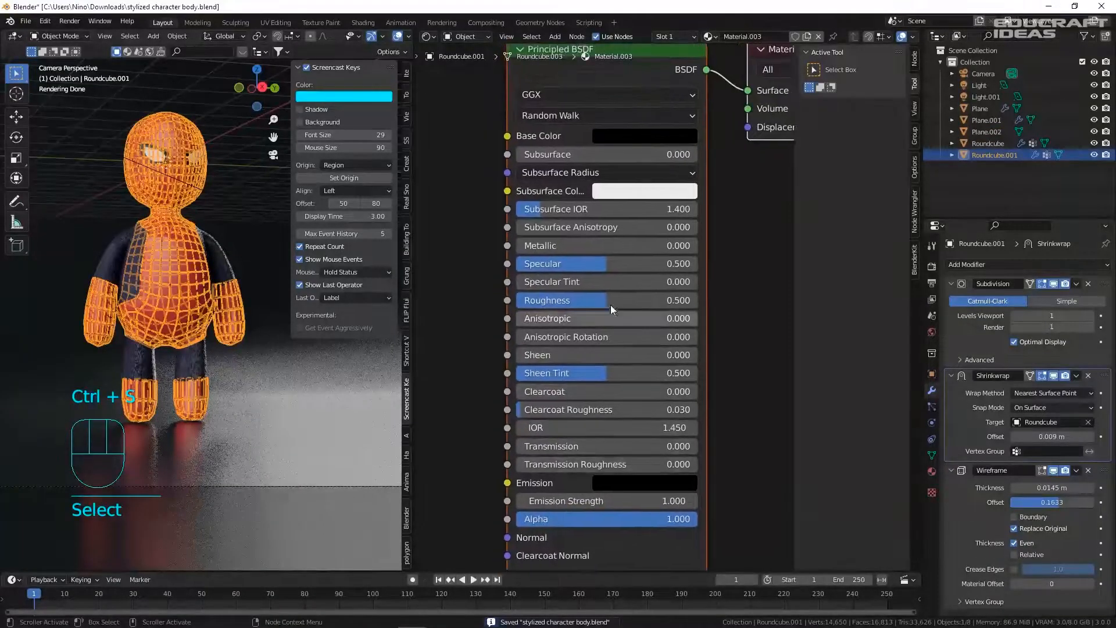
left_click(632, 135)
left_click(733, 232)
left_click(656, 276)
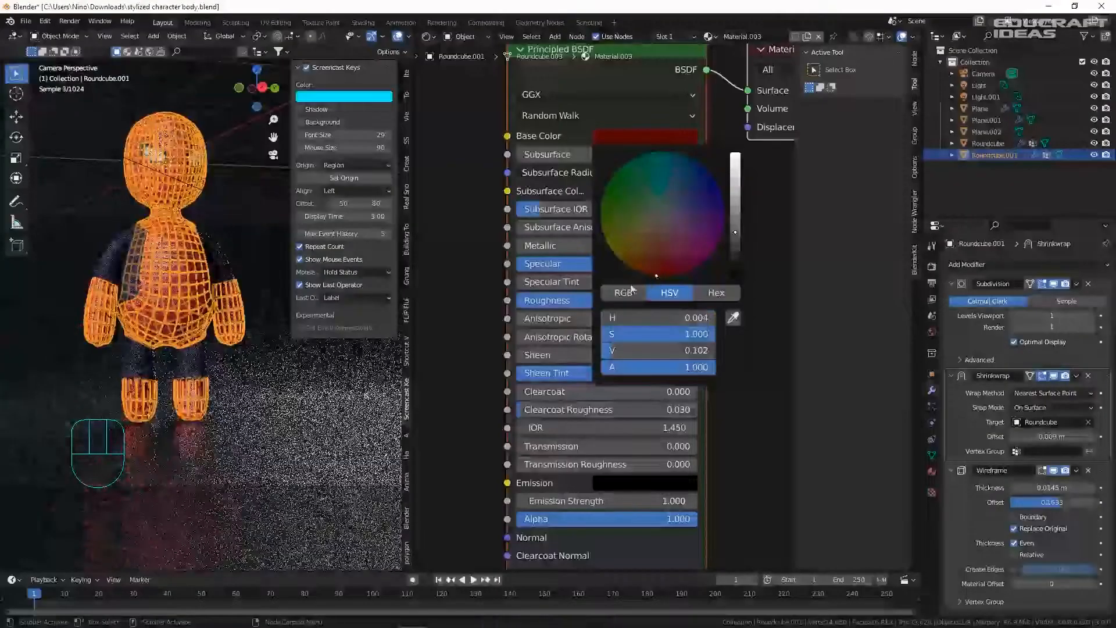
left_click(242, 242)
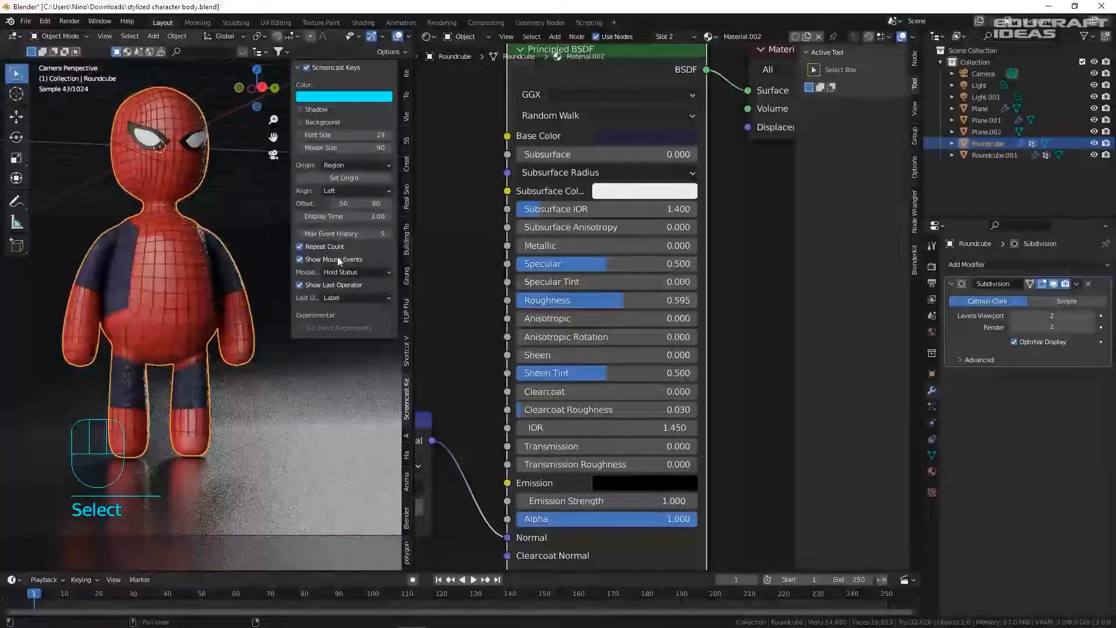
left_click(197, 277)
left_click(639, 135)
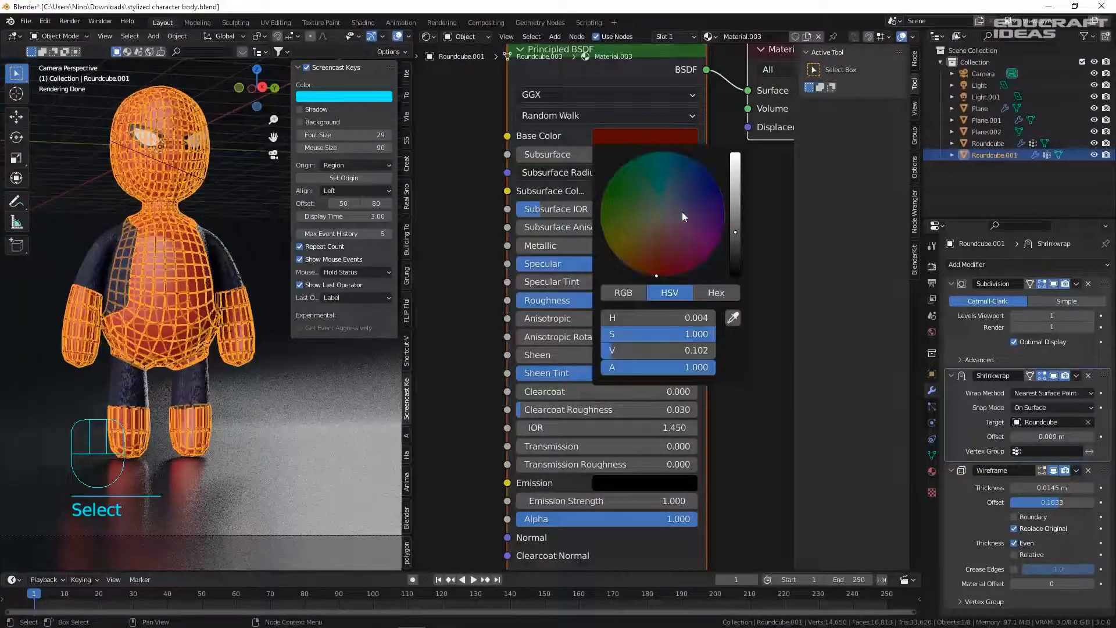
left_click(734, 211)
left_click(226, 190)
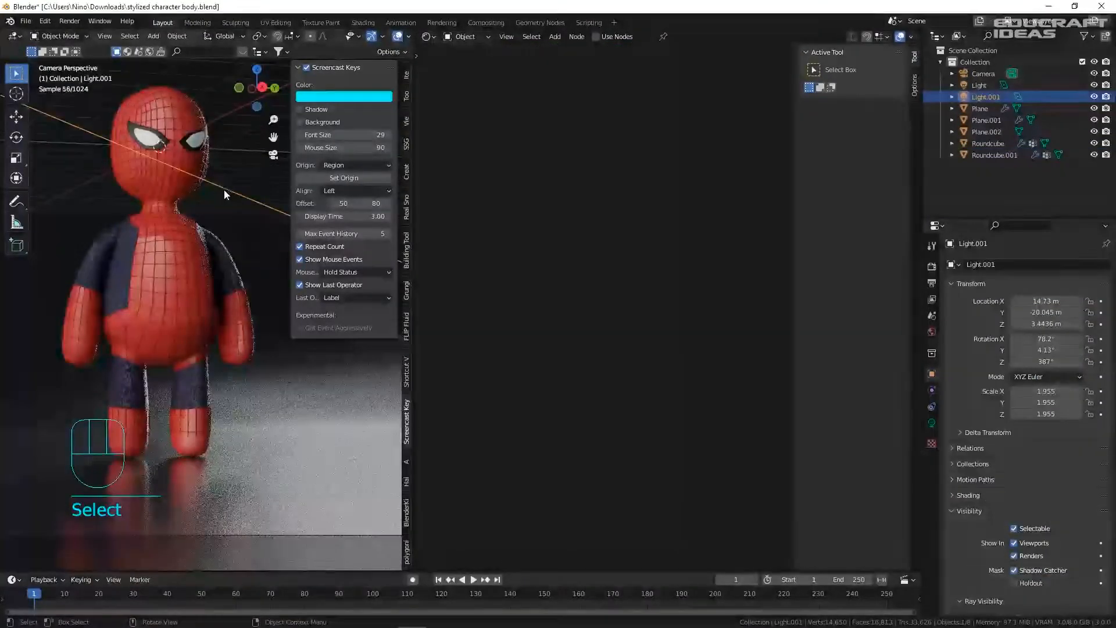
- Undo the recent recolouring, lower the wireframe material's roughness, and save
key("ctrl+s")
key("ctrl+z")
key("ctrl+z")
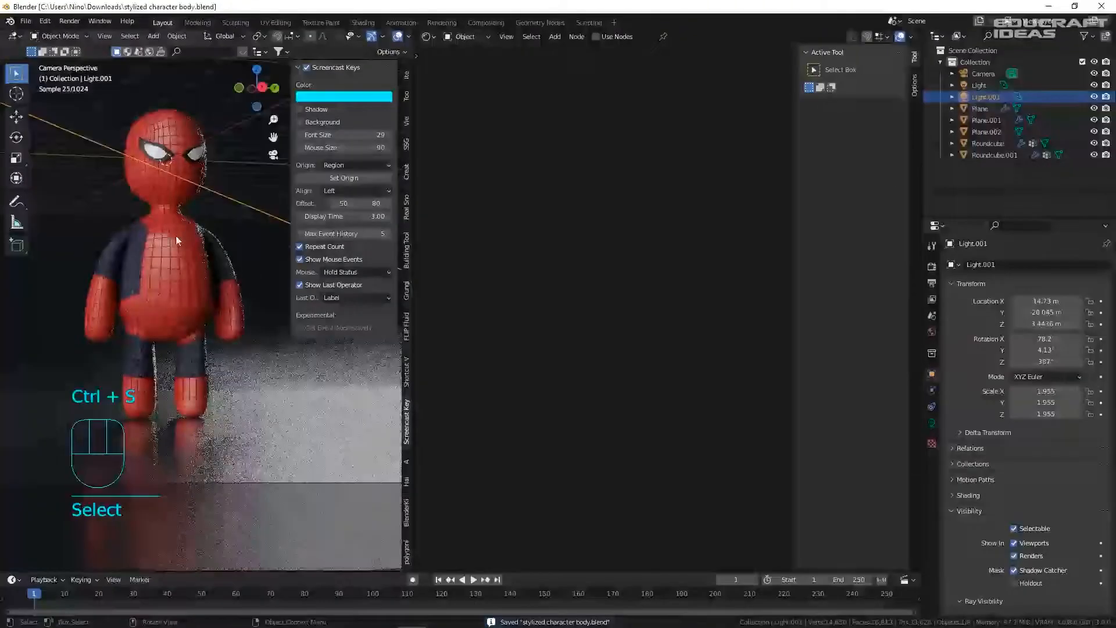
key("ctrl+z")
key("ctrl+z")
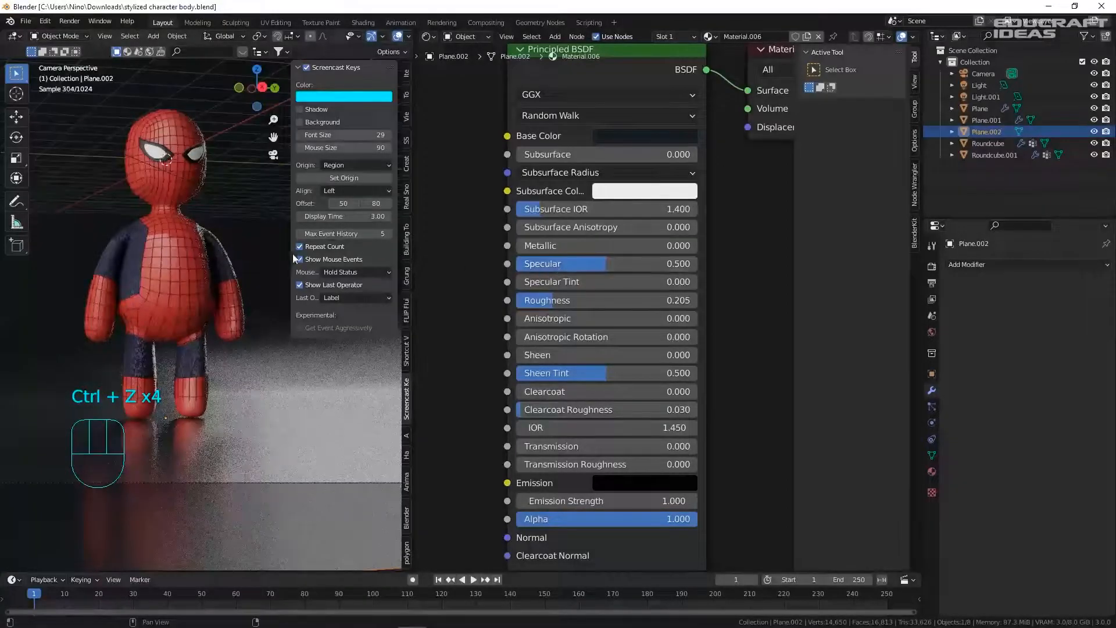
key("ctrl+z")
key("ctrl+z")
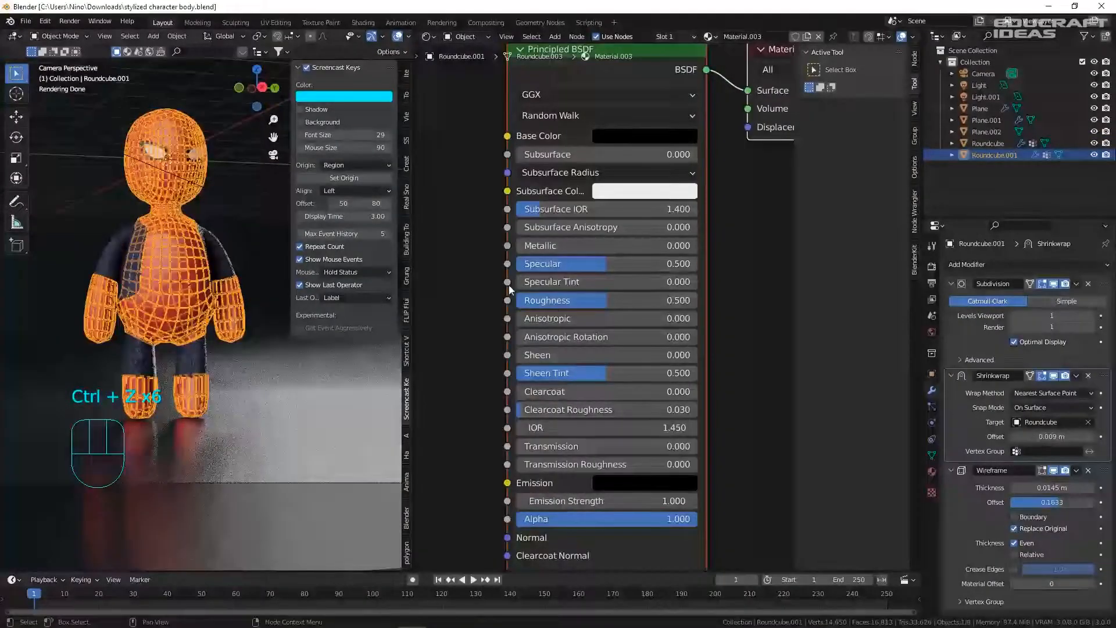
left_click_drag(577, 300, 546, 300)
left_click(266, 291)
key("ctrl+s")
- Raise the wireframe material's roughness to 1.000, then select Light.001 outside camera view
left_click(180, 266)
left_click_drag(548, 302, 717, 302)
left_click(256, 390)
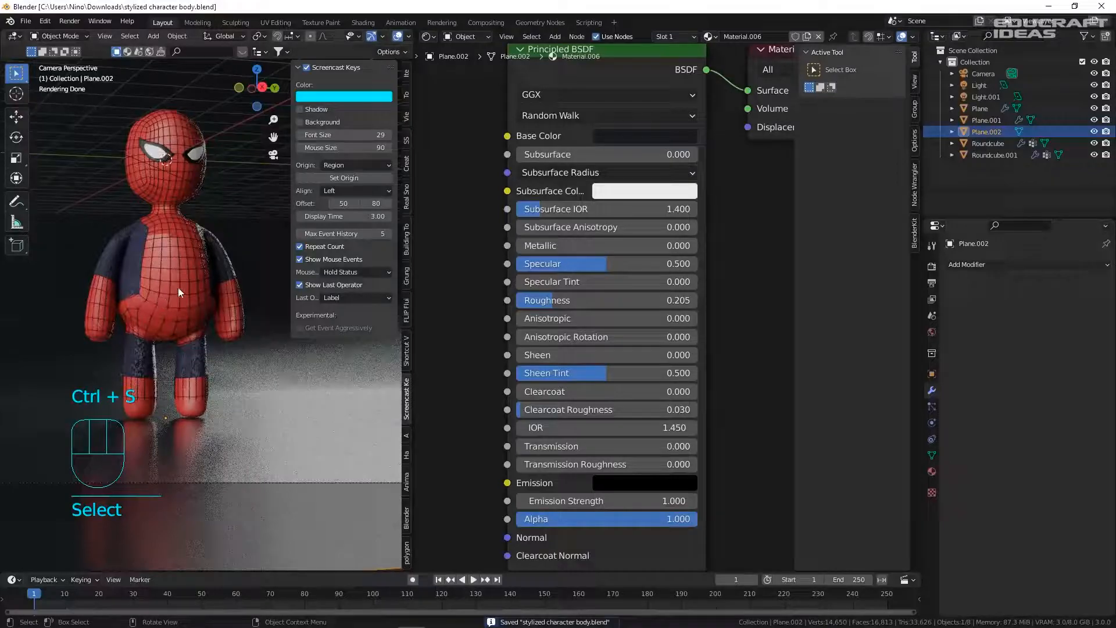
left_click(207, 482)
scroll(285, 337, "down", 2)
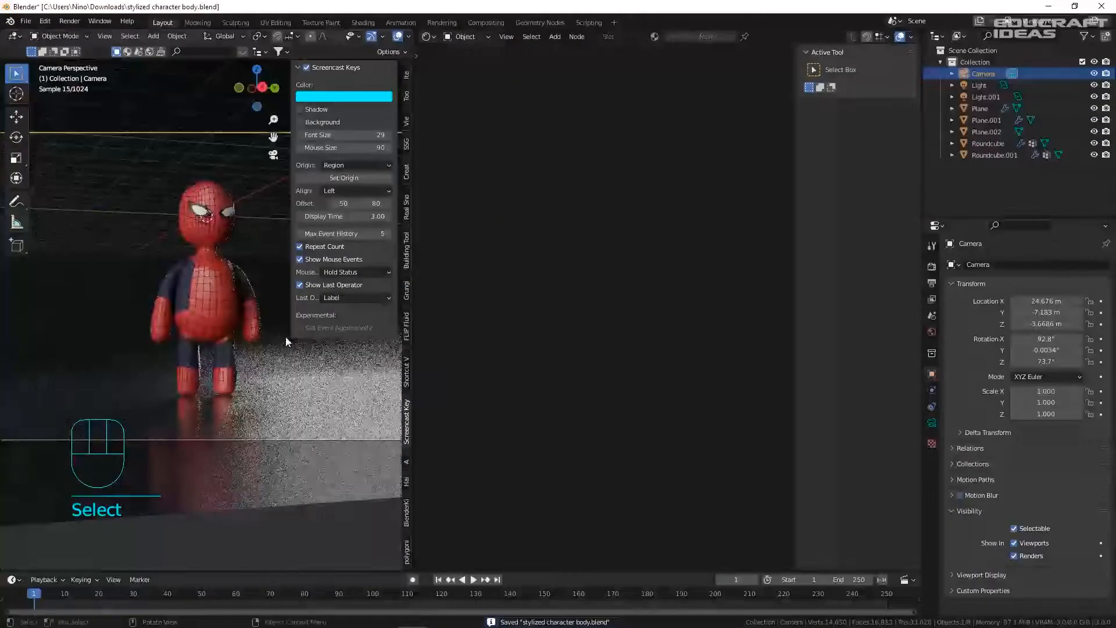
scroll(285, 336, "down", 3)
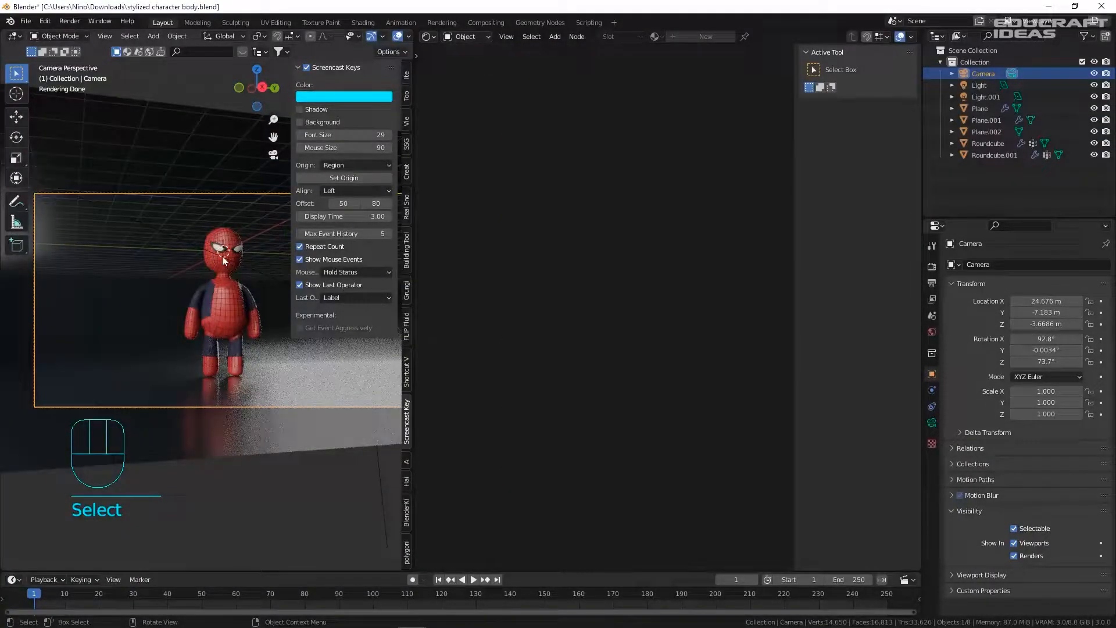
left_click(255, 239)
middle_click_drag(256, 240, 239, 218)
- Duplicate Light.001, move the copy along Y, rotate it on Z and shrink it
key("shift+d")
key("y")
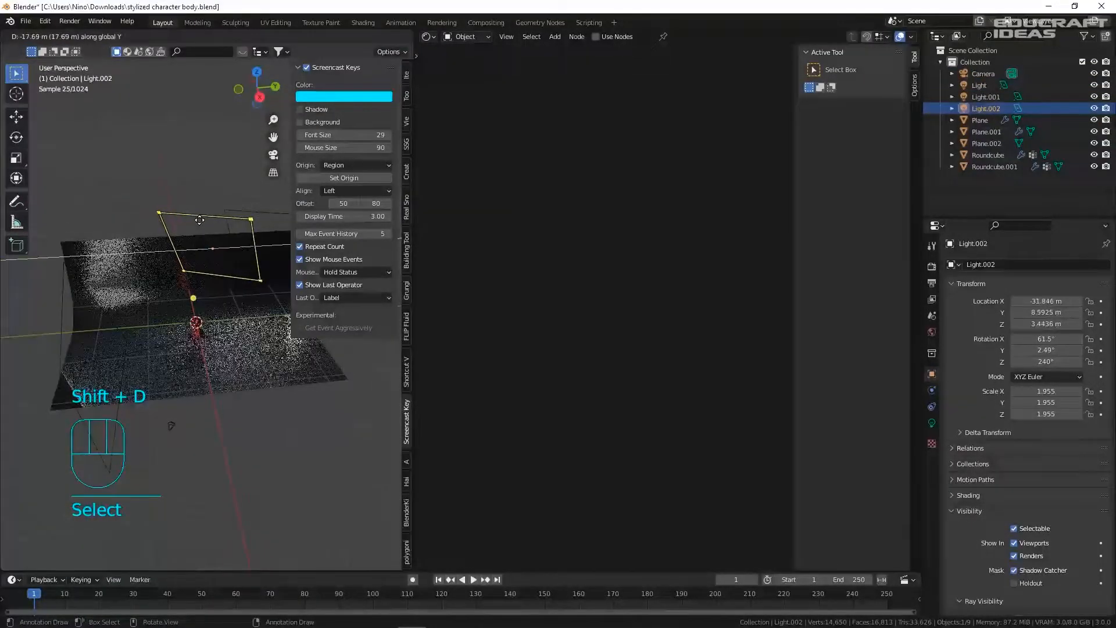
left_click(95, 215)
middle_click_drag(95, 215, 84, 299)
key("r")
key("z")
left_click(229, 259)
key("s")
left_click(159, 254)
key("KP_0")
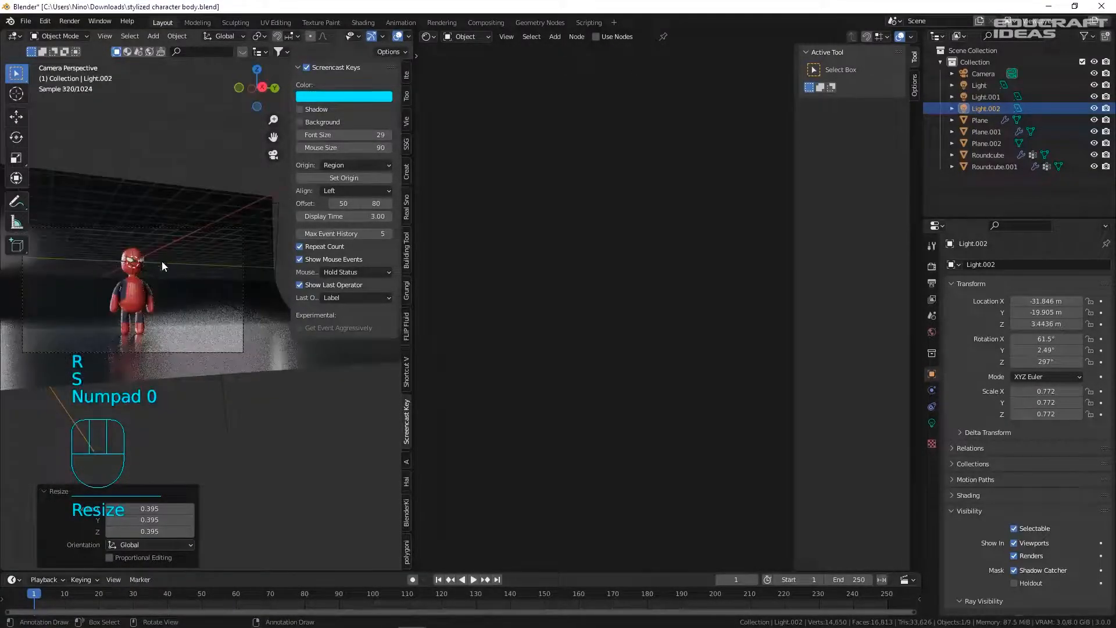
- Set Light.002's colour to orange (H 0.026, S 0.975, V 1.000)
left_click(931, 423)
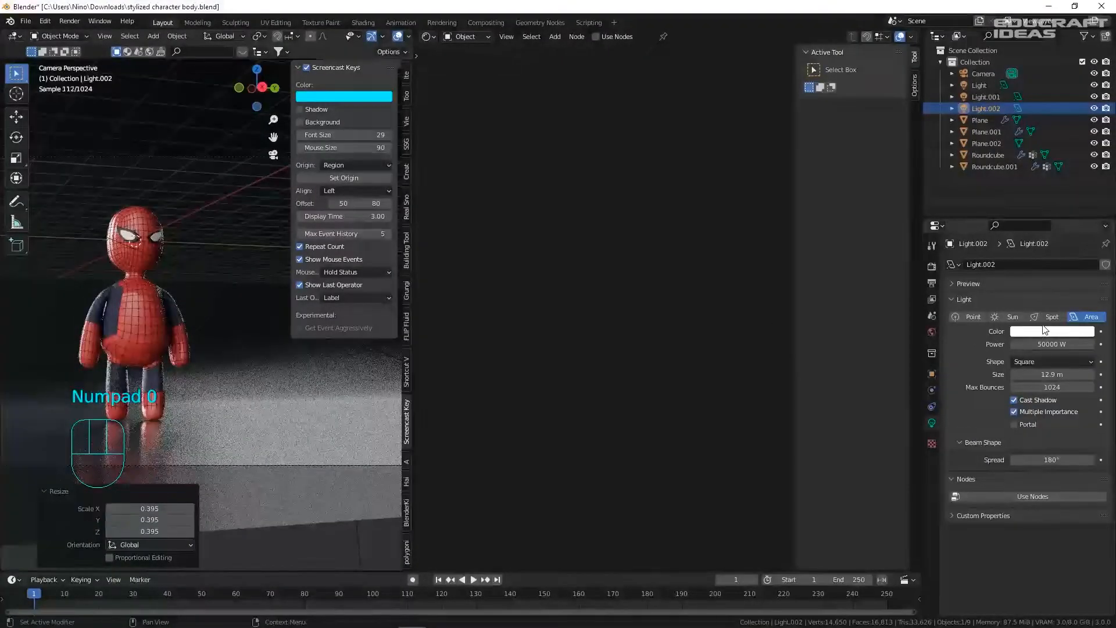
left_click(1043, 331)
left_click(1044, 194)
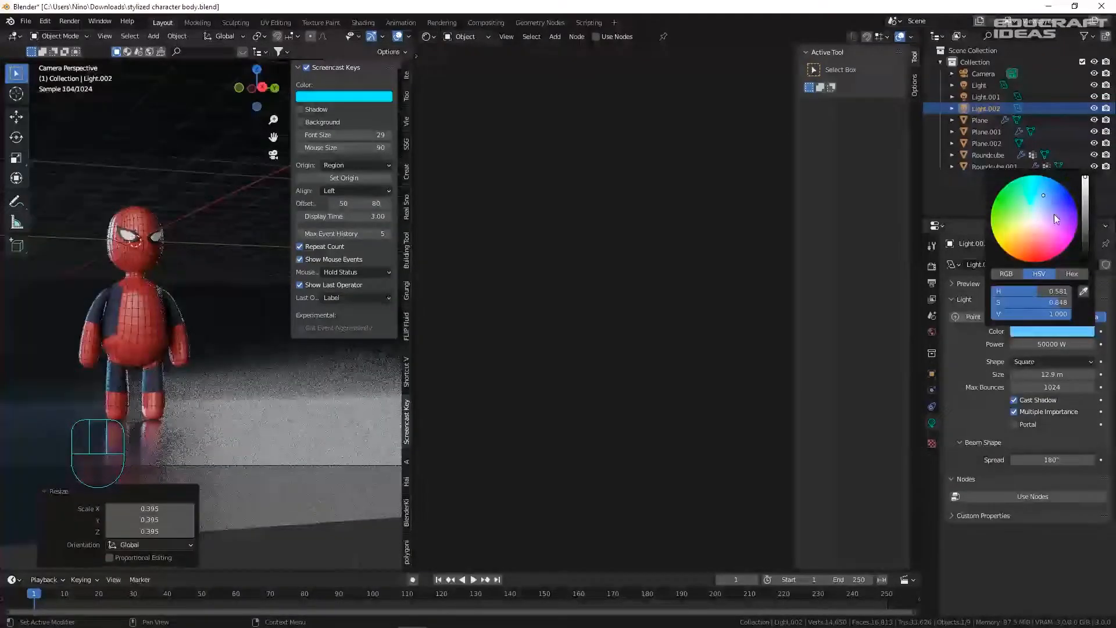
left_click(1059, 254)
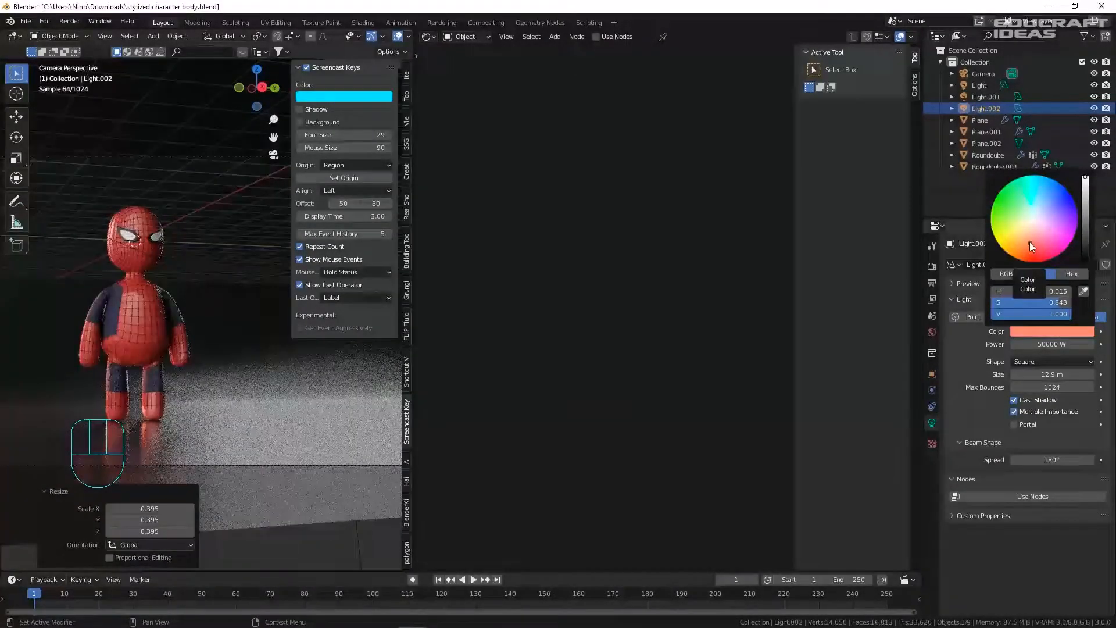
left_click(1024, 261)
left_click(999, 245)
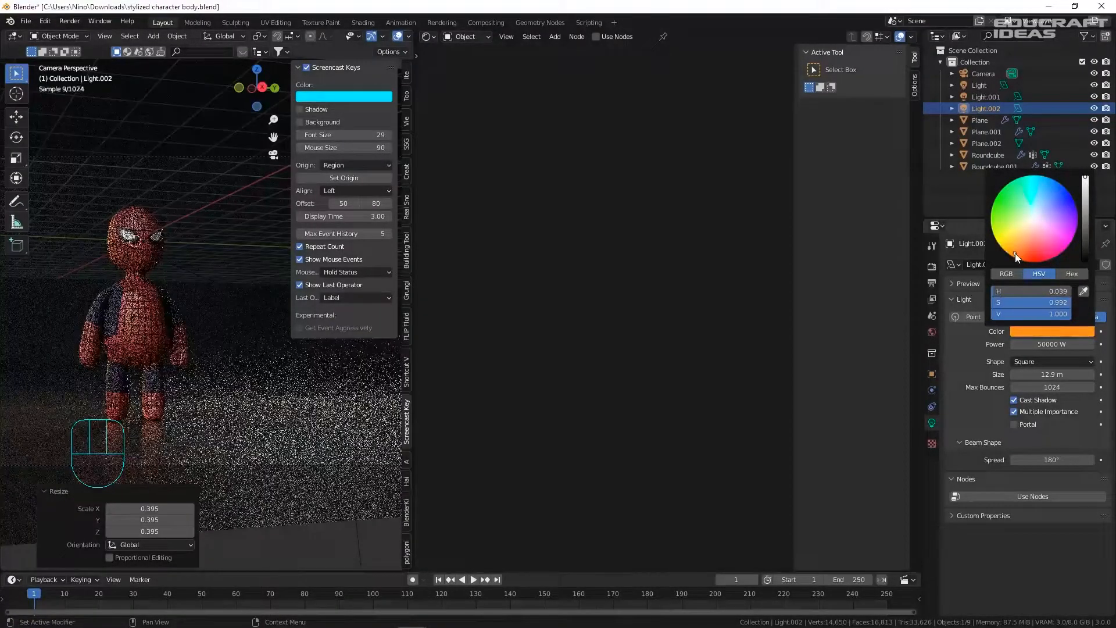
left_click(1032, 259)
left_click(1022, 253)
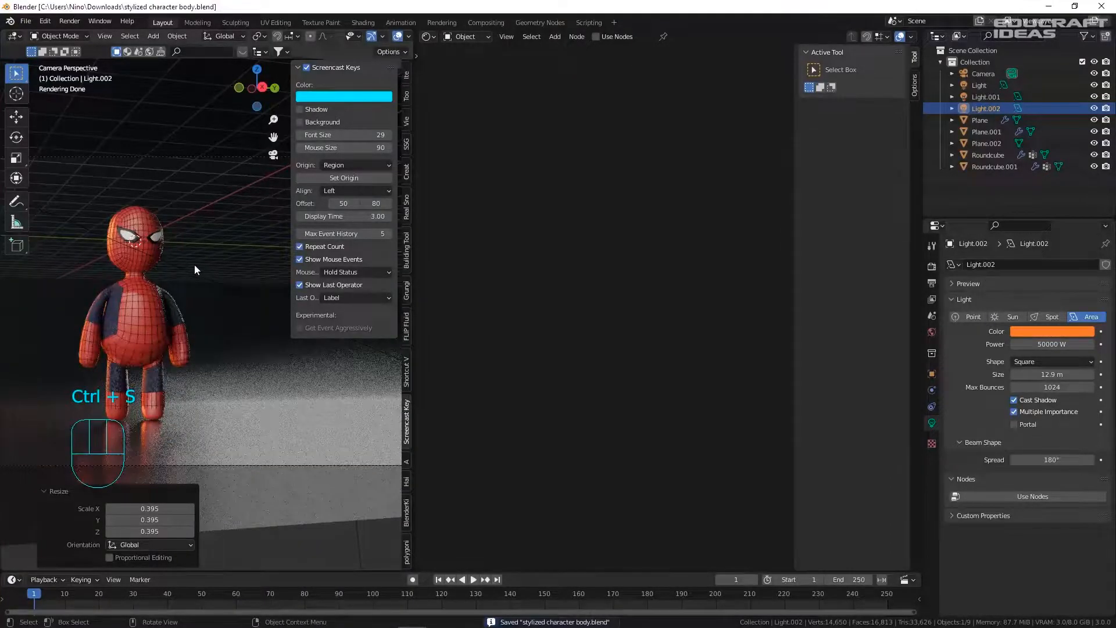
scroll(195, 266, "down", 3)
middle_click_drag(205, 271, 99, 256, "shift")
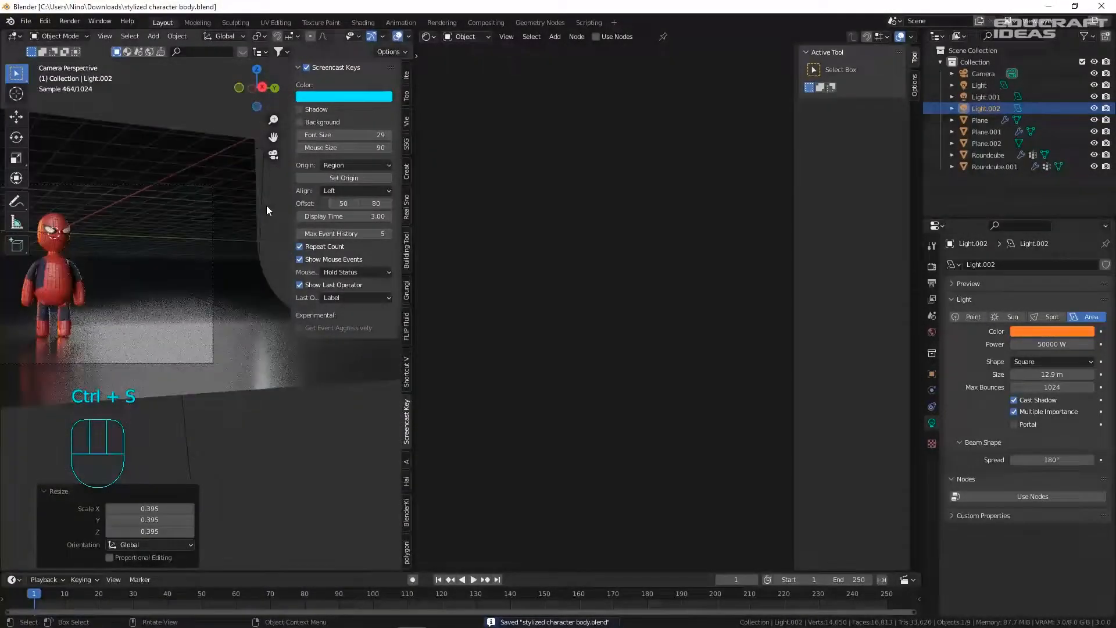
- Select the main light, make it light blue and set its power to 100000 W
left_click(266, 206)
middle_click_drag(101, 205, 203, 203, "shift")
scroll(149, 212, "up", 3)
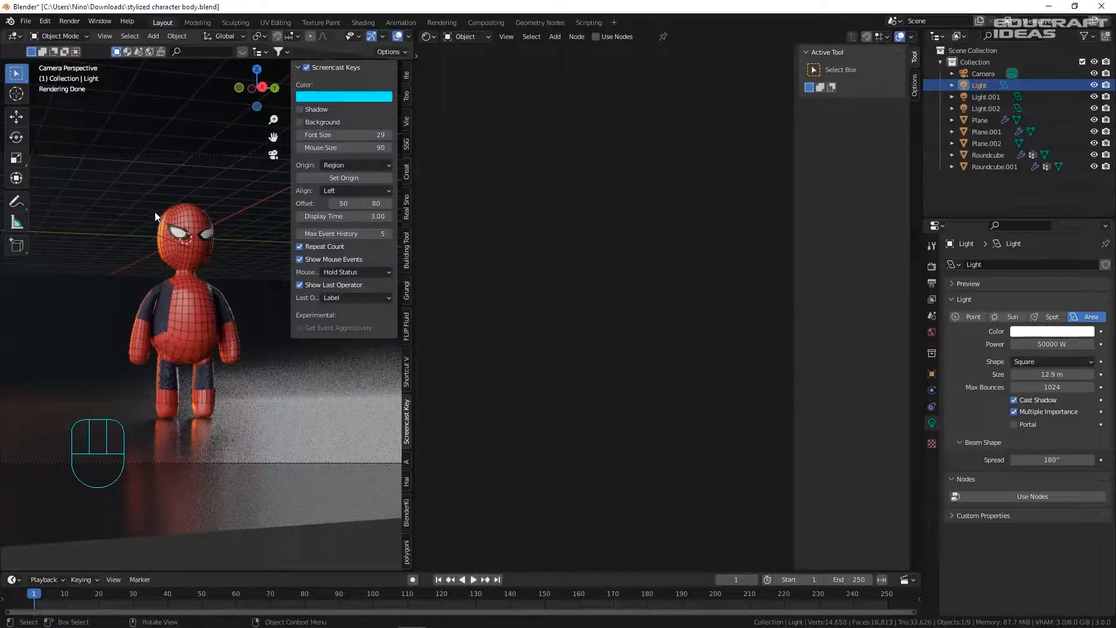
middle_click_drag(209, 270, 110, 287, "shift")
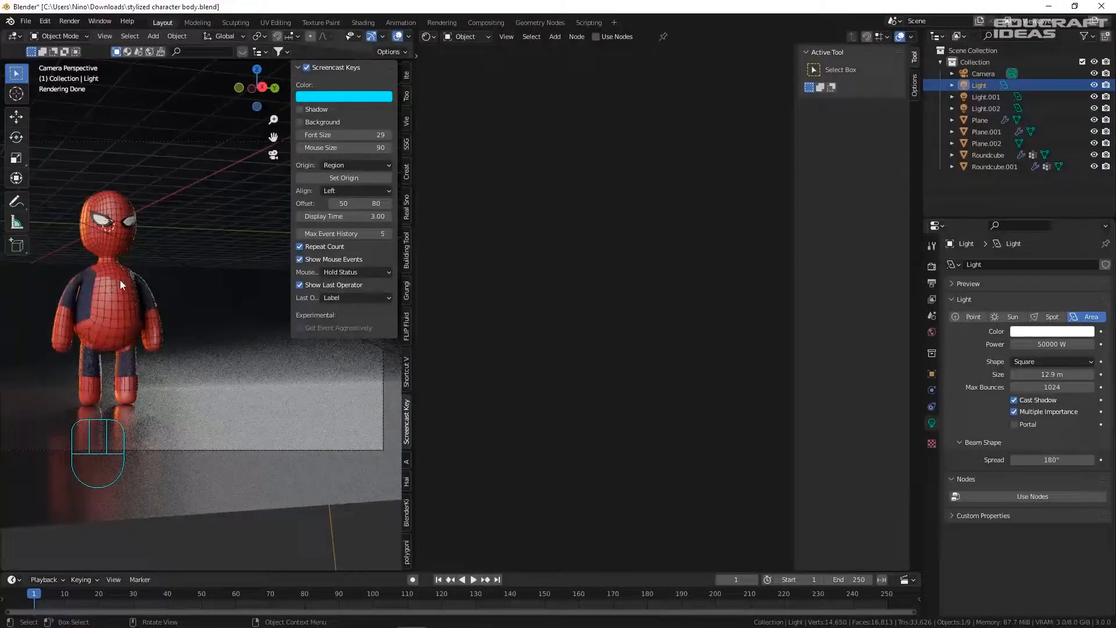
left_click(1044, 331)
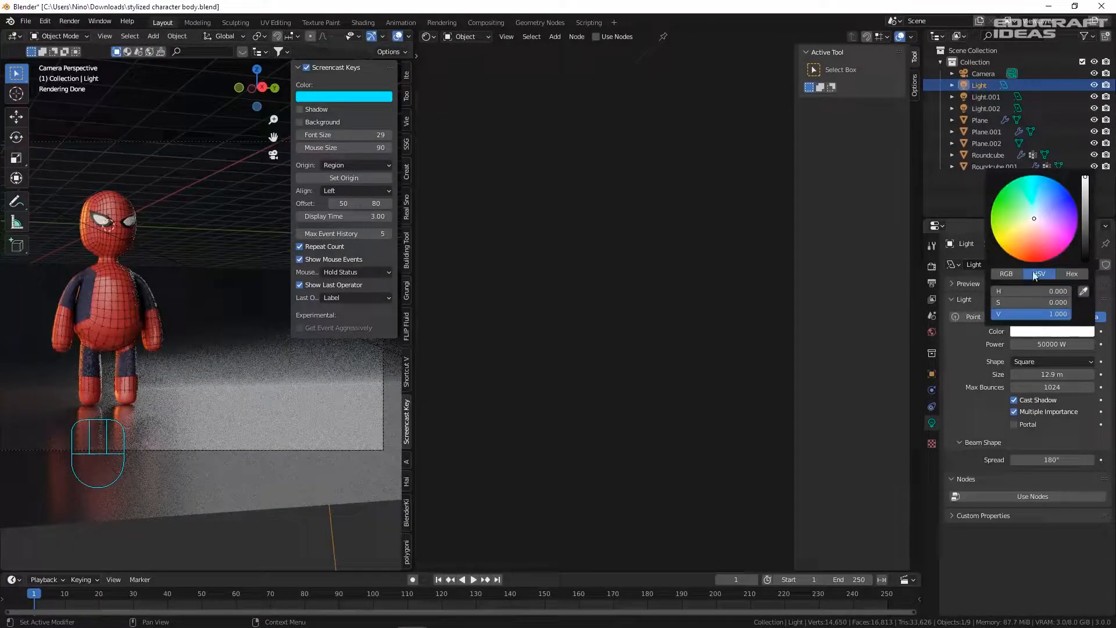
left_click_drag(1022, 226, 1041, 207)
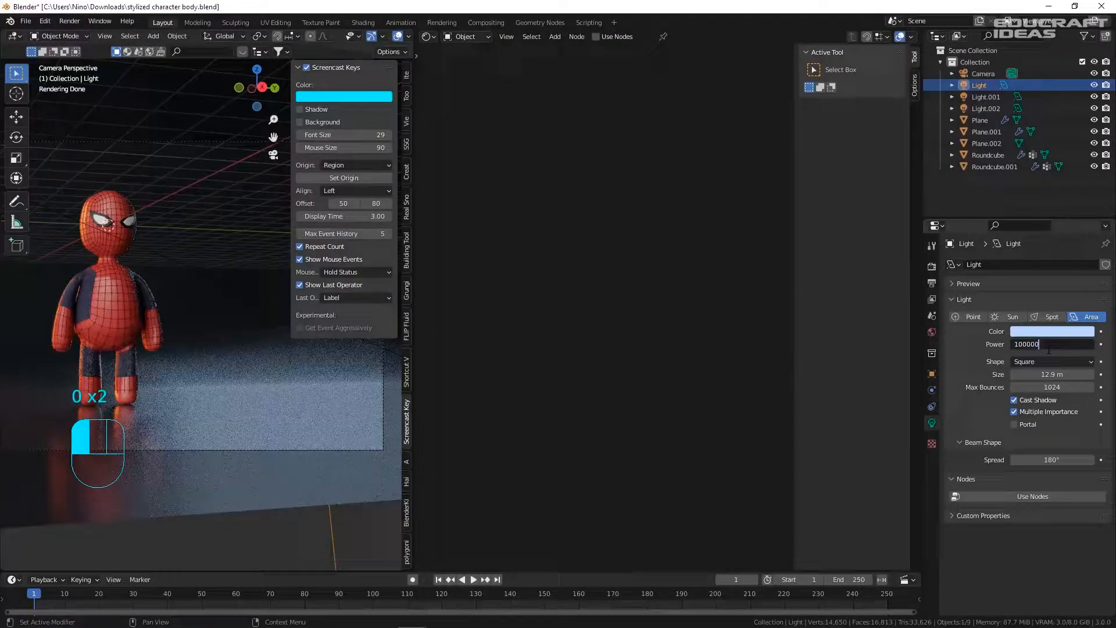
key("Return")
- Resize the light, save, and raise it 14.088 m along Z
key("s")
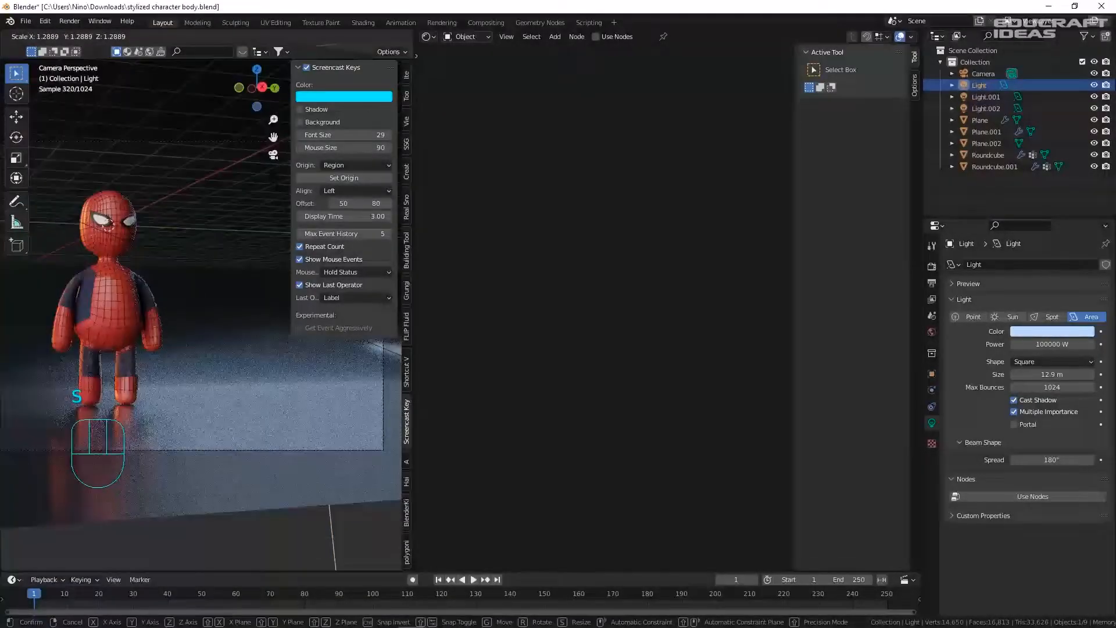
left_click(238, 240)
key("ctrl+s")
key("g")
key("z")
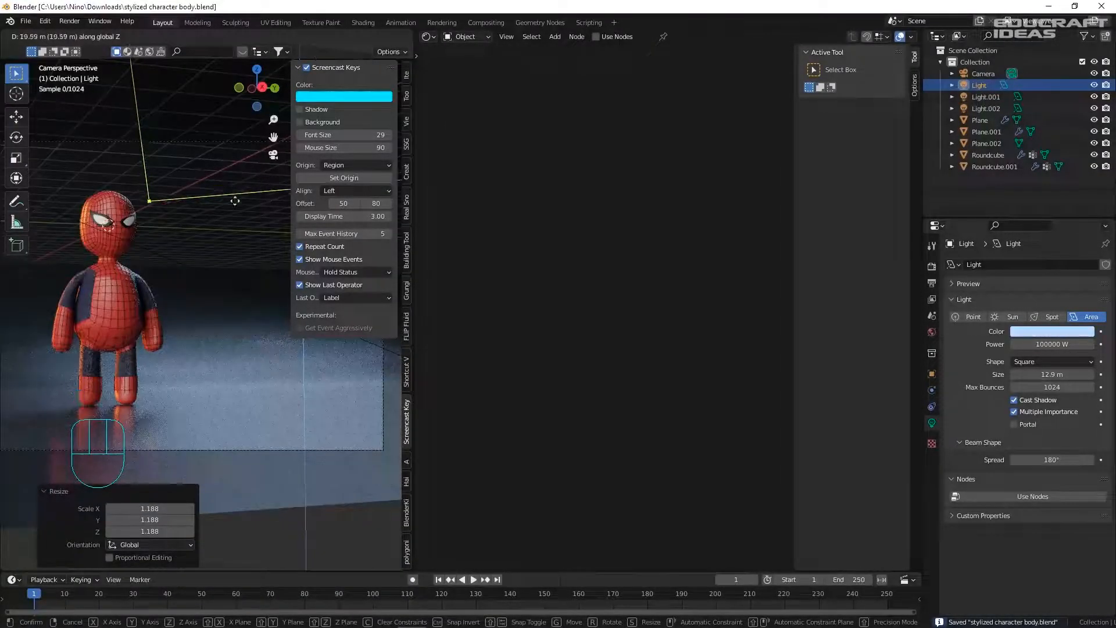
left_click(244, 285)
- Reposition the light, turn it -37.2° about Z, and set its power to 200000 W
middle_click_drag(244, 285, 229, 317)
key("g")
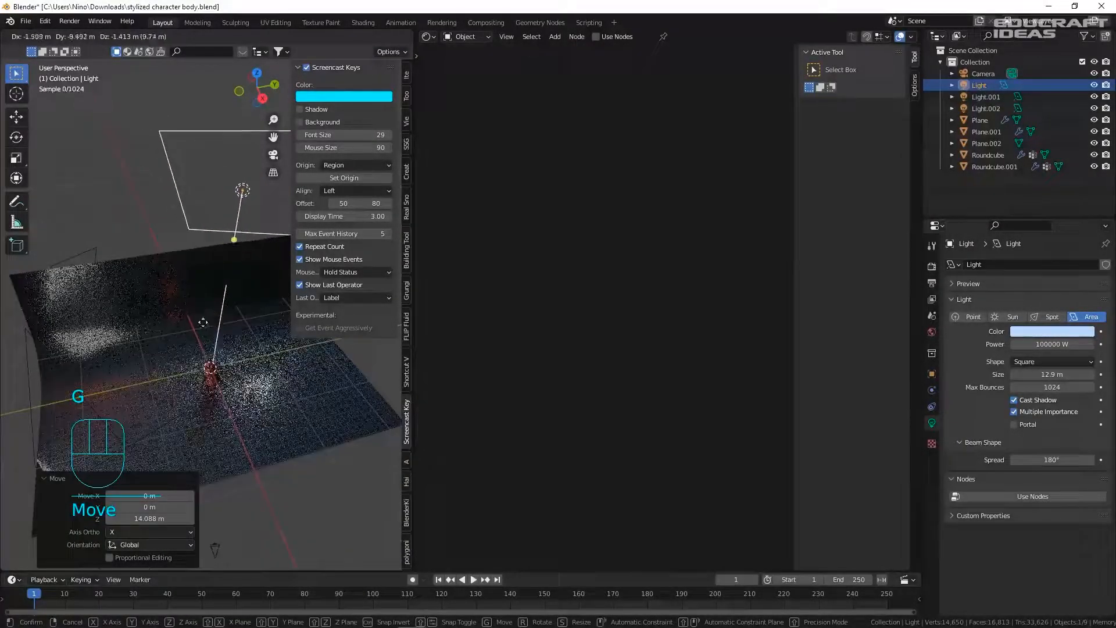
left_click(236, 340)
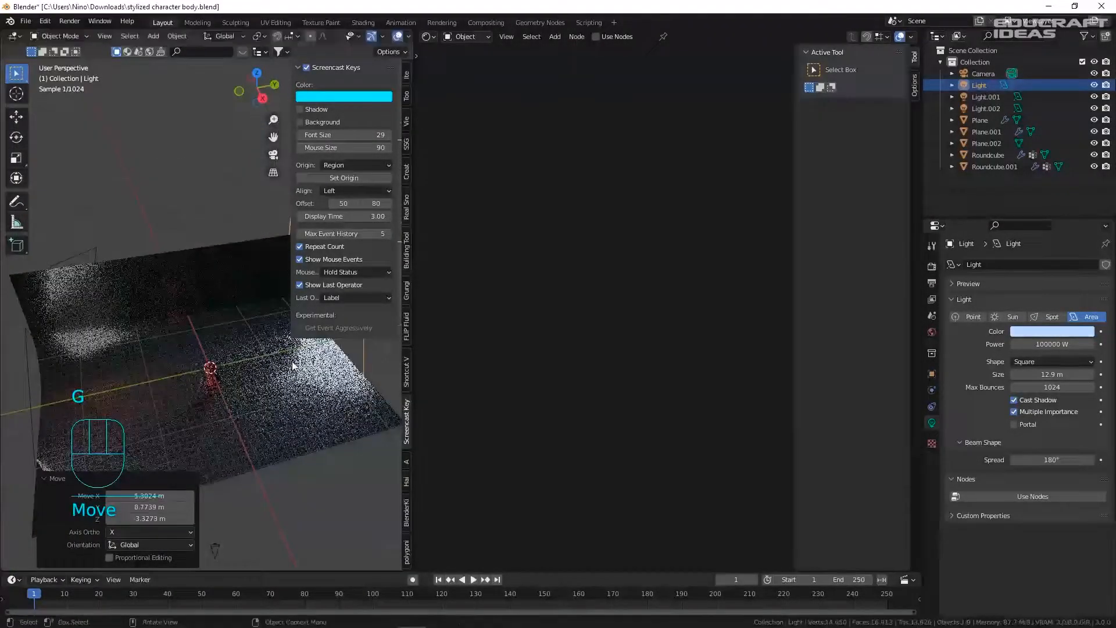
key("r")
left_click(245, 405)
key("KP_0")
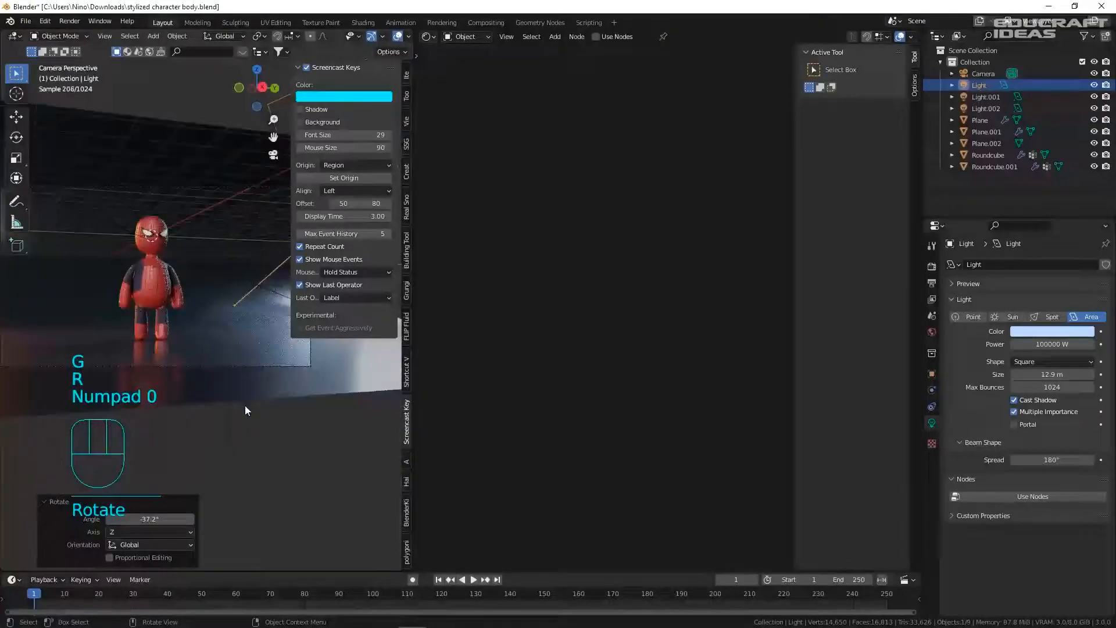
scroll(108, 291, "up", 1)
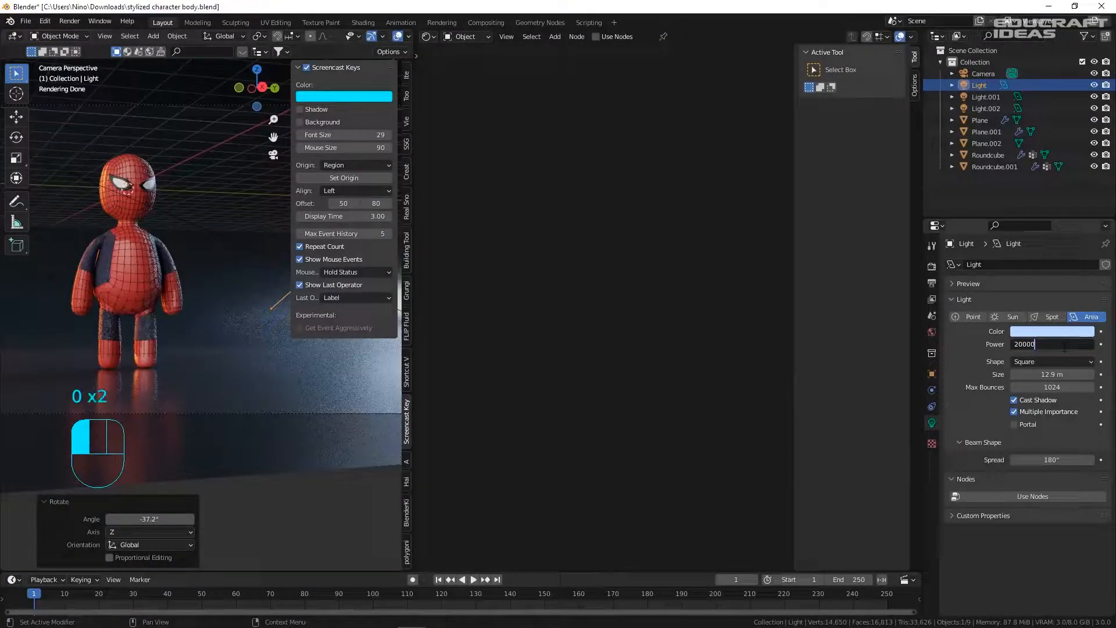
type("0")
key("Return")
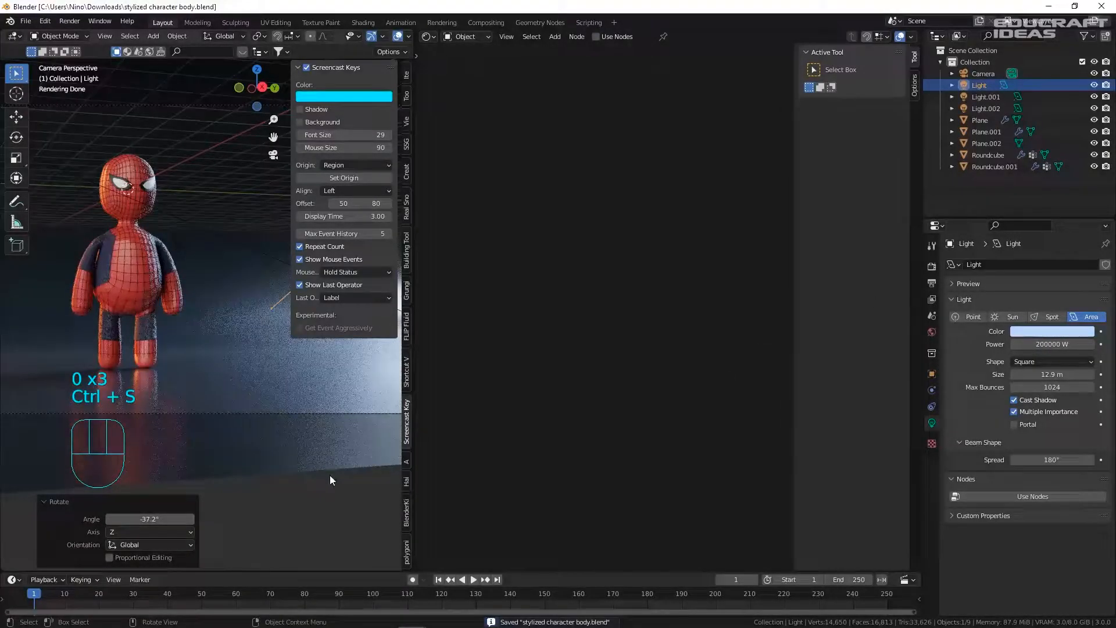
left_click(330, 479)
scroll(123, 263, "up", 5)
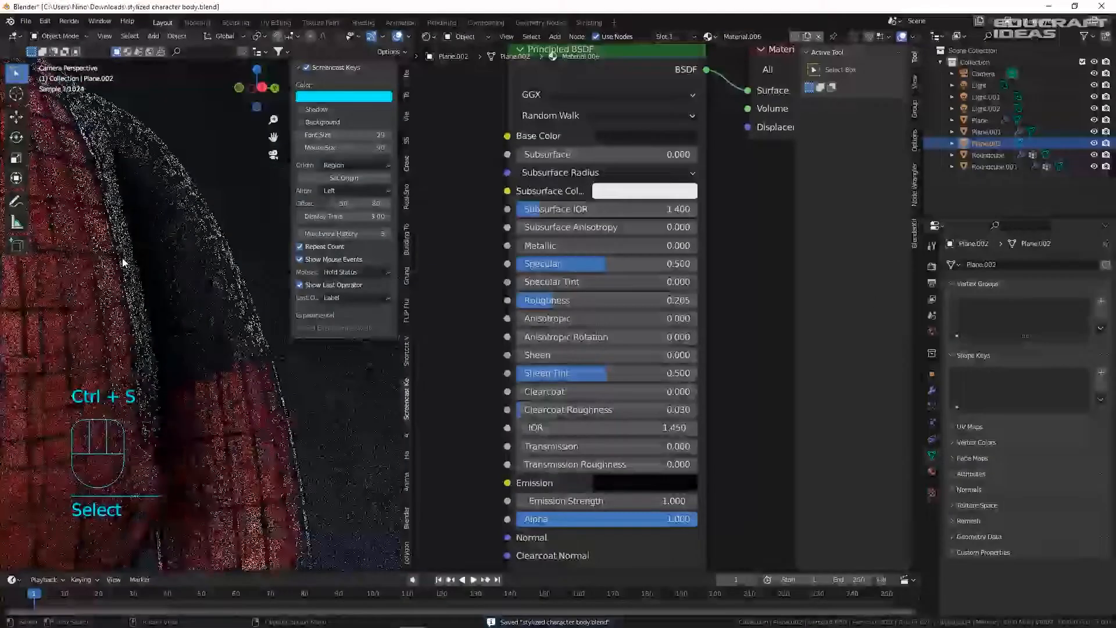
- Select the Roundcube body and lower Material.002's Normal Map strength to 0.120
left_click(123, 263)
scroll(532, 381, "down", 5)
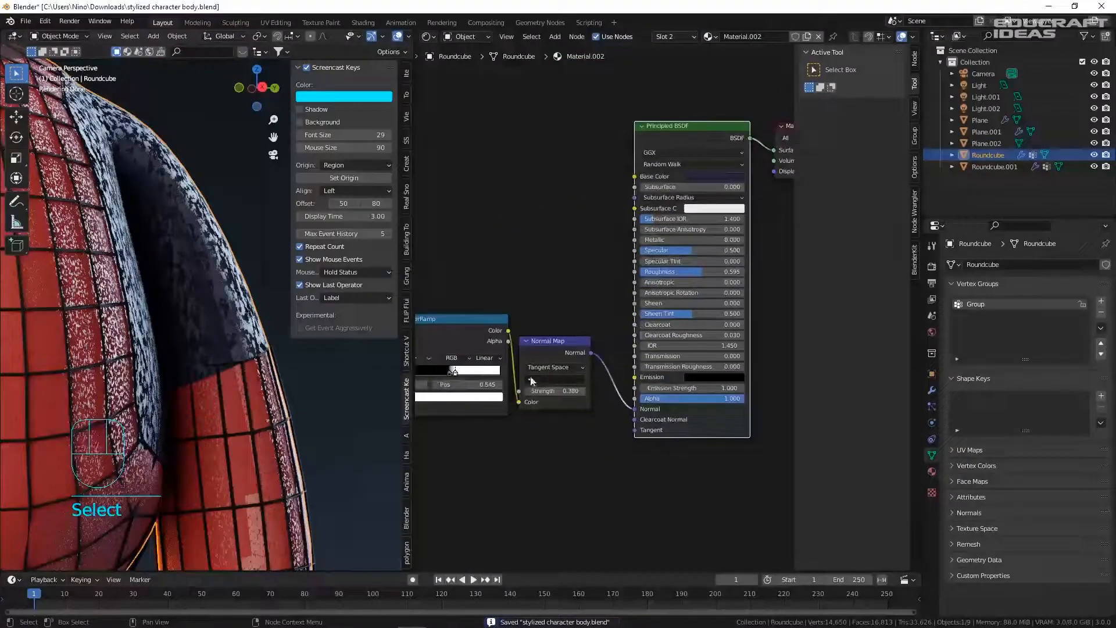
scroll(532, 380, "up", 3)
mouse_move(572, 394)
left_mouse_down("shift")
mouse_move(546, 395)
mouse_move(558, 395)
left_mouse_up("shift")
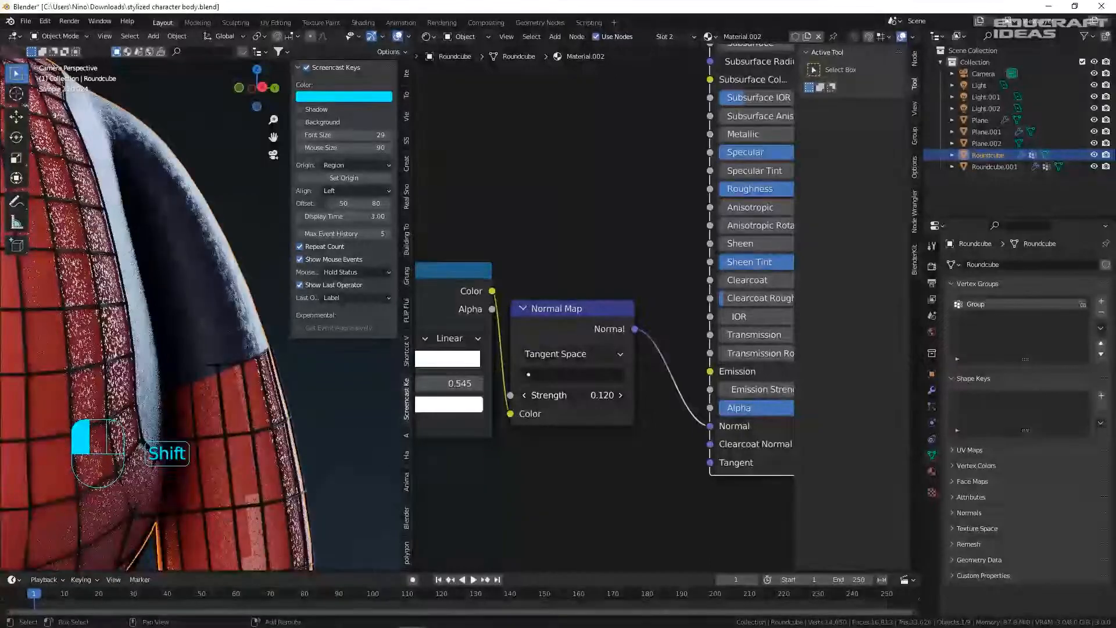
- Switch to the body's Material.001 and lower its Normal Map strength as well
left_click(69, 281)
left_click(116, 292)
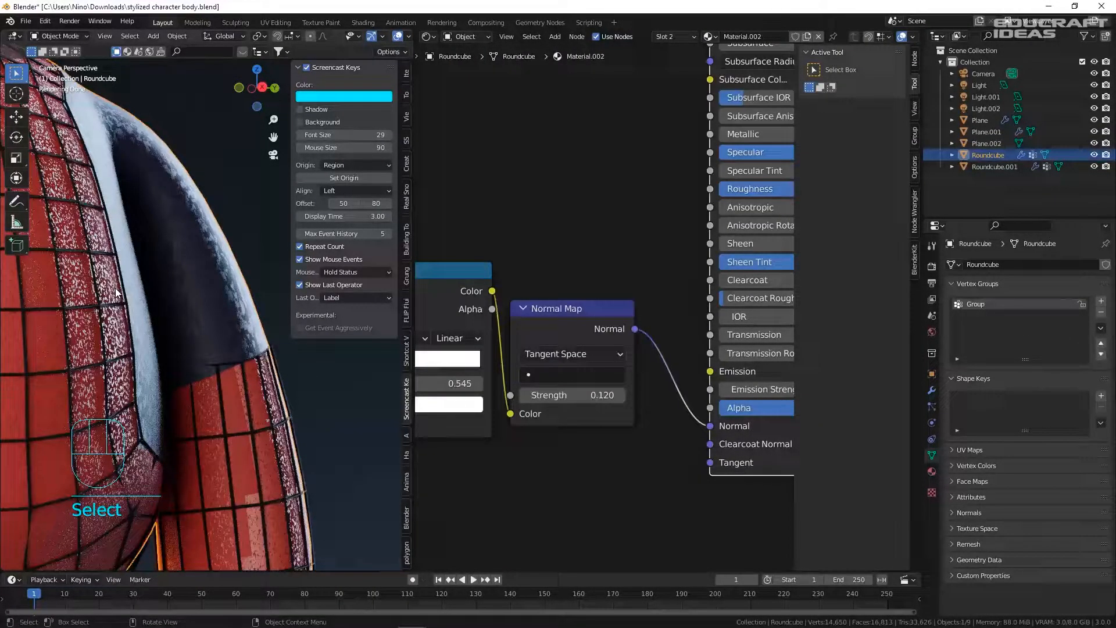
left_click(933, 472)
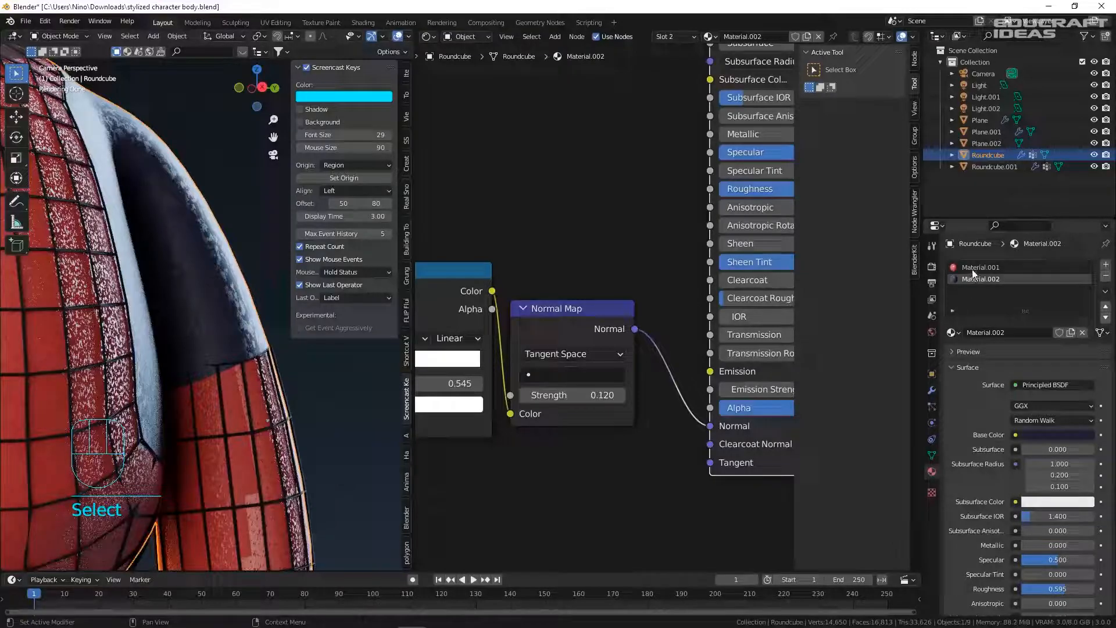
scroll(613, 324, "down", 4)
middle_click_drag(626, 375, 612, 340)
scroll(611, 340, "up", 4)
left_click_drag(611, 340, 572, 340, "shift")
- Save the file and link the suit pattern colour to the Material Output displacement
scroll(276, 352, "down", 4)
key("ctrl+s")
scroll(587, 288, "down", 3)
middle_click_drag(587, 287, 557, 298)
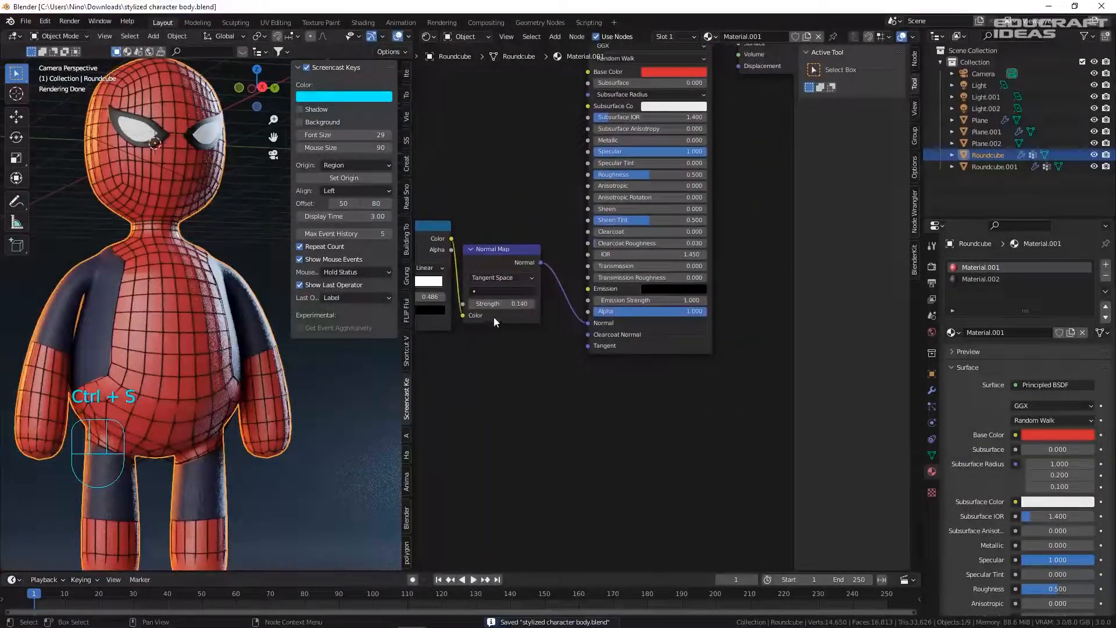
left_click_drag(738, 90, 738, 66)
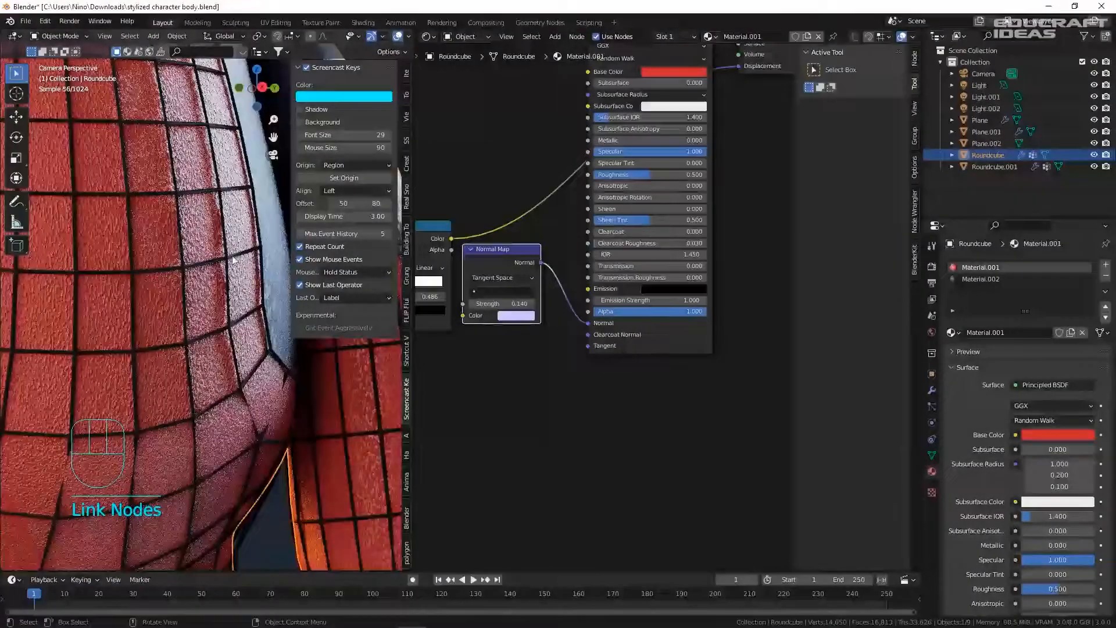
- Add a Displacement node, delete the unneeded node, and feed the pattern into its Height
scroll(244, 207, "up", 4)
scroll(530, 175, "up", 3)
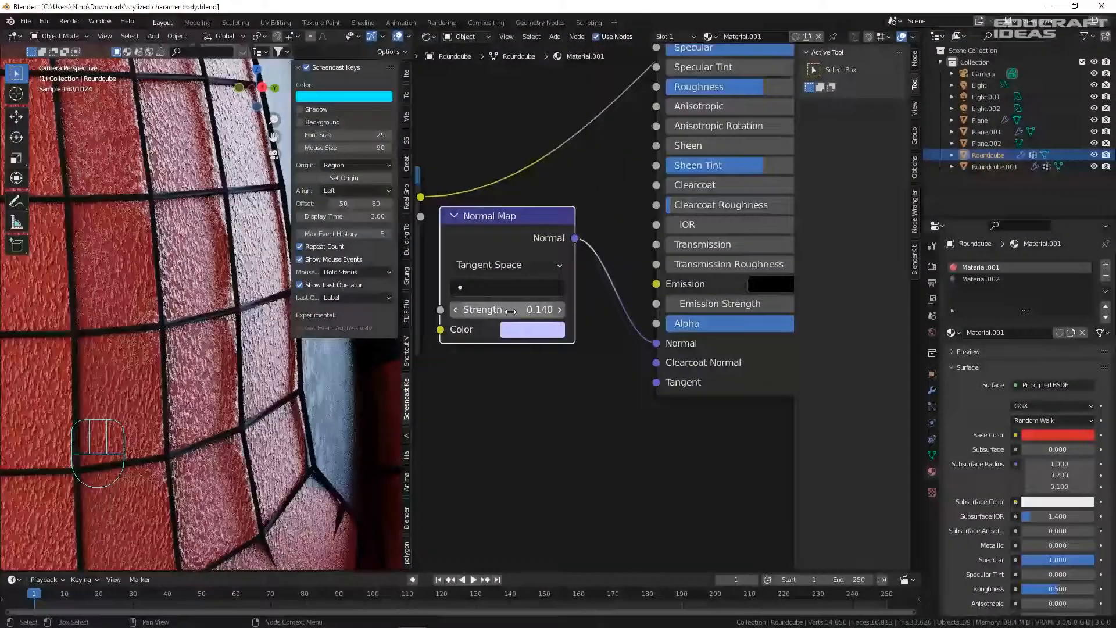
key("shift+a")
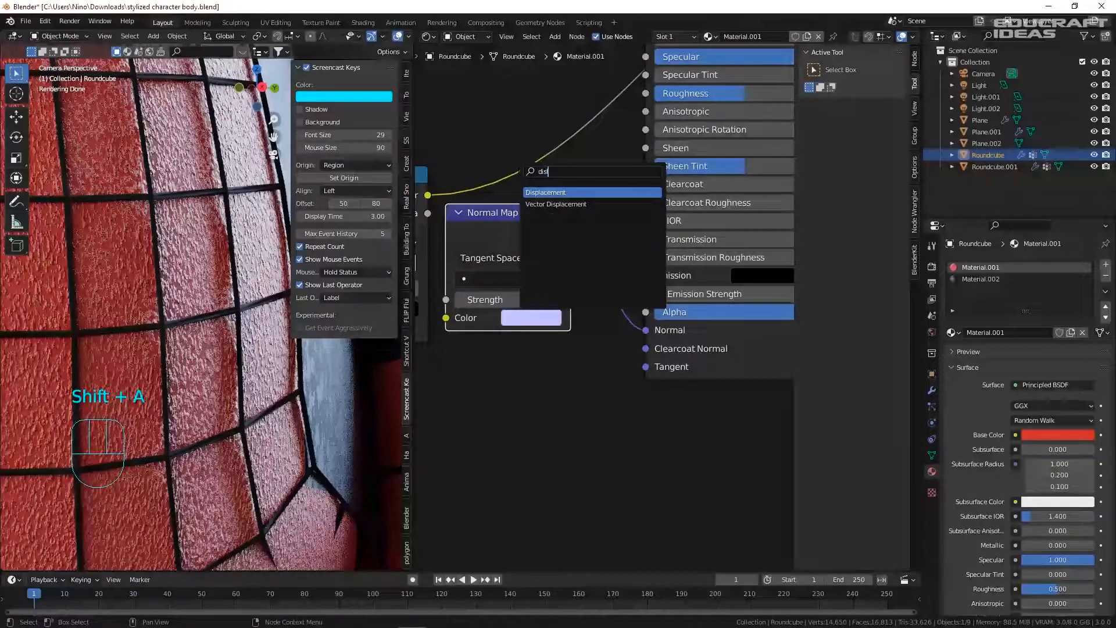
key("Return")
left_click_drag(474, 218, 487, 391)
key("Delete")
scroll(545, 213, "up", 5)
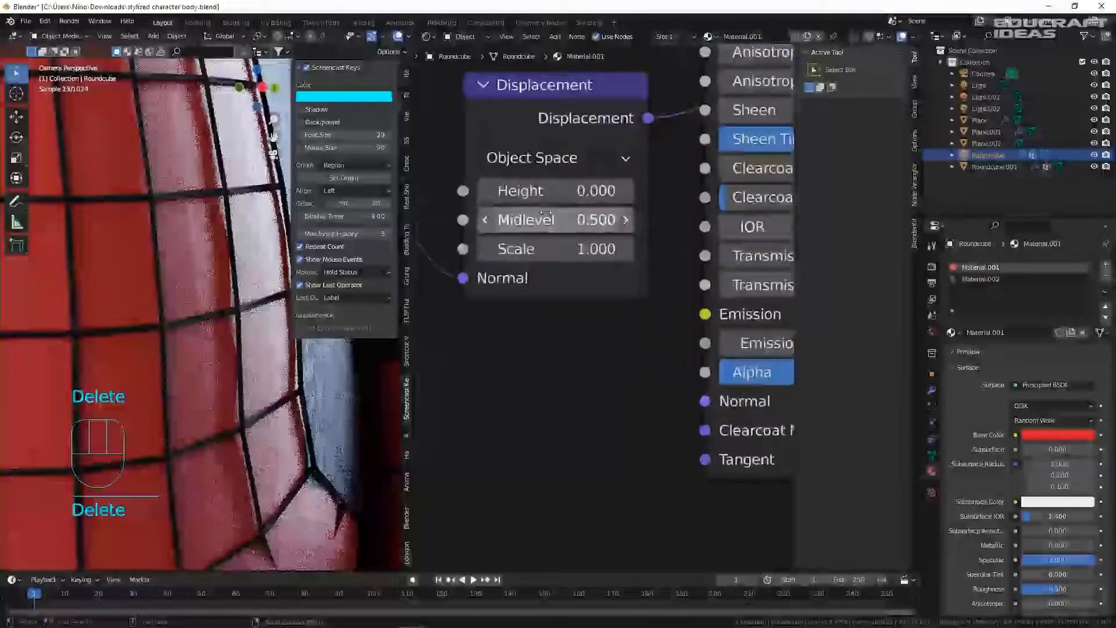
left_click_drag(452, 218, 457, 195)
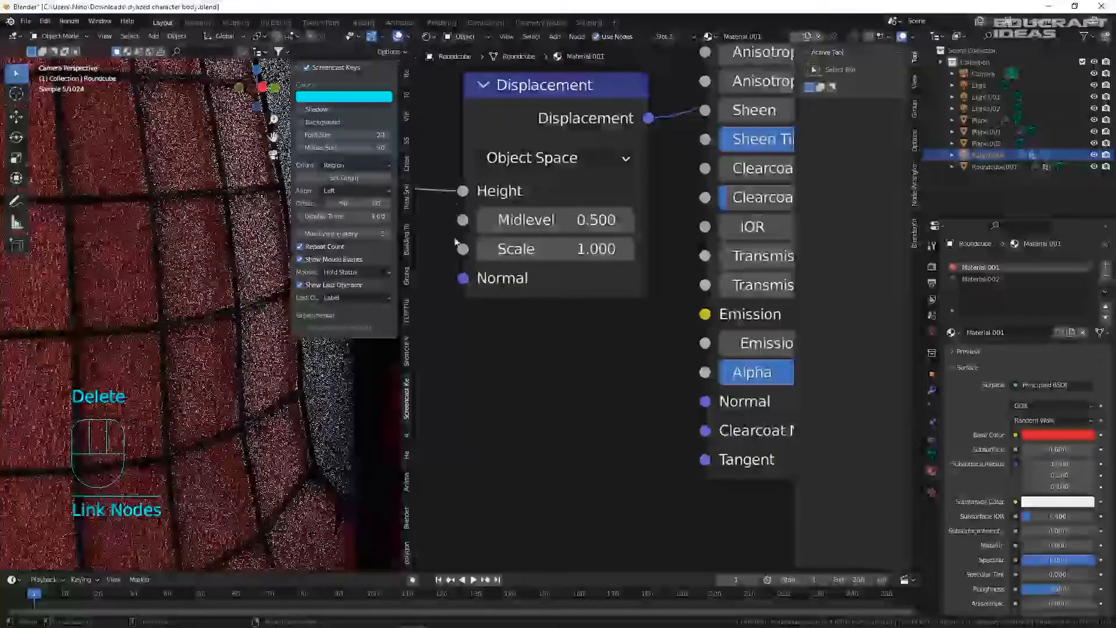
- Set the Displacement Scale to 0.002, then select the floor and save
mouse_move(581, 249)
left_mouse_down("shift")
mouse_move(541, 249)
mouse_move(576, 245)
left_mouse_up("shift")
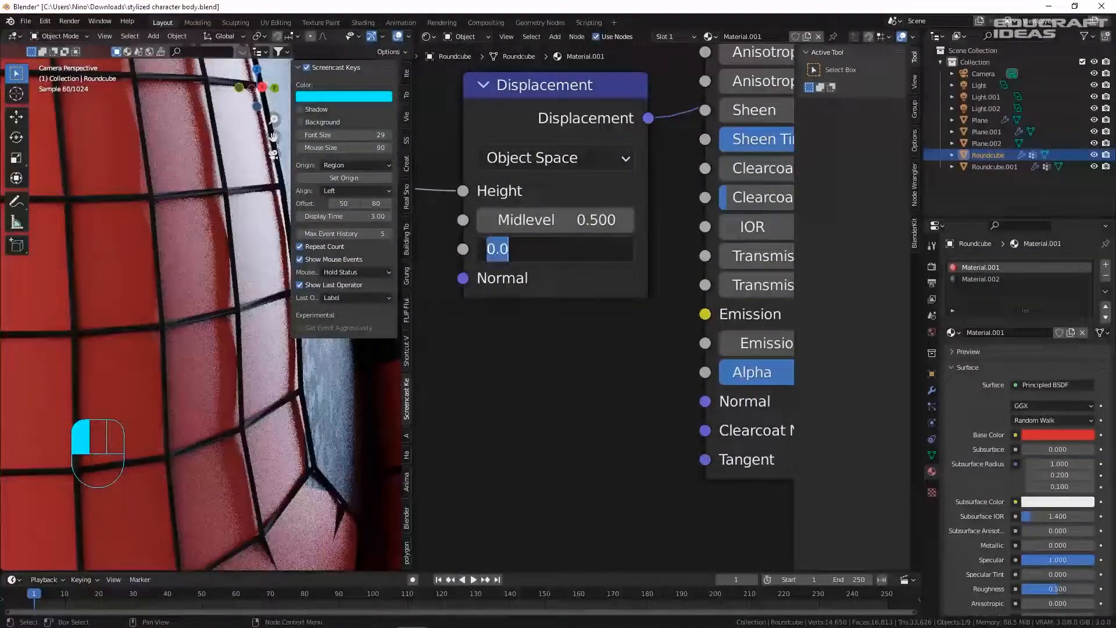
type("5")
key("Return")
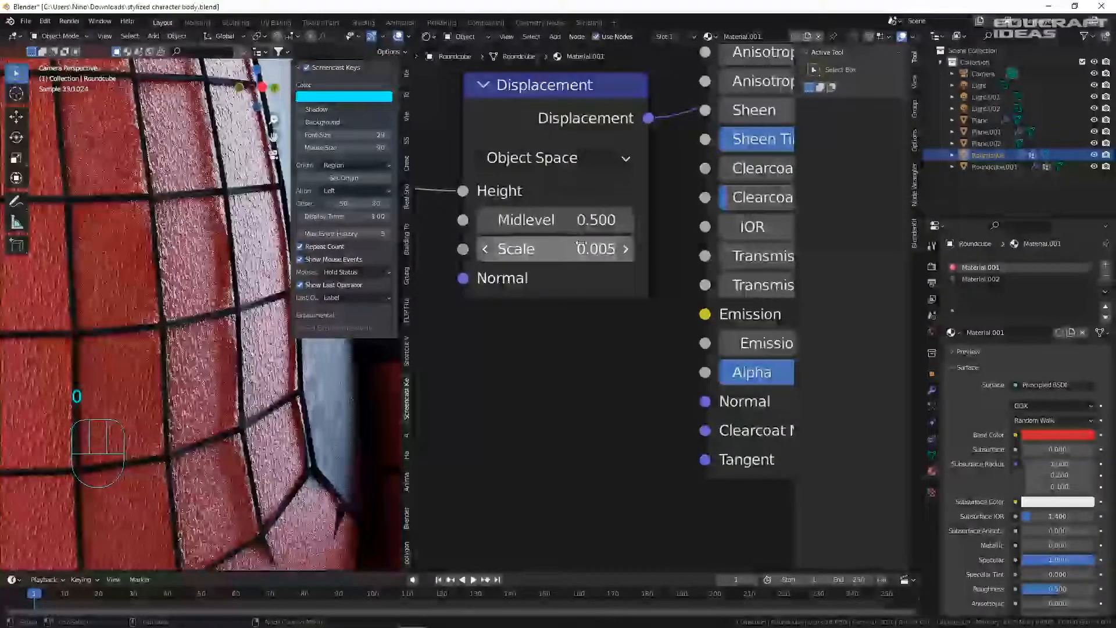
type("2")
key("Return")
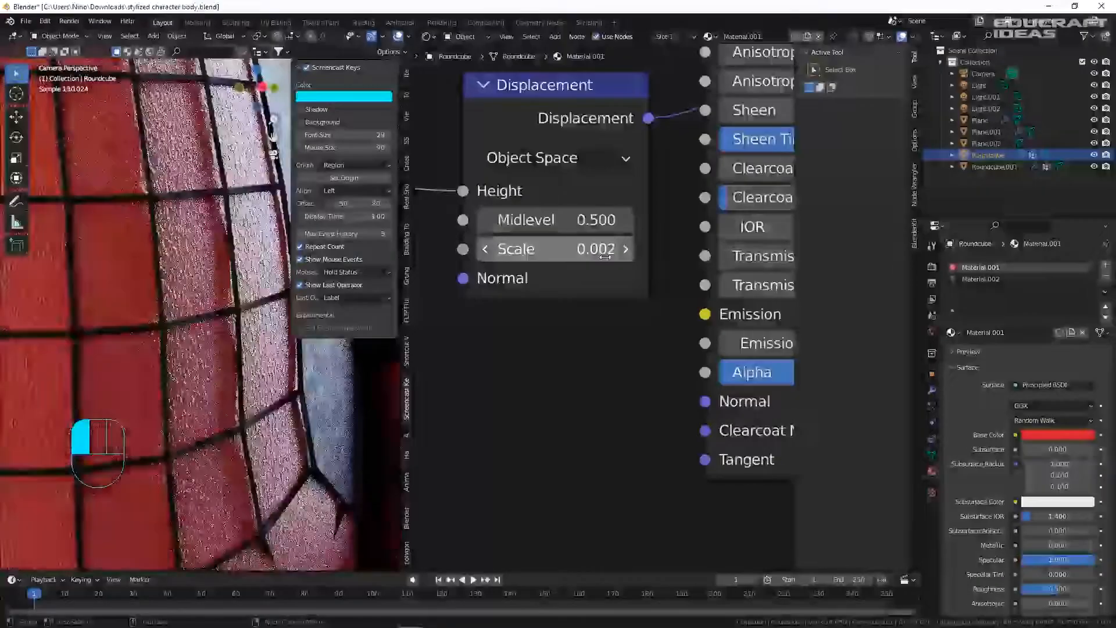
scroll(229, 392, "down", 5)
scroll(230, 392, "down", 4)
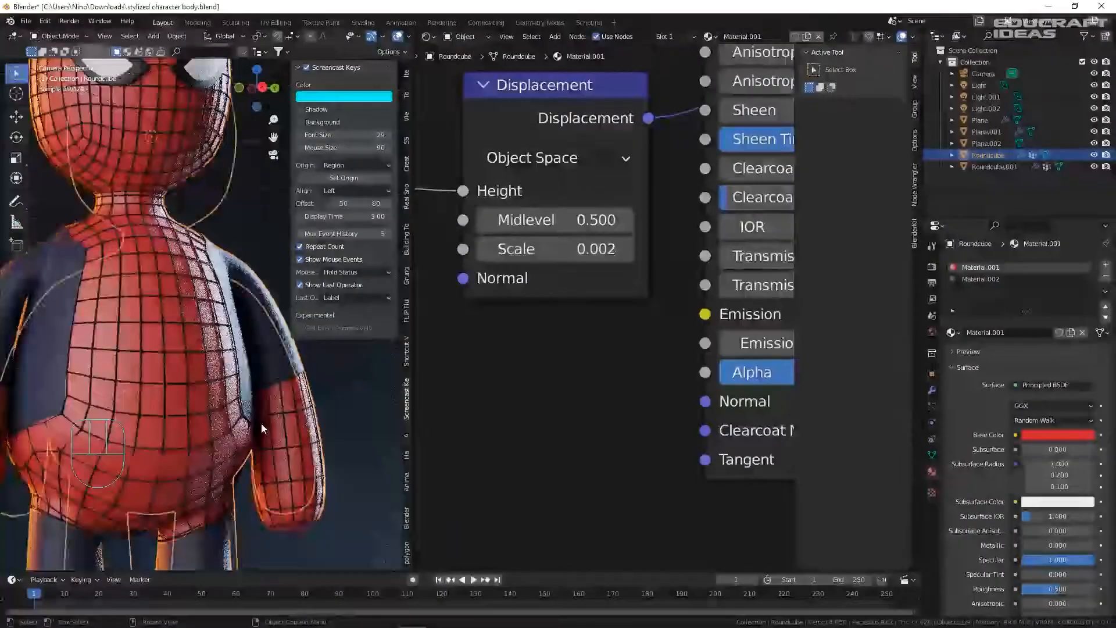
left_click(325, 408)
key("ctrl+s")
- Set the body's displacement Scale to 0.005 and save the file
left_click(229, 390)
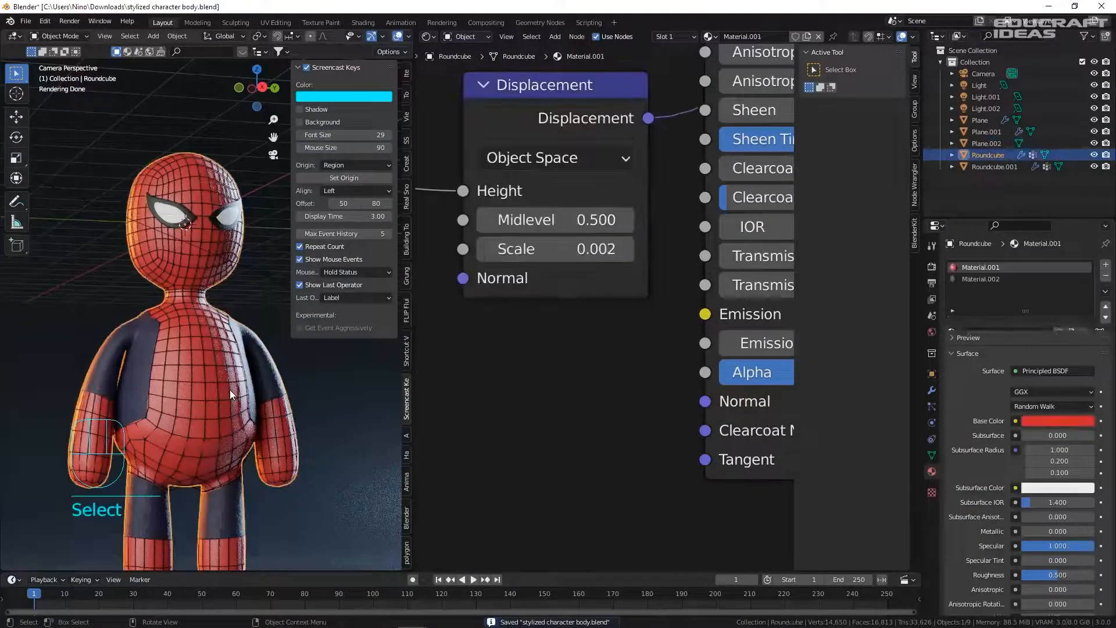
type("5")
key("Return")
scroll(379, 357, "down", 3)
left_click(379, 357)
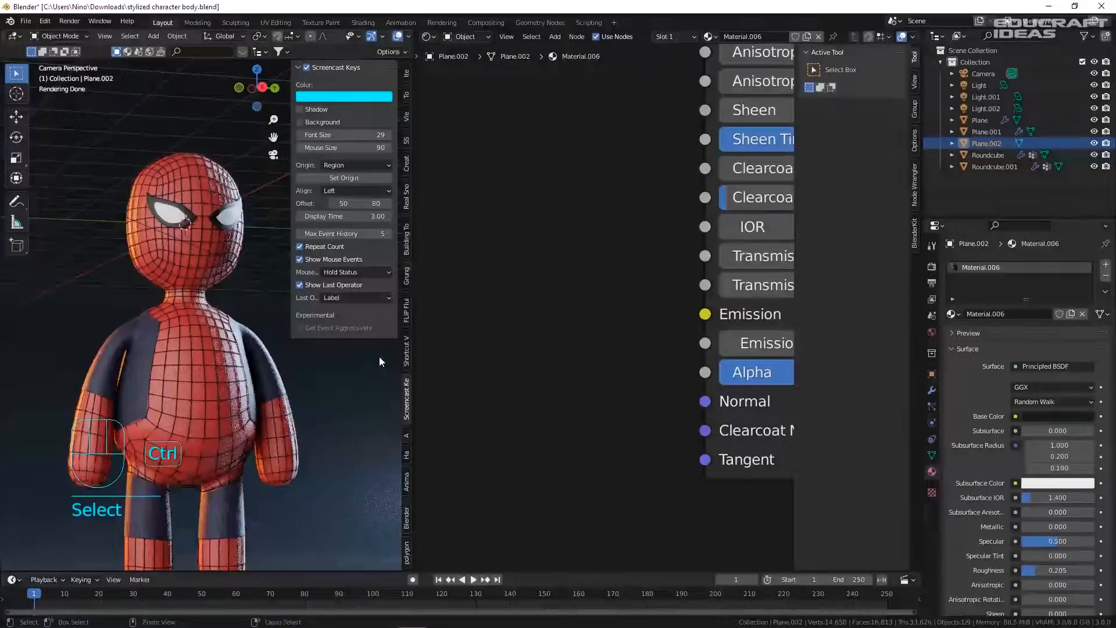
key("ctrl+s")
- Recentre the character in the camera view, save, and run Render Image
scroll(335, 362, "down", 1)
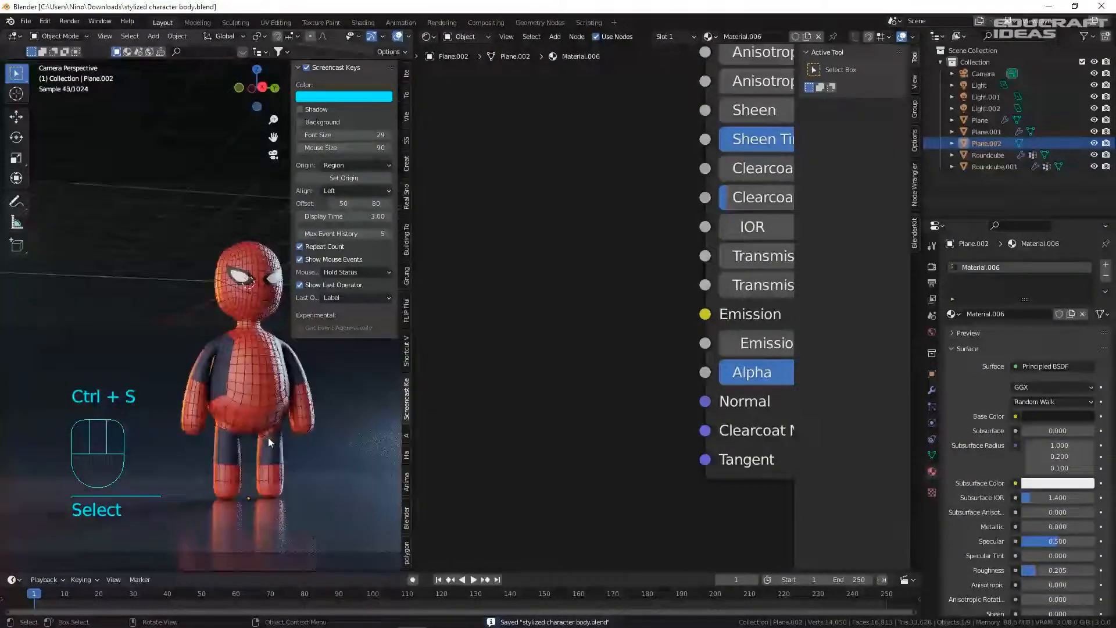
scroll(315, 445, "down", 1)
middle_click_drag(316, 435, 231, 410, "shift")
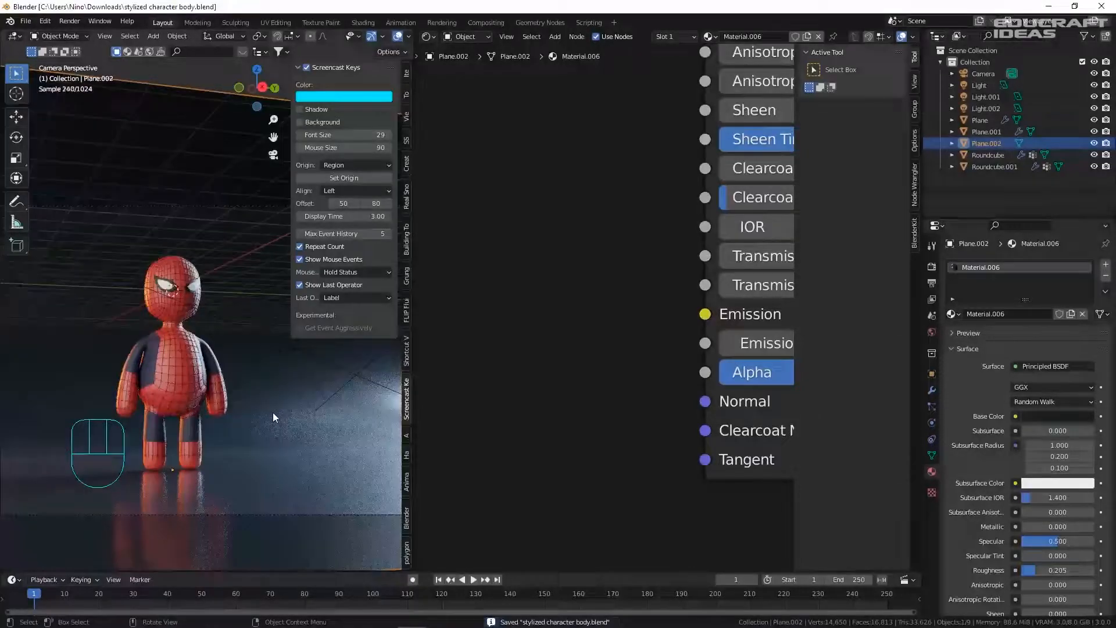
key("ctrl+s")
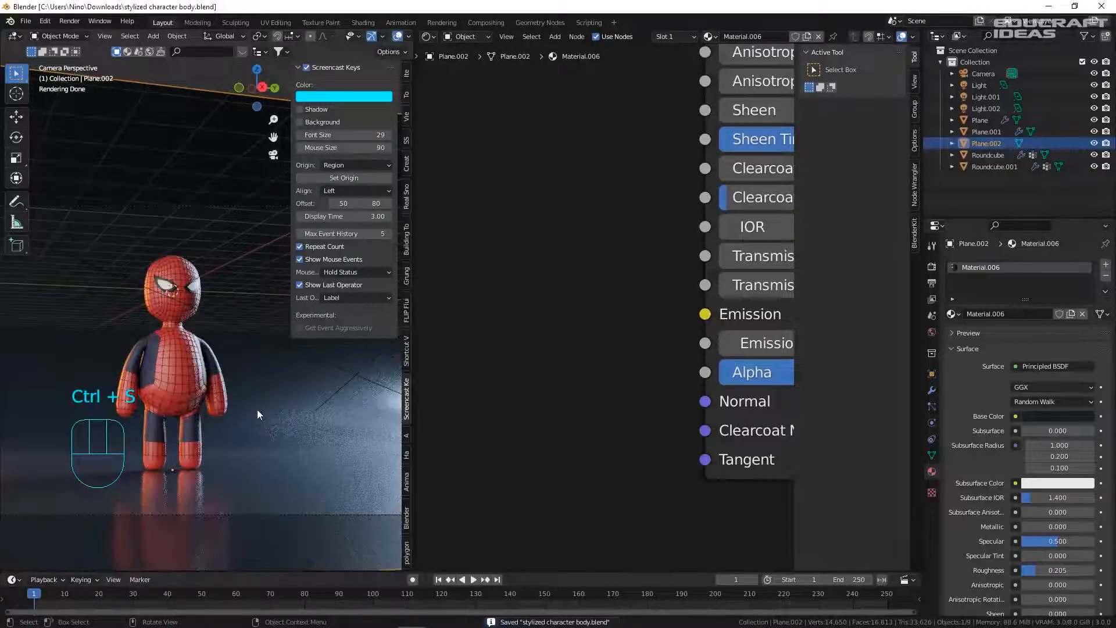
left_click(68, 21)
left_click(75, 34)
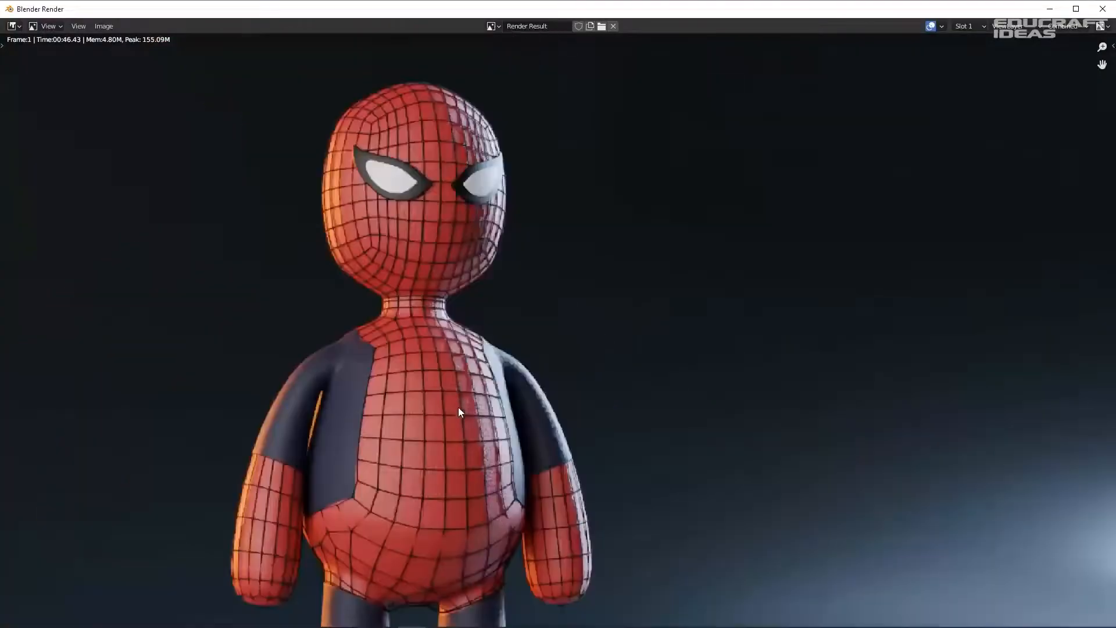
- Zoom out in the Blender Render window to see the full finished image
scroll(484, 377, "down", 3)
scroll(483, 378, "down", 2)
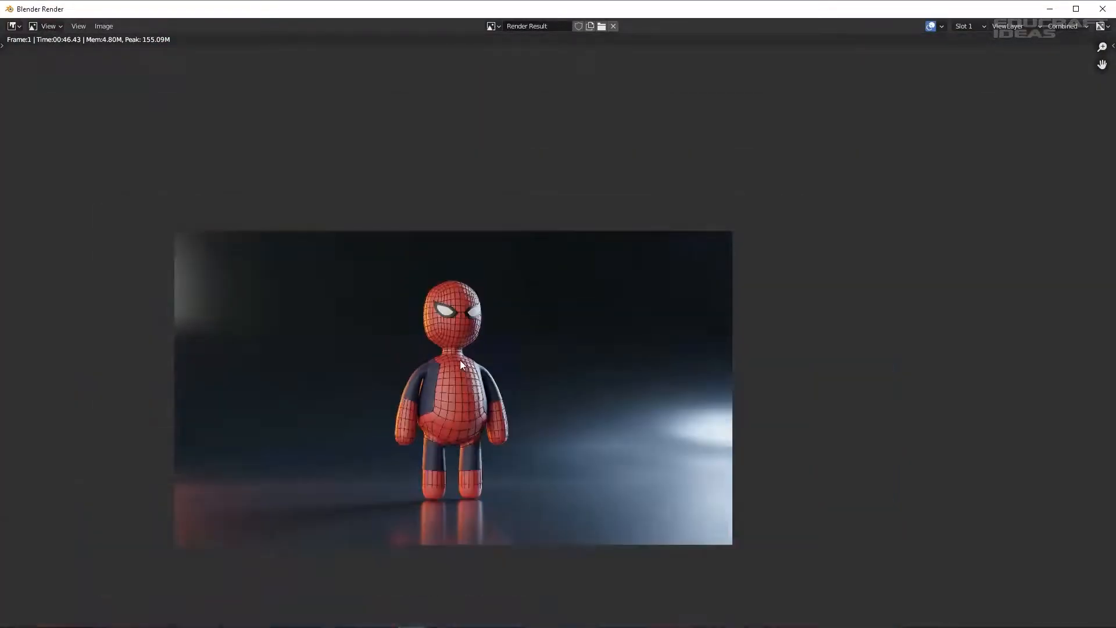